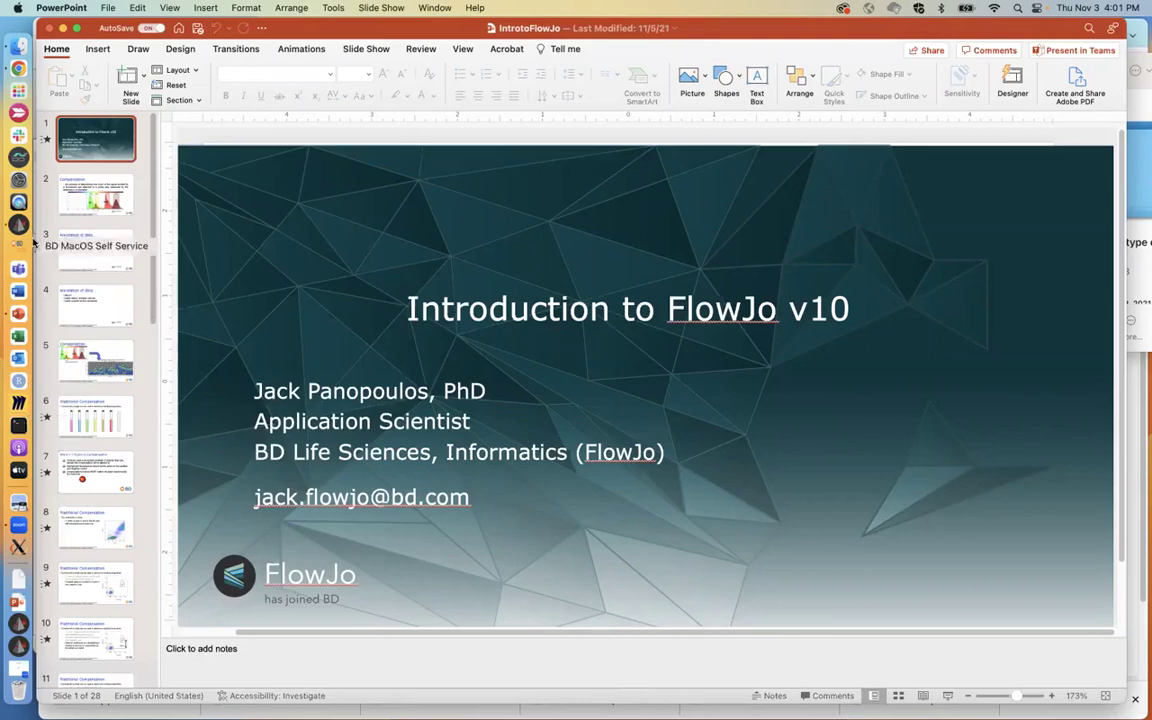
# - Switch to FlowJo, enlarge the empty workspace window, and place the Finder window showing the Desktop beside it
pyautogui.click(19, 224)
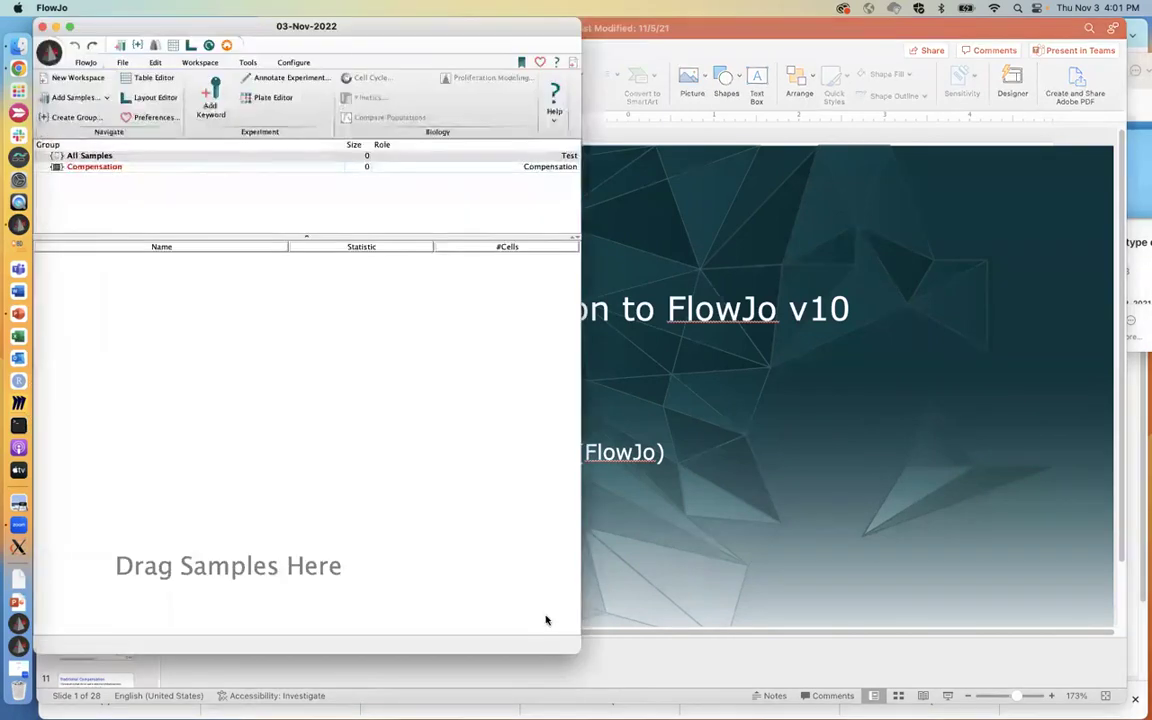
pyautogui.moveTo(576, 645); pyautogui.dragTo(617, 678)
pyautogui.click(19, 46)
pyautogui.moveTo(722, 86); pyautogui.dragTo(731, 210)
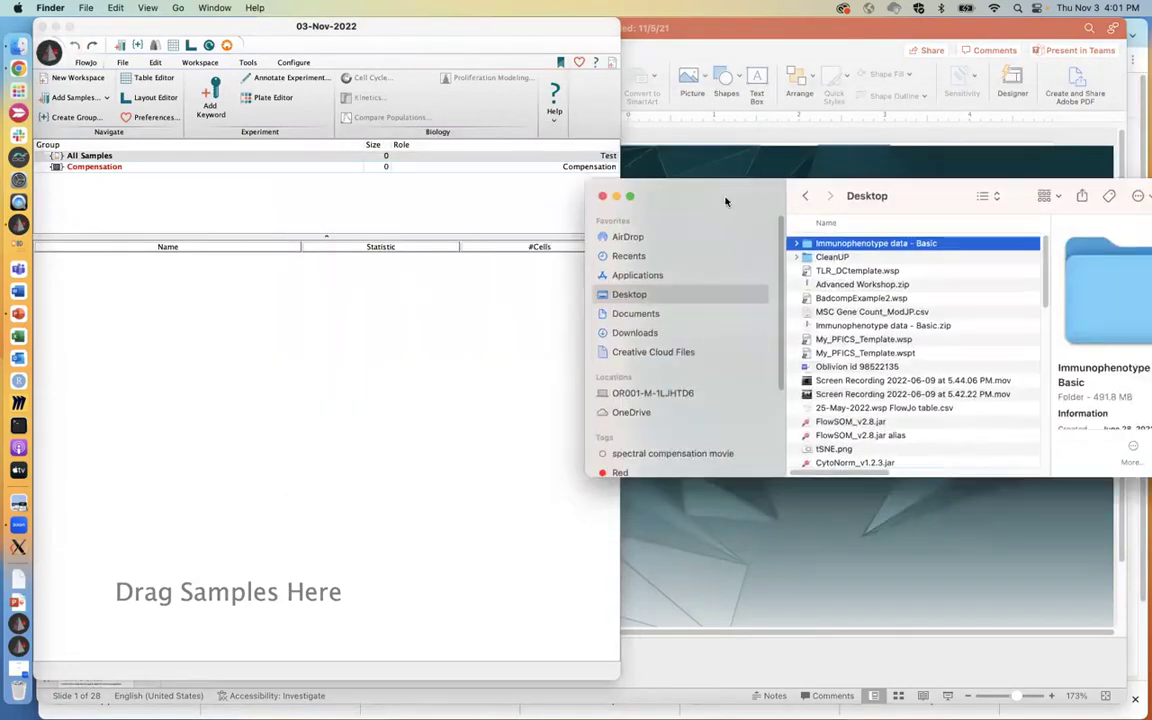
pyautogui.click(303, 33)
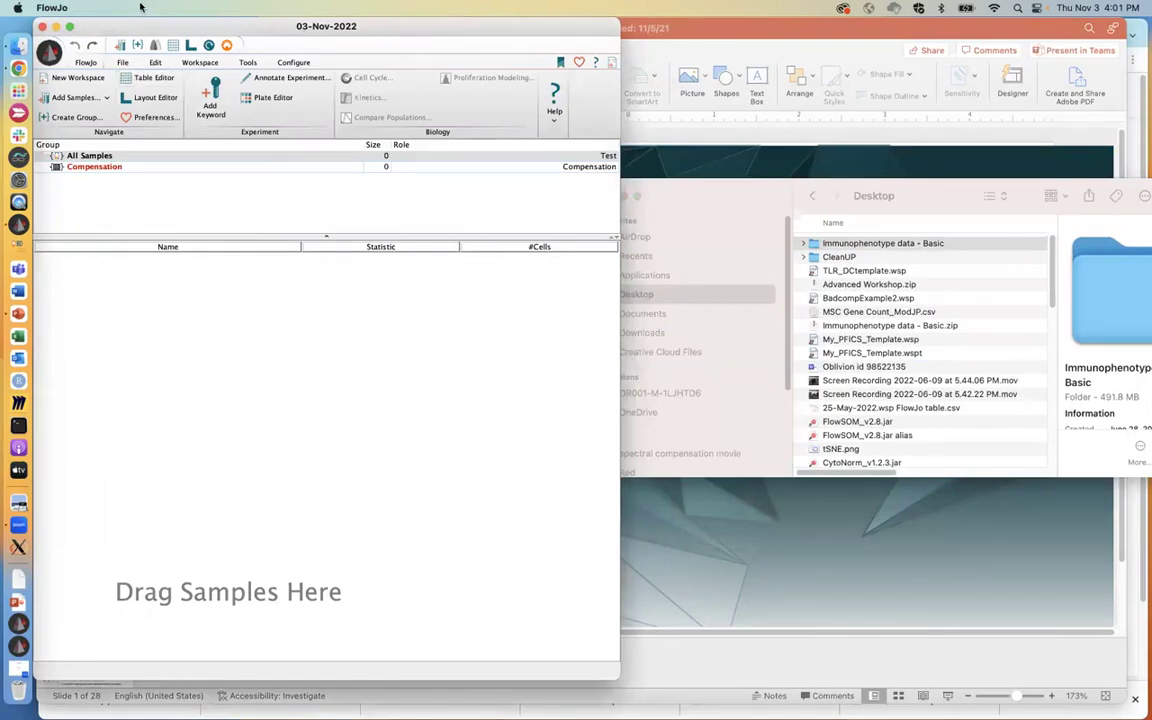
# - Examine FlowJo's document commands and recent documents, and recalculate the statistics of the empty workspace
pyautogui.click(48, 58)
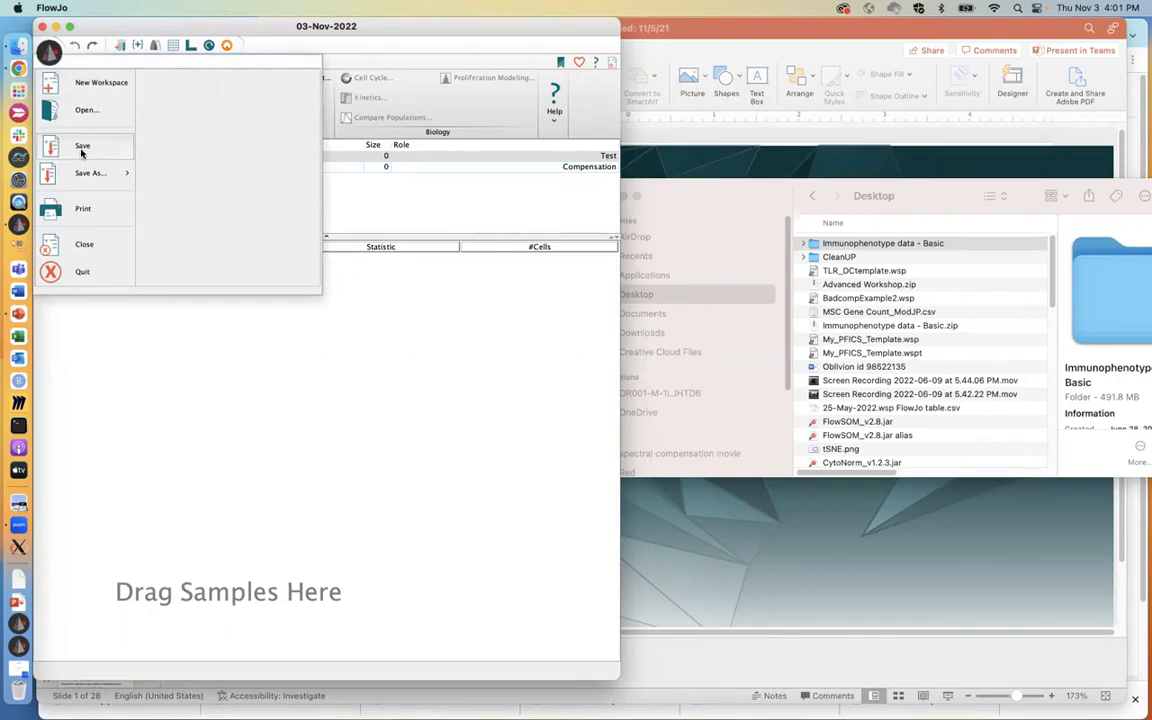
pyautogui.moveTo(86, 113)
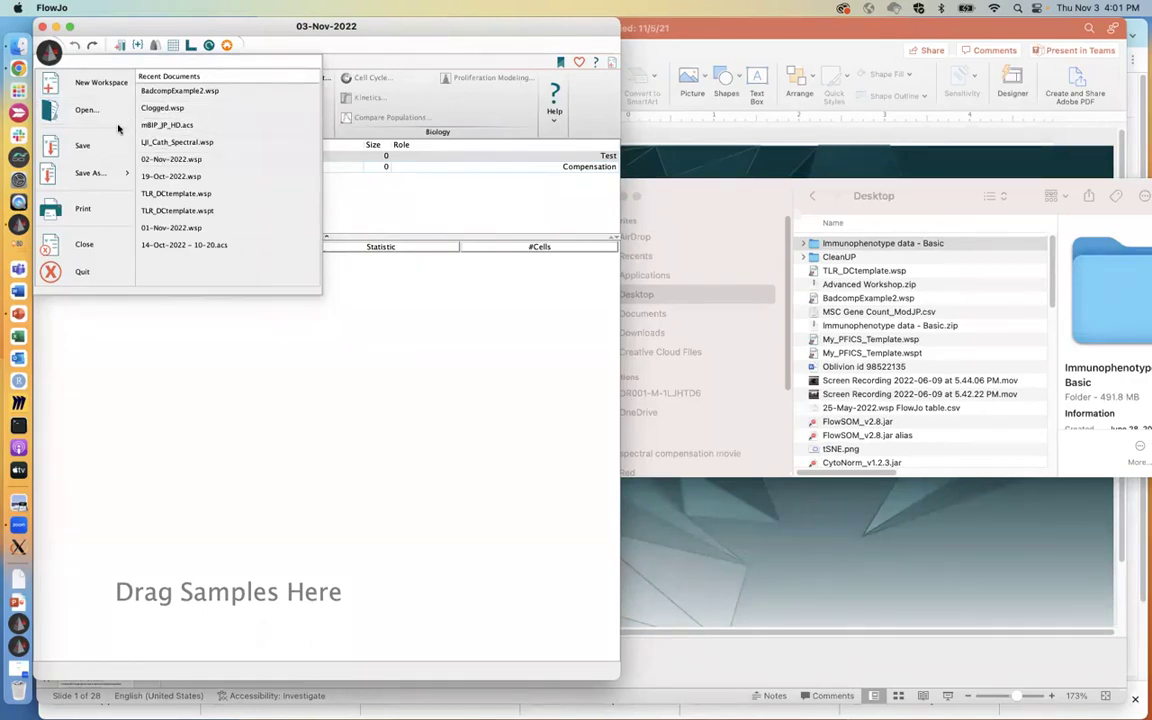
pyautogui.click(51, 49)
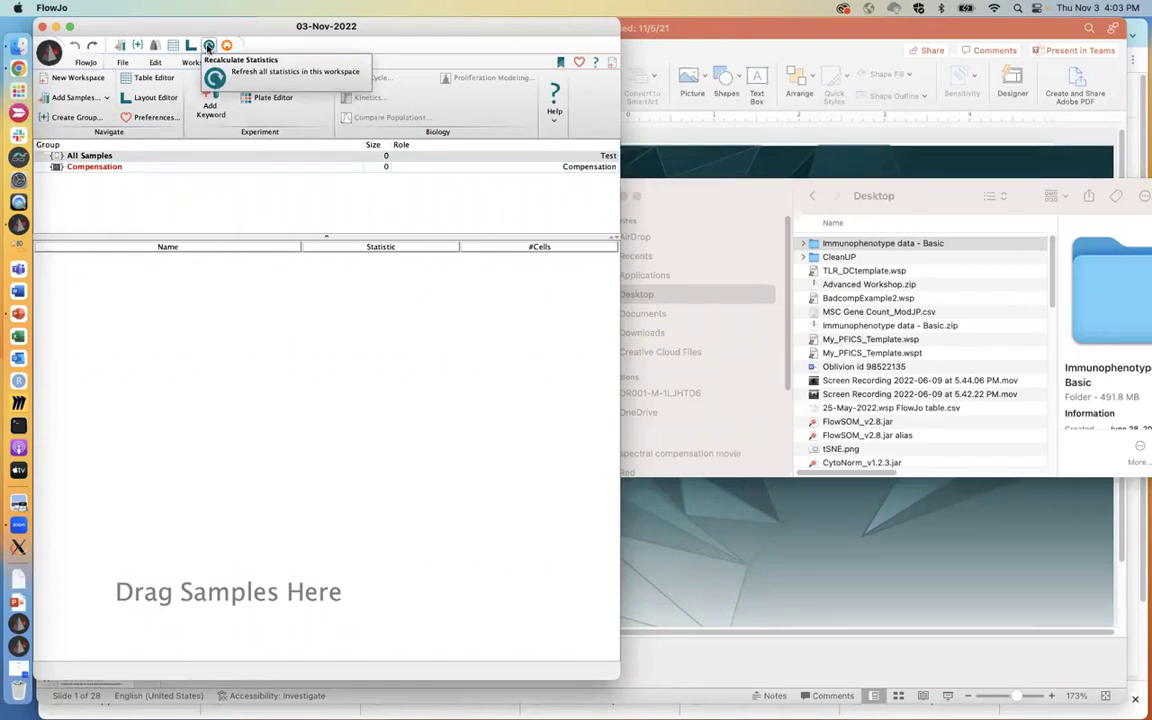
pyautogui.click(208, 46)
pyautogui.click(208, 46)
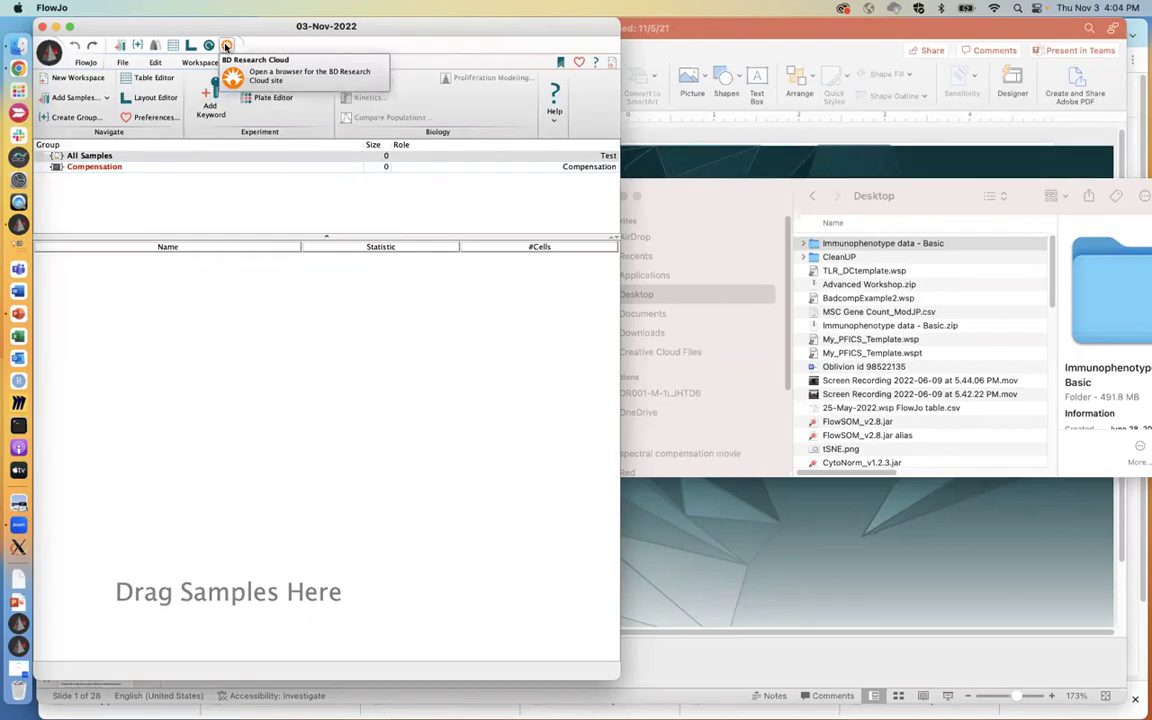
# - Open the BD Research Cloud site from FlowJo and sign in with the prefilled FlowJo Portal credentials
pyautogui.click(226, 46)
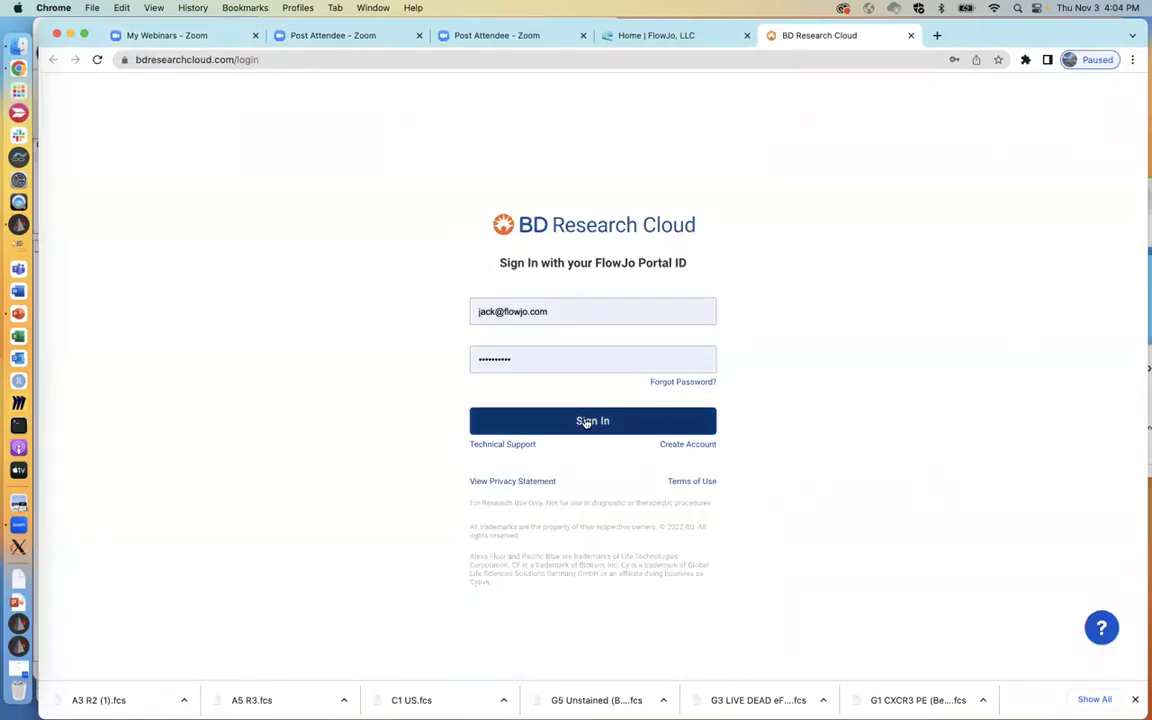
pyautogui.click(586, 422)
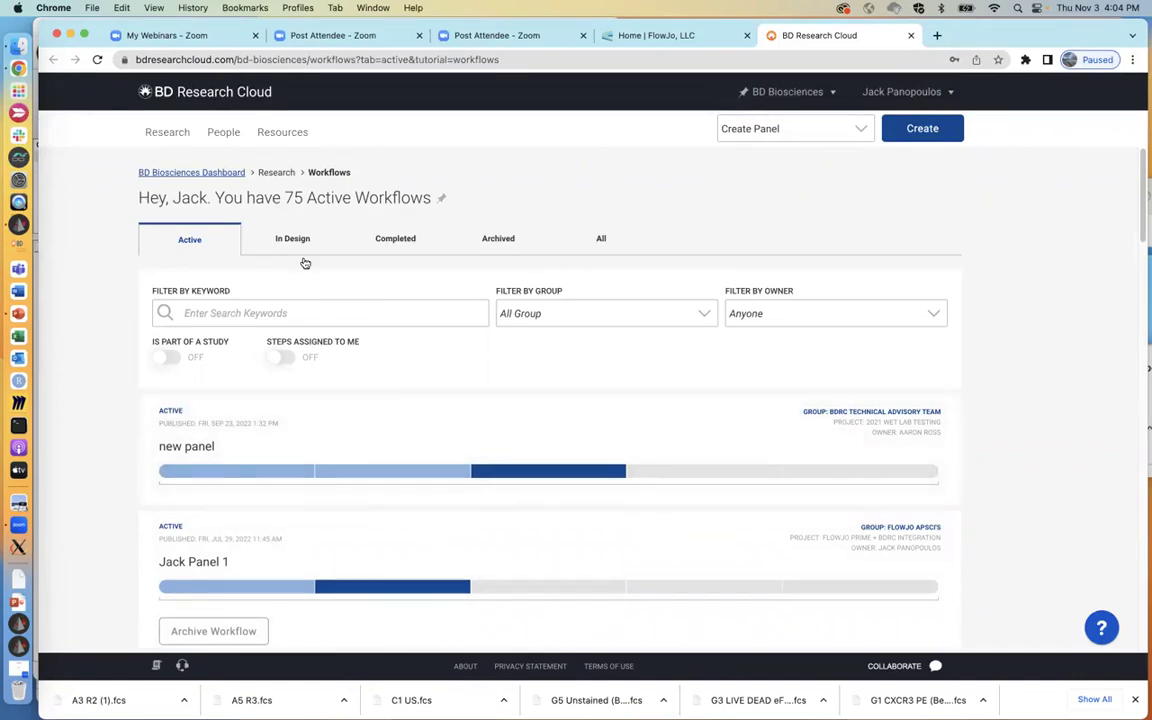
# - View the Cytometers dashboard among the BD Research Cloud resources and dismiss its introductory tutorial
pyautogui.moveTo(176, 137)
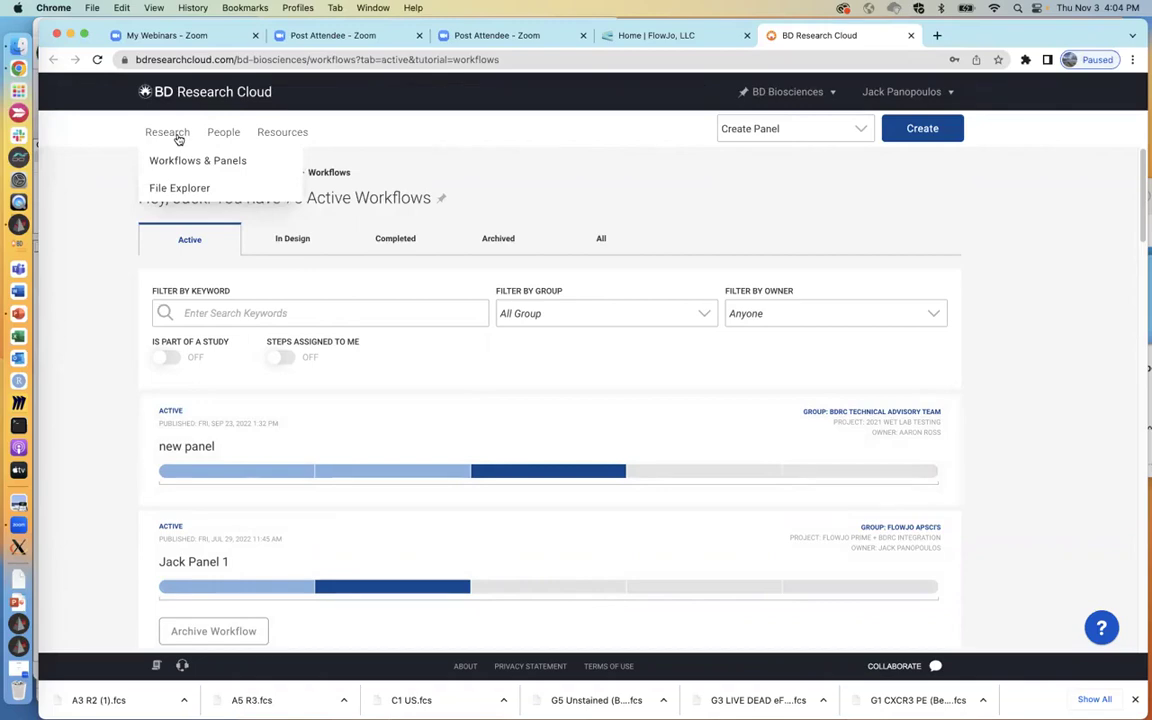
pyautogui.moveTo(260, 134)
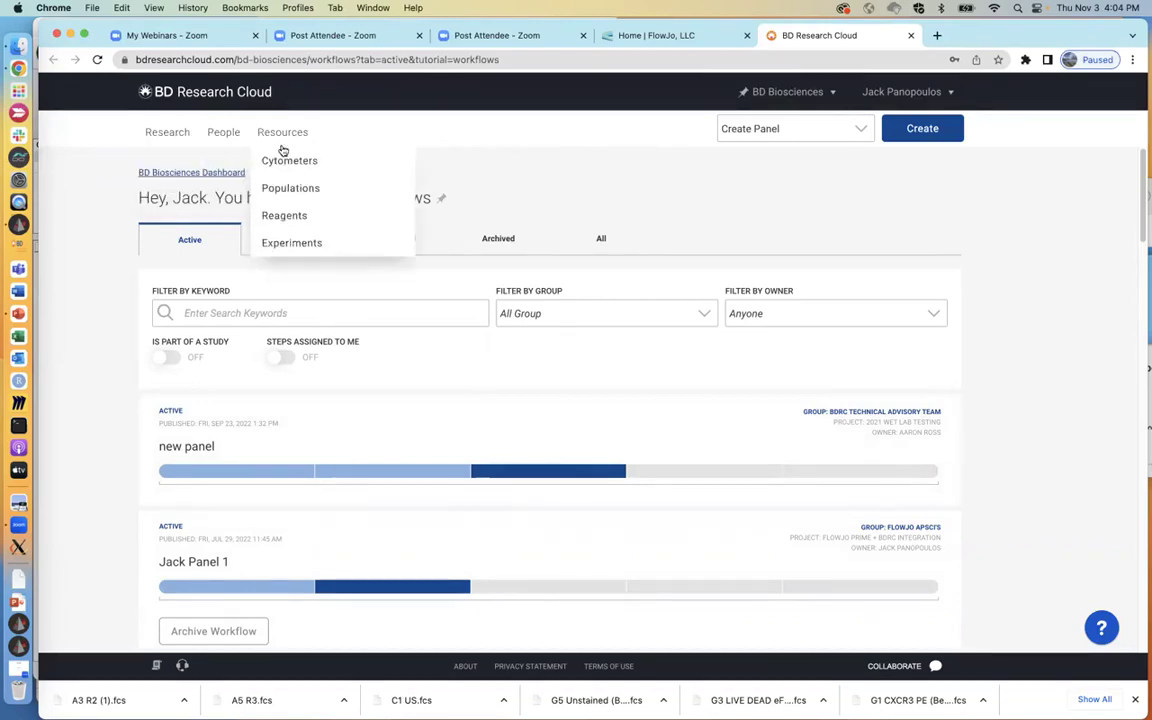
pyautogui.click(289, 162)
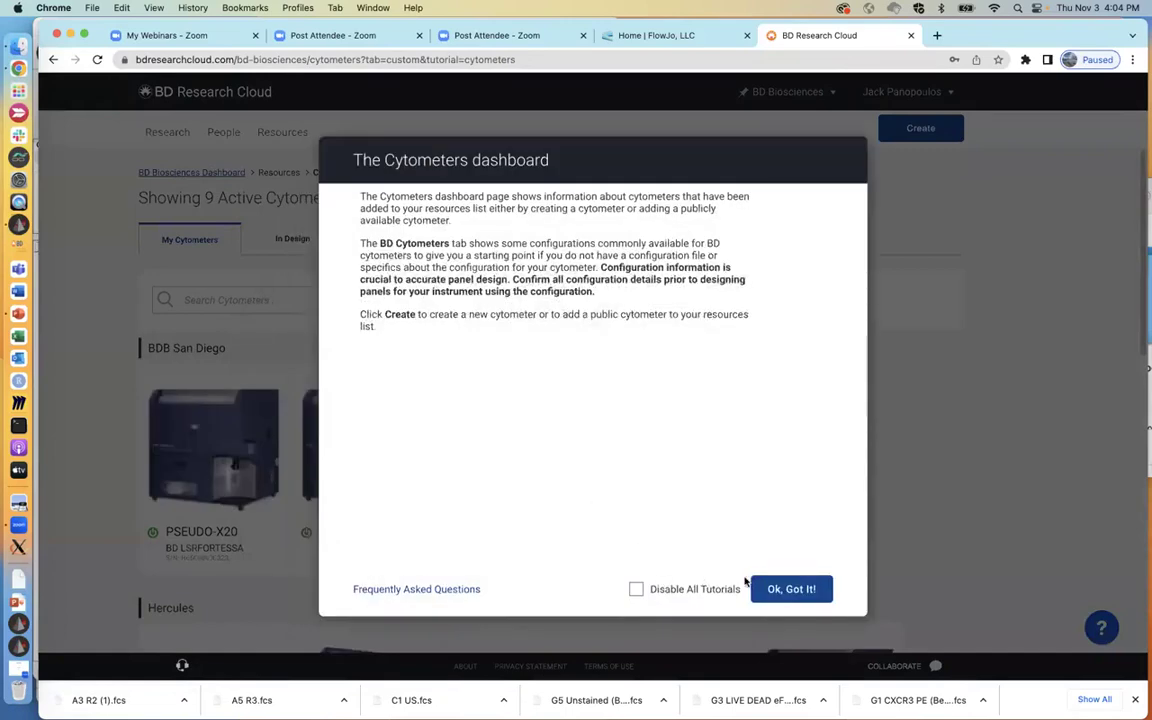
pyautogui.click(790, 589)
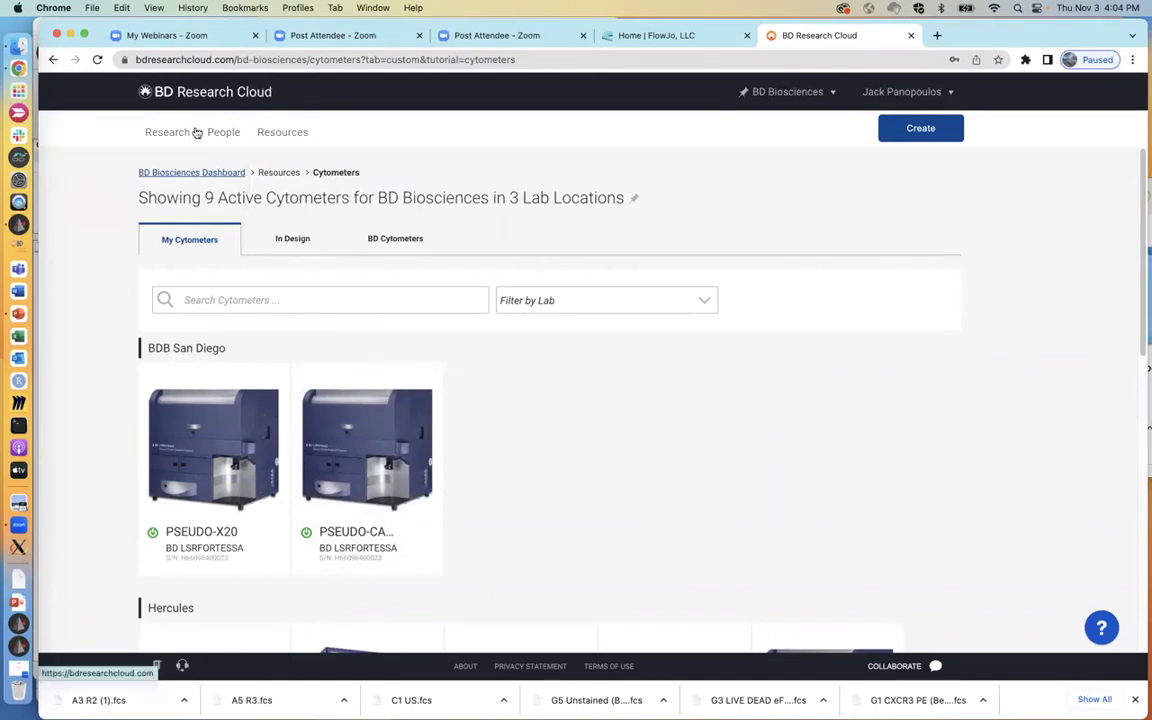
# - Return to FlowJo and examine the File, Edit, Workspace, Tools and Configure command sets, including the Boolean gate options
pyautogui.click(18, 226)
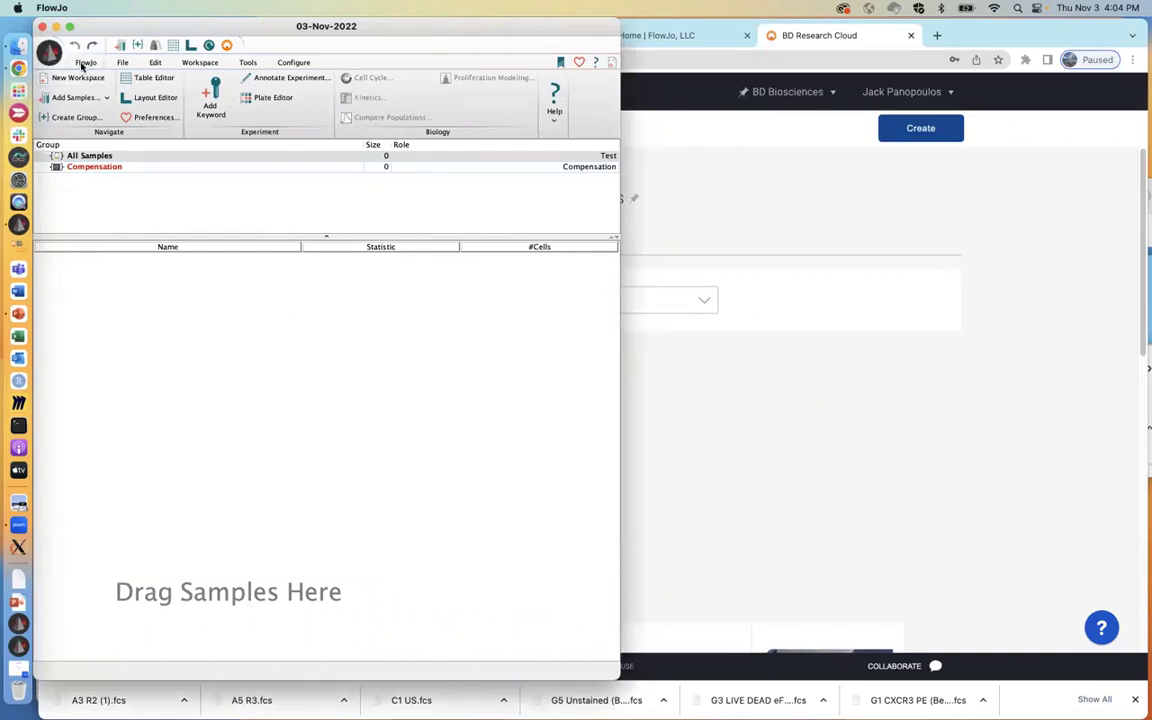
pyautogui.click(122, 63)
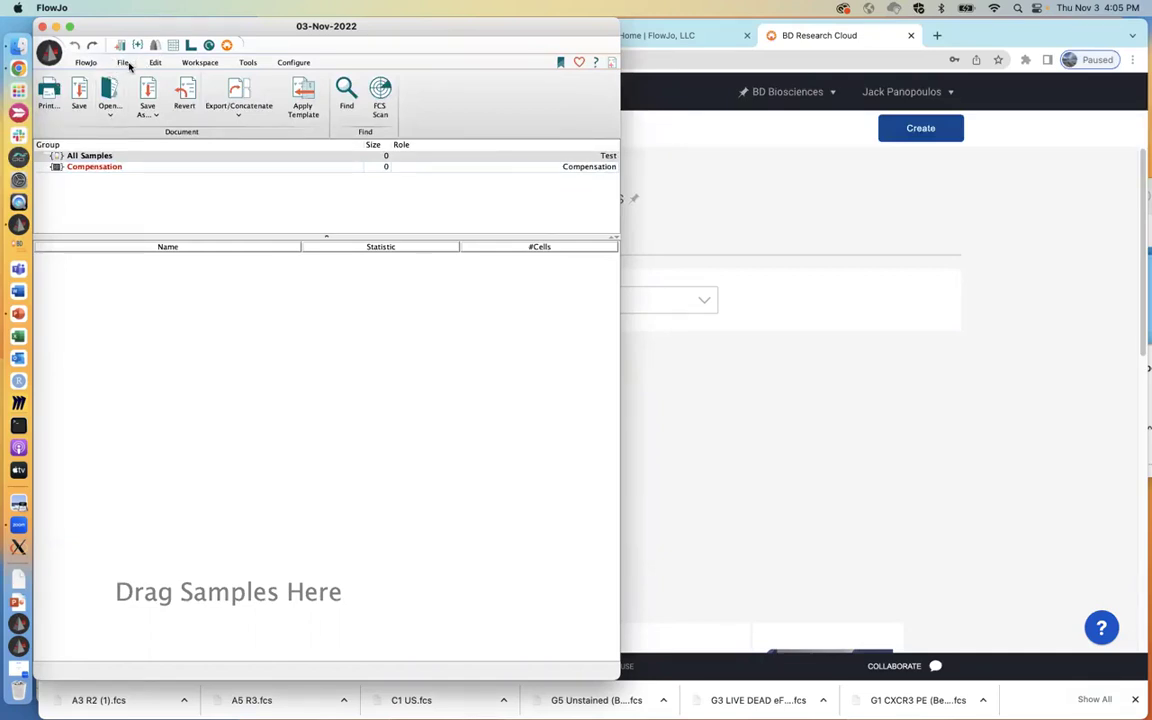
pyautogui.click(155, 63)
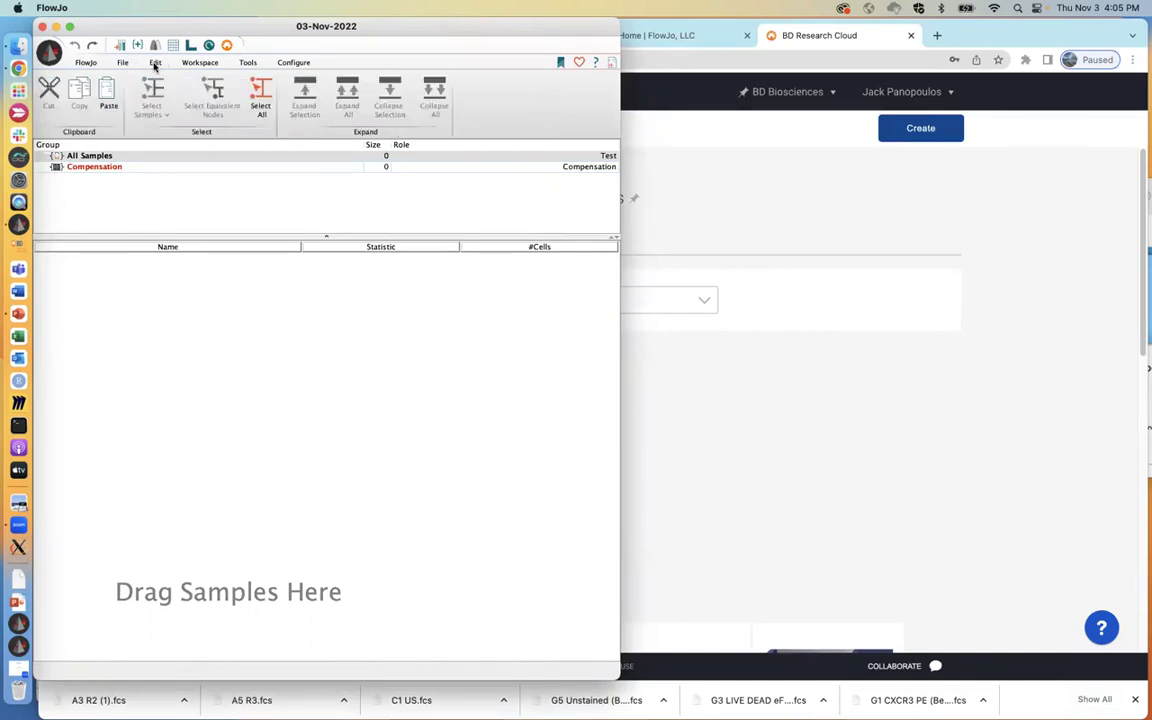
pyautogui.click(197, 63)
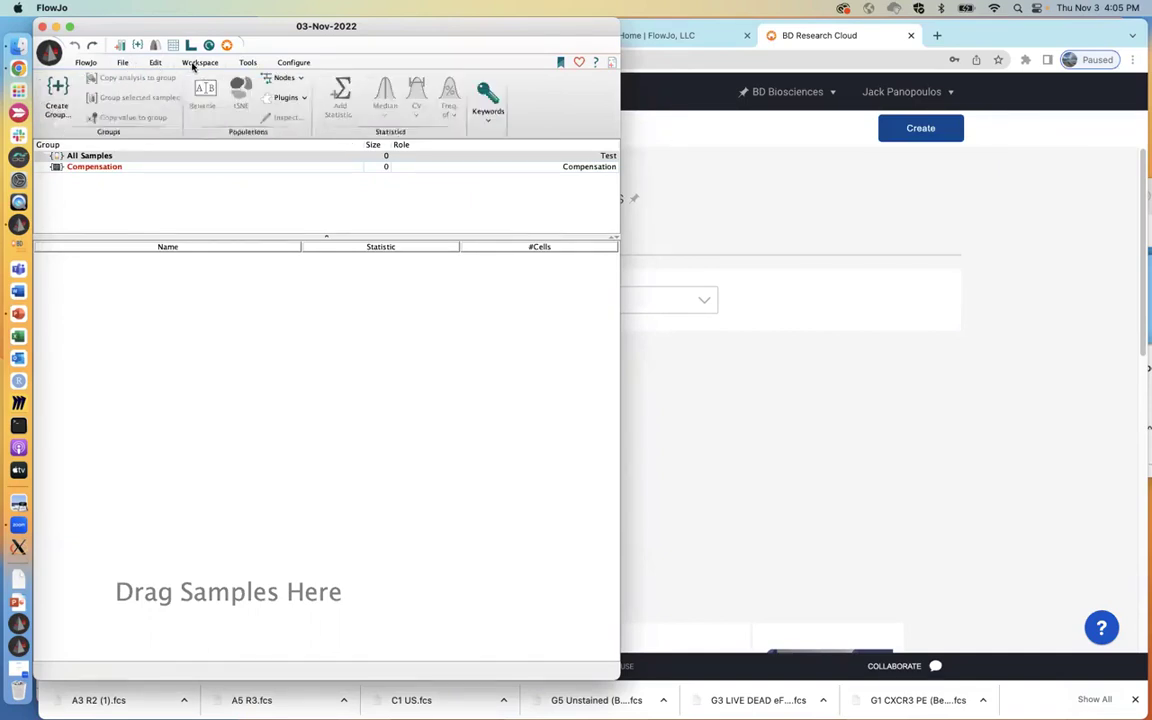
pyautogui.click(247, 63)
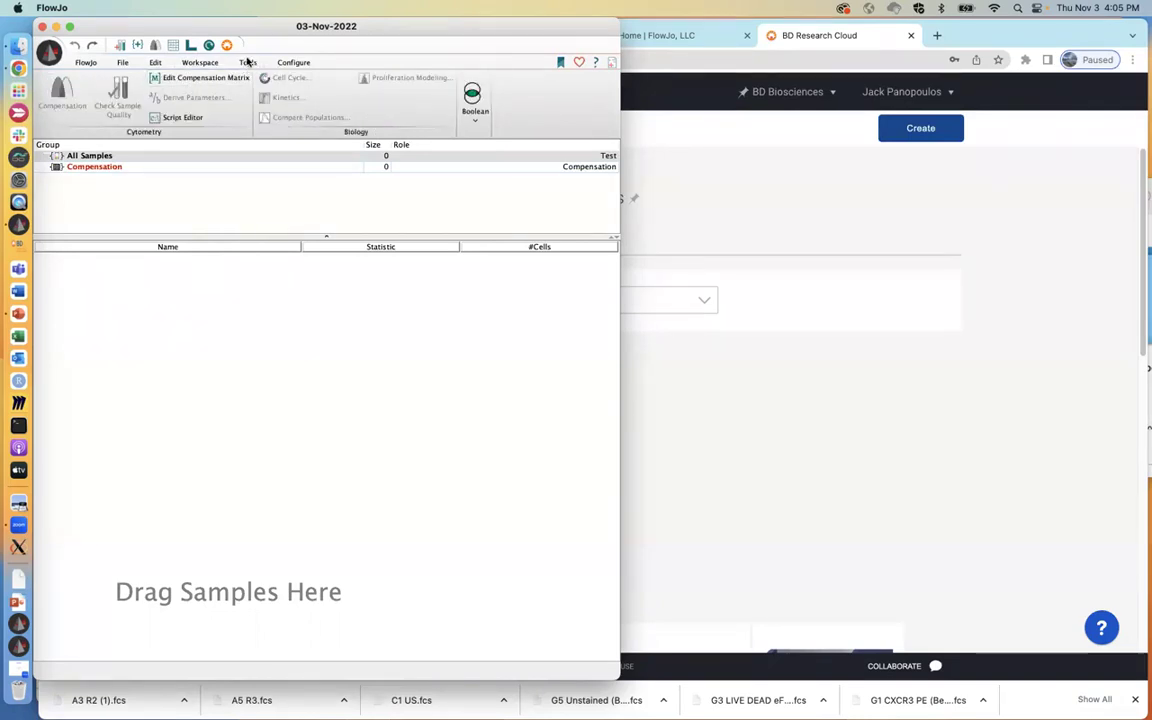
pyautogui.click(474, 121)
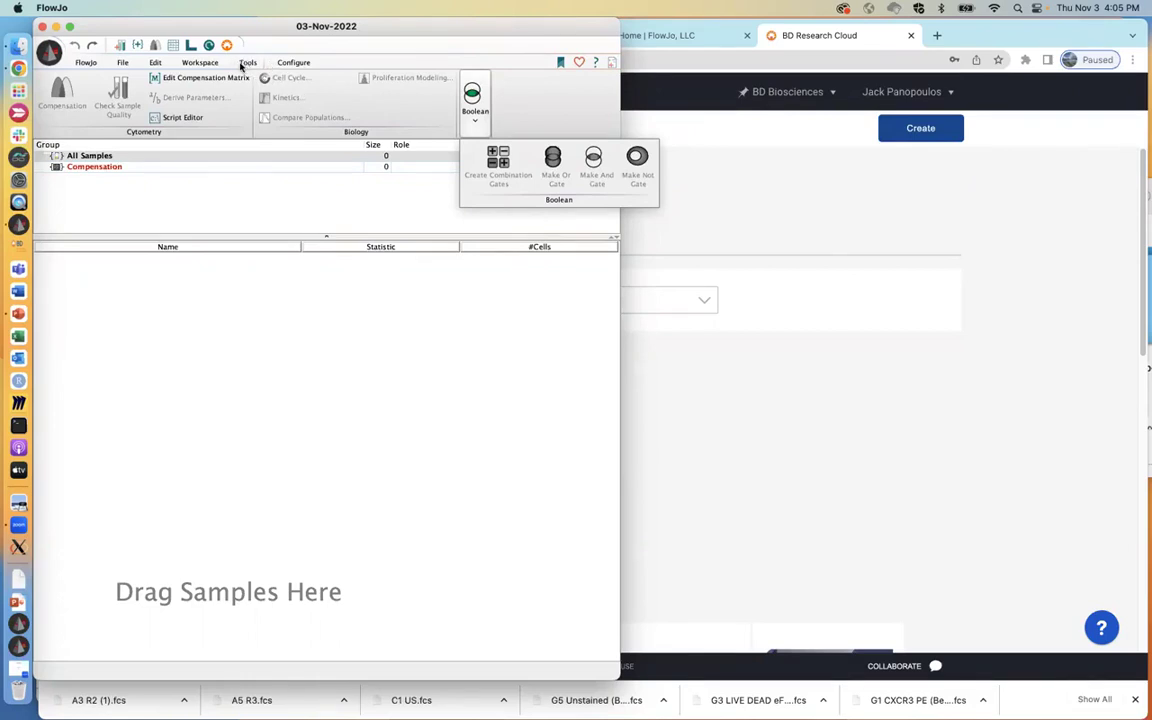
pyautogui.click(283, 65)
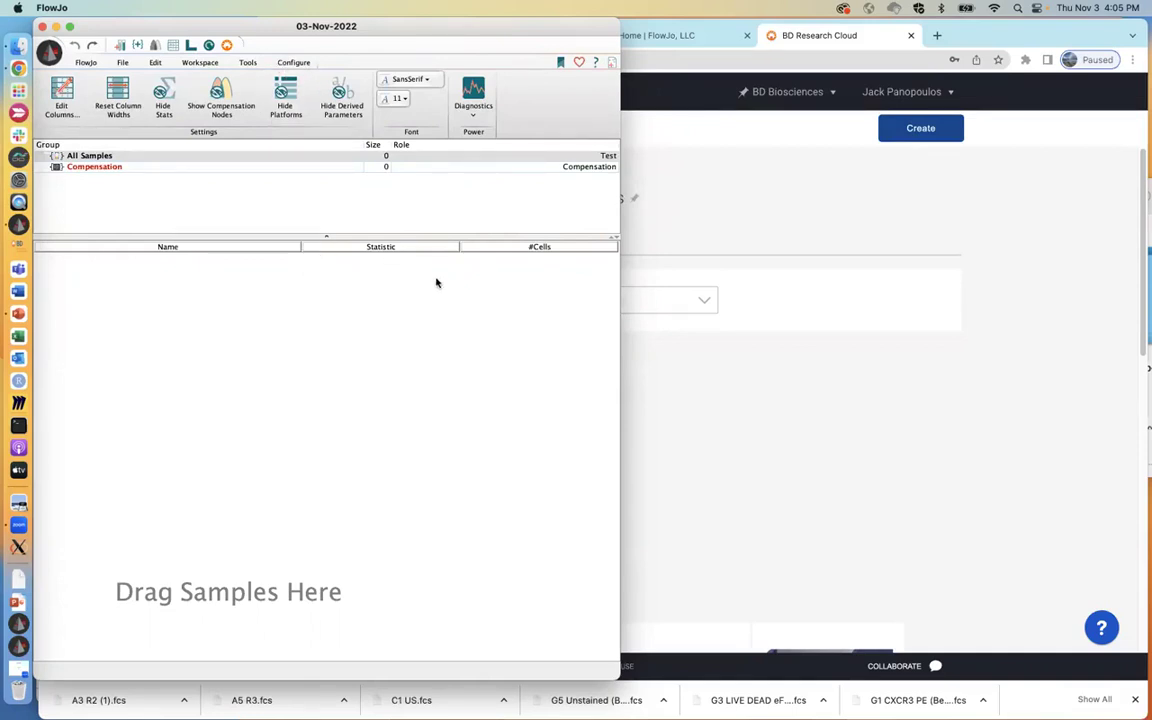
pyautogui.click(86, 63)
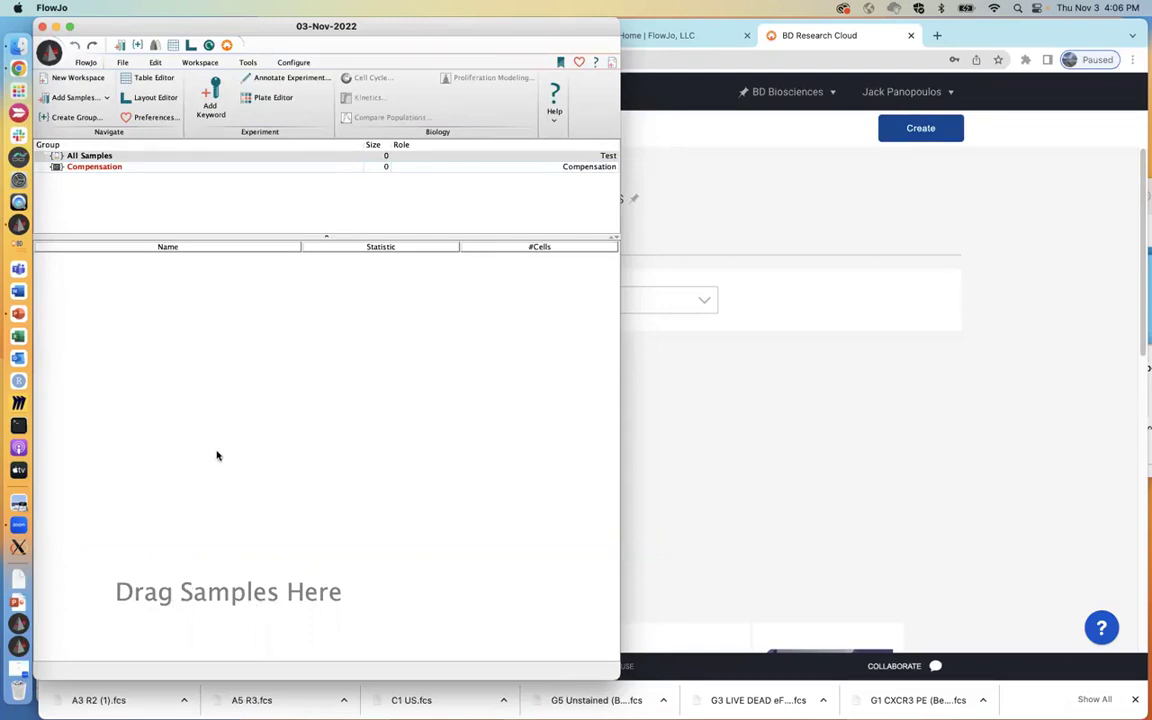
# - Switch to Finder, expand the Immunophenotype data - Basic folder on the Desktop, look through its files, and keep the workspace's sample area uncovered
pyautogui.click(20, 45)
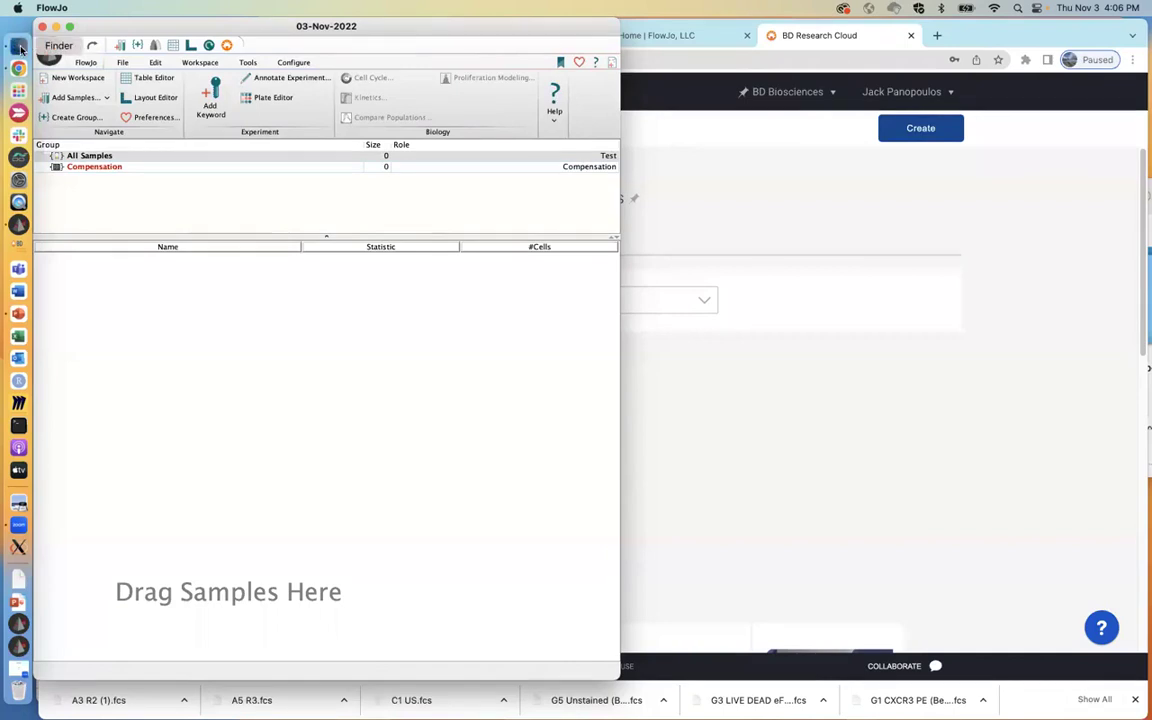
pyautogui.moveTo(747, 195); pyautogui.dragTo(419, 177)
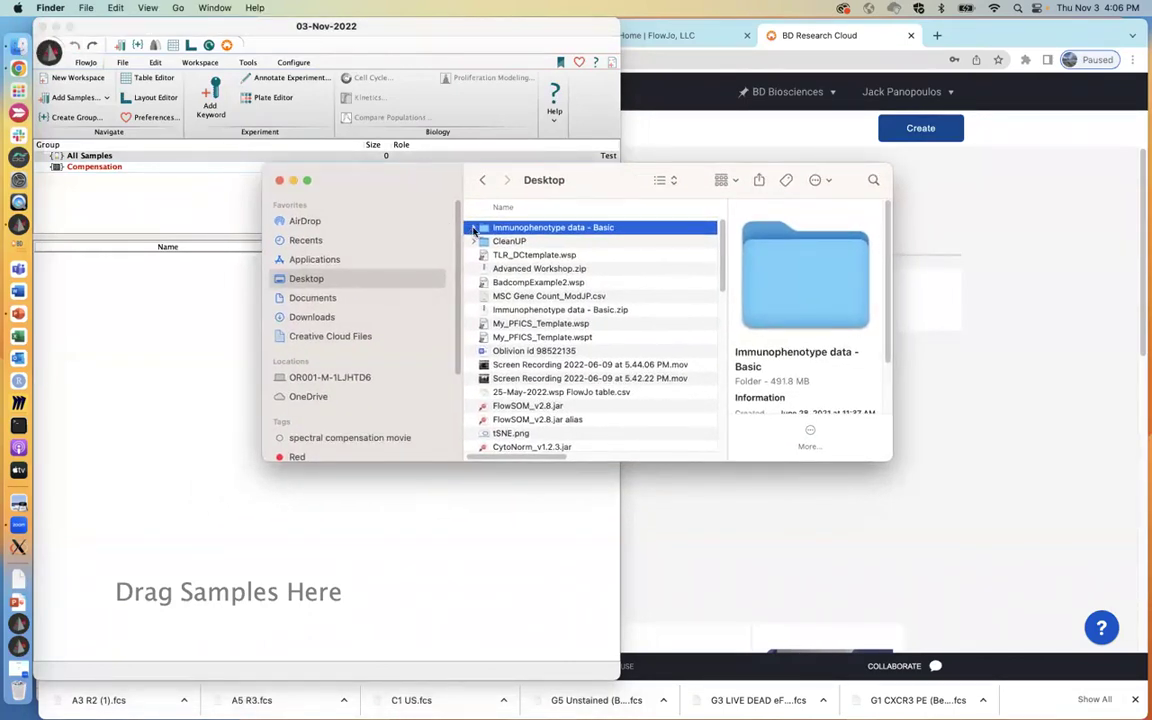
pyautogui.click(474, 229)
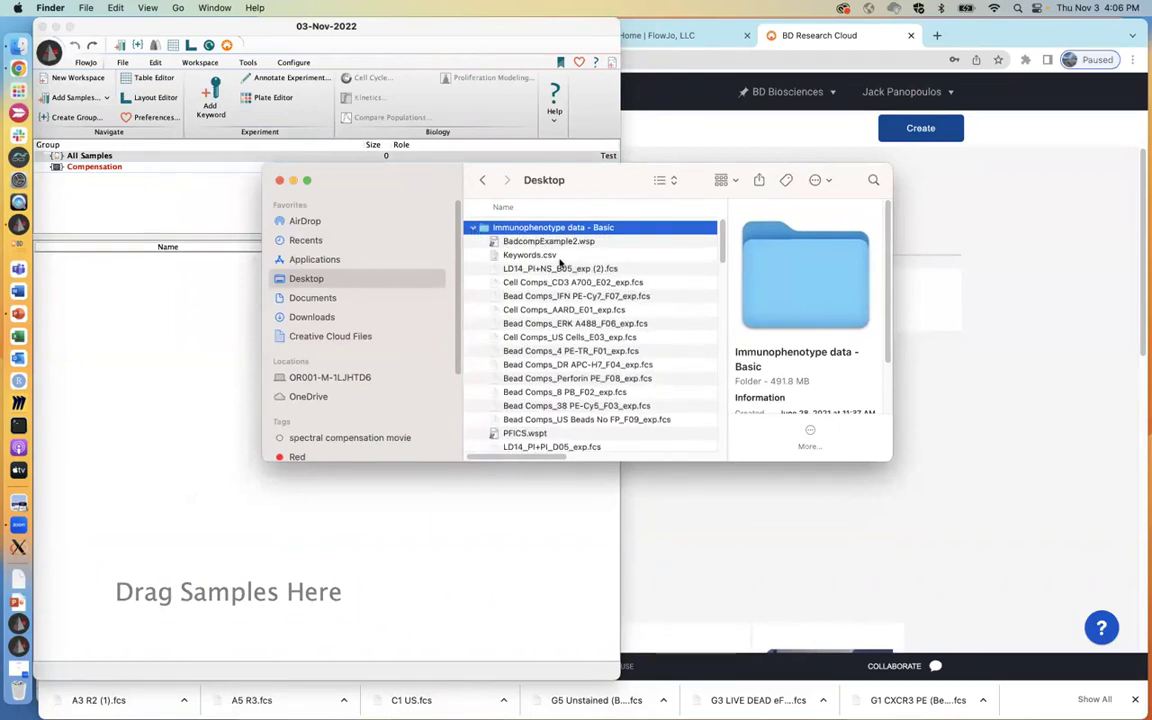
pyautogui.click(611, 270)
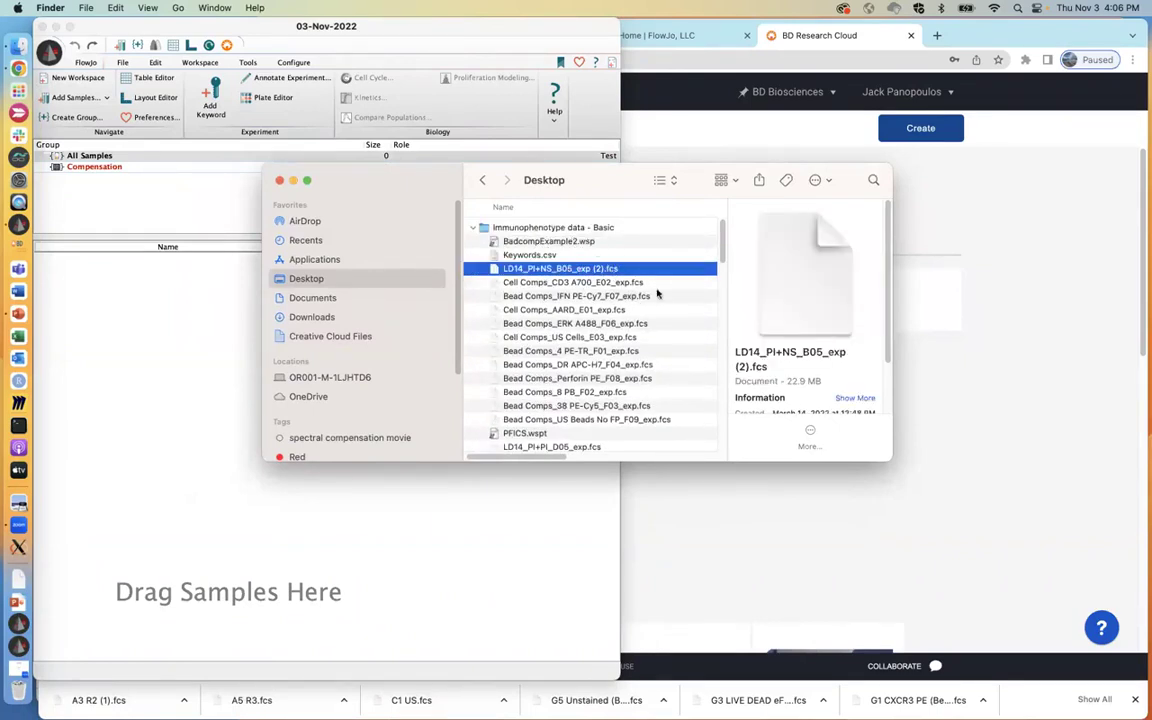
pyautogui.scroll(-2, 721, 259)
pyautogui.scroll(-10, 721, 259)
pyautogui.scroll(9, 721, 252)
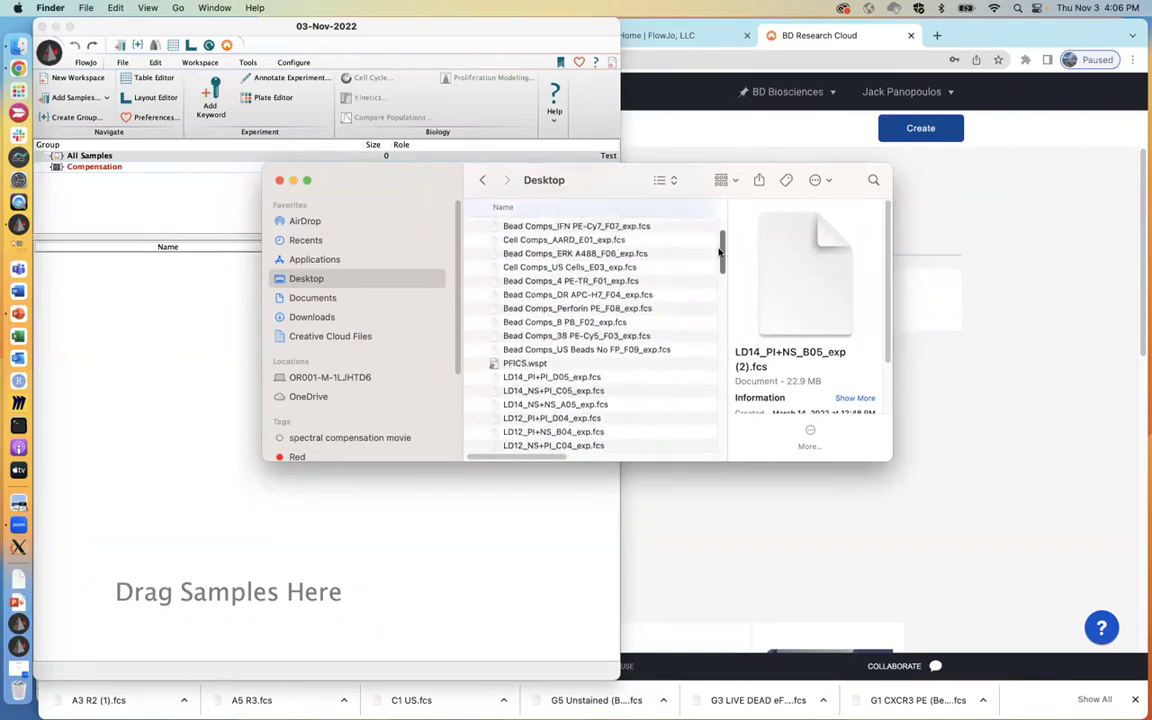
pyautogui.scroll(3, 721, 252)
pyautogui.moveTo(405, 190); pyautogui.dragTo(561, 188)
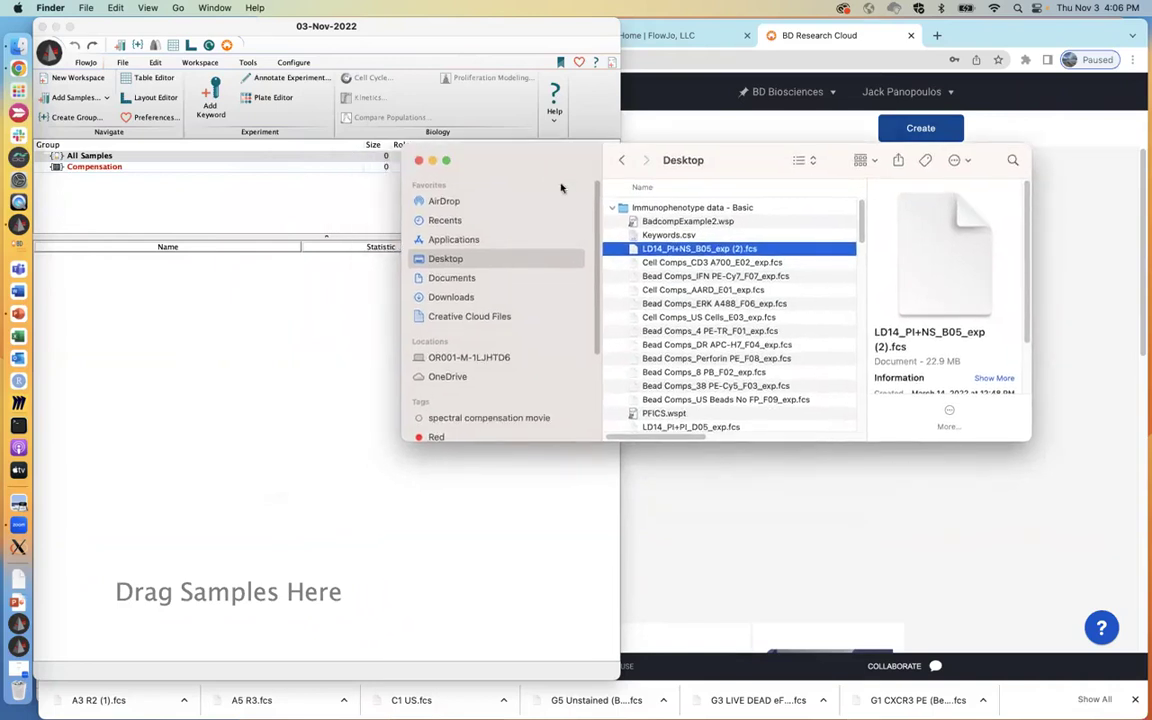
# - Add the whole Immunophenotype data - Basic folder to the FlowJo workspace and bring the workspace back in front
pyautogui.click(622, 209)
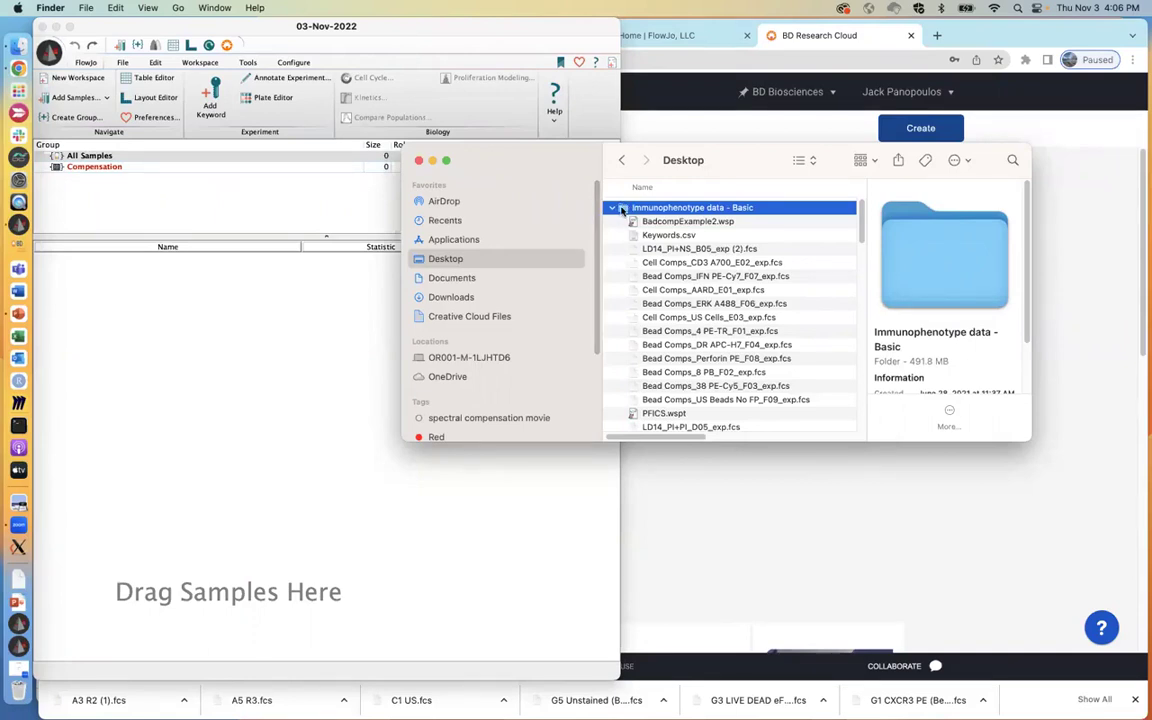
pyautogui.moveTo(626, 211); pyautogui.dragTo(253, 358)
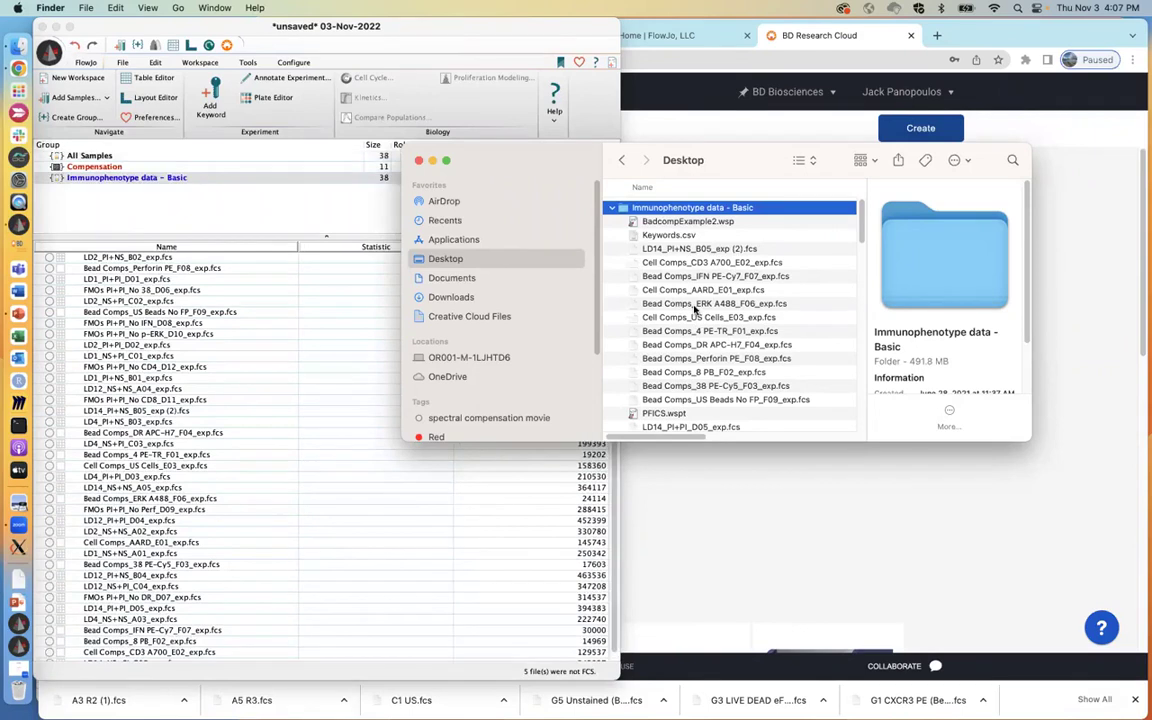
pyautogui.moveTo(486, 153); pyautogui.dragTo(556, 181)
pyautogui.click(493, 186)
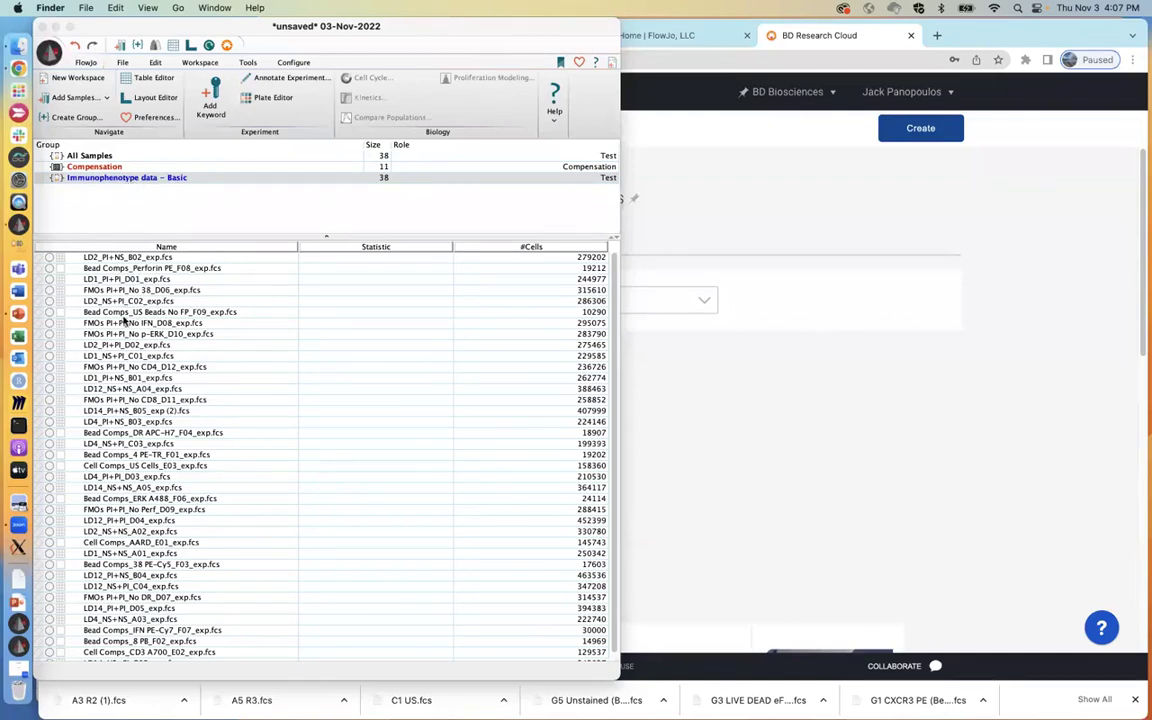
# - Sort the samples by Name in ascending and descending order, and by #Cells from highest to lowest
pyautogui.click(132, 247)
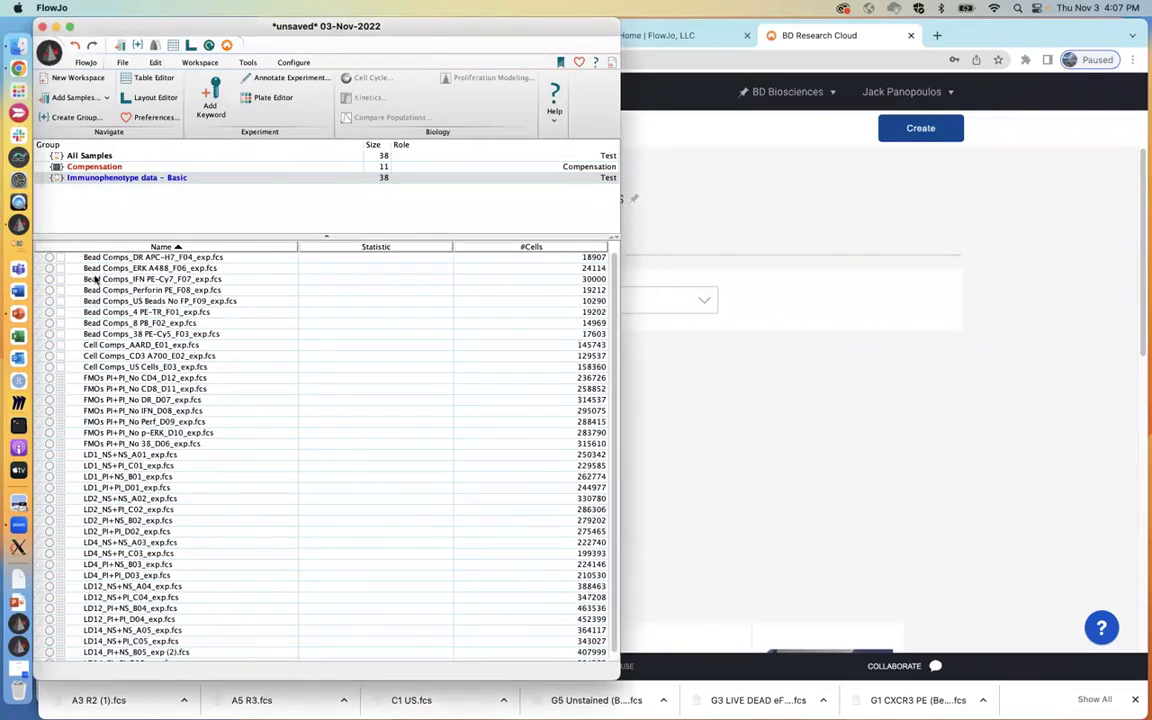
pyautogui.click(140, 247)
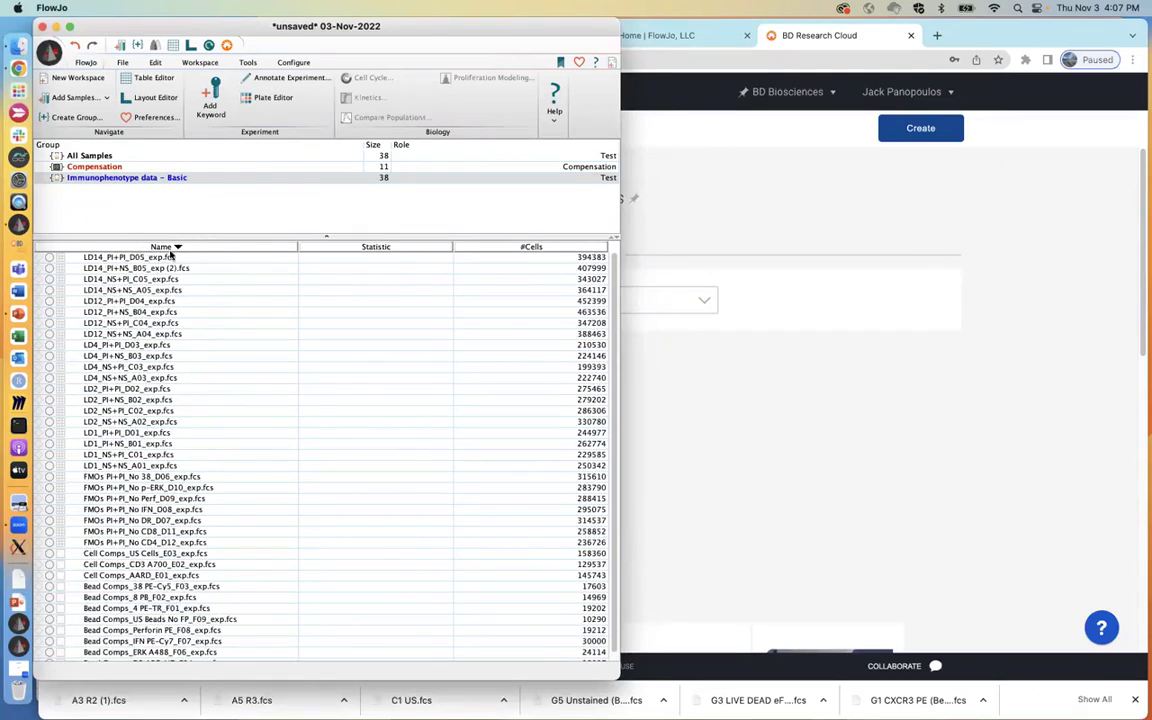
pyautogui.click(126, 247)
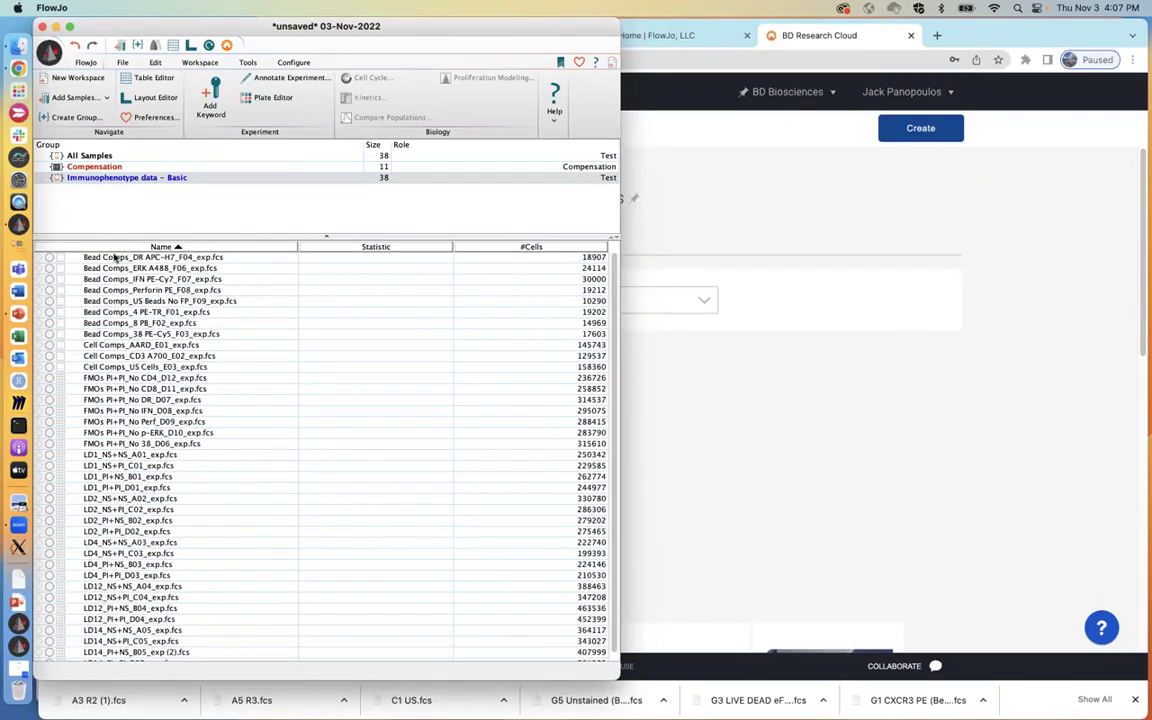
pyautogui.click(484, 247)
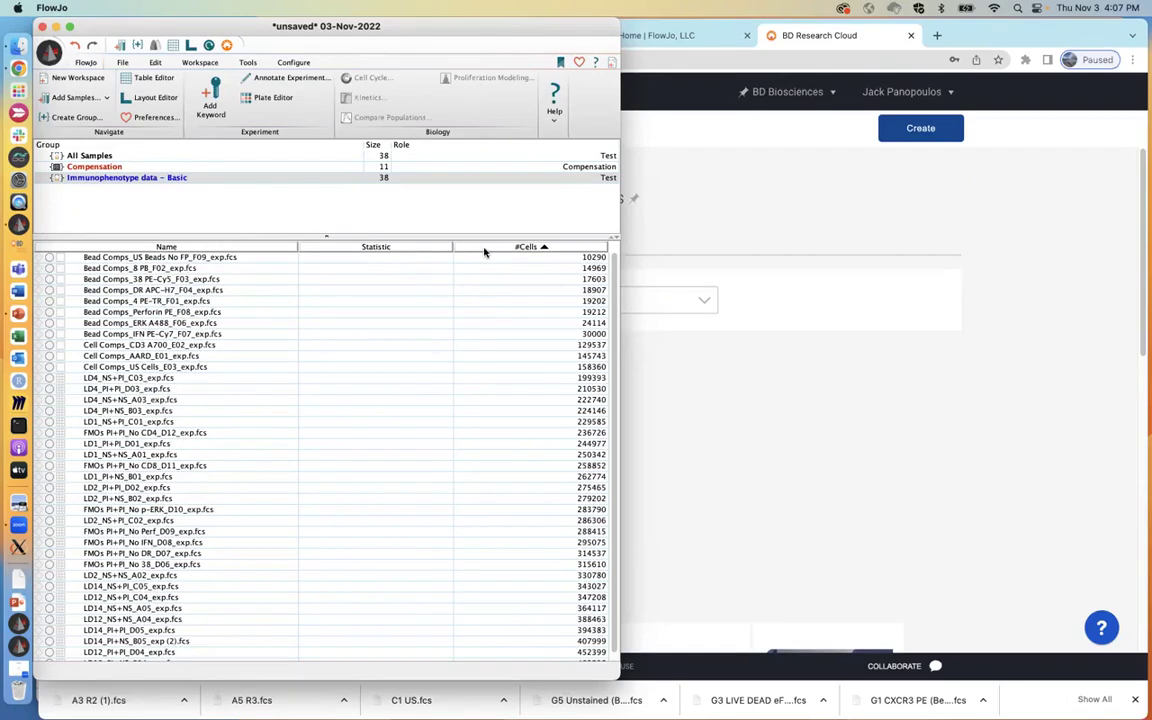
pyautogui.click(484, 248)
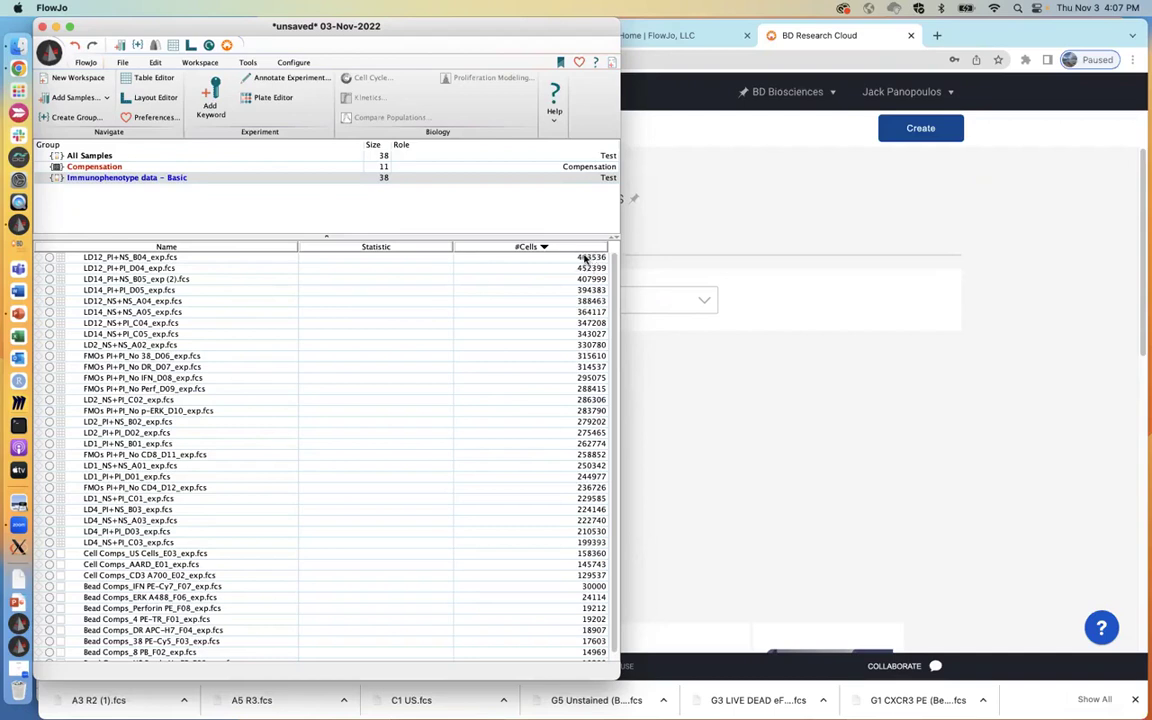
# - Sort the samples by #Cells from lowest to highest, restore ascending Name order, and enlarge the sample list to fit all samples
pyautogui.click(500, 248)
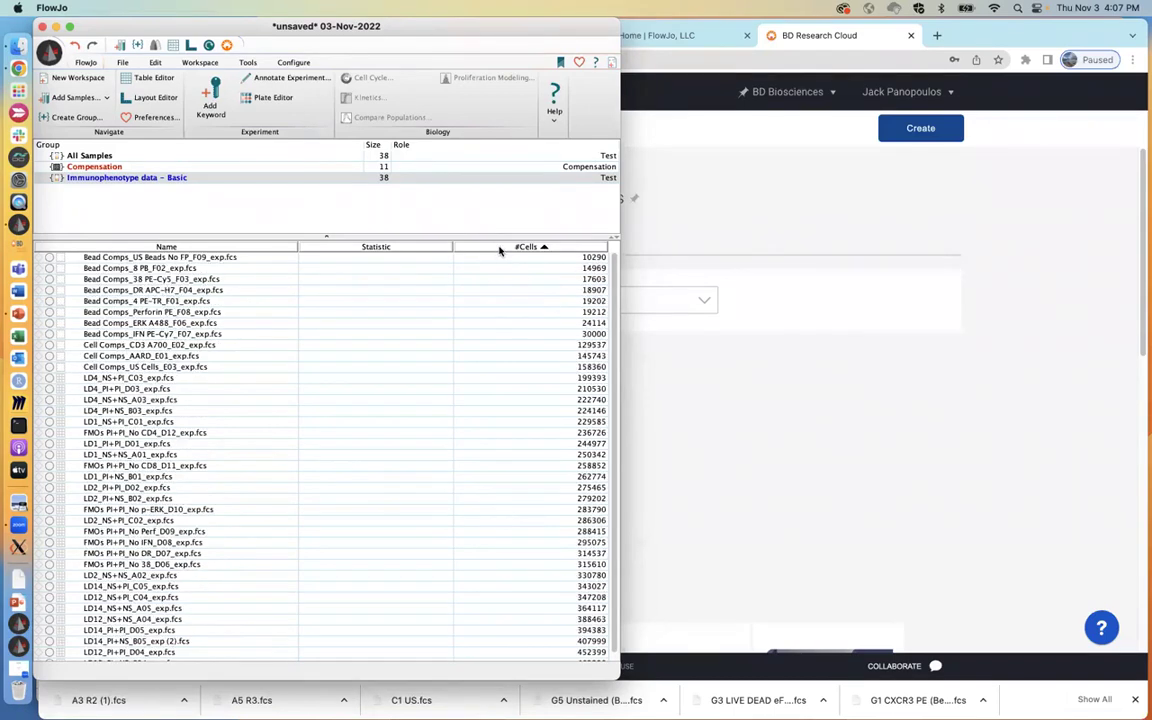
pyautogui.click(146, 248)
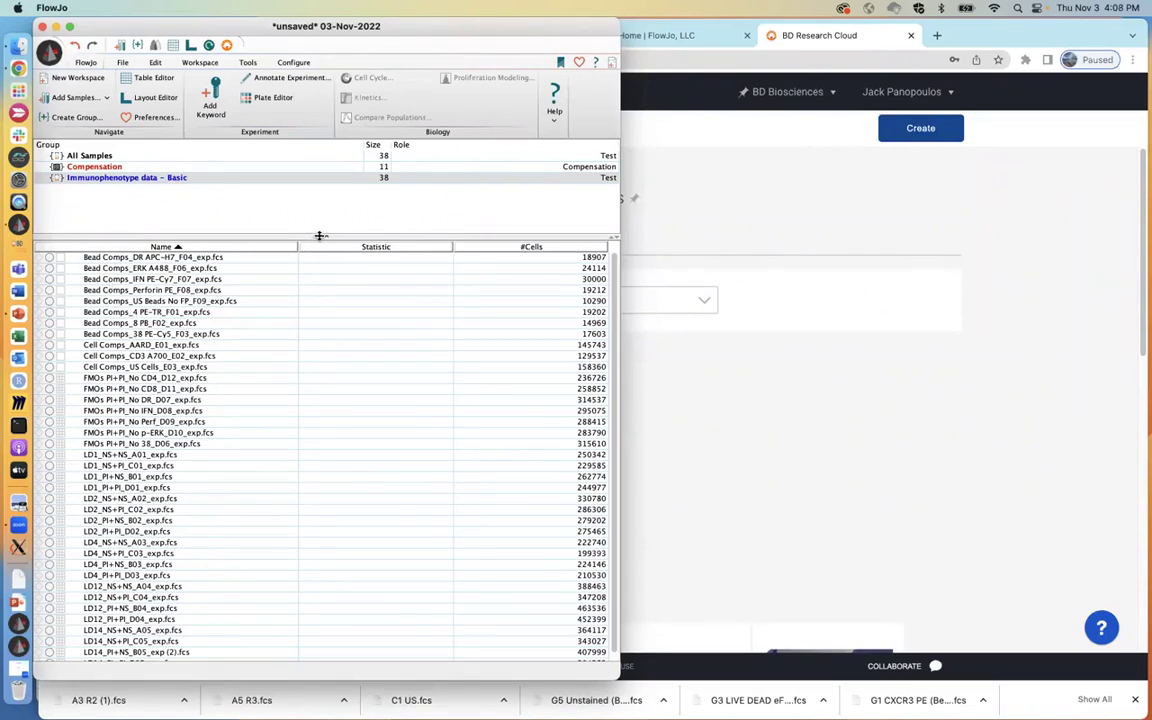
pyautogui.moveTo(319, 237); pyautogui.dragTo(319, 194)
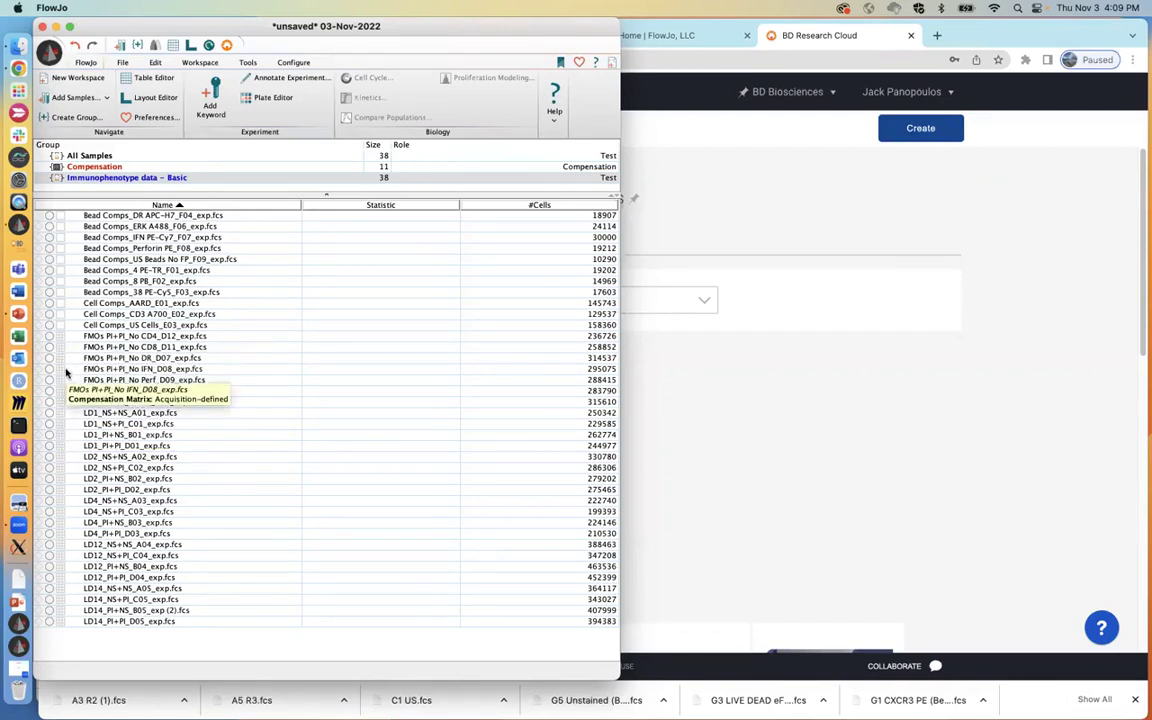
# - Save the workspace as 03-Nov-2022.wsp
pyautogui.press('super+s')
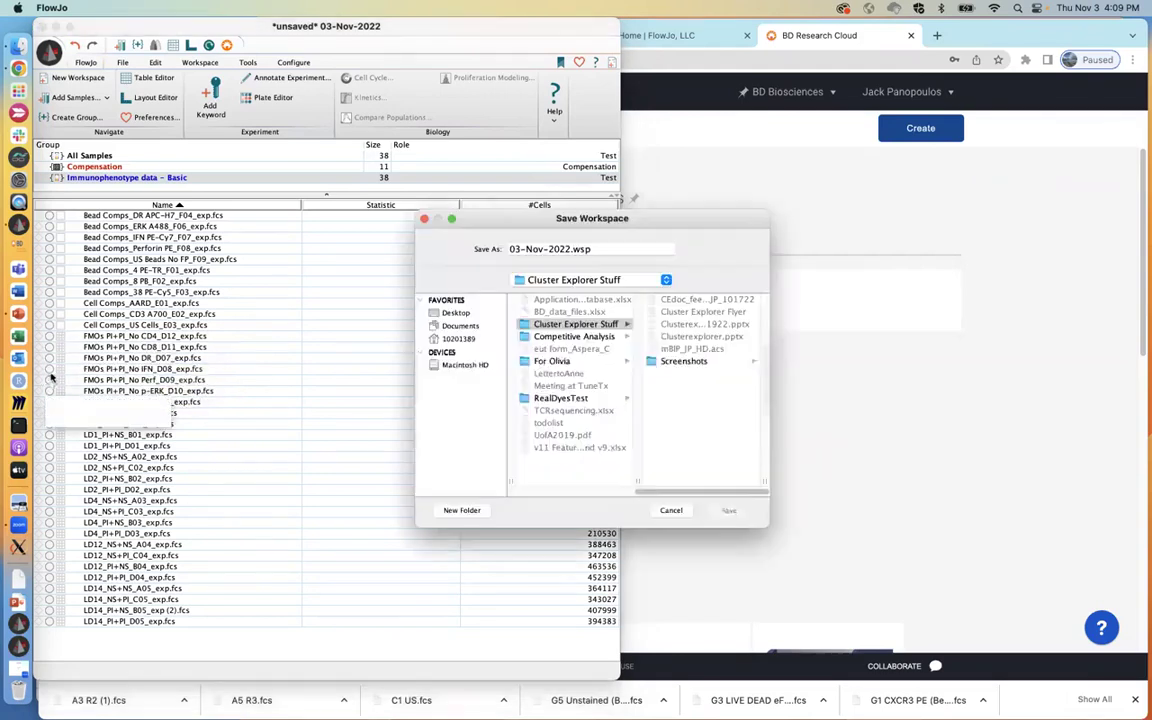
pyautogui.click(731, 511)
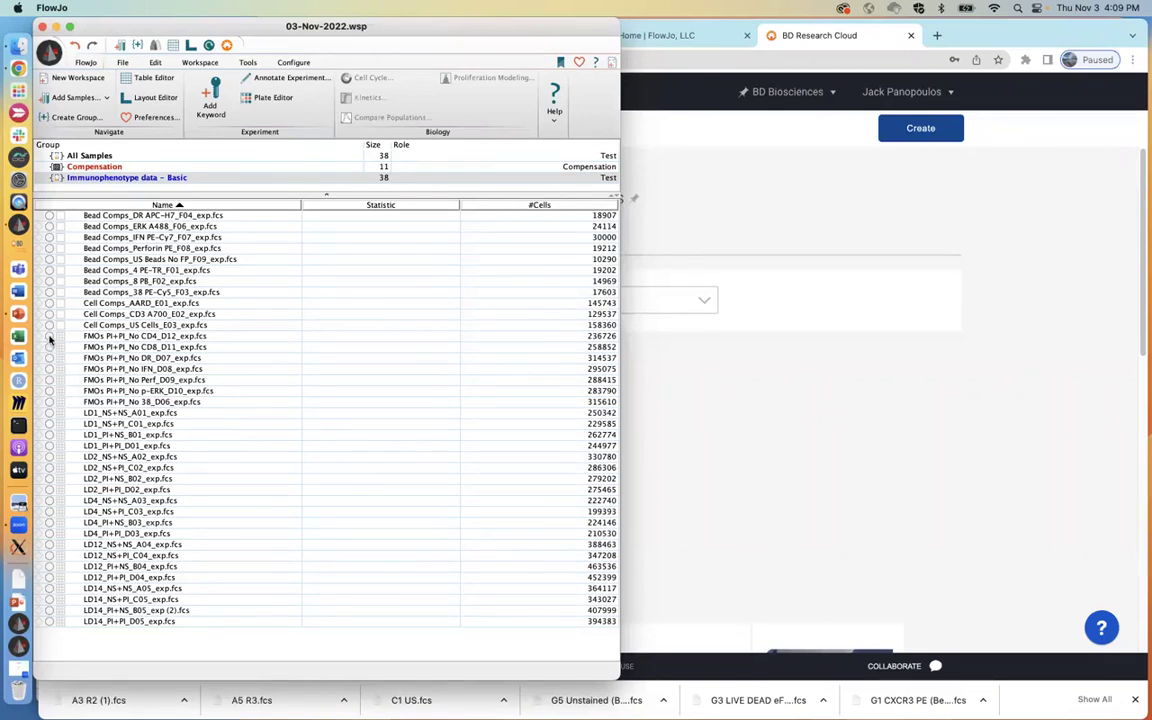
# - Open the properties of sample LD1_NS+NS_A01_exp.fcs, enlarge the properties window, and widen its keyword list
pyautogui.click(46, 412)
pyautogui.press('super+i')
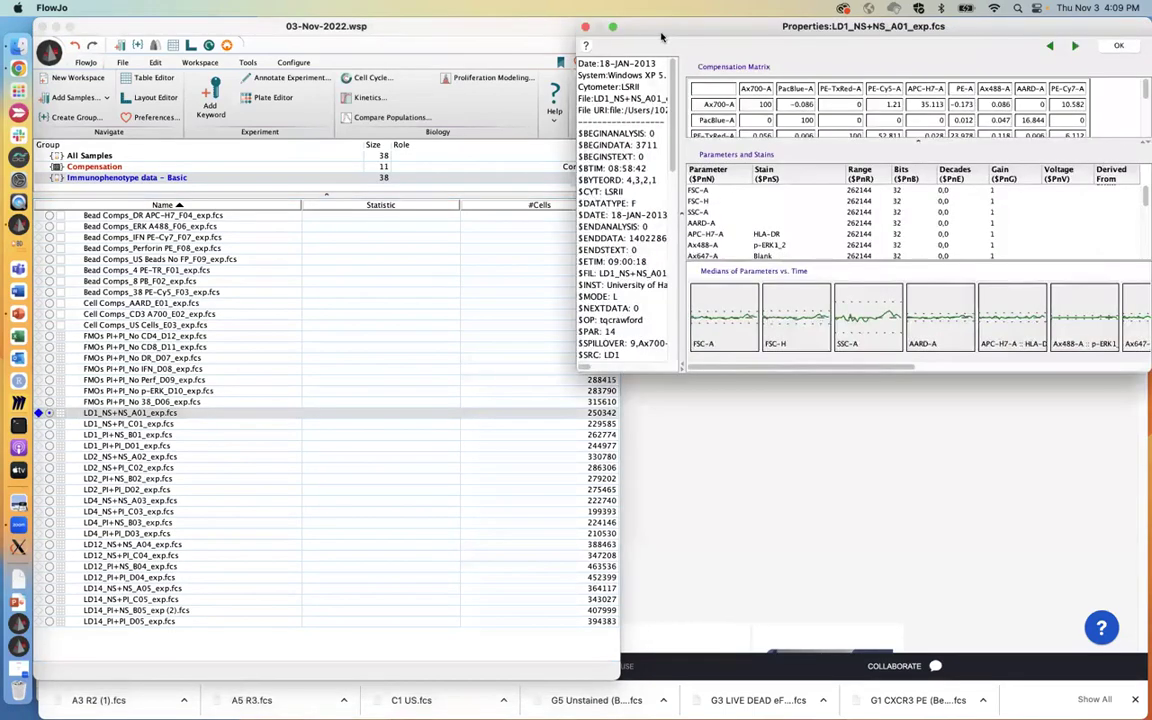
pyautogui.moveTo(686, 26); pyautogui.dragTo(315, 117)
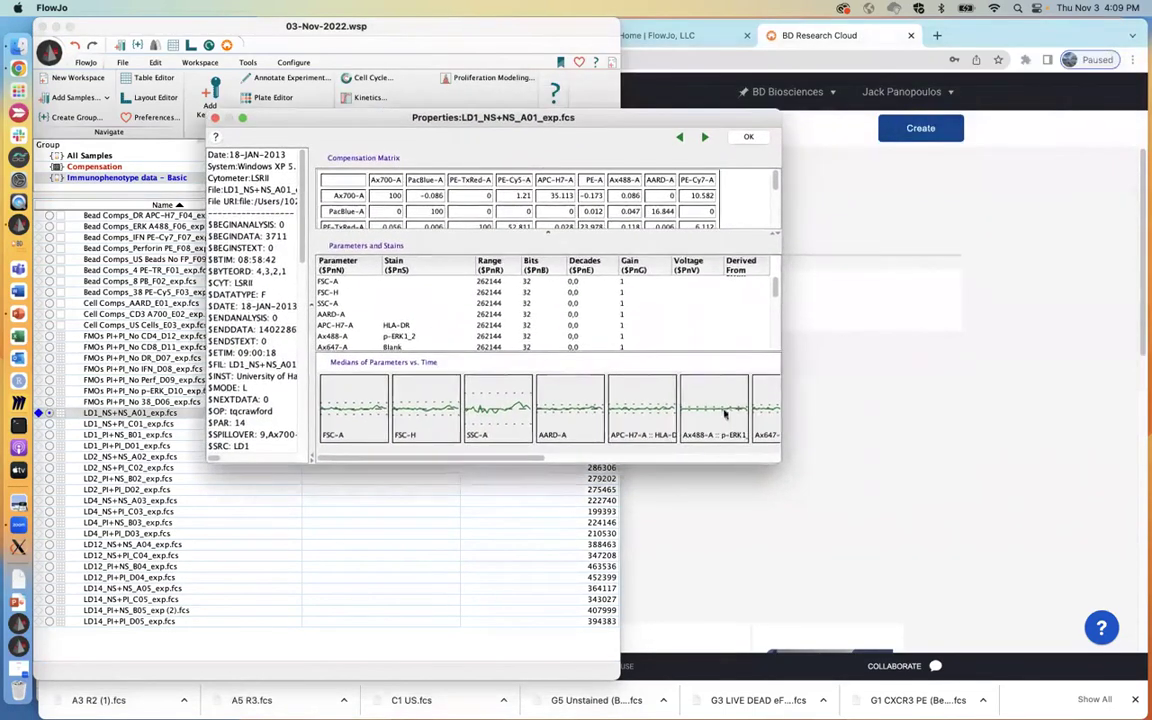
pyautogui.click(242, 117)
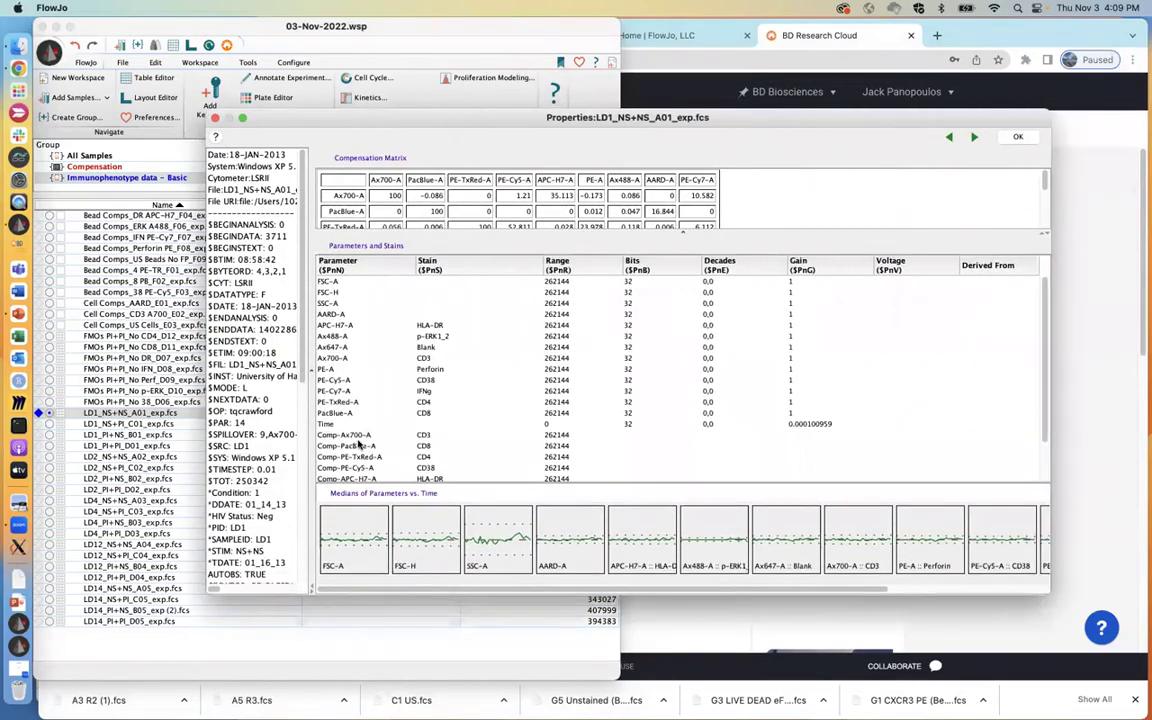
pyautogui.click(310, 345)
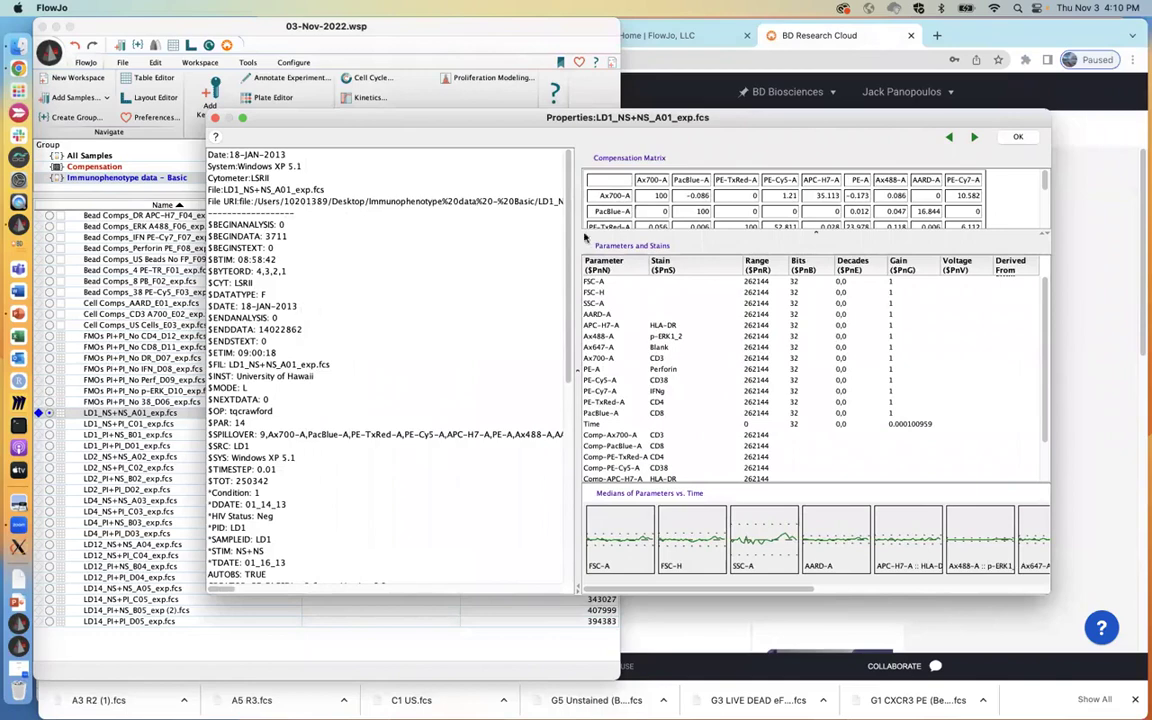
# - Examine the sample's keywords, including WELL ID, PID, HIV Status, STIM, $CYT and $DATE
pyautogui.scroll(-8, 569, 314)
pyautogui.moveTo(572, 348); pyautogui.dragTo(566, 423)
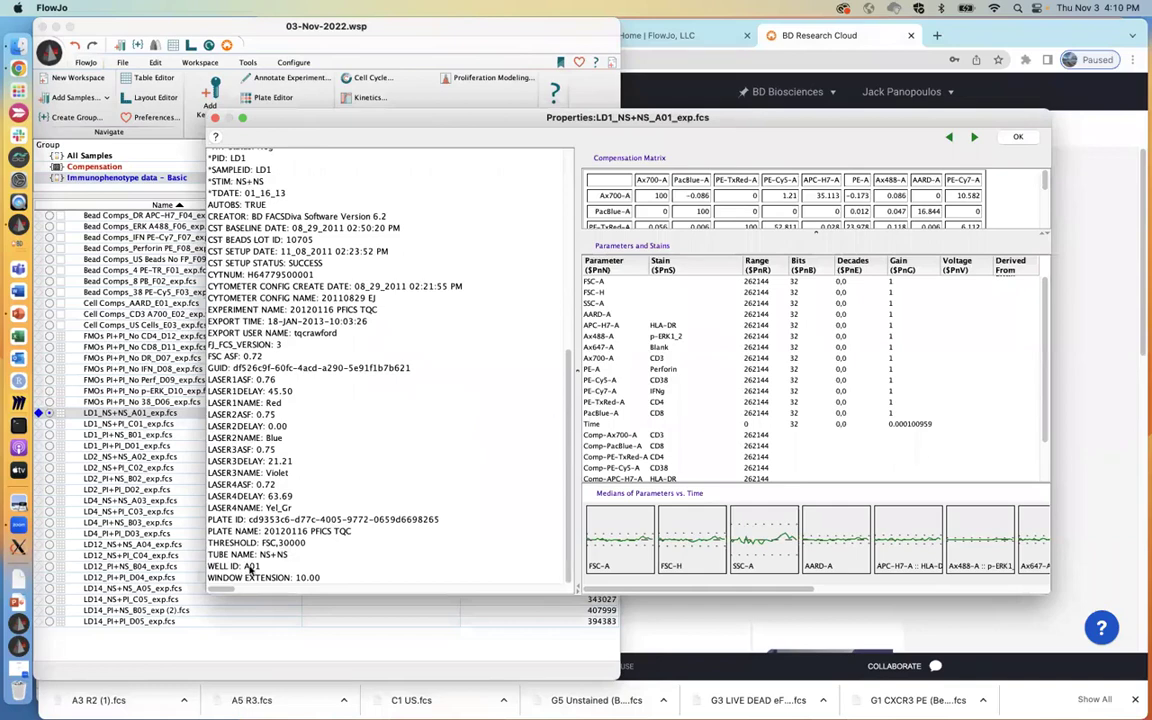
pyautogui.click(238, 568)
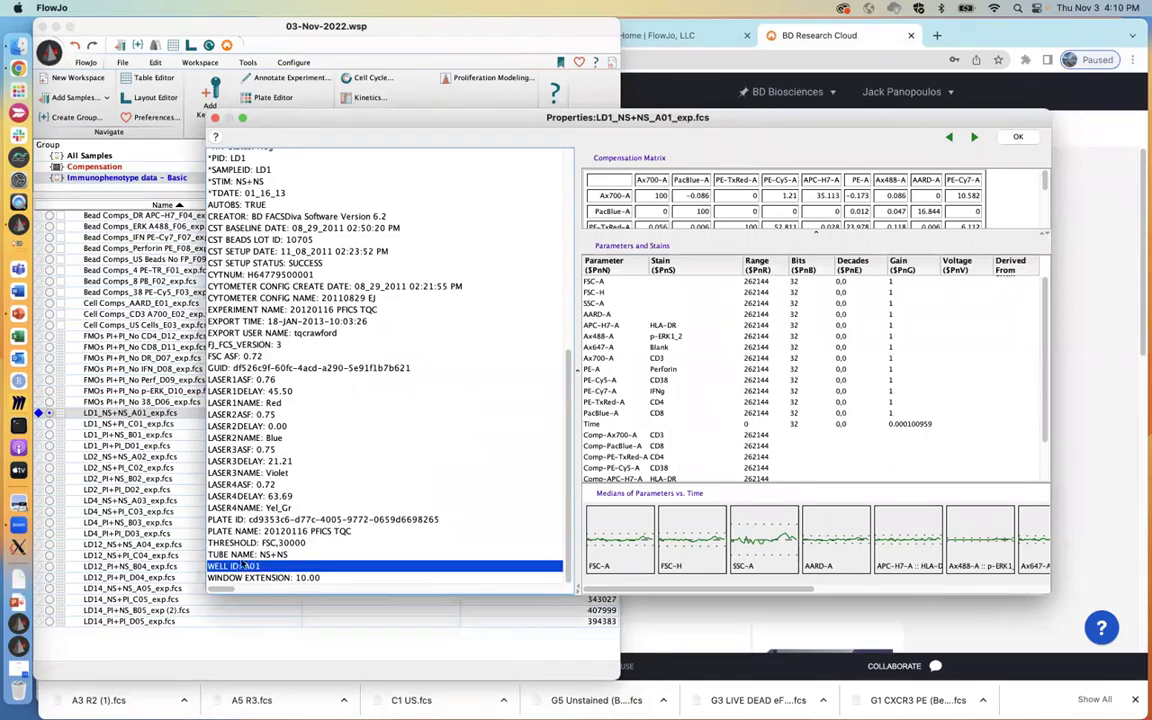
pyautogui.moveTo(573, 532); pyautogui.dragTo(593, 350)
pyautogui.scroll(-2, 300, 430)
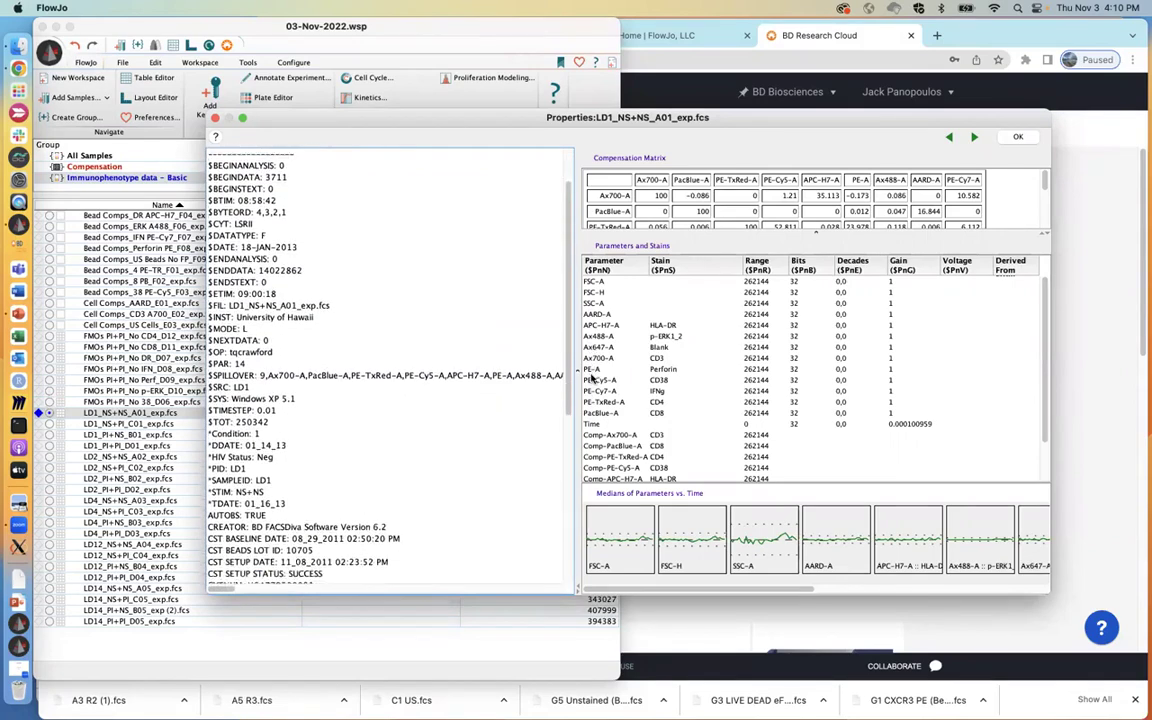
pyautogui.click(258, 464)
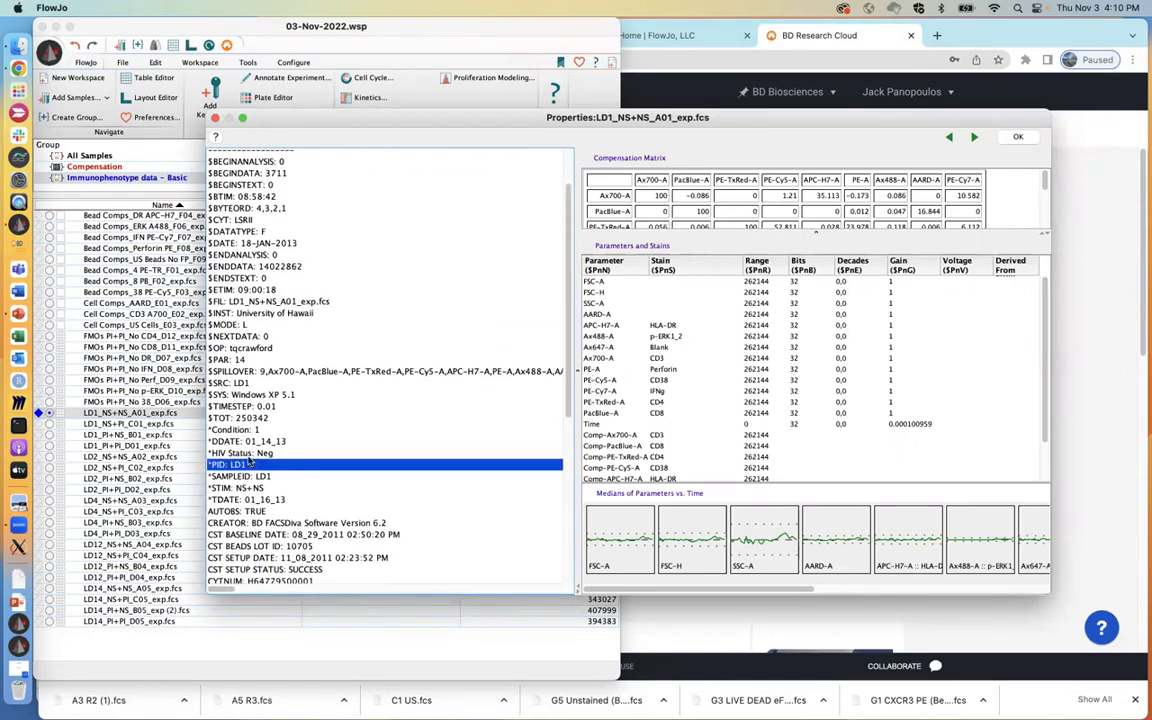
pyautogui.click(244, 457)
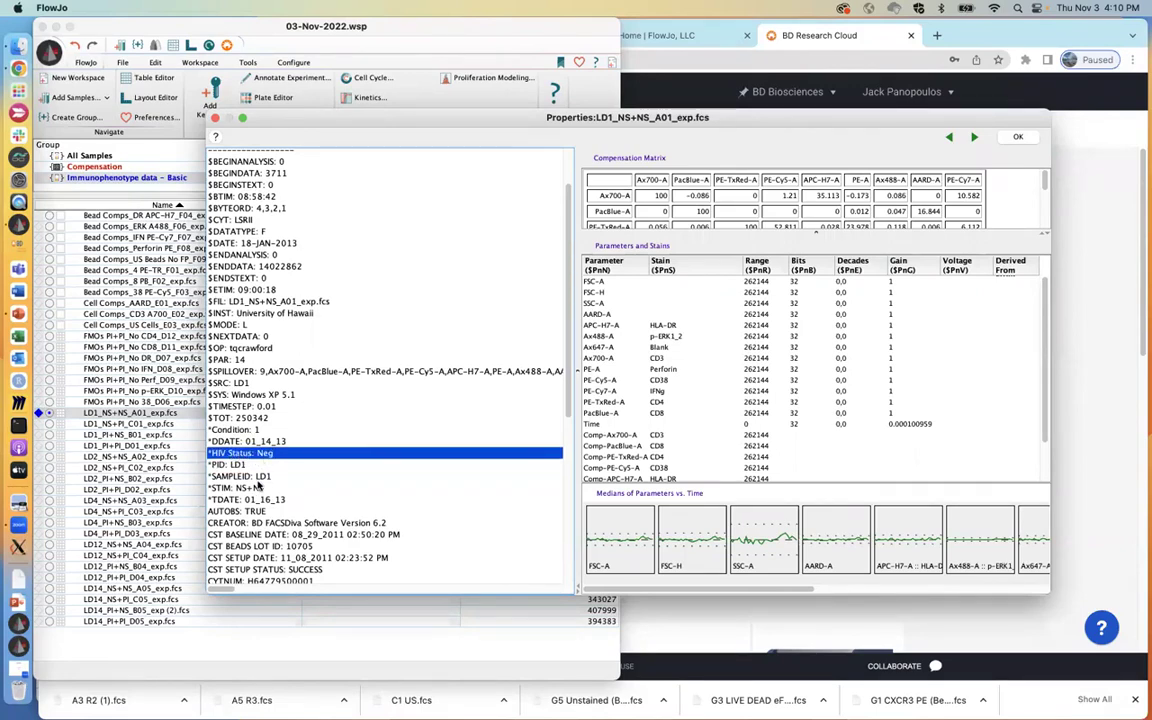
pyautogui.click(440, 488)
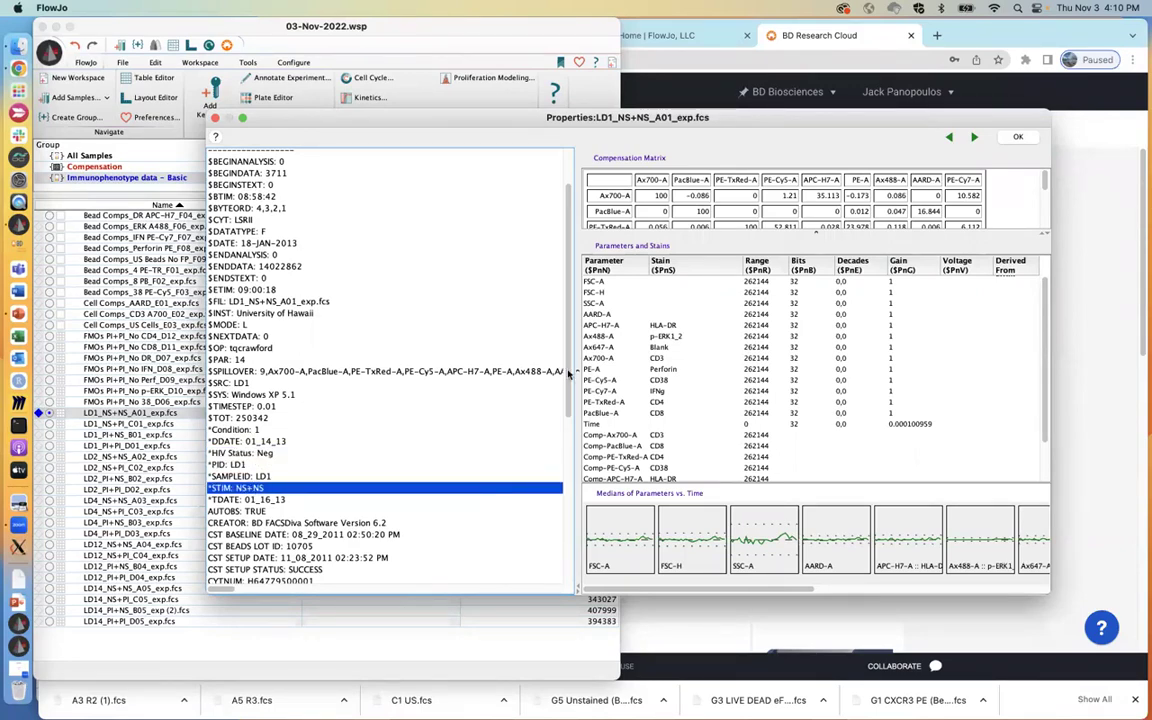
pyautogui.scroll(2, 571, 335)
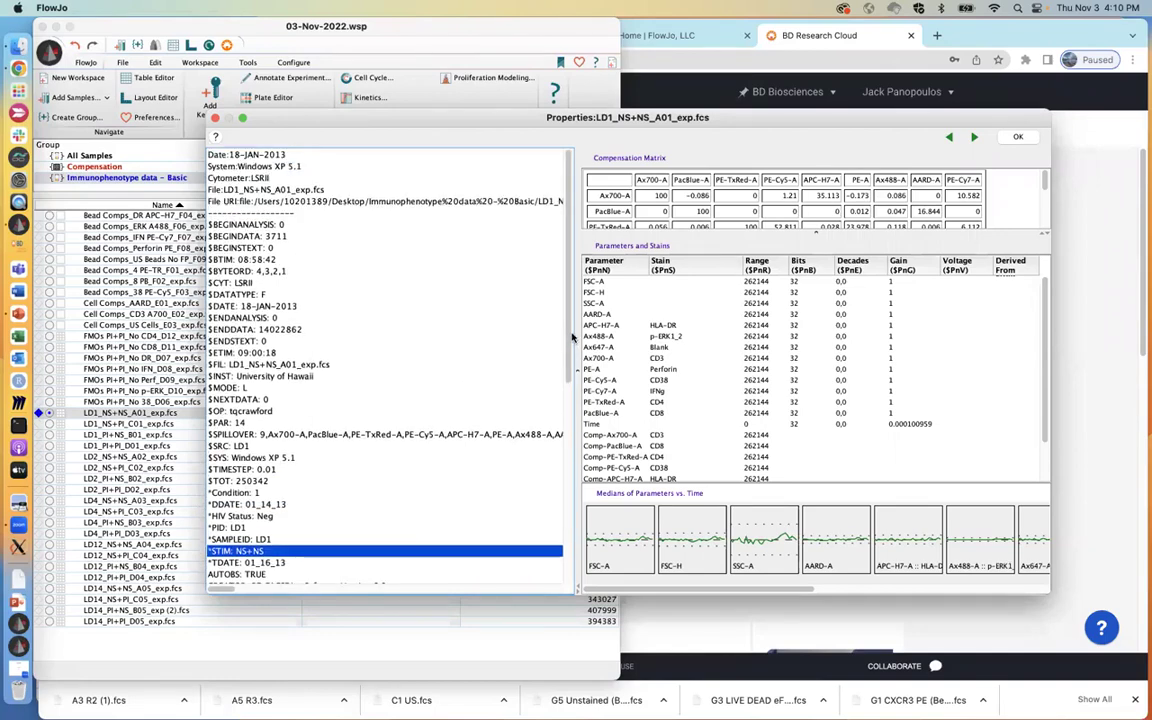
pyautogui.click(242, 284)
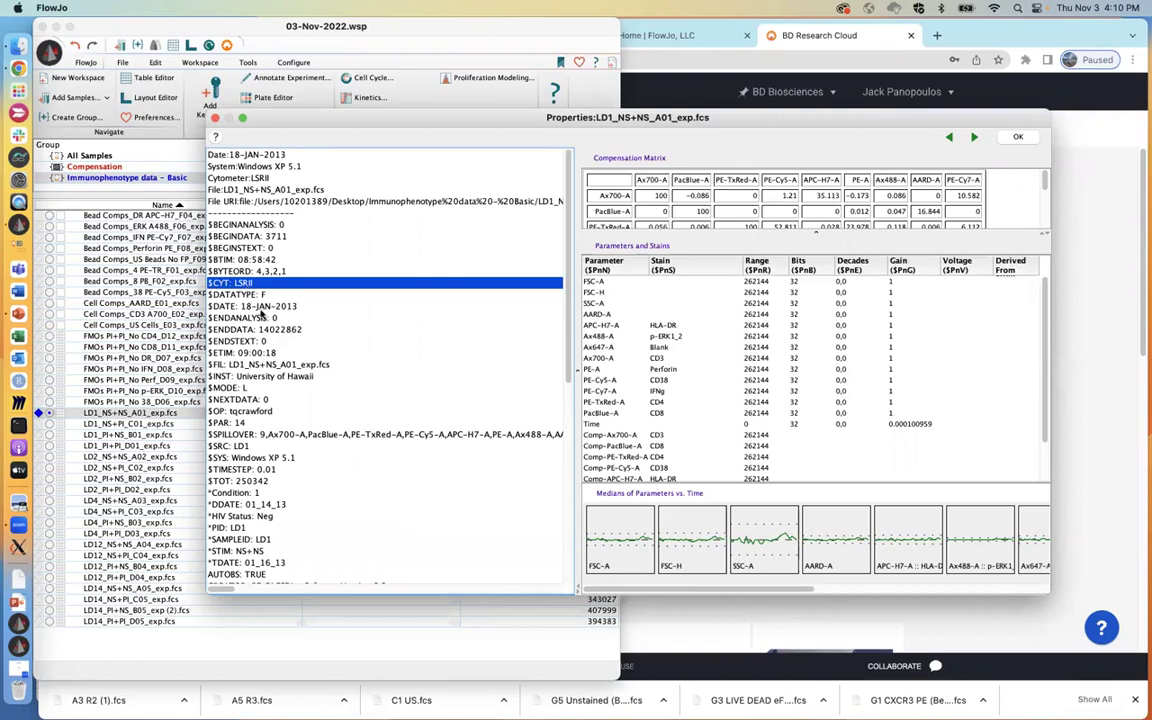
pyautogui.click(258, 308)
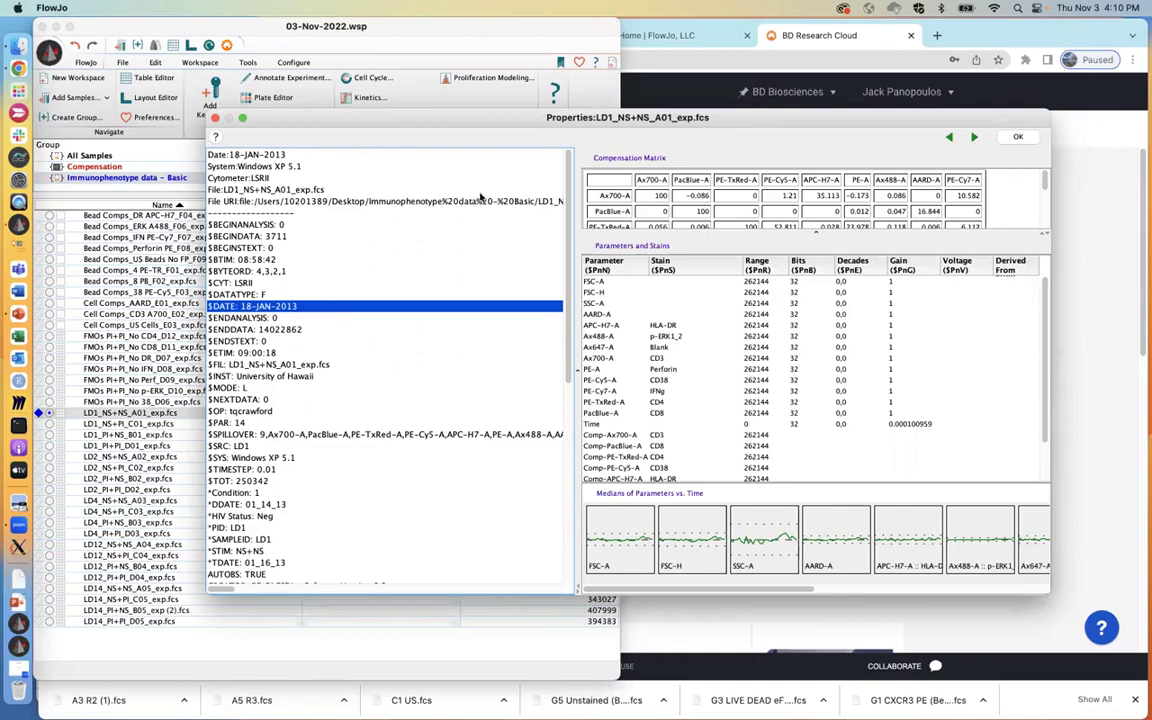
# - Widen the properties window, review the Medians of Parameters vs. Time plots through PacBlue-A :: CD8, and close the properties
pyautogui.moveTo(573, 118); pyautogui.dragTo(476, 115)
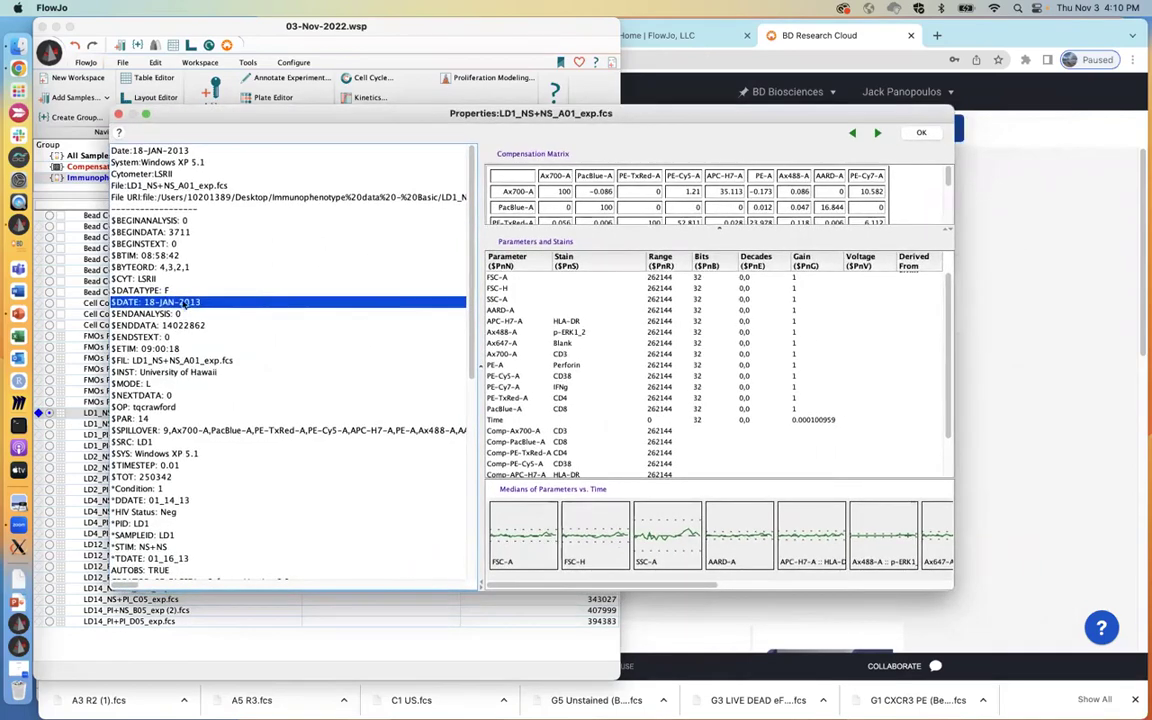
pyautogui.moveTo(551, 120); pyautogui.dragTo(512, 112)
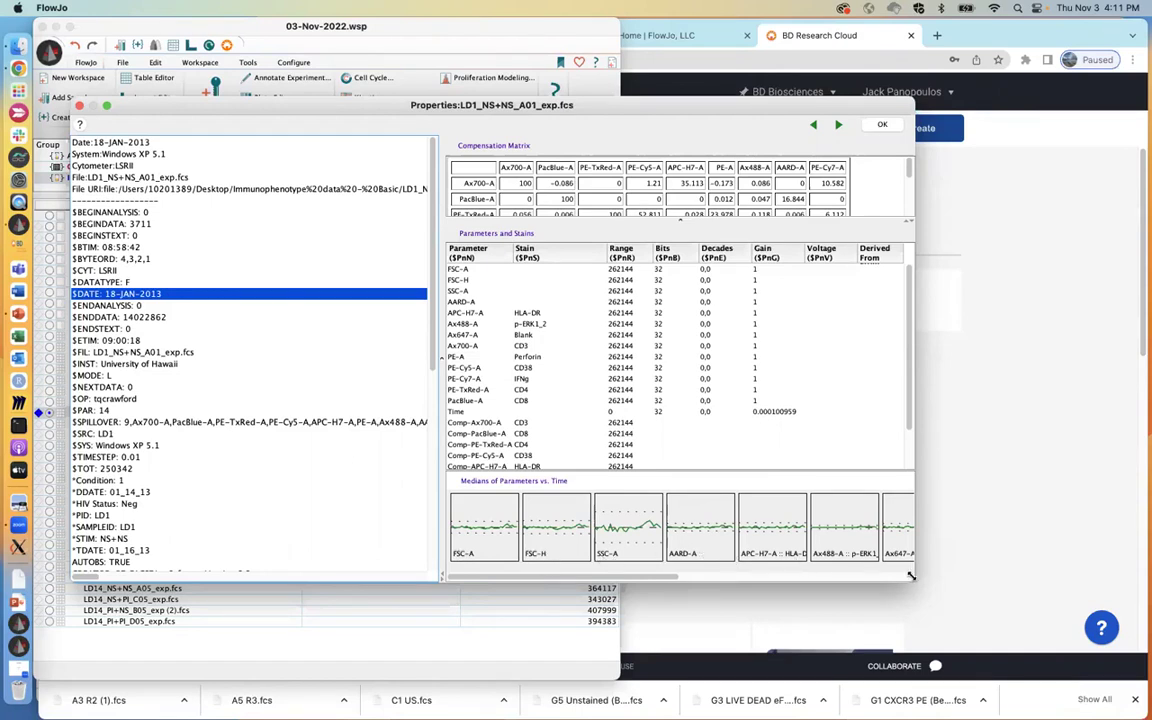
pyautogui.moveTo(911, 576); pyautogui.dragTo(1051, 590)
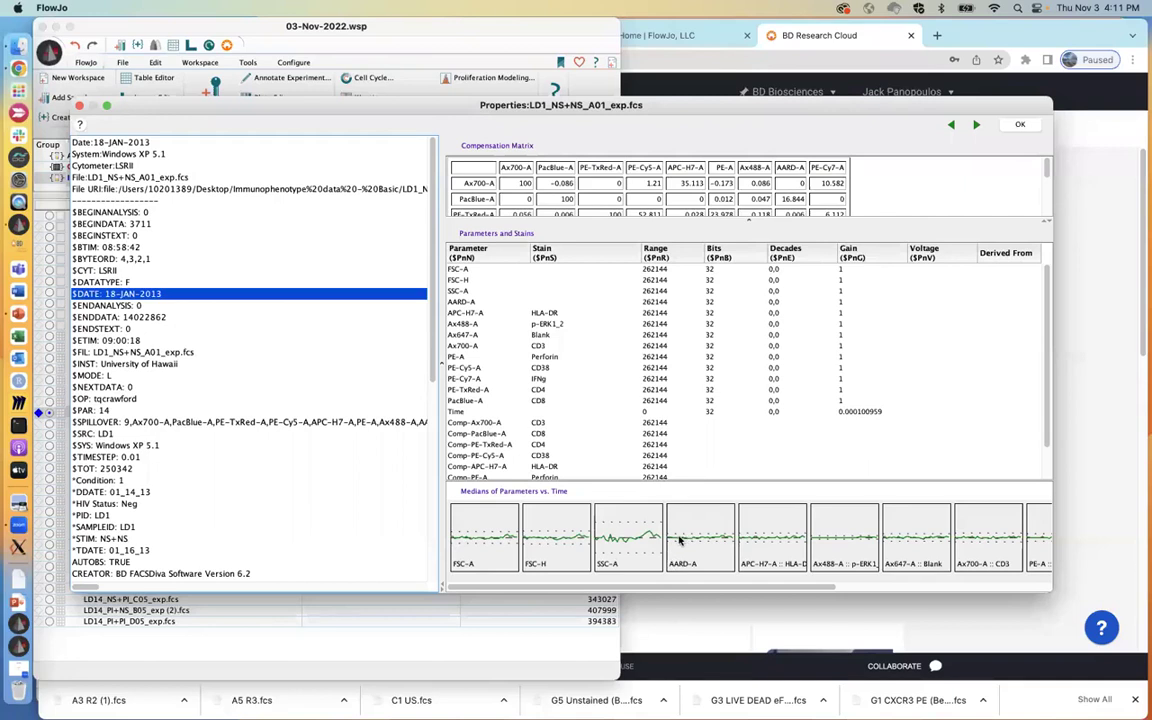
pyautogui.hscroll(5, 726, 526)
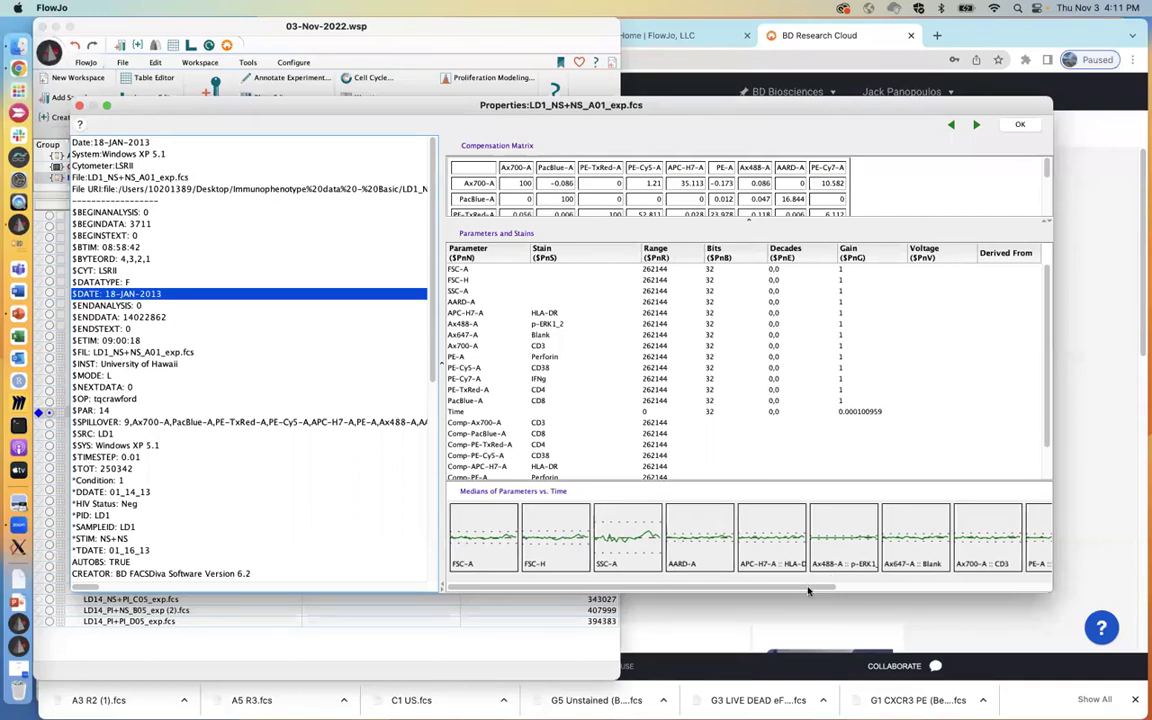
pyautogui.hscroll(4, 940, 591)
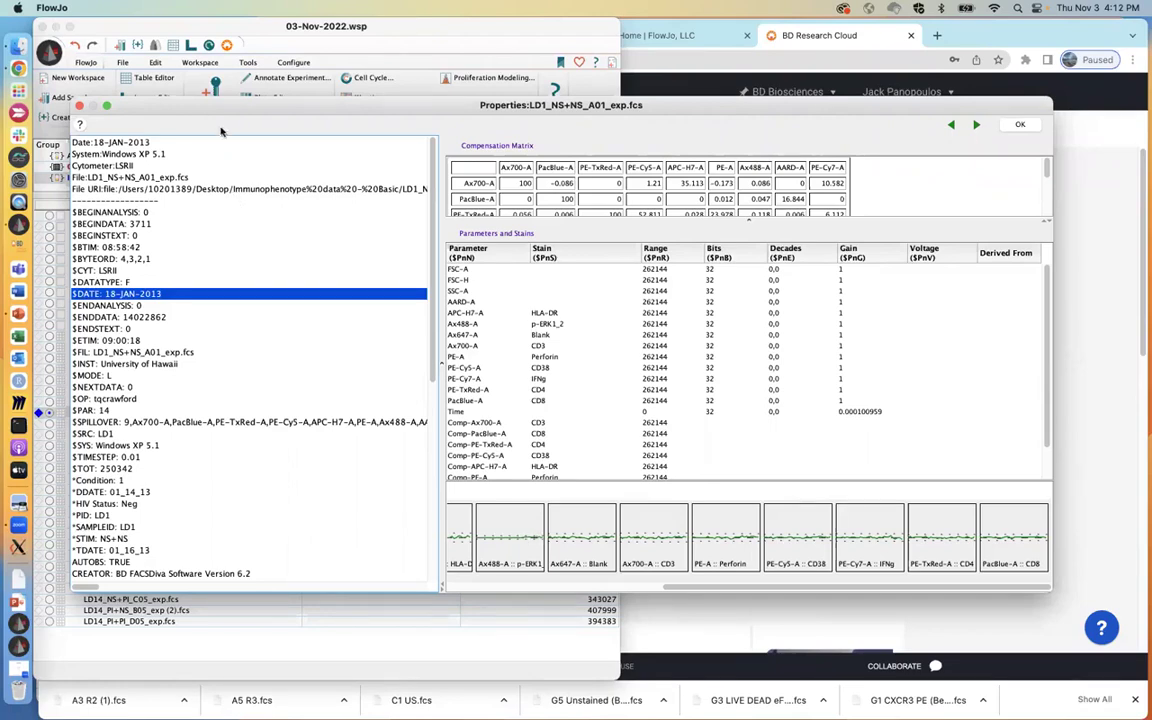
pyautogui.moveTo(222, 109); pyautogui.dragTo(301, 137)
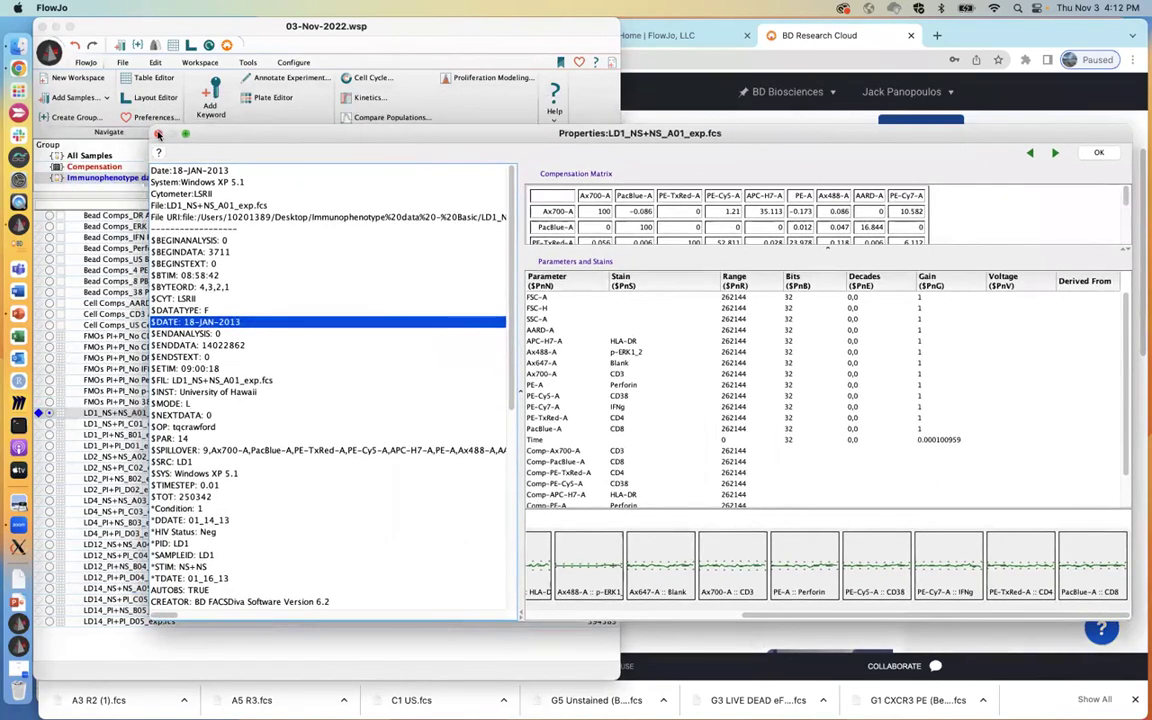
pyautogui.click(157, 134)
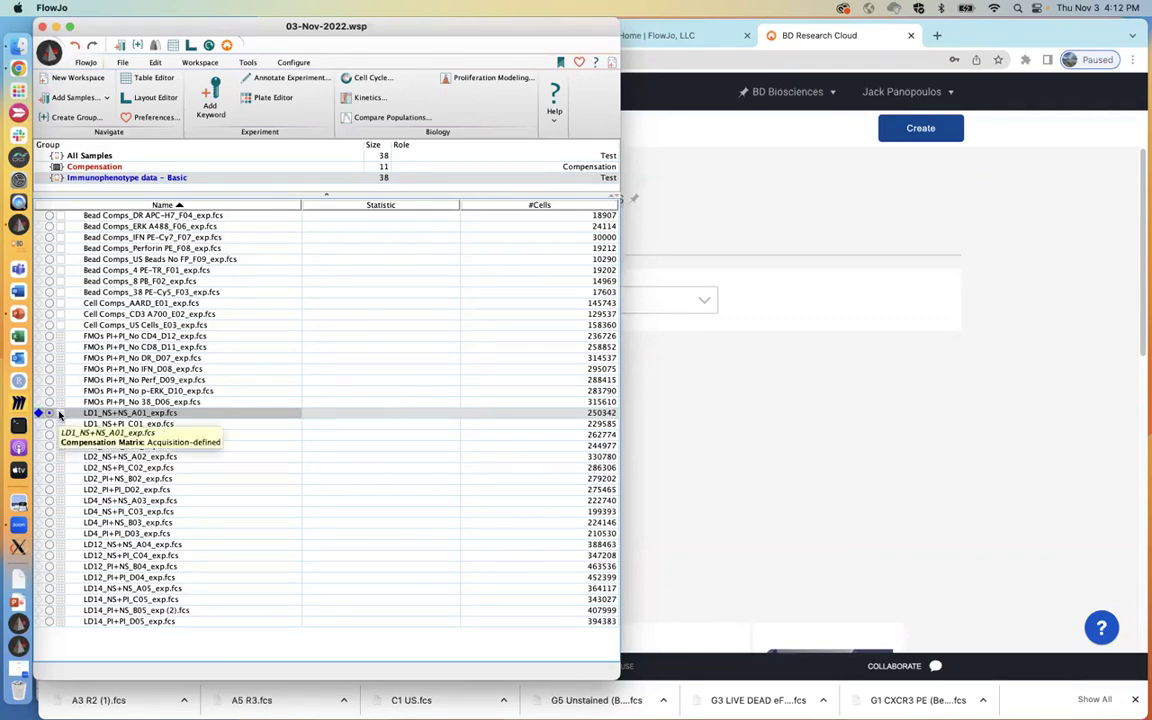
# - Open the Acquisition-defined compensation matrix of LD1_NS+NS_A01_exp.fcs, enlarge the plot area, and magnify the preview plots
pyautogui.doubleClick(60, 413)
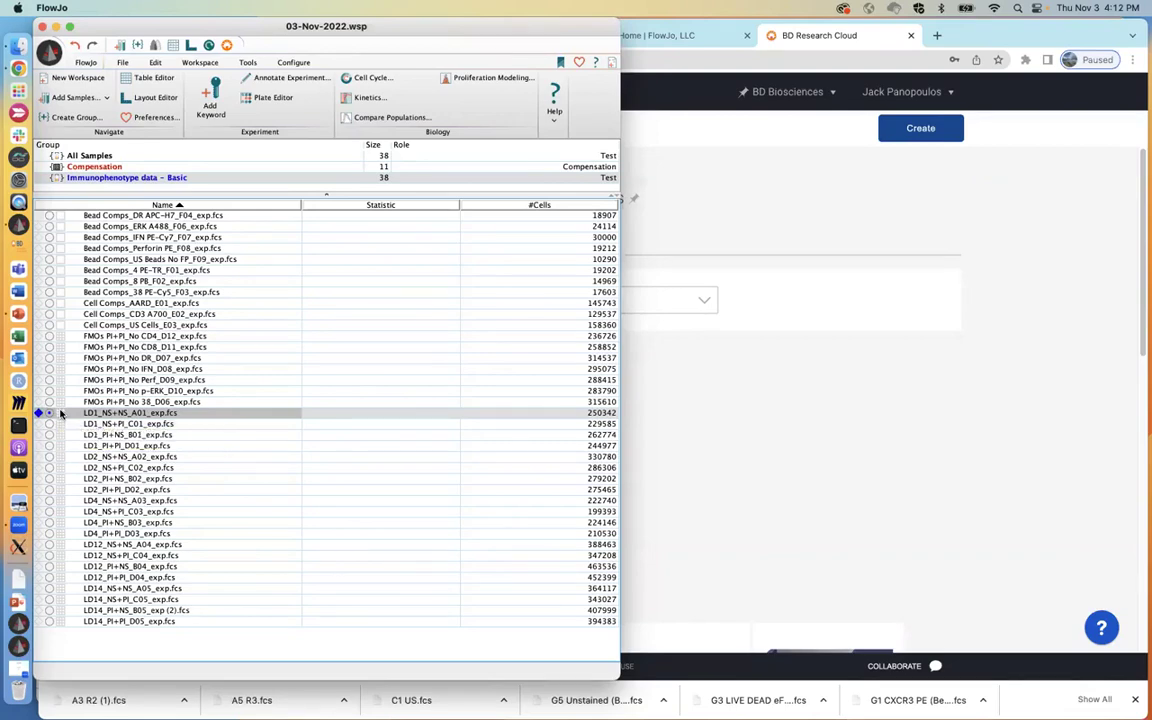
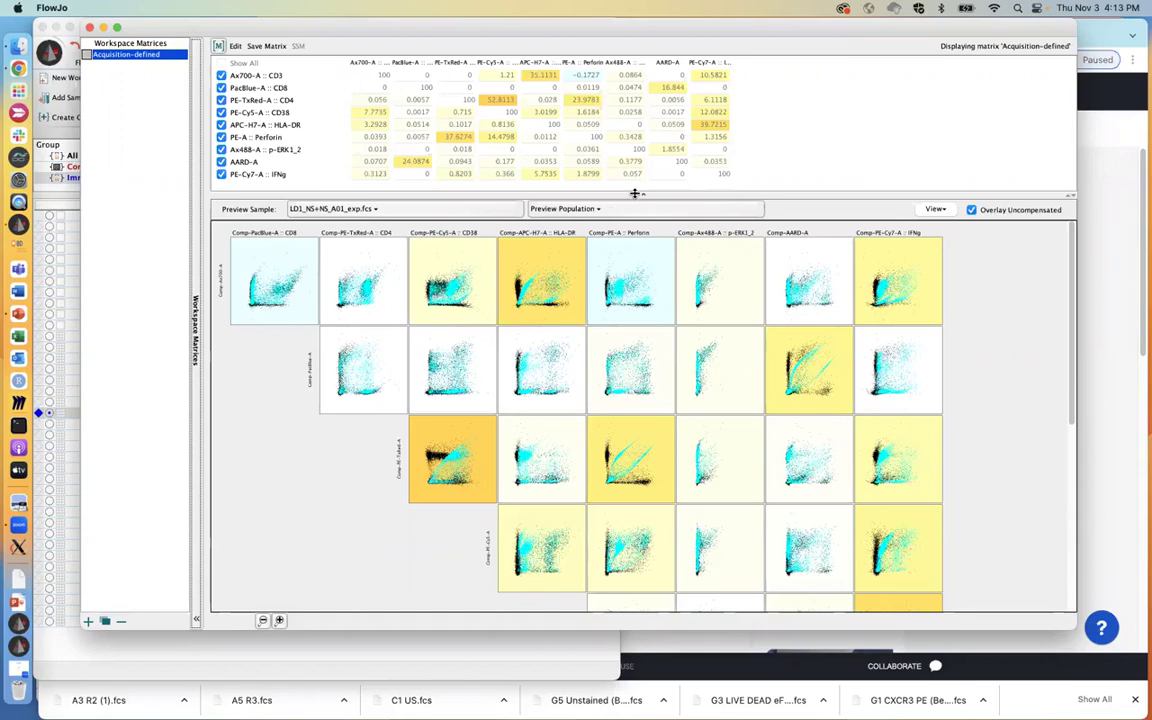
pyautogui.moveTo(634, 192); pyautogui.dragTo(634, 67)
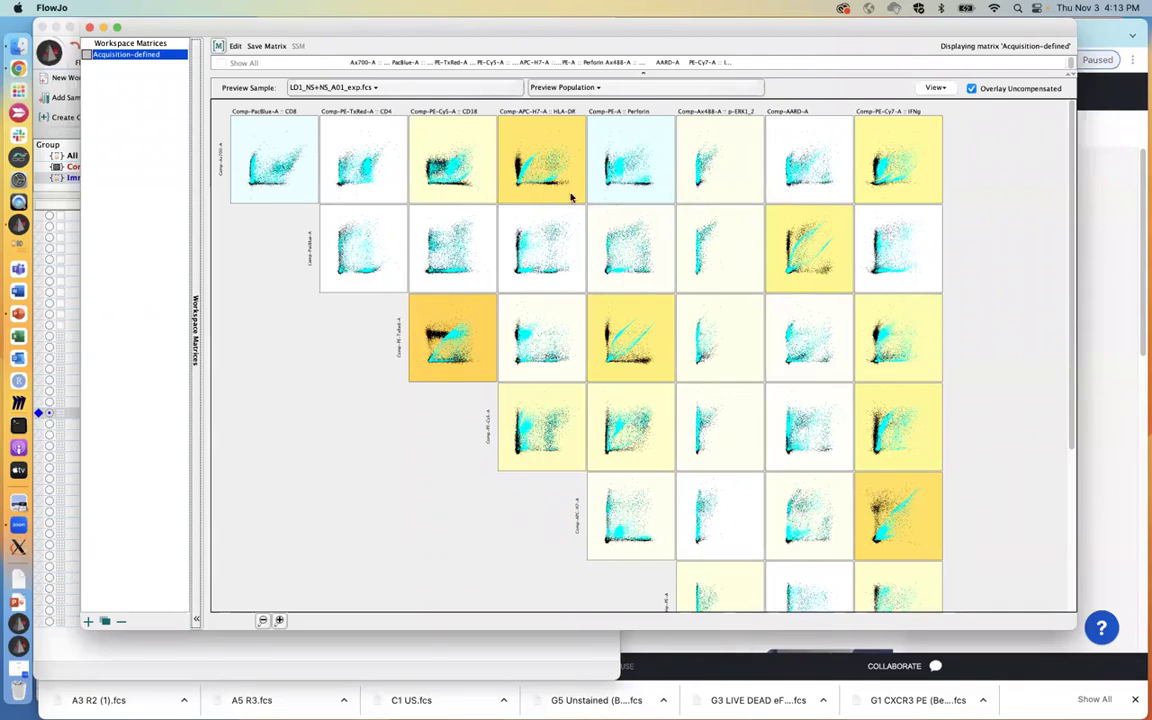
pyautogui.click(279, 620)
pyautogui.click(279, 620)
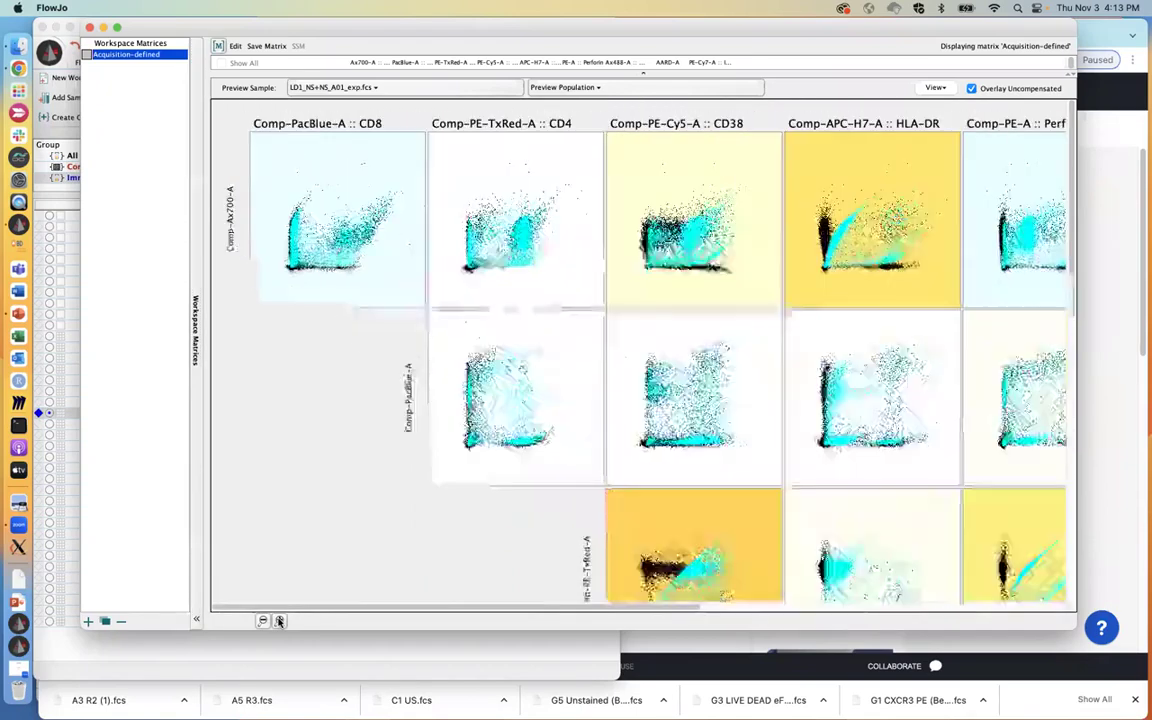
pyautogui.click(279, 620)
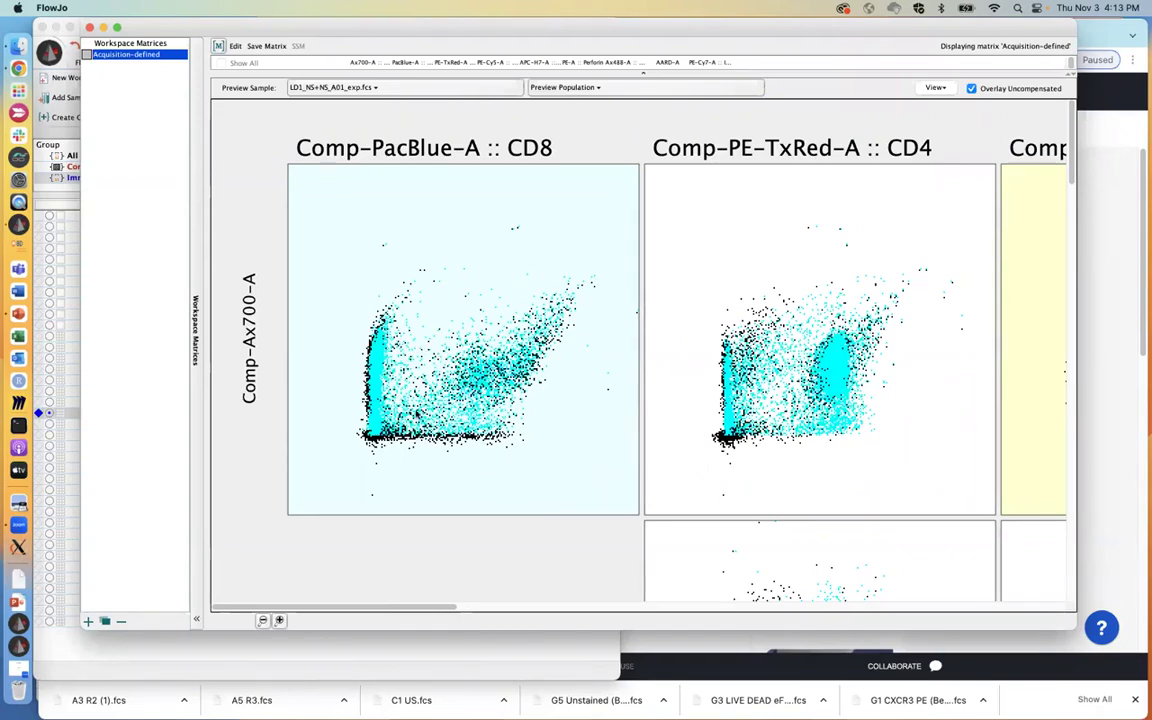
# - Inspect the strongly highlighted matrix plots and compare them with Overlay Uncompensated turned off and back on
pyautogui.moveTo(365, 610); pyautogui.dragTo(594, 604)
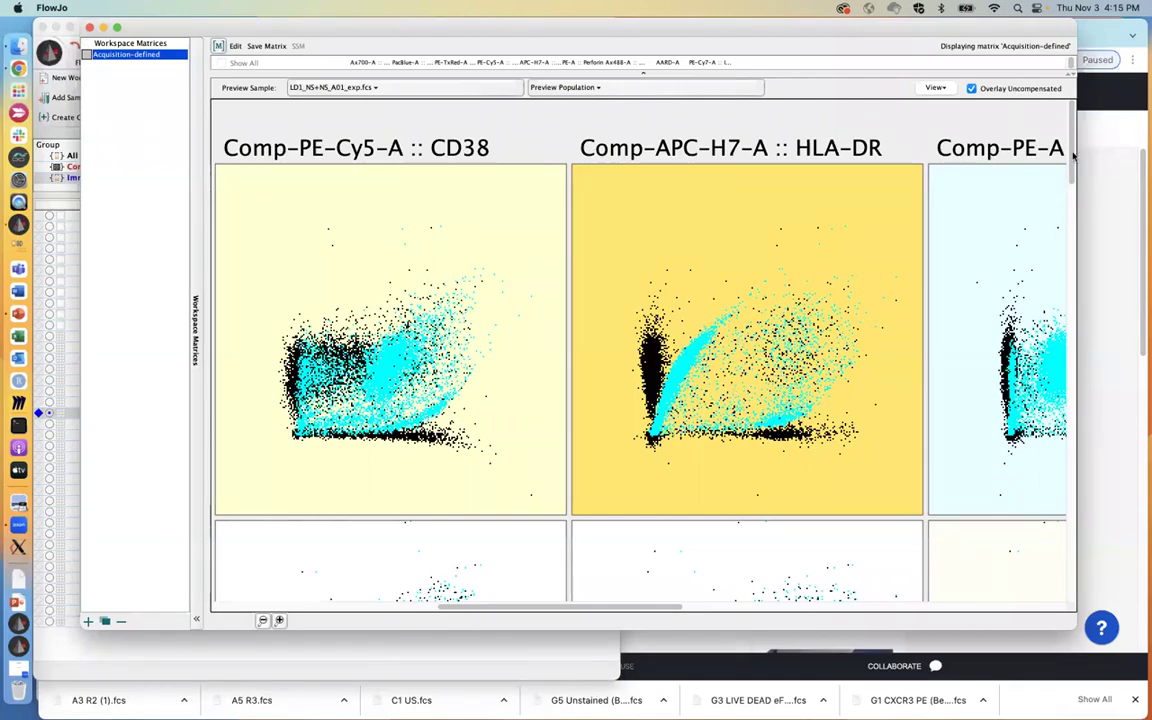
pyautogui.scroll(-6, 1075, 152)
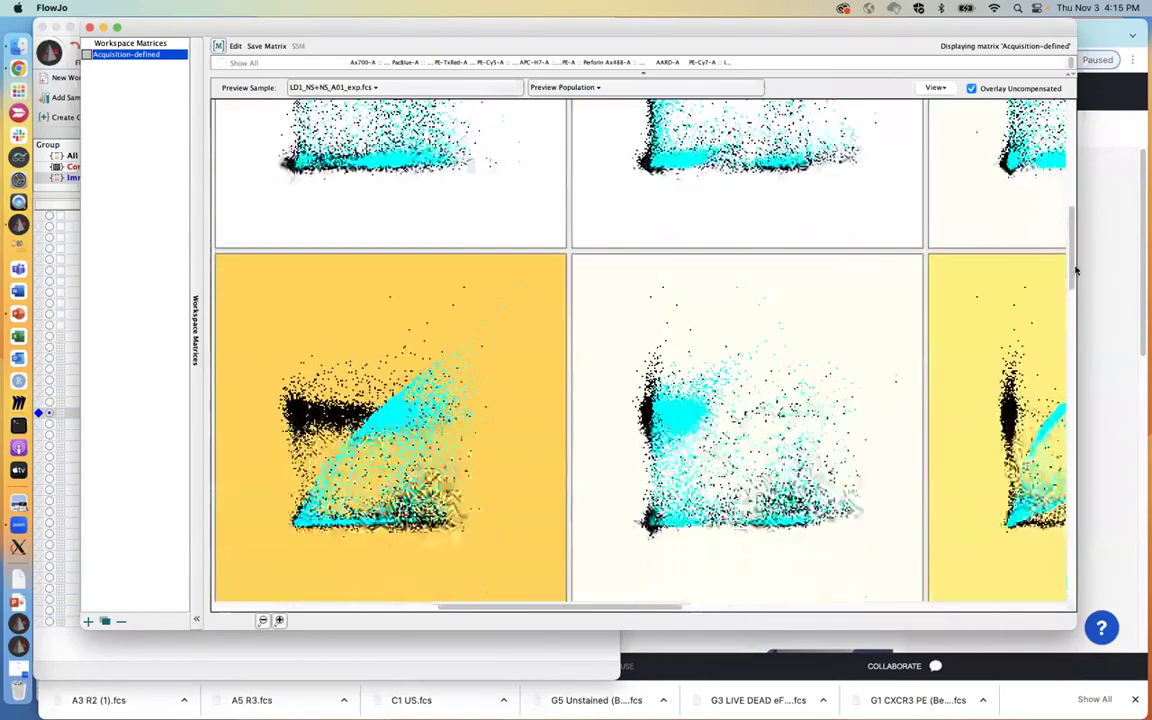
pyautogui.moveTo(627, 607); pyautogui.dragTo(731, 603)
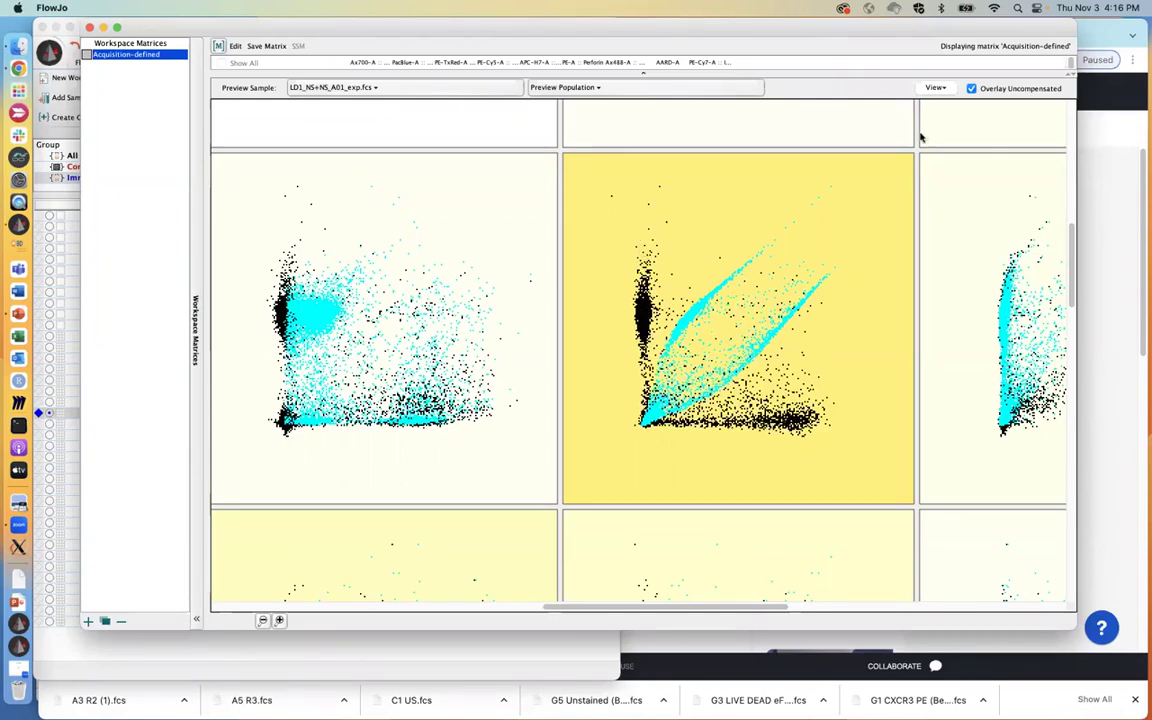
pyautogui.click(971, 89)
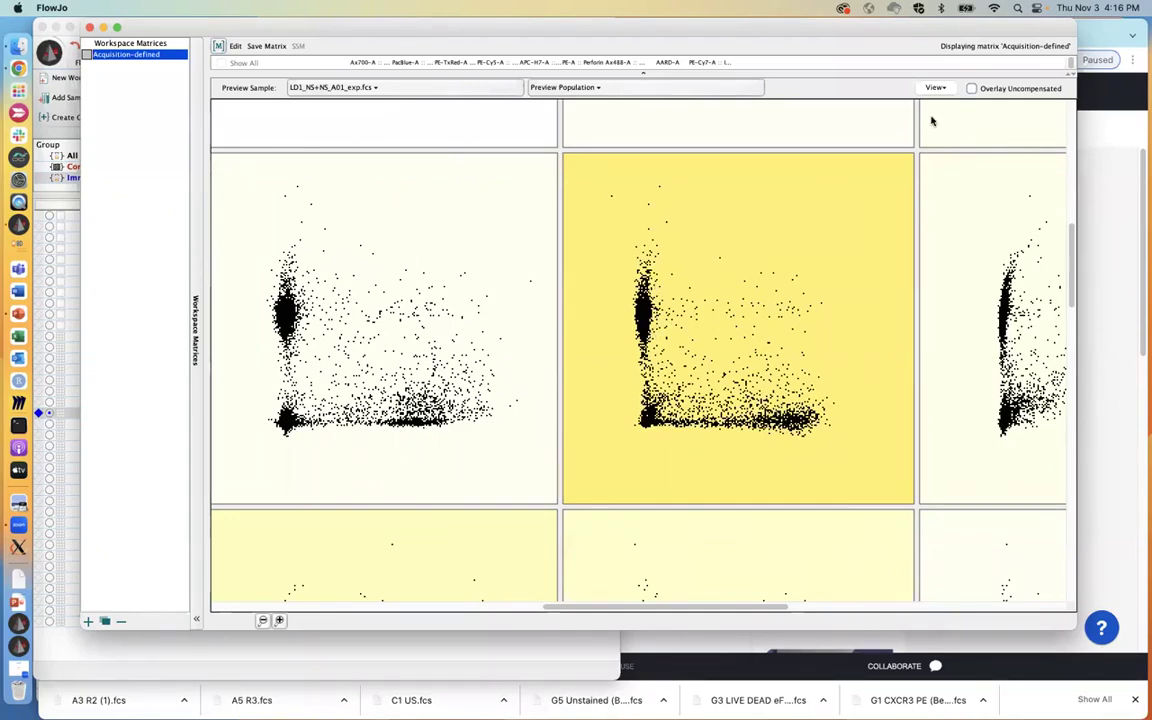
pyautogui.click(971, 88)
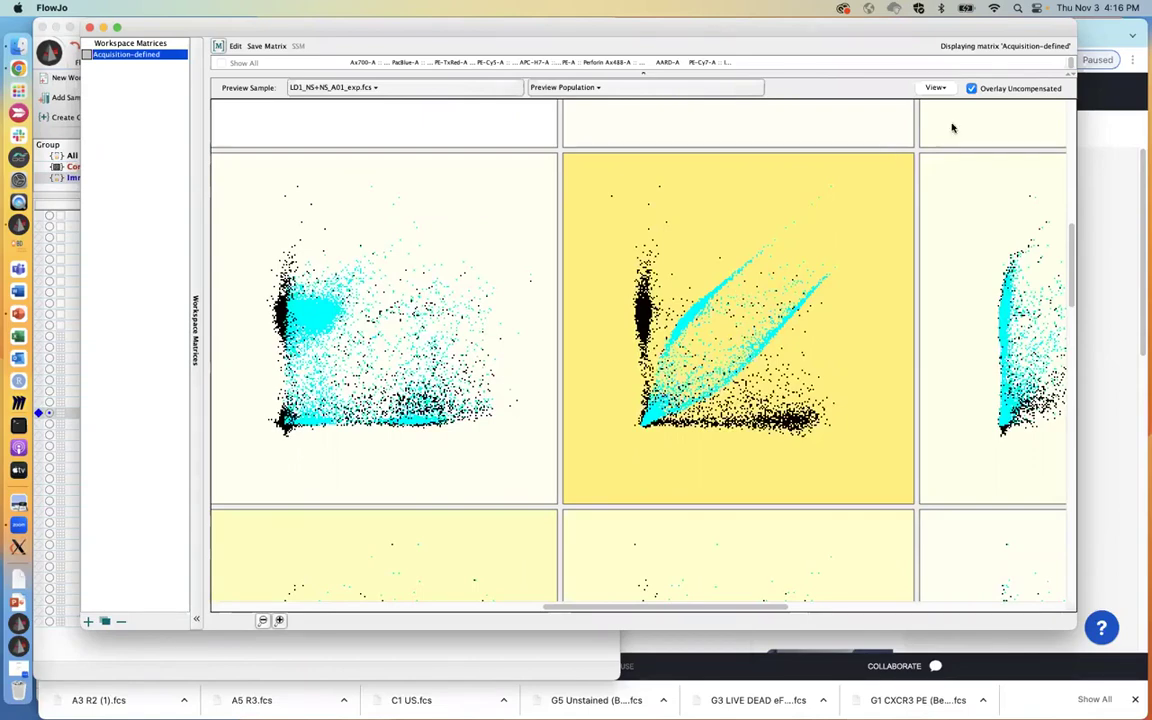
# - Turn off Overlay Uncompensated and examine the LD1_NS+NS_A01_exp.fcs matrix plots across the CD8 to IFNg columns and down their rows
pyautogui.click(971, 88)
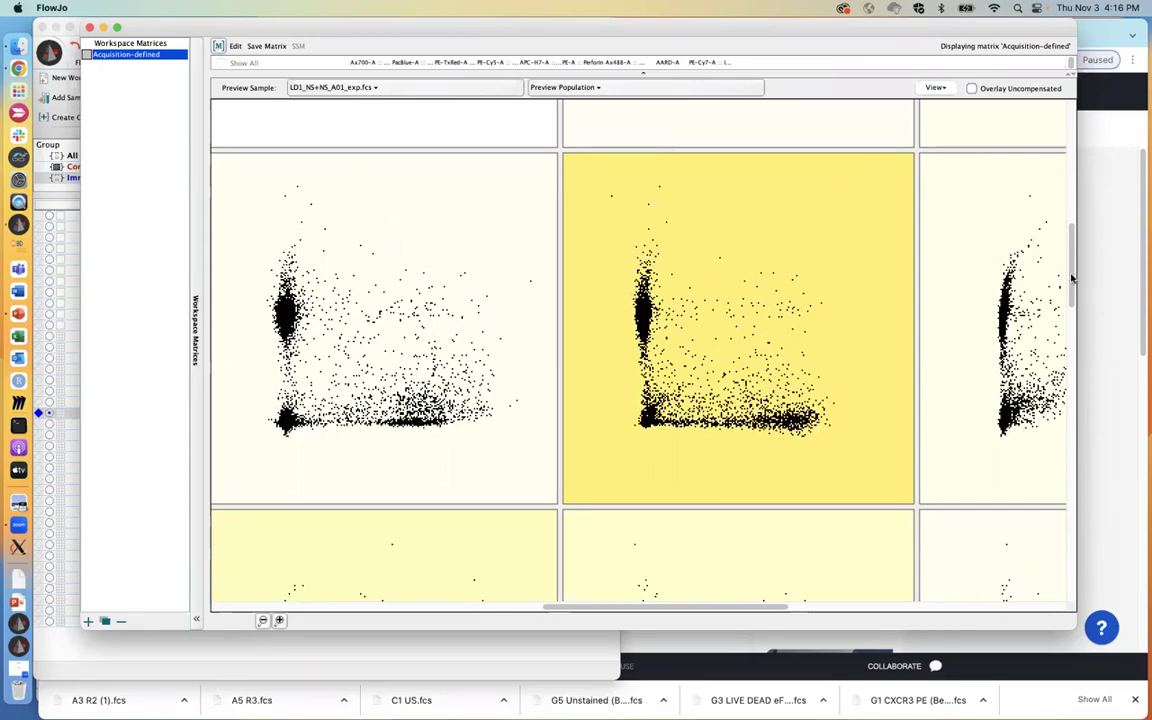
pyautogui.scroll(5, 1075, 268)
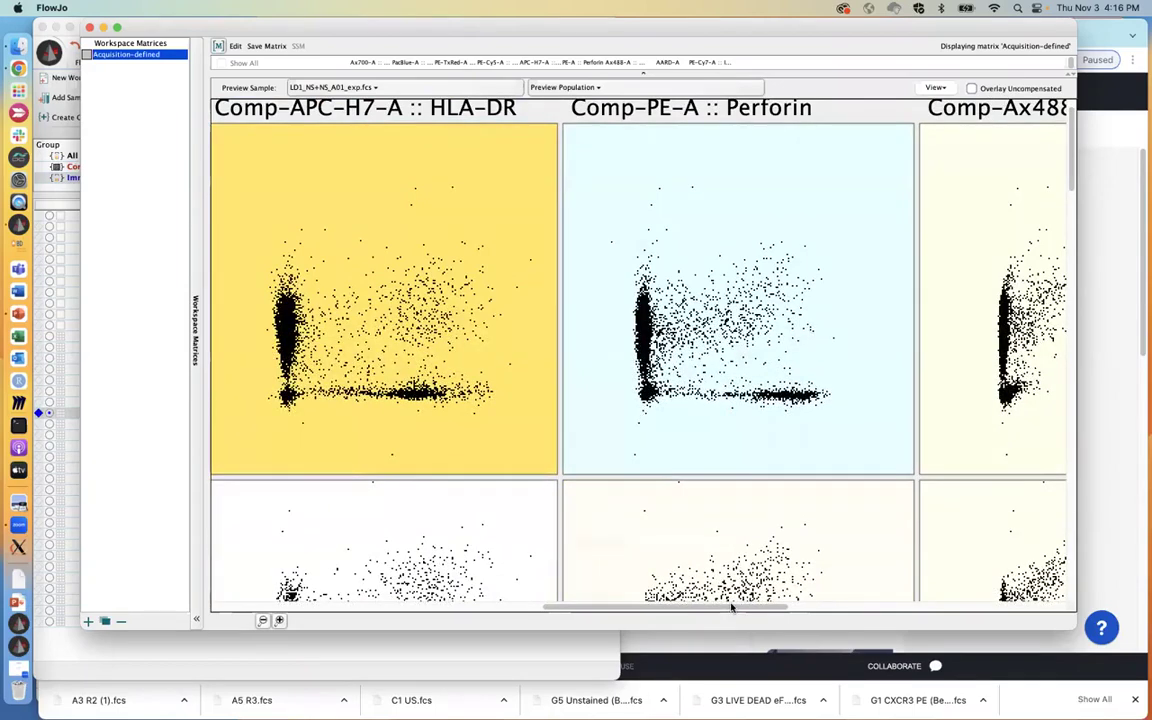
pyautogui.moveTo(731, 607); pyautogui.dragTo(360, 563)
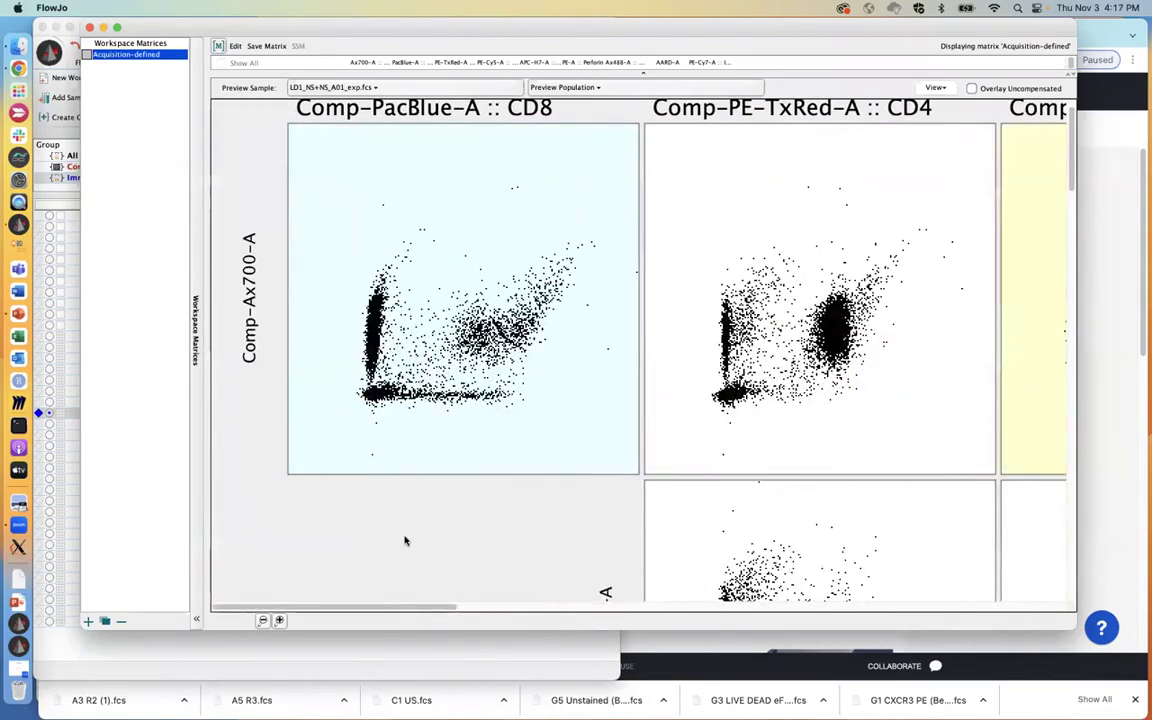
pyautogui.moveTo(406, 607); pyautogui.dragTo(658, 580)
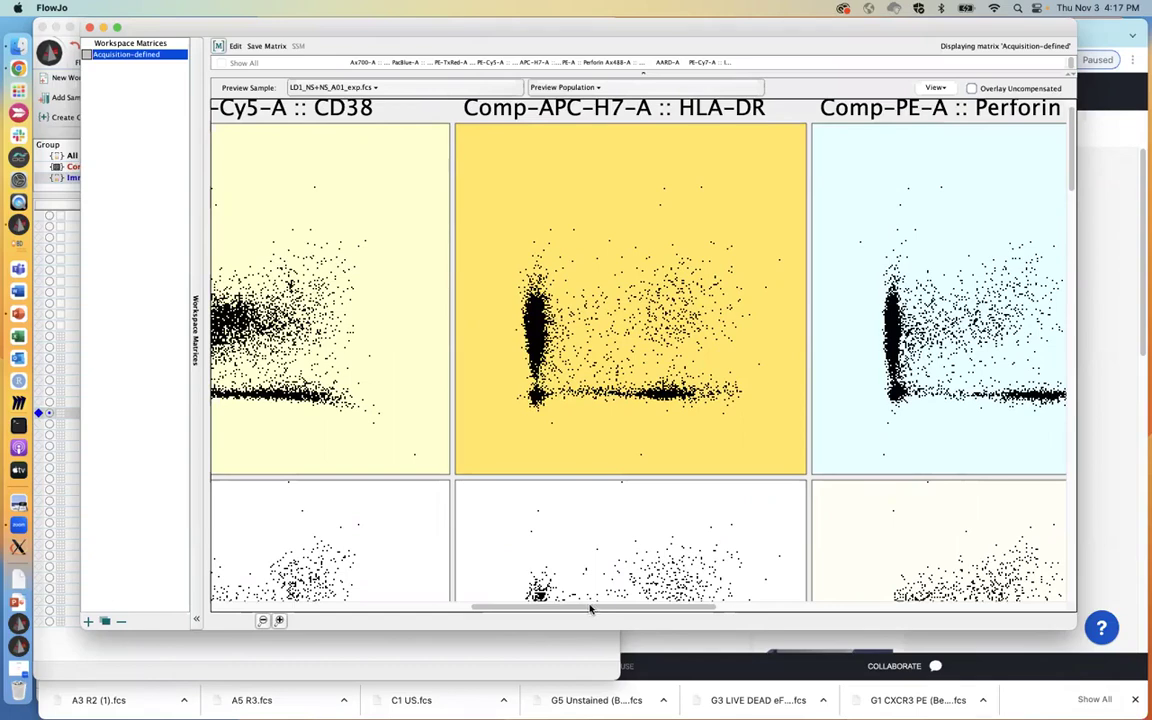
pyautogui.moveTo(599, 607); pyautogui.dragTo(635, 602)
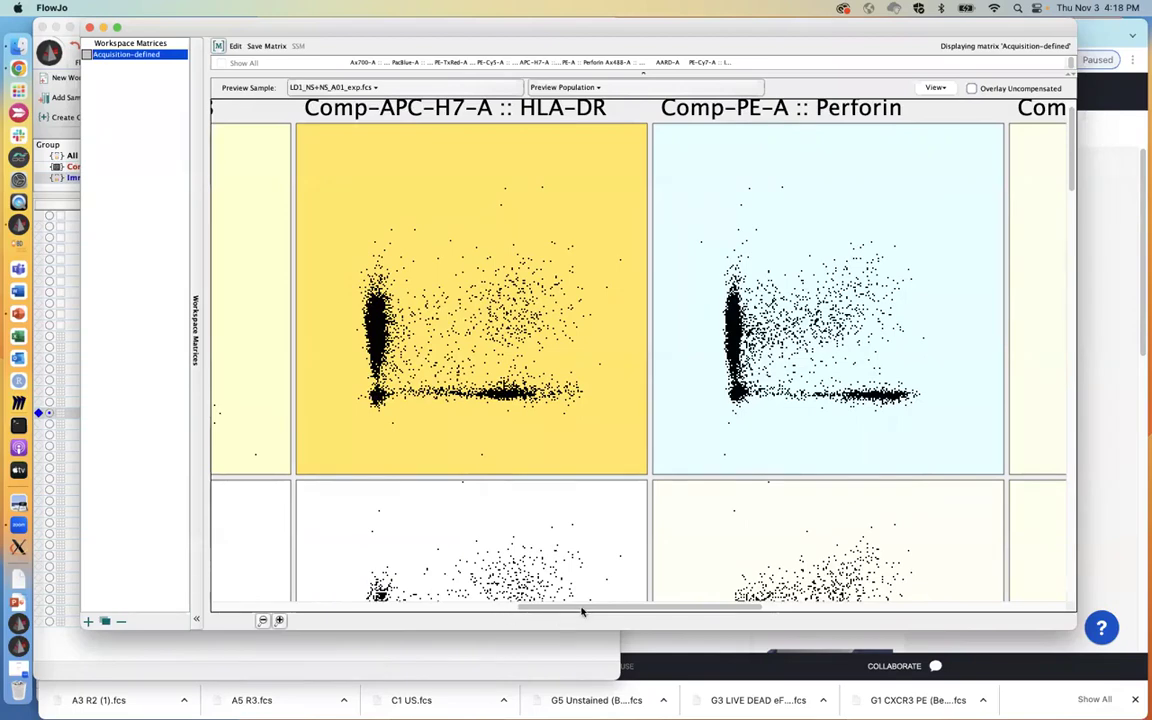
pyautogui.moveTo(582, 608); pyautogui.dragTo(912, 609)
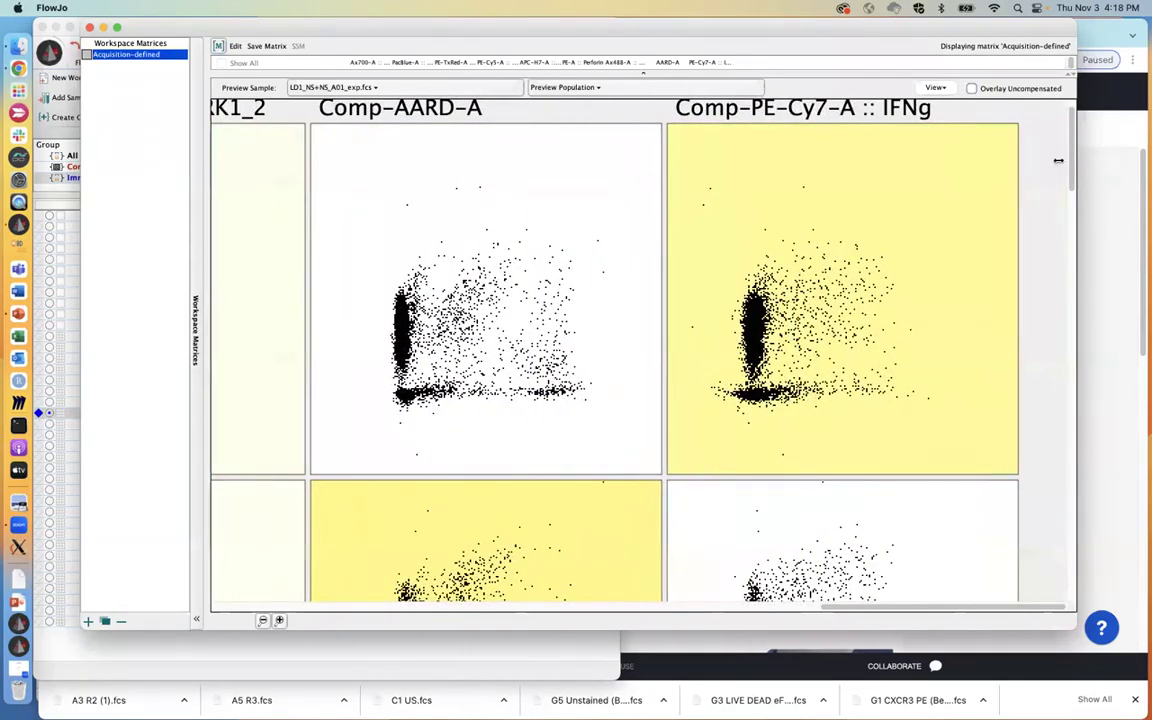
pyautogui.moveTo(1071, 131); pyautogui.dragTo(1064, 252)
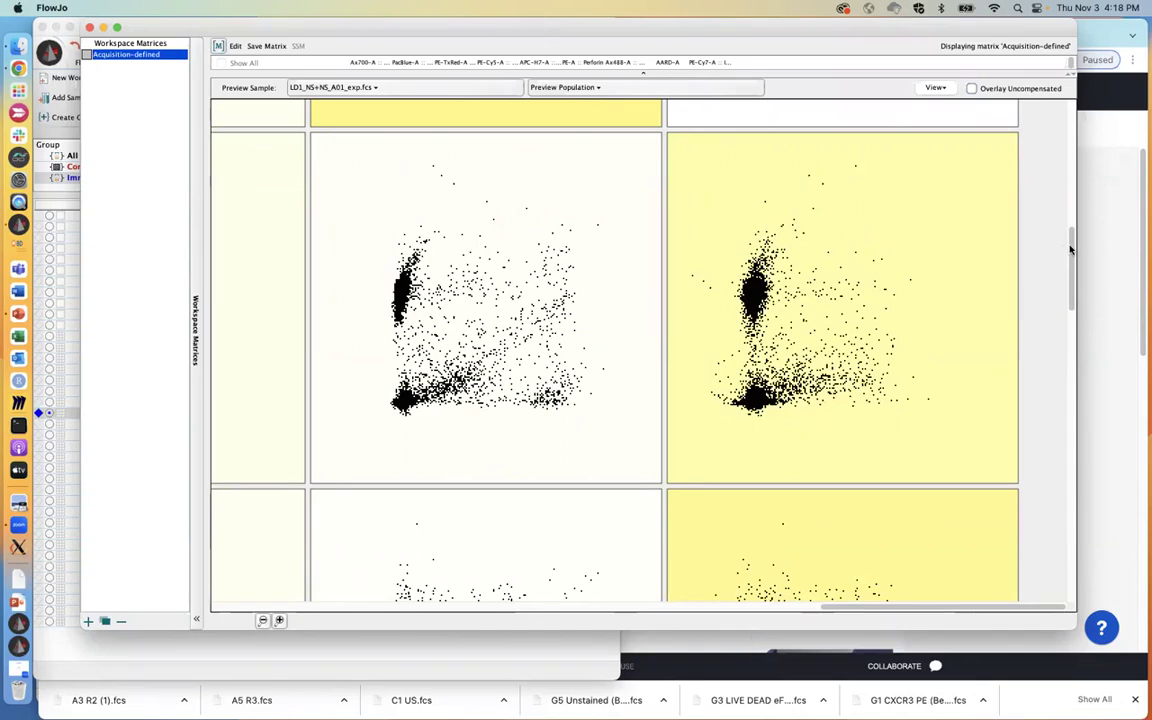
pyautogui.moveTo(1066, 249); pyautogui.dragTo(1062, 317)
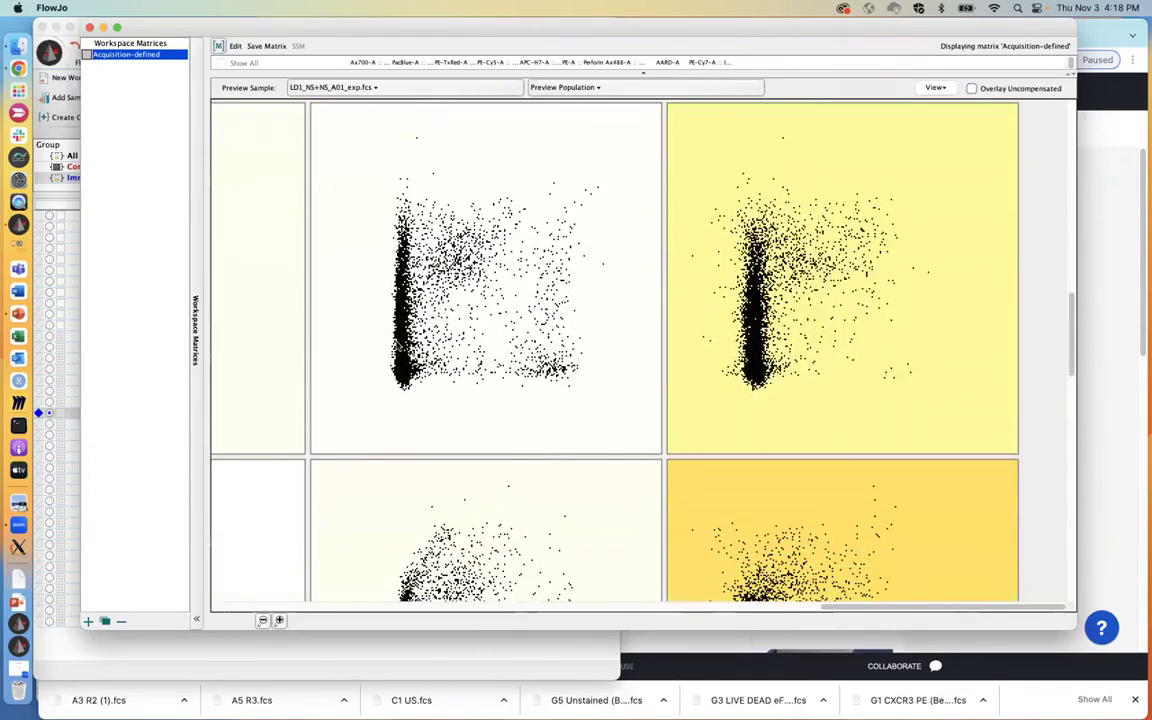
# - Bring up the BadcompExample2.wsp workspace, open the Acquisition-defined matrix of Specimen_002_A1_A01_001.fcs, and enlarge its window
pyautogui.click(18, 624)
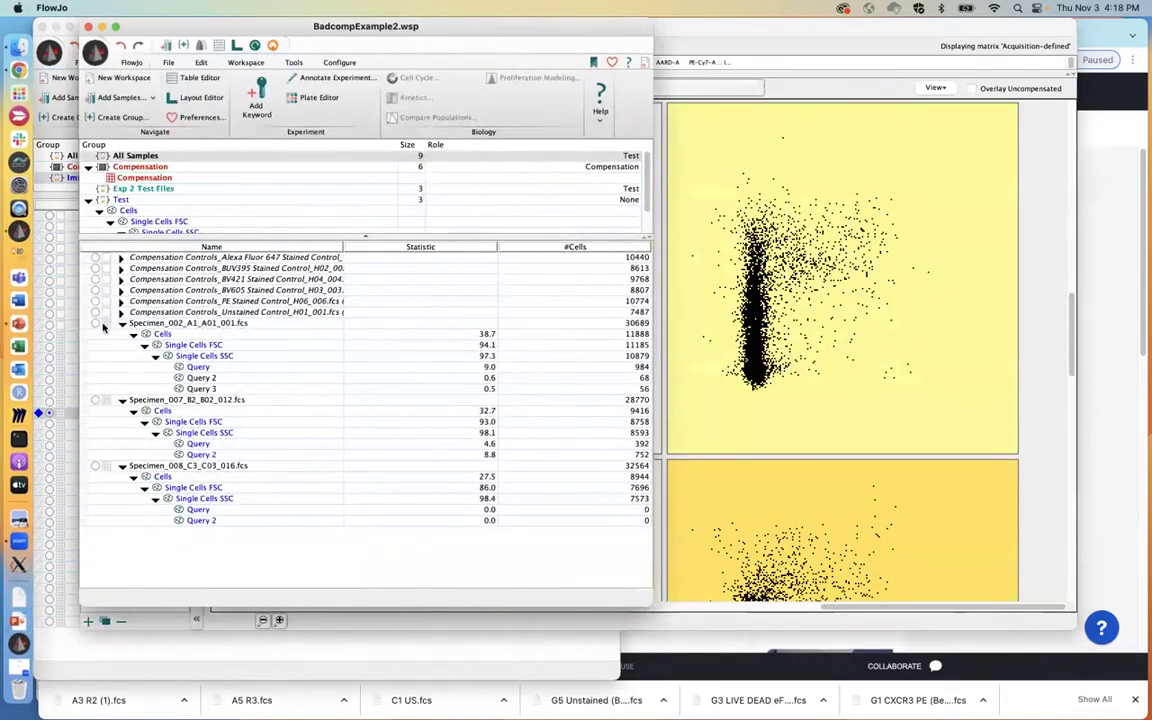
pyautogui.doubleClick(103, 325)
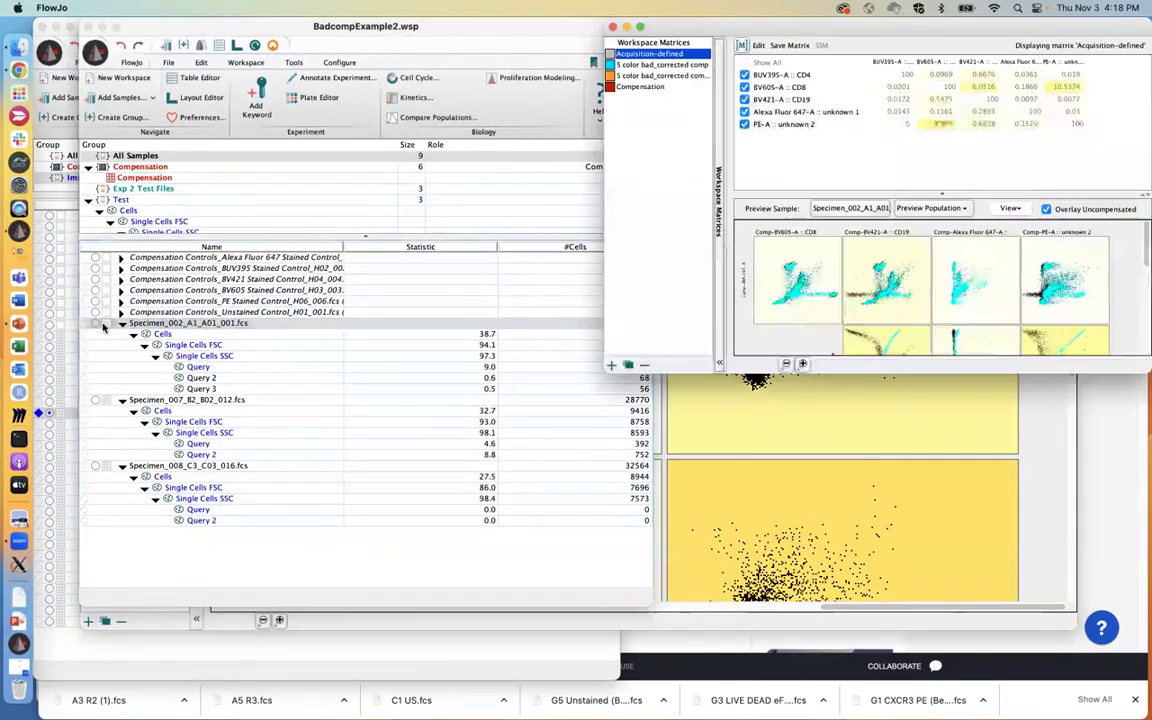
pyautogui.moveTo(887, 25); pyautogui.dragTo(569, 61)
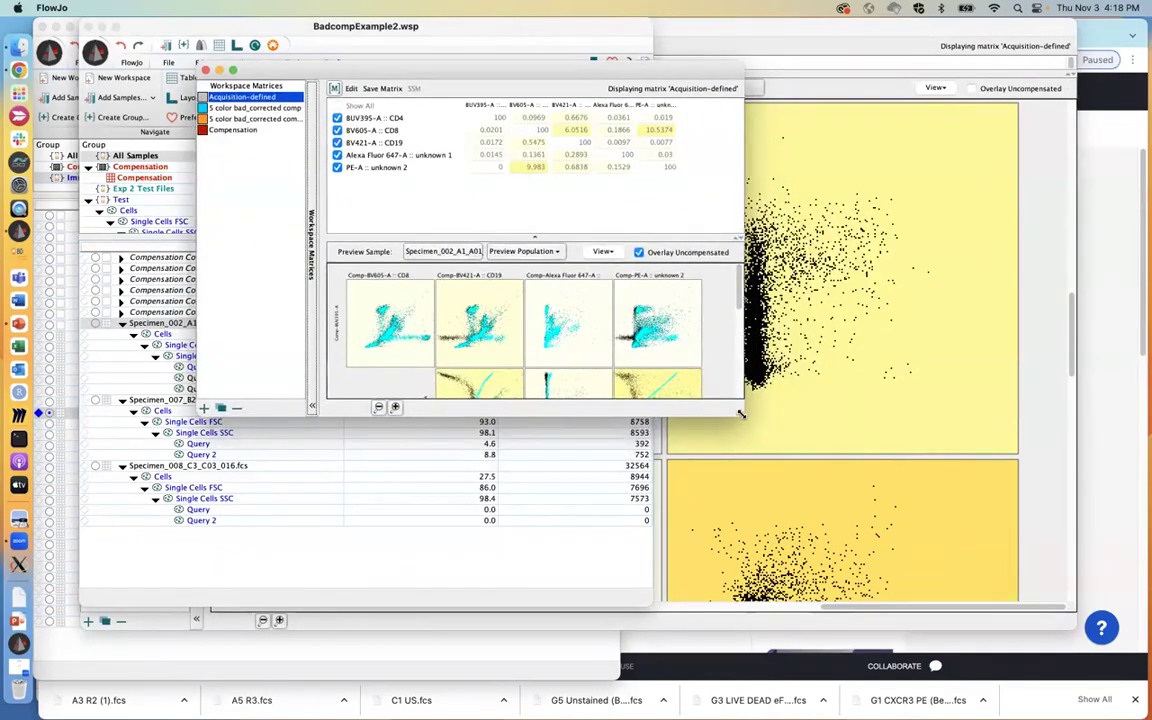
pyautogui.moveTo(746, 410); pyautogui.dragTo(1068, 620)
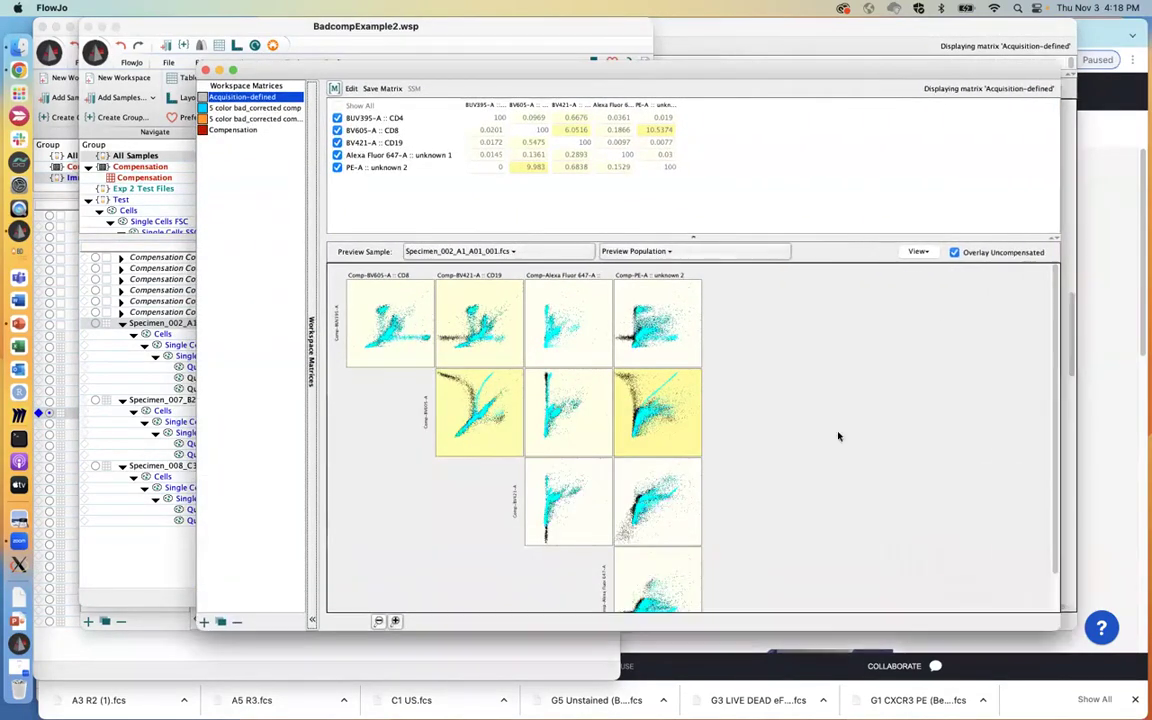
# - Turn off Overlay Uncompensated for the Specimen_002_A1_A01_001.fcs preview, magnify the plots three times, and enlarge the plot area
pyautogui.click(974, 253)
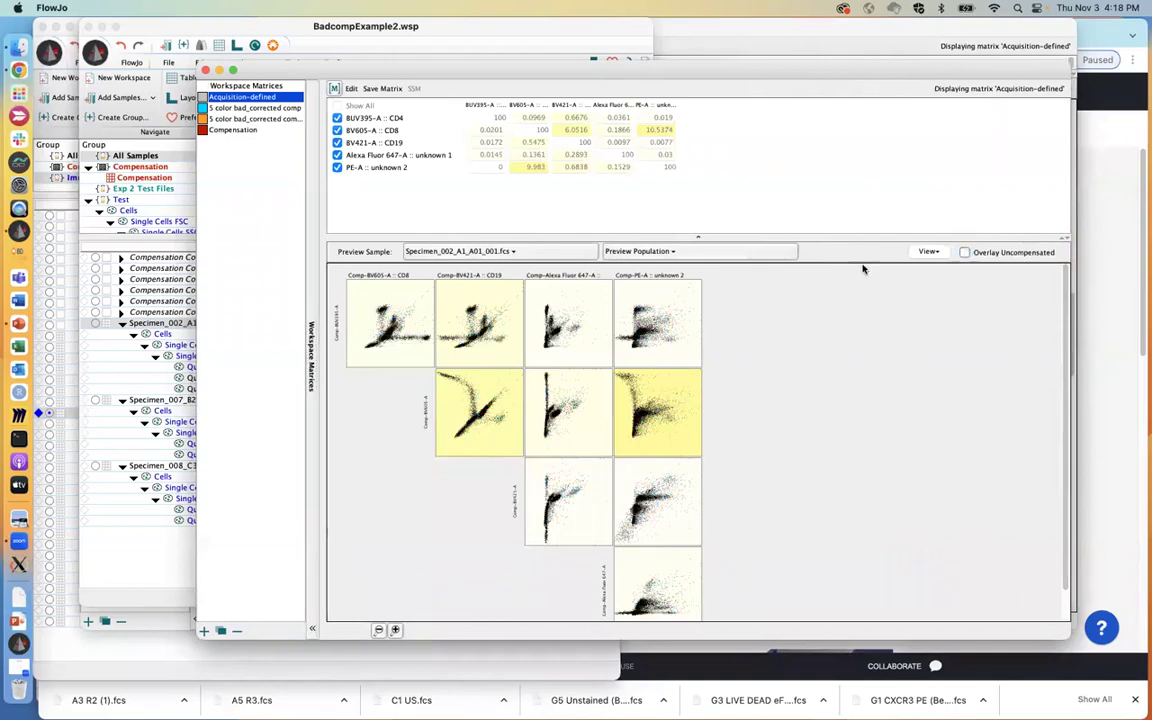
pyautogui.click(396, 631)
pyautogui.click(396, 631)
pyautogui.click(396, 631)
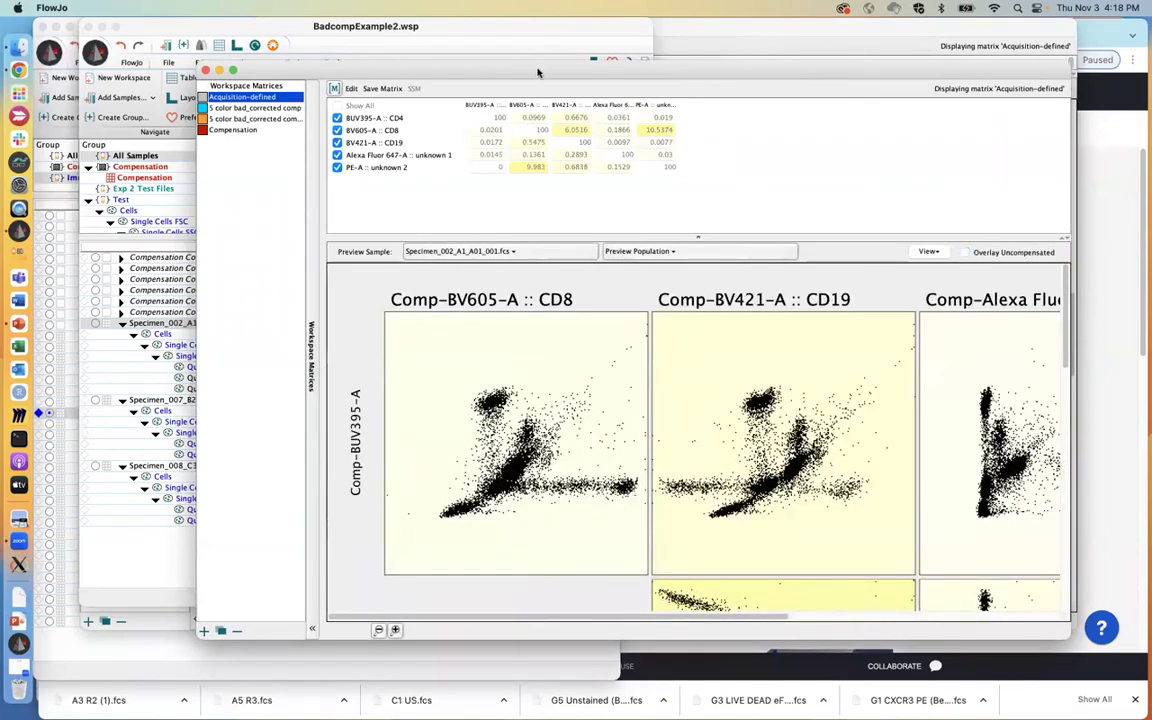
pyautogui.moveTo(537, 72); pyautogui.dragTo(395, 47)
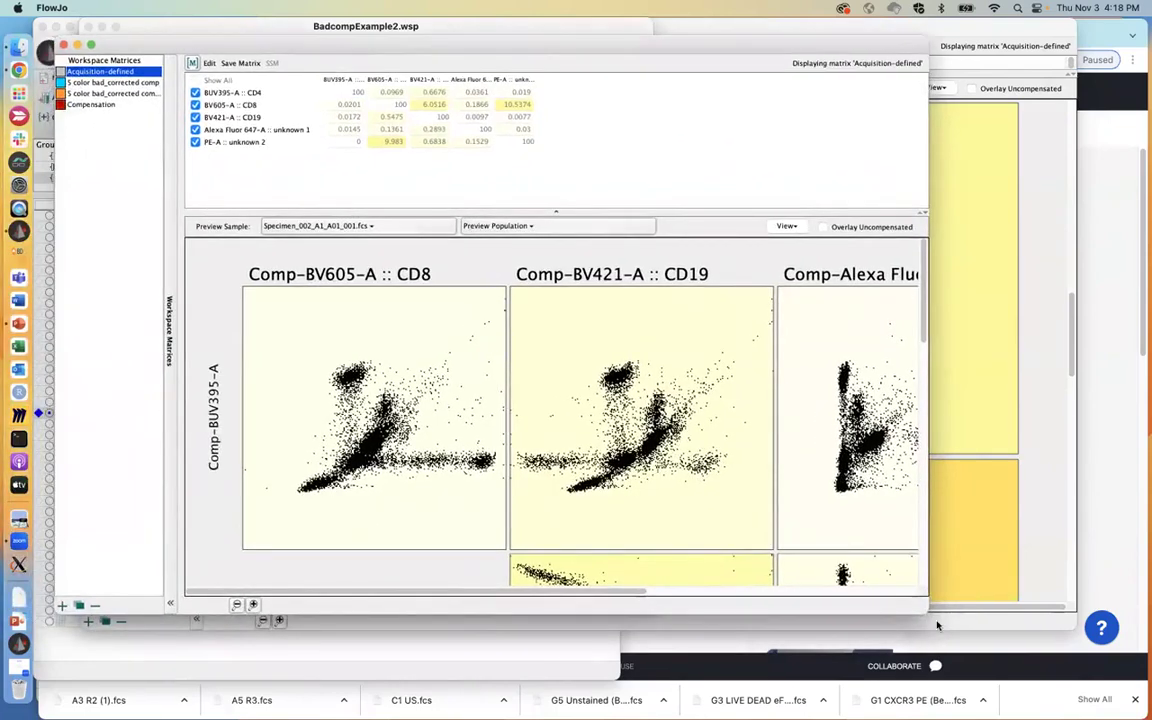
pyautogui.moveTo(1085, 657); pyautogui.dragTo(1146, 687)
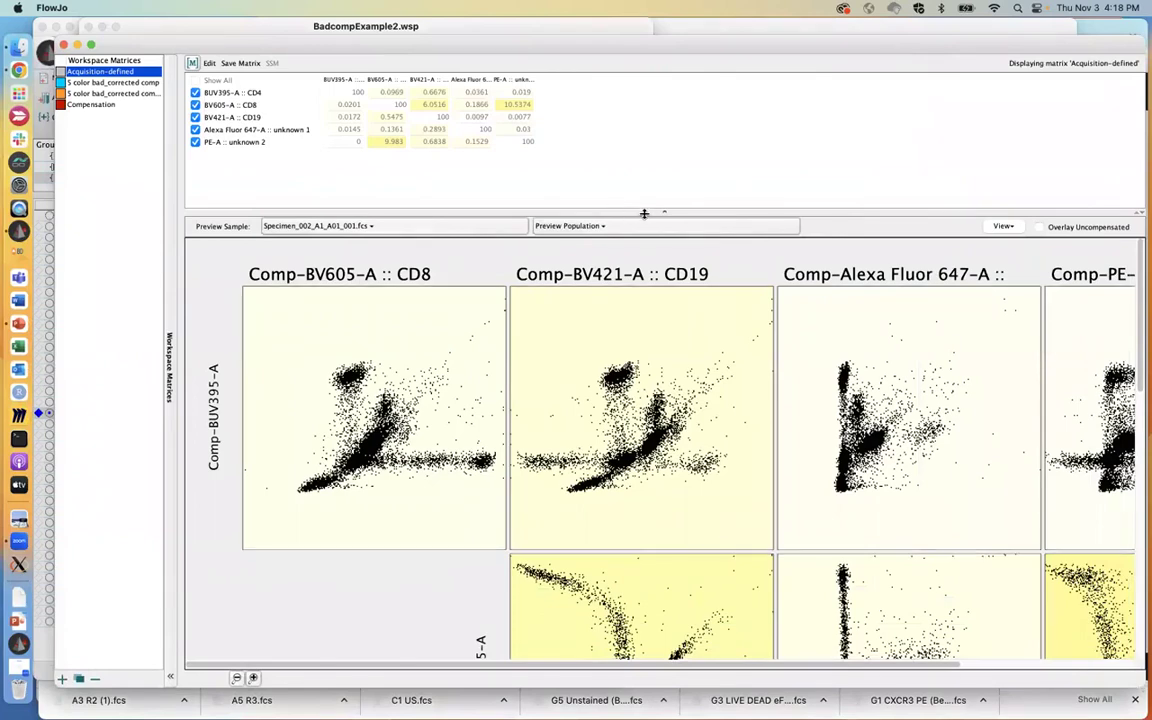
pyautogui.moveTo(610, 212); pyautogui.dragTo(645, 79)
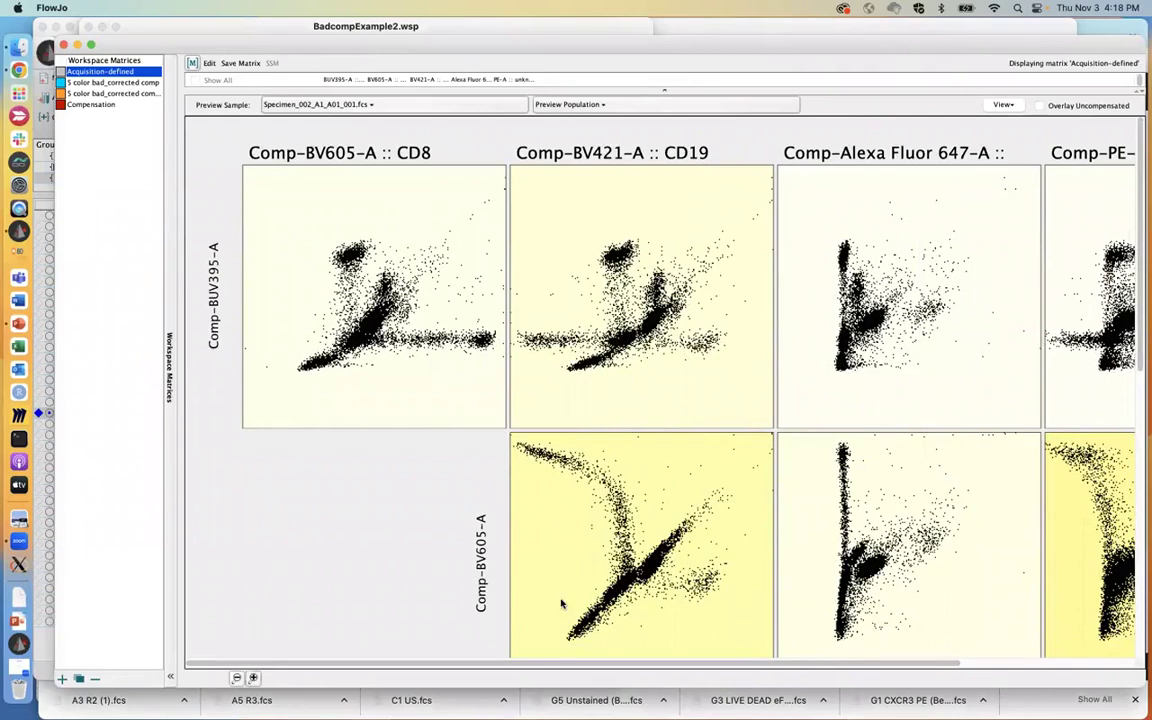
# - Examine the Specimen_002_A1_A01_001.fcs compensation plots from the Comp-BUV395-A row down to the Comp-Alexa Fluor 647-A row
pyautogui.moveTo(601, 666); pyautogui.dragTo(691, 666)
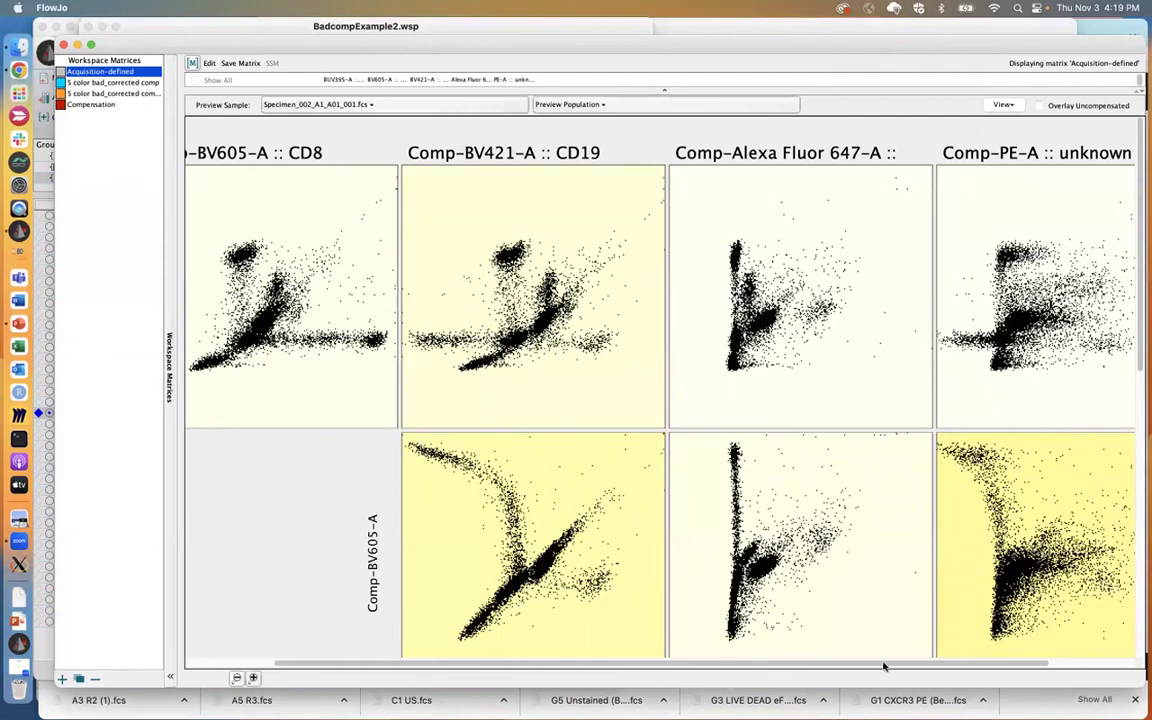
pyautogui.hscroll(3, 800, 600)
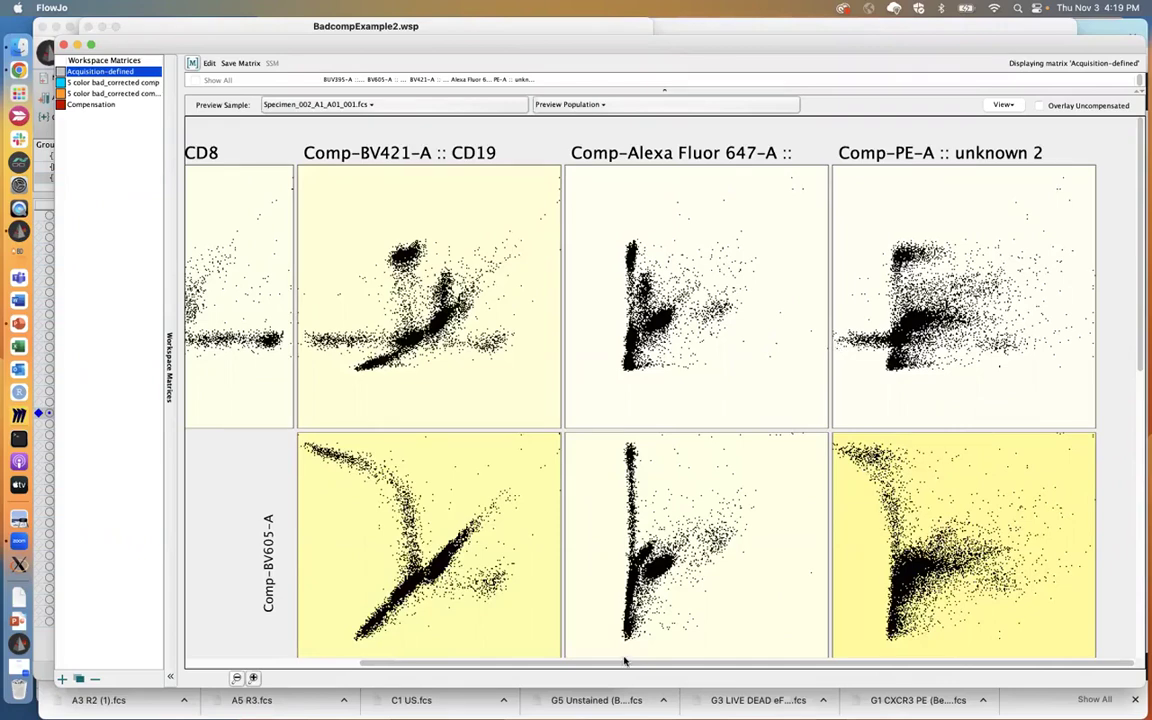
pyautogui.moveTo(628, 665); pyautogui.dragTo(463, 663)
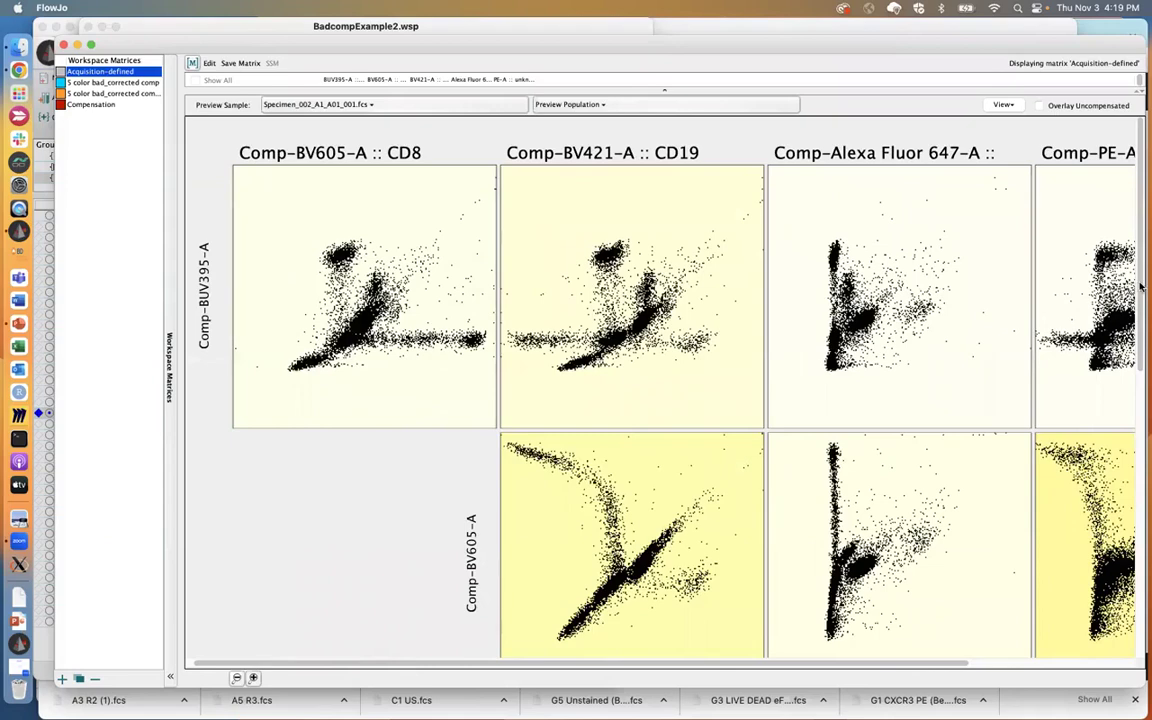
pyautogui.scroll(-5, 1143, 515)
pyautogui.scroll(-5, 1143, 515)
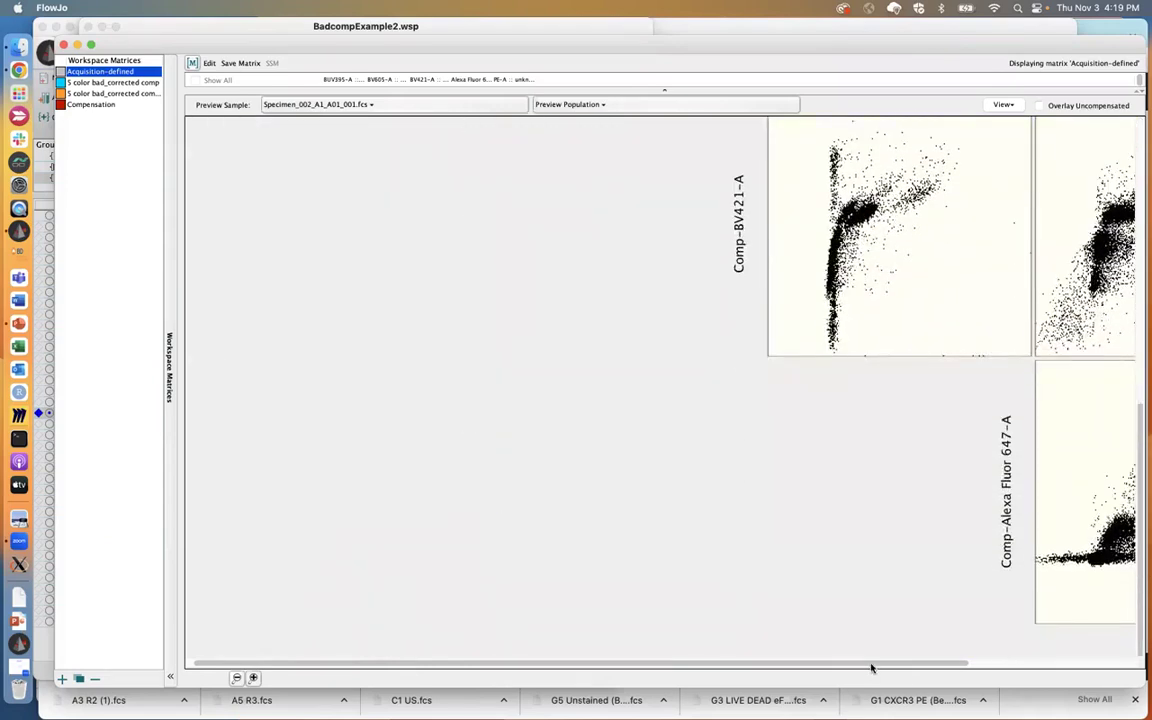
pyautogui.moveTo(871, 668); pyautogui.dragTo(1040, 667)
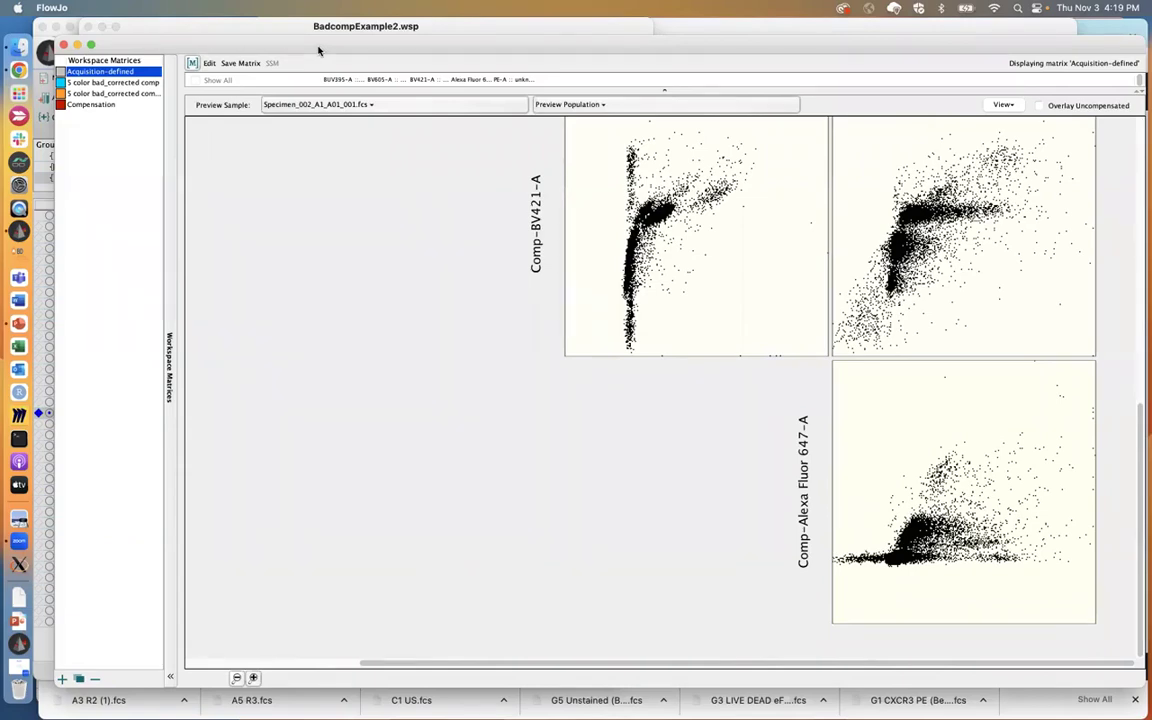
# - Switch to the IntrotoFlowJo presentation in PowerPoint and display slide 7, Mario's 3 Rules of Compensation
pyautogui.click(18, 324)
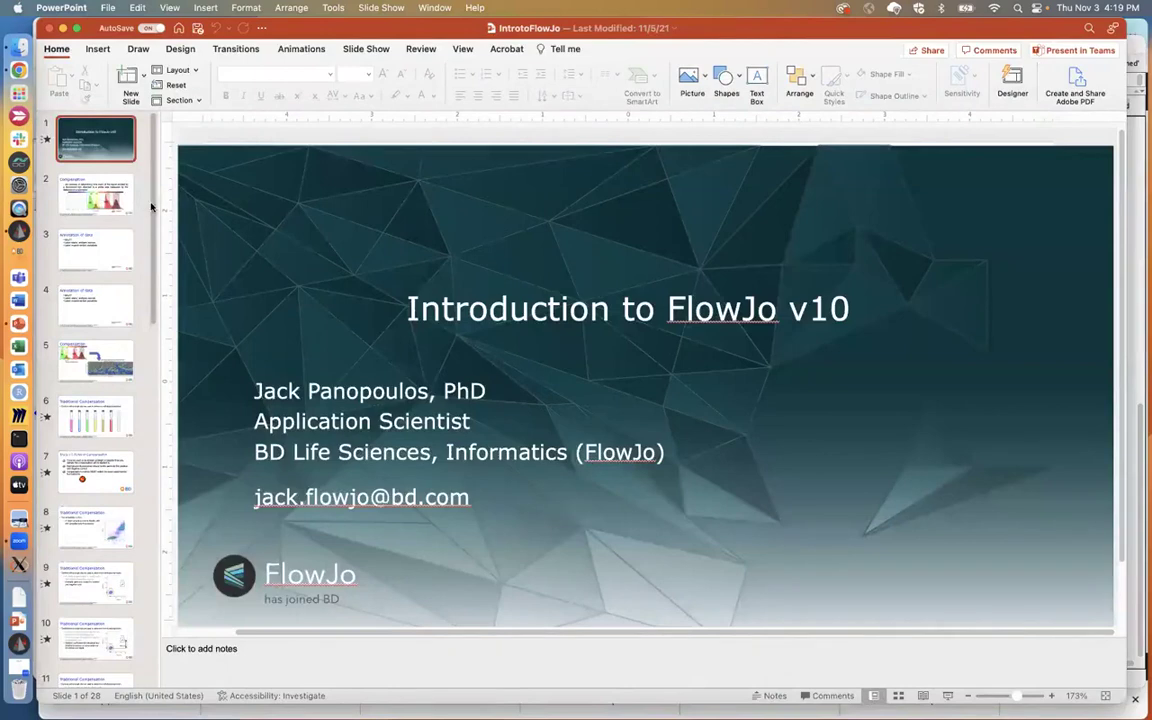
pyautogui.scroll(-5, 95, 312)
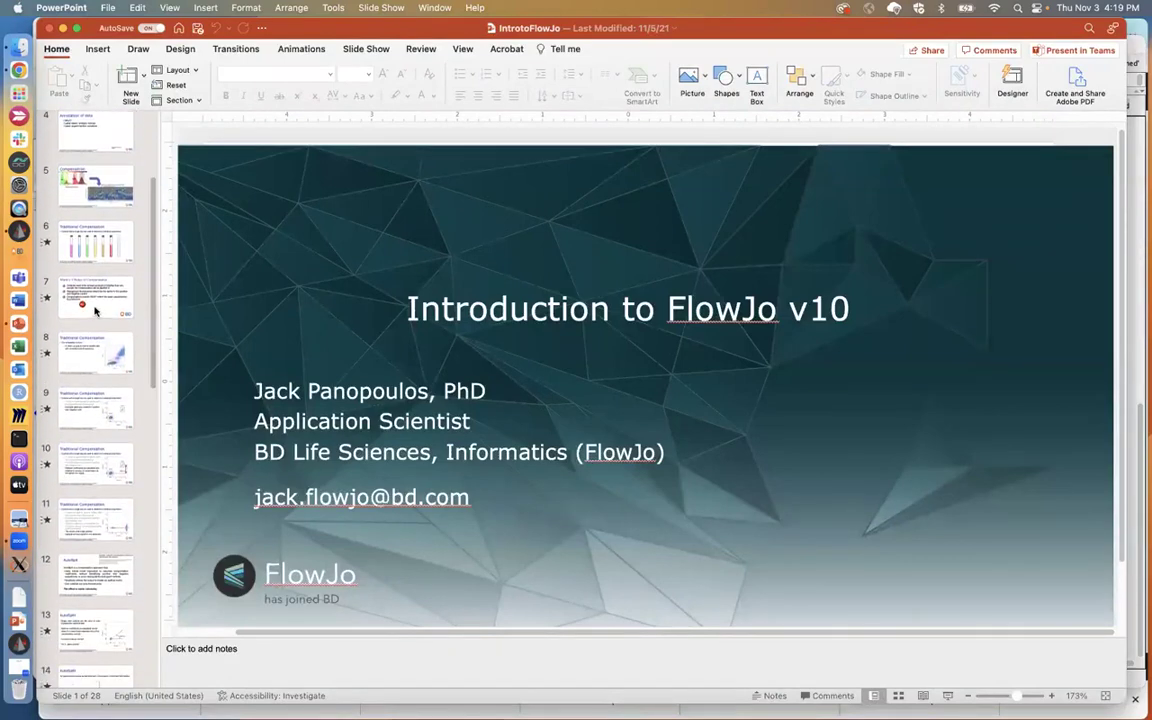
pyautogui.click(96, 311)
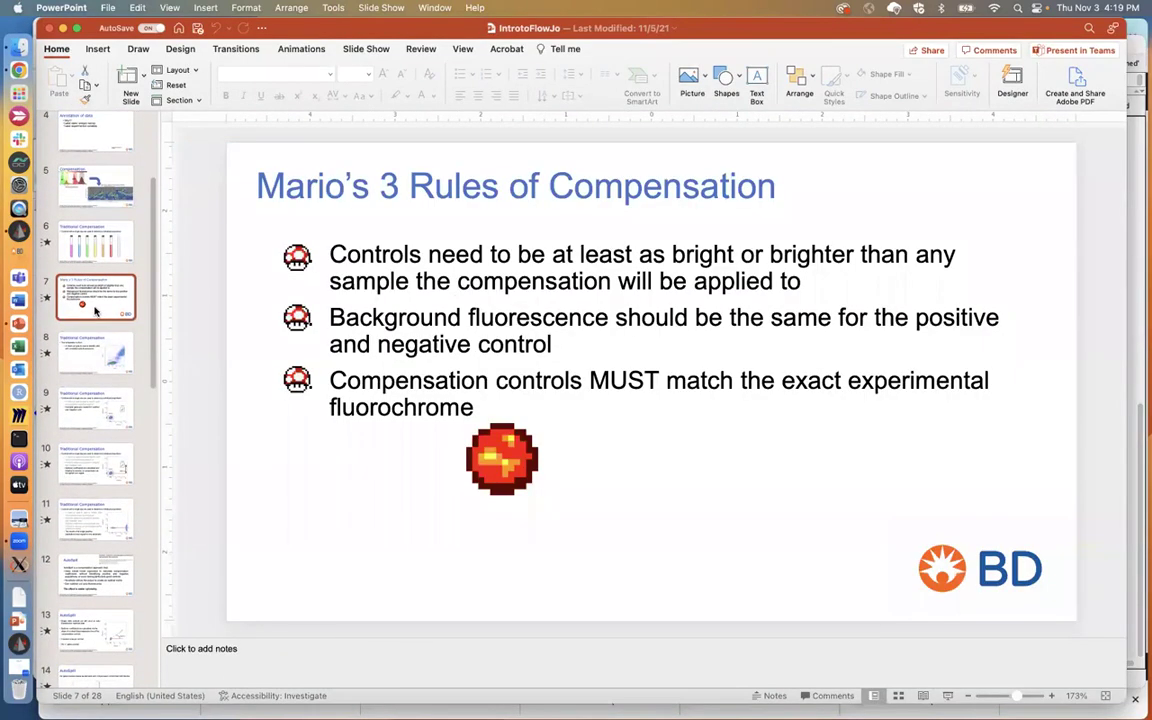
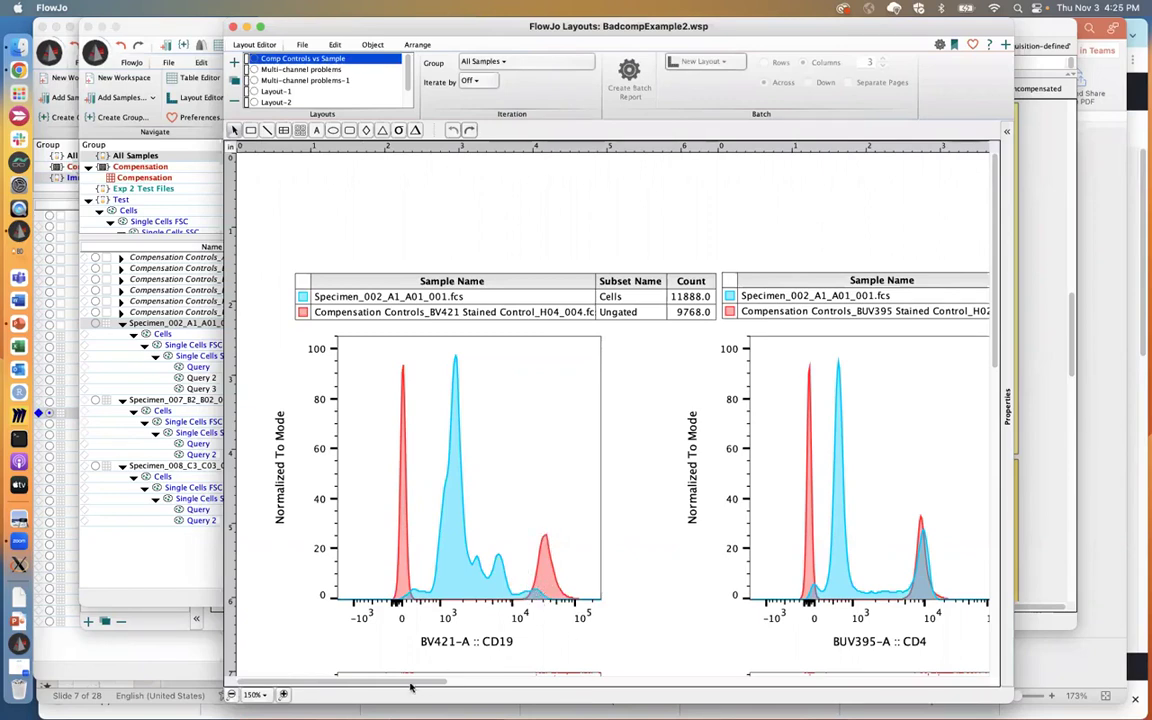
# - Compare the control and sample histograms for CD19, CD4, CD8 and PE-A in the Comp Controls vs Sample layout
pyautogui.hscroll(3, 733, 637)
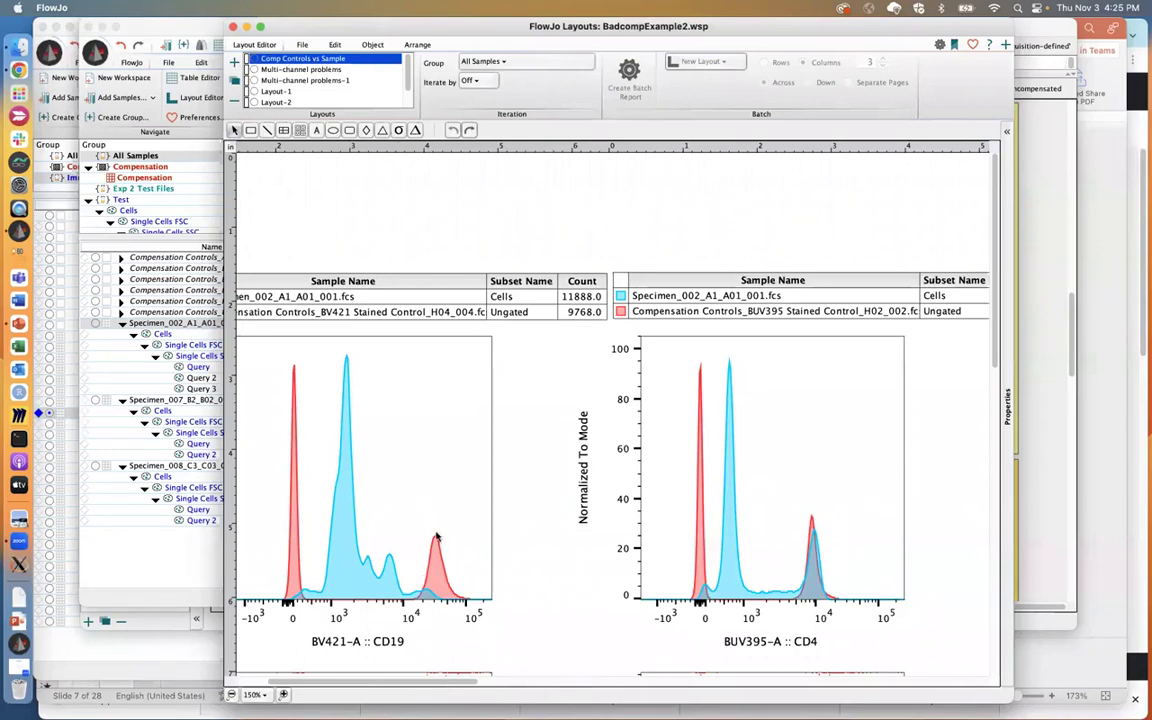
pyautogui.moveTo(432, 681); pyautogui.dragTo(598, 702)
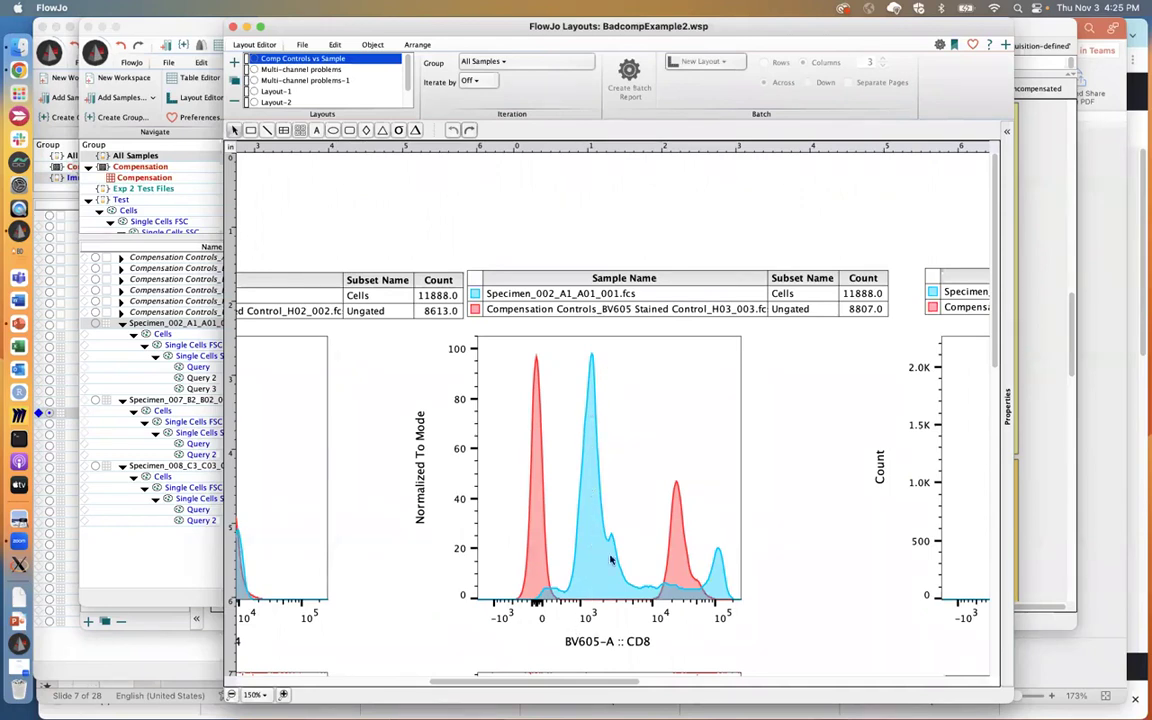
pyautogui.moveTo(562, 684); pyautogui.dragTo(699, 683)
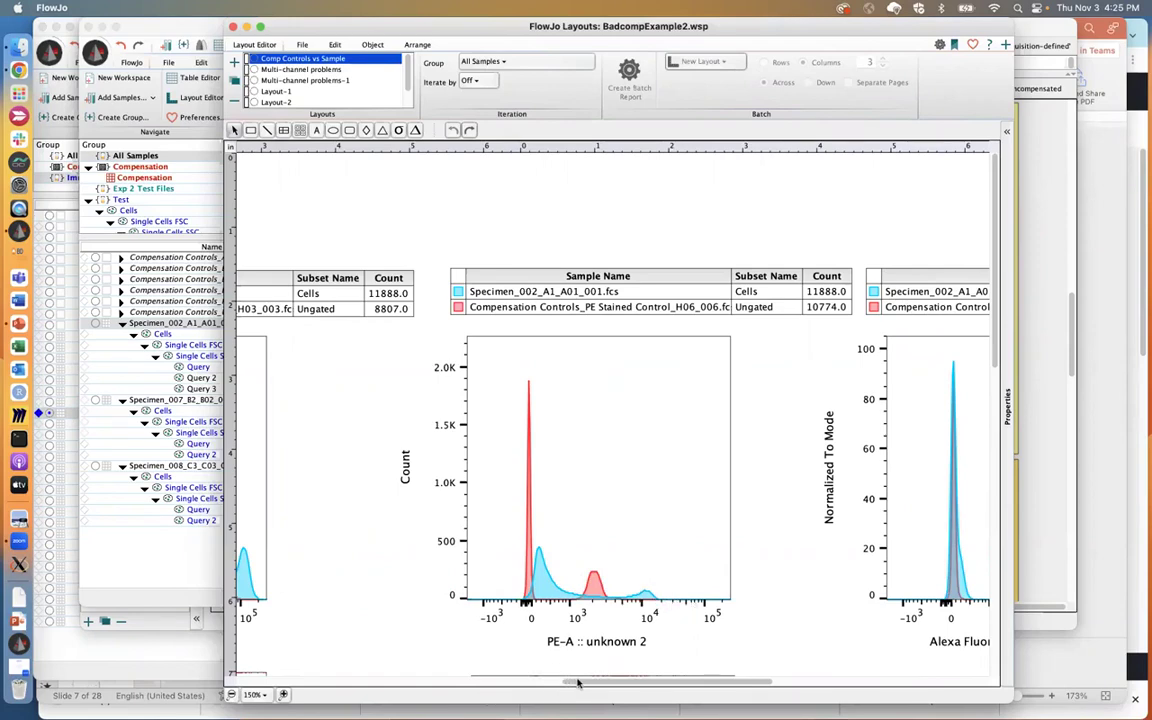
pyautogui.moveTo(584, 681); pyautogui.dragTo(320, 681)
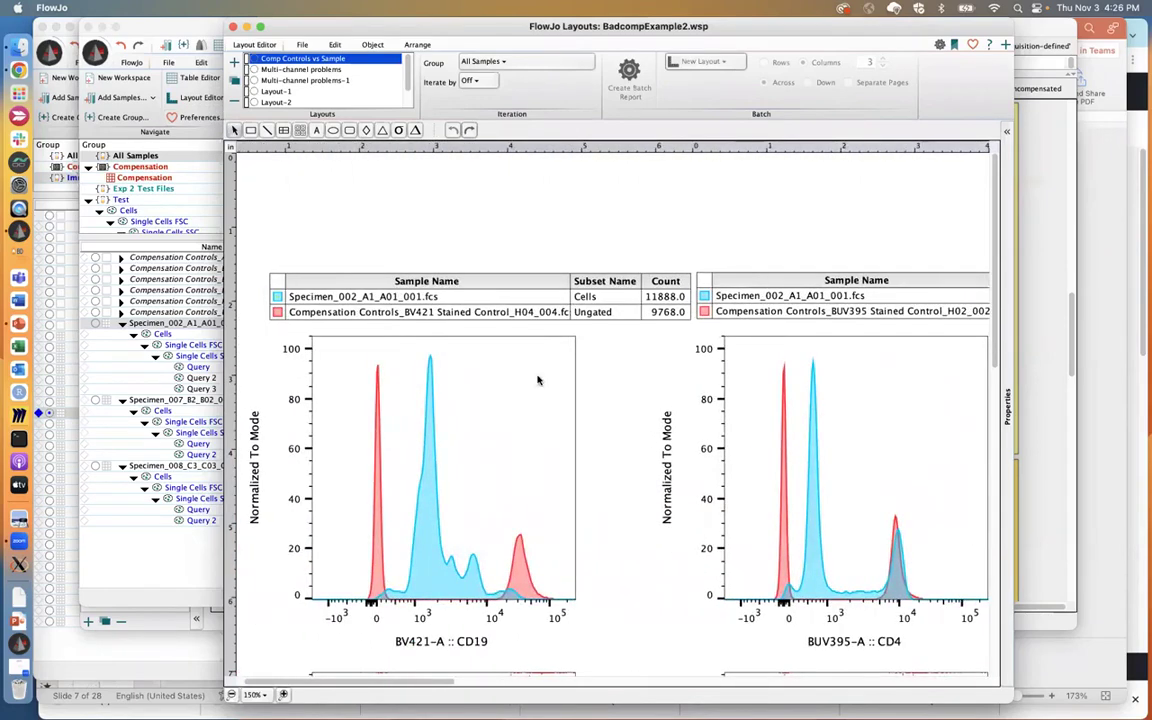
pyautogui.hscroll(10, 389, 615)
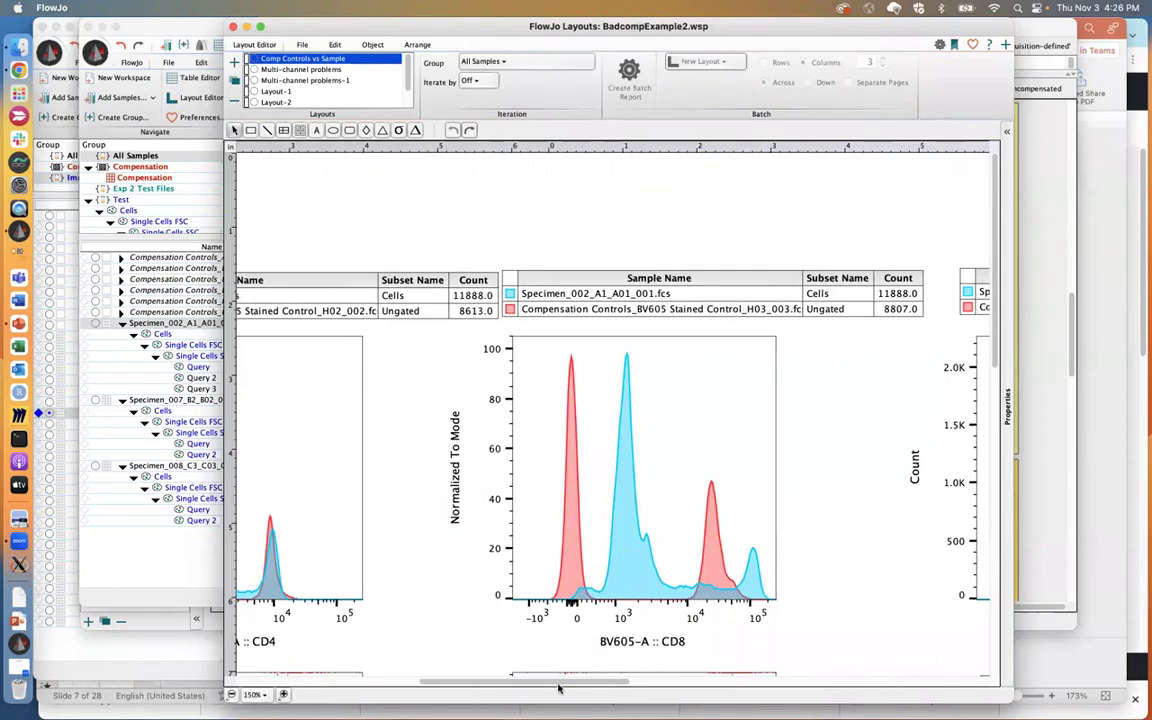
pyautogui.hscroll(7, 559, 684)
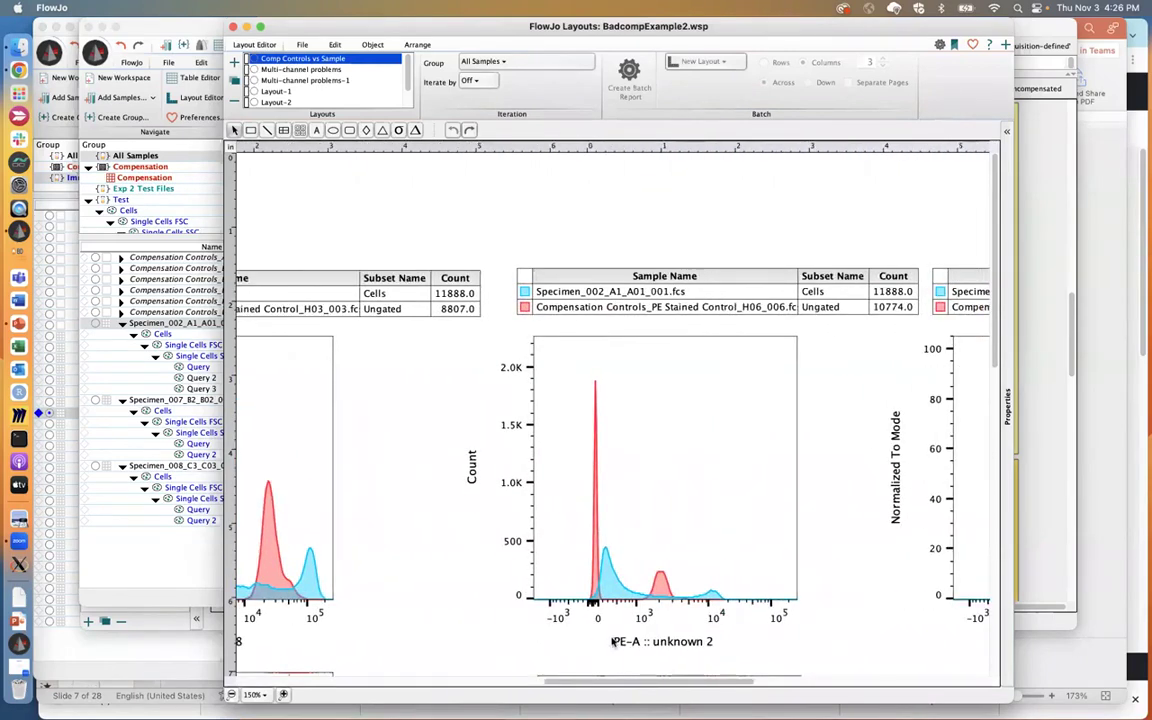
pyautogui.hscroll(-7, 570, 615)
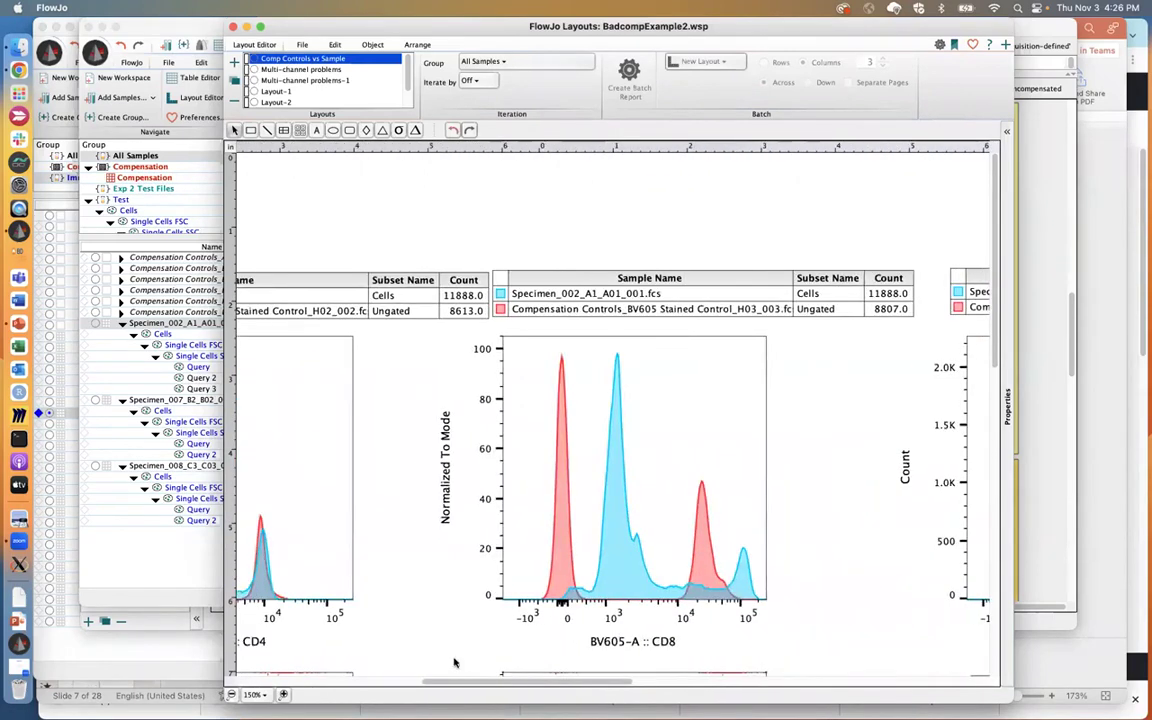
# - Close the BadcompExample2.wsp layout window and minimize that workspace to return to the LD1_NS+NS_A01_exp.fcs matrix
pyautogui.click(233, 27)
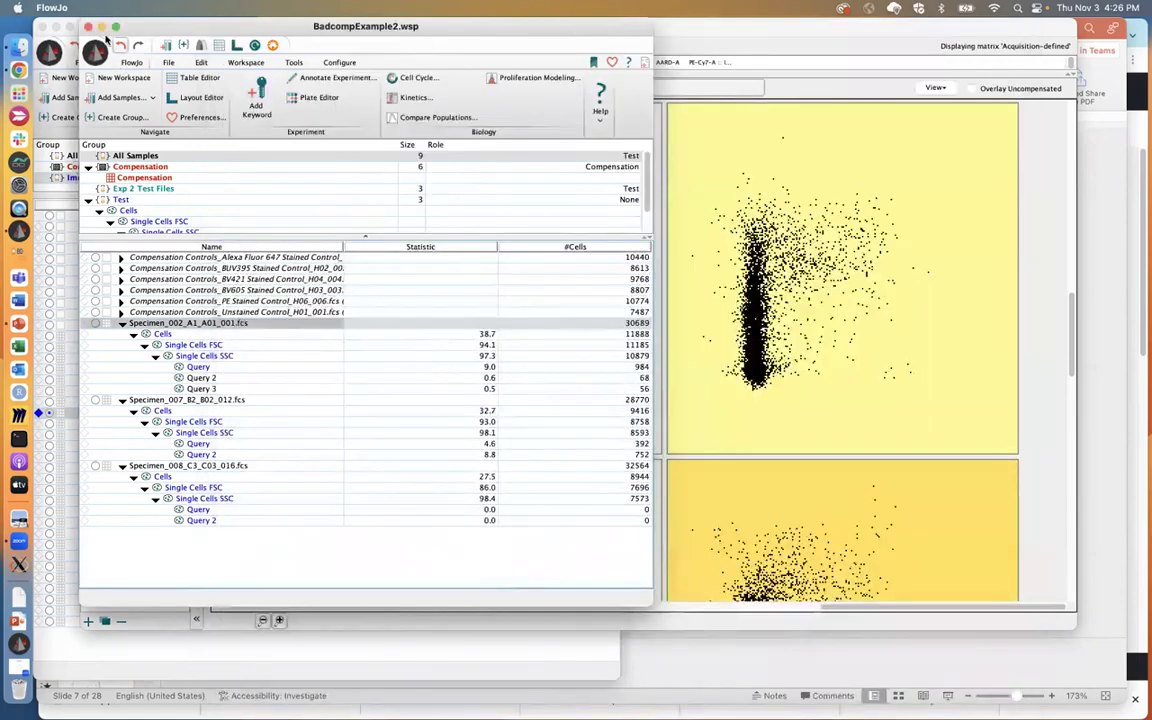
pyautogui.click(102, 28)
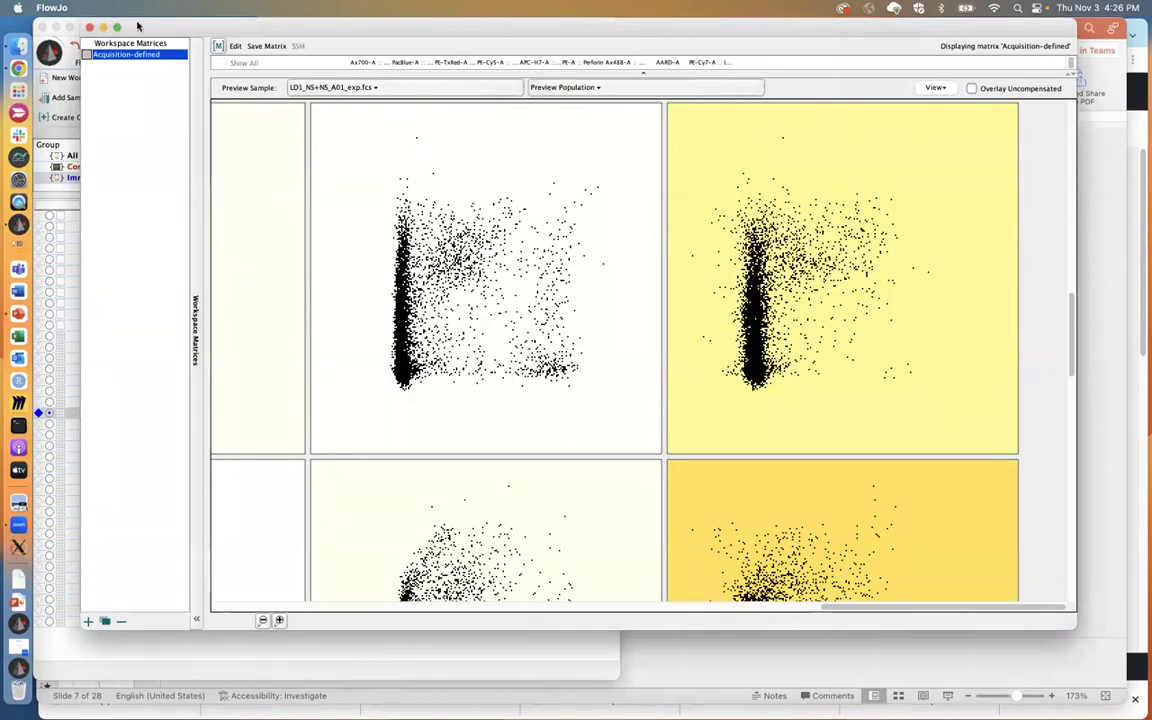
# - Close the compensation matrix window and open the ungated plot of LD1_NS+NS_A01_exp.fcs beside the sample list
pyautogui.moveTo(138, 26); pyautogui.dragTo(183, 45)
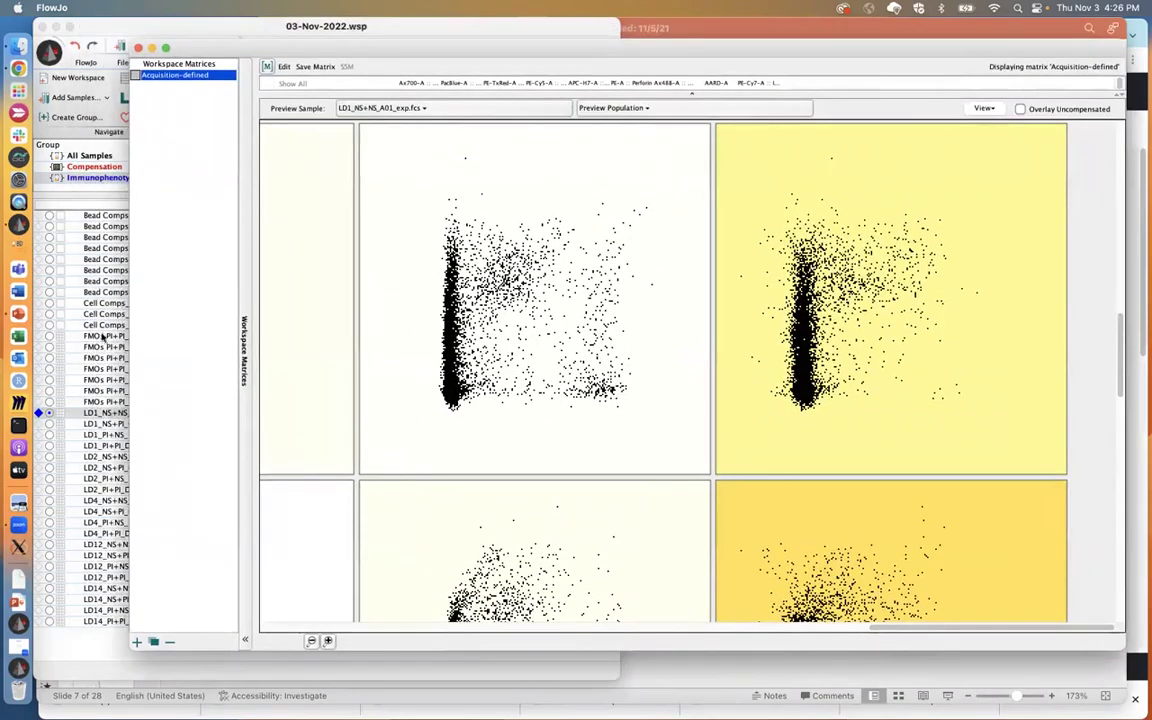
pyautogui.click(138, 47)
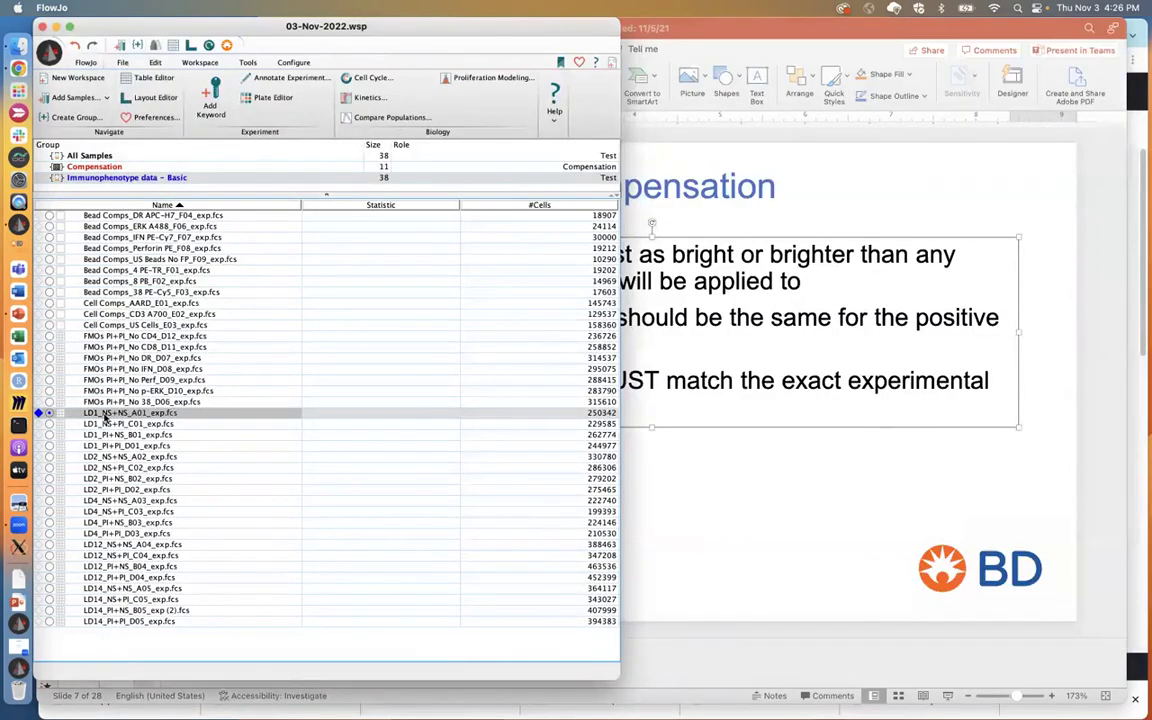
pyautogui.doubleClick(103, 414)
pyautogui.moveTo(770, 28); pyautogui.dragTo(435, 142)
pyautogui.moveTo(548, 527); pyautogui.dragTo(617, 543)
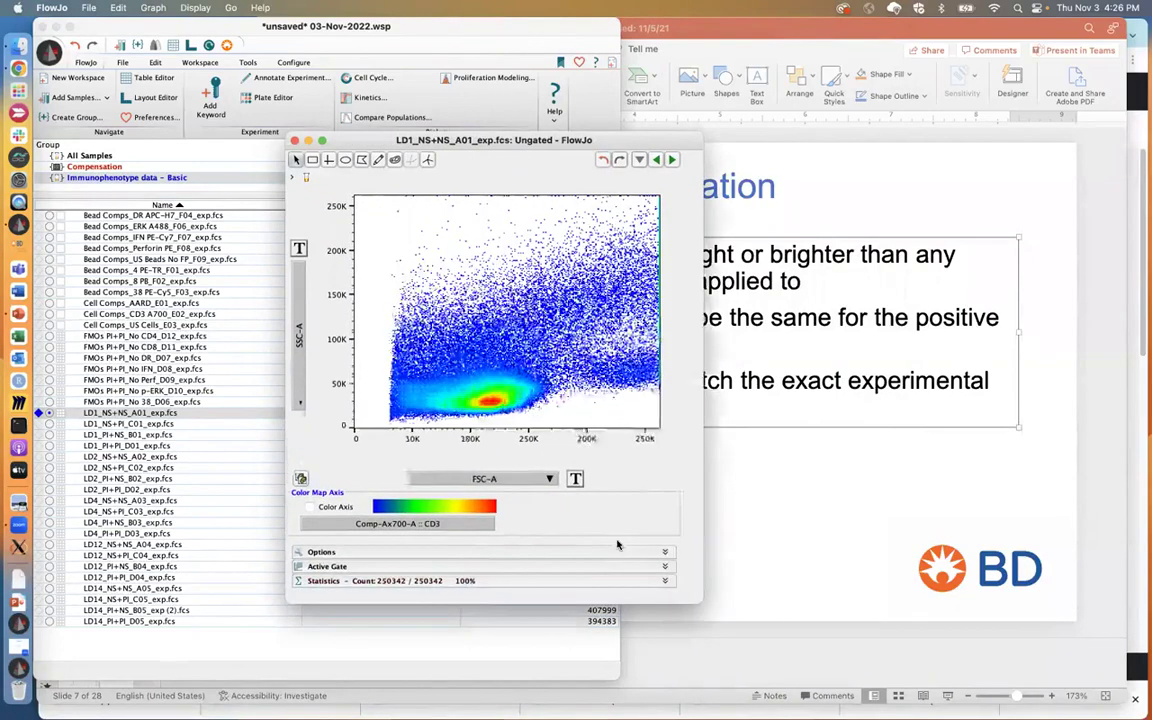
pyautogui.moveTo(552, 136); pyautogui.dragTo(654, 72)
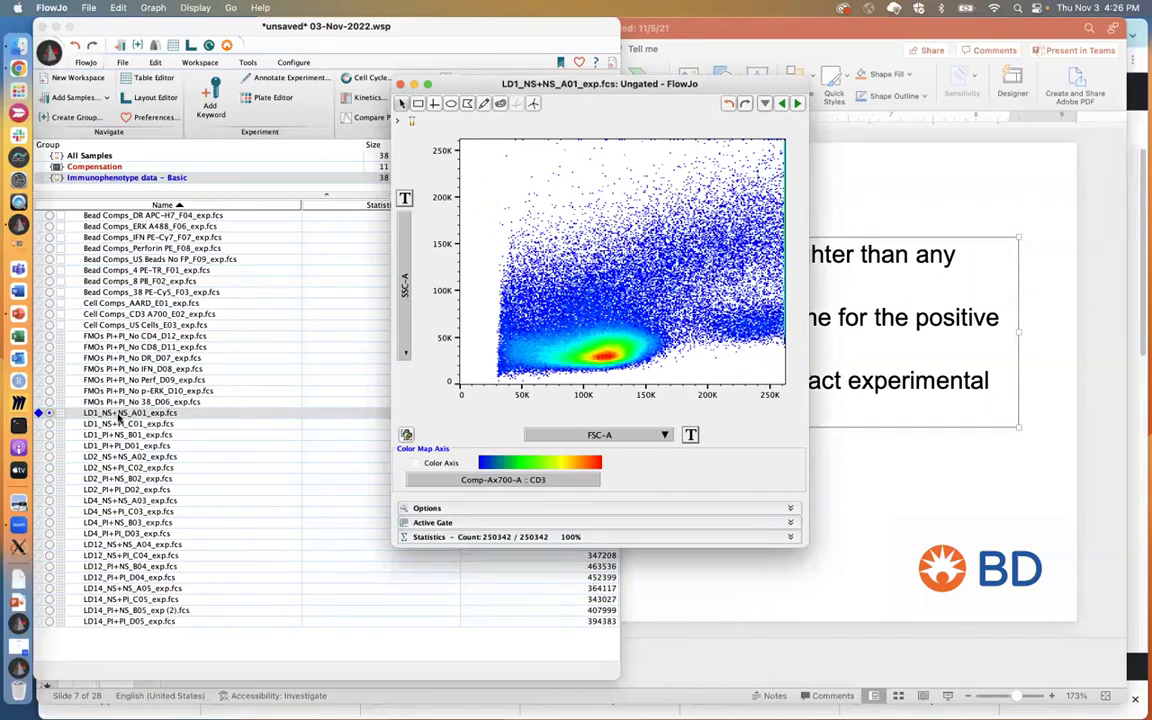
# - Plot Time on the X axis against Comp-Ax700-A :: CD3 on the Y axis and enlarge the graph window
pyautogui.click(655, 436)
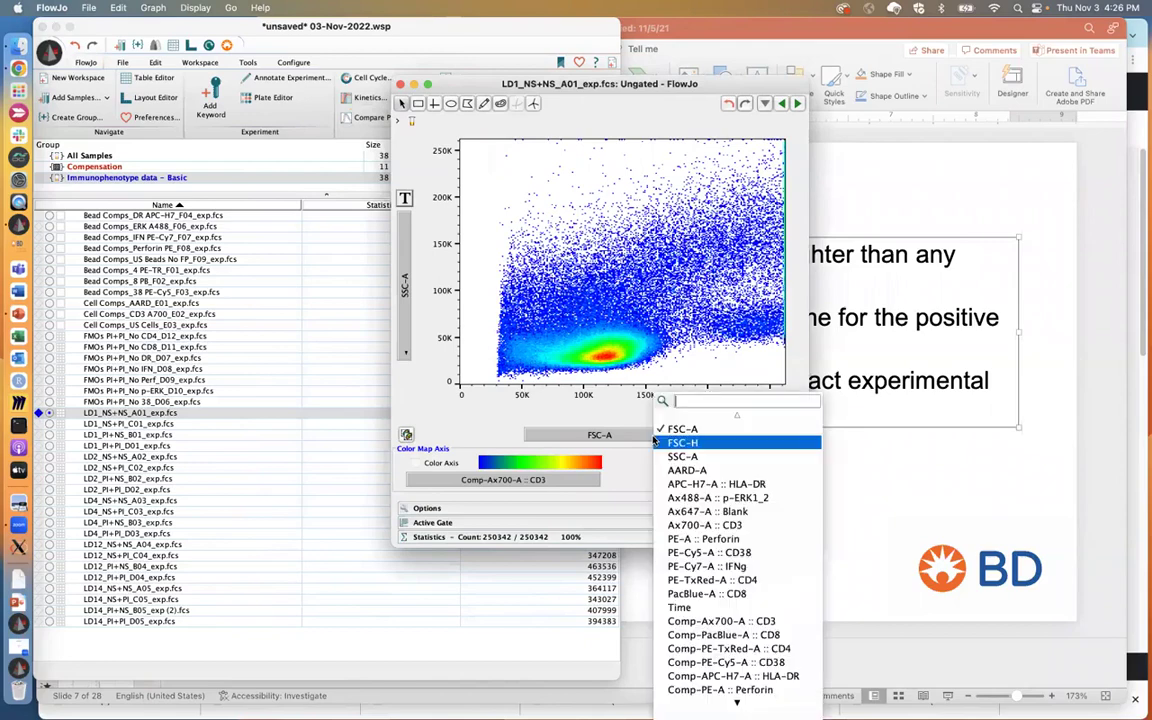
pyautogui.click(683, 609)
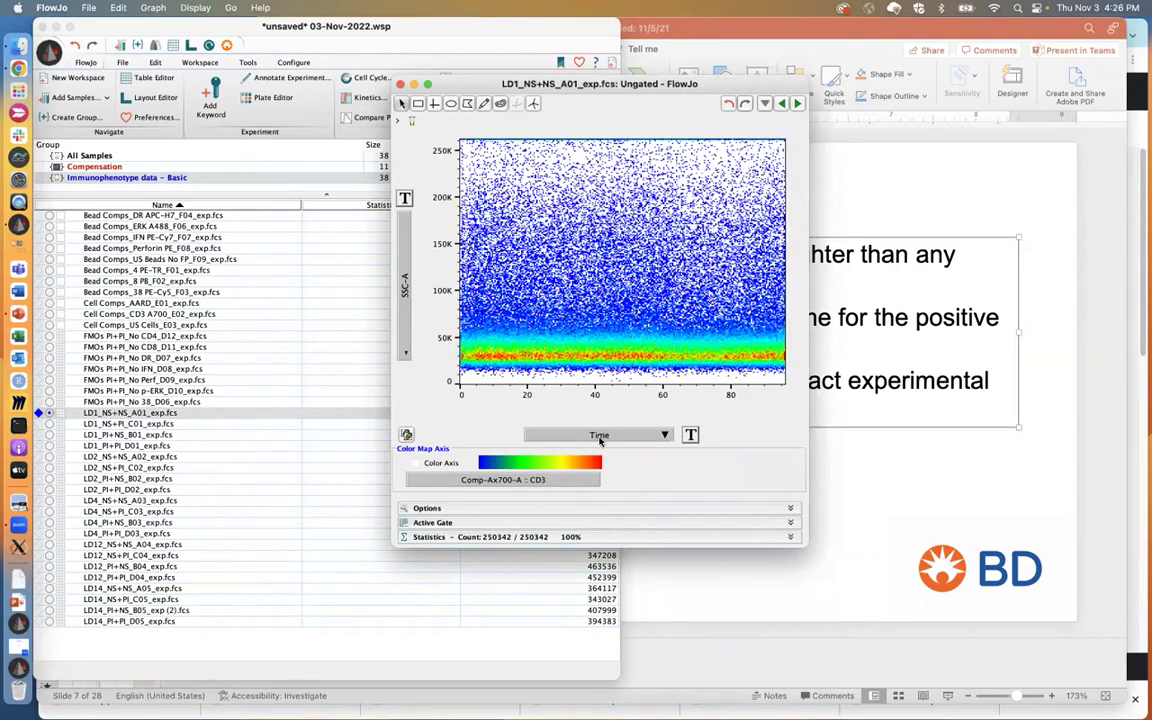
pyautogui.click(405, 289)
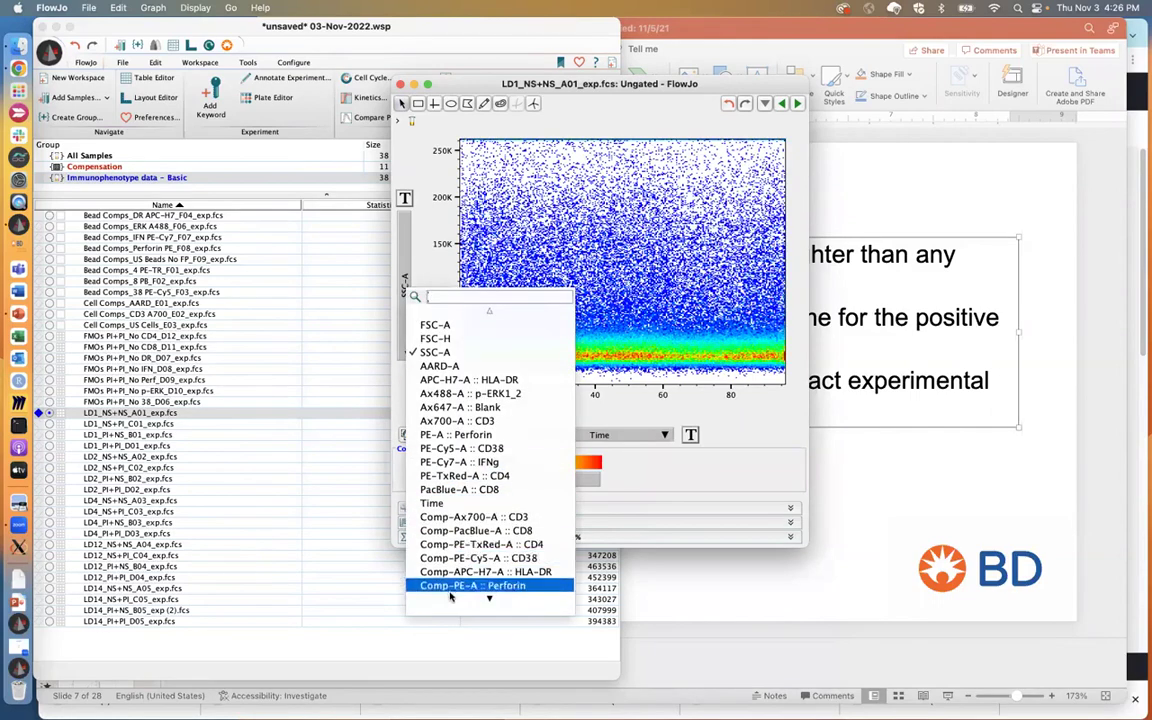
pyautogui.scroll(-3, 450, 597)
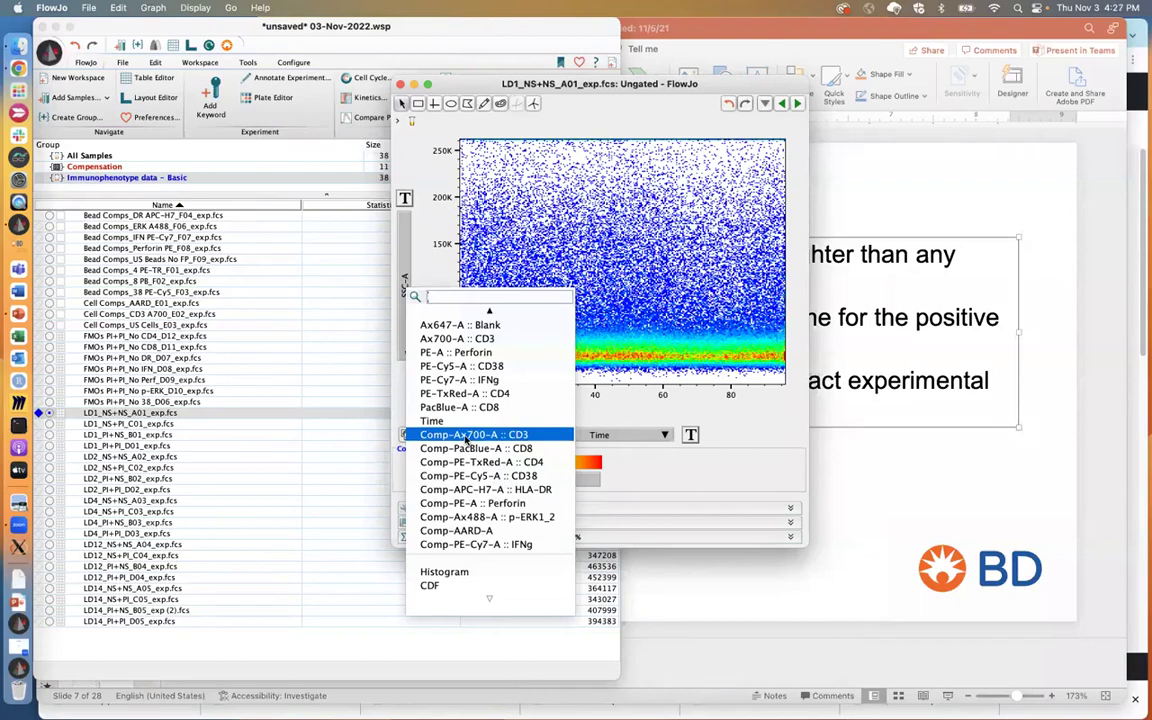
pyautogui.click(466, 436)
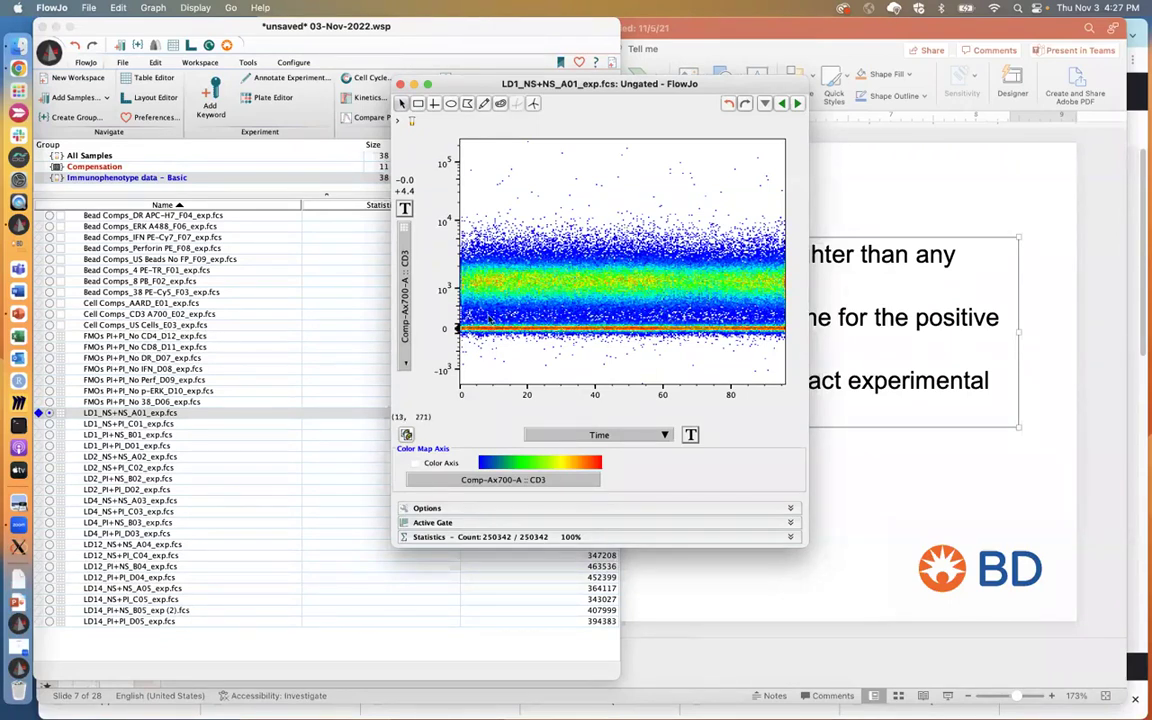
pyautogui.moveTo(552, 88); pyautogui.dragTo(490, 81)
pyautogui.moveTo(811, 561); pyautogui.dragTo(880, 606)
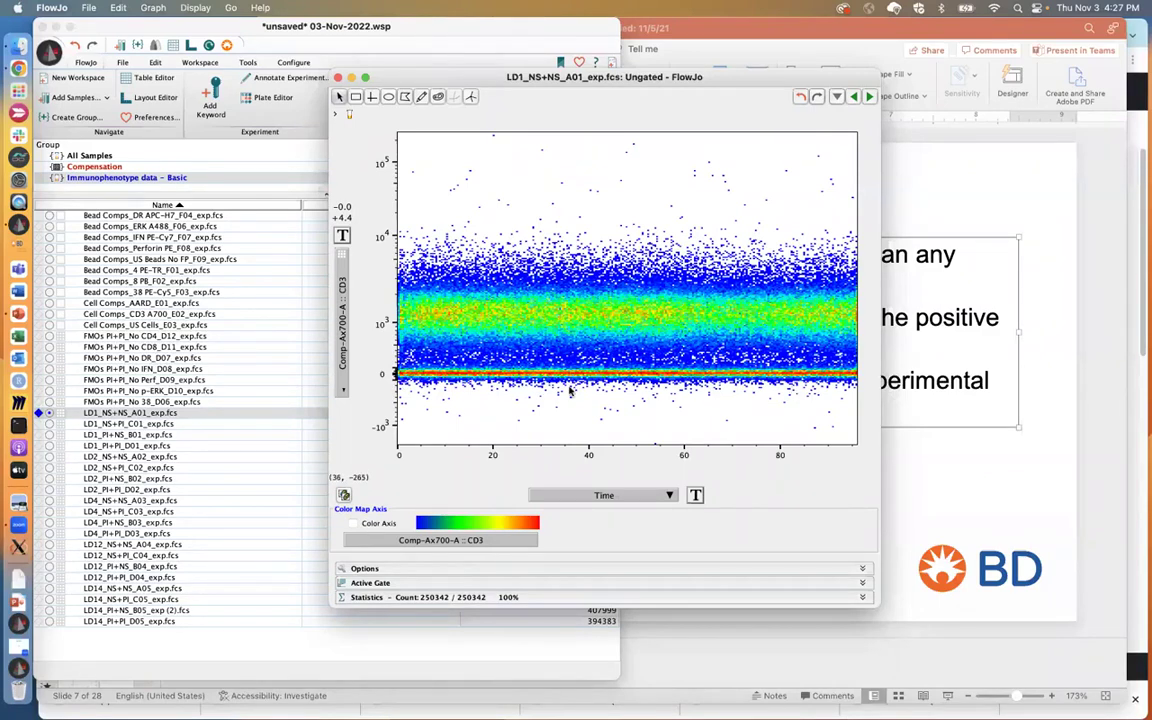
# - Step through the CD3 versus Time plots of the following samples up to LD2_NS+PI_C02_exp.fcs, and close the graph window
pyautogui.click(869, 97)
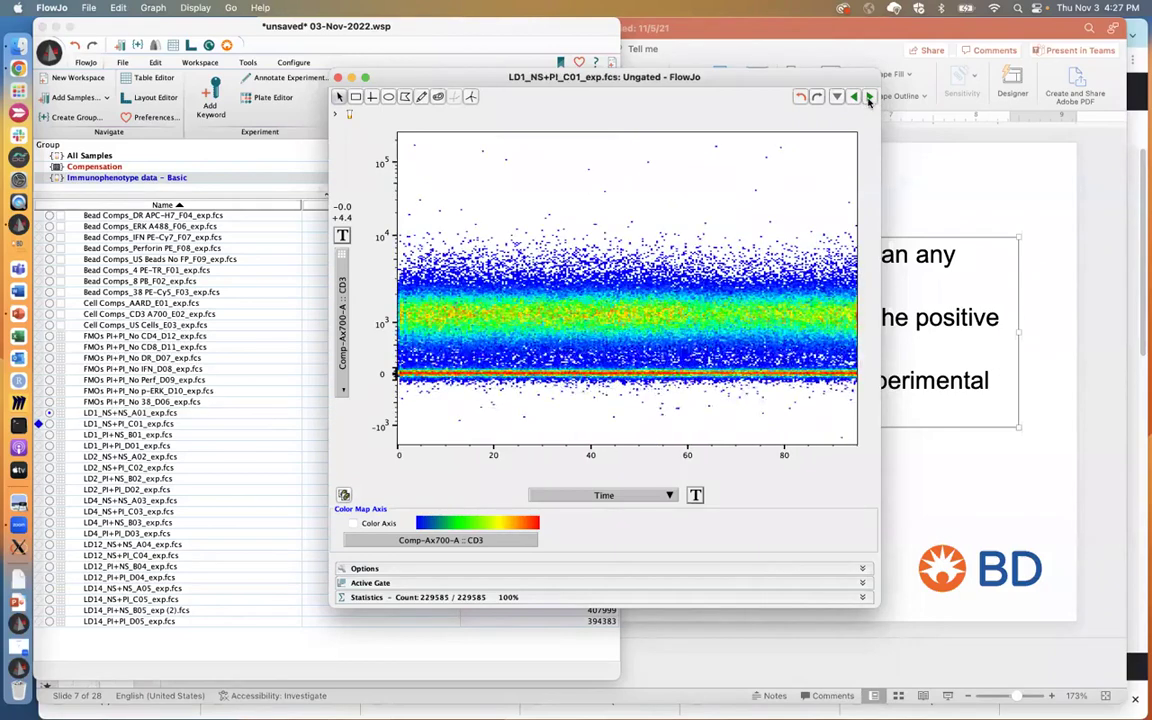
pyautogui.click(869, 97)
pyautogui.click(869, 97)
pyautogui.click(869, 97)
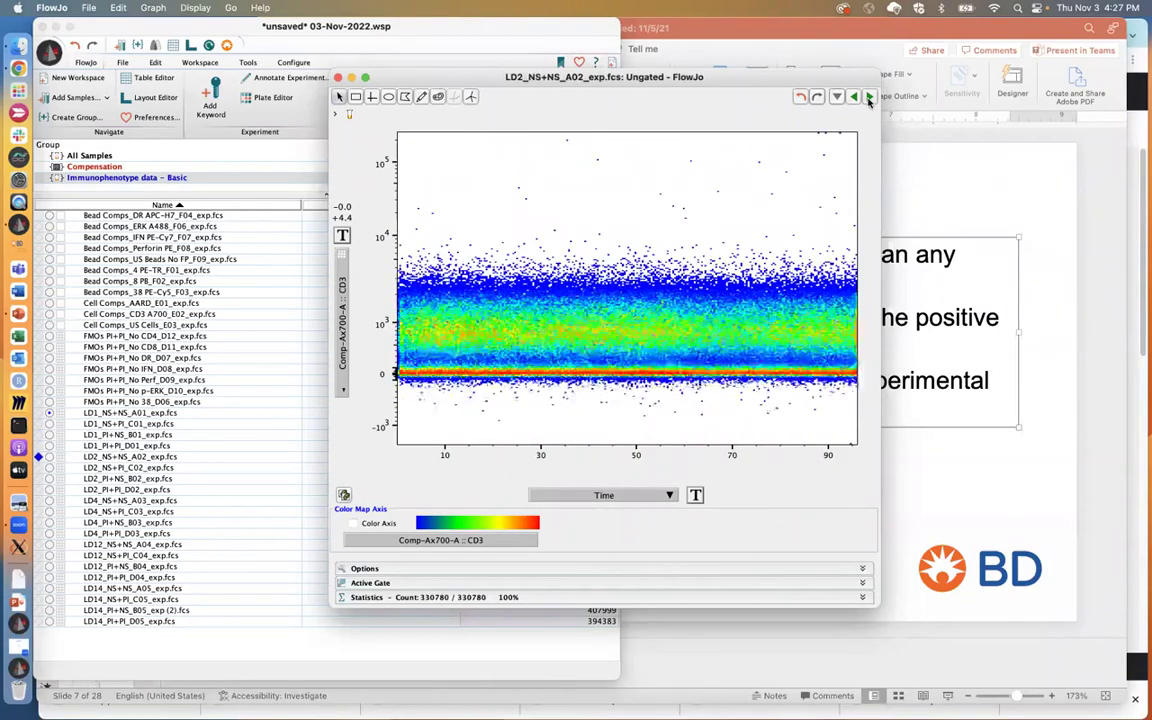
pyautogui.click(869, 97)
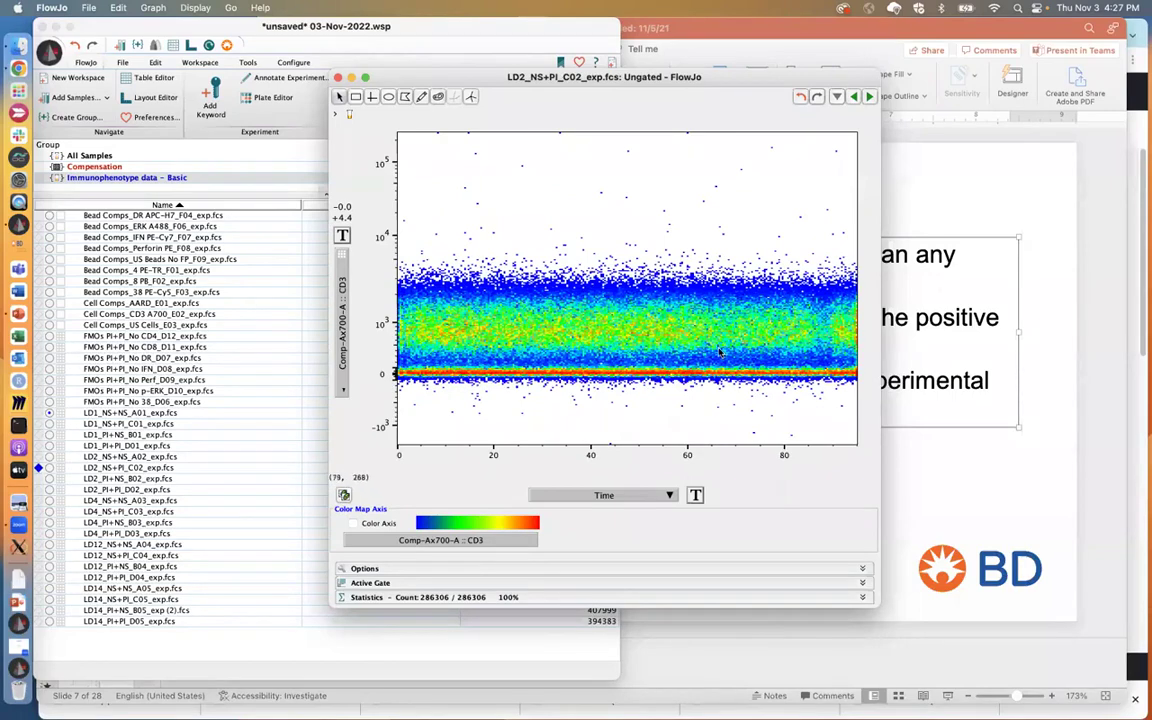
pyautogui.click(338, 77)
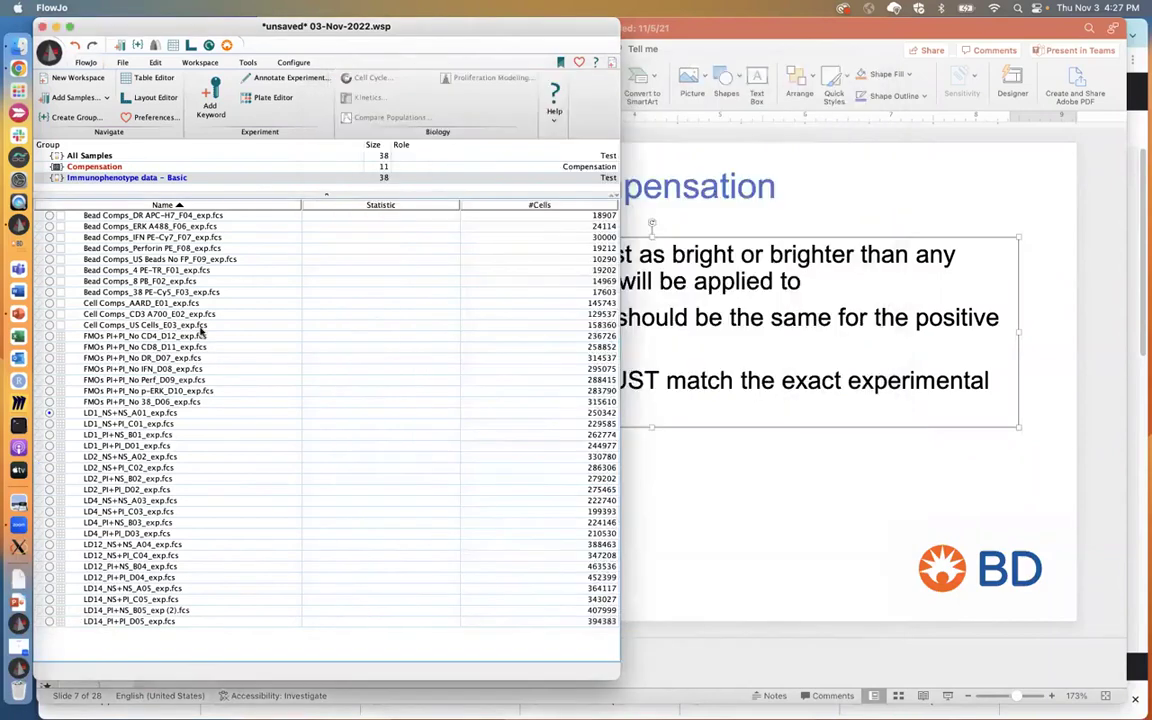
# - Bring up the minimized Clogged.wsp workspace and delete the existing Time gate from its sample
pyautogui.click(19, 625)
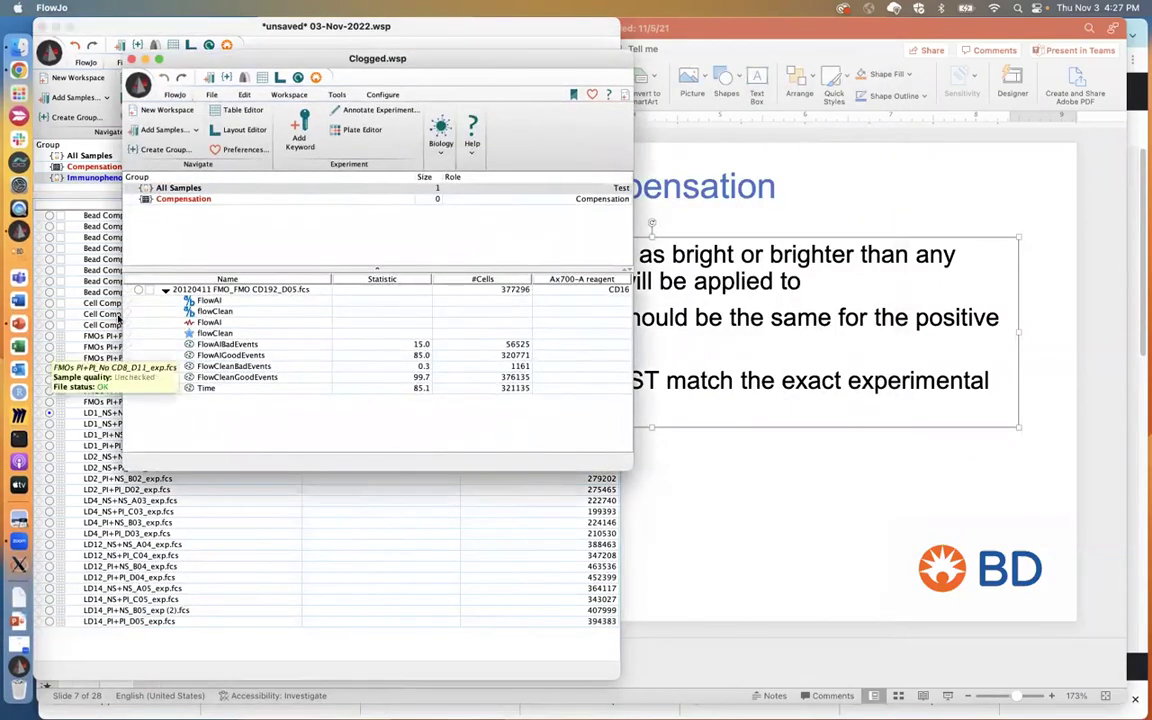
pyautogui.click(200, 386)
pyautogui.press('Delete')
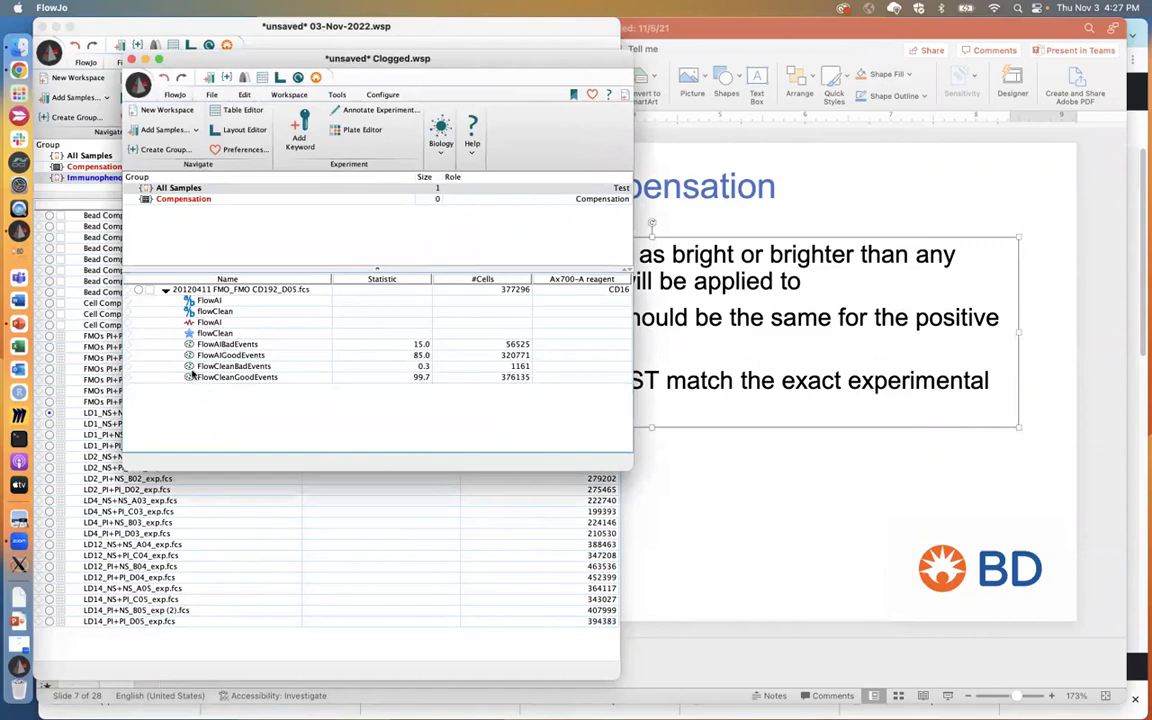
# - Open the ungated CD192 versus Time plot of 20120411 FMO_FMO CD192_D05.fcs and enlarge it for inspection
pyautogui.doubleClick(210, 290)
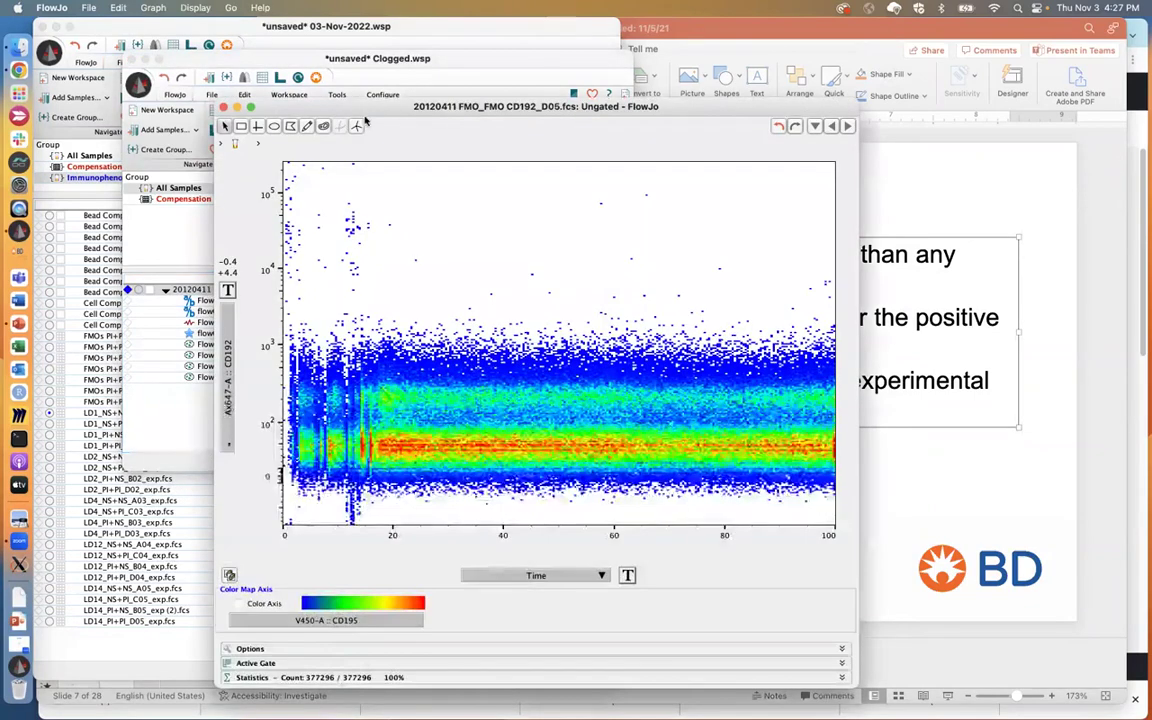
pyautogui.moveTo(383, 118); pyautogui.dragTo(336, 75)
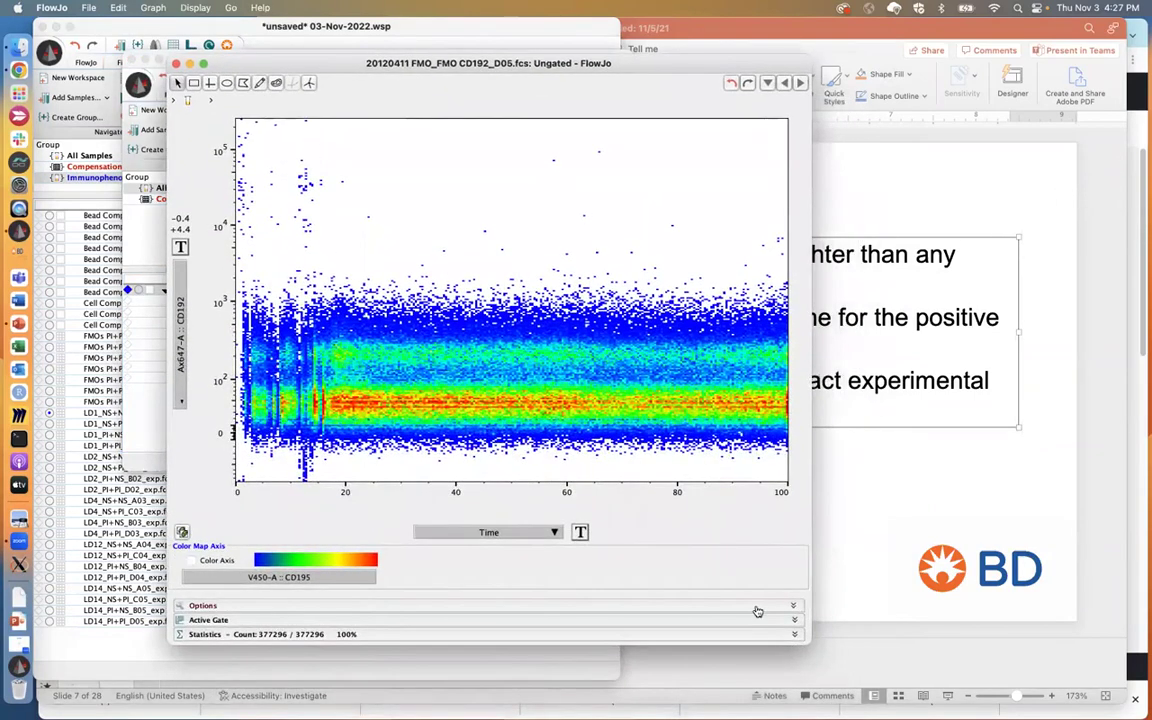
pyautogui.moveTo(810, 638); pyautogui.dragTo(897, 705)
pyautogui.moveTo(404, 72); pyautogui.dragTo(360, 57)
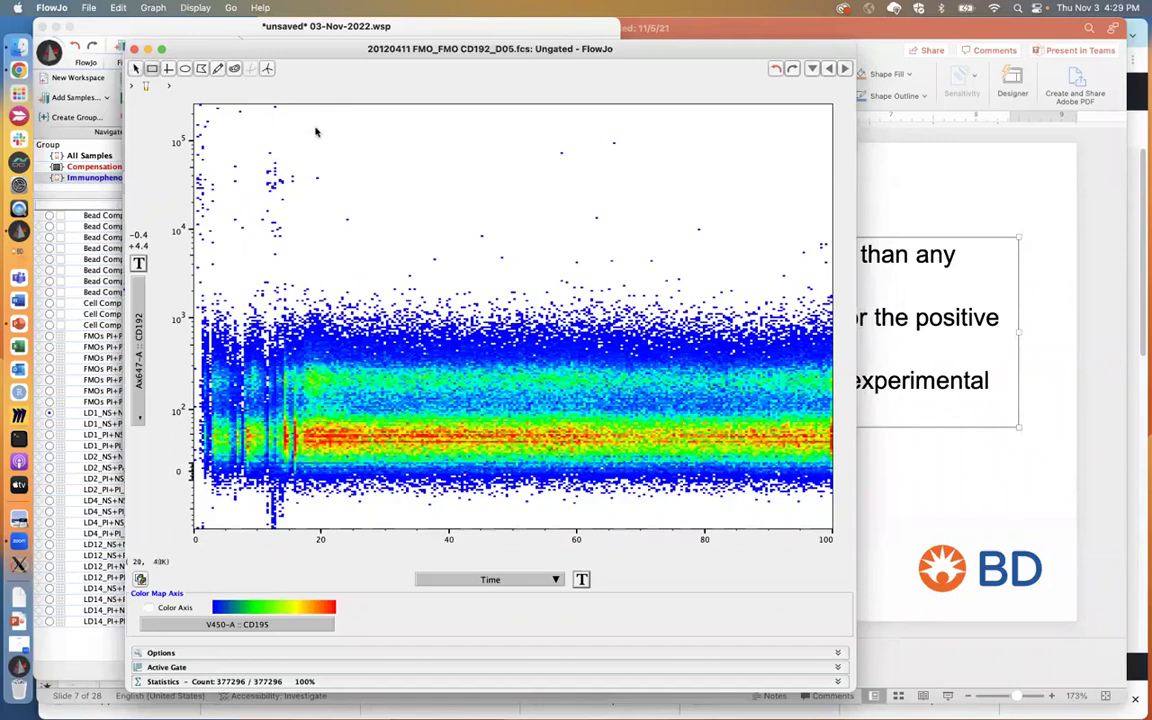
# - Draw a rectangle gate around the stable events from about 18 to 100 on the Time axis and name it Time
pyautogui.moveTo(310, 113); pyautogui.dragTo(829, 527)
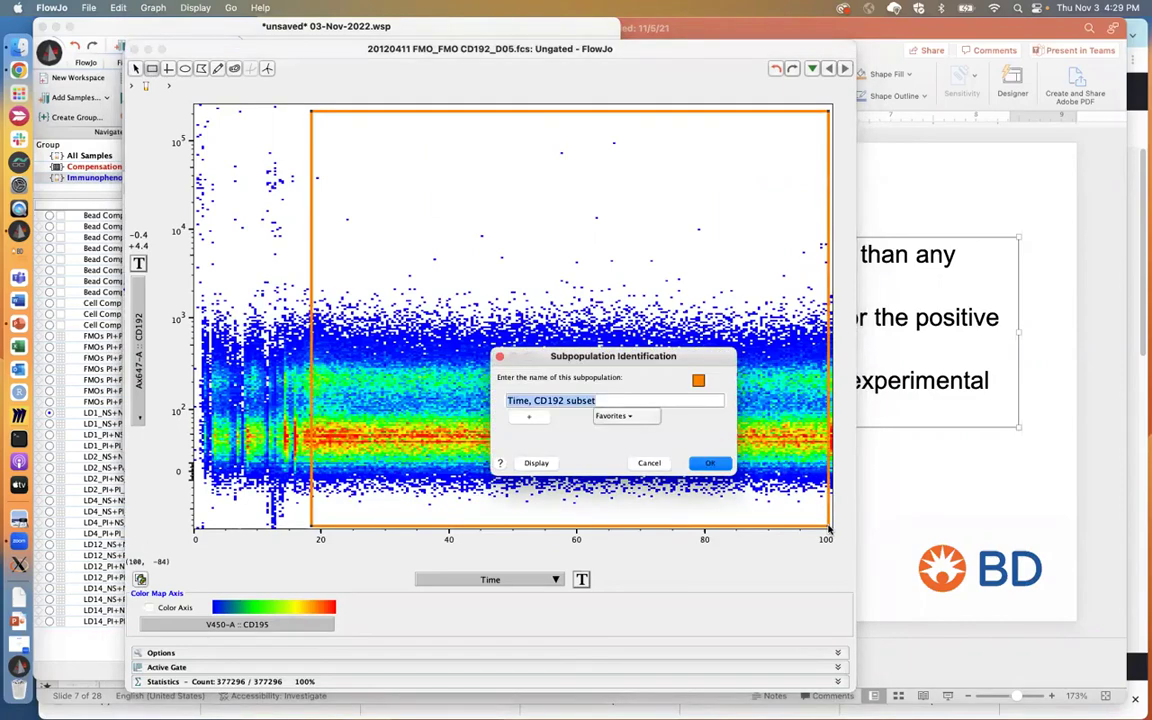
pyautogui.write('Time')
pyautogui.press('Return')
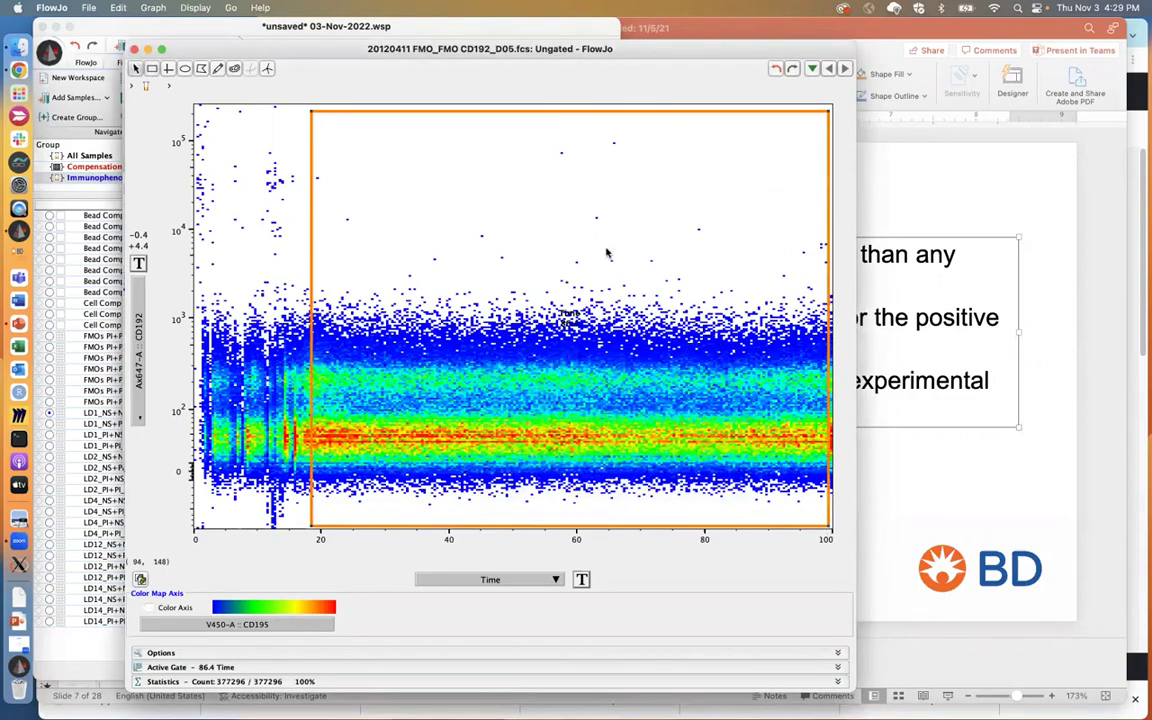
# - View the events inside the Time gate in their own plot, and close both graph windows
pyautogui.doubleClick(529, 232)
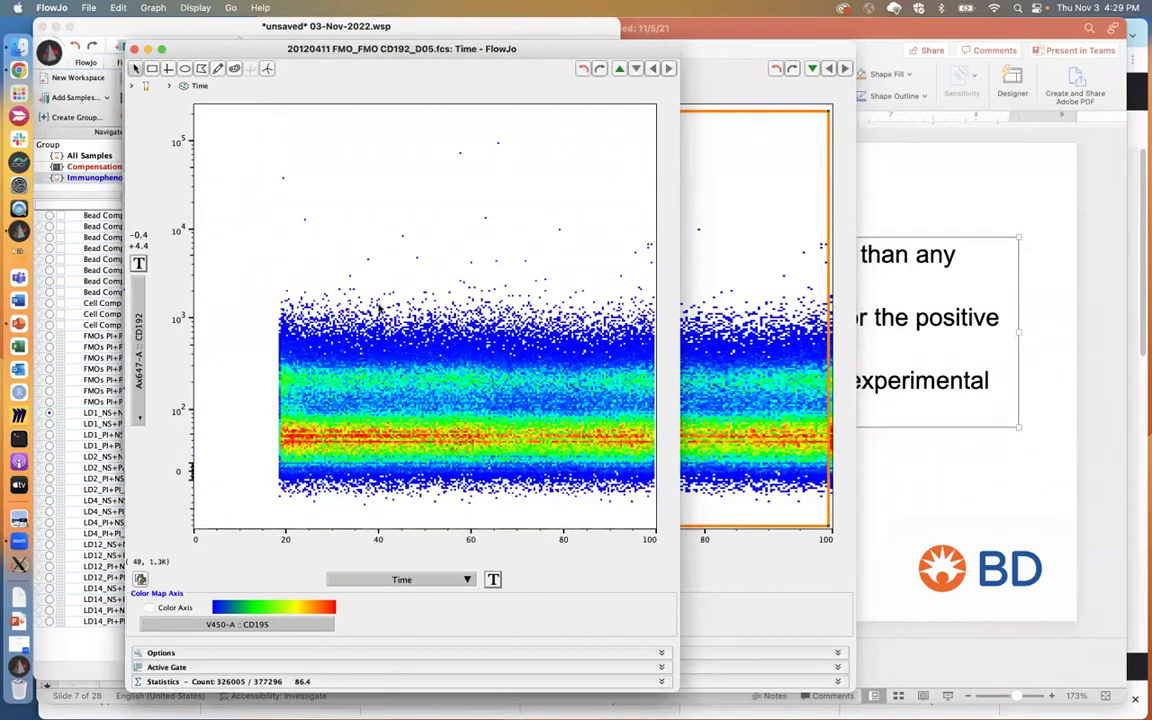
pyautogui.click(133, 50)
pyautogui.click(133, 50)
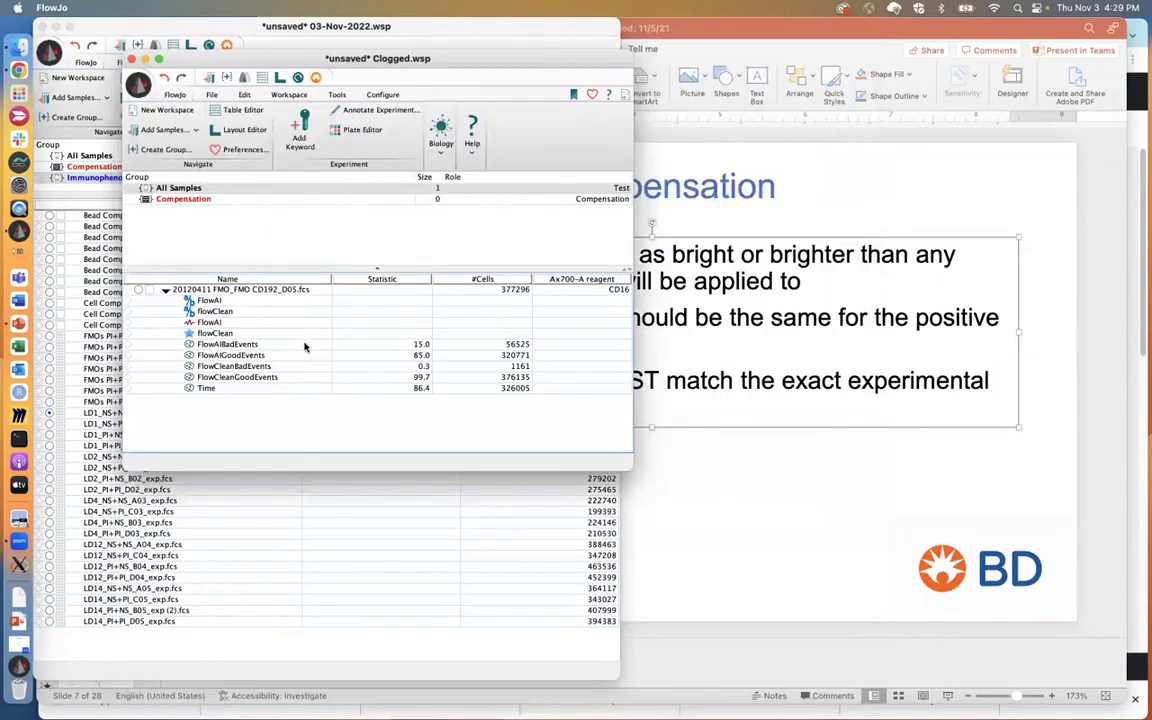
# - Point out the FlowAI and flowClean nodes, and open the plots of FlowAIBadEvents and FlowAIGoodEvents
pyautogui.click(215, 323)
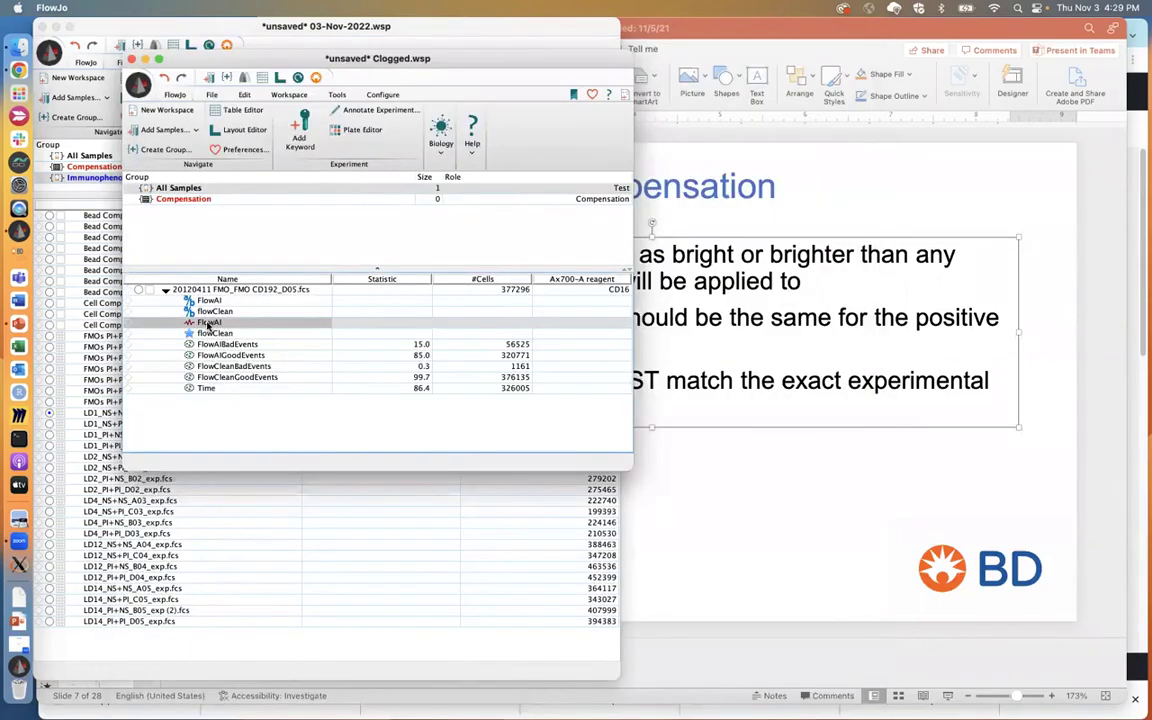
pyautogui.click(215, 336)
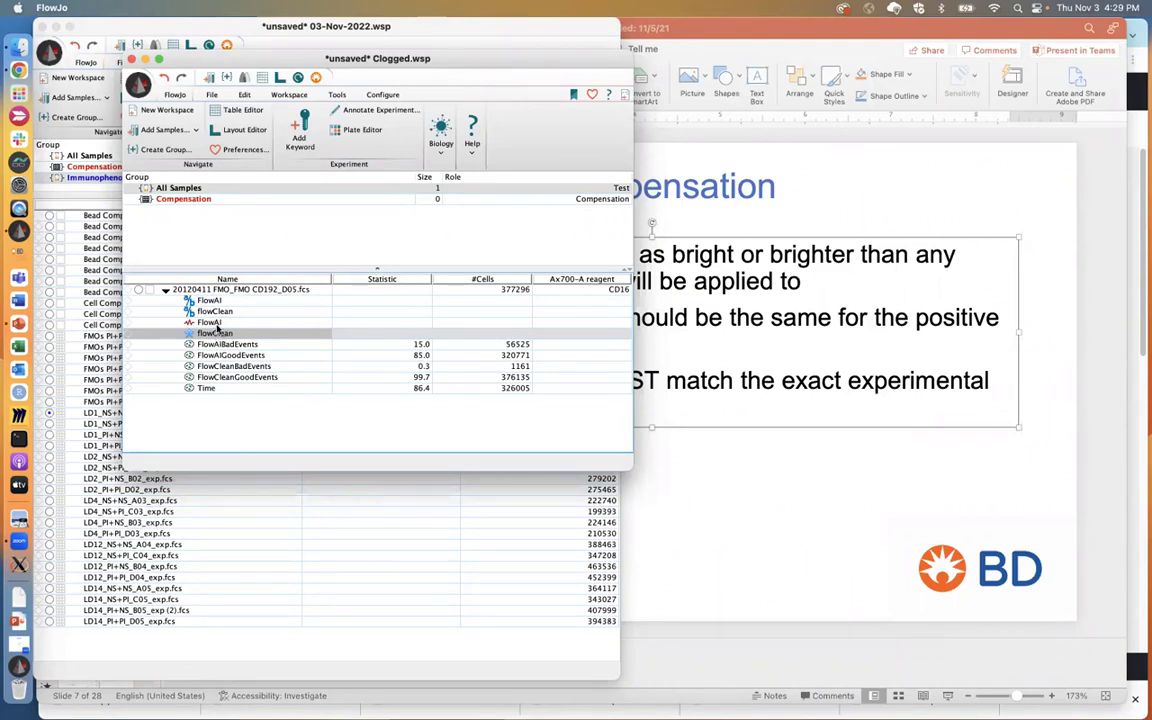
pyautogui.doubleClick(228, 345)
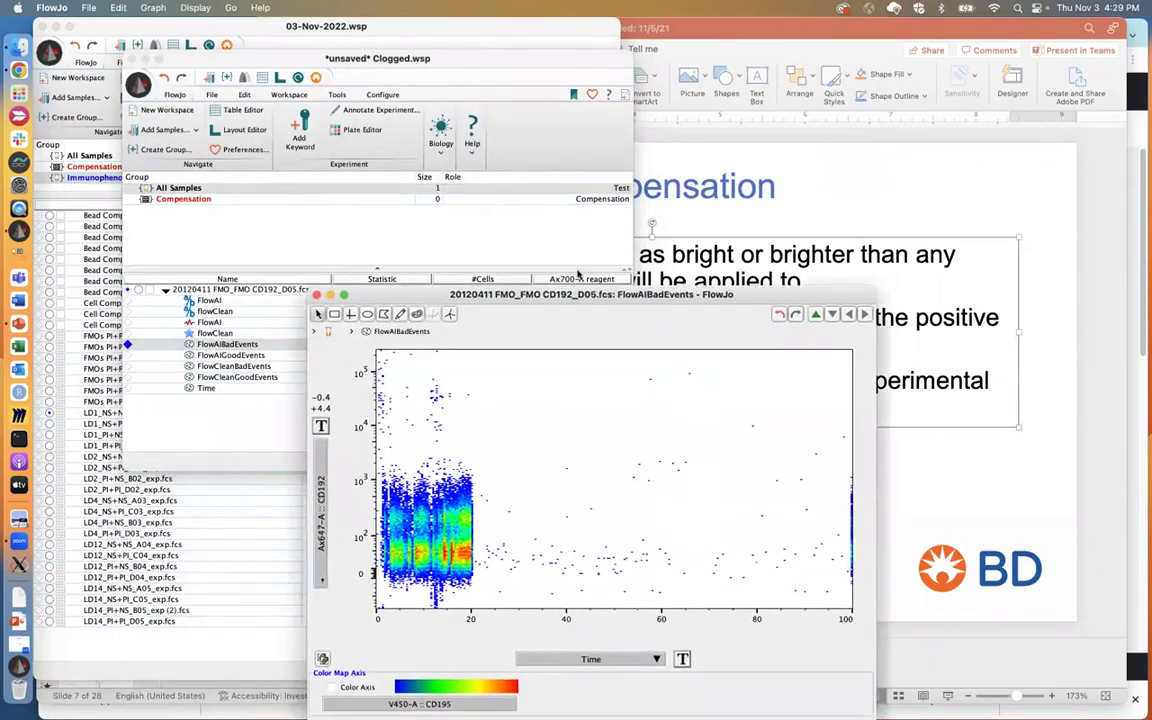
pyautogui.doubleClick(214, 356)
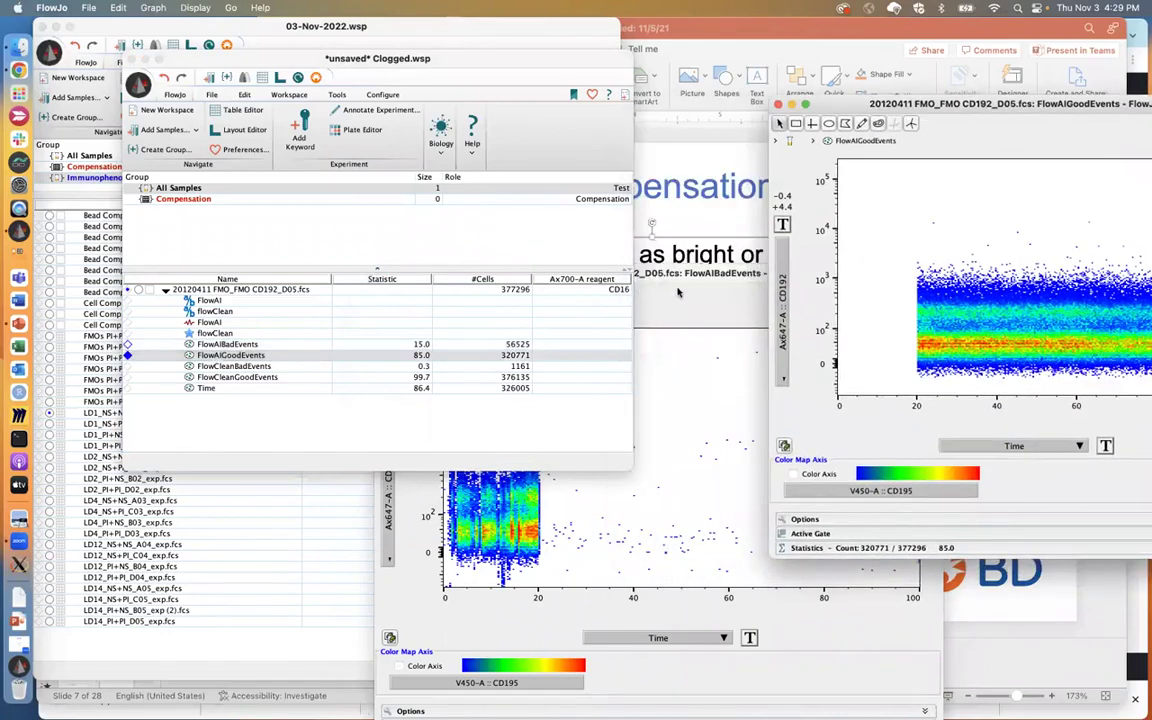
# - Arrange the FlowAIBadEvents and FlowAIGoodEvents plots side by side to compare them, and close both windows
pyautogui.click(677, 292)
pyautogui.moveTo(674, 275); pyautogui.dragTo(417, 117)
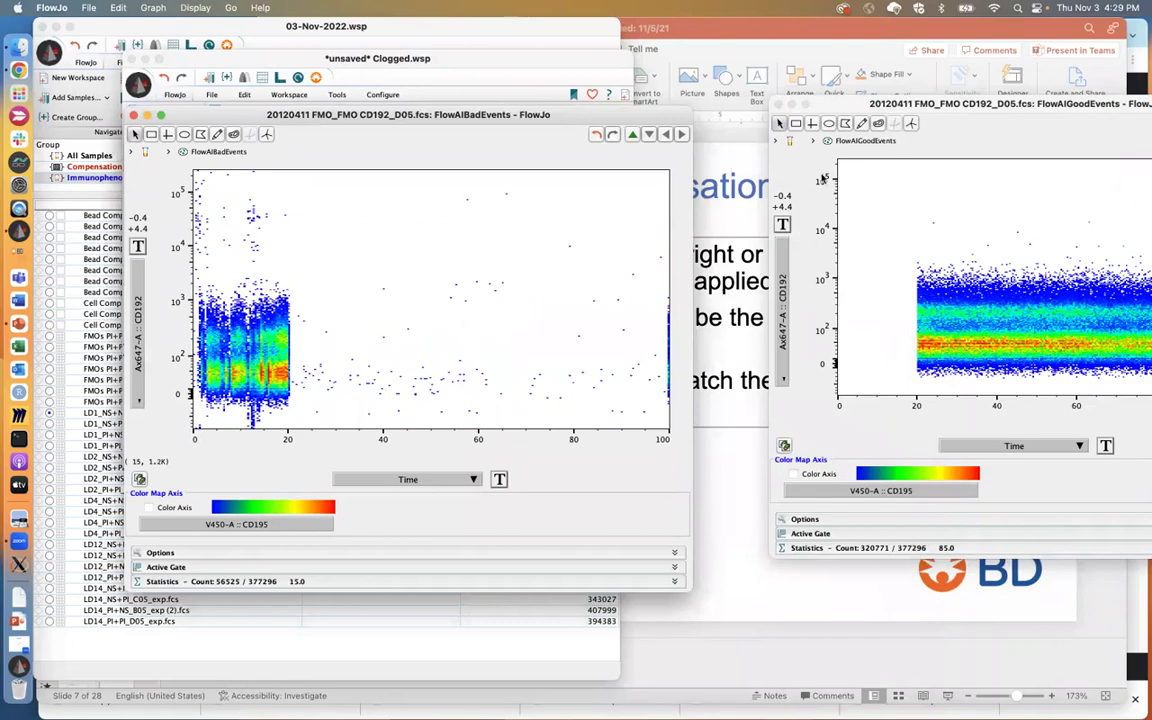
pyautogui.moveTo(867, 98); pyautogui.dragTo(791, 104)
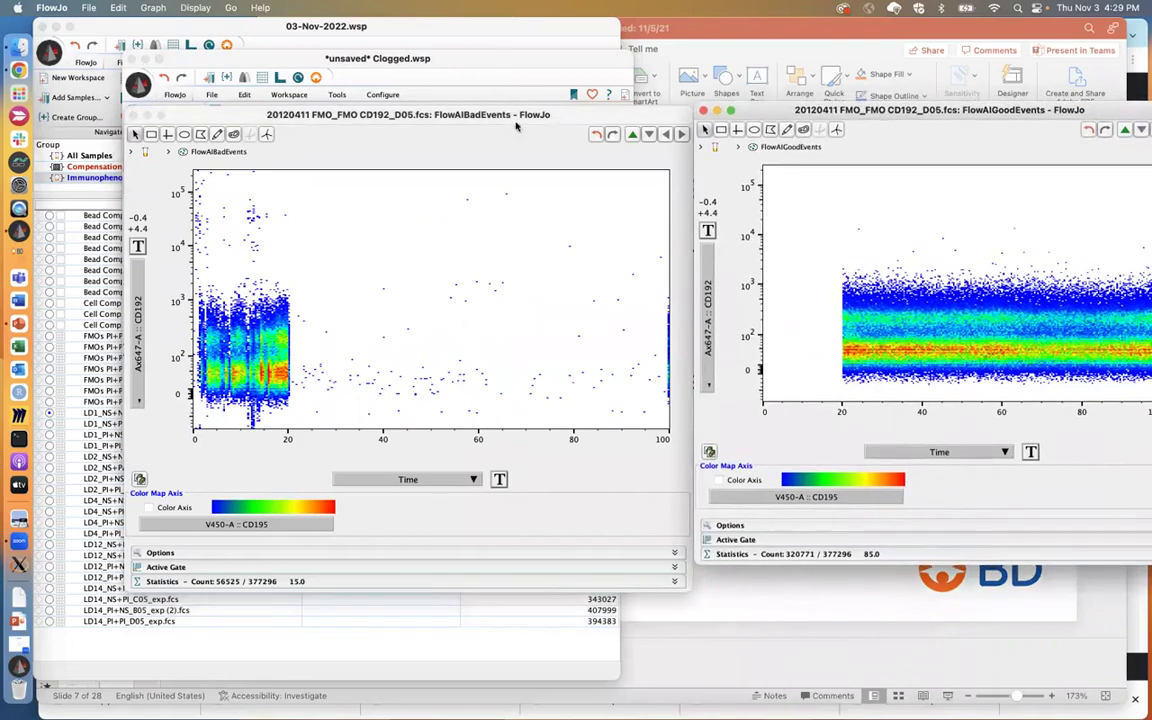
pyautogui.click(466, 111)
pyautogui.moveTo(466, 111); pyautogui.dragTo(389, 110)
pyautogui.moveTo(843, 111); pyautogui.dragTo(736, 111)
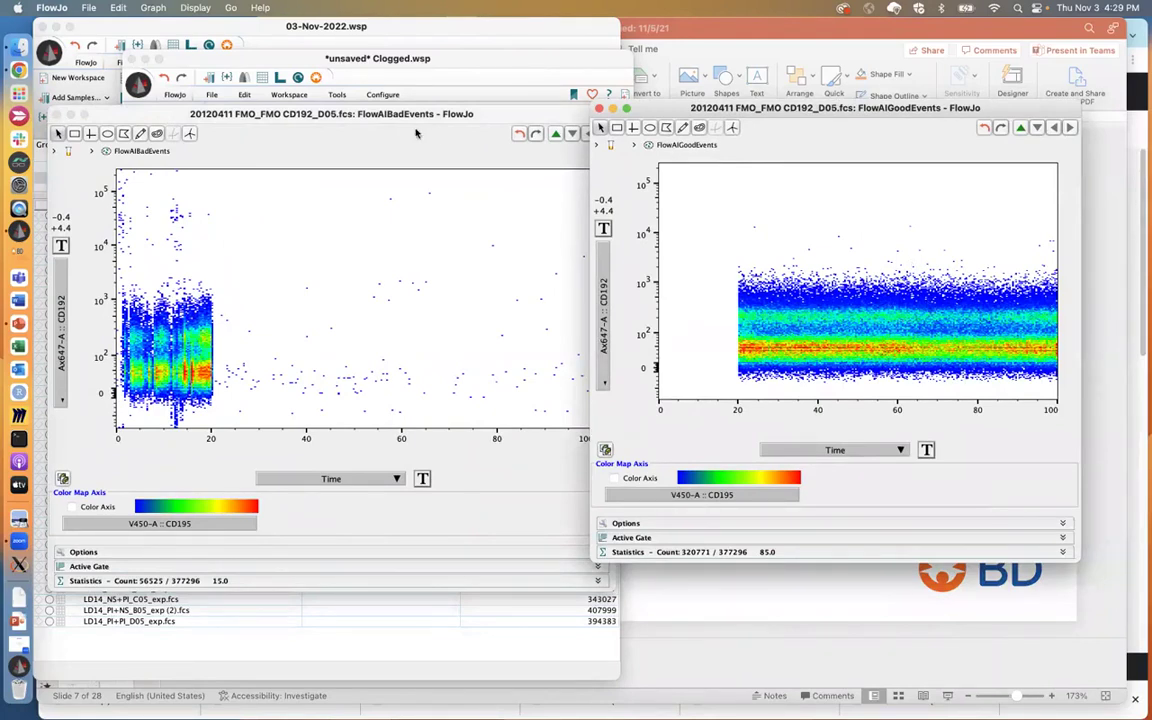
pyautogui.click(55, 113)
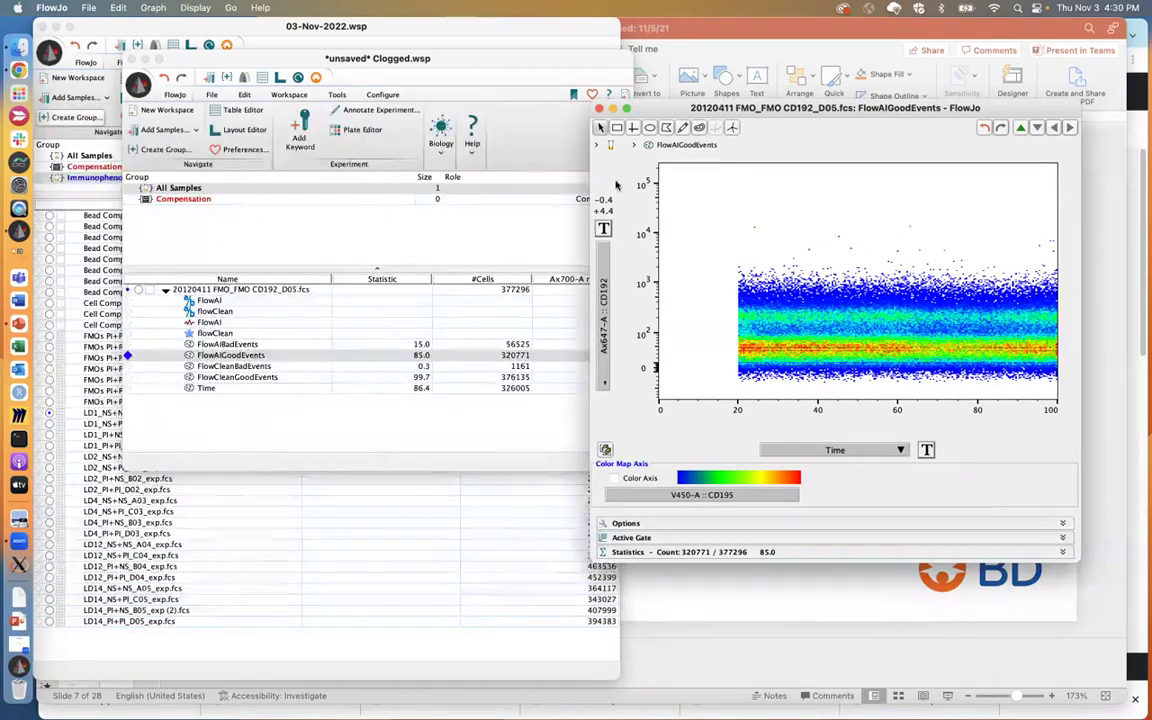
pyautogui.click(599, 109)
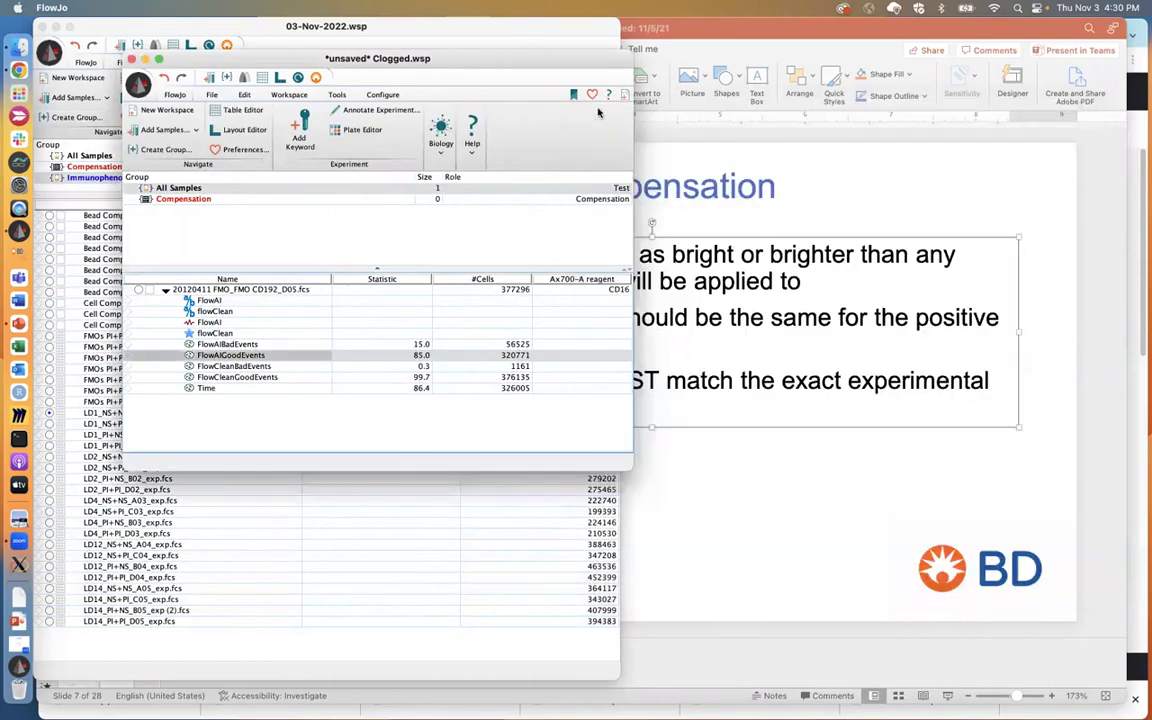
# - Select the FlowAI node and open the FlowJo Exchange plugin website from the workspace's plugin list
pyautogui.click(210, 323)
pyautogui.click(292, 94)
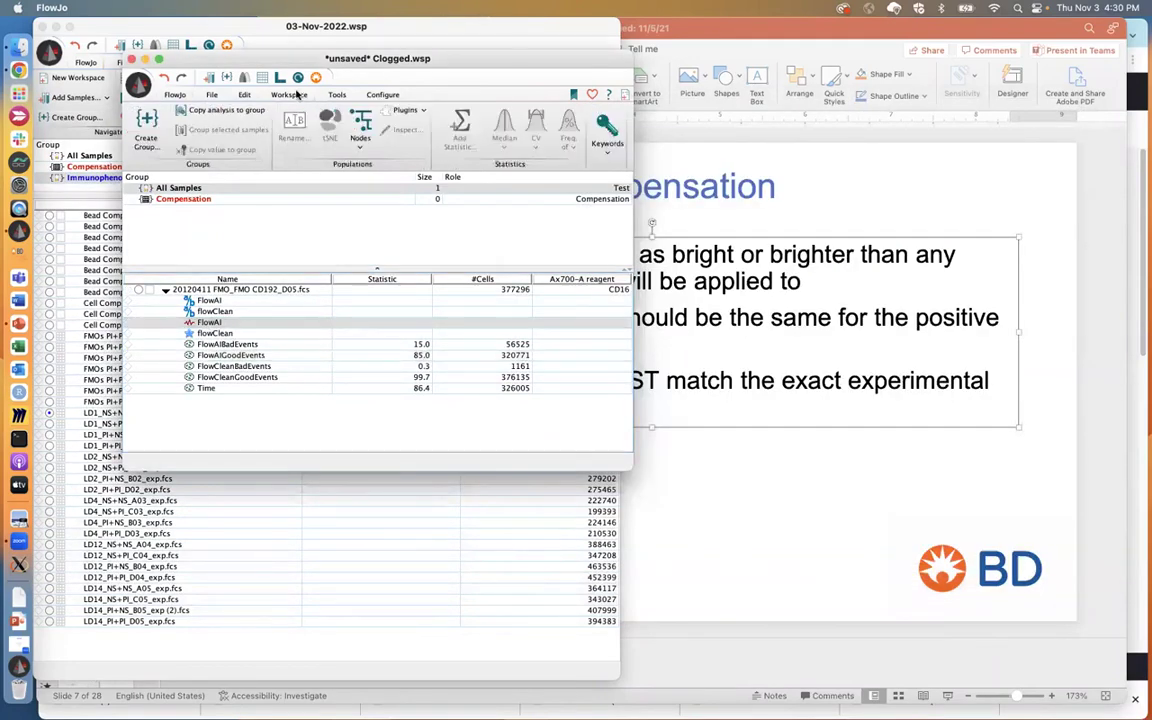
pyautogui.click(405, 110)
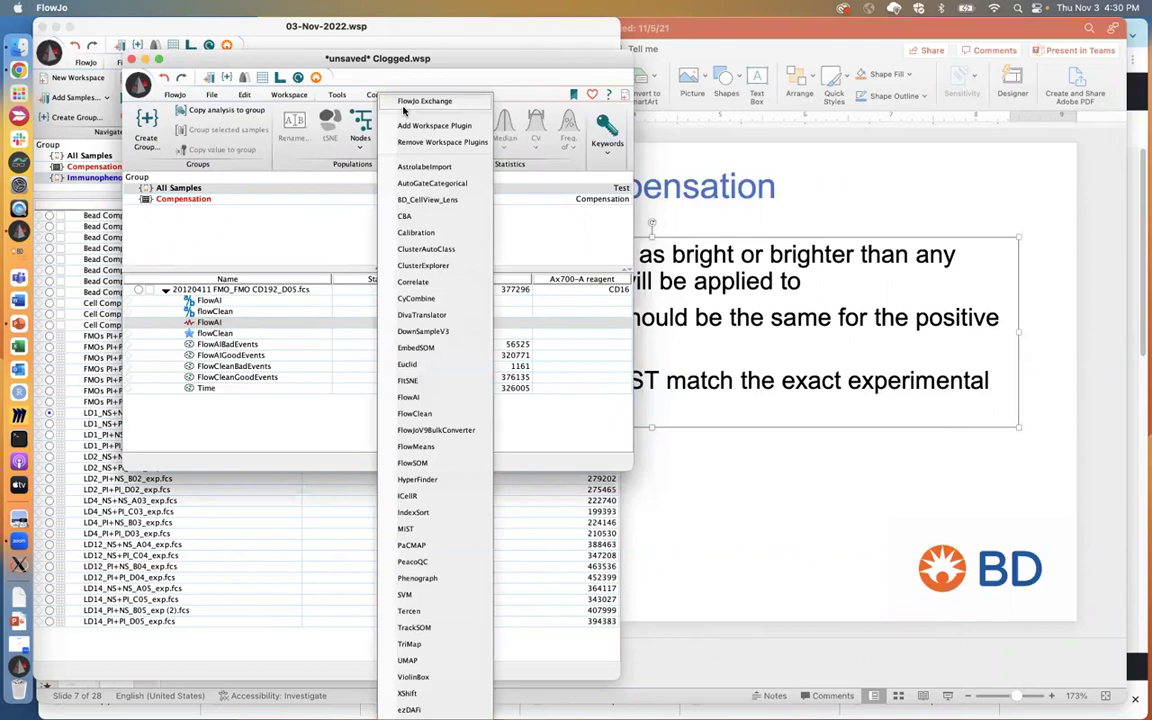
pyautogui.click(420, 102)
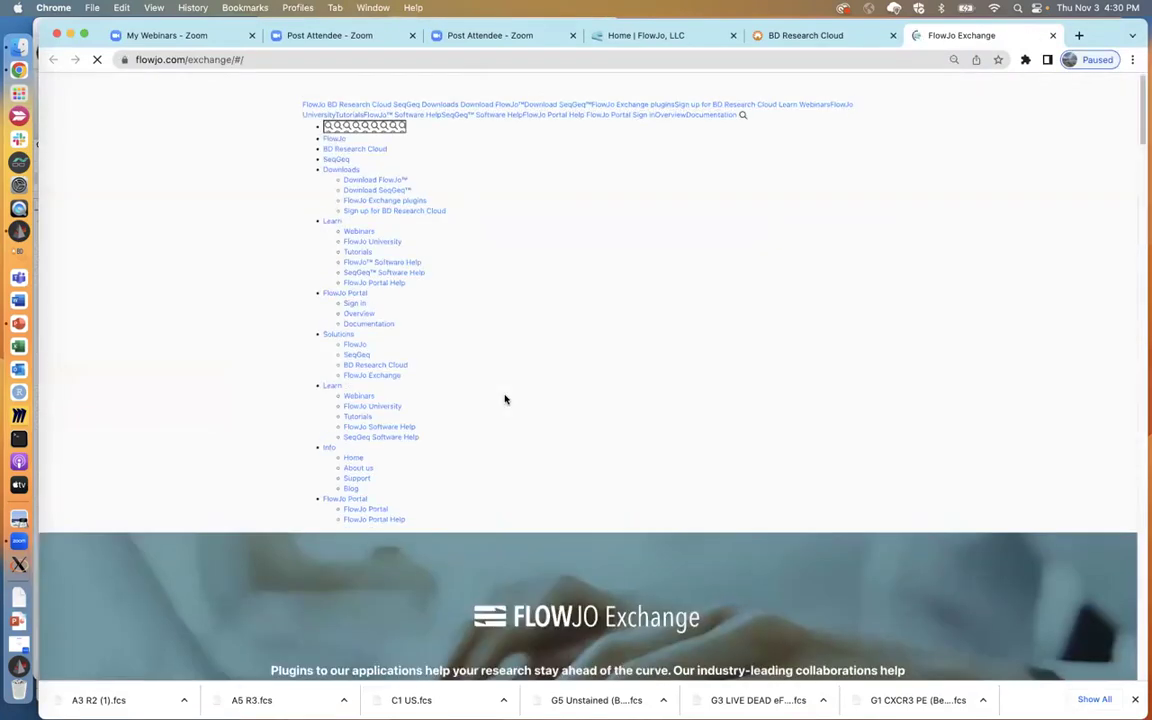
# - Browse the FlowJo Exchange plugin catalogue from FlowAI down to PeacoQC, and return to the start of the page
pyautogui.scroll(-5, 505, 399)
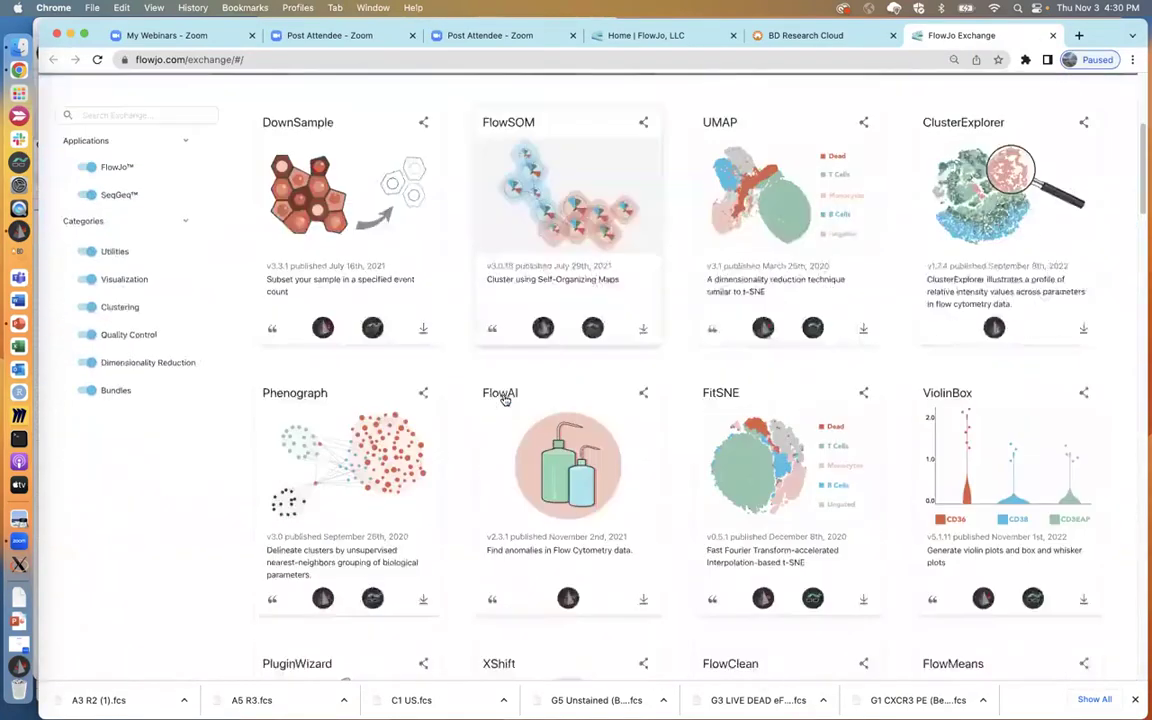
pyautogui.scroll(-2, 505, 399)
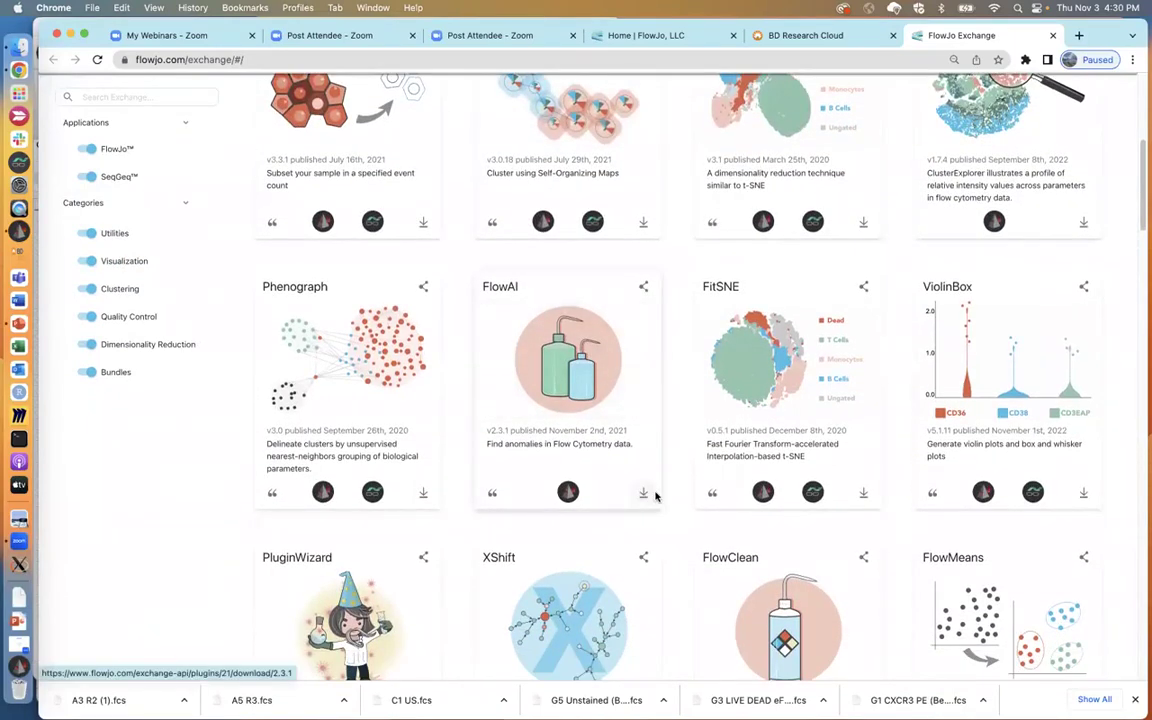
pyautogui.scroll(-7, 650, 496)
pyautogui.scroll(-10, 656, 496)
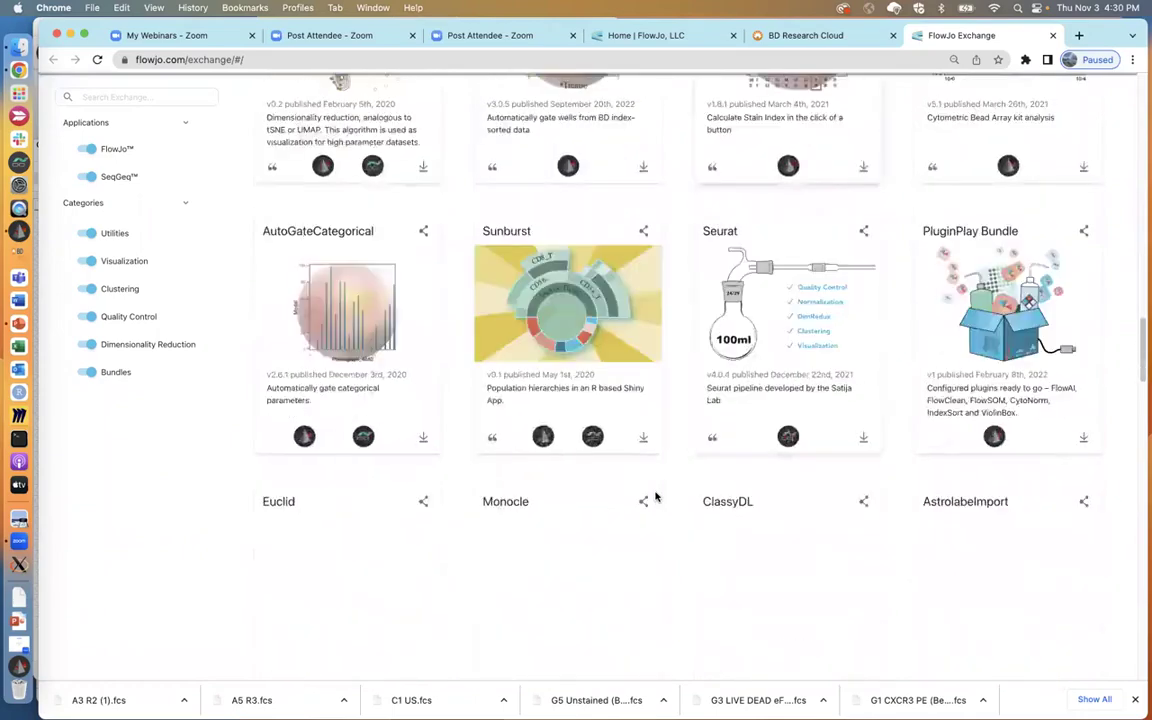
pyautogui.scroll(-6, 702, 530)
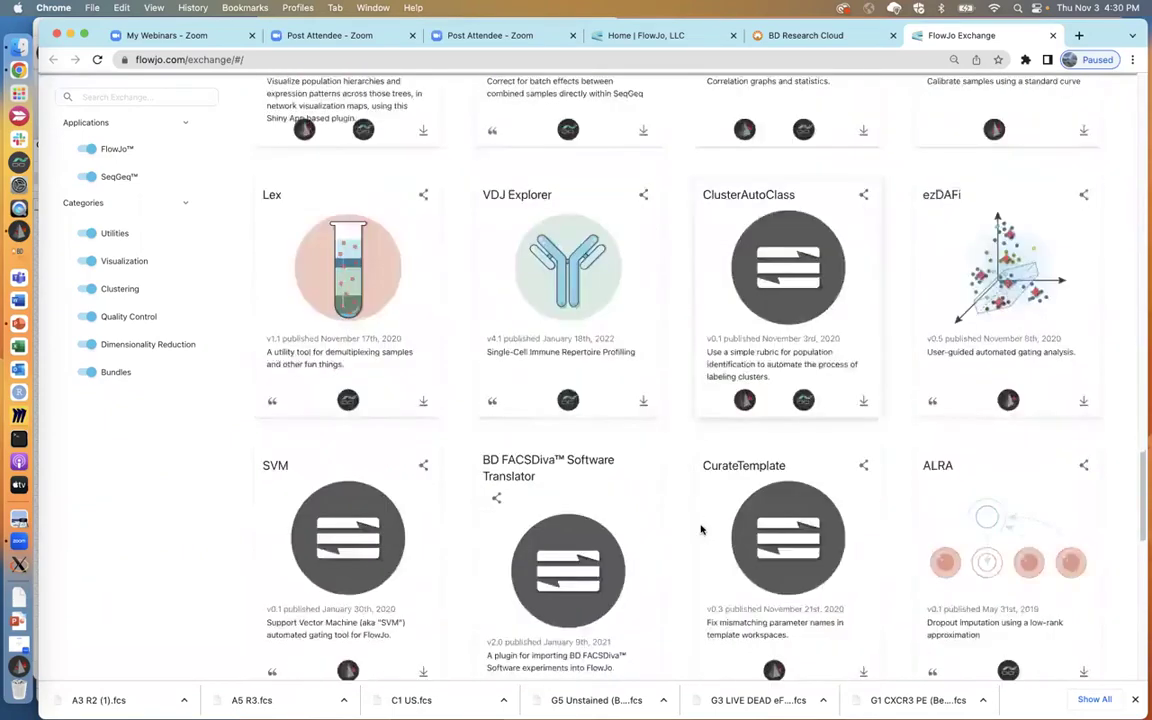
pyautogui.scroll(-2, 702, 530)
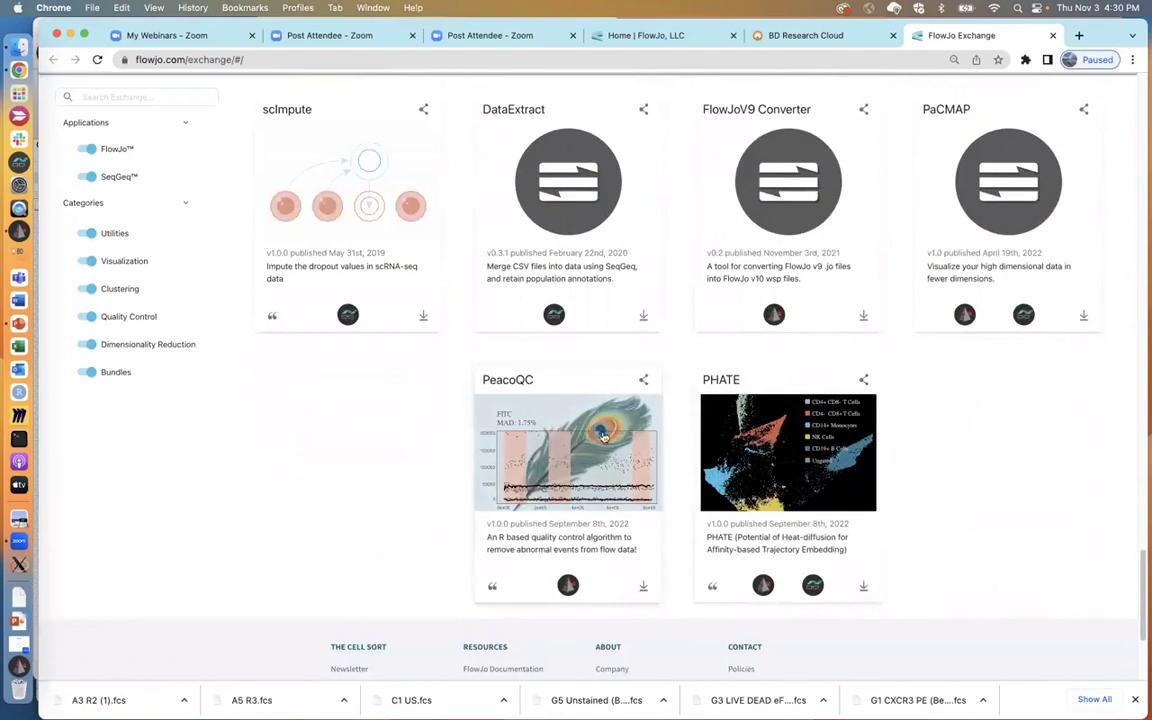
pyautogui.click(644, 588)
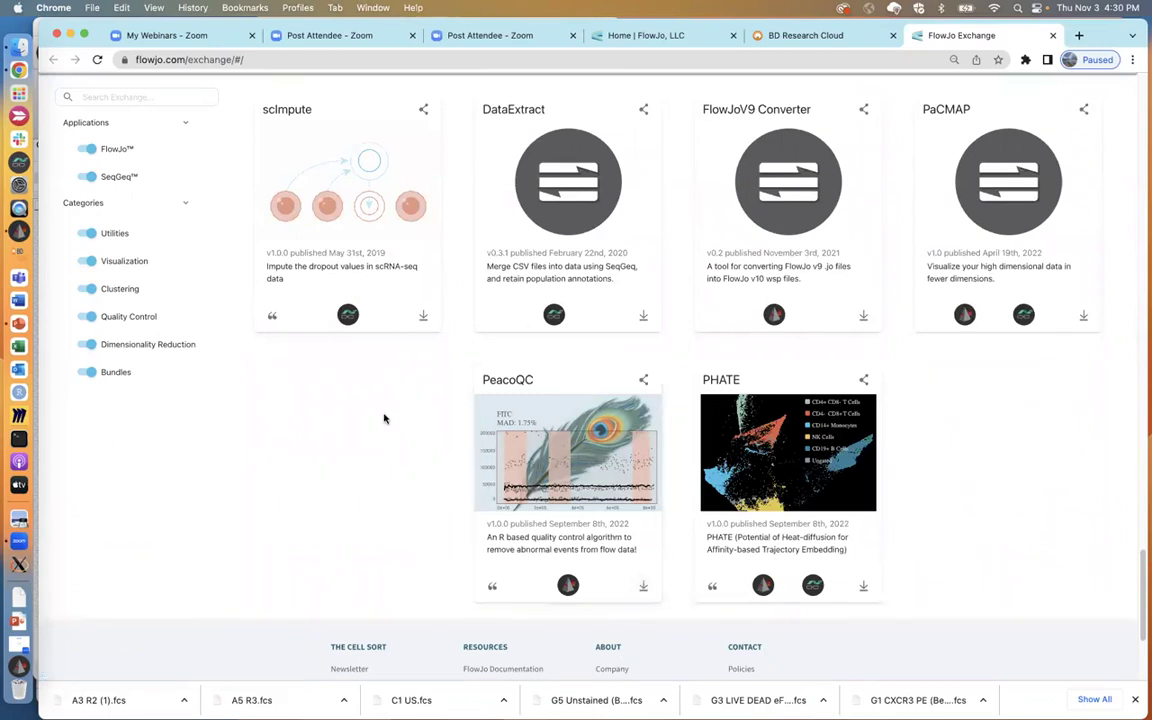
pyautogui.scroll(1, 384, 418)
pyautogui.scroll(20, 384, 418)
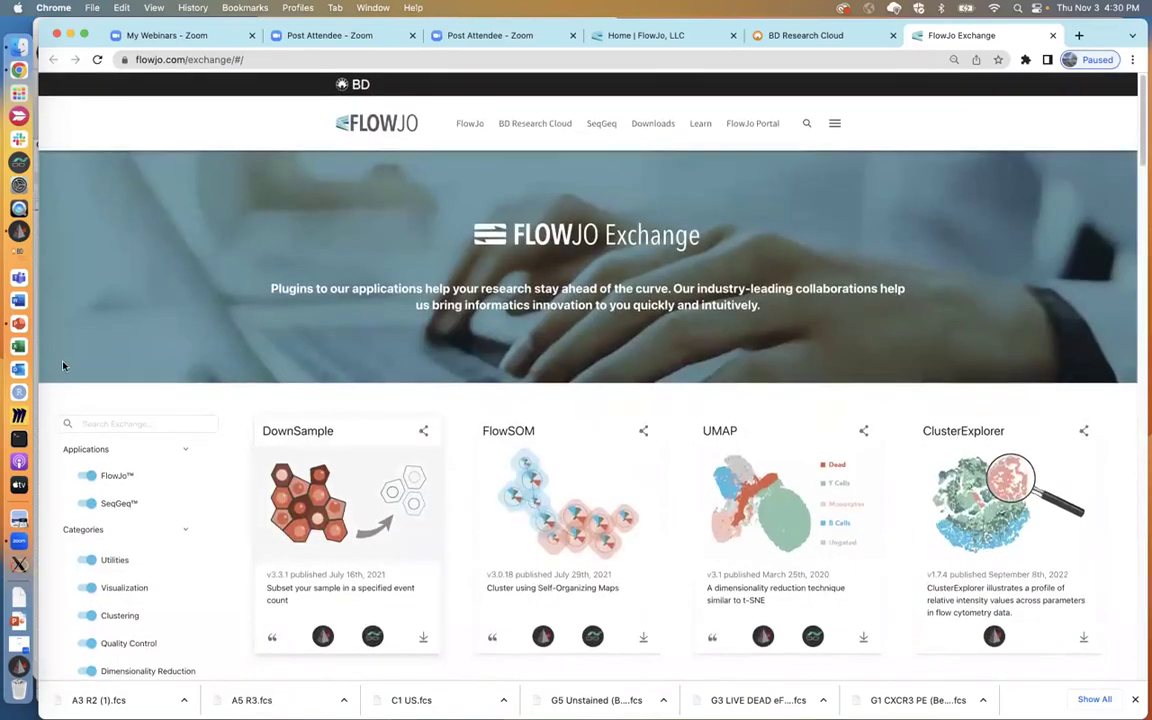
# - Switch to FlowJo, minimize the Clogged.wsp workspace, and select the LD1_NS+NS_A01_exp.fcs sample in the 03-Nov-2022 workspace
pyautogui.click(19, 231)
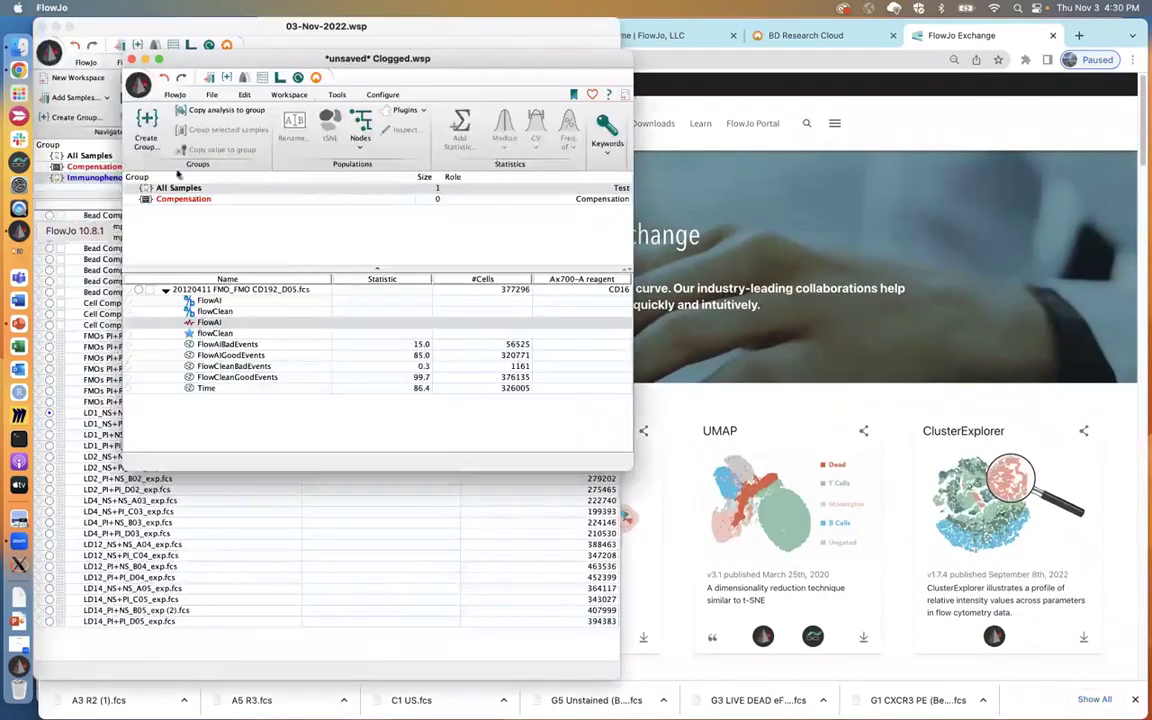
pyautogui.click(145, 61)
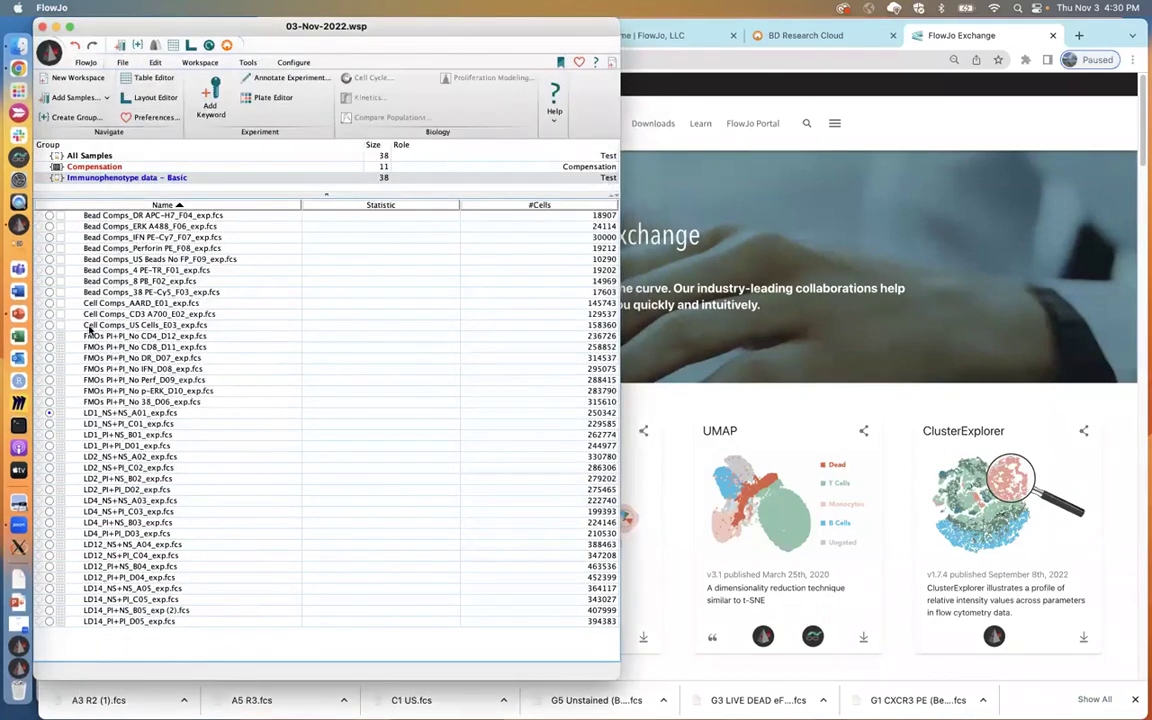
pyautogui.click(106, 414)
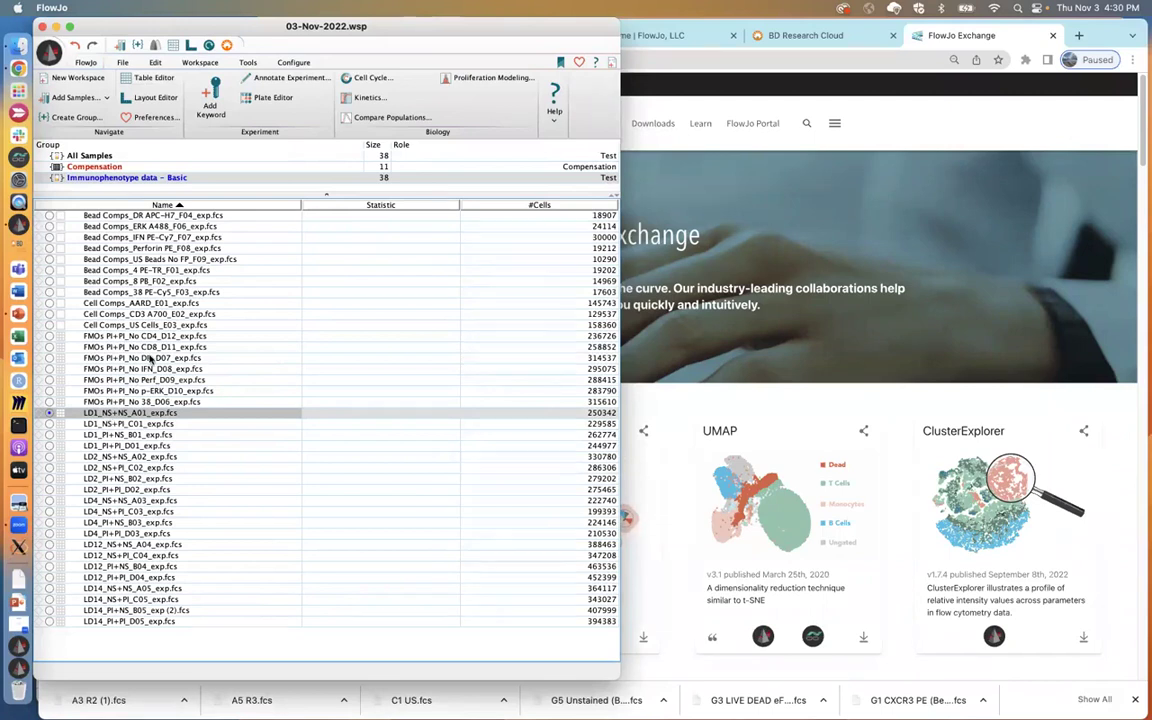
# - Open the plot of FMOs PI+PI_No CD4_D12_exp.fcs and examine how its X-axis parameters are labelled, including AARD-A
pyautogui.click(129, 337)
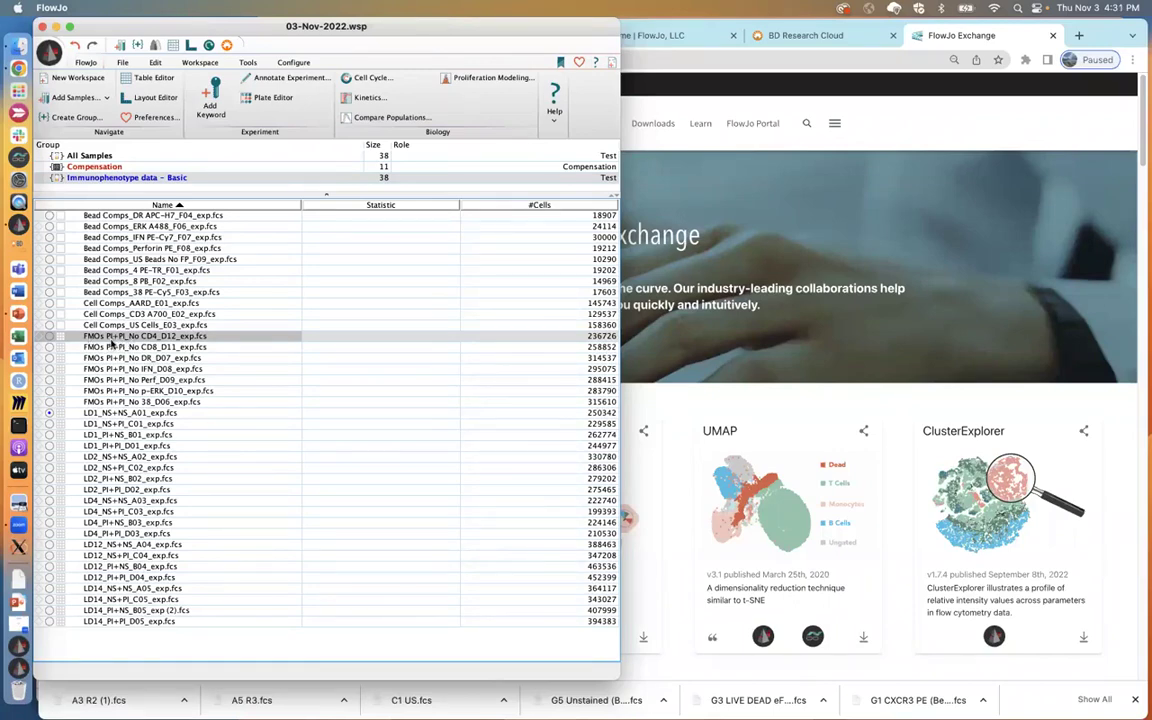
pyautogui.doubleClick(109, 338)
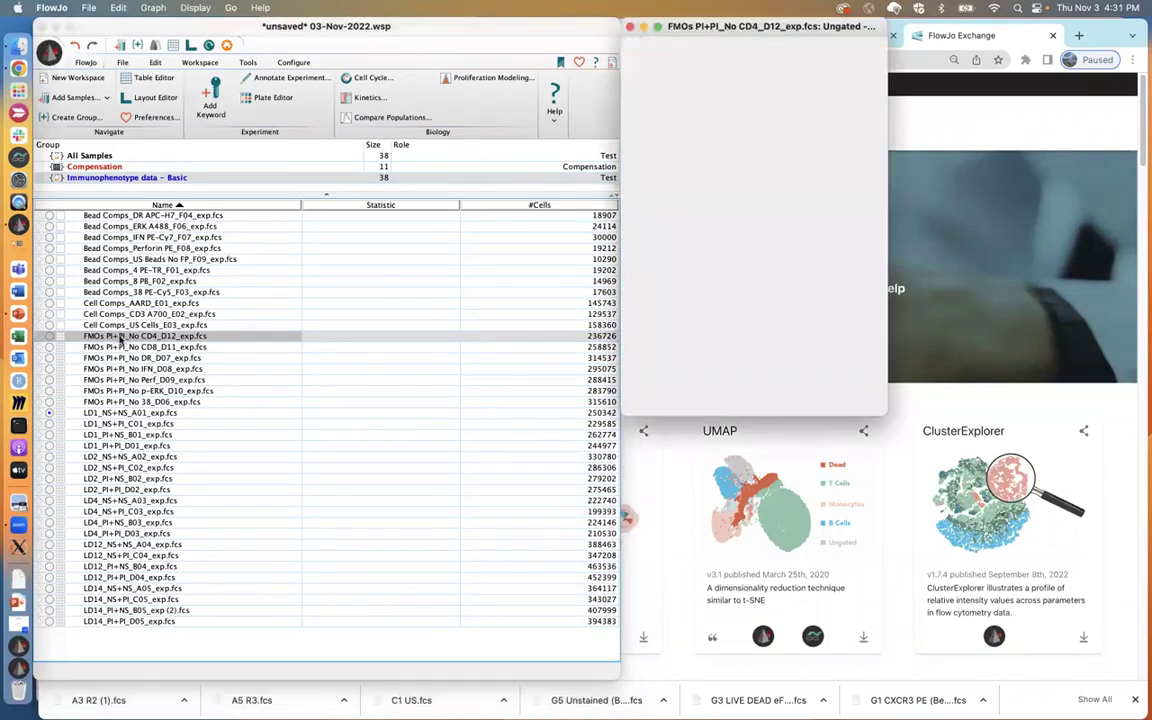
pyautogui.click(755, 303)
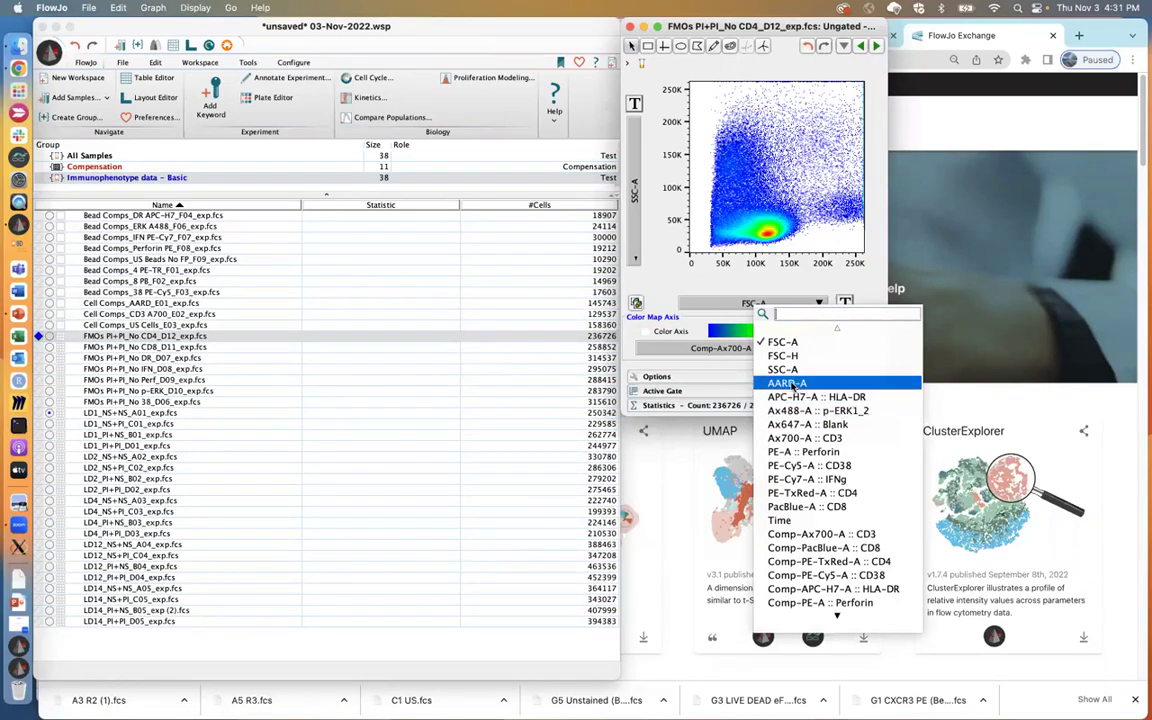
pyautogui.scroll(-3, 817, 590)
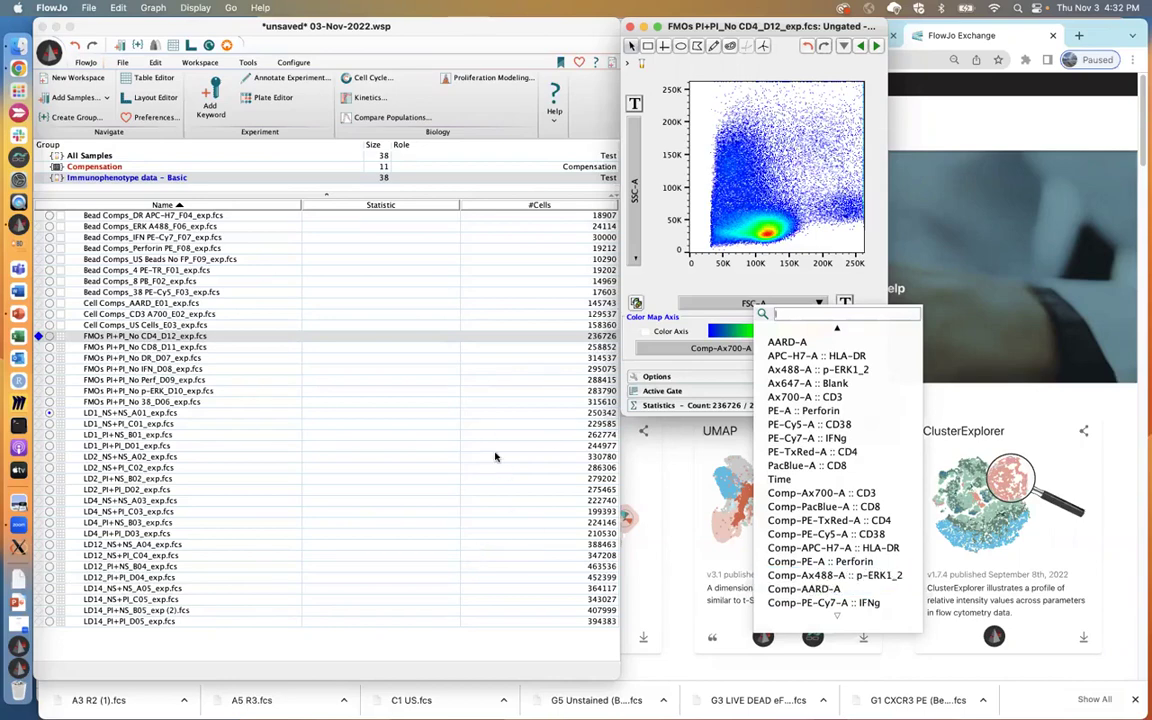
pyautogui.click(500, 353)
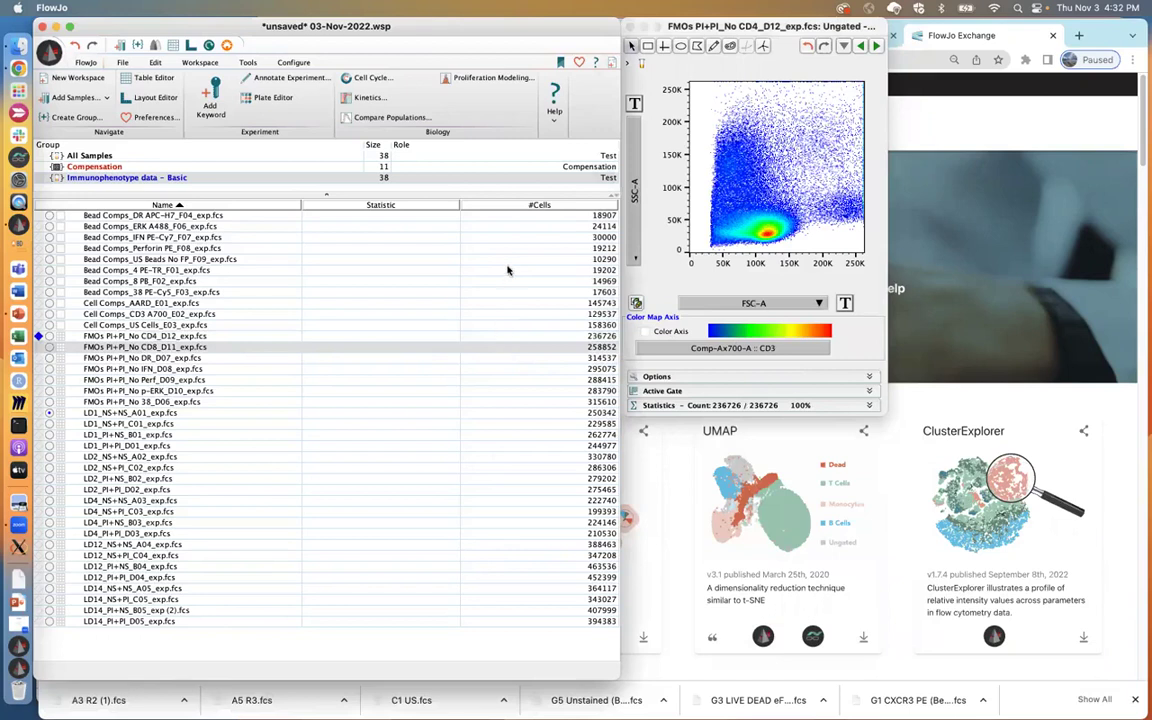
# - Select the All Samples group and add an AARD-A reagent column to the workspace's displayed columns
pyautogui.click(92, 156)
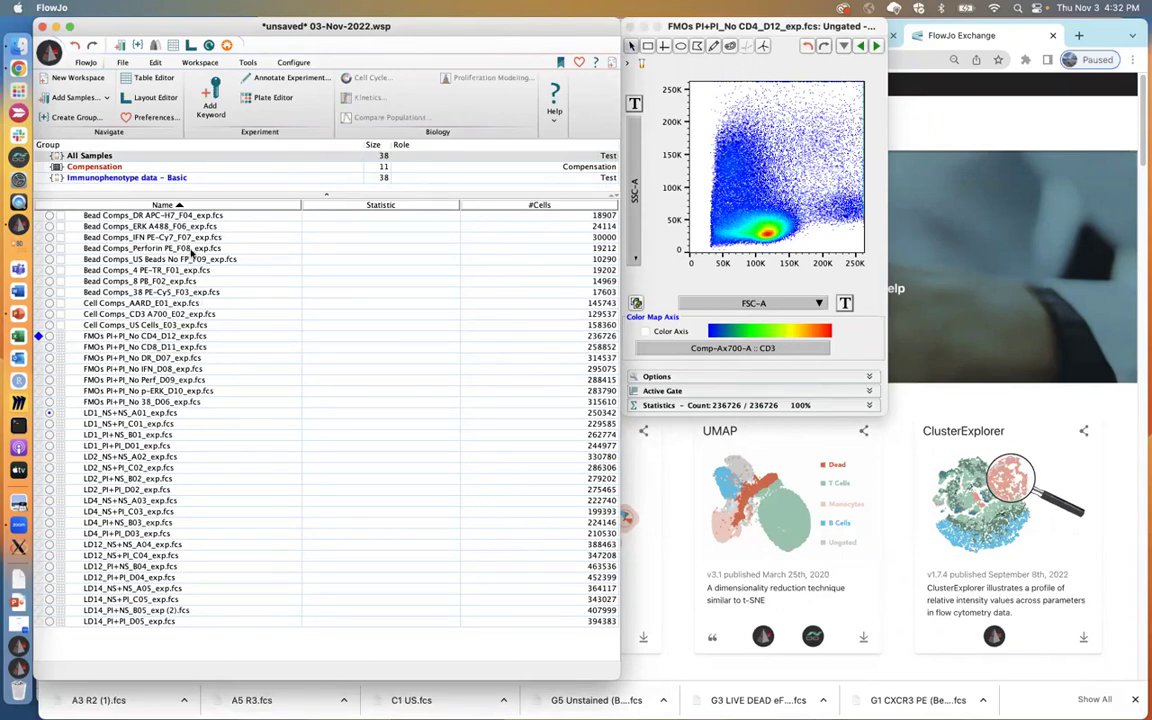
pyautogui.click(289, 63)
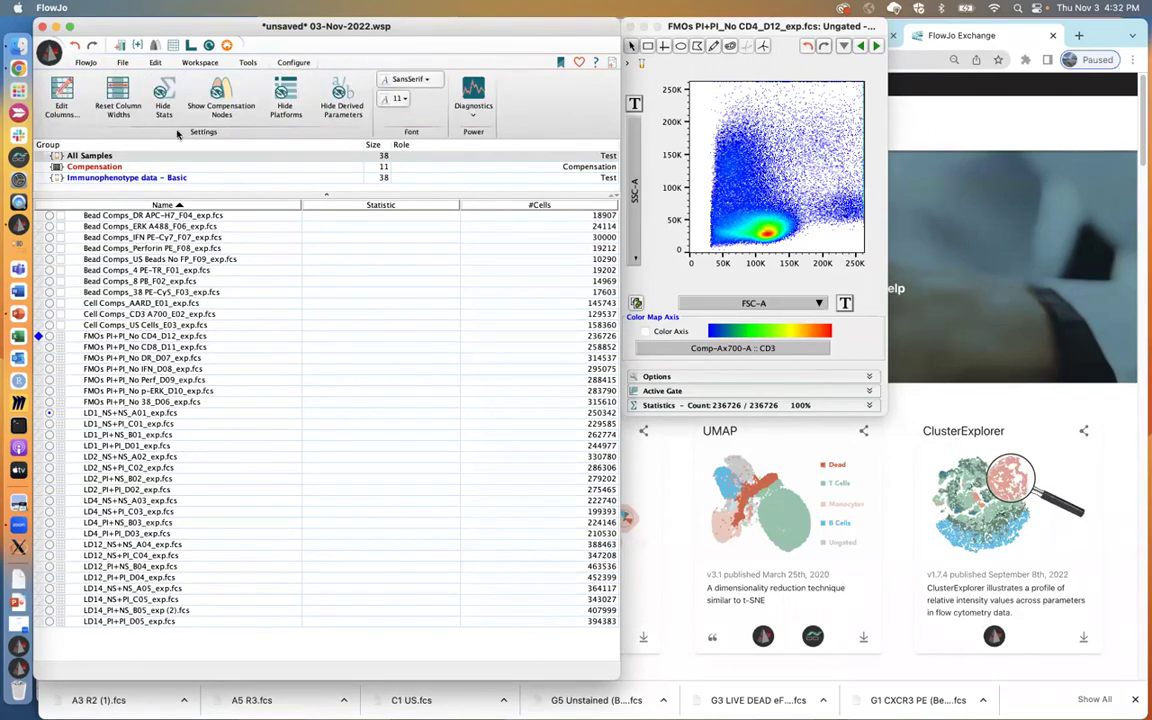
pyautogui.click(61, 102)
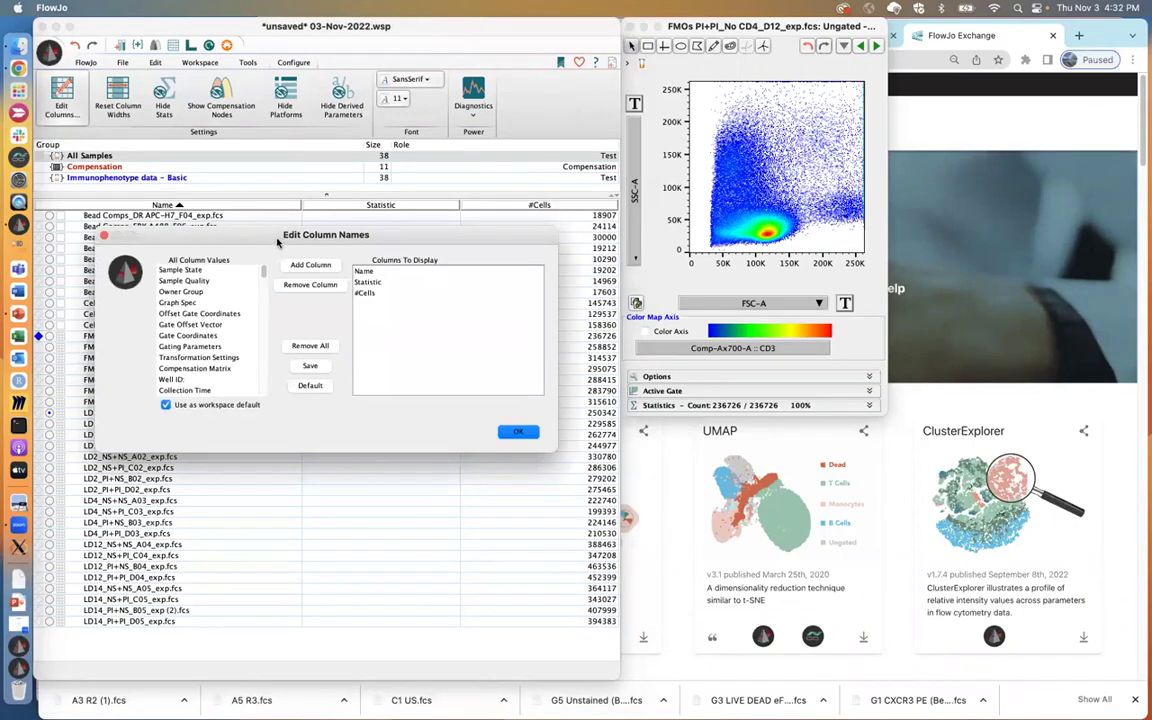
pyautogui.moveTo(280, 236); pyautogui.dragTo(390, 204)
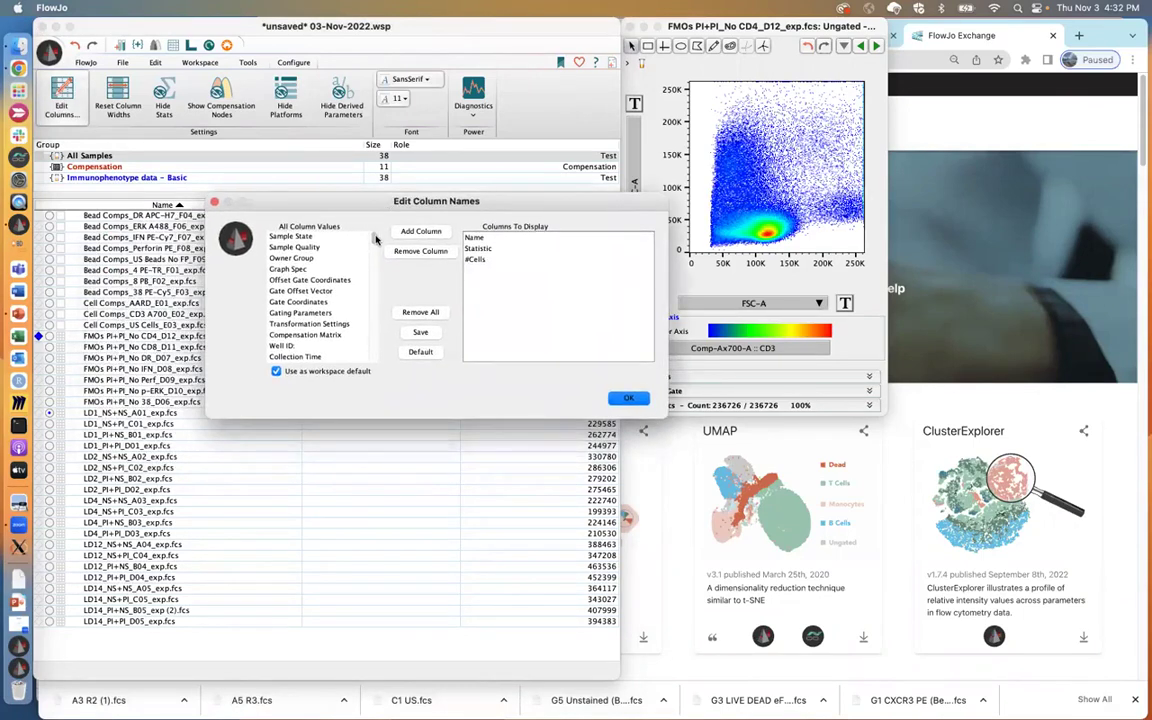
pyautogui.scroll(-10, 373, 238)
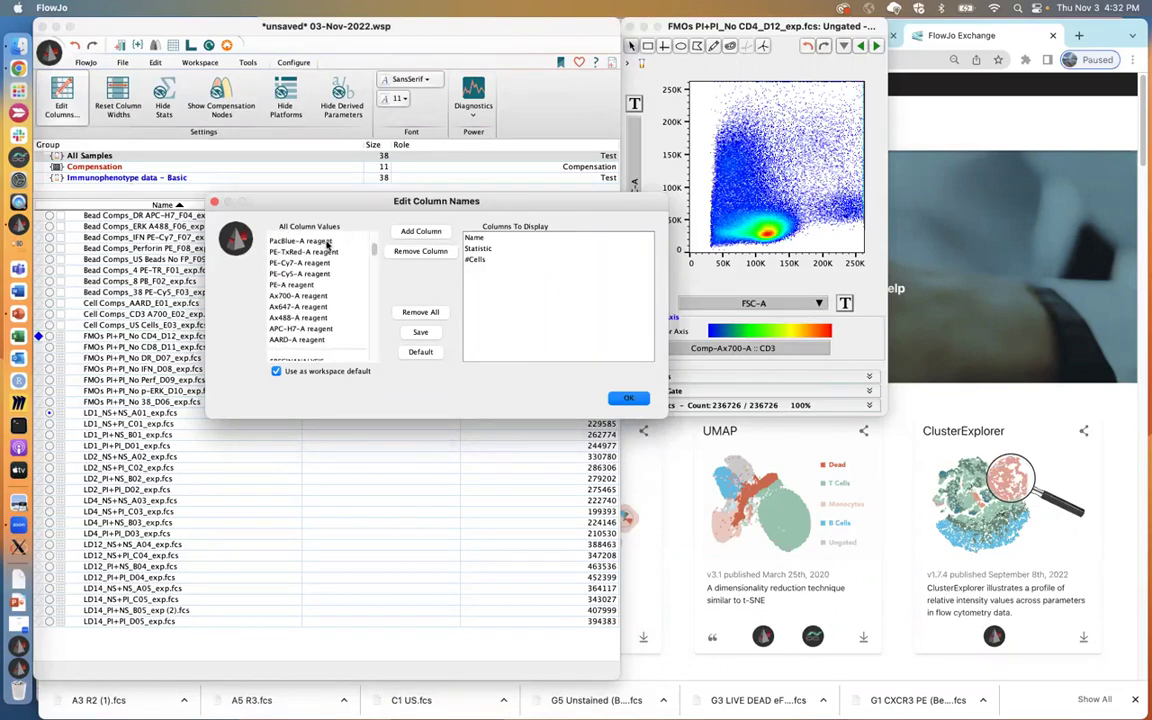
pyautogui.moveTo(327, 244); pyautogui.dragTo(292, 343)
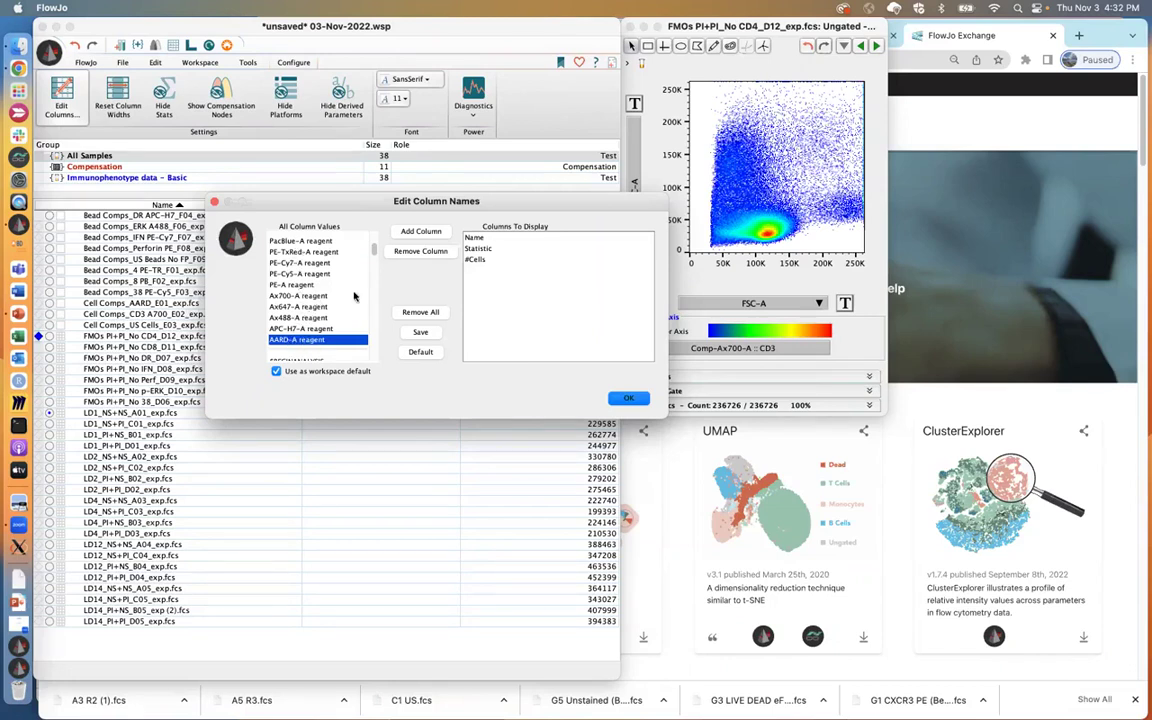
pyautogui.click(428, 232)
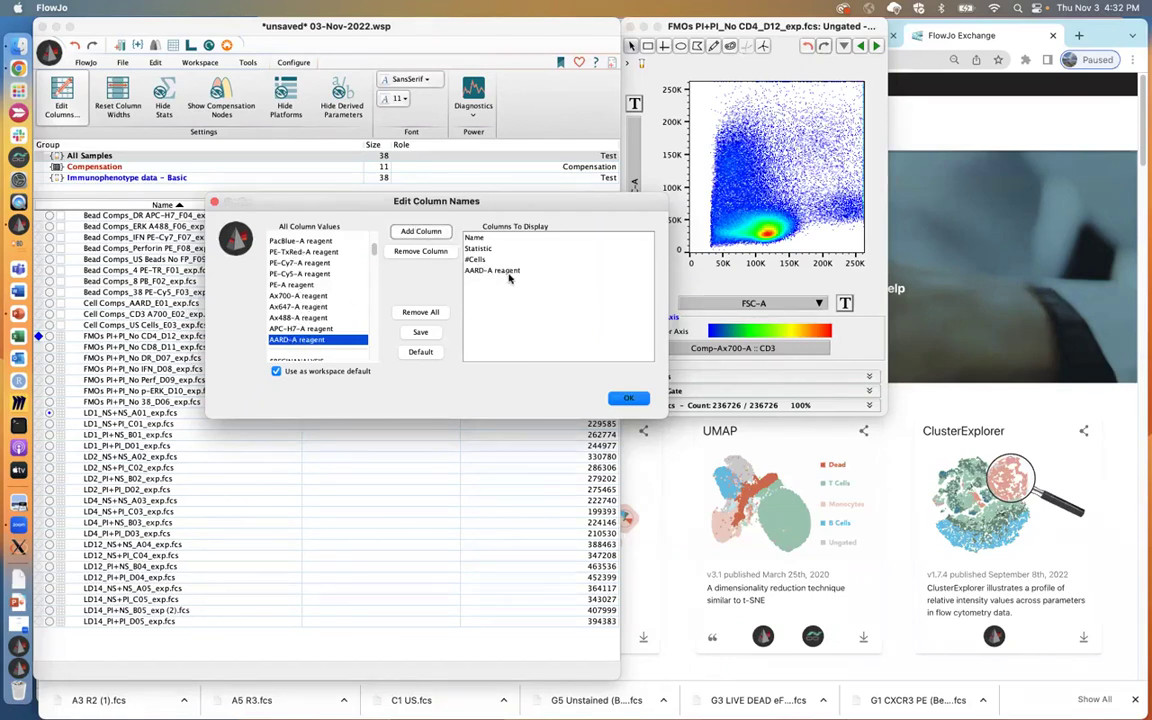
pyautogui.click(629, 399)
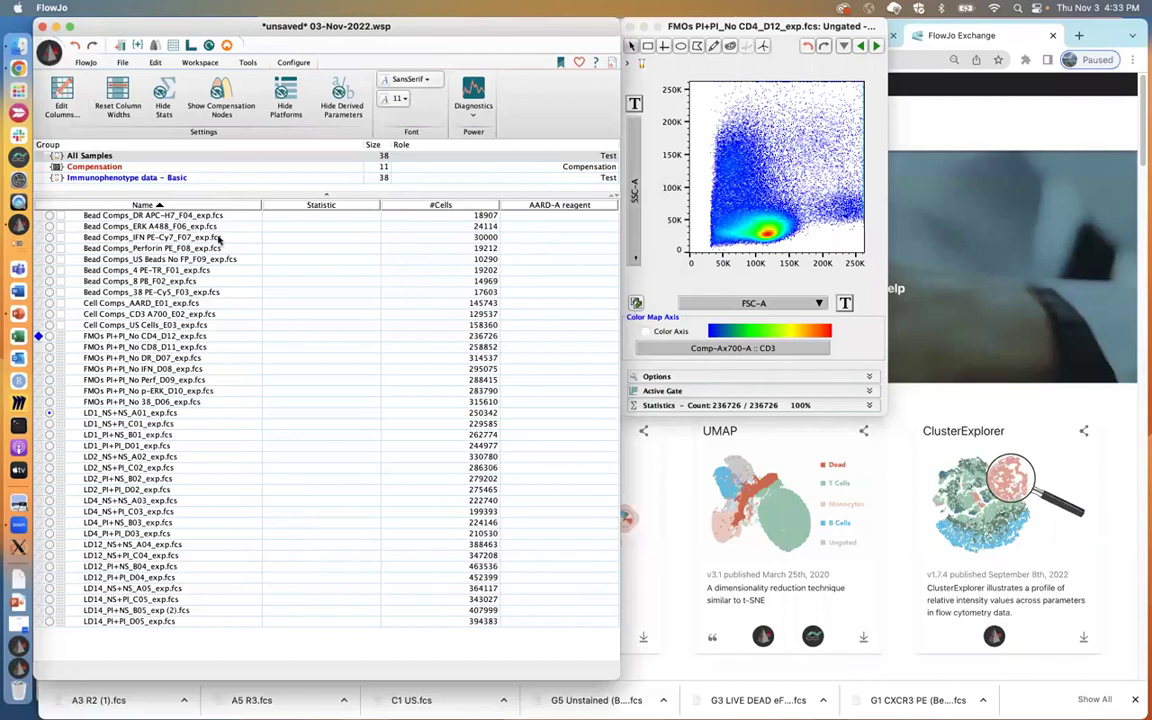
# - Enter Viability as the AARD-A reagent of the Bead Comps_DR APC-H7_F04_exp.fcs sample
pyautogui.click(542, 217)
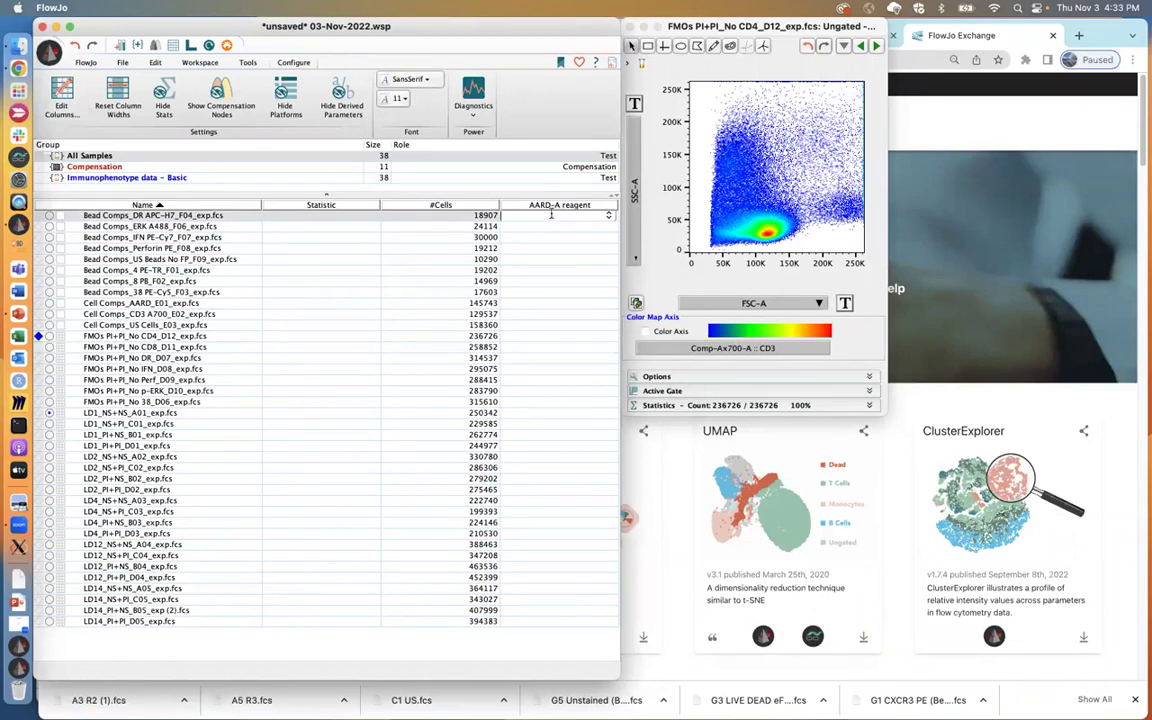
pyautogui.write('Viability')
pyautogui.press('Return')
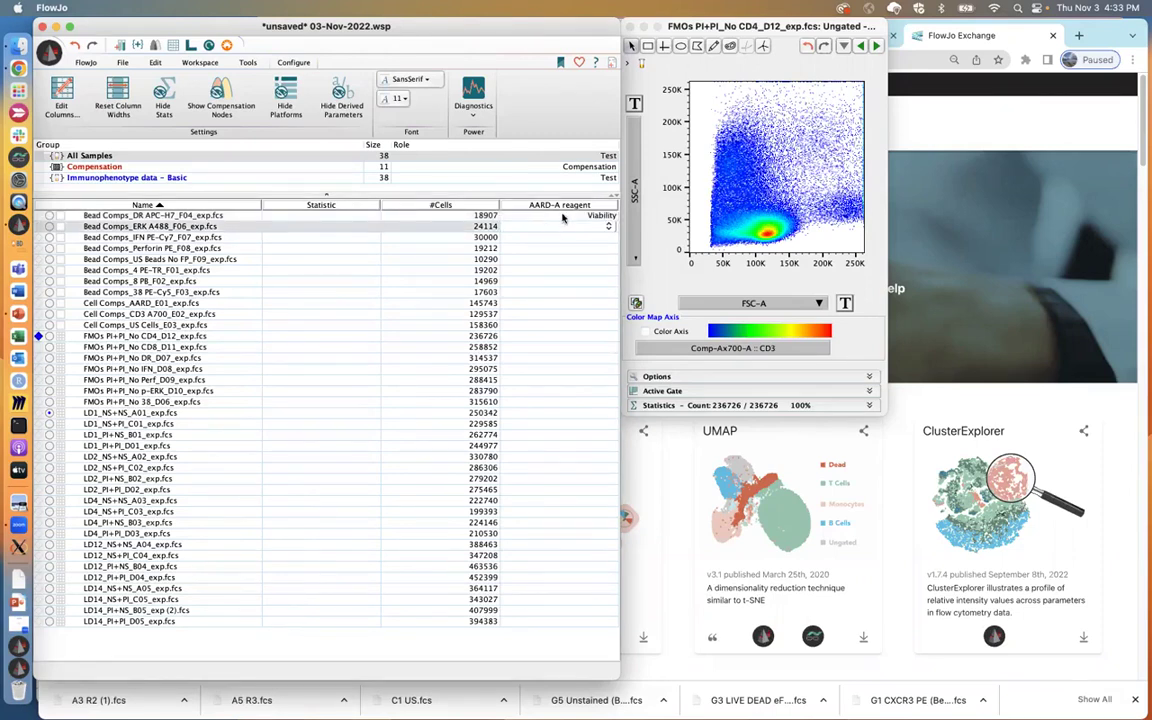
# - Copy the Viability keyword value from the first sample's AARD-A reagent cell to the whole group
pyautogui.doubleClick(562, 214)
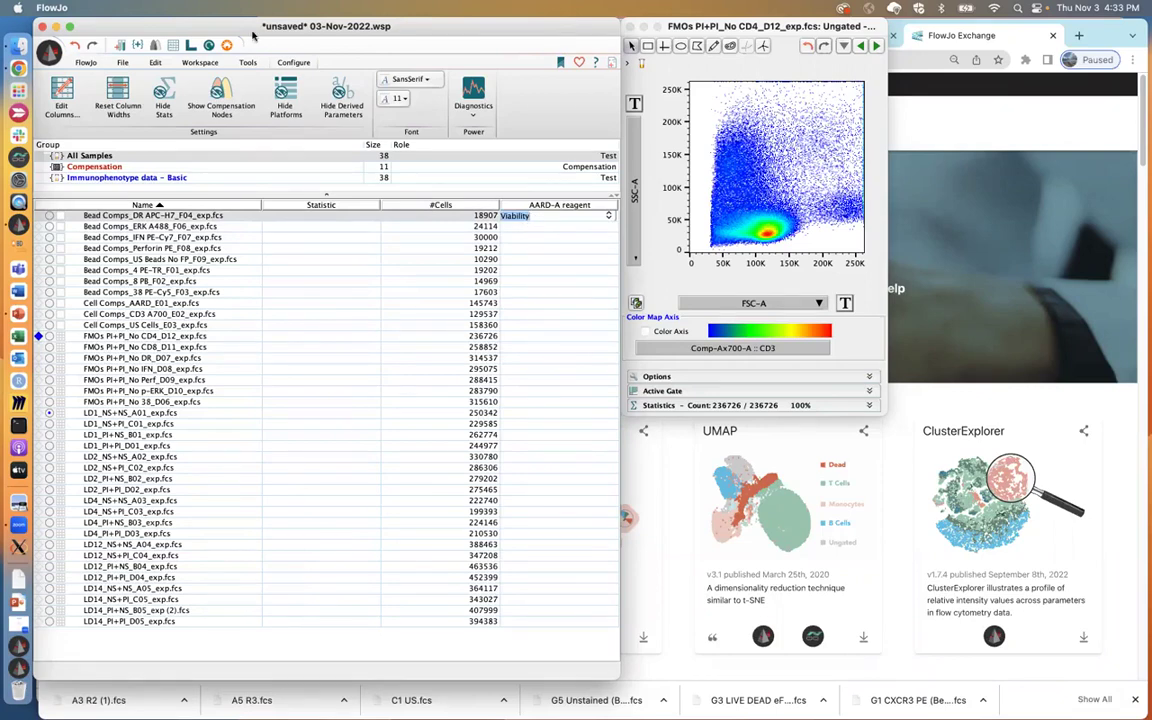
pyautogui.click(200, 63)
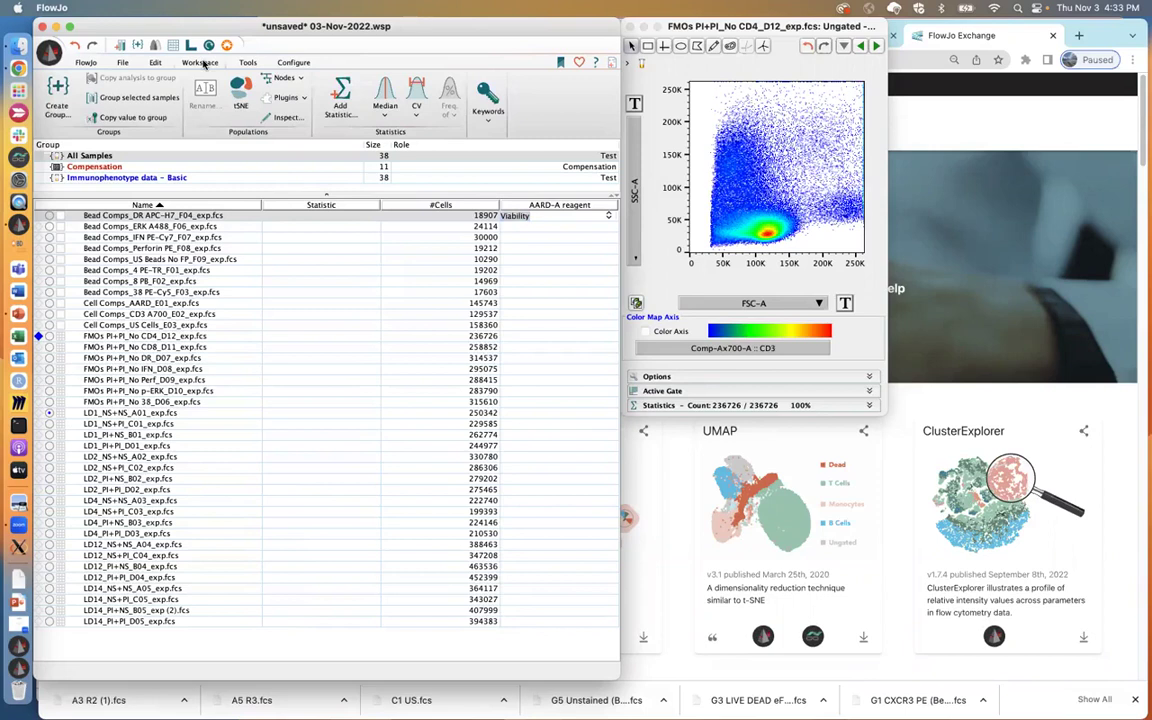
pyautogui.click(488, 122)
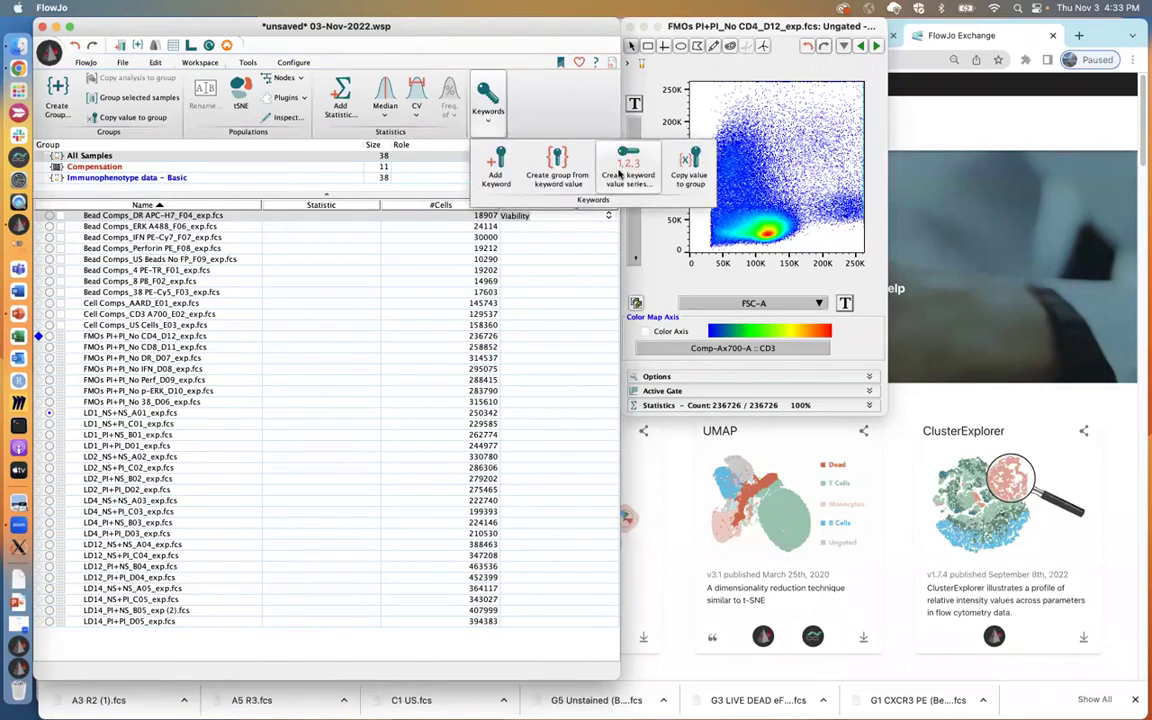
pyautogui.click(688, 181)
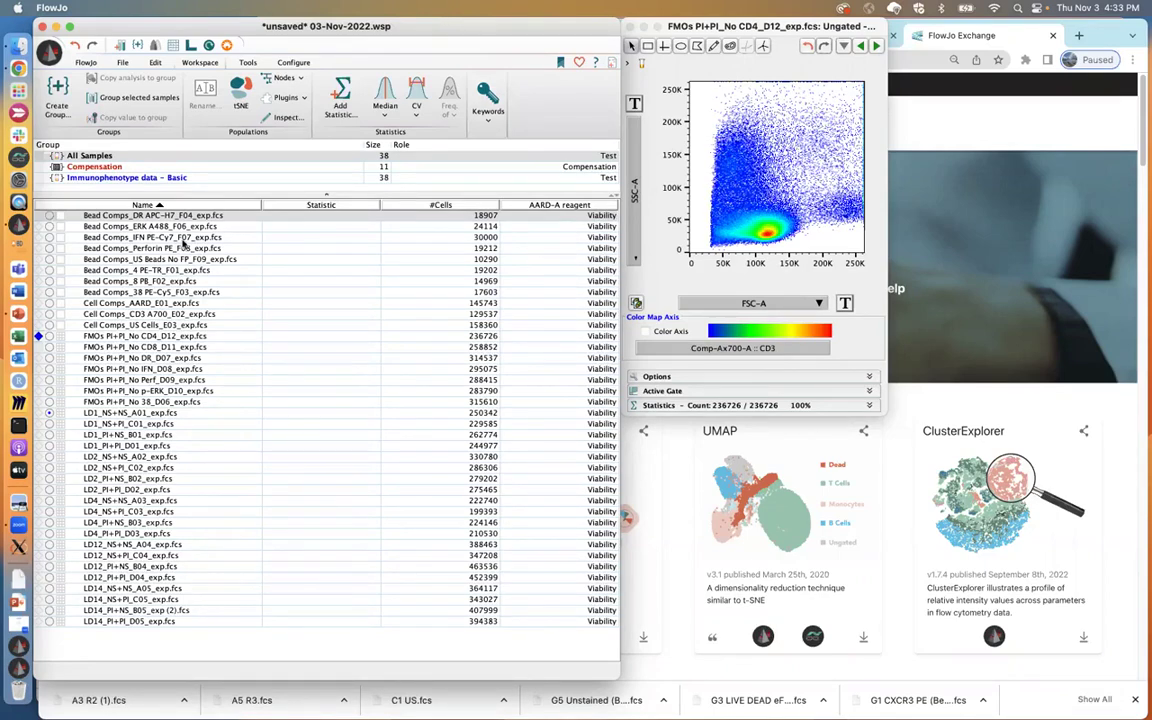
# - Open the Bead Comps_IFN PE-Cy7_F07 and LD1_PI+NS_B01 plots and check the AARD-A label among their X-axis parameters
pyautogui.doubleClick(150, 237)
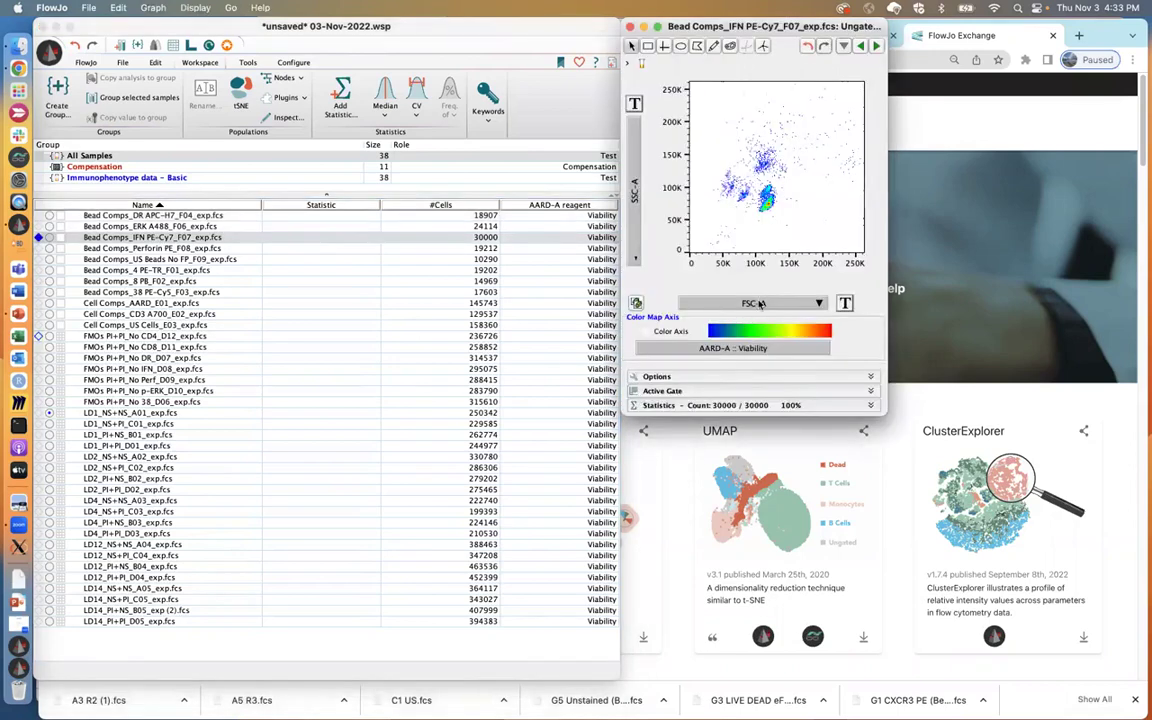
pyautogui.click(760, 304)
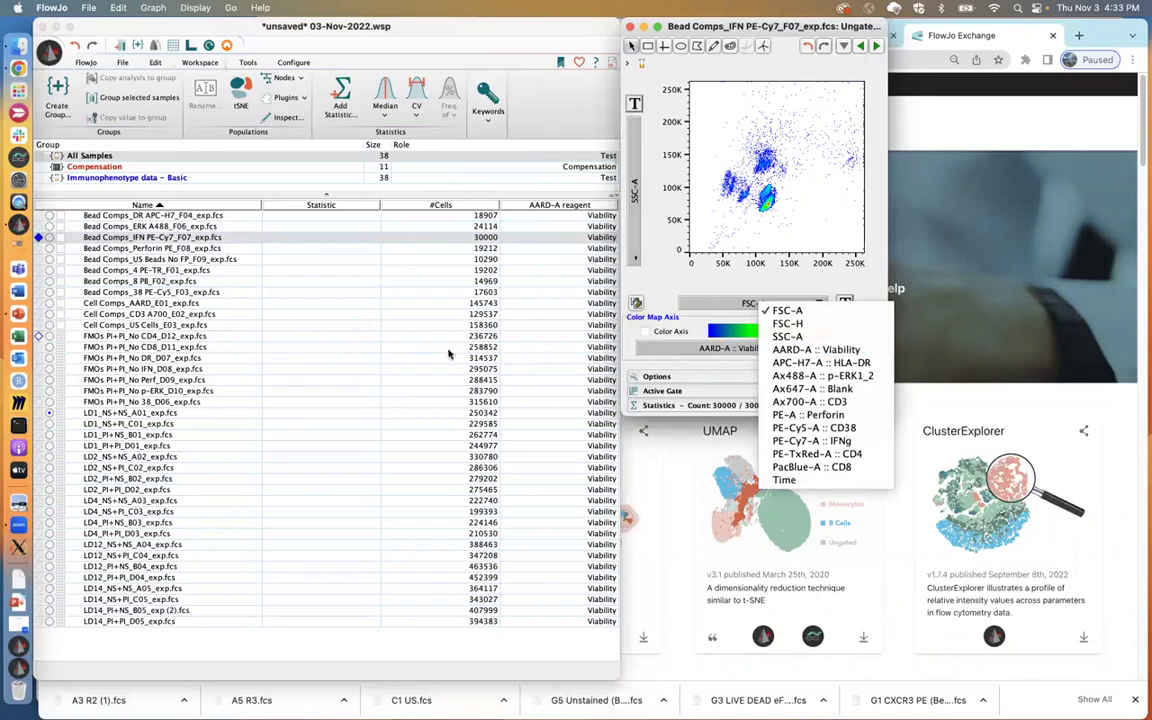
pyautogui.doubleClick(286, 439)
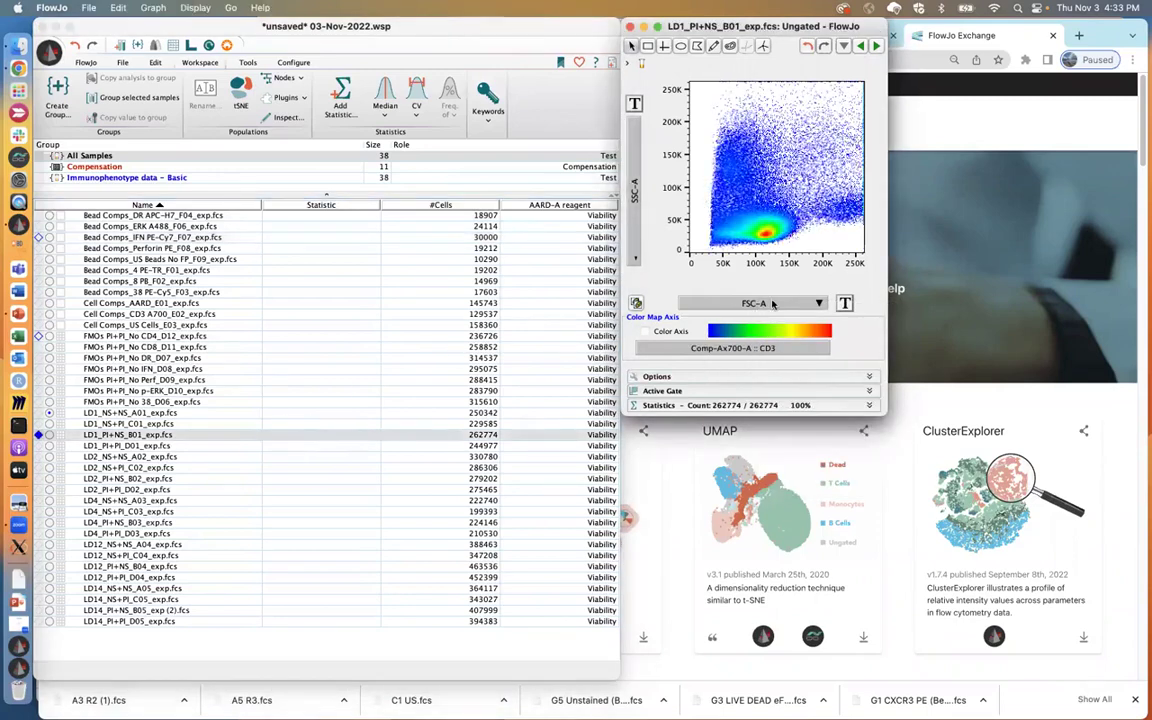
pyautogui.click(772, 304)
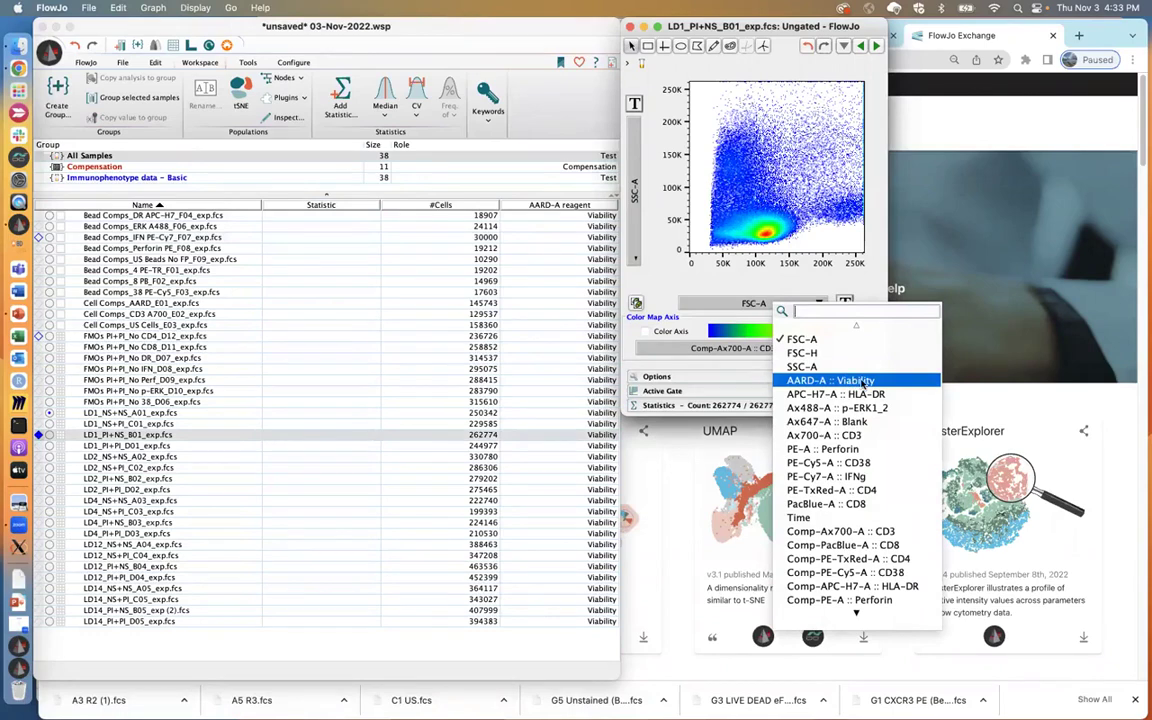
pyautogui.scroll(-3, 880, 590)
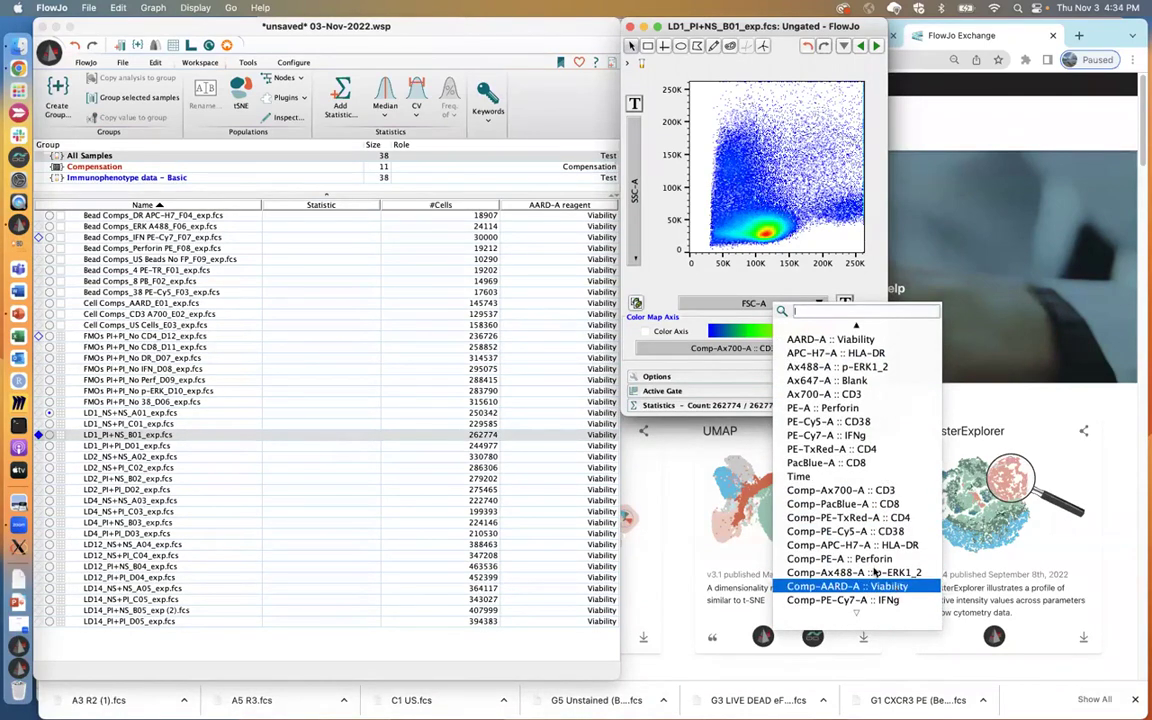
pyautogui.moveTo(715, 30); pyautogui.dragTo(719, 77)
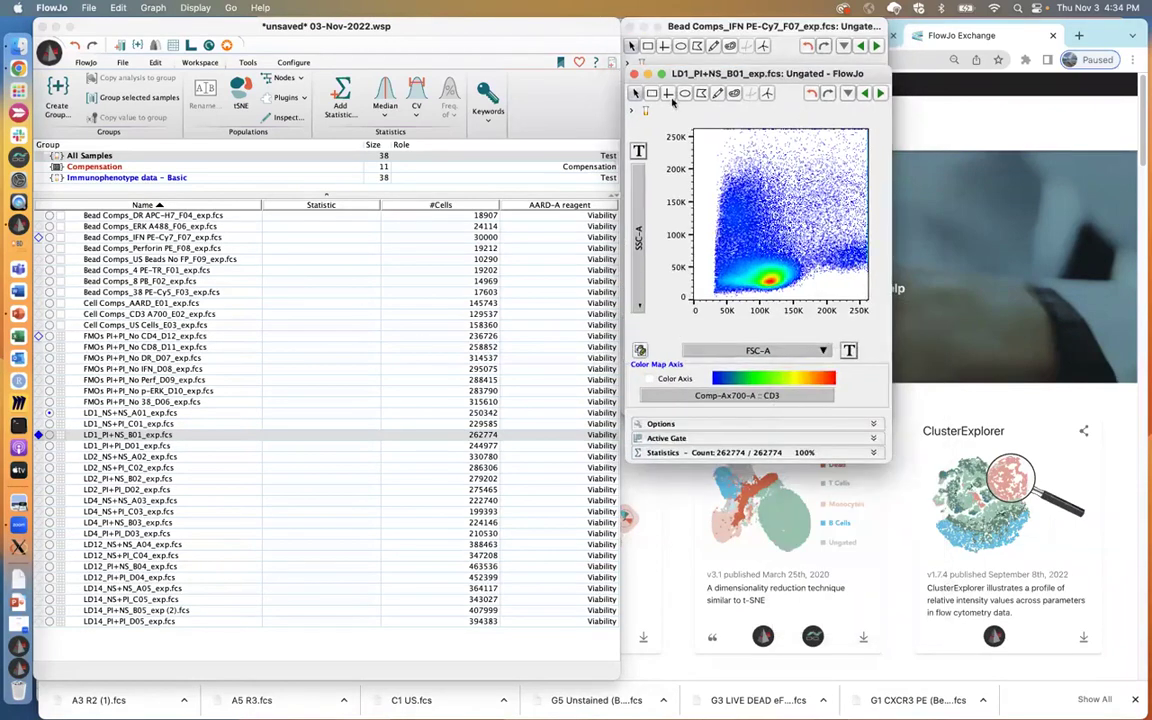
# - Close the LD1_PI+NS_B01 and Bead Comps_IFN PE-Cy7_F07 plots
pyautogui.click(633, 76)
pyautogui.moveTo(630, 28); pyautogui.dragTo(629, 77)
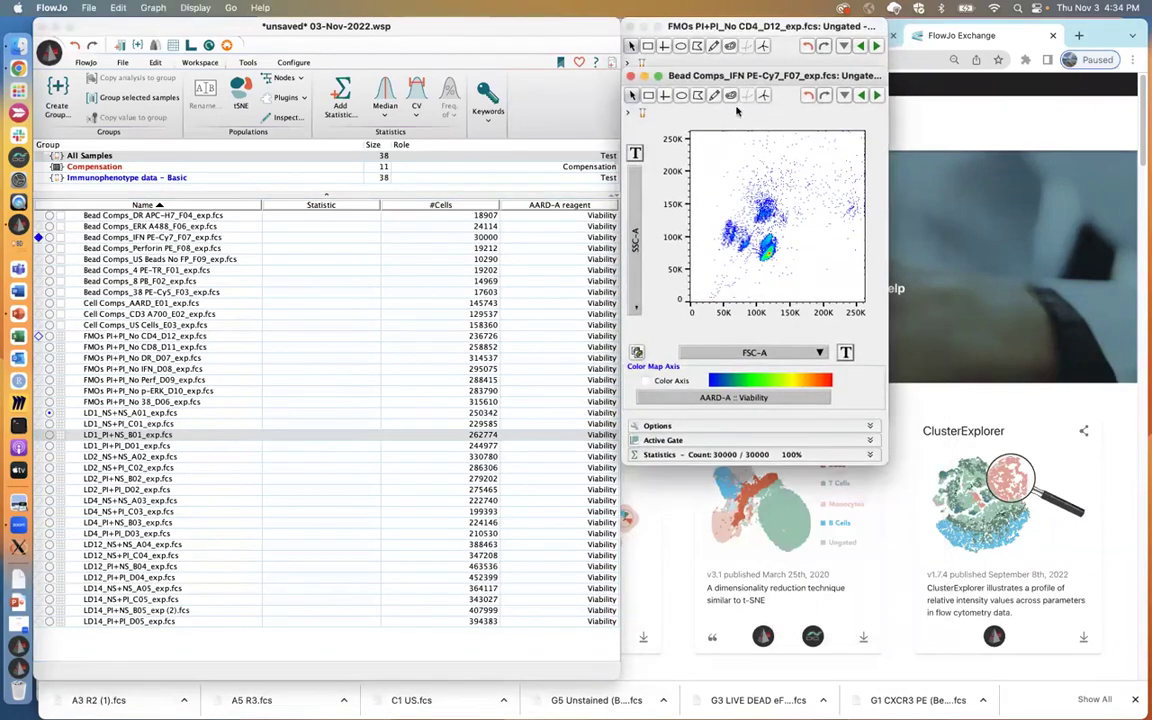
pyautogui.click(630, 76)
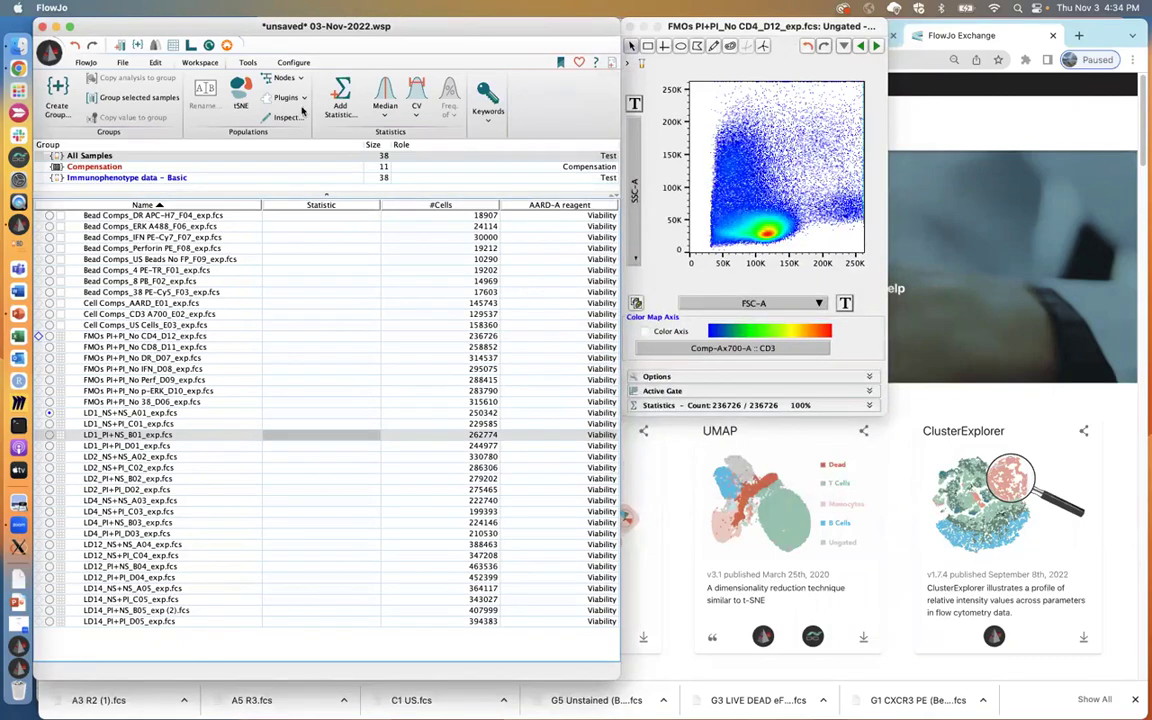
# - Remove the AARD-A reagent column from the workspace's displayed columns
pyautogui.click(292, 63)
pyautogui.click(62, 98)
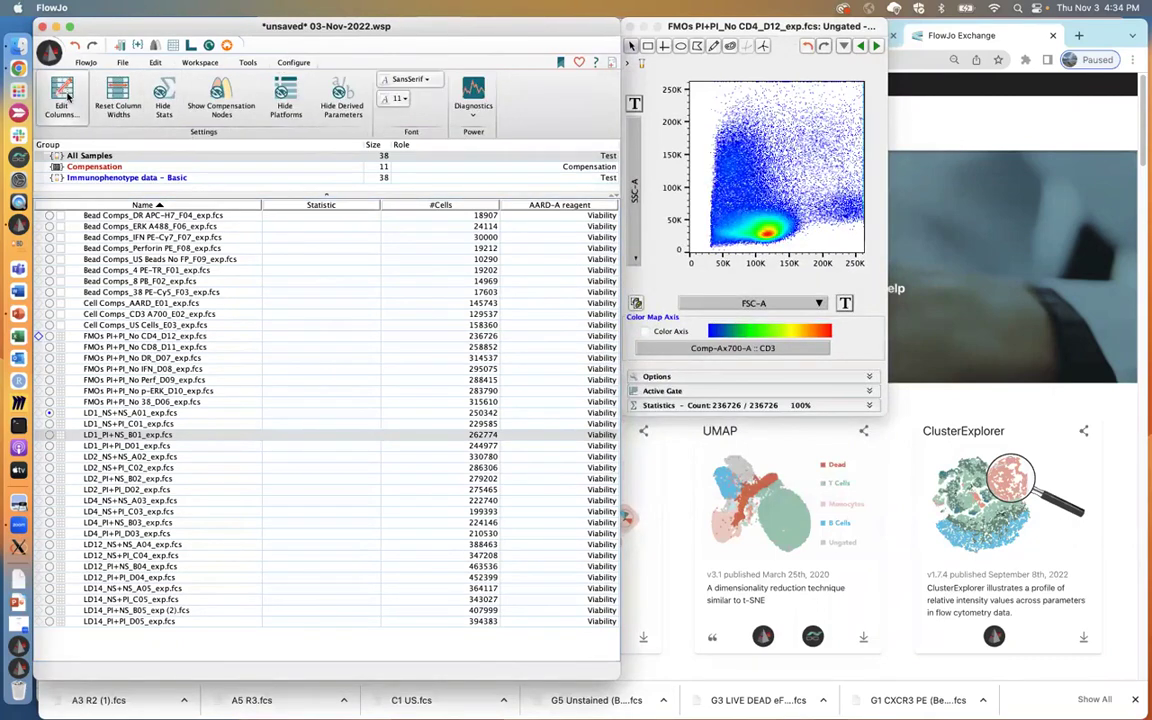
pyautogui.click(395, 305)
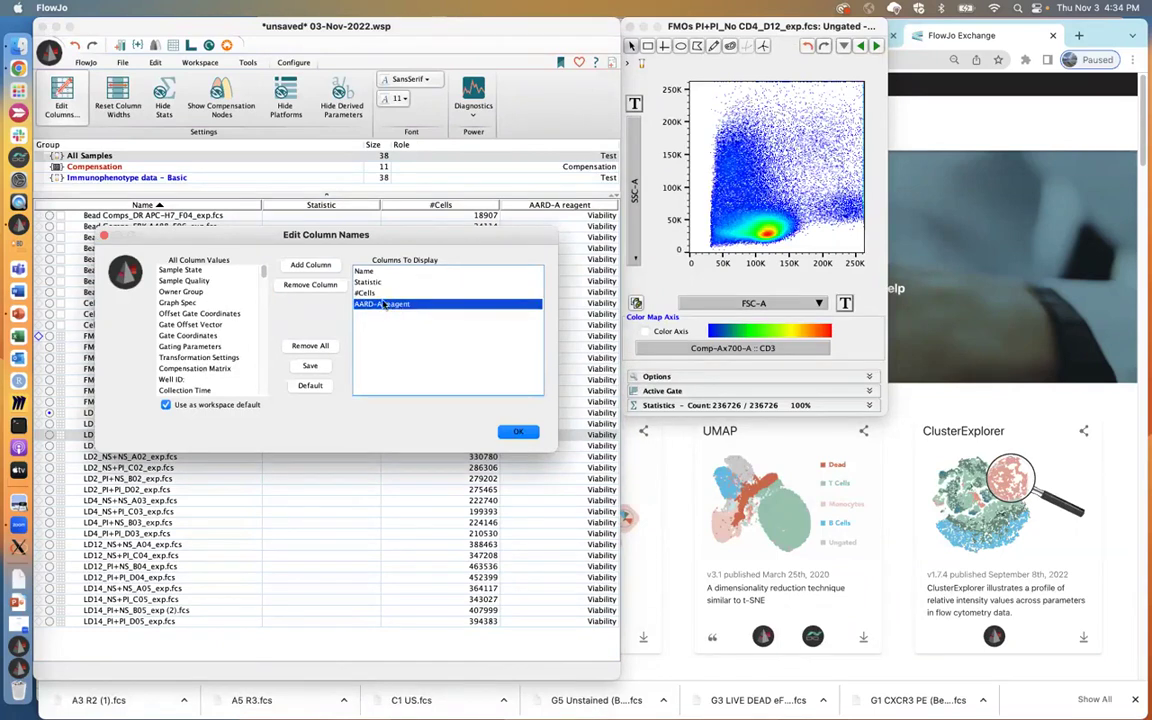
pyautogui.click(309, 285)
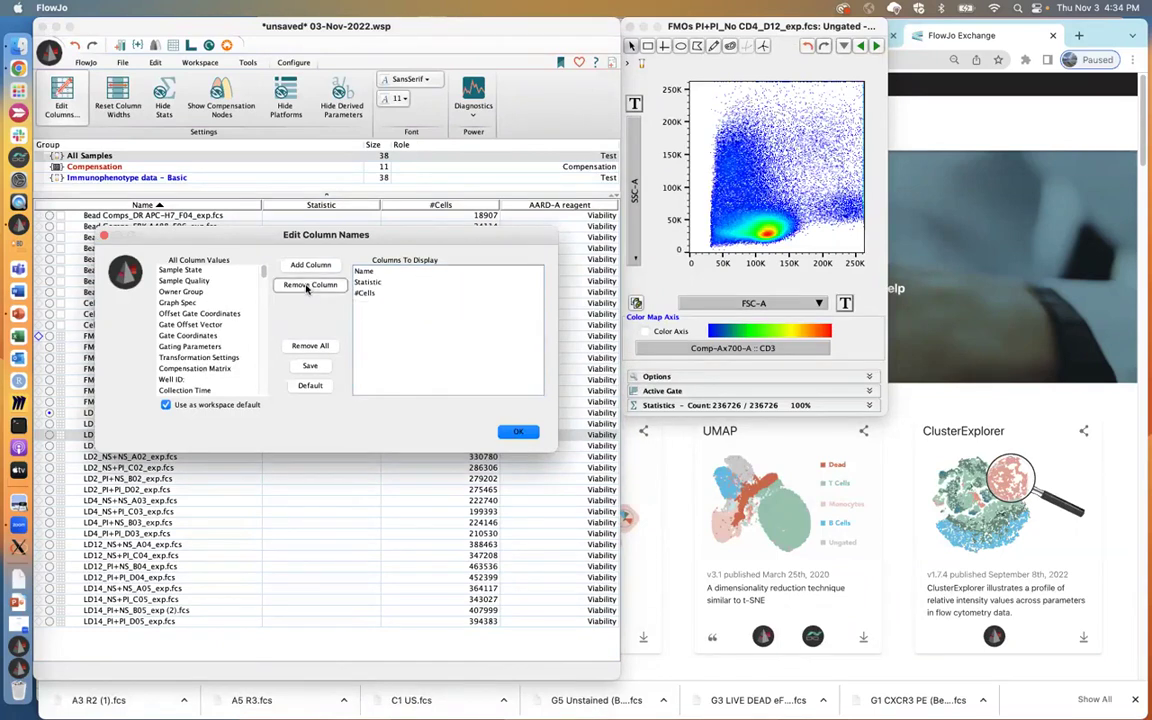
pyautogui.click(519, 433)
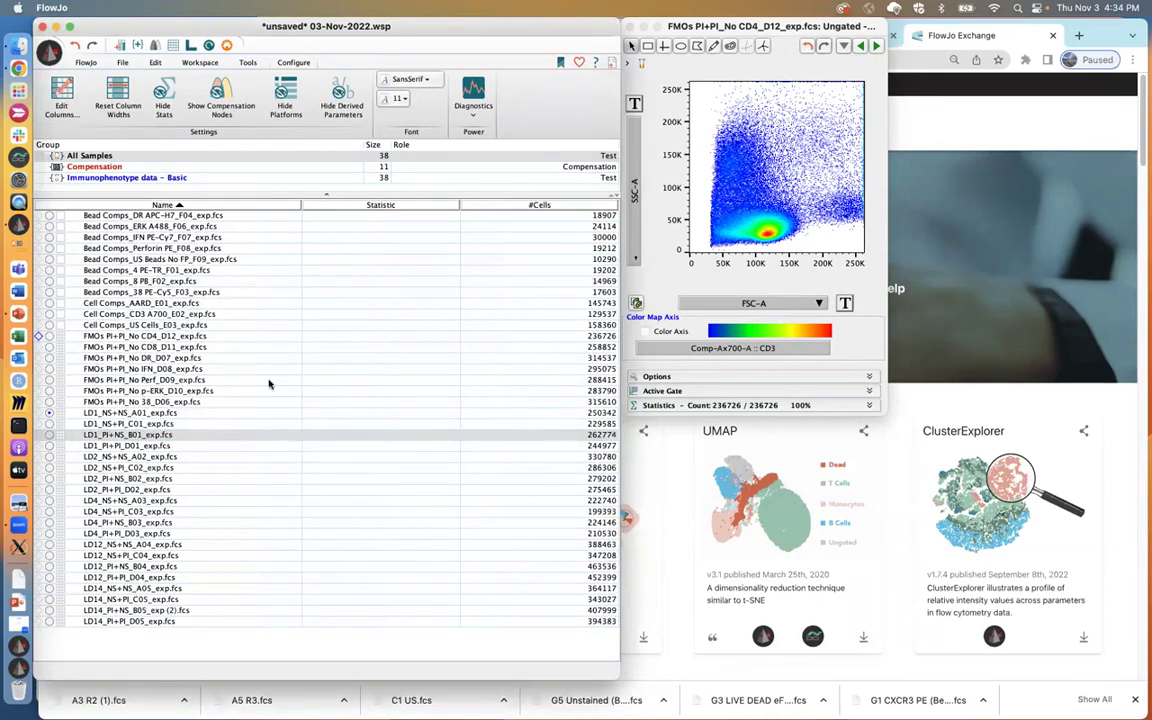
# - Check the X-axis parameter labels in the LD1_NS+PI_C01 plot, and close it along with the FMOs PI+PI_No CD4_D12 plot
pyautogui.click(140, 425)
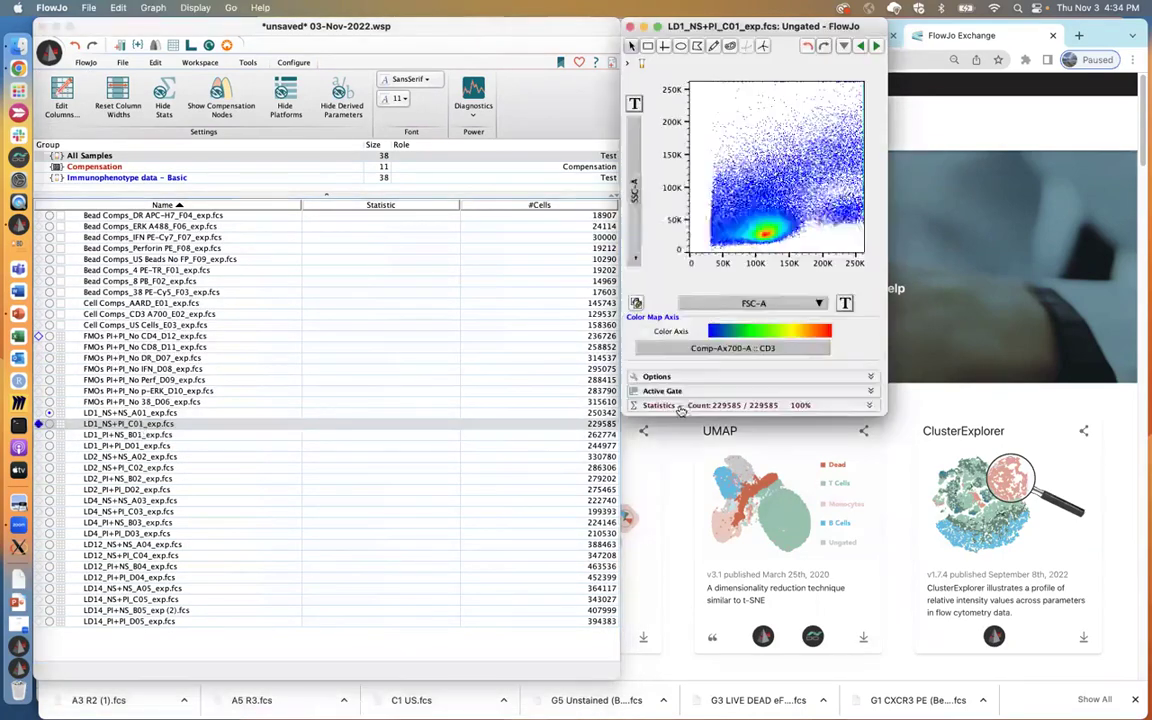
pyautogui.click(780, 303)
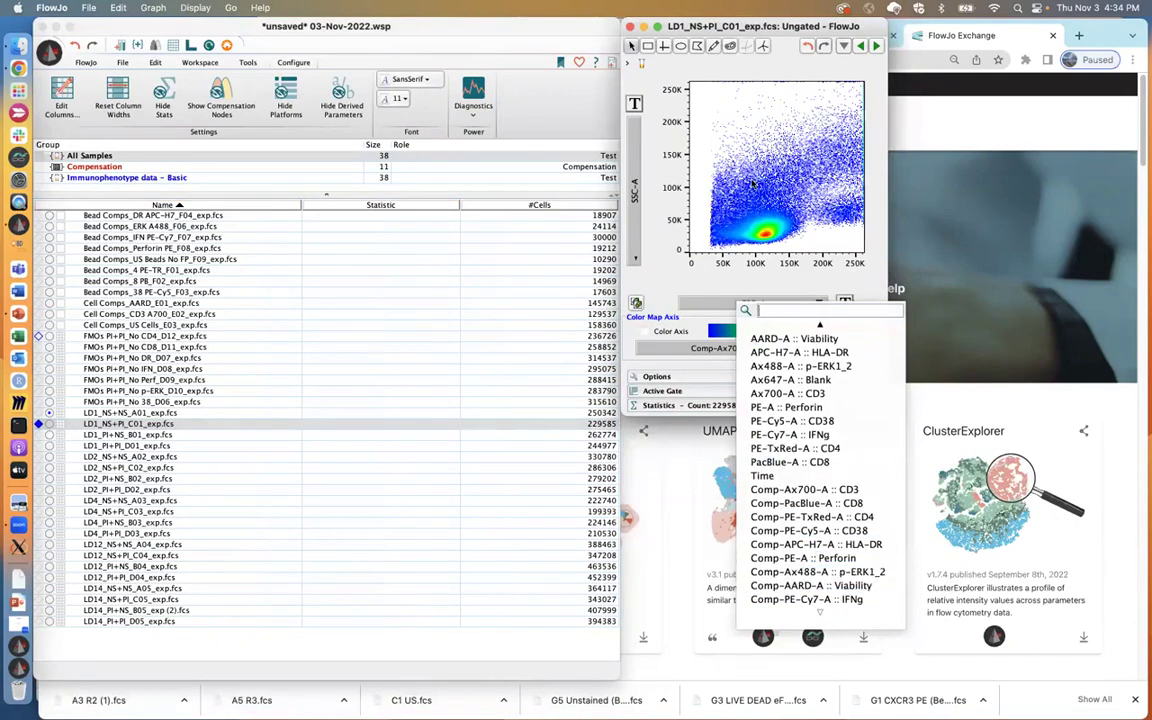
pyautogui.moveTo(763, 26); pyautogui.dragTo(763, 160)
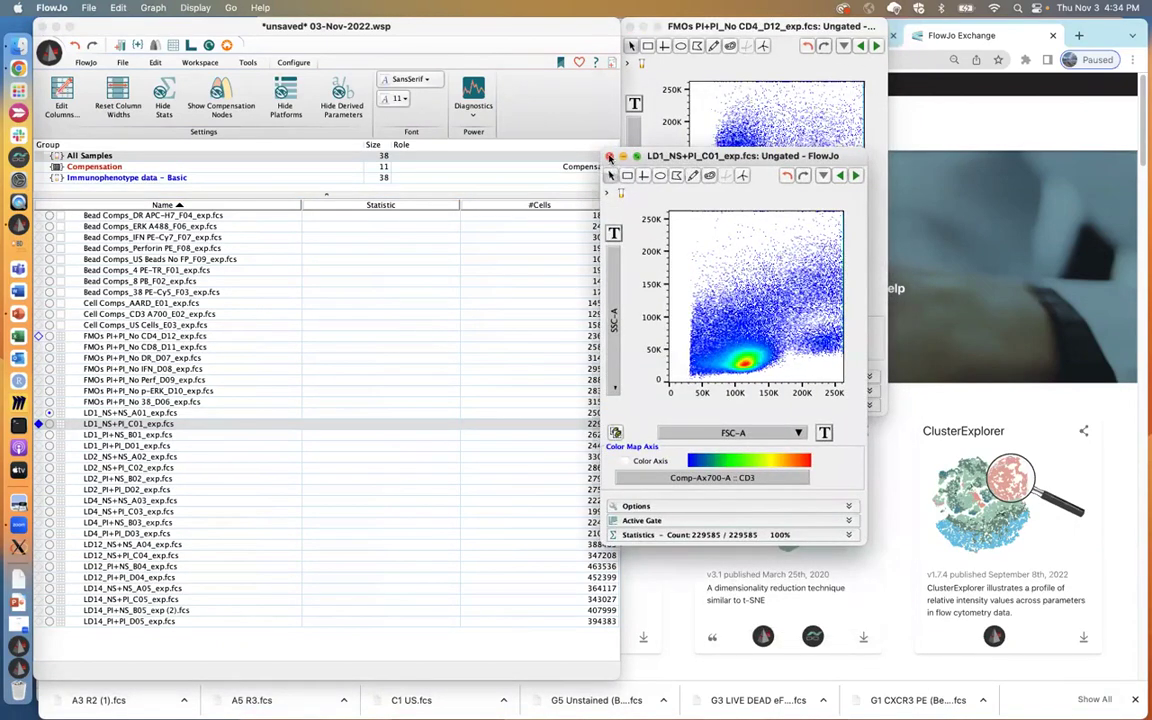
pyautogui.press('super+w')
pyautogui.moveTo(632, 32); pyautogui.dragTo(632, 76)
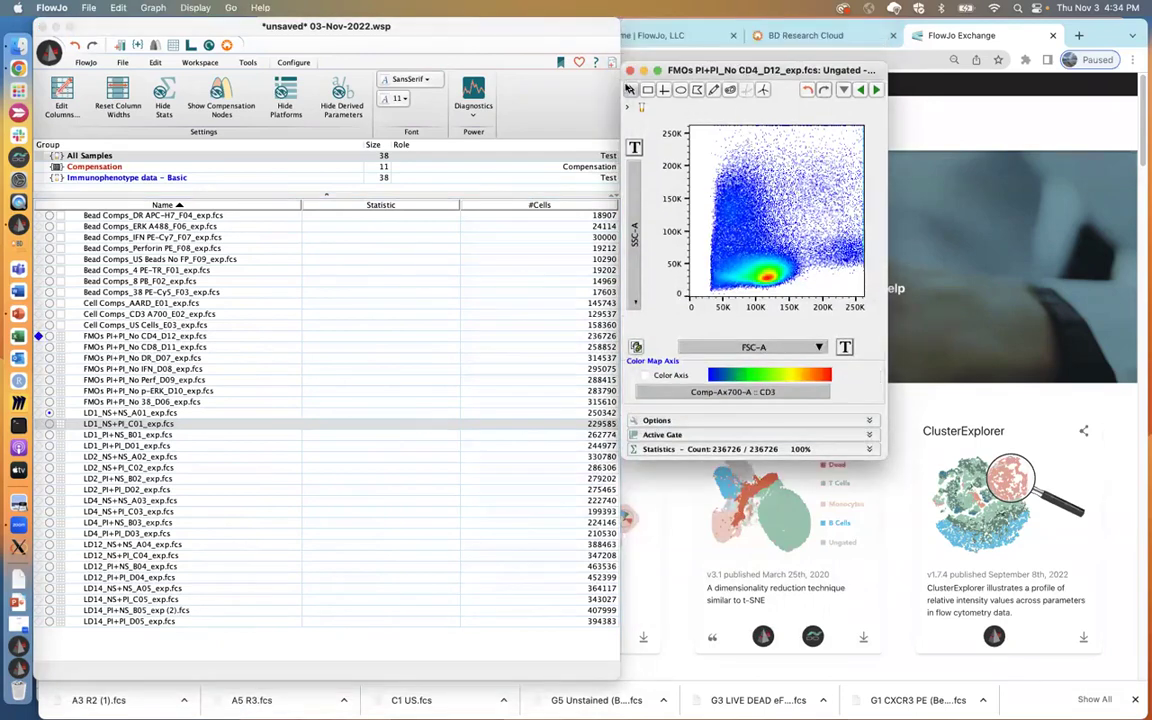
pyautogui.click(630, 71)
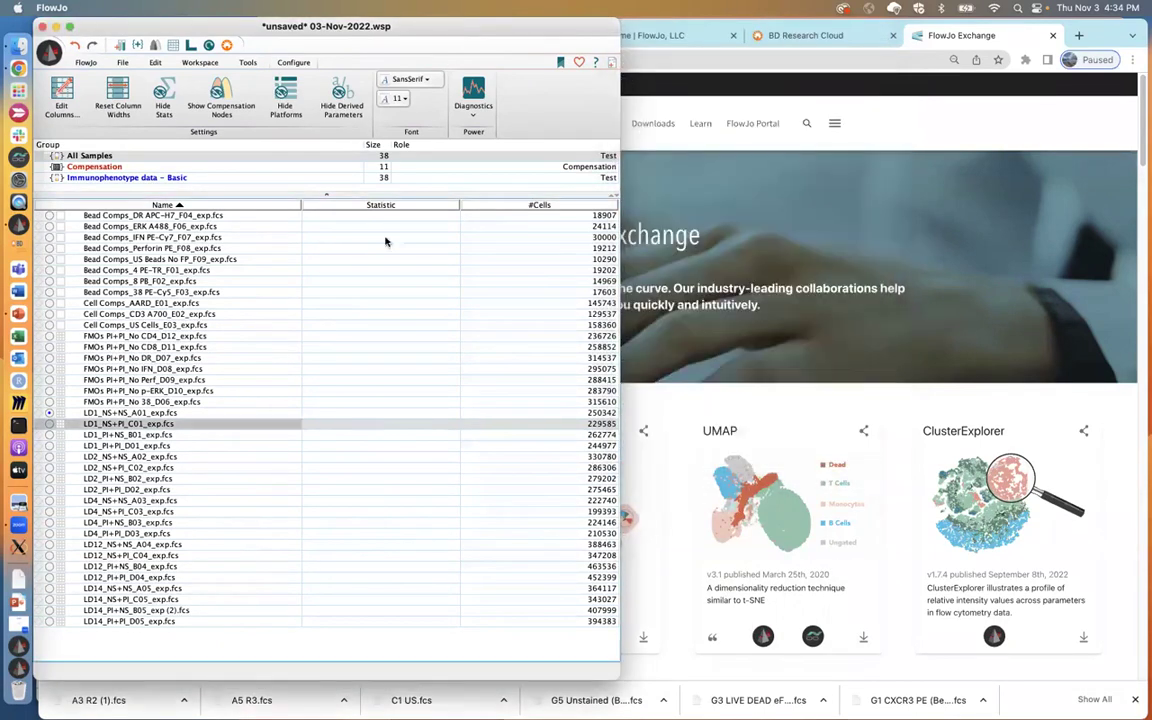
# - Enlarge the group list area and highlight the LD samples from LD1_NS+NS_A01 through LD14_PI+PI_D05 while reviewing the sample types
pyautogui.click(122, 339)
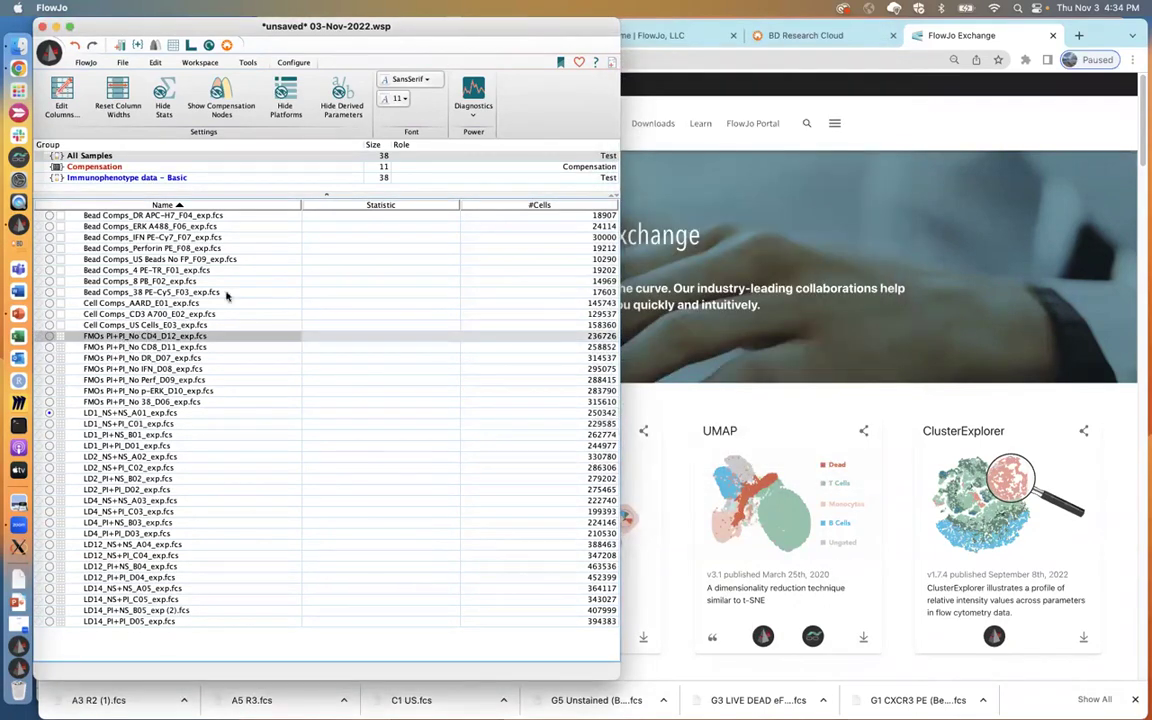
pyautogui.moveTo(328, 196); pyautogui.dragTo(327, 264)
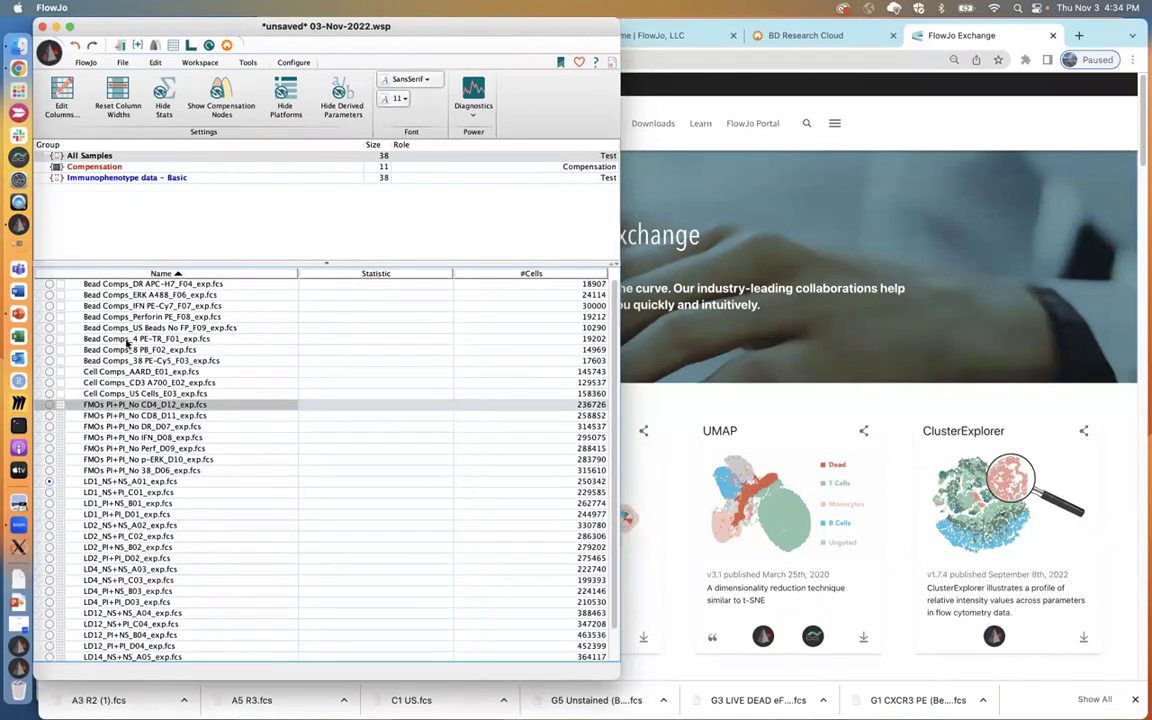
pyautogui.click(135, 306)
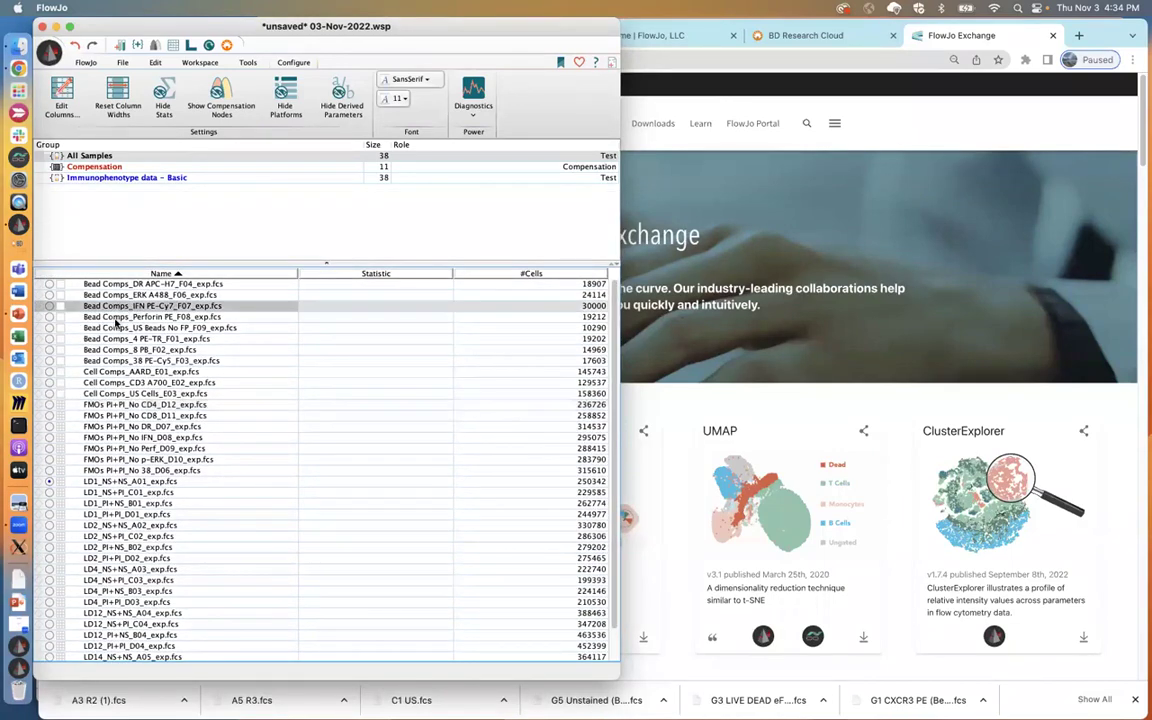
pyautogui.click(109, 417)
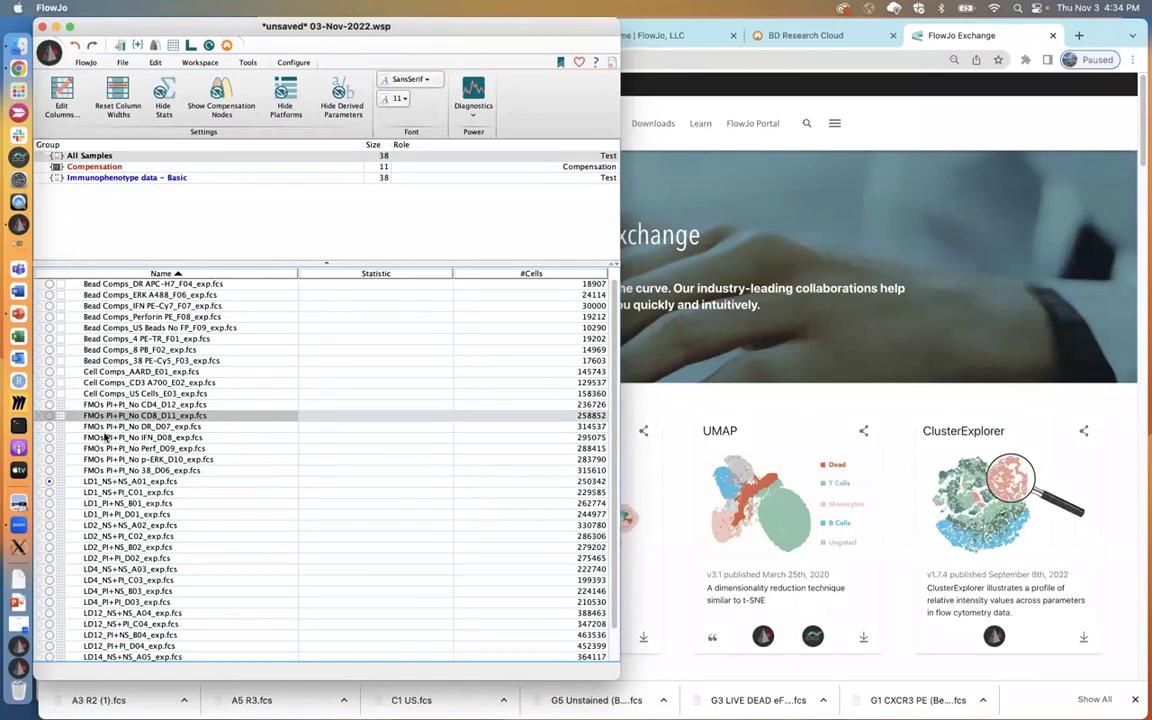
pyautogui.click(127, 482)
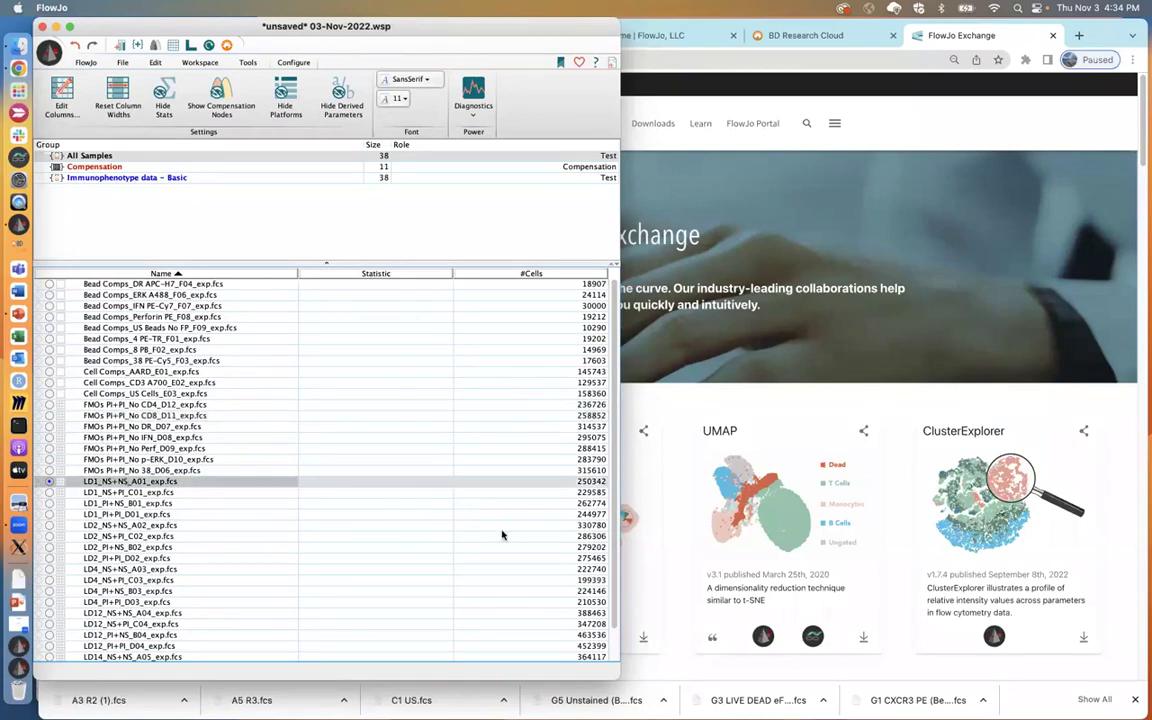
pyautogui.scroll(-3, 314, 607)
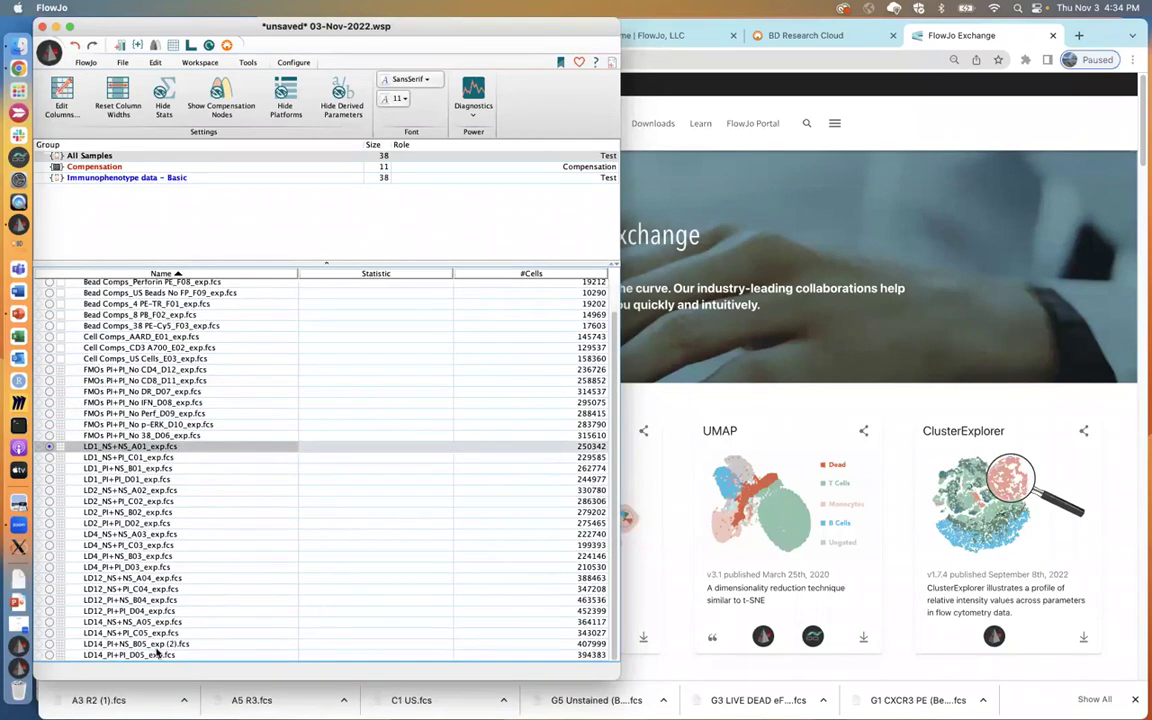
pyautogui.keyDown('shift'); pyautogui.click(157, 653); pyautogui.keyUp('shift')
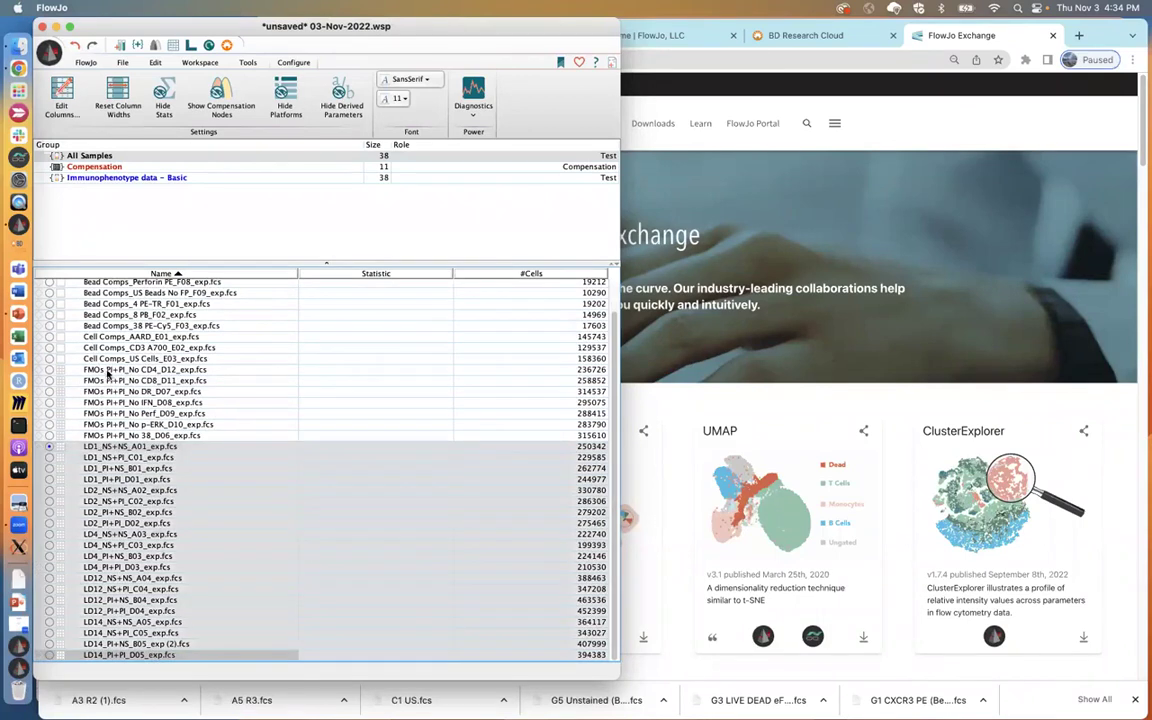
# - Group the FMO samples from No CD4_D12 through No 38_D06 into a new group named FMO
pyautogui.click(102, 369)
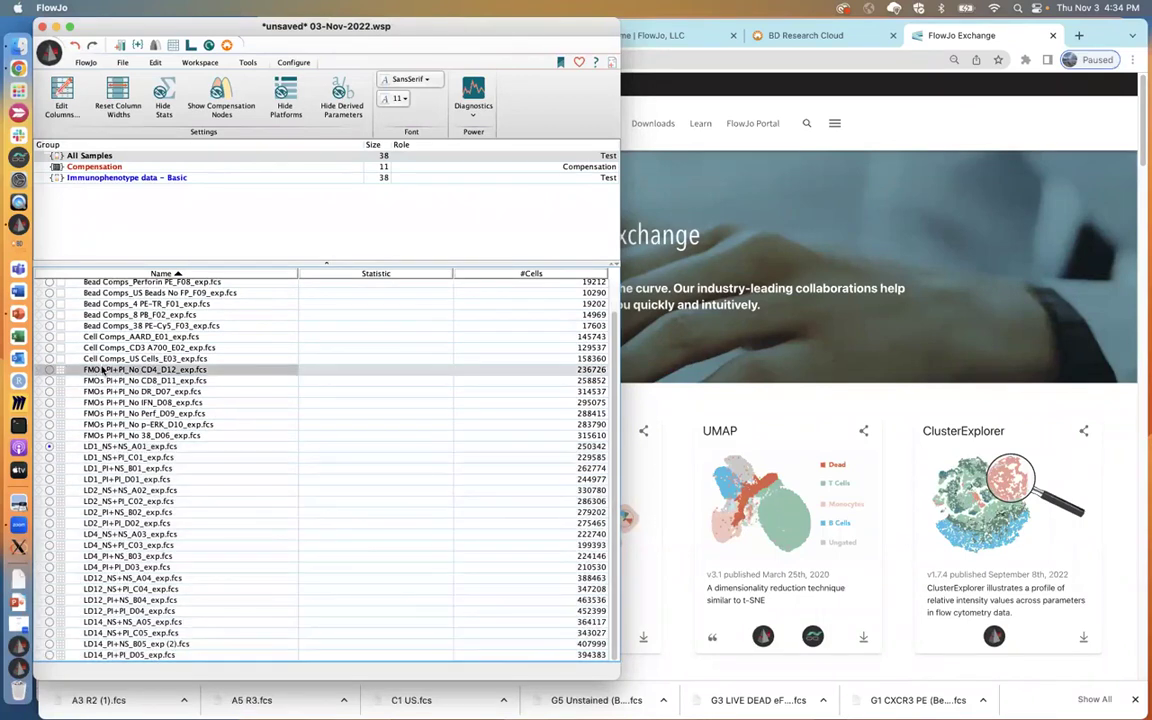
pyautogui.keyDown('shift'); pyautogui.click(106, 436); pyautogui.keyUp('shift')
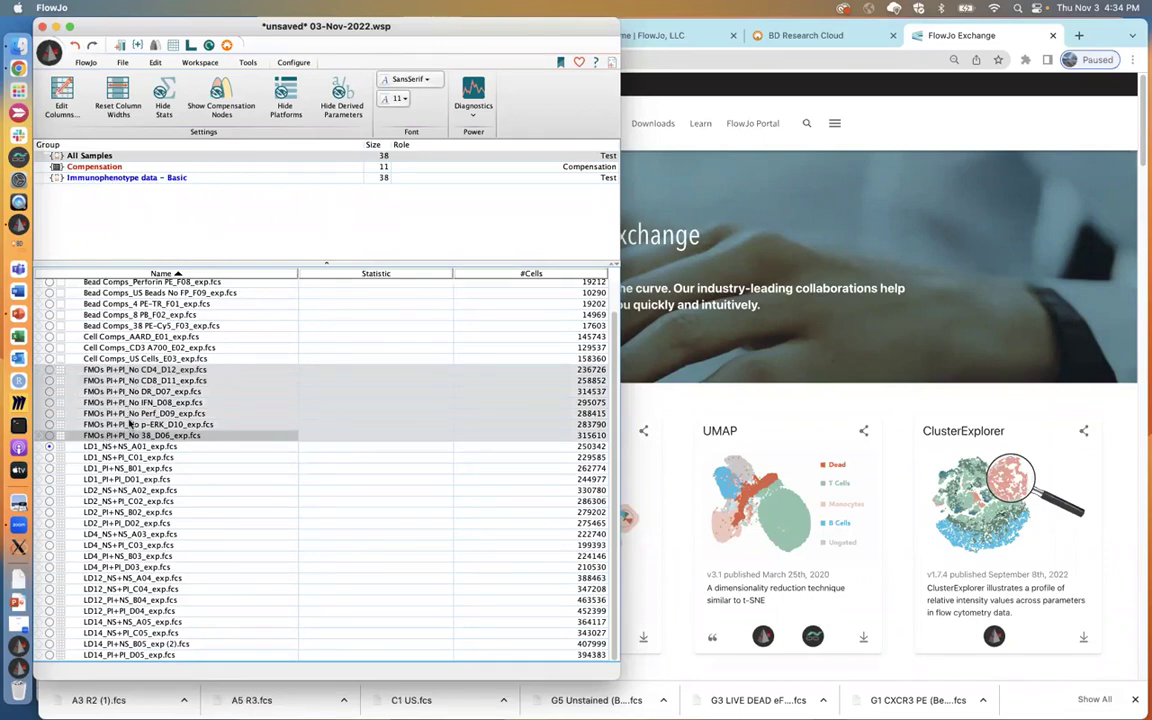
pyautogui.click(197, 63)
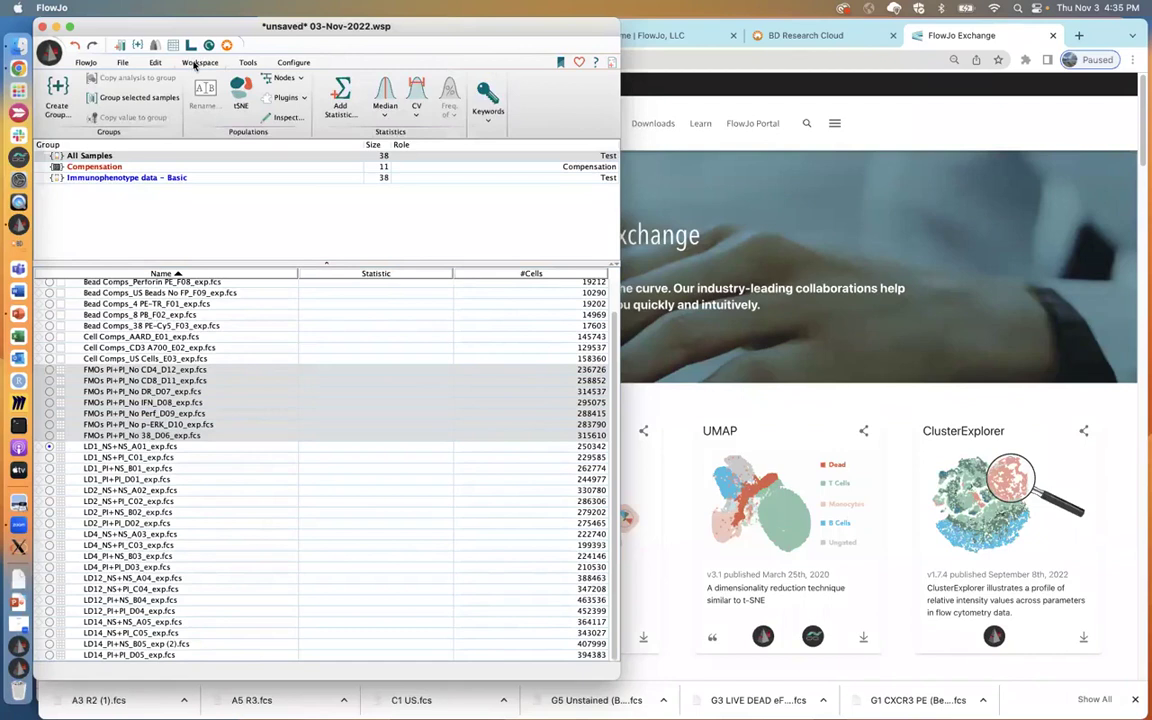
pyautogui.click(128, 98)
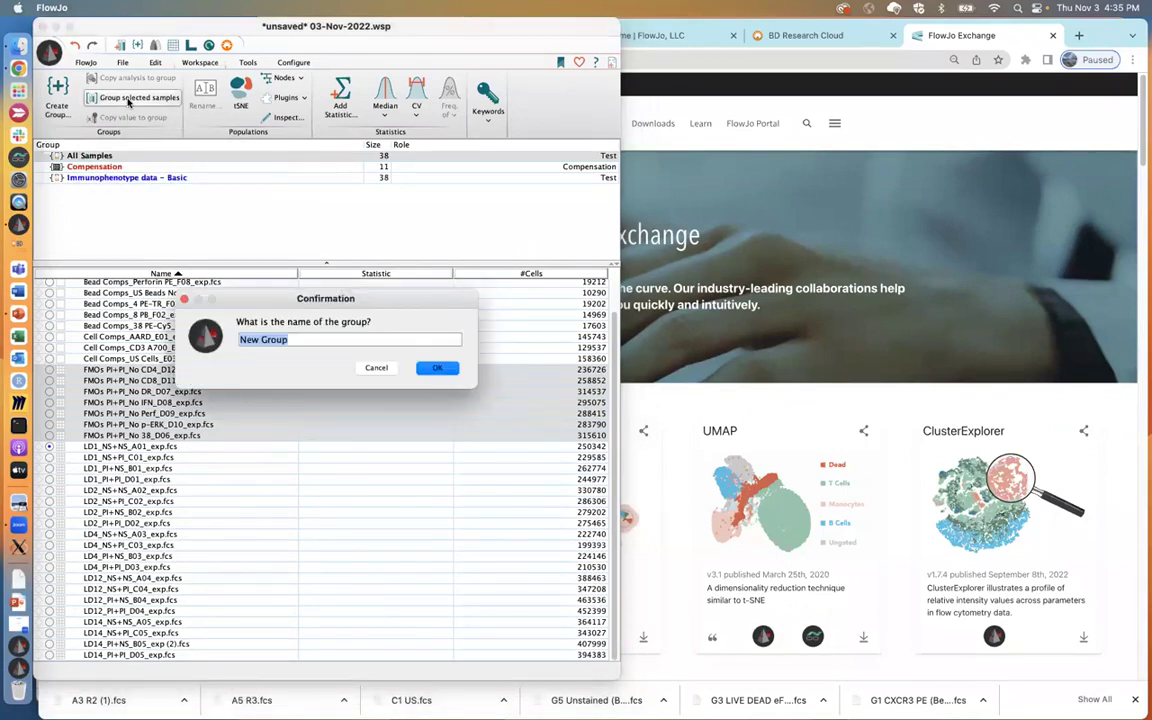
pyautogui.write('FMO')
pyautogui.press('Return')
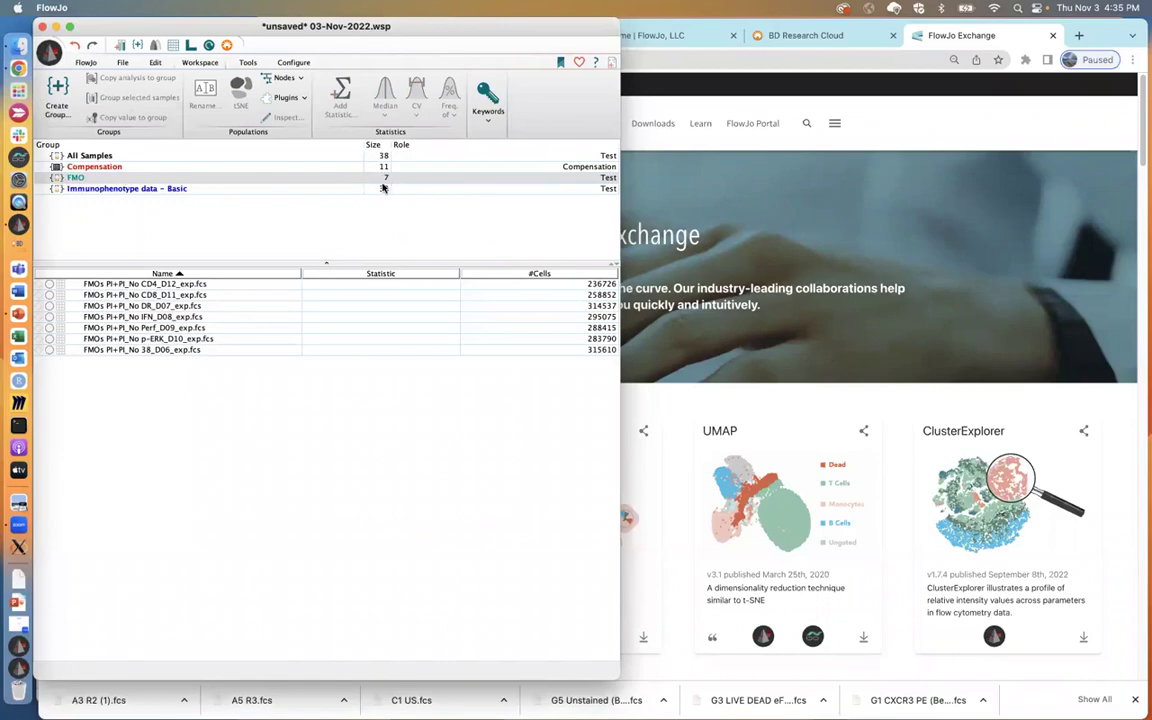
# - From All Samples, group the LD1_NS+NS_A01 through LD14_PI+PI_D05 samples into a new group named Test
pyautogui.click(86, 157)
pyautogui.click(112, 482)
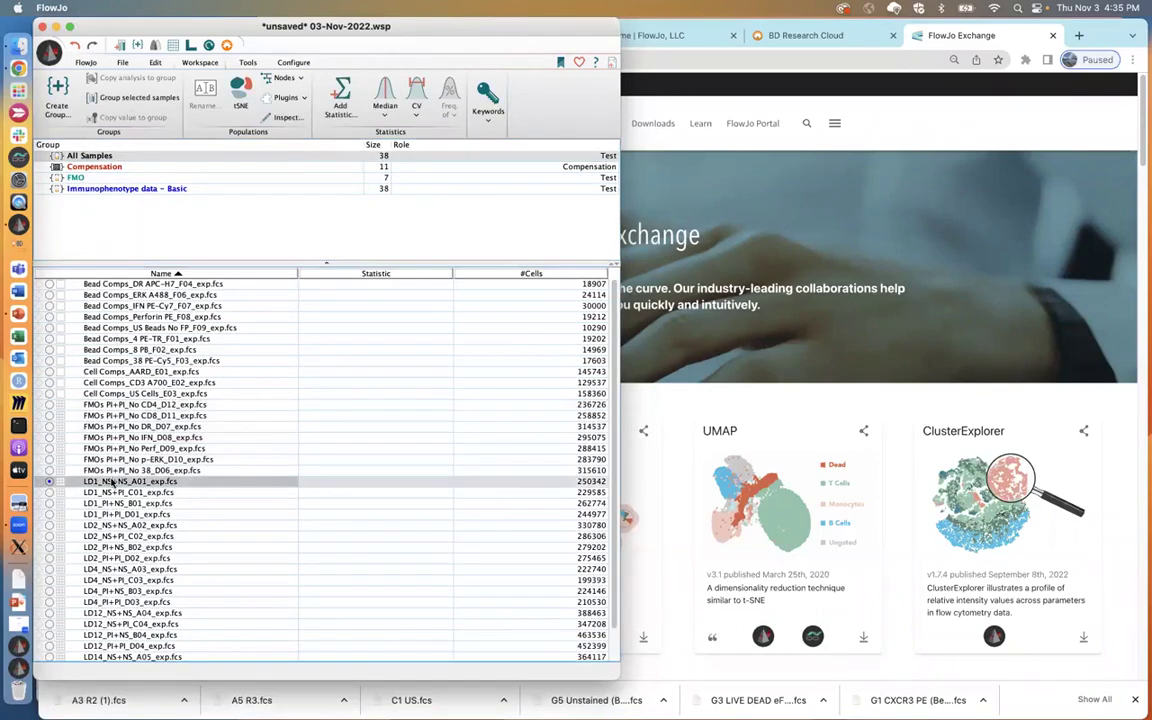
pyautogui.scroll(-3, 608, 490)
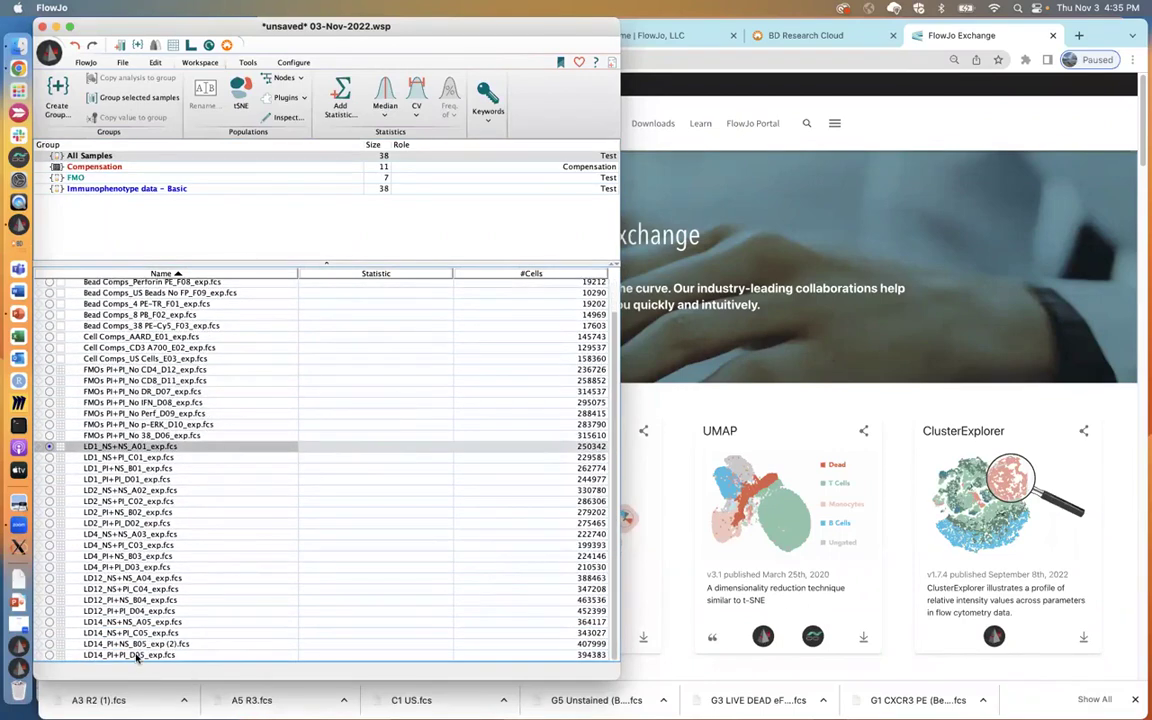
pyautogui.keyDown('shift'); pyautogui.click(137, 656); pyautogui.keyUp('shift')
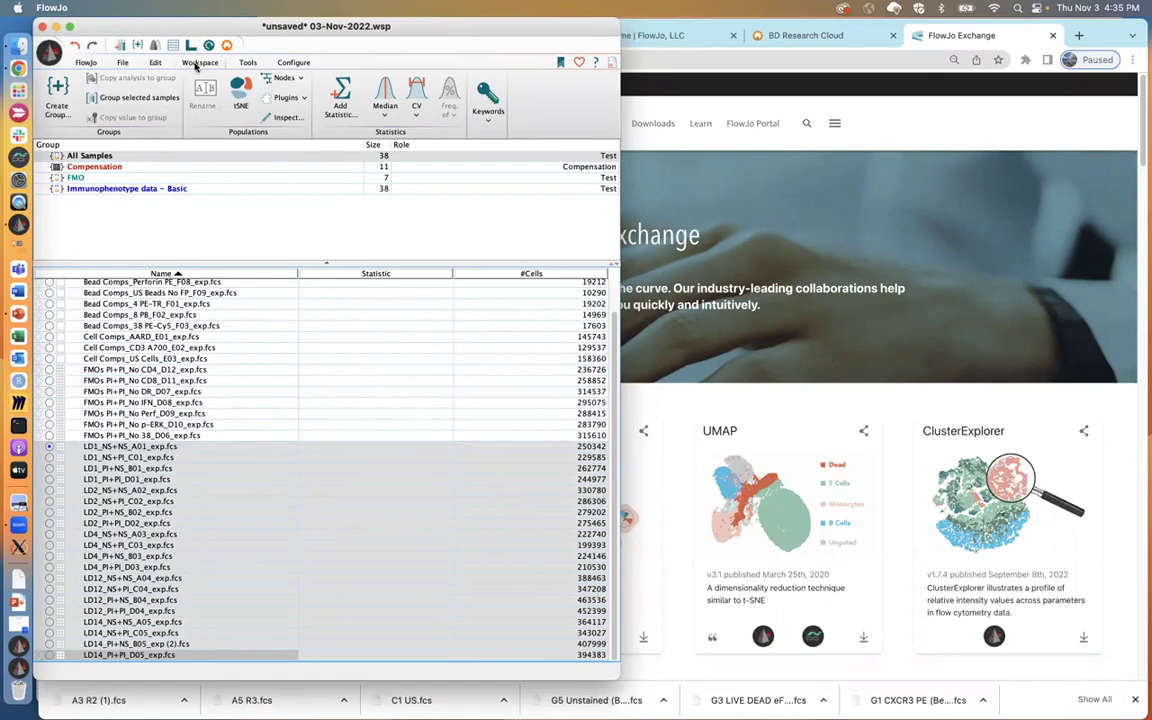
pyautogui.click(122, 98)
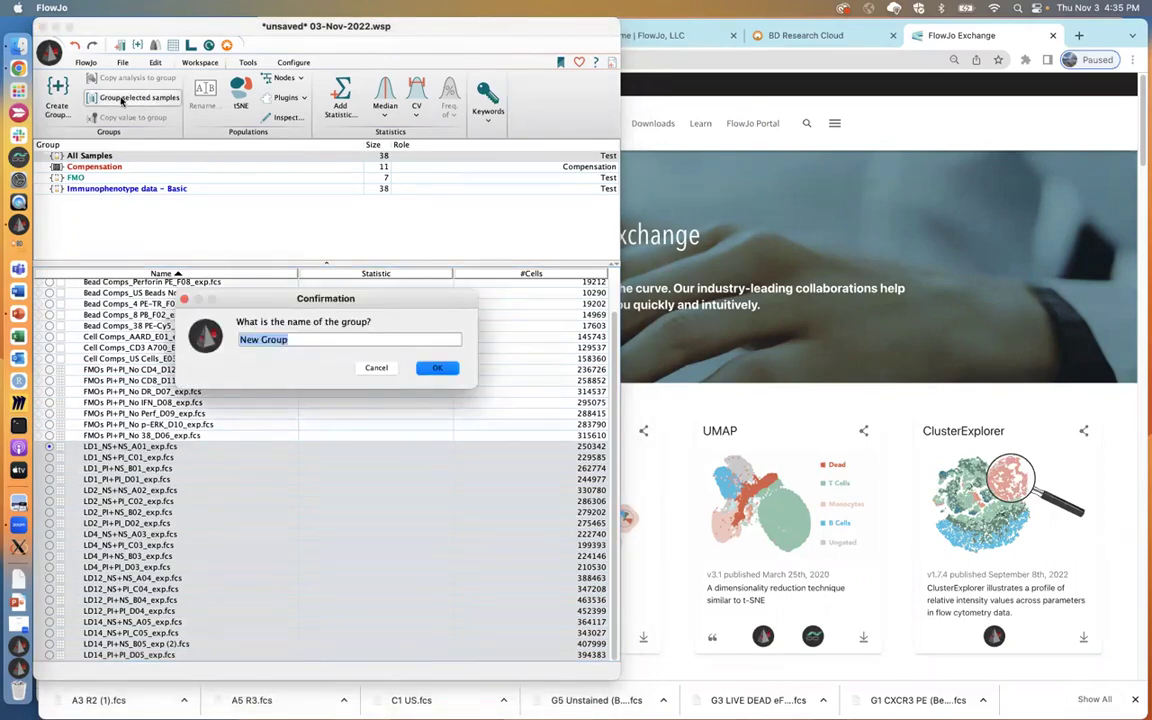
pyautogui.write('Test')
pyautogui.press('Return')
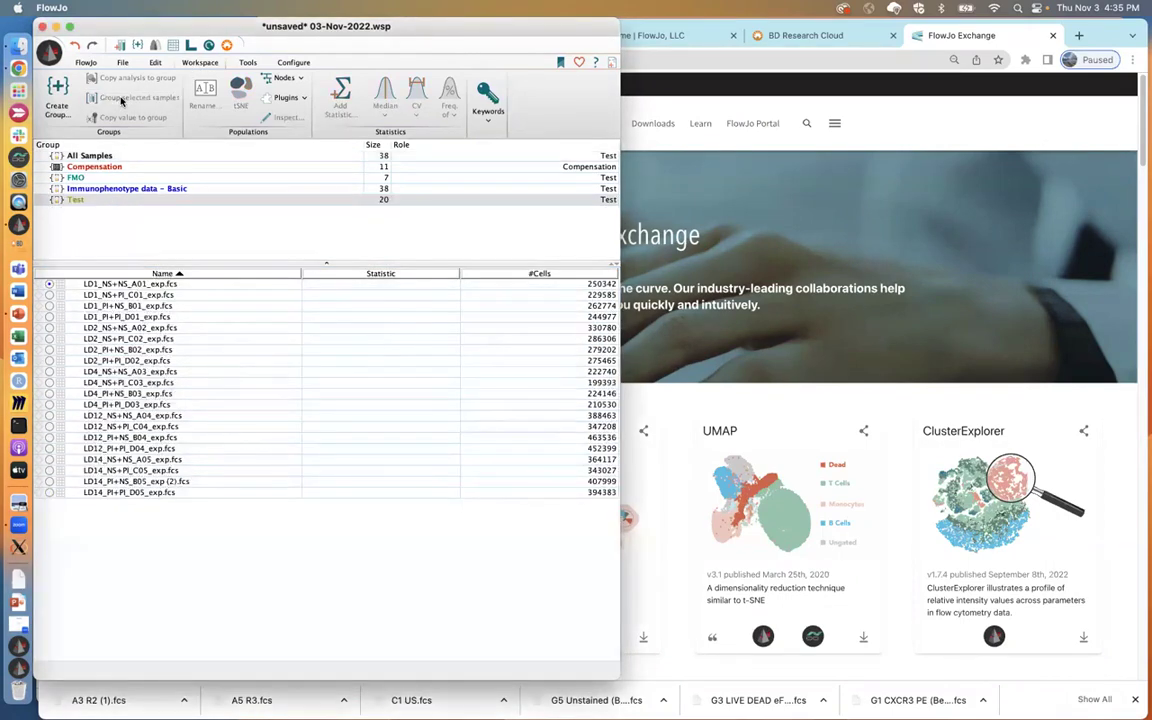
# - Change the Test group's color to magenta and apply the change
pyautogui.doubleClick(74, 200)
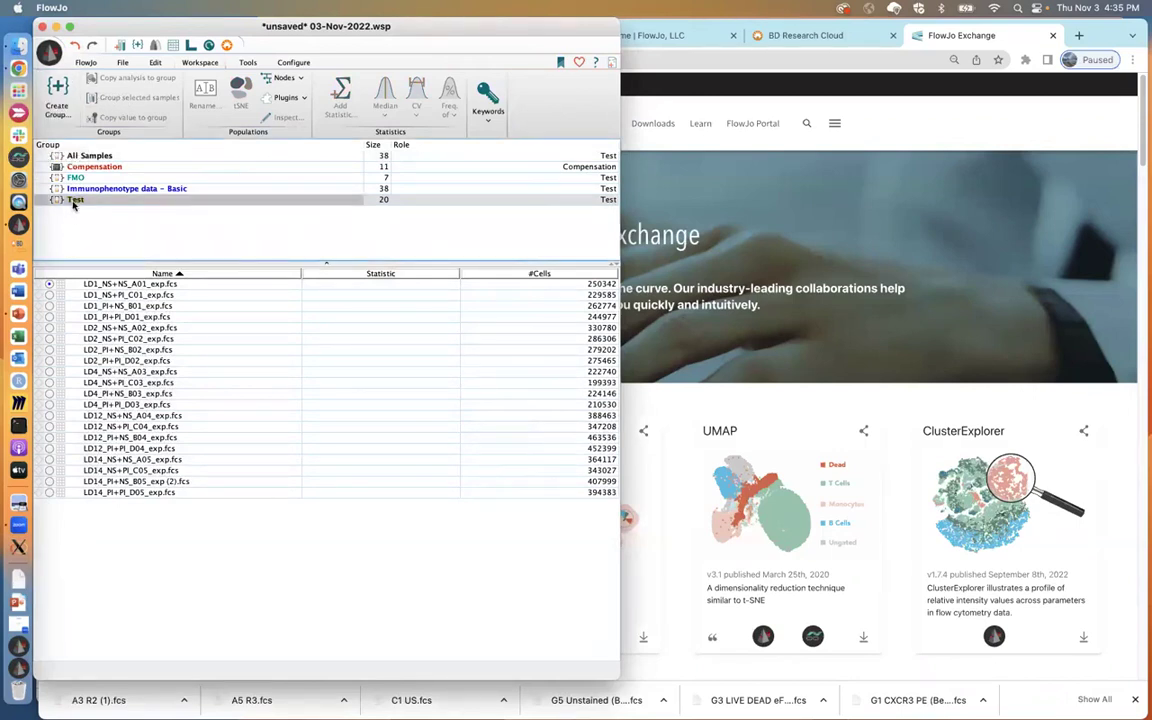
pyautogui.click(375, 80)
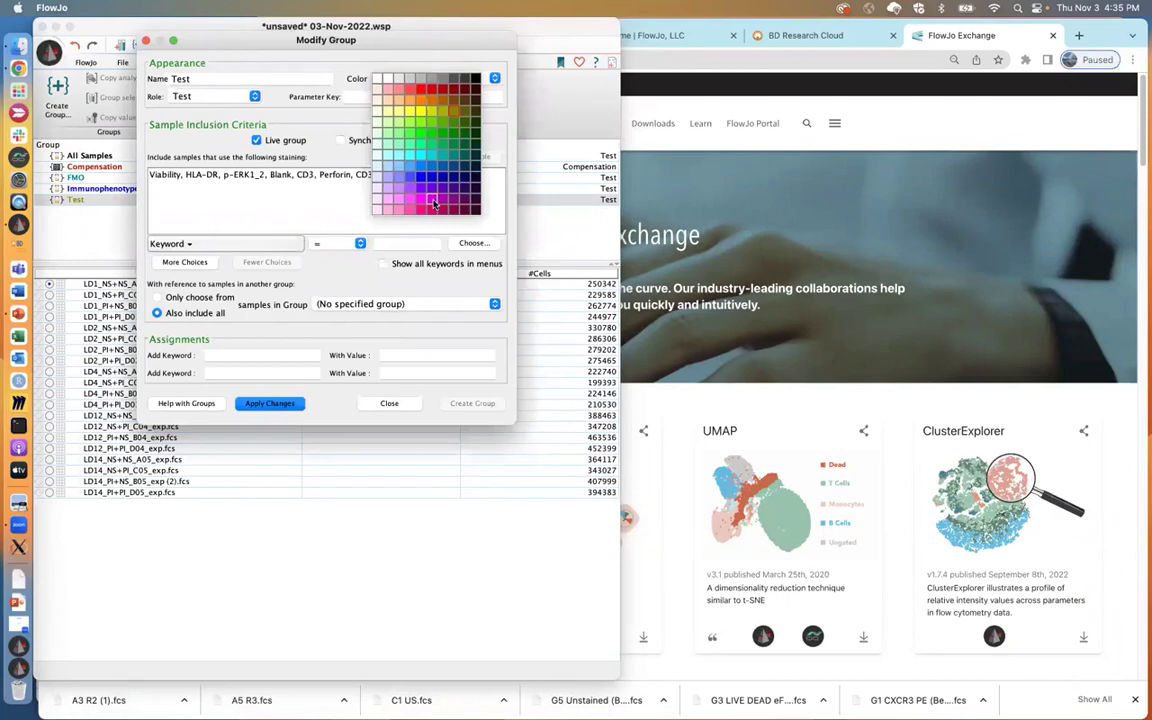
pyautogui.click(433, 204)
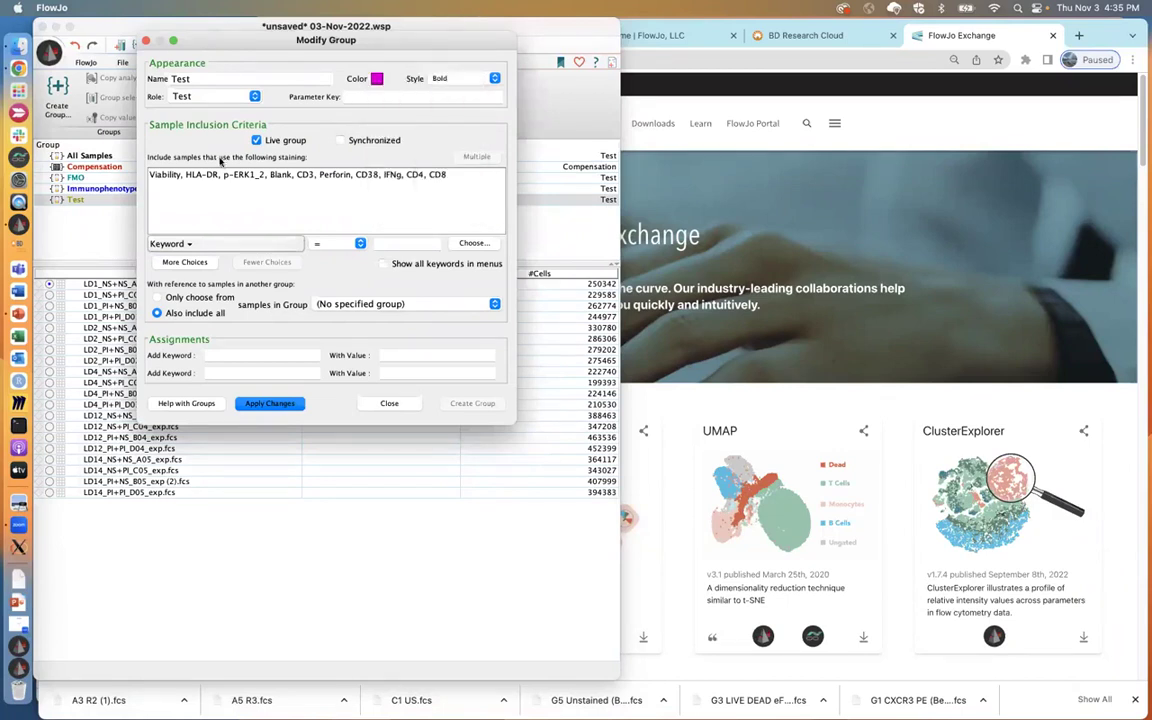
pyautogui.click(272, 404)
pyautogui.click(390, 403)
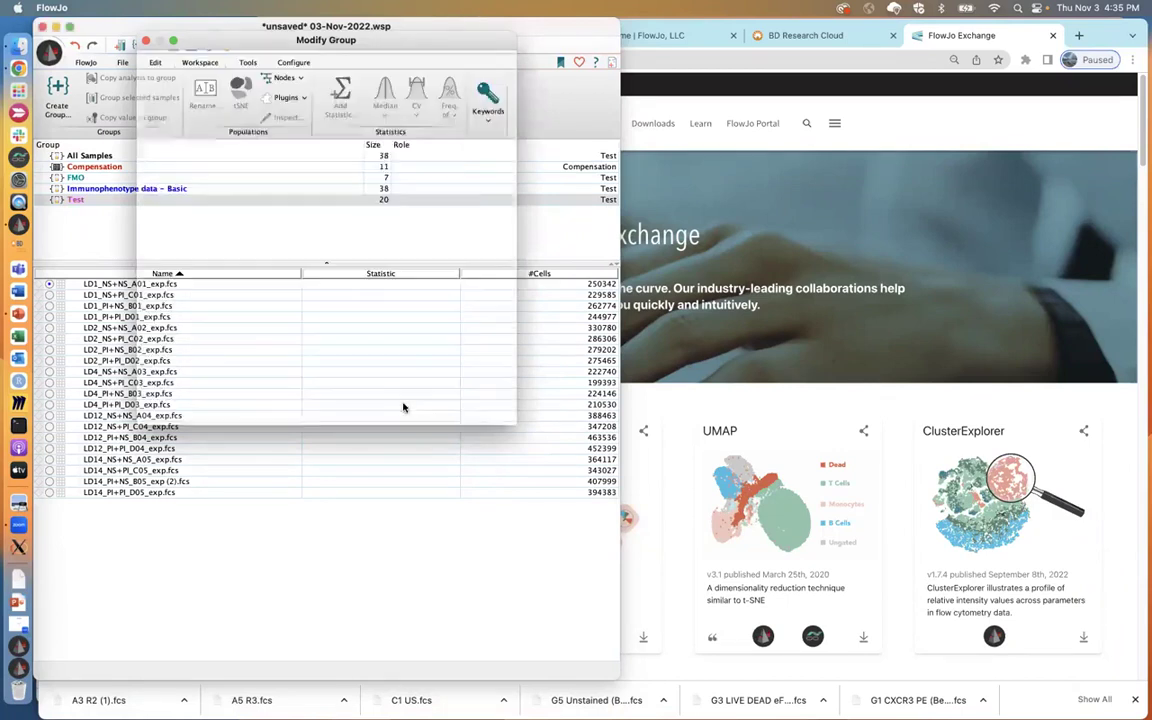
# - Open the plot of the FMOs PI+PI_No CD4_D12_exp.fcs sample from the FMO group
pyautogui.click(75, 178)
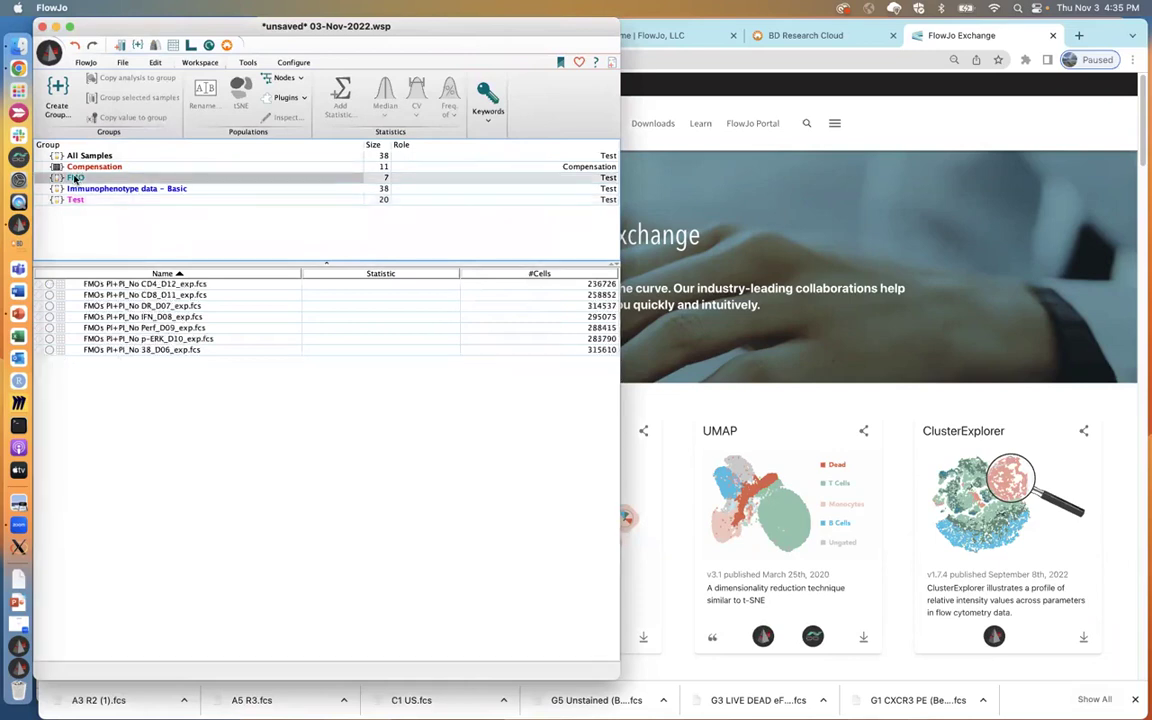
pyautogui.click(136, 285)
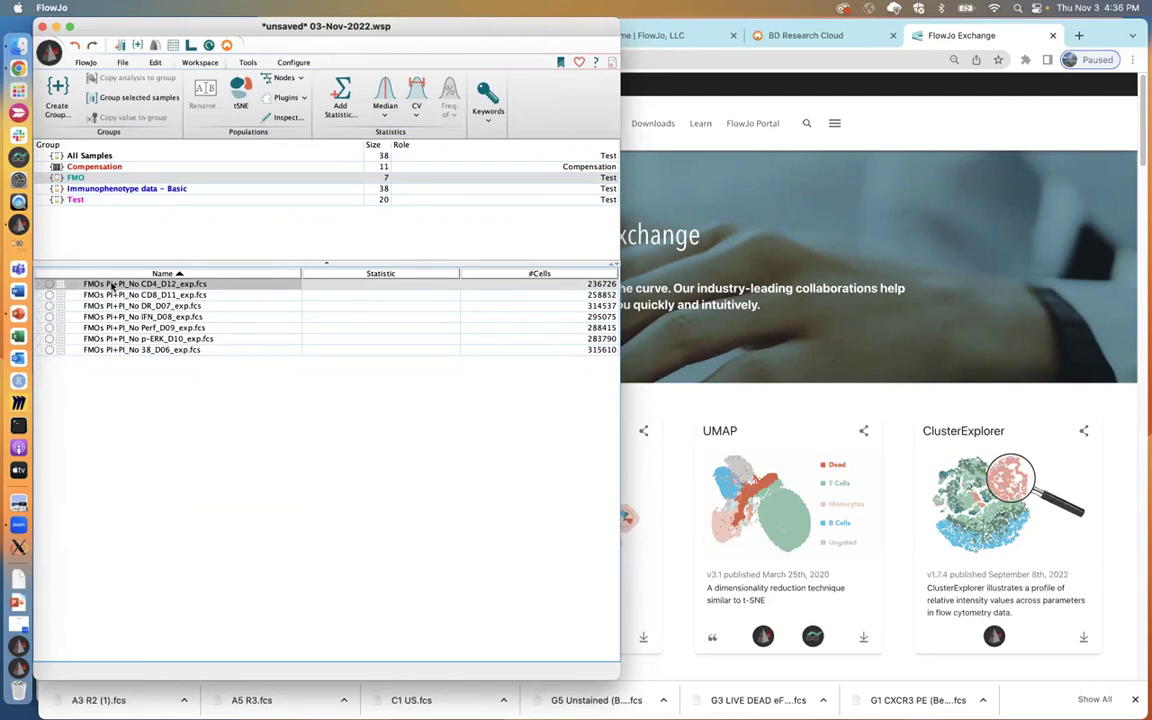
pyautogui.doubleClick(112, 285)
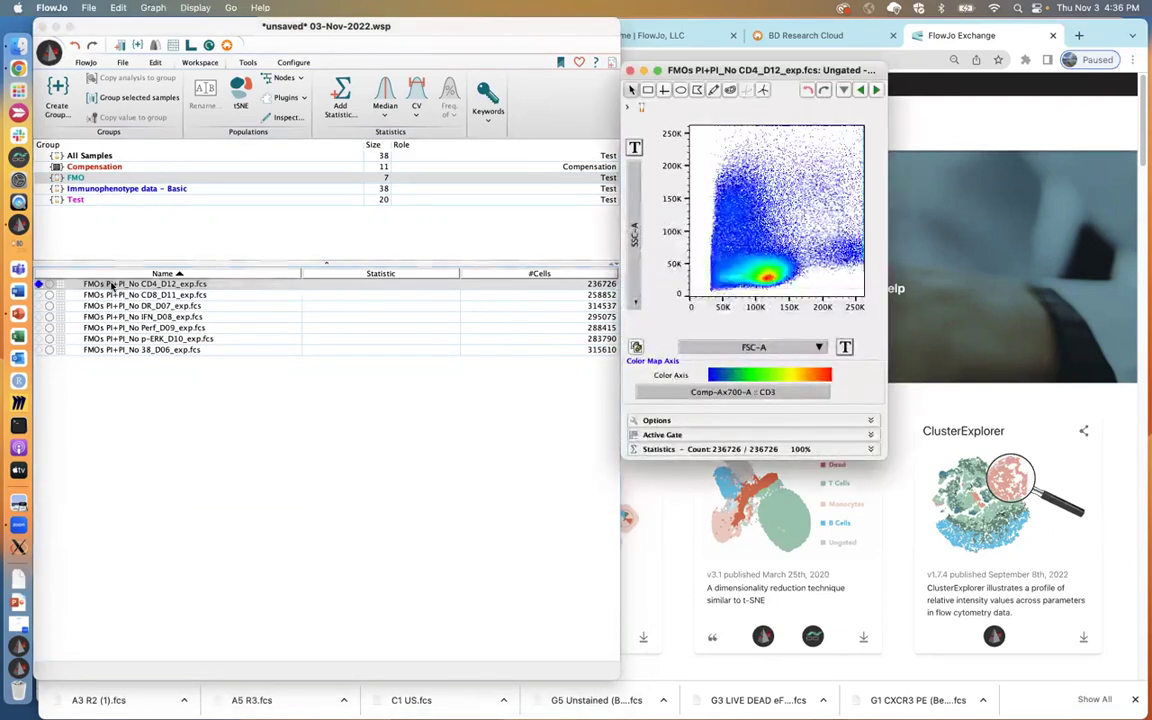
# - Enlarge the ungated FSC-A versus SSC-A plot window and reposition it over the workspace
pyautogui.moveTo(787, 78); pyautogui.dragTo(562, 98)
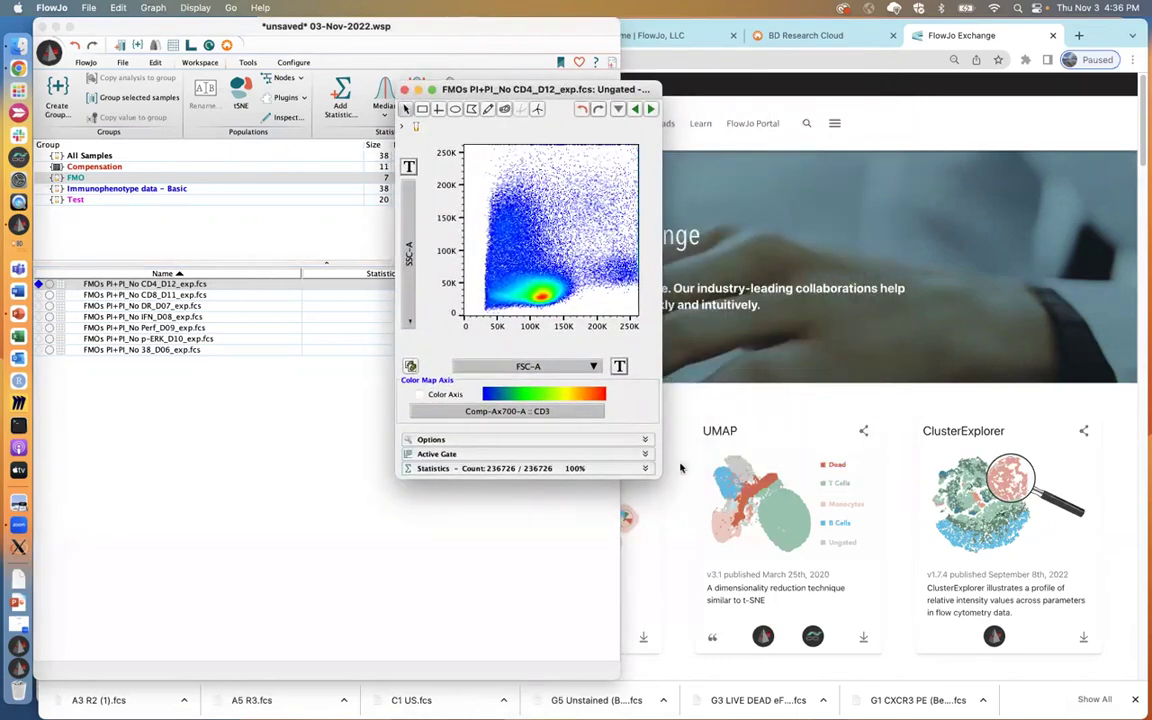
pyautogui.moveTo(660, 476); pyautogui.dragTo(812, 598)
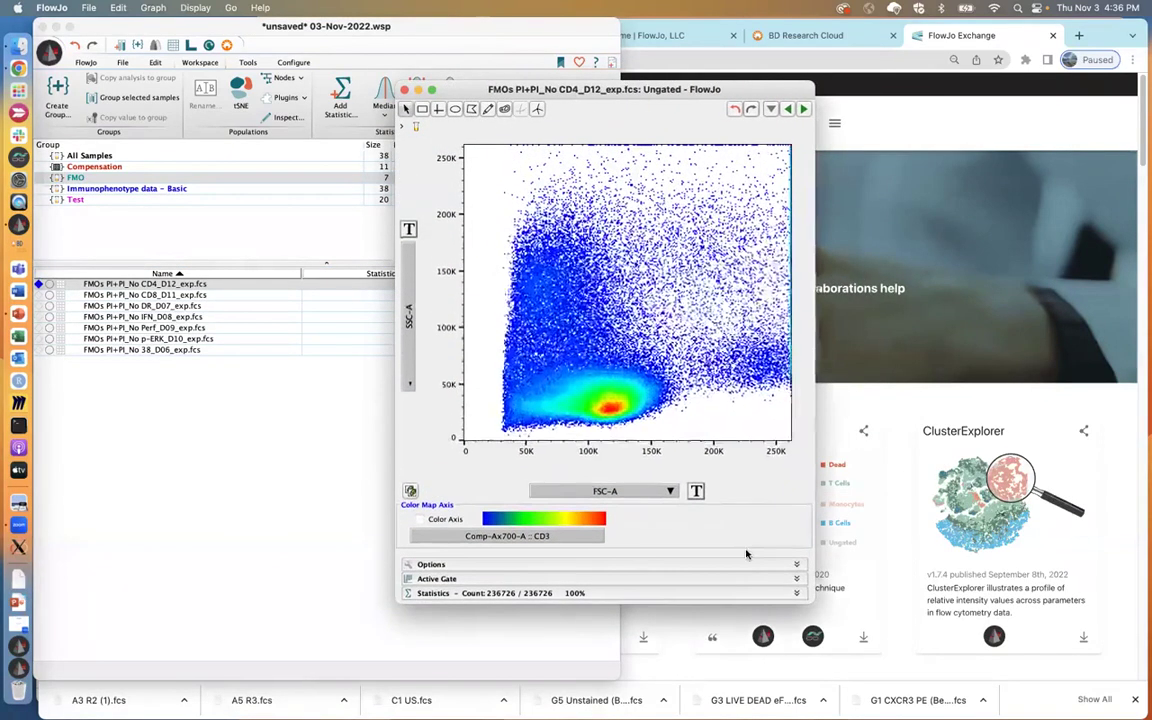
pyautogui.moveTo(525, 82); pyautogui.dragTo(506, 83)
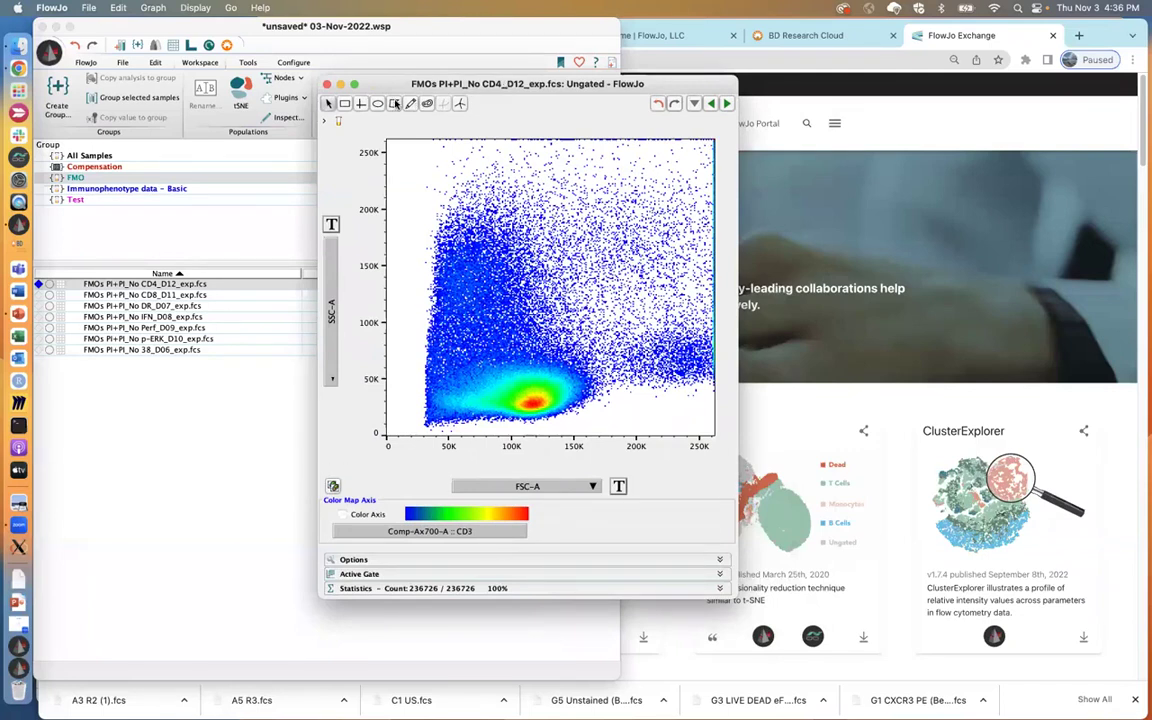
# - Draw a polygon gate named Lymphocytes around the dense low-SSC-A population and move its label above the gate
pyautogui.click(545, 340)
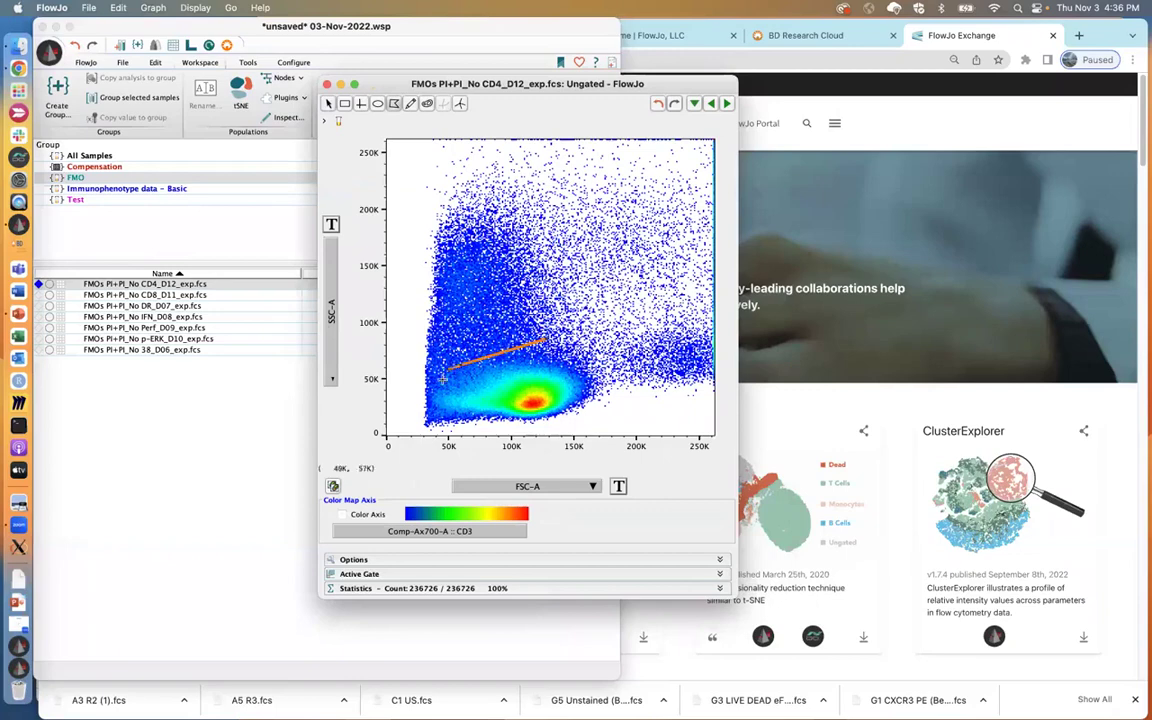
pyautogui.click(460, 365)
pyautogui.click(436, 391)
pyautogui.click(435, 415)
pyautogui.click(446, 425)
pyautogui.click(476, 428)
pyautogui.click(533, 427)
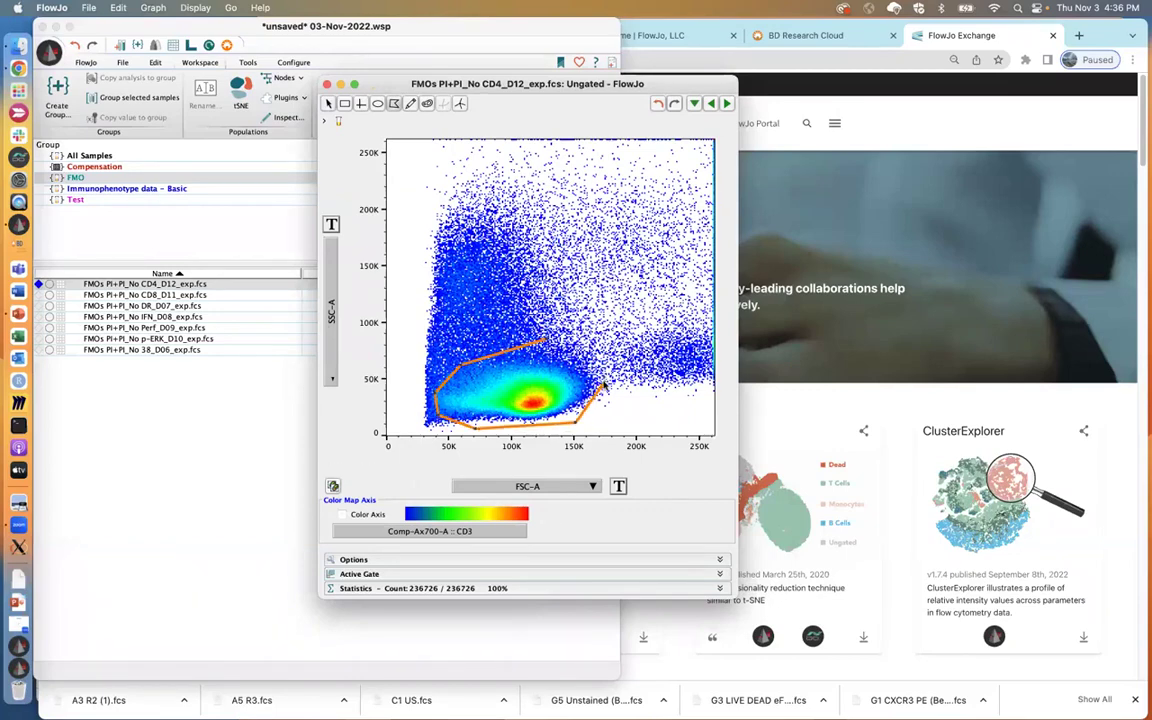
pyautogui.click(545, 340)
pyautogui.press('Return')
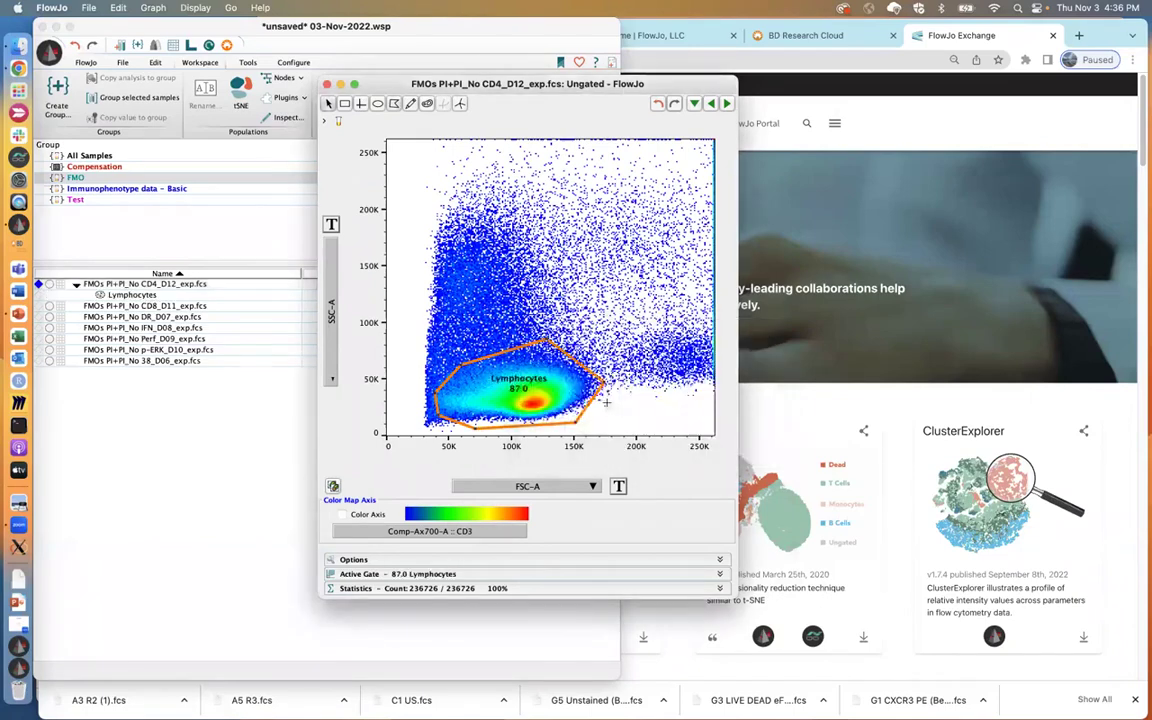
pyautogui.moveTo(537, 390); pyautogui.dragTo(508, 331)
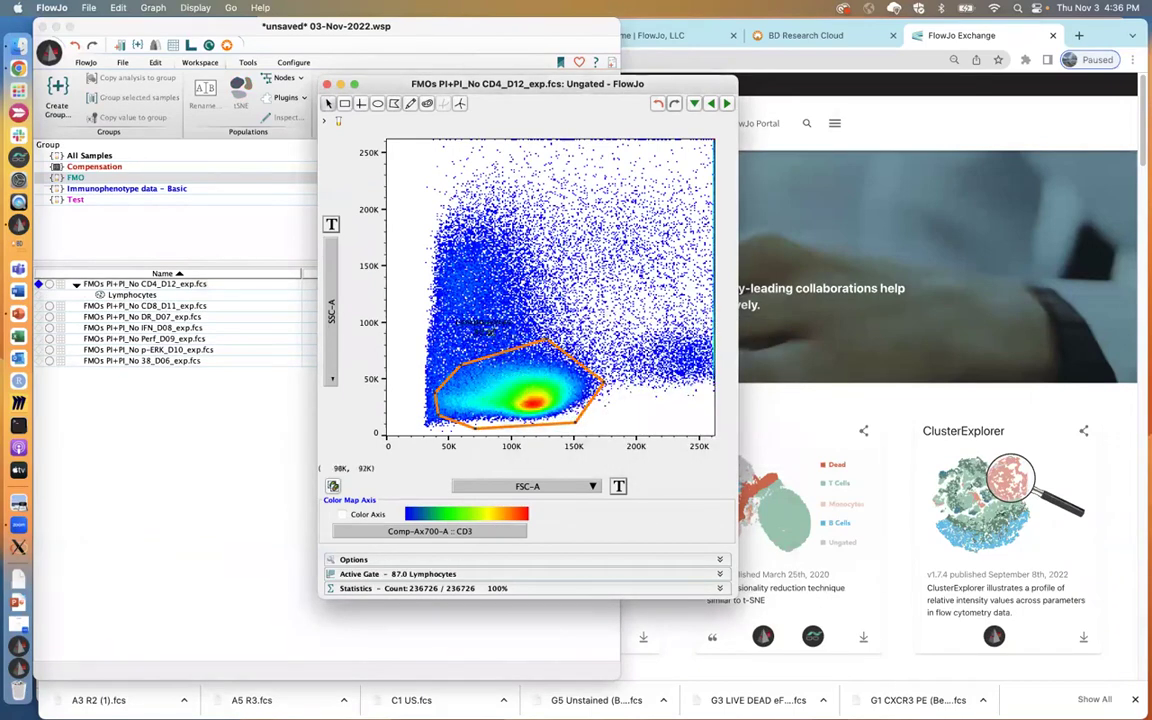
# - Open the Lymphocytes population in its own plot and set the y axis to FSC-H
pyautogui.doubleClick(518, 390)
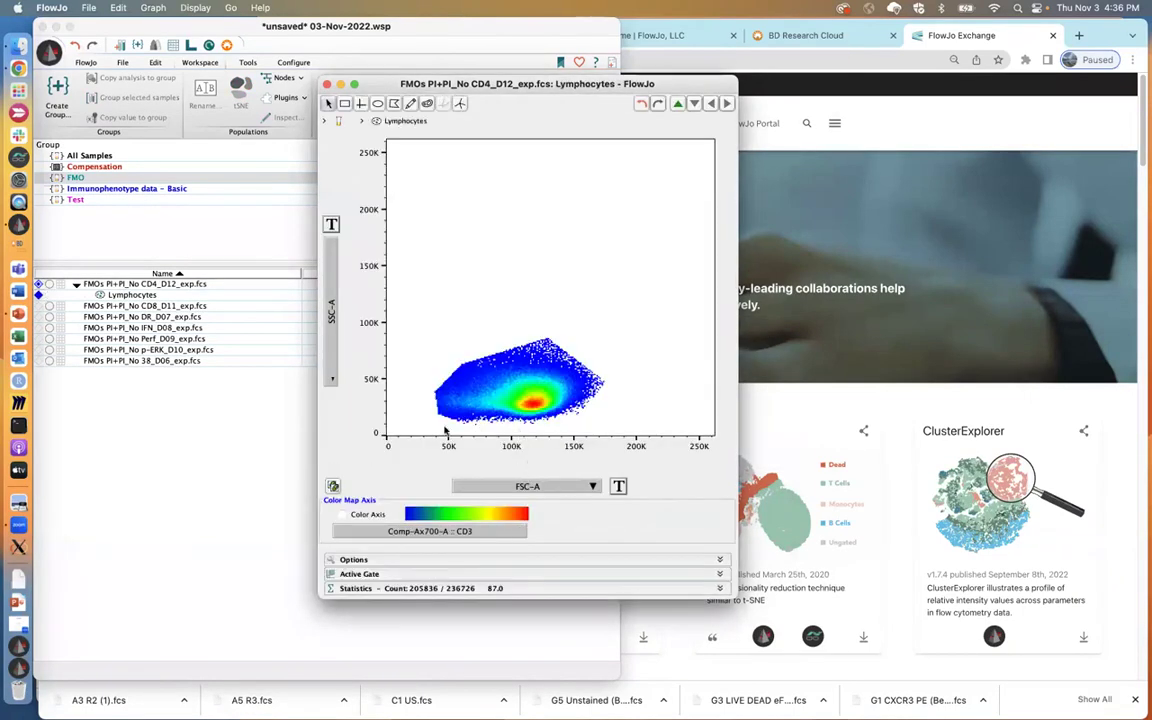
pyautogui.click(334, 327)
pyautogui.press('Down')
pyautogui.press('Down')
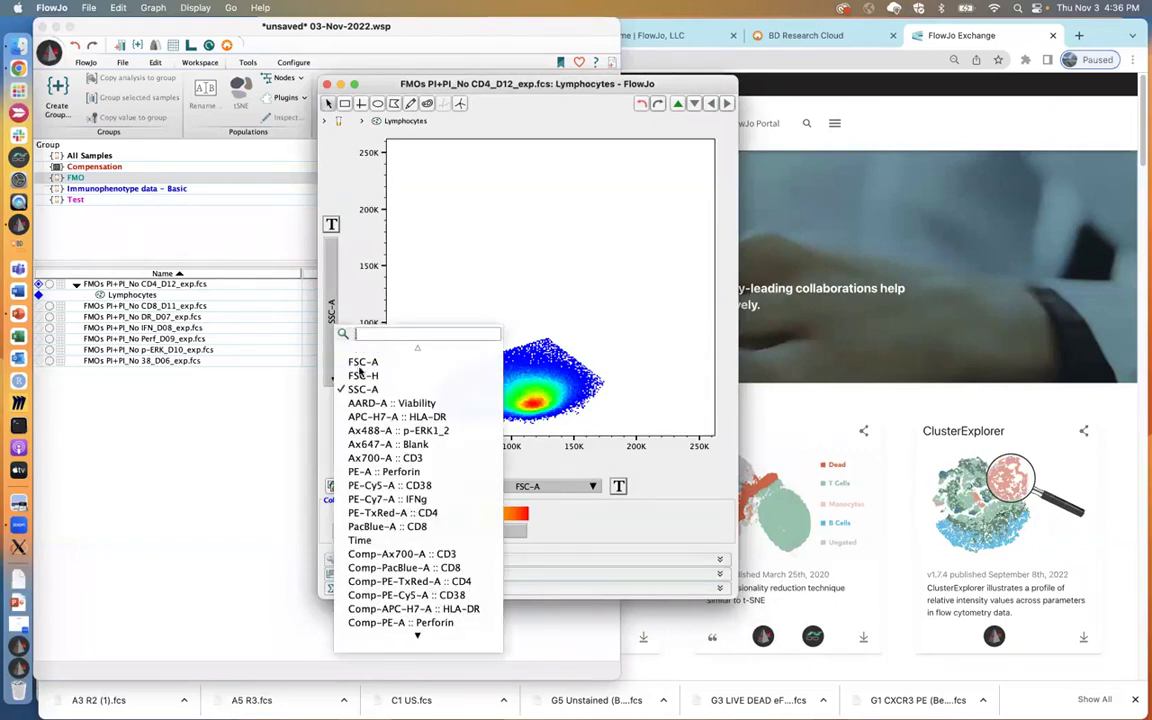
pyautogui.press('Return')
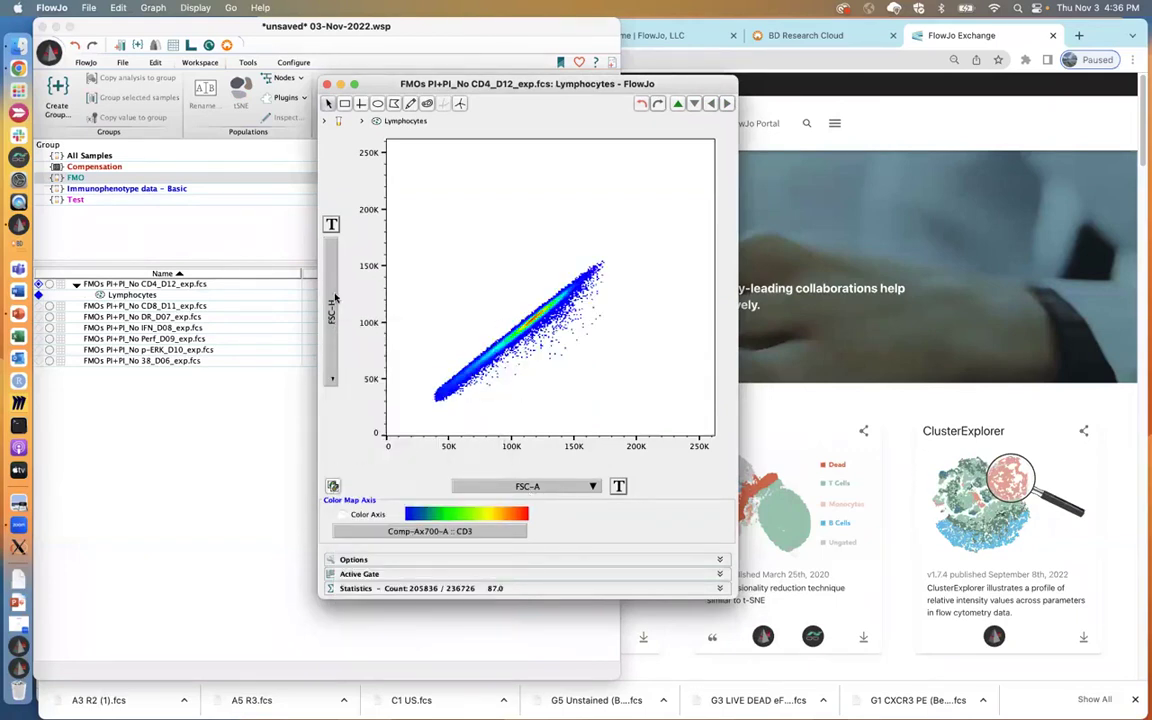
# - Draw a narrow polygon gate along the FSC-A versus FSC-H diagonal and name it Single Cells
pyautogui.click(605, 244)
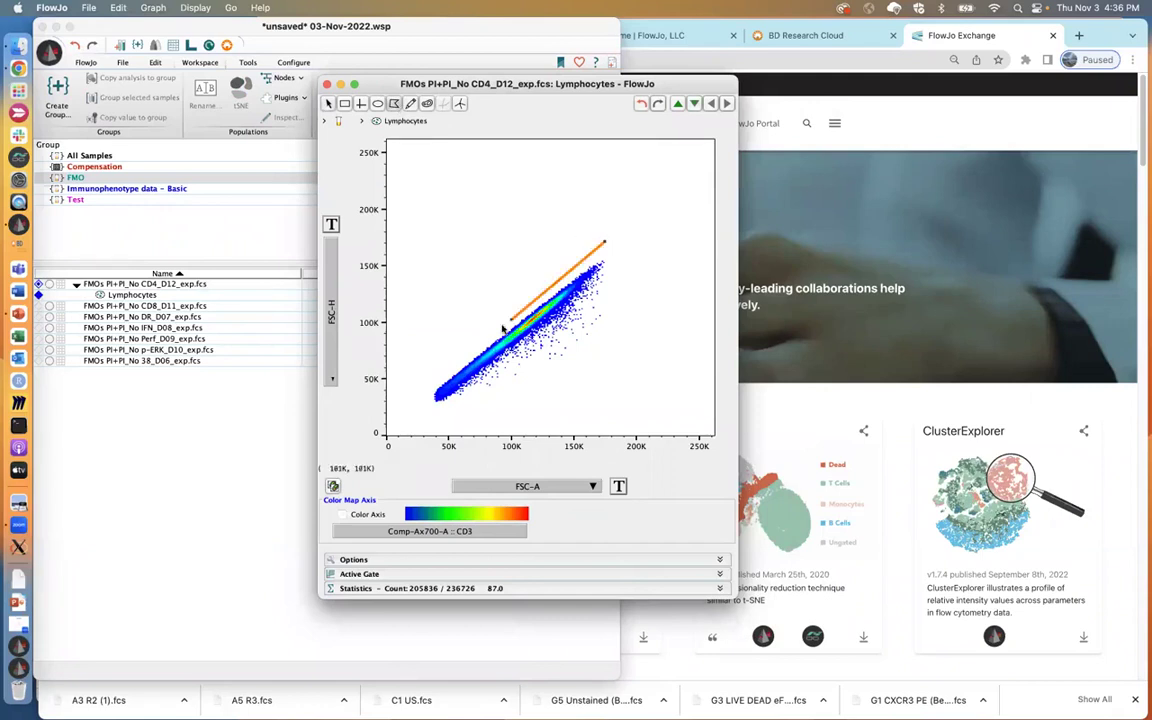
pyautogui.click(439, 407)
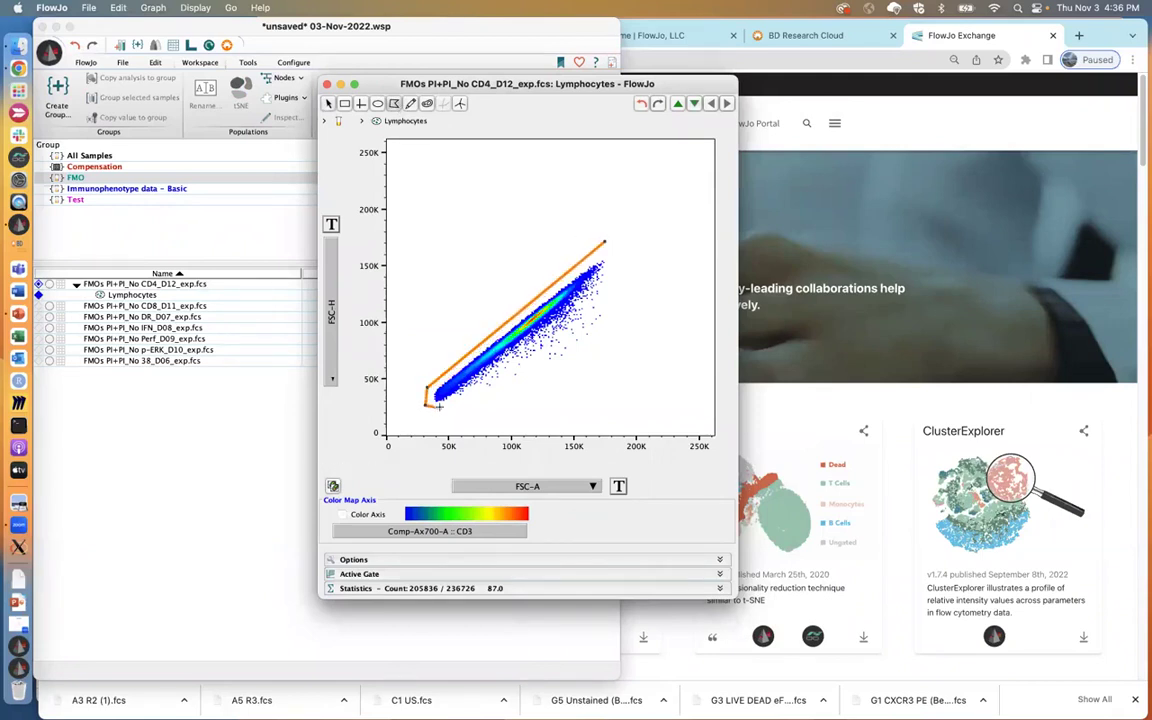
pyautogui.doubleClick(636, 260)
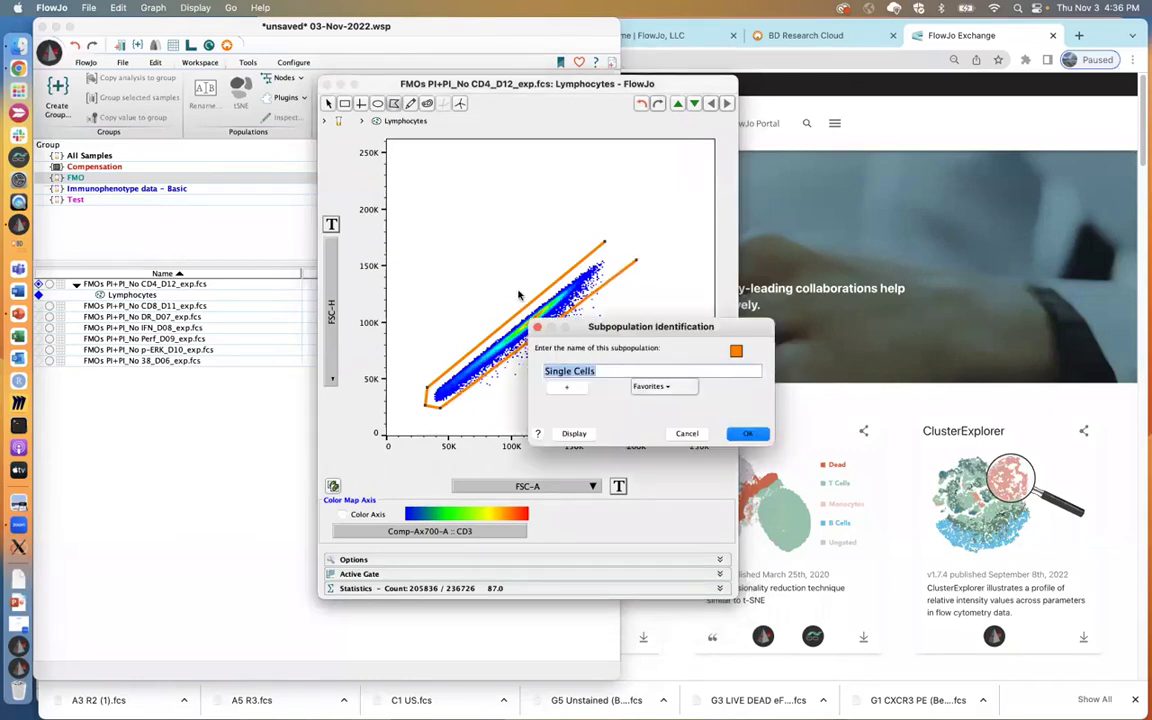
pyautogui.press('Return')
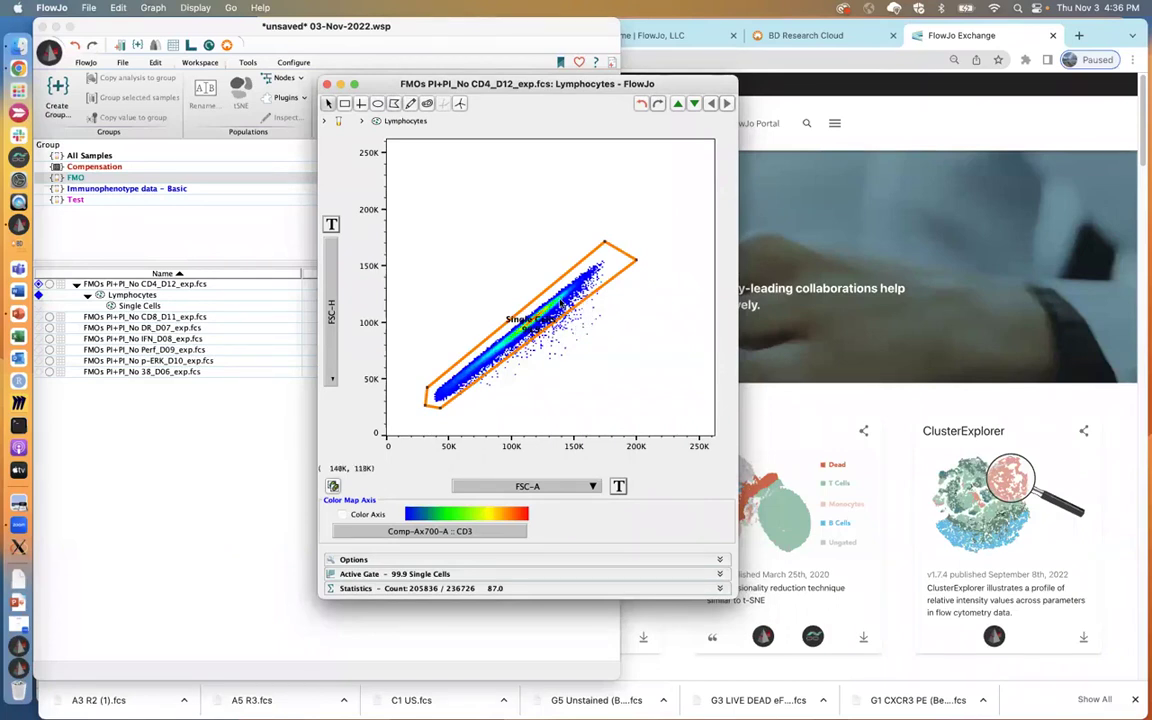
# - Plot the Single Cells population with Comp-AARD-A :: Viability on the x axis and SSC-A on the y axis
pyautogui.doubleClick(545, 300)
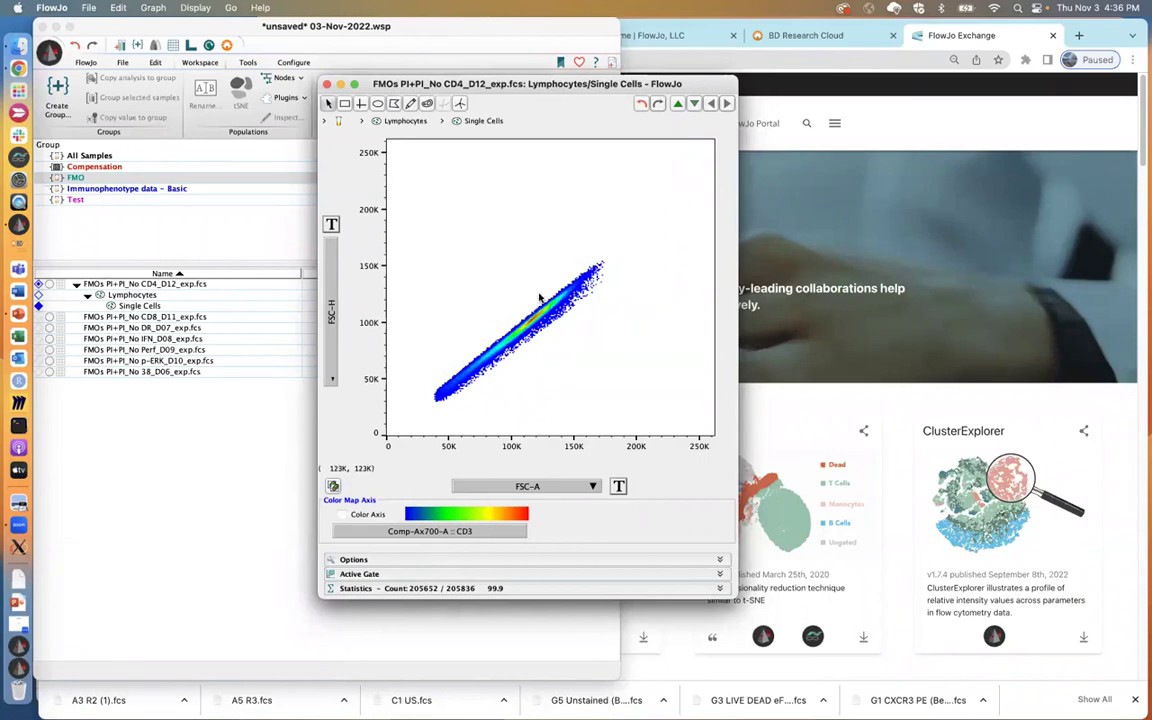
pyautogui.click(539, 489)
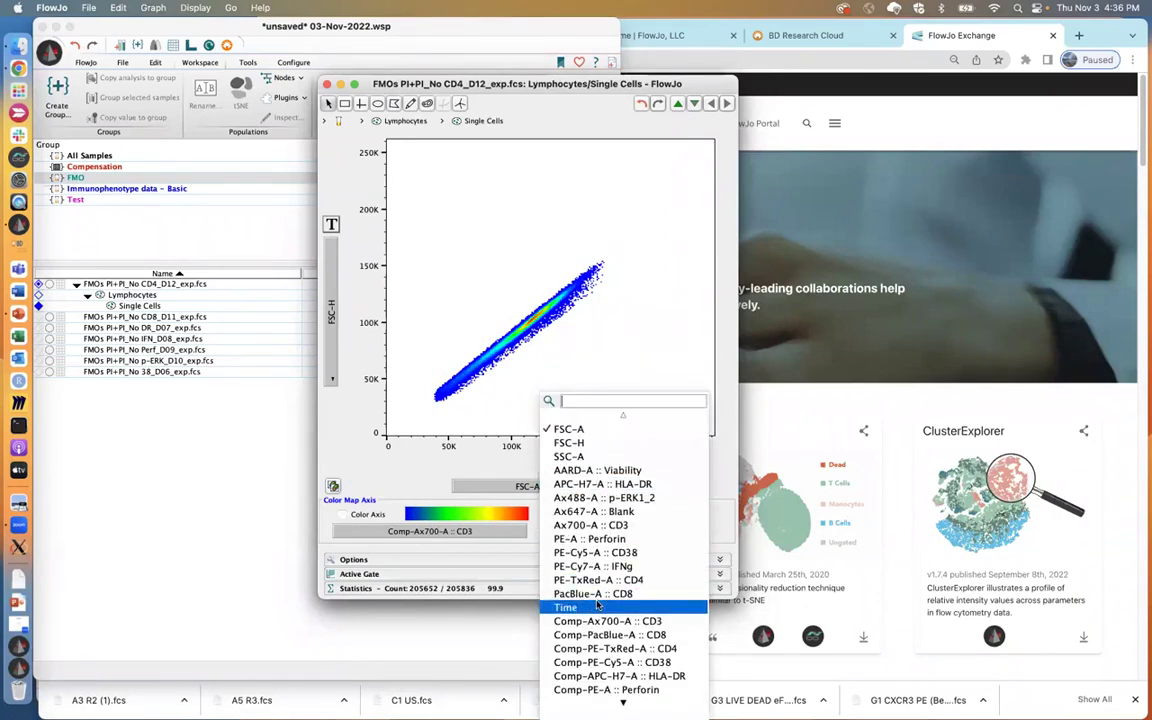
pyautogui.scroll(-3, 615, 670)
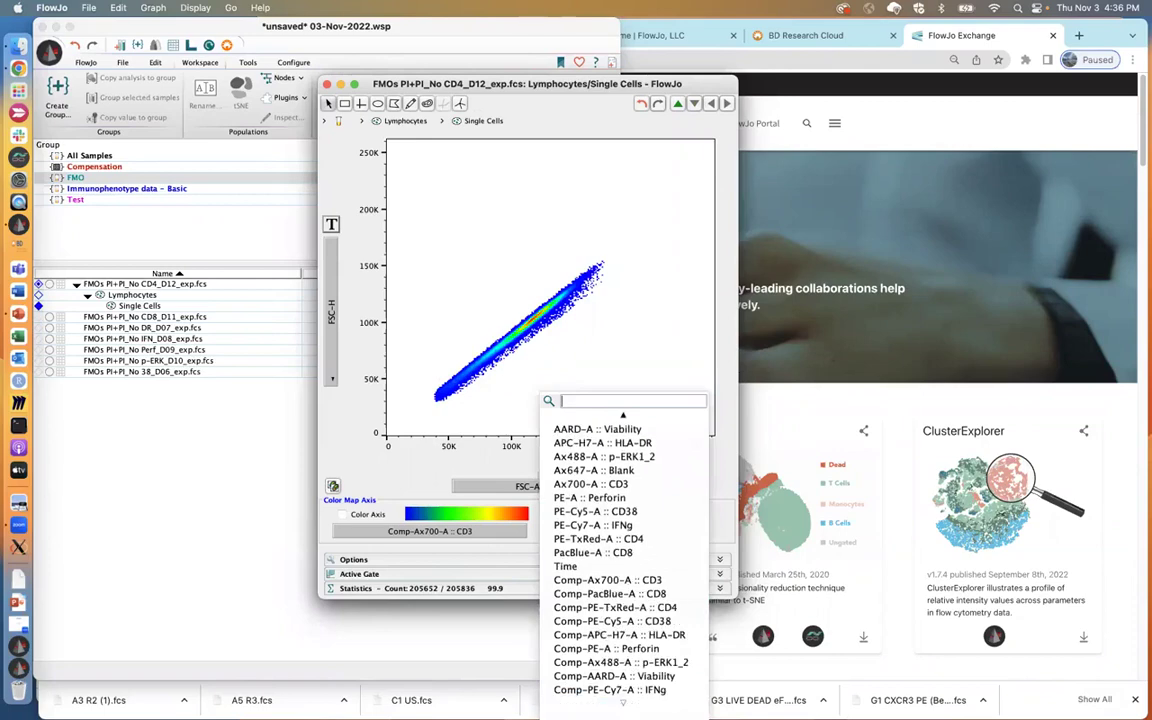
pyautogui.click(626, 679)
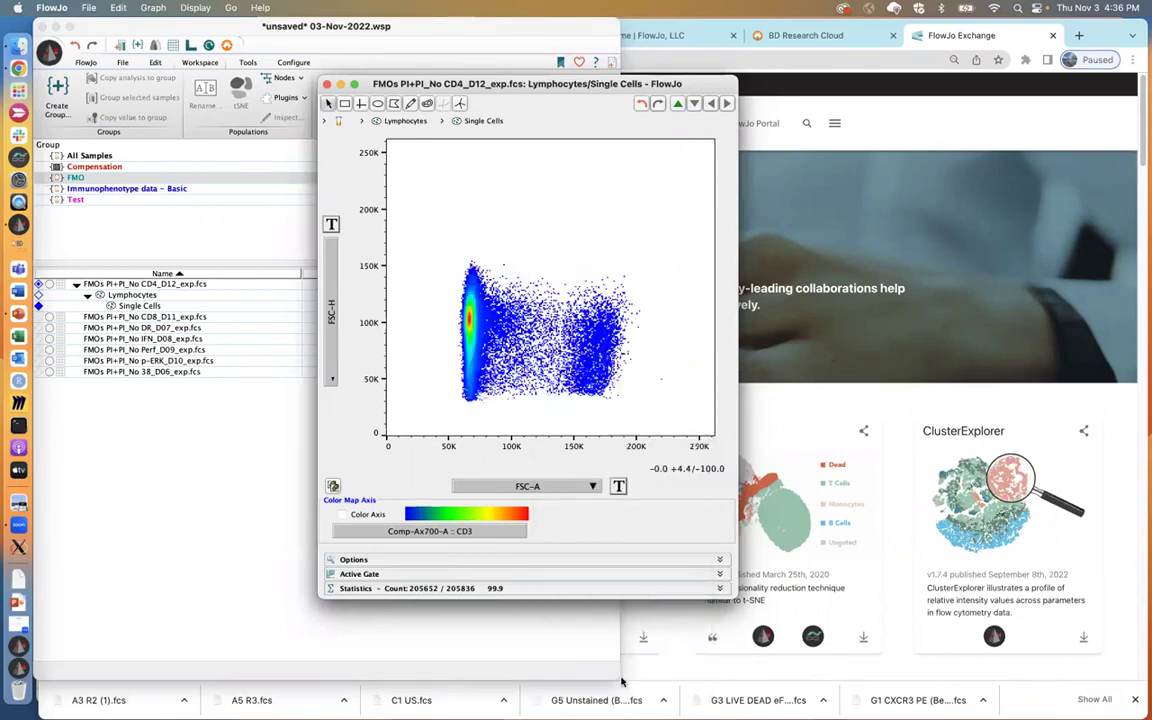
pyautogui.click(331, 303)
pyautogui.click(362, 366)
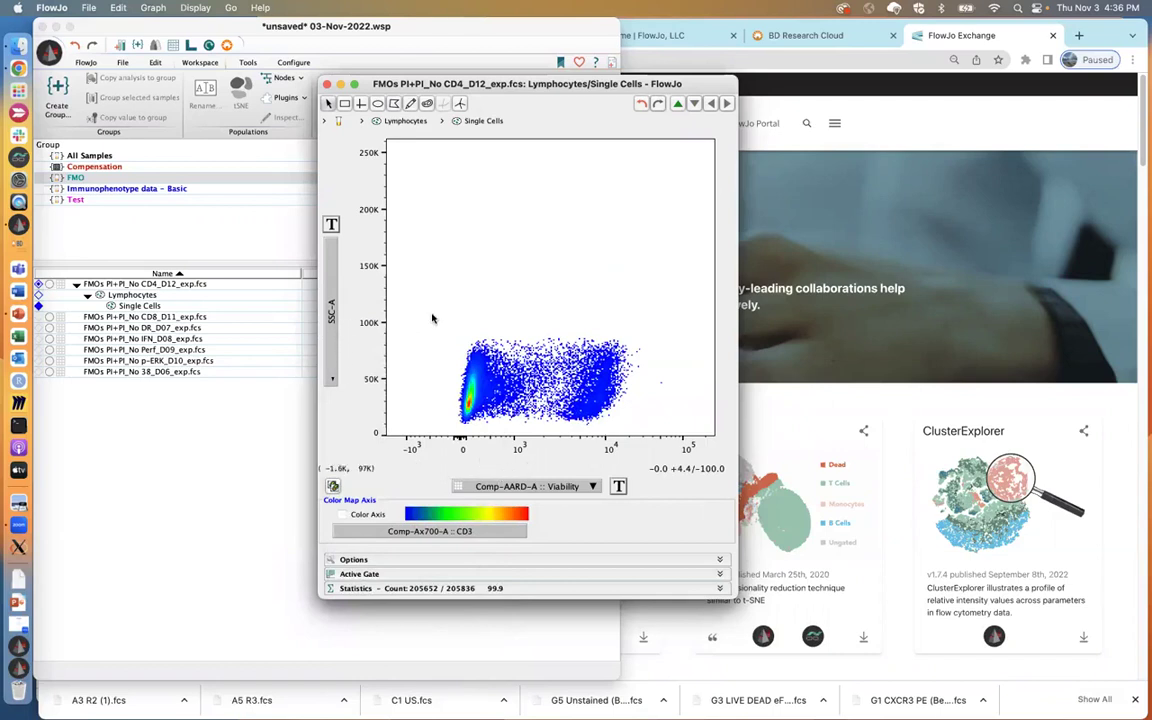
# - Draw a polygon gate named Live around the viability-low population and raise its upper-left corner to level the top edge
pyautogui.click(344, 104)
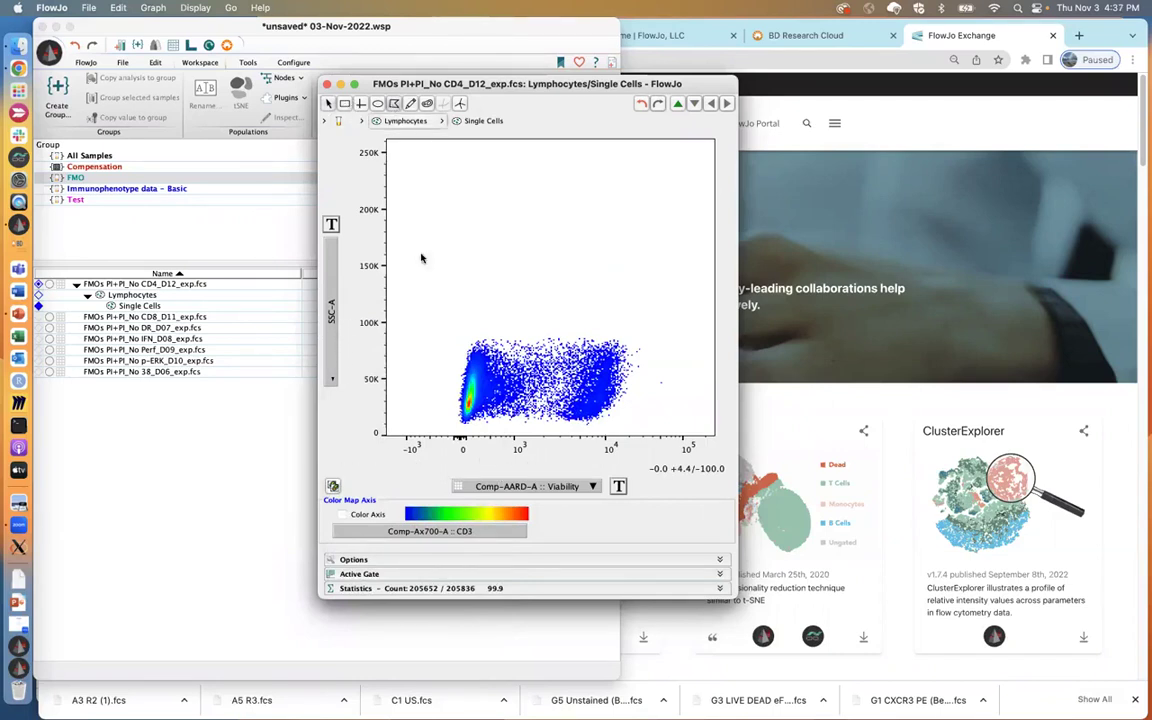
pyautogui.click(446, 425)
pyautogui.click(489, 425)
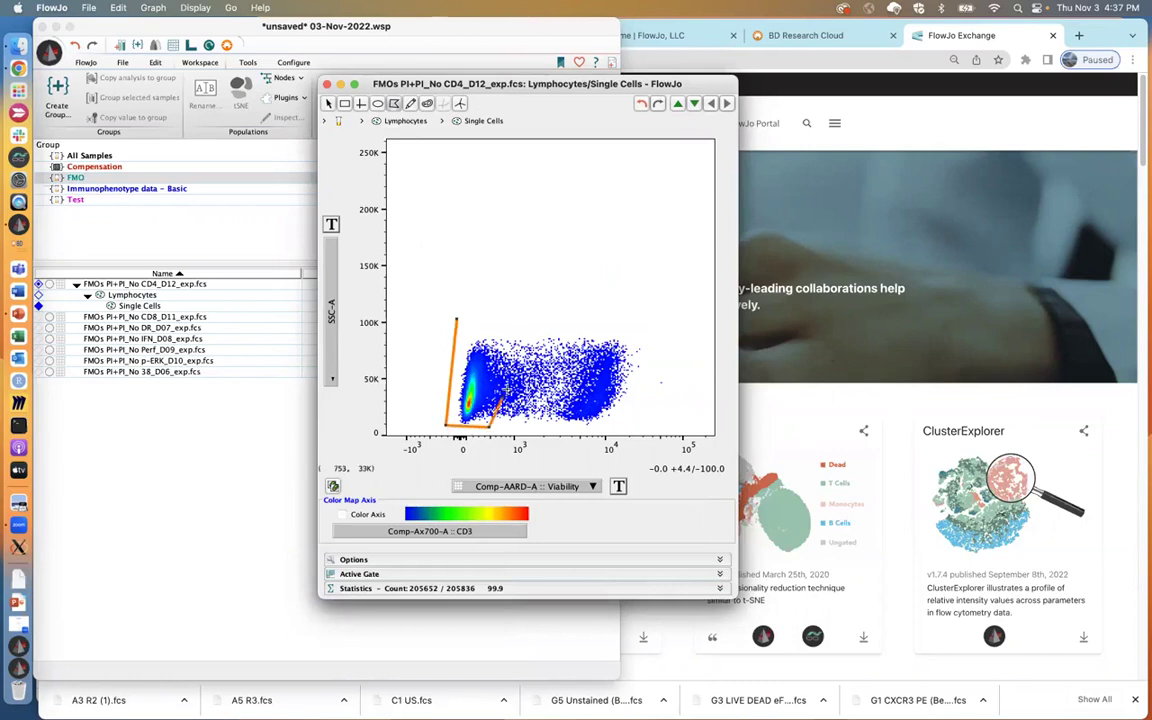
pyautogui.doubleClick(512, 306)
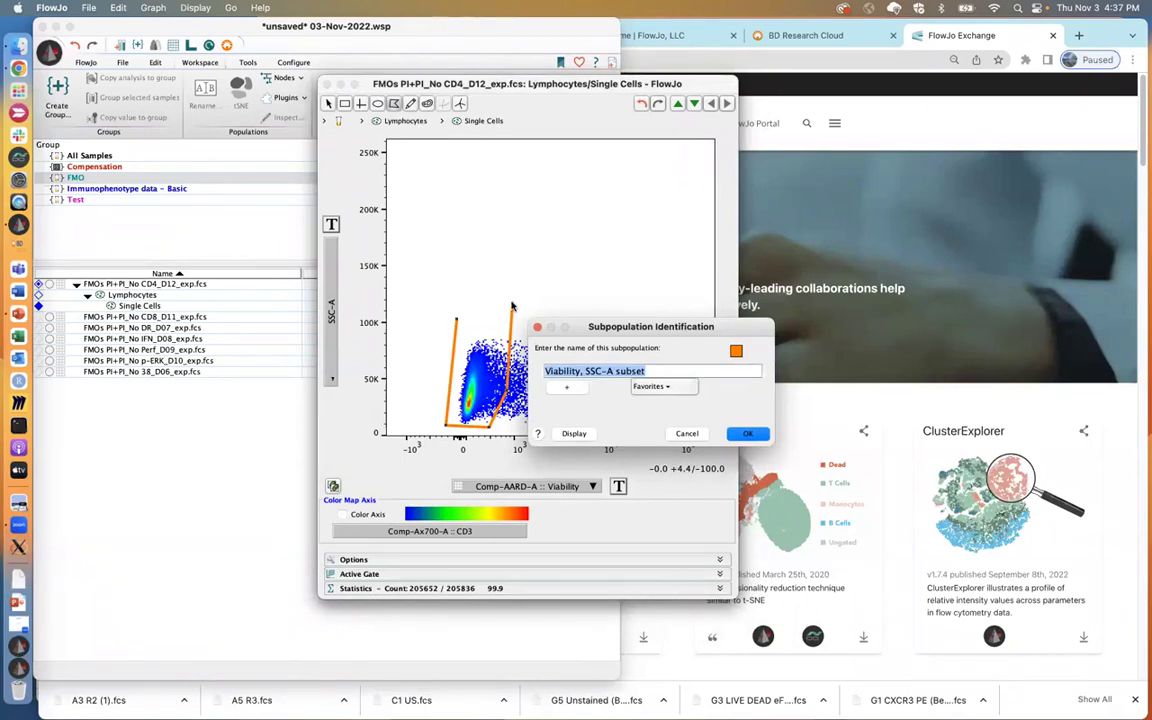
pyautogui.write('Live')
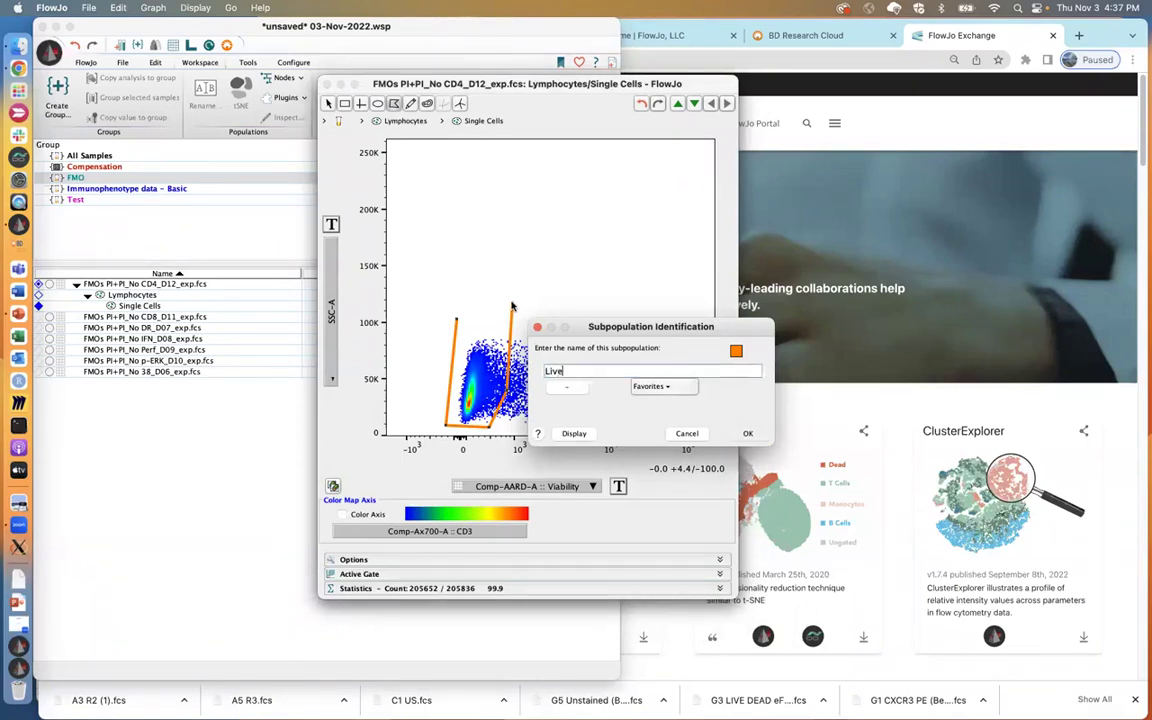
pyautogui.press('Return')
pyautogui.moveTo(456, 317); pyautogui.dragTo(457, 303)
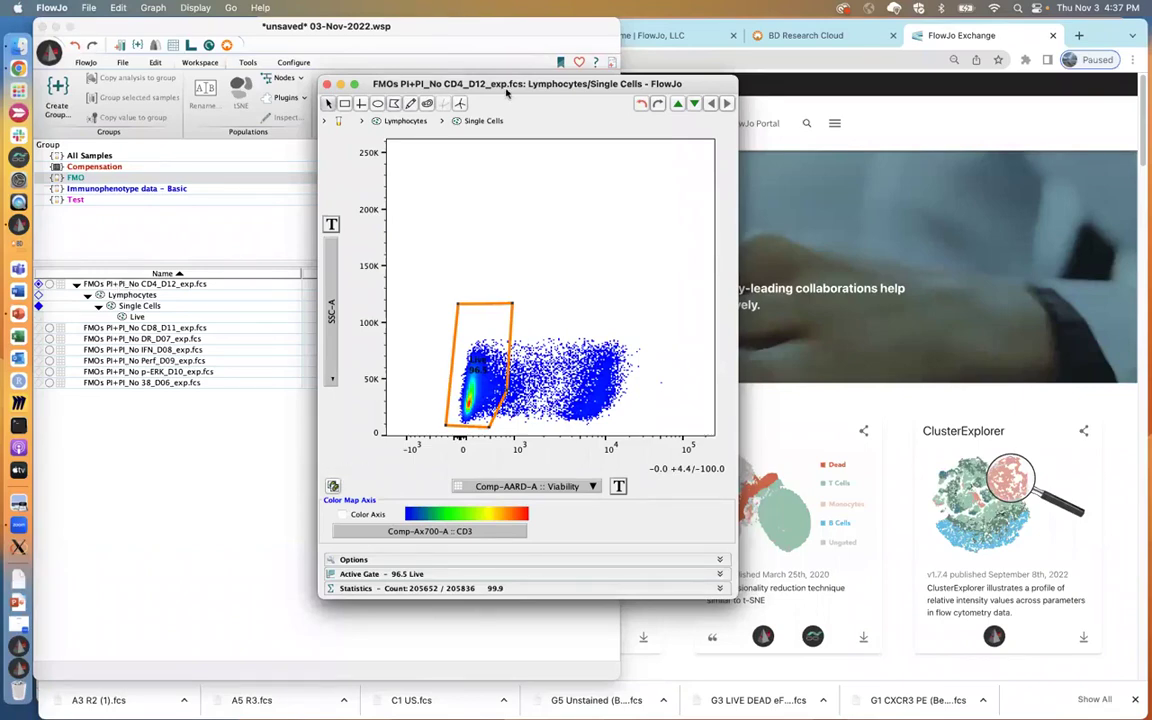
# - Arrange the Ungated, Lymphocytes and Single Cells plot windows side by side in gating order
pyautogui.moveTo(530, 84); pyautogui.dragTo(865, 88)
pyautogui.moveTo(490, 84); pyautogui.dragTo(562, 210)
pyautogui.moveTo(449, 84); pyautogui.dragTo(342, 190)
pyautogui.click(663, 209)
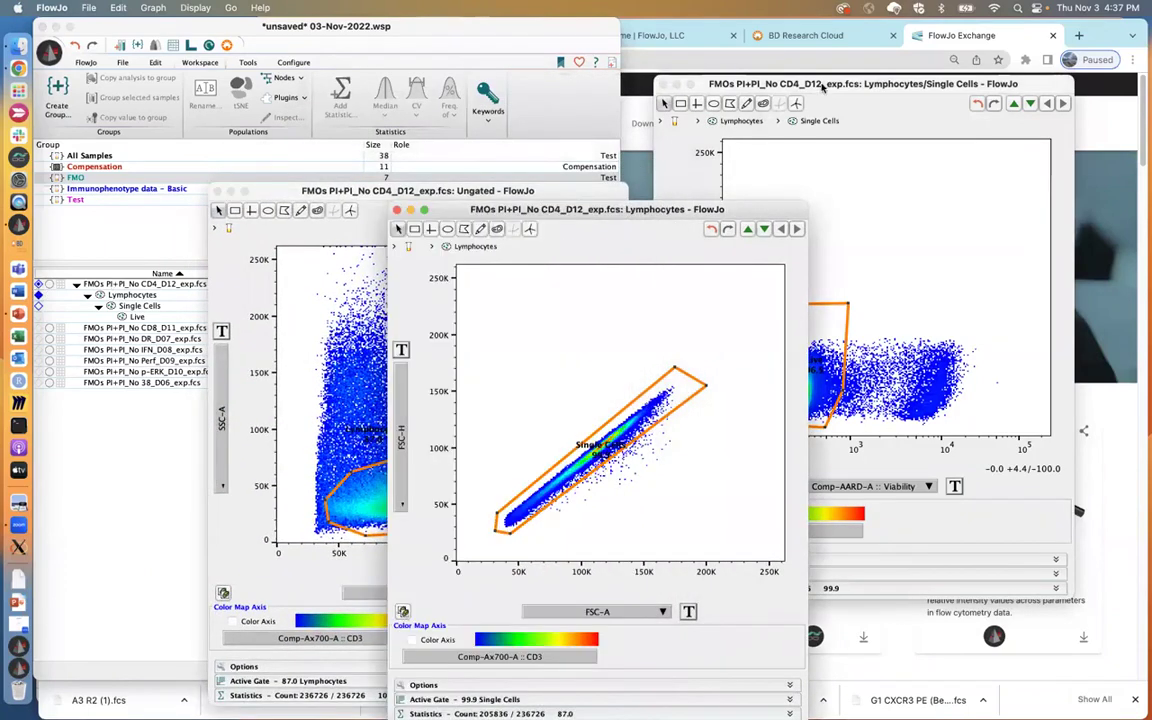
pyautogui.moveTo(814, 84); pyautogui.dragTo(970, 211)
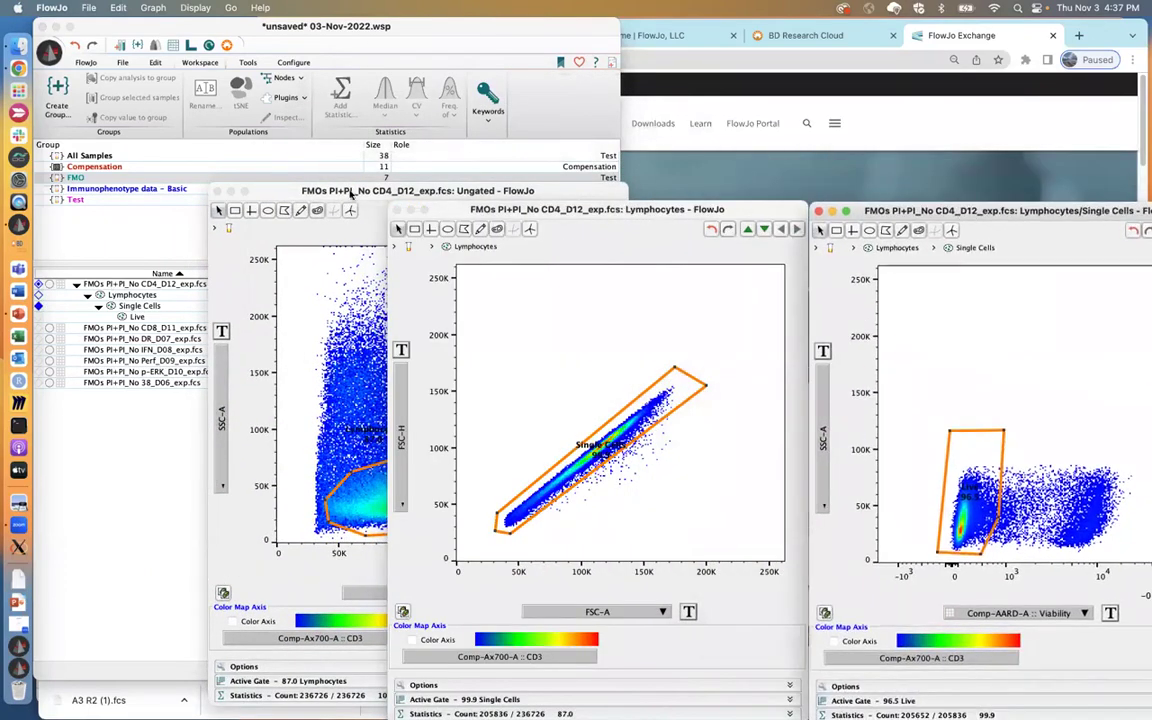
pyautogui.moveTo(330, 191); pyautogui.dragTo(196, 350)
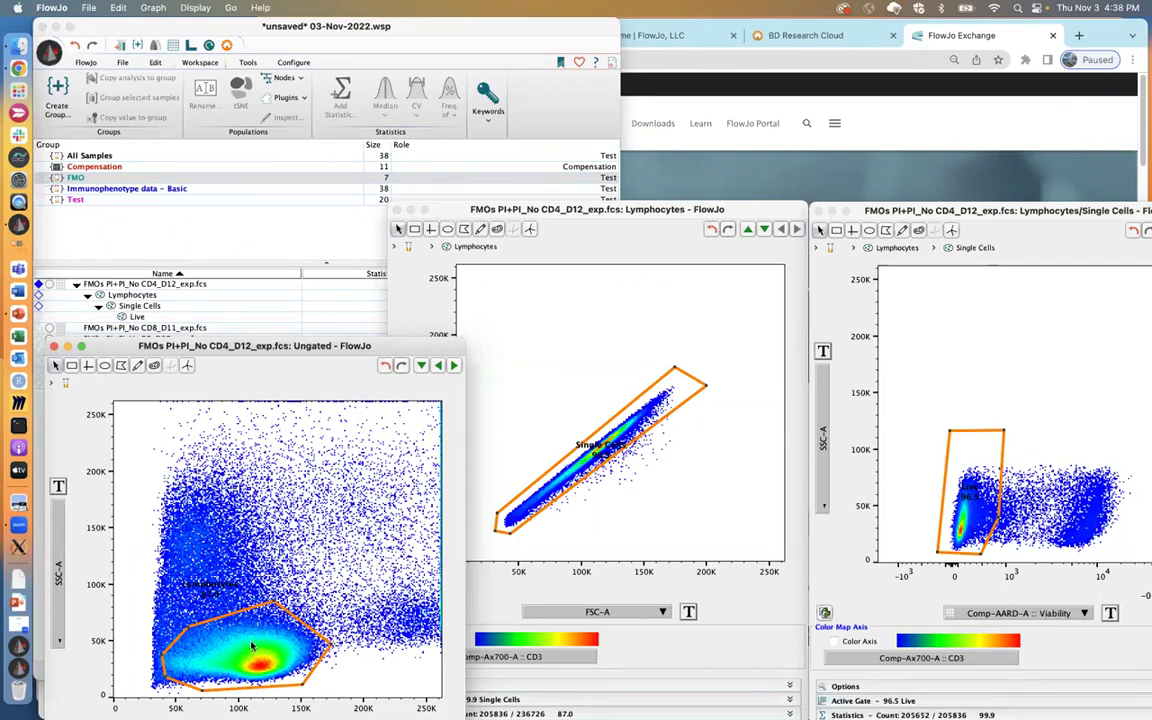
# - Shift the Lymphocytes gate over the high-SSC-A and high-FSC-A events, and return it to the dense low-SSC-A population
pyautogui.moveTo(255, 652); pyautogui.dragTo(238, 520)
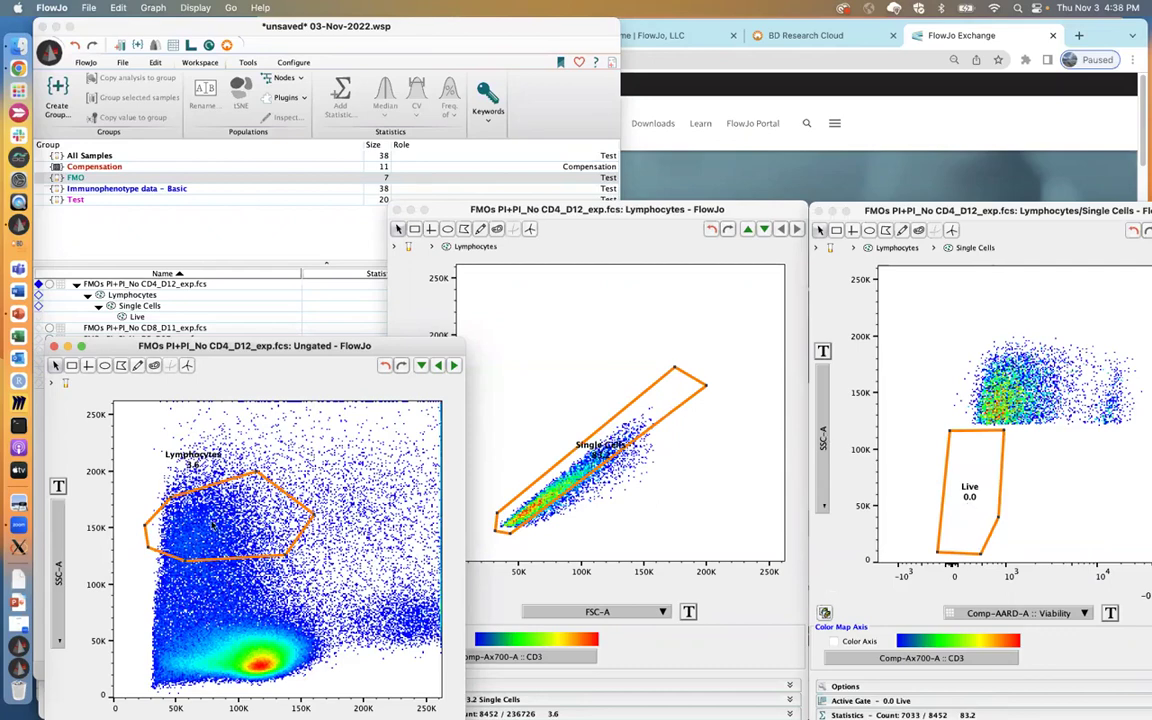
pyautogui.moveTo(232, 536); pyautogui.dragTo(429, 627)
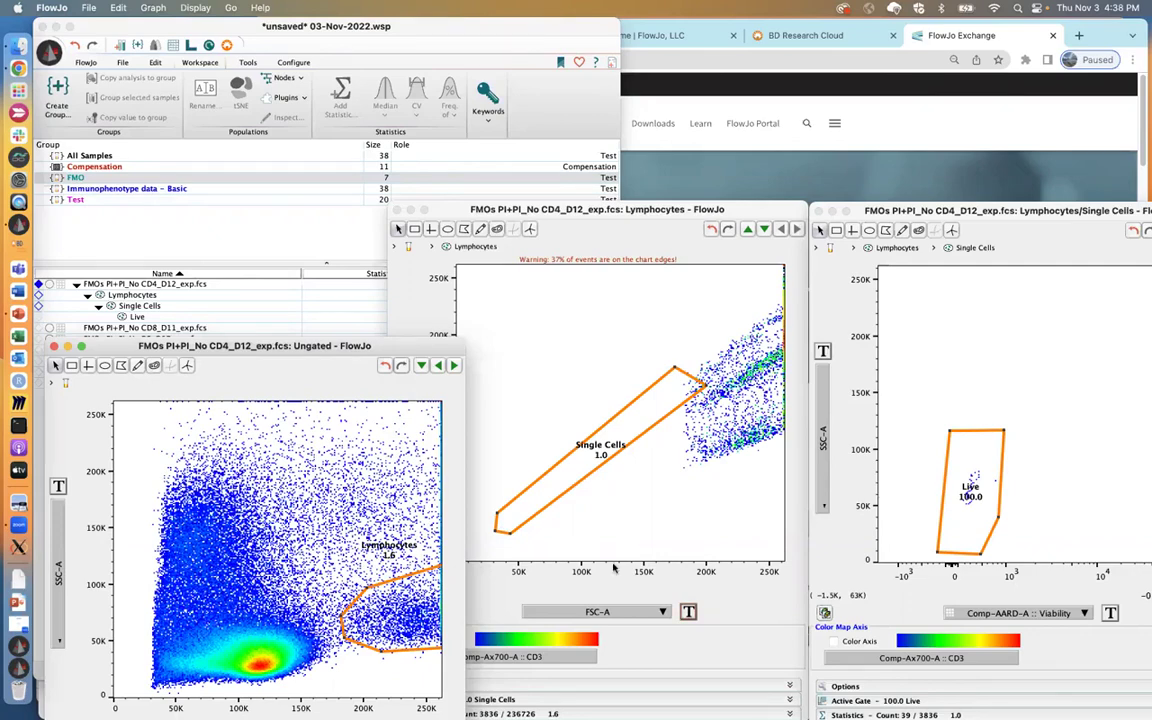
pyautogui.moveTo(415, 605); pyautogui.dragTo(230, 641)
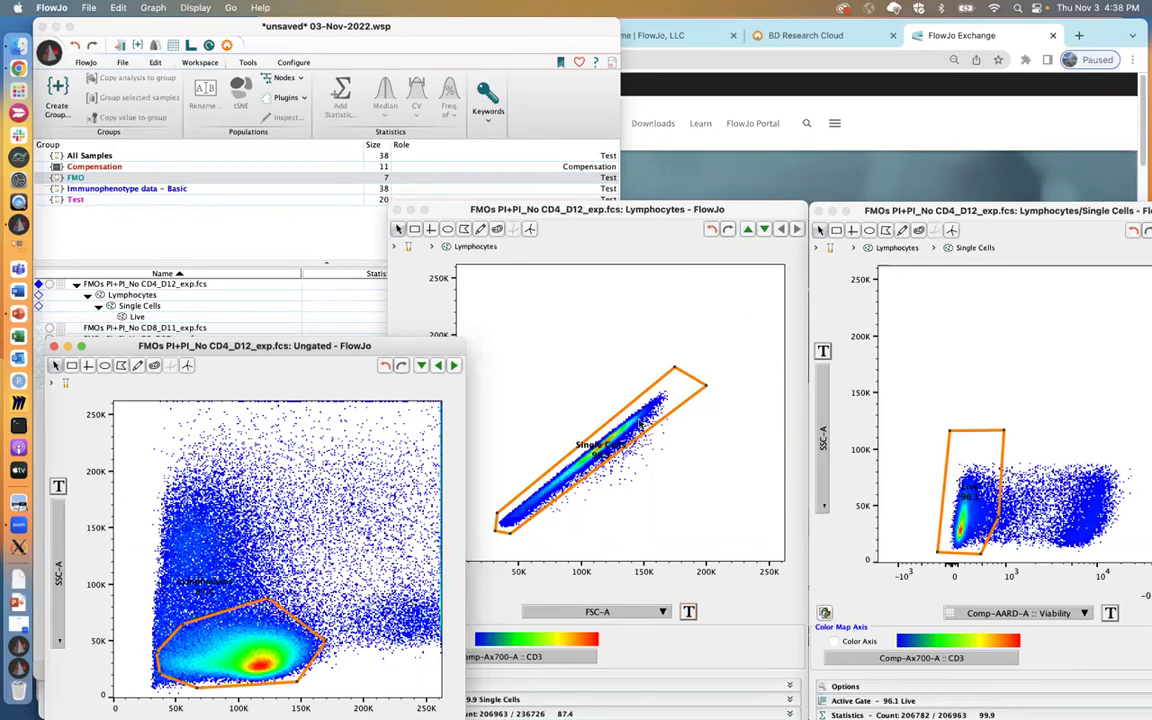
# - Close the Ungated and Lymphocytes plots and move the Single Cells plot fully into view
pyautogui.click(54, 346)
pyautogui.click(396, 210)
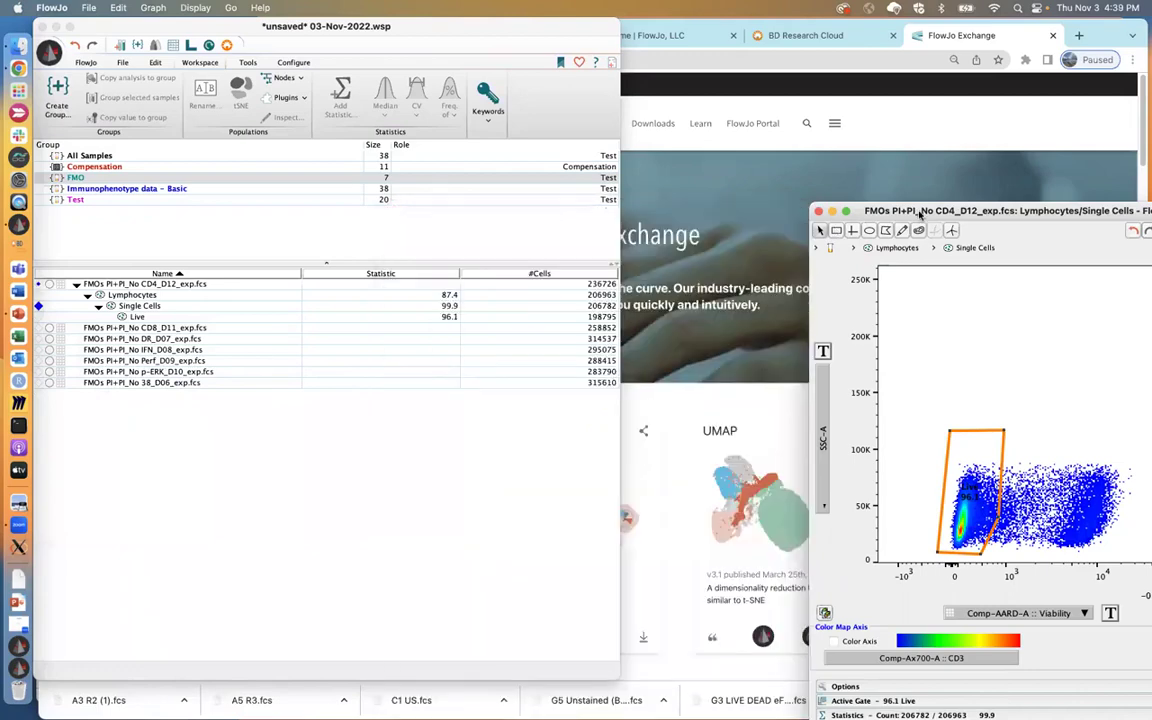
pyautogui.moveTo(830, 210); pyautogui.dragTo(538, 115)
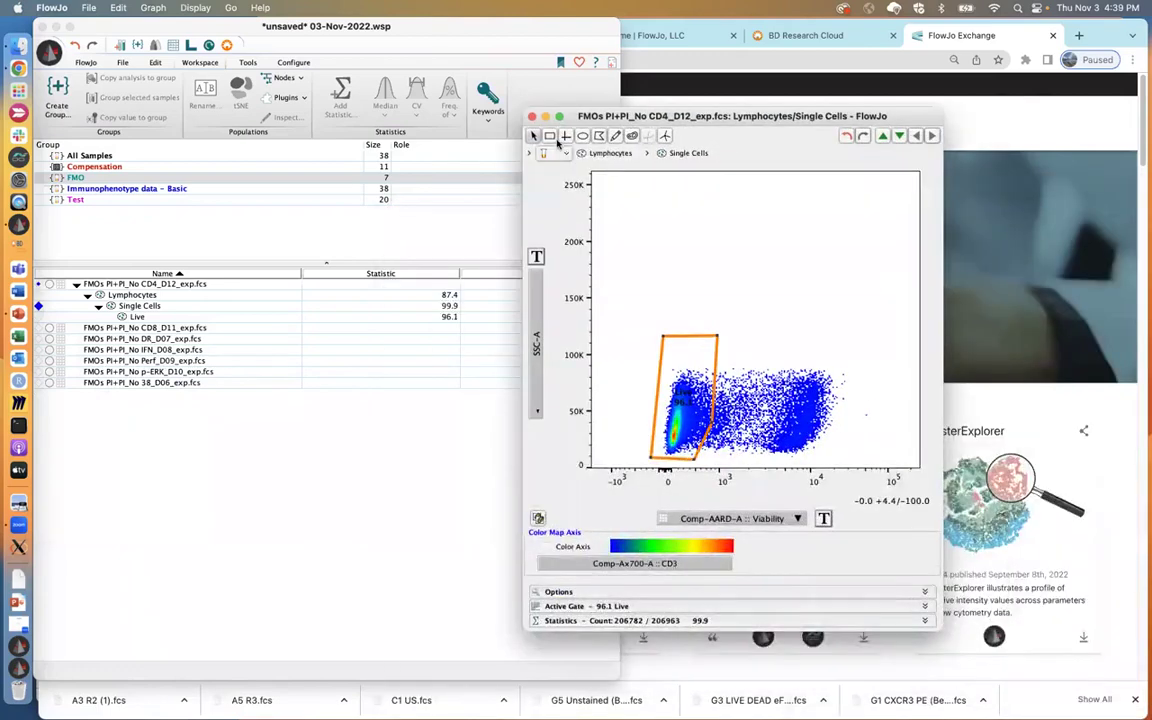
# - Open the Live population and plot Comp-Ax700-A :: CD3 on the X axis against Comp-APC-H7-A :: HLA-DR on the Y axis
pyautogui.doubleClick(681, 415)
pyautogui.click(576, 487)
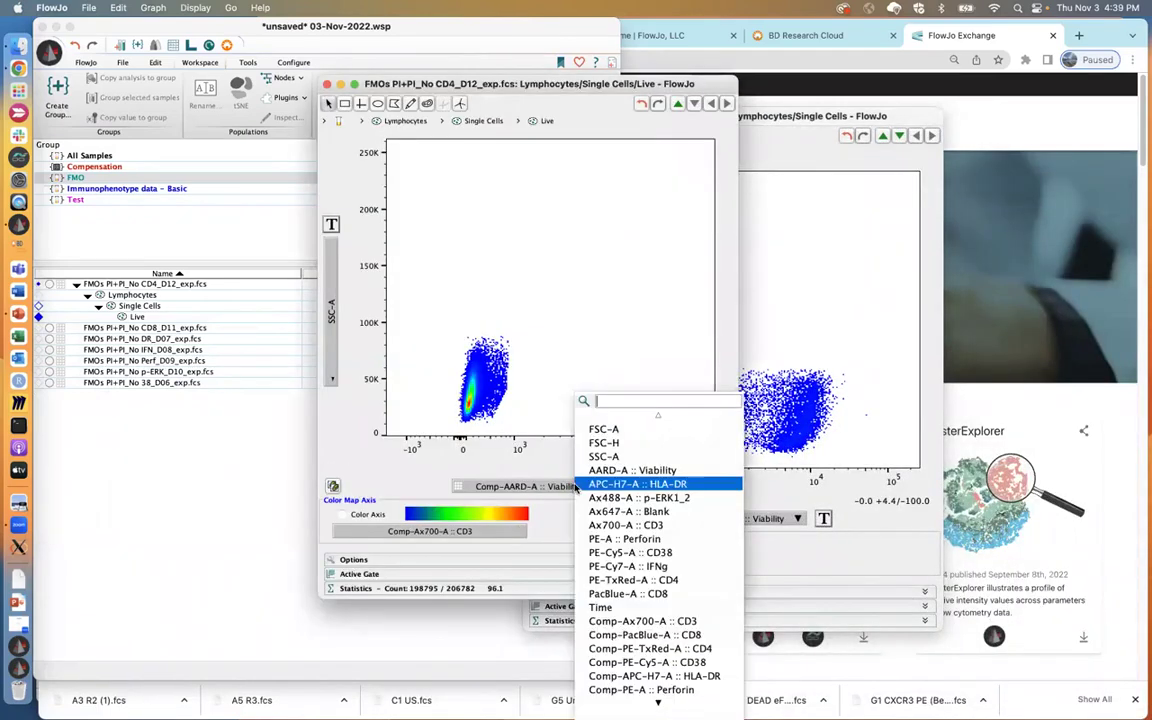
pyautogui.click(659, 622)
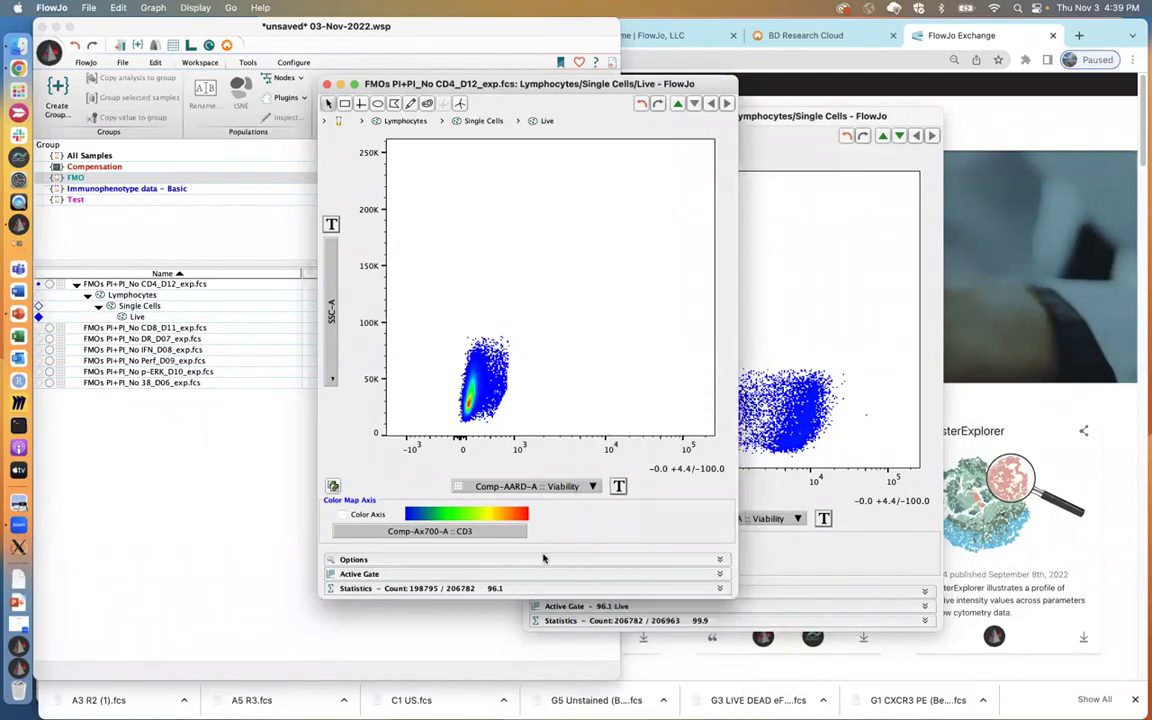
pyautogui.click(331, 316)
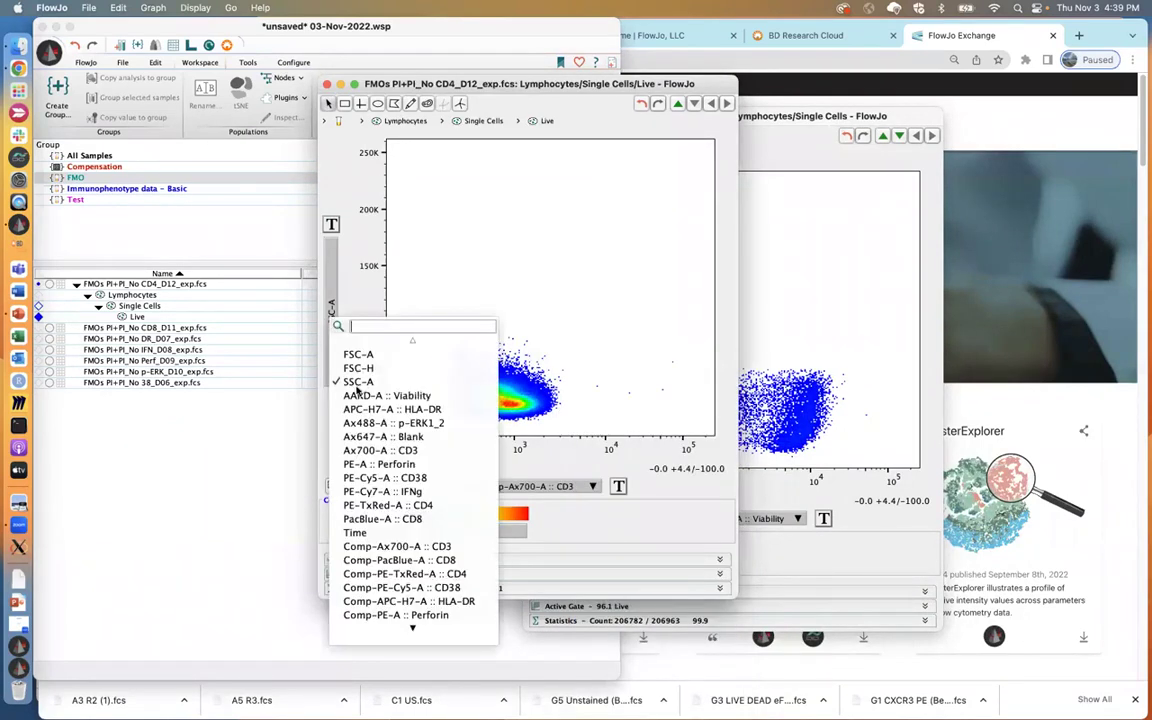
pyautogui.click(392, 601)
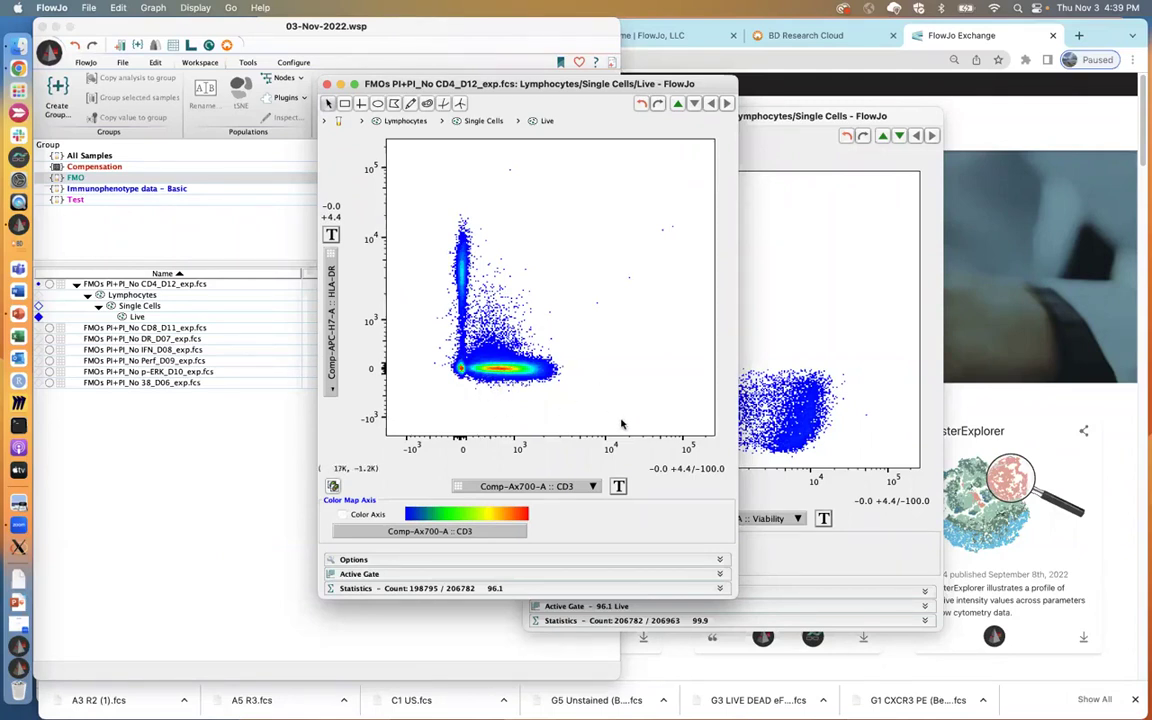
# - Open the CD3 axis transform, enlarge its window and reduce the scale maximum to 8289.7226, giving 2.9 positive decades
pyautogui.click(619, 486)
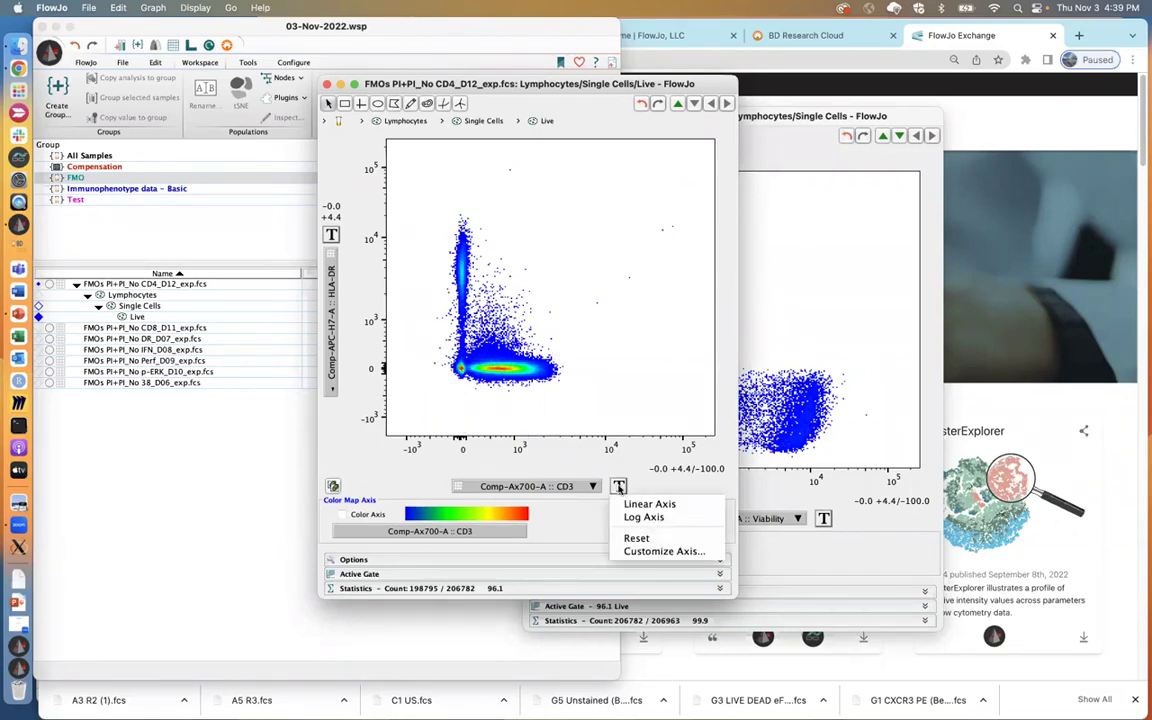
pyautogui.click(707, 553)
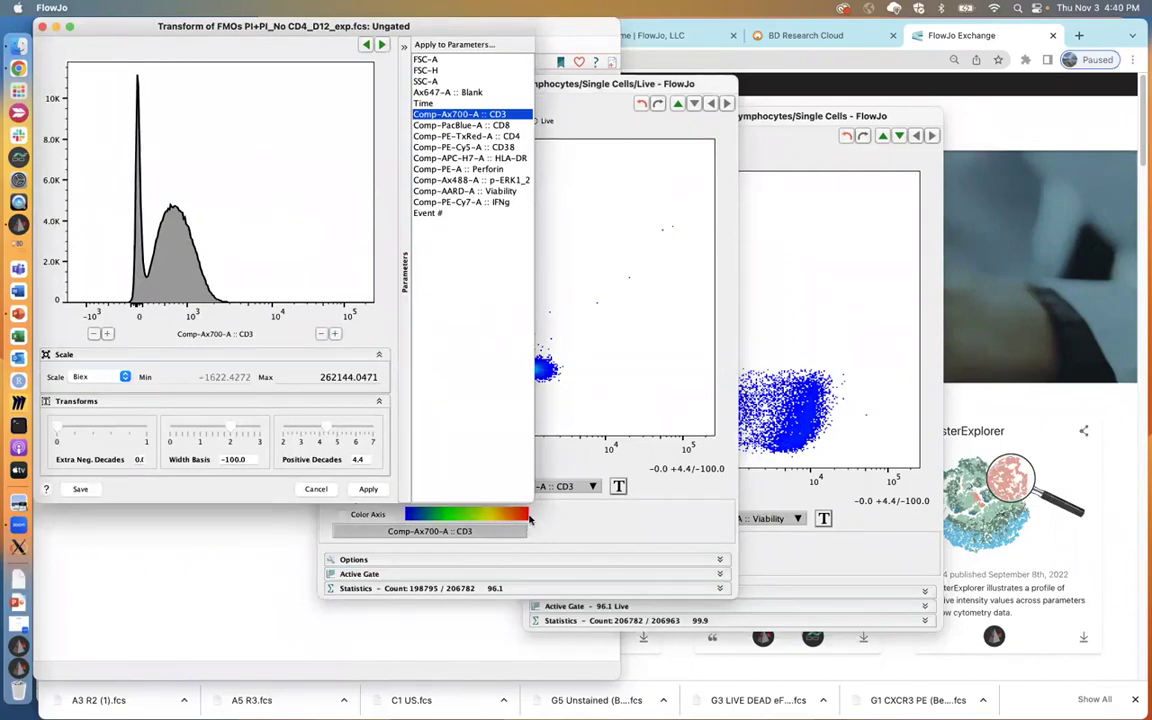
pyautogui.moveTo(527, 502); pyautogui.dragTo(633, 584)
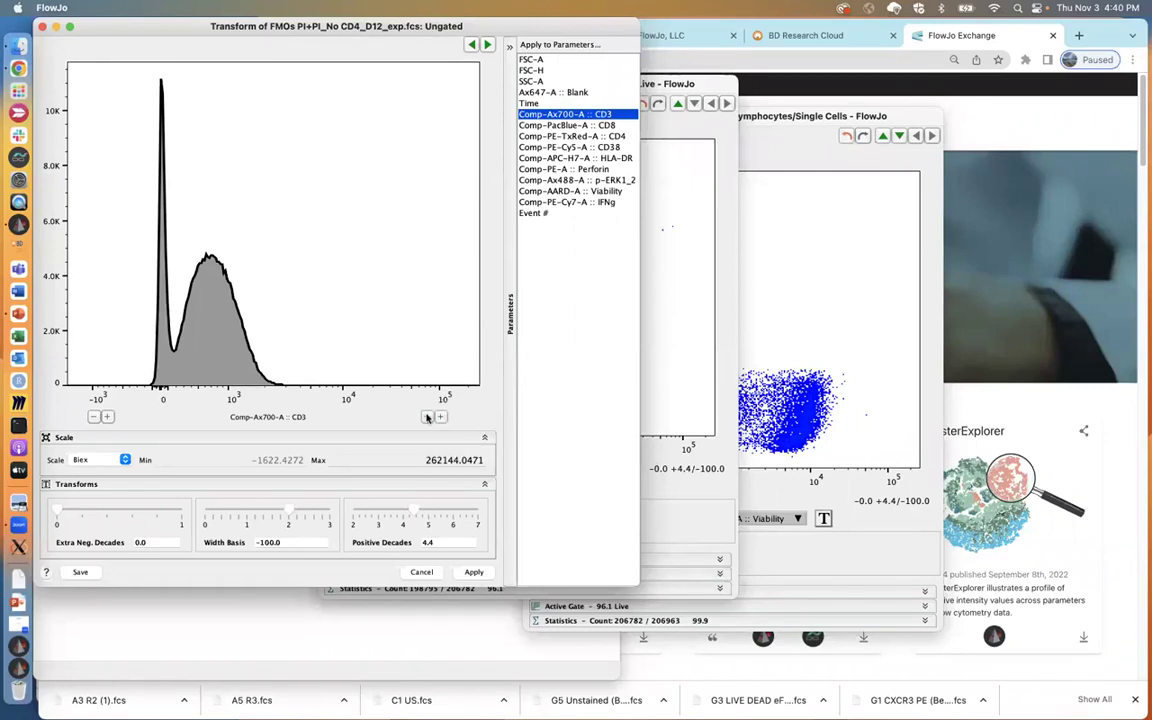
pyautogui.click(426, 416)
pyautogui.click(426, 416)
pyautogui.click(426, 416)
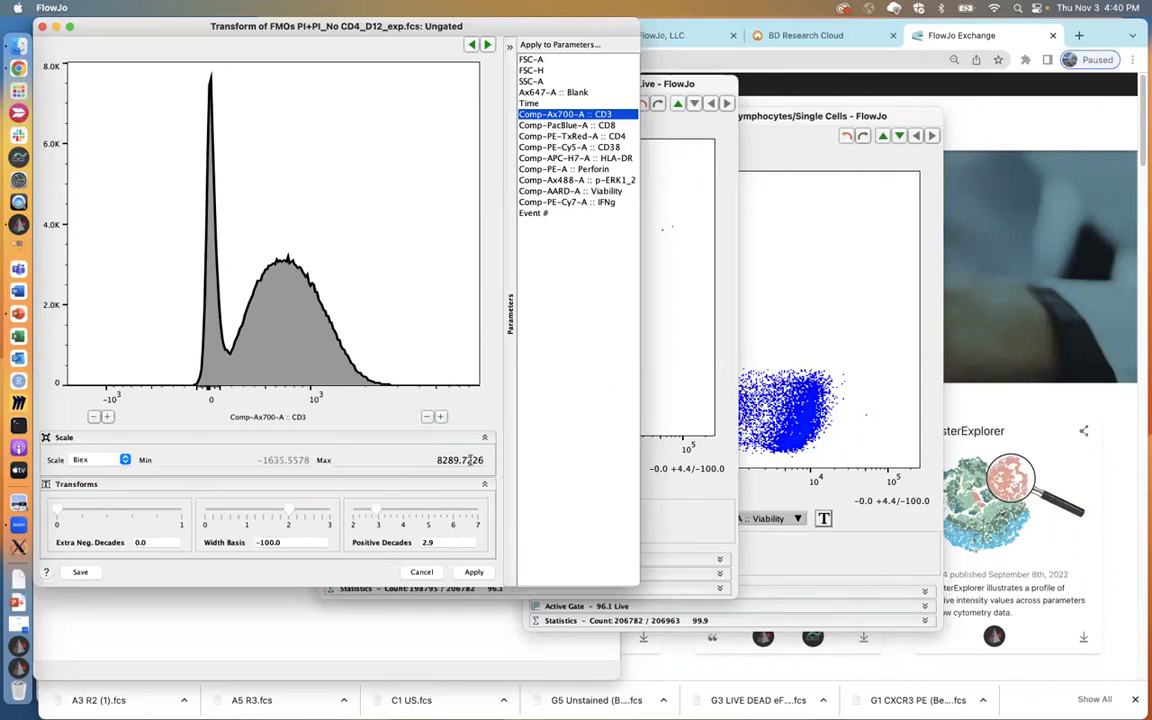
# - Keep the Biex scale for CD3, set Width Basis to -1.0 and Extra Neg. Decades to 0.6, and apply the transform
pyautogui.click(125, 460)
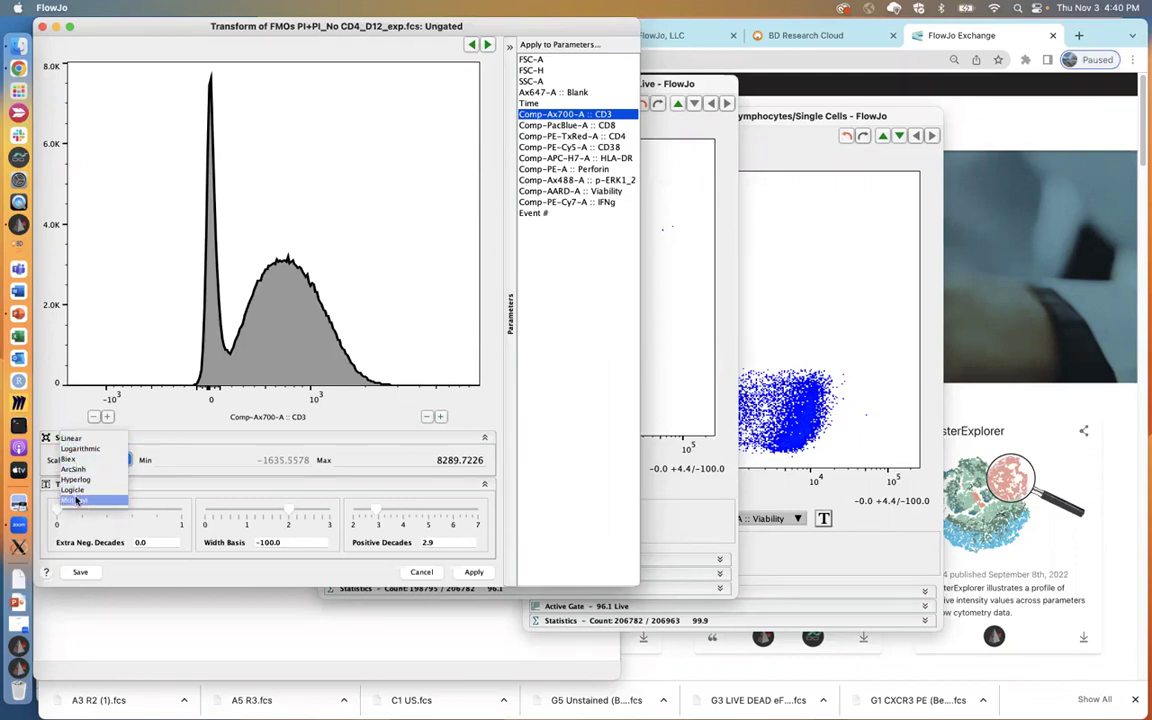
pyautogui.click(76, 461)
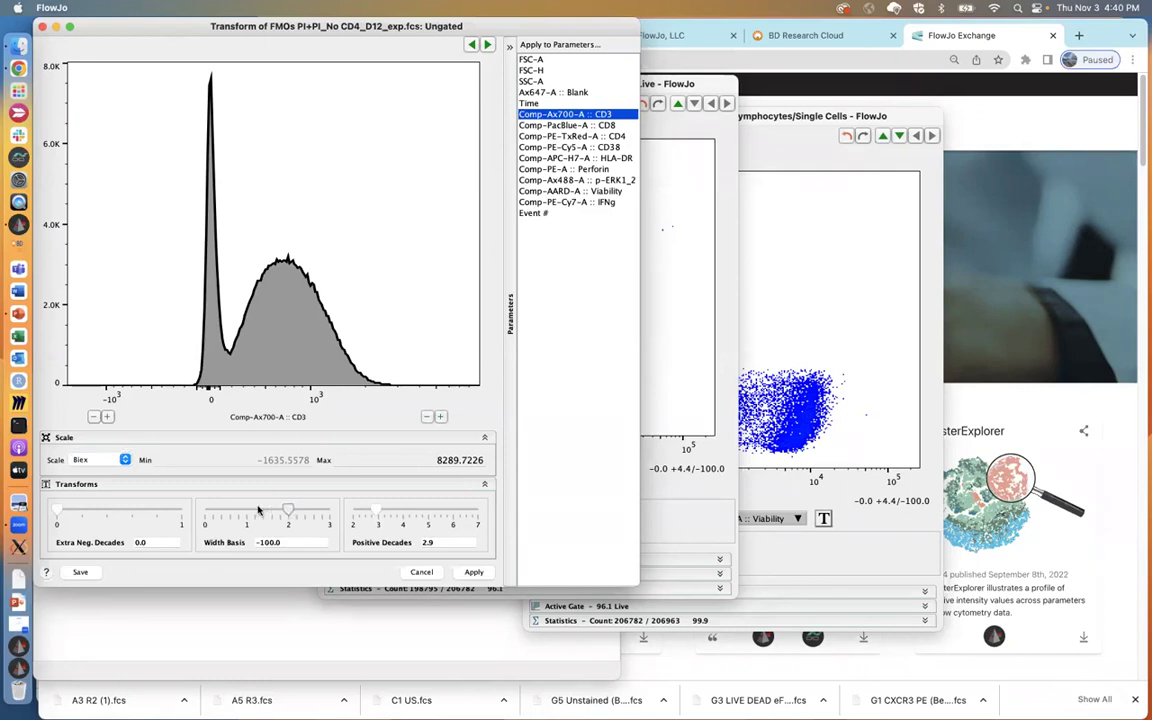
pyautogui.moveTo(258, 510); pyautogui.dragTo(200, 506)
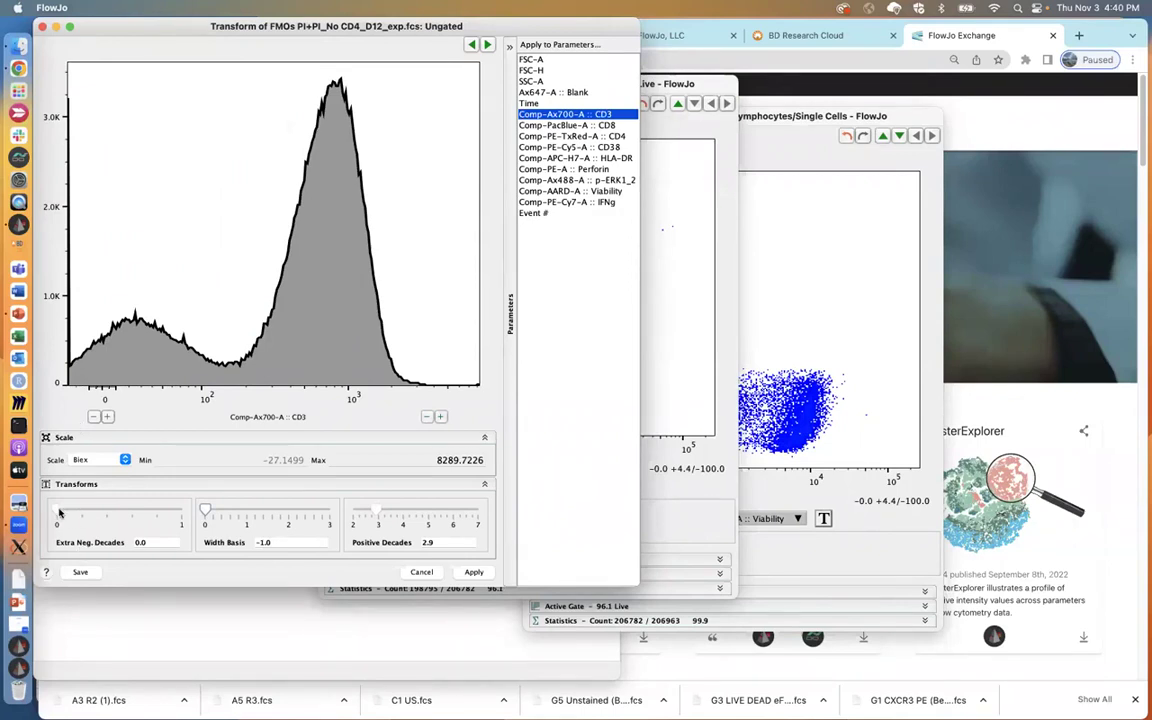
pyautogui.moveTo(59, 511); pyautogui.dragTo(132, 509)
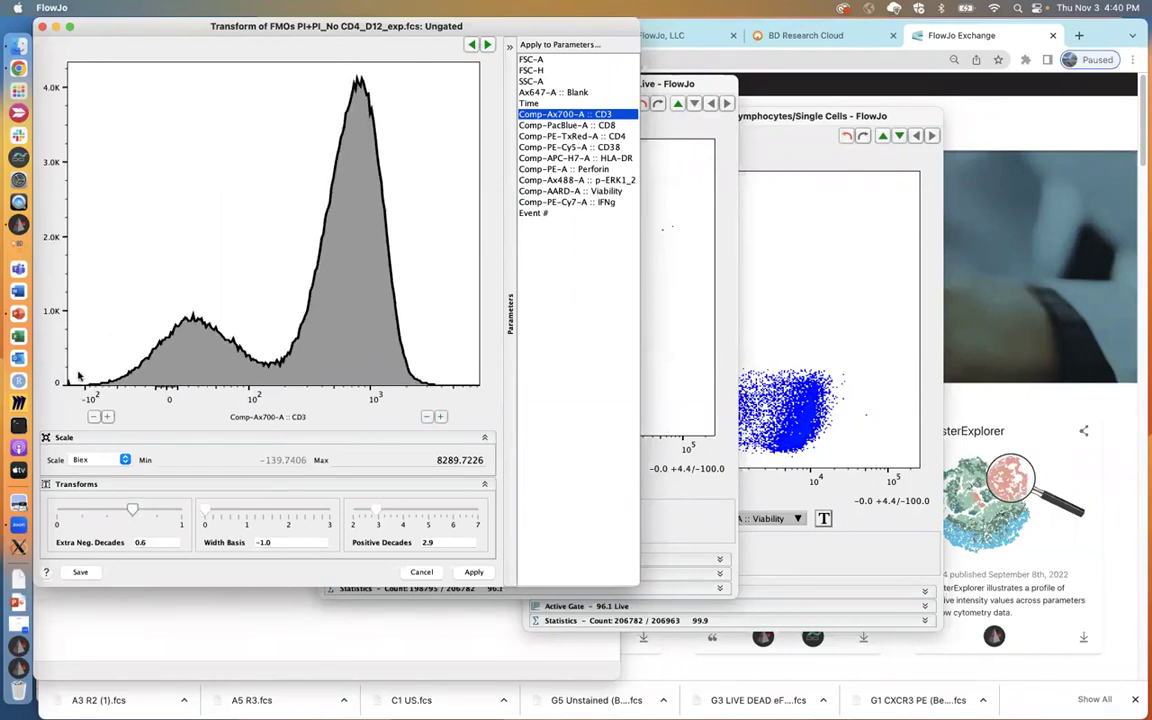
pyautogui.click(474, 572)
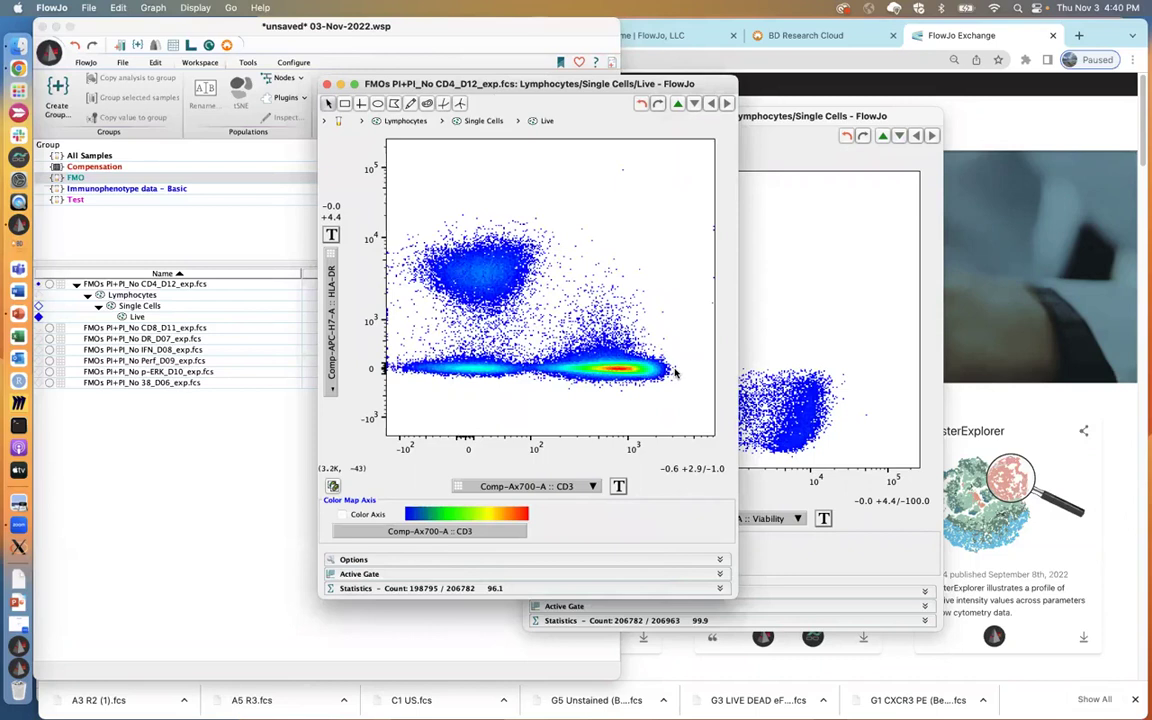
# - Customize the HLA-DR axis with a maximum of 26214.4047, Width Basis -4.0 and 0.9 extra negative decades, and apply the transform
pyautogui.click(331, 236)
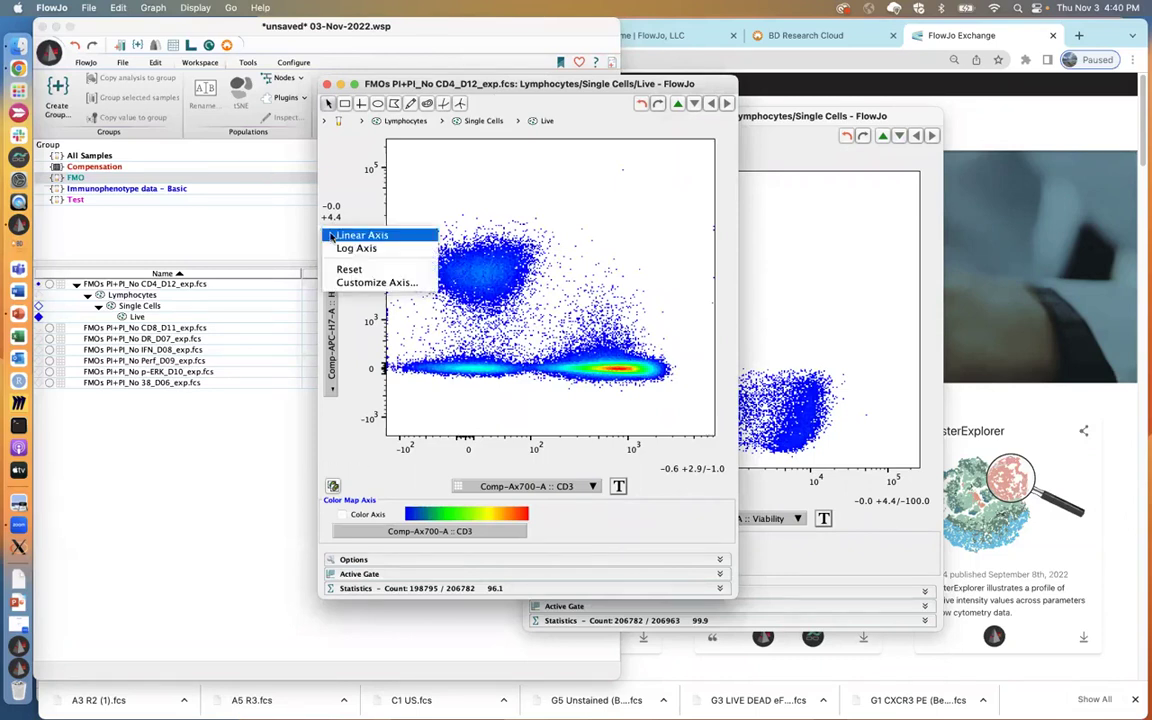
pyautogui.click(509, 144)
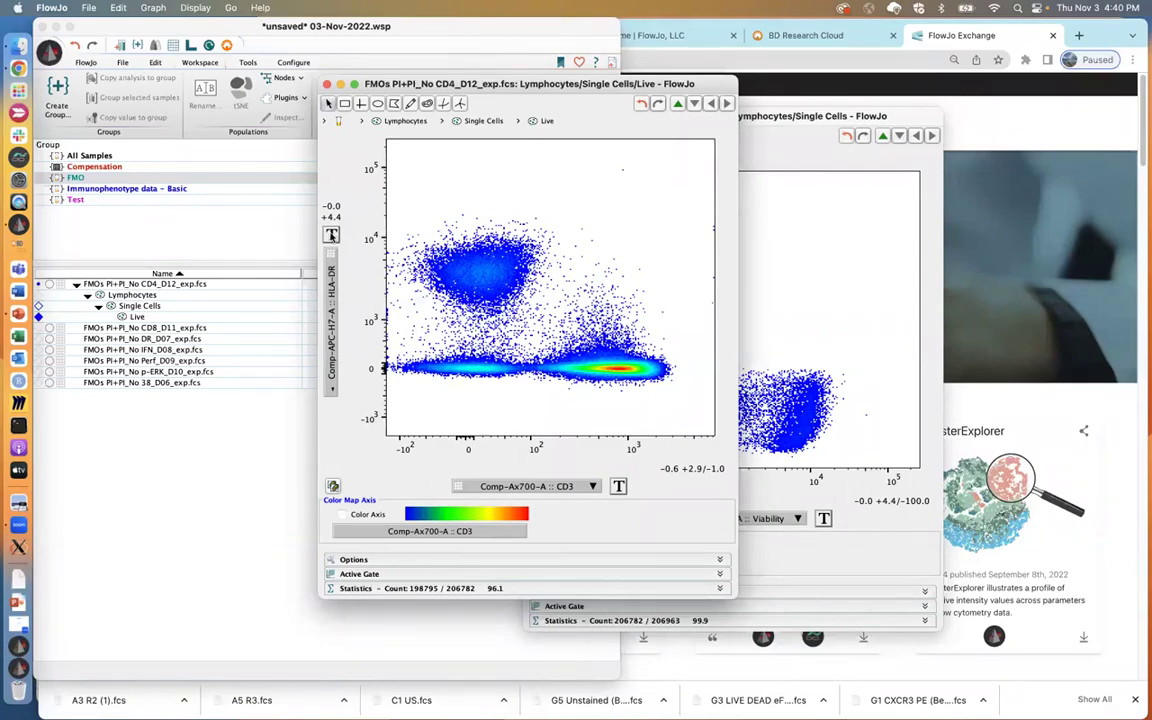
pyautogui.click(331, 236)
pyautogui.click(334, 255)
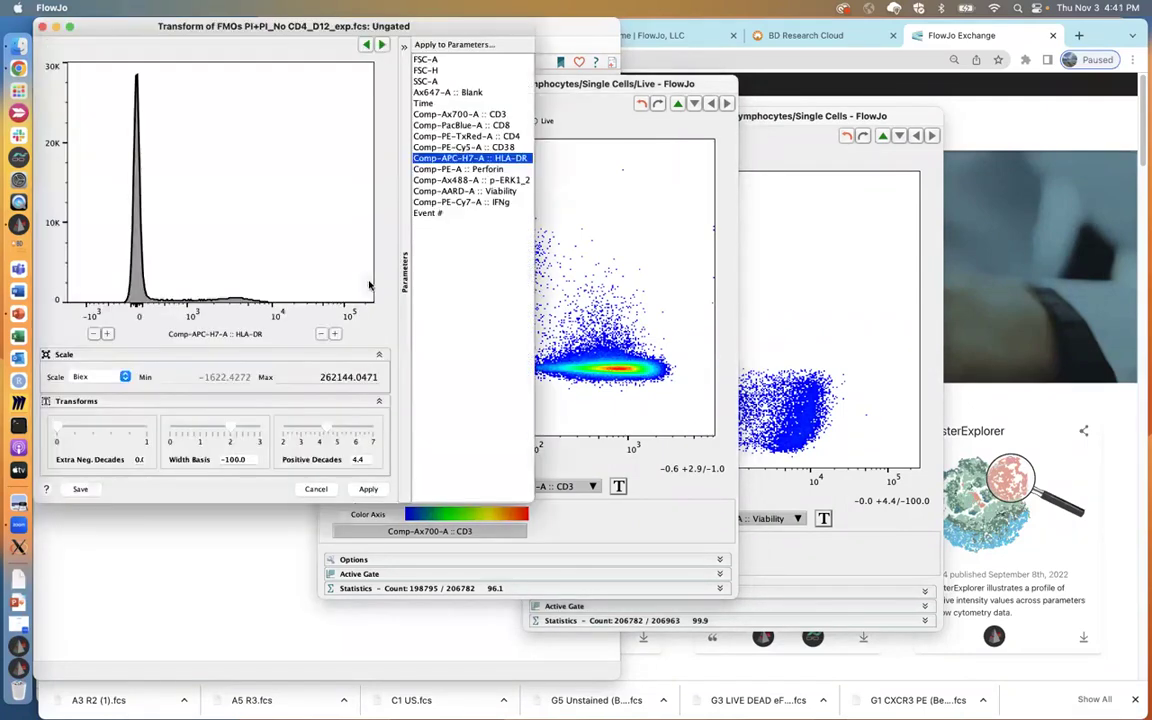
pyautogui.click(321, 334)
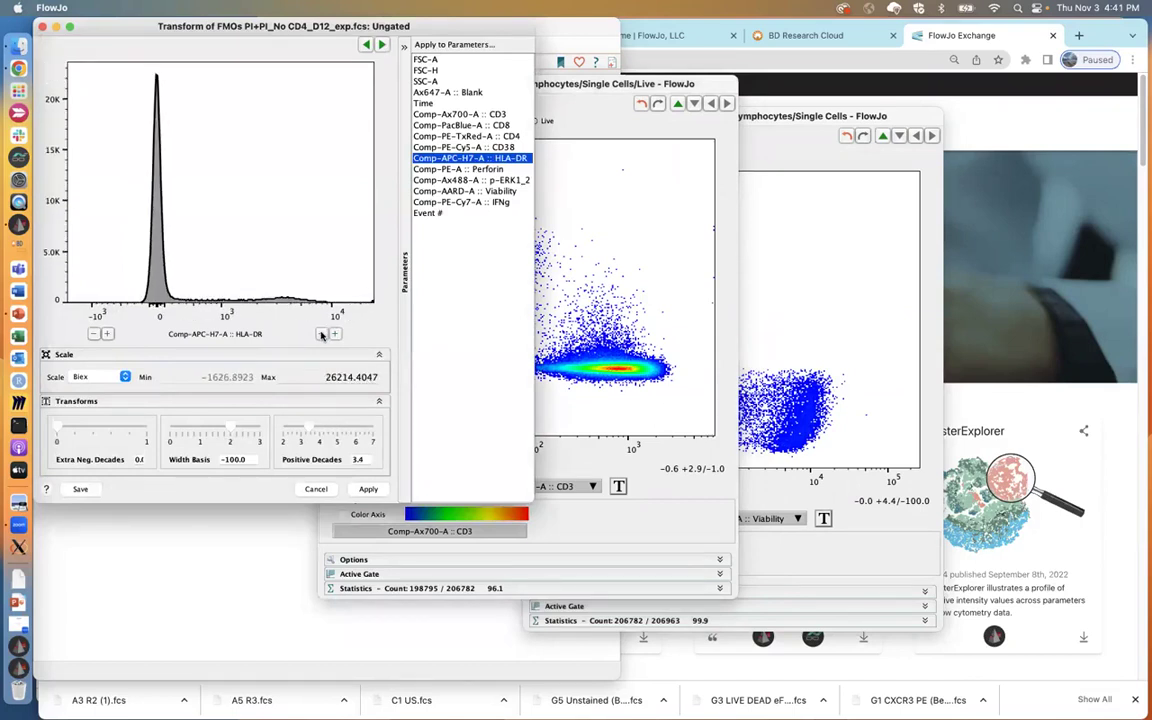
pyautogui.moveTo(229, 427); pyautogui.dragTo(176, 427)
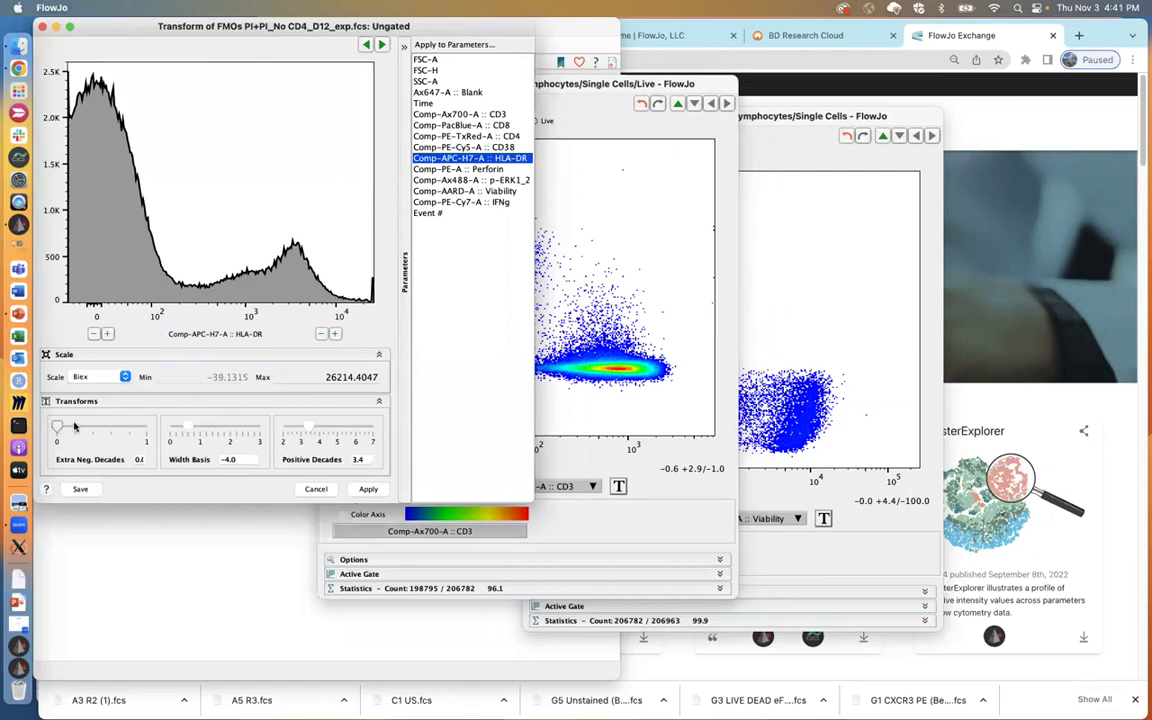
pyautogui.moveTo(74, 426); pyautogui.dragTo(139, 427)
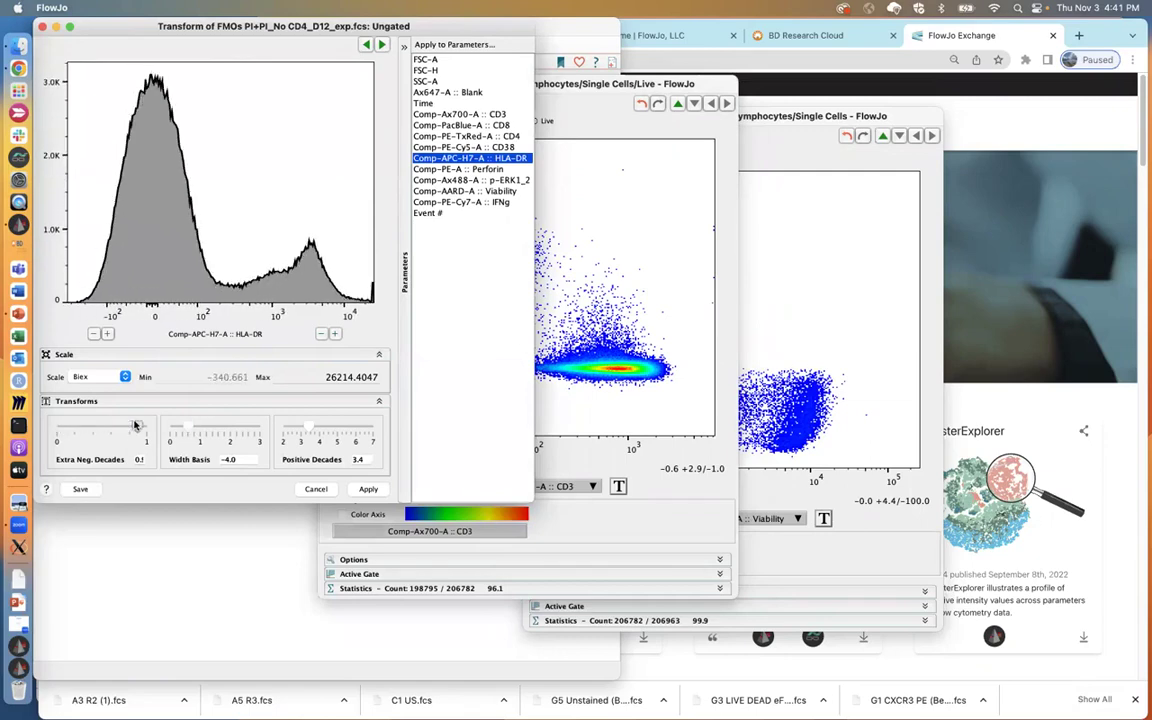
pyautogui.click(368, 489)
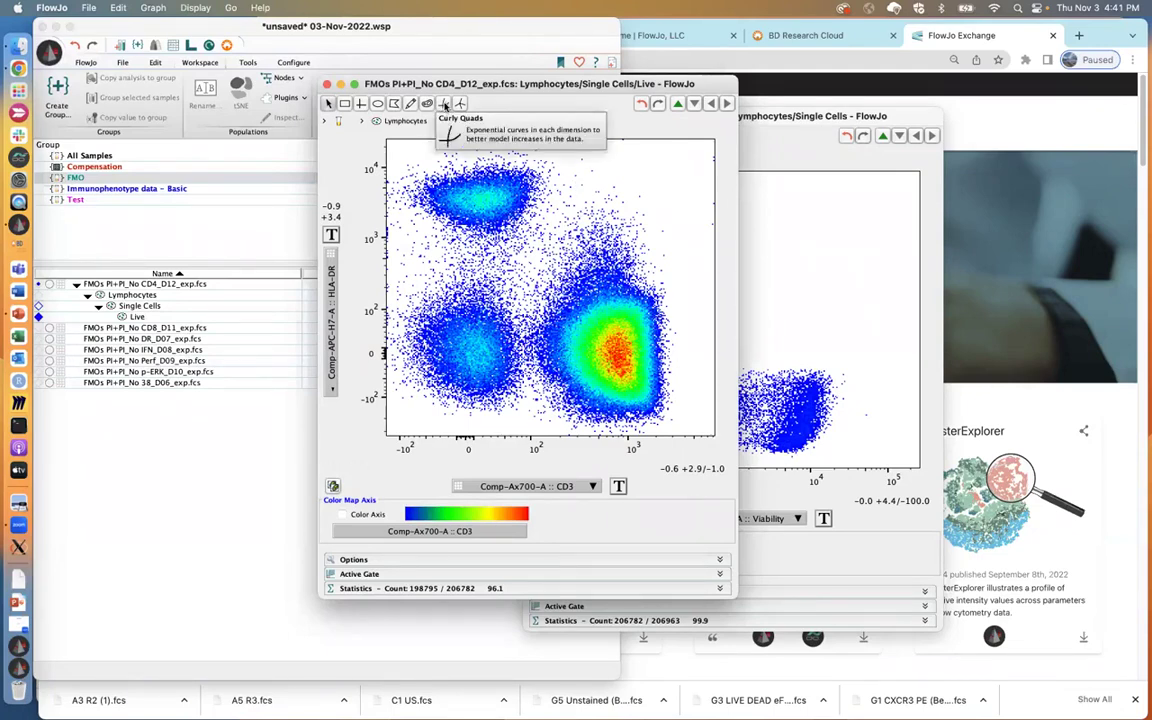
# - Divide the Live plot with a Curly Quads gate crossing between the populations, and open the Q3 CD3+, HLA-DR- quadrant
pyautogui.click(444, 104)
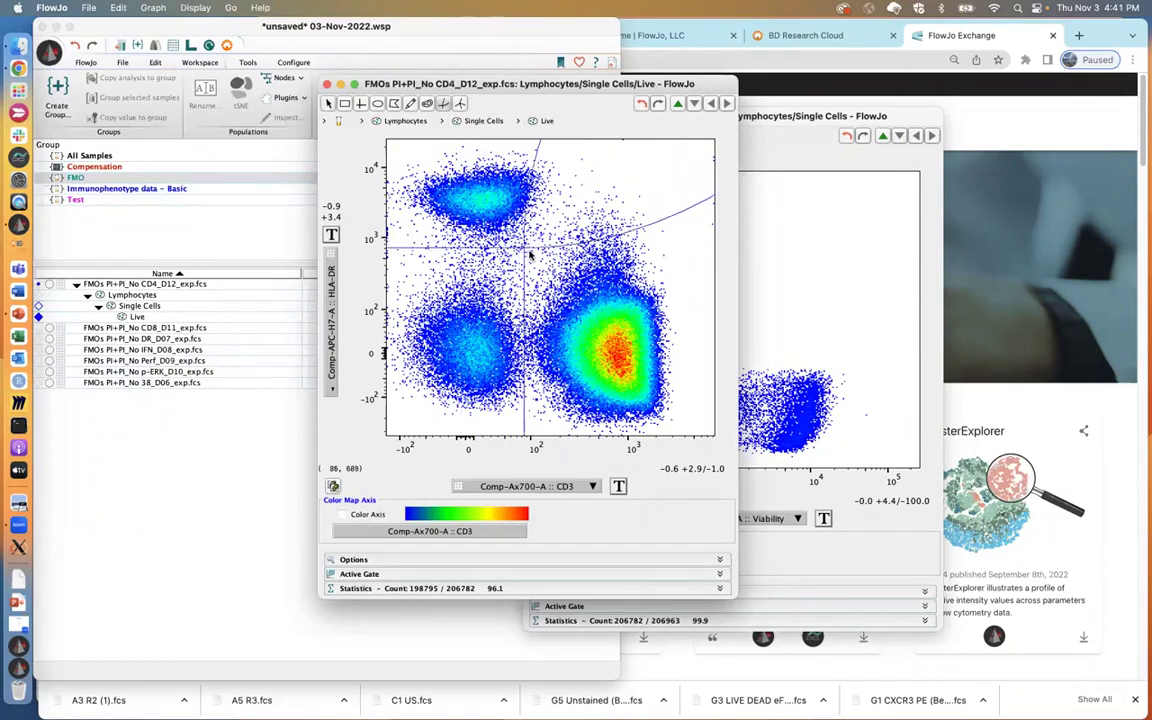
pyautogui.click(531, 257)
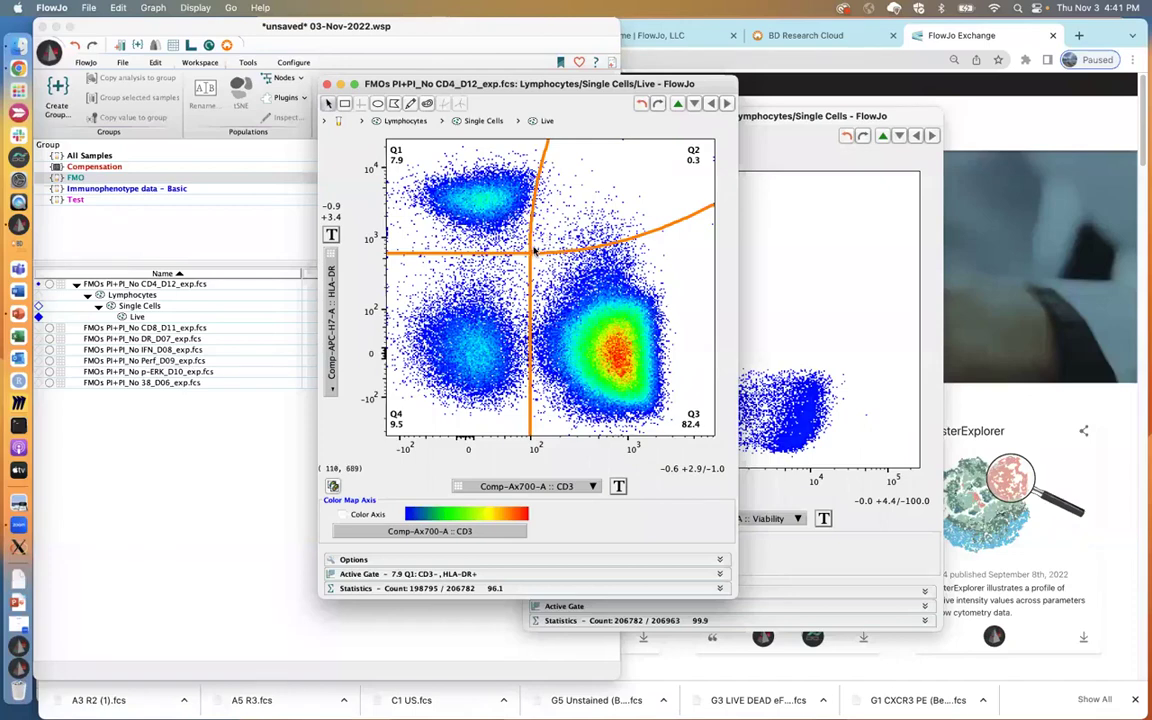
pyautogui.doubleClick(606, 333)
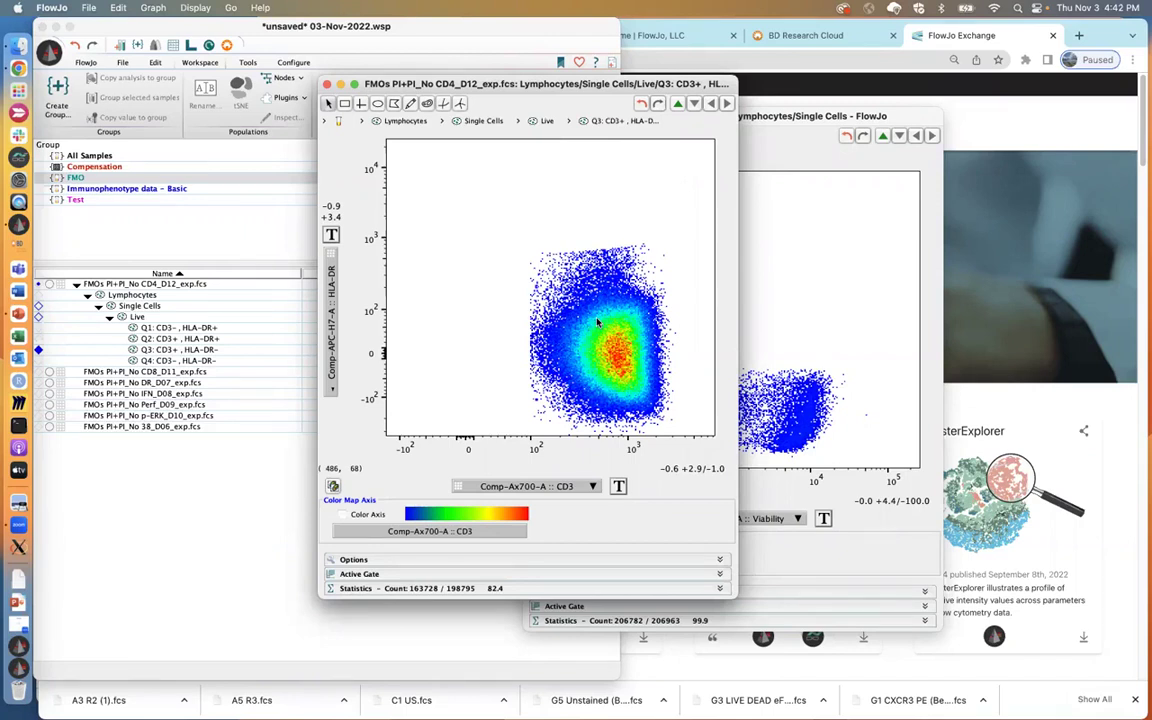
# - Plot the Q3 population with Comp-PE-TxRed-A :: CD4 on the X axis and Comp-PacBlue-A :: CD8 on the Y axis
pyautogui.click(545, 487)
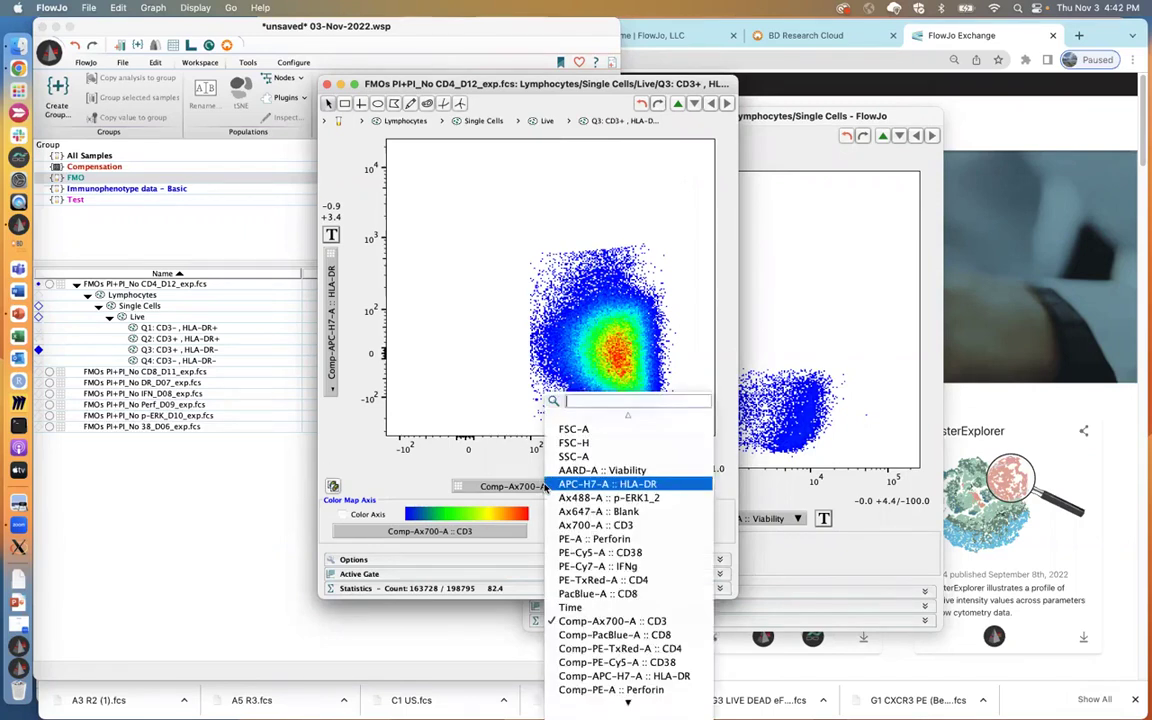
pyautogui.click(636, 653)
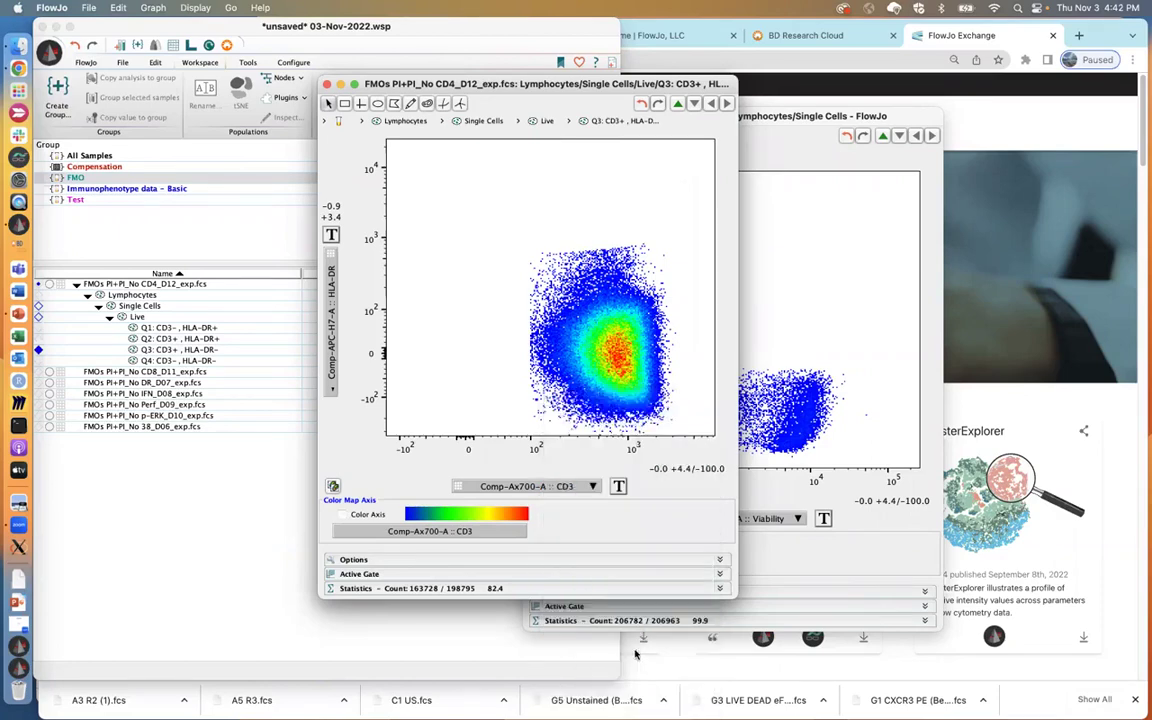
pyautogui.click(331, 298)
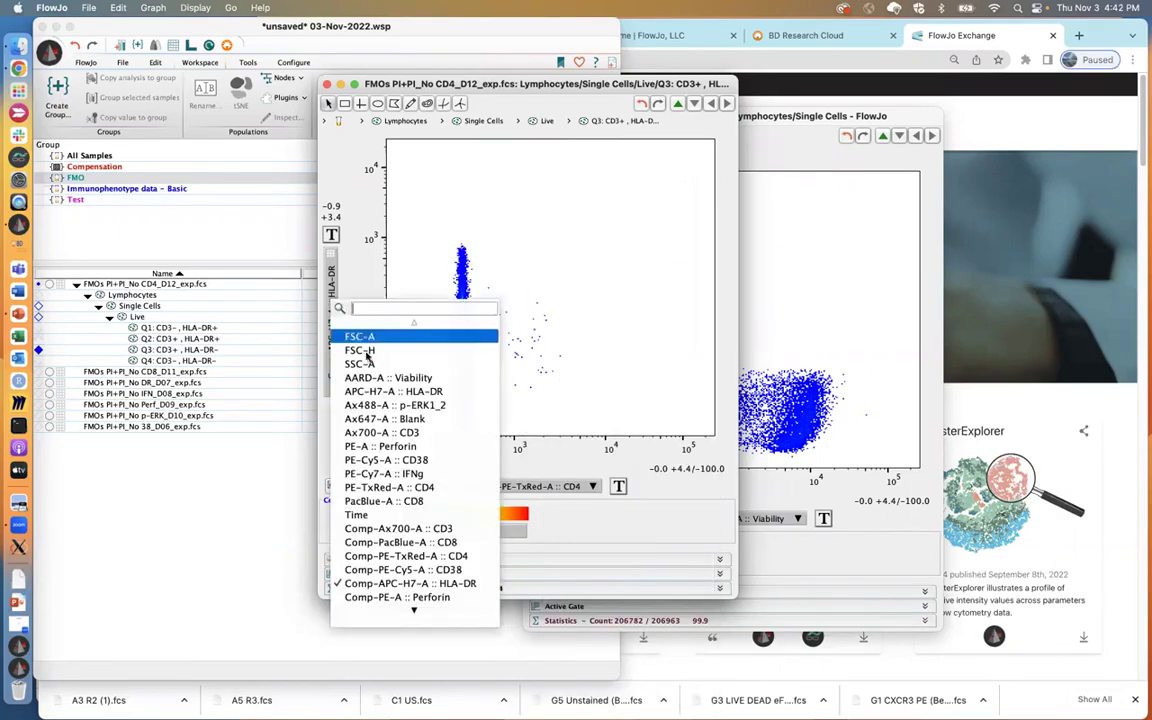
pyautogui.click(403, 541)
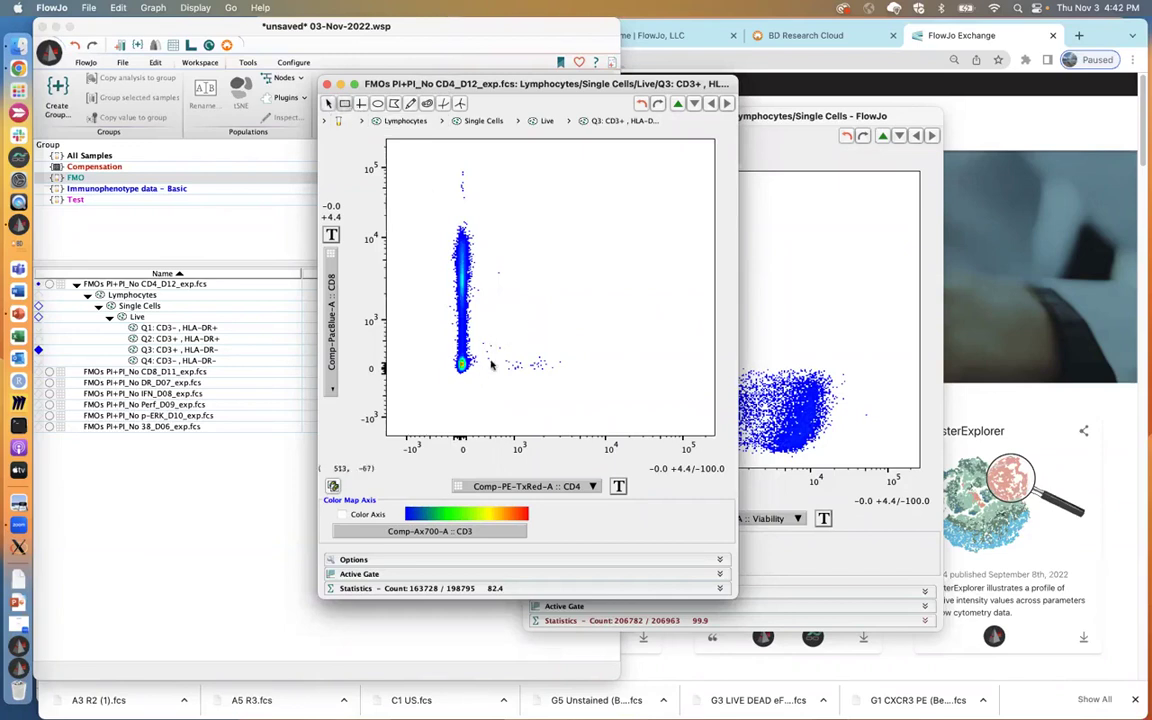
# - Draw a rectangle gate named CD4+ over the CD8-low events, from just beyond the CD4-negative population to about 237K on CD4
pyautogui.moveTo(471, 315); pyautogui.dragTo(711, 400)
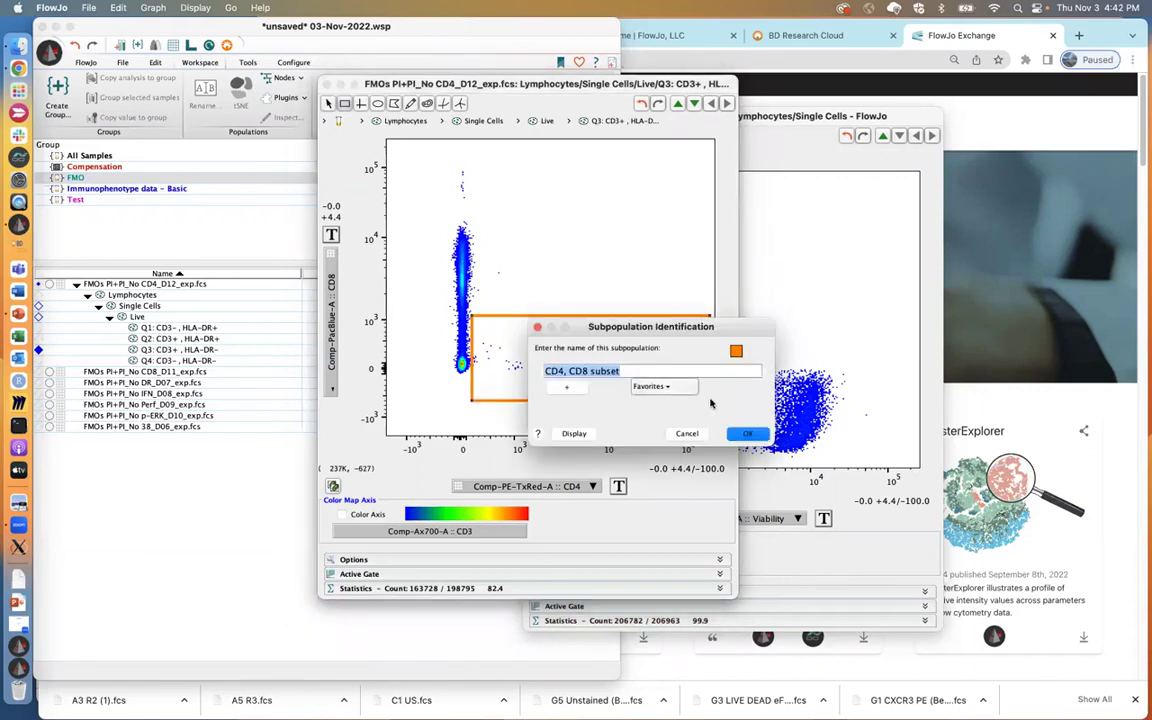
pyautogui.write('CD4+')
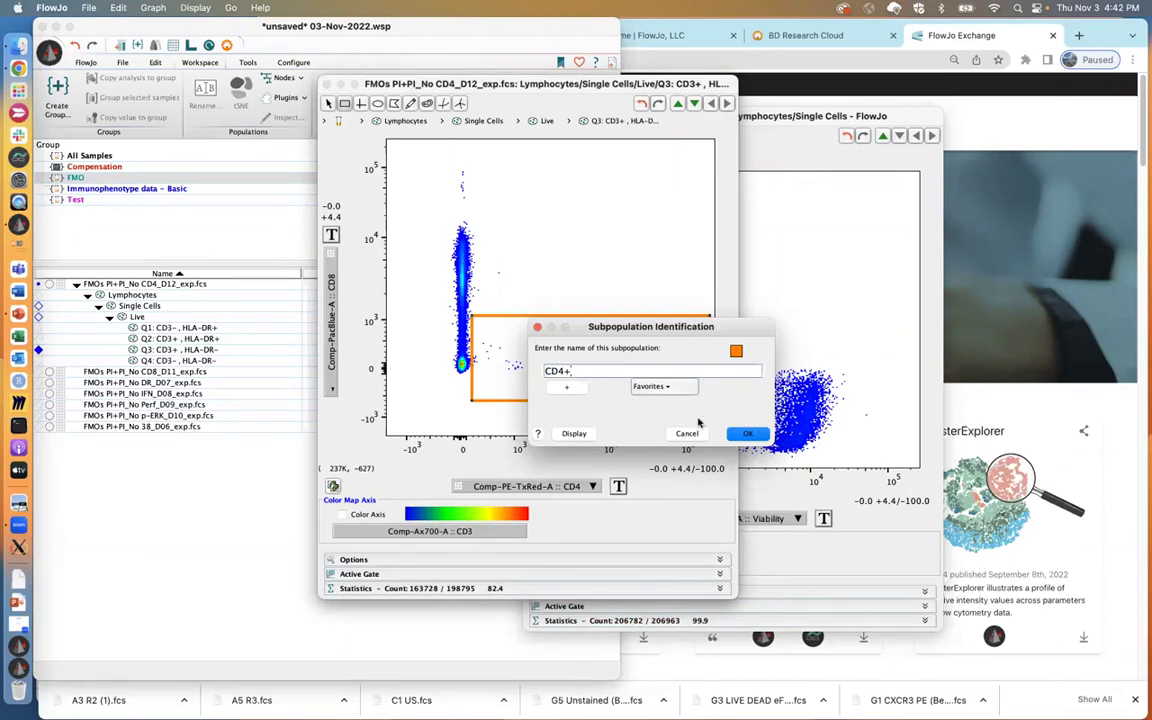
pyautogui.click(744, 433)
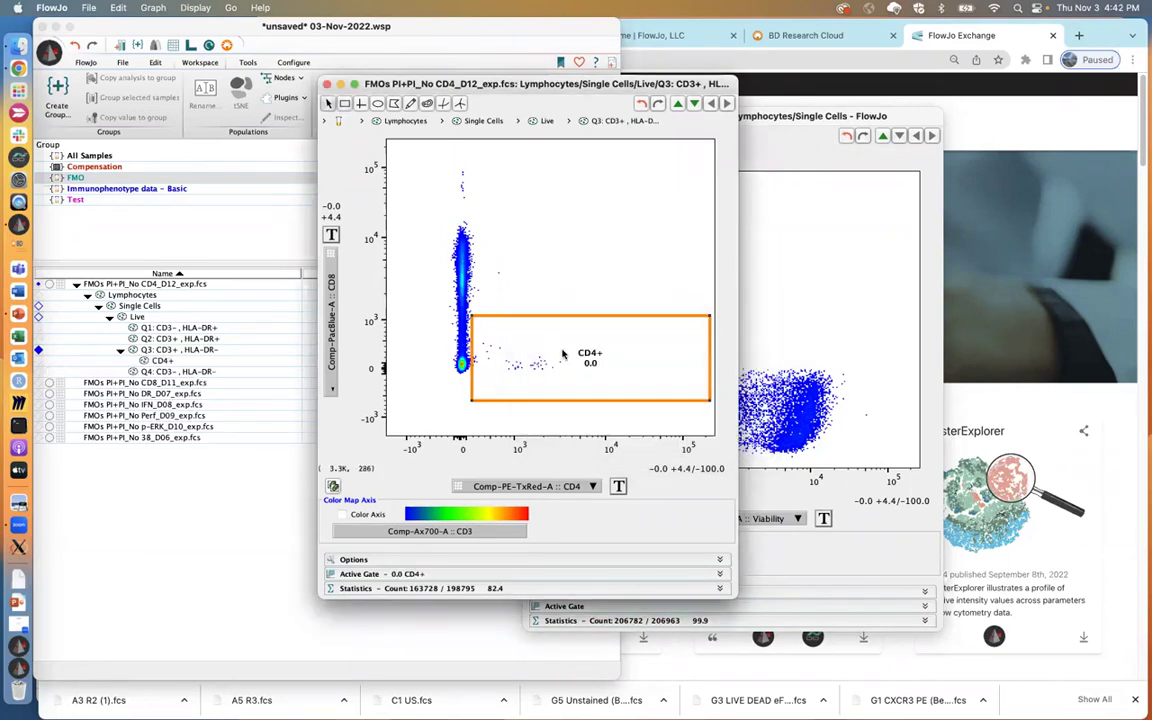
pyautogui.click(564, 355)
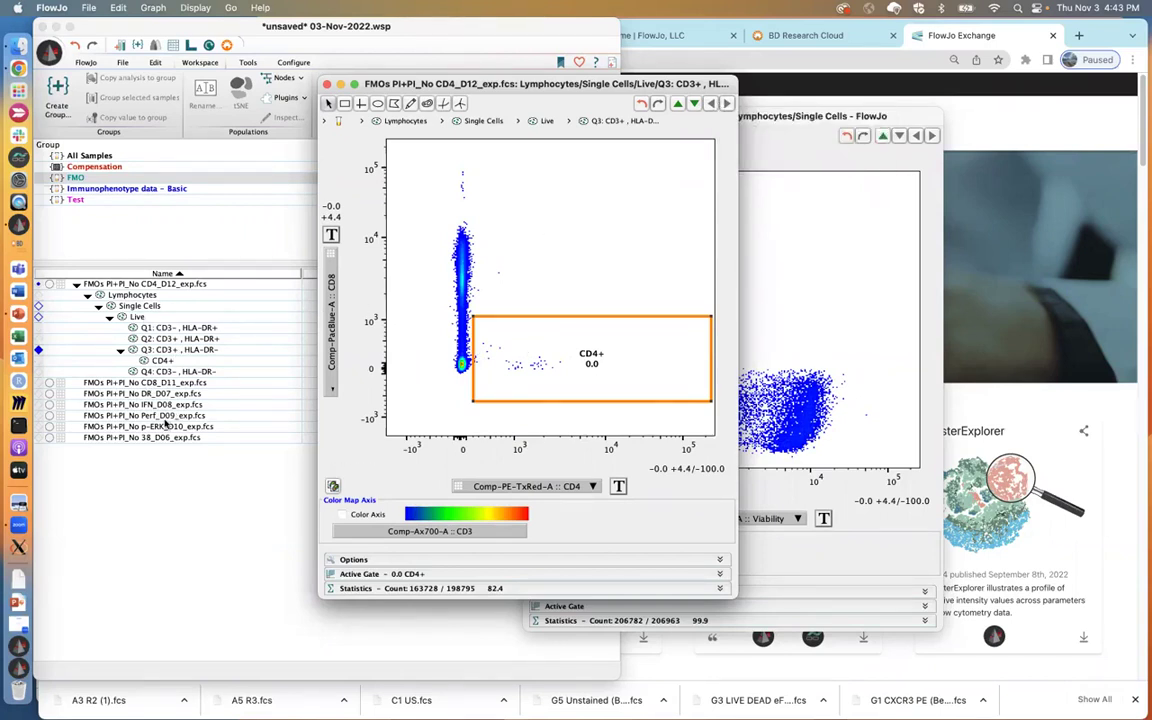
# - Select all gates from Lymphocytes through Q4 of the No CD4_D12 sample and copy the analysis to the FMO group
pyautogui.click(128, 300)
pyautogui.click(158, 372)
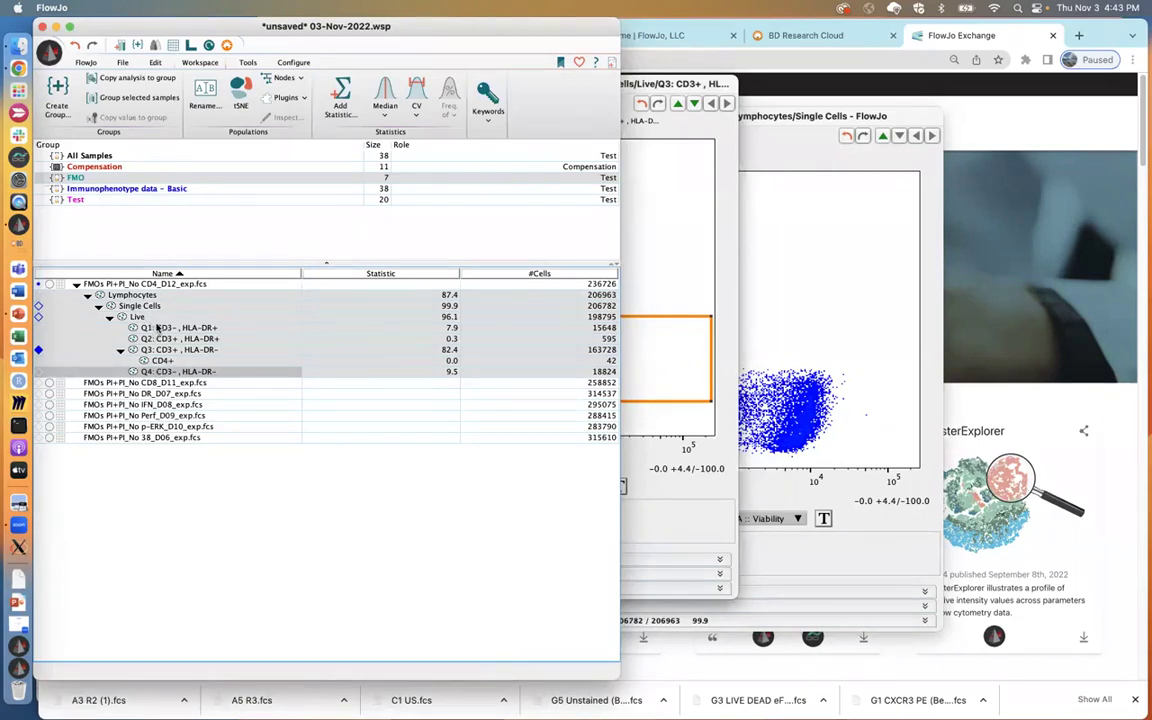
pyautogui.rightClick(157, 328)
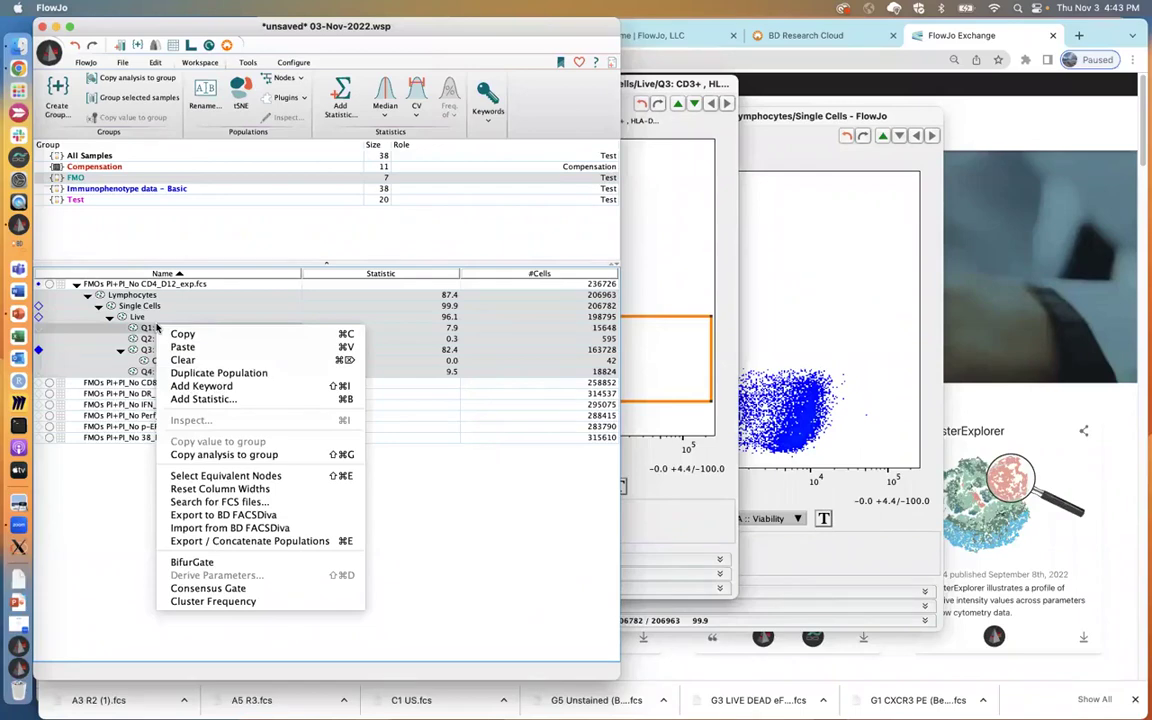
pyautogui.click(212, 456)
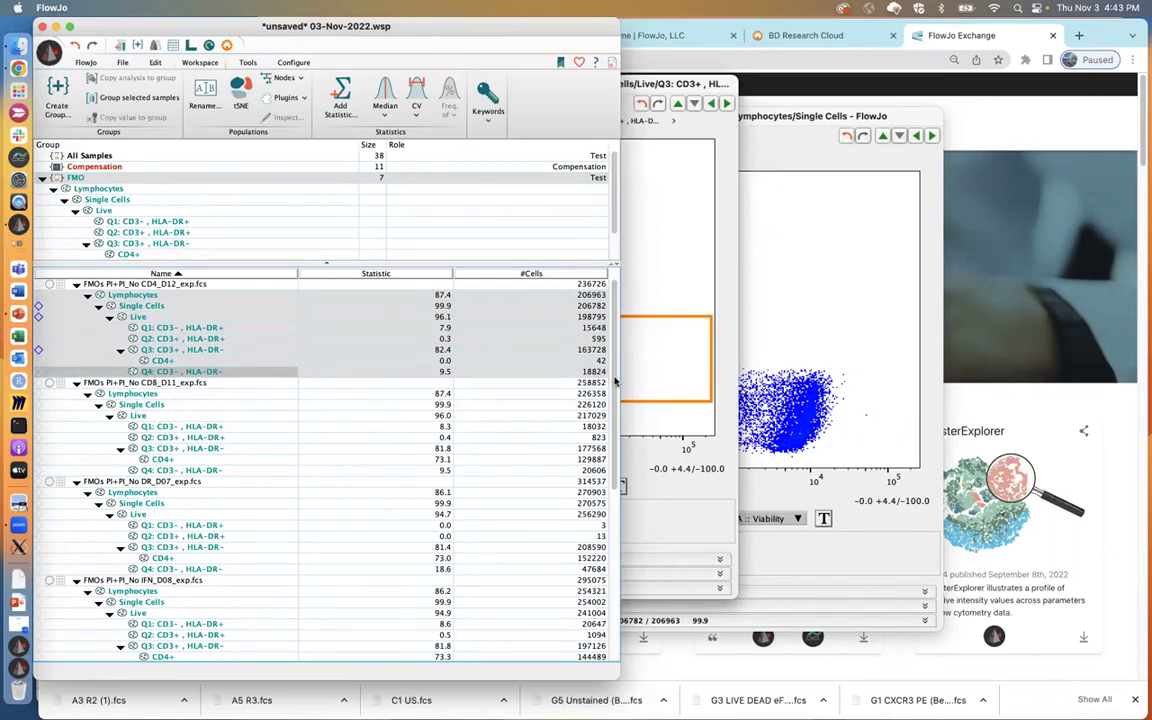
# - Review the copied gates across the FMO samples and advance the Q3 plot to the No CD8_D11 sample
pyautogui.scroll(-5, 614, 380)
pyautogui.scroll(5, 453, 376)
pyautogui.click(649, 88)
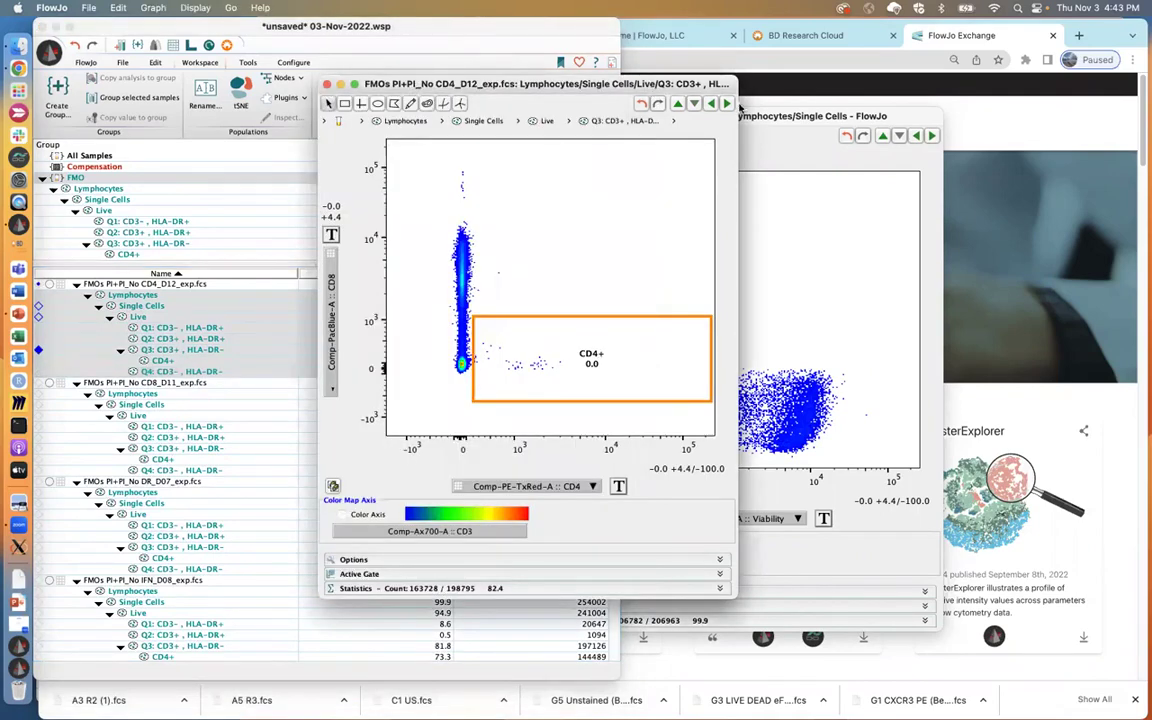
pyautogui.click(727, 104)
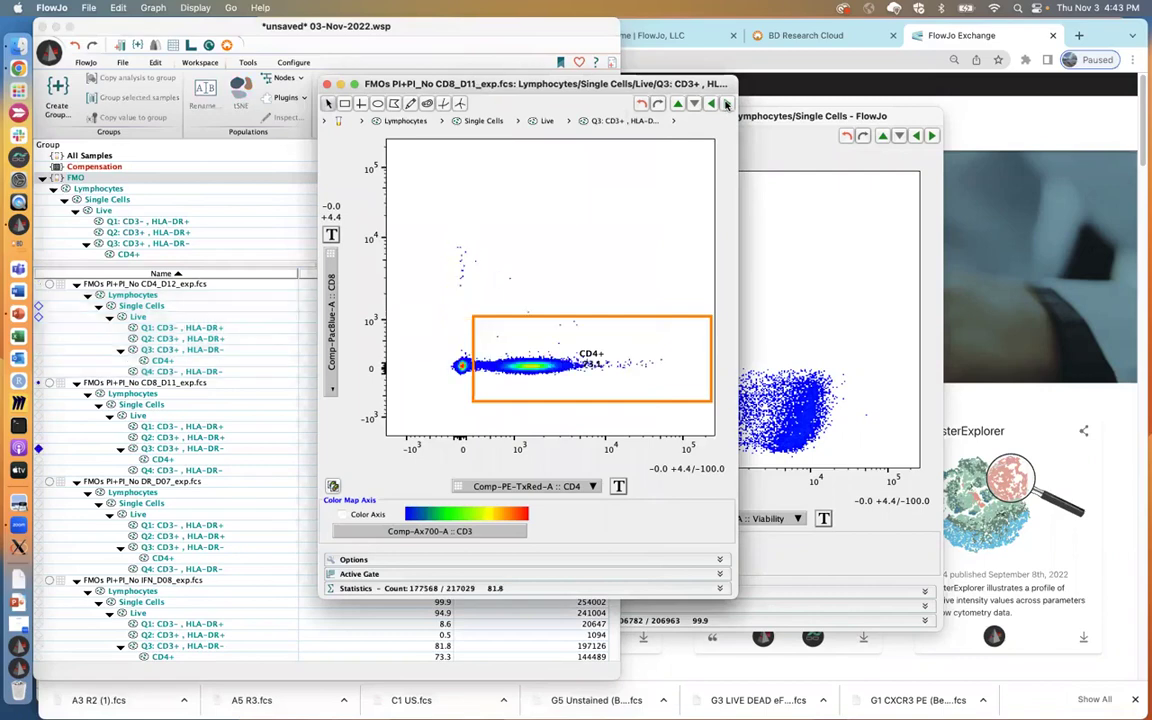
# - Review the CD4+ gate across the FMO samples in the Q3 CD4 versus CD8 plot, ending on the No CD4_D12 sample
pyautogui.click(727, 104)
pyautogui.click(727, 104)
pyautogui.click(727, 104)
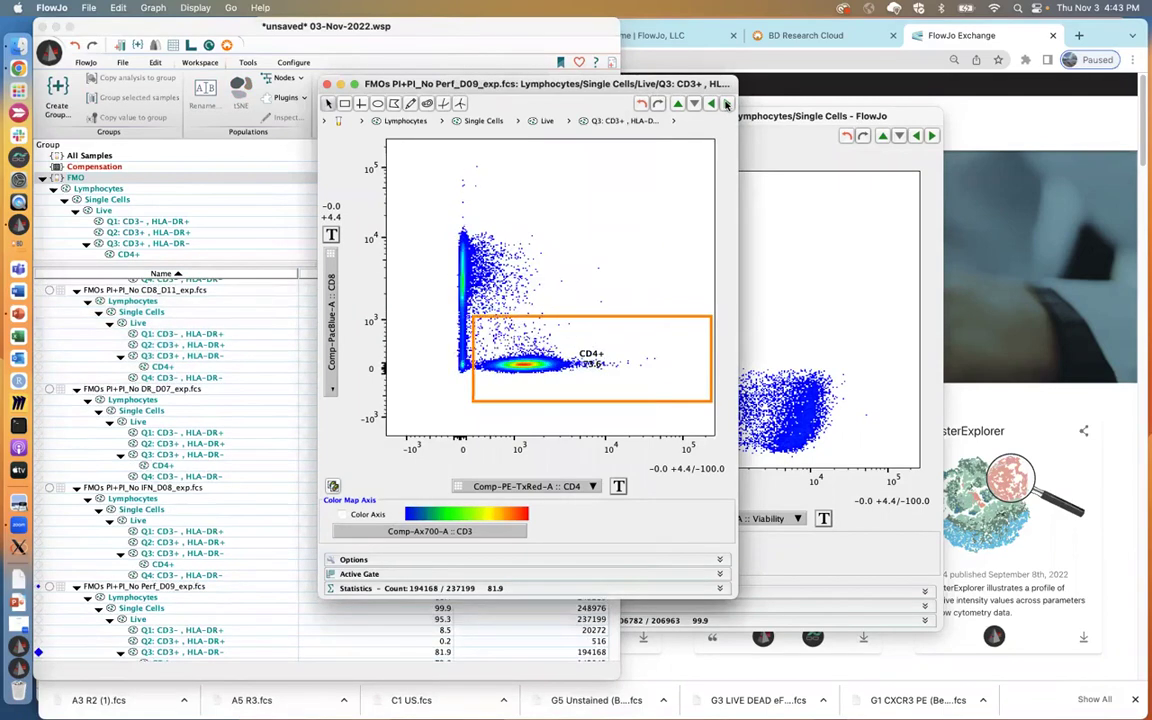
pyautogui.click(727, 104)
pyautogui.click(727, 104)
pyautogui.click(727, 104)
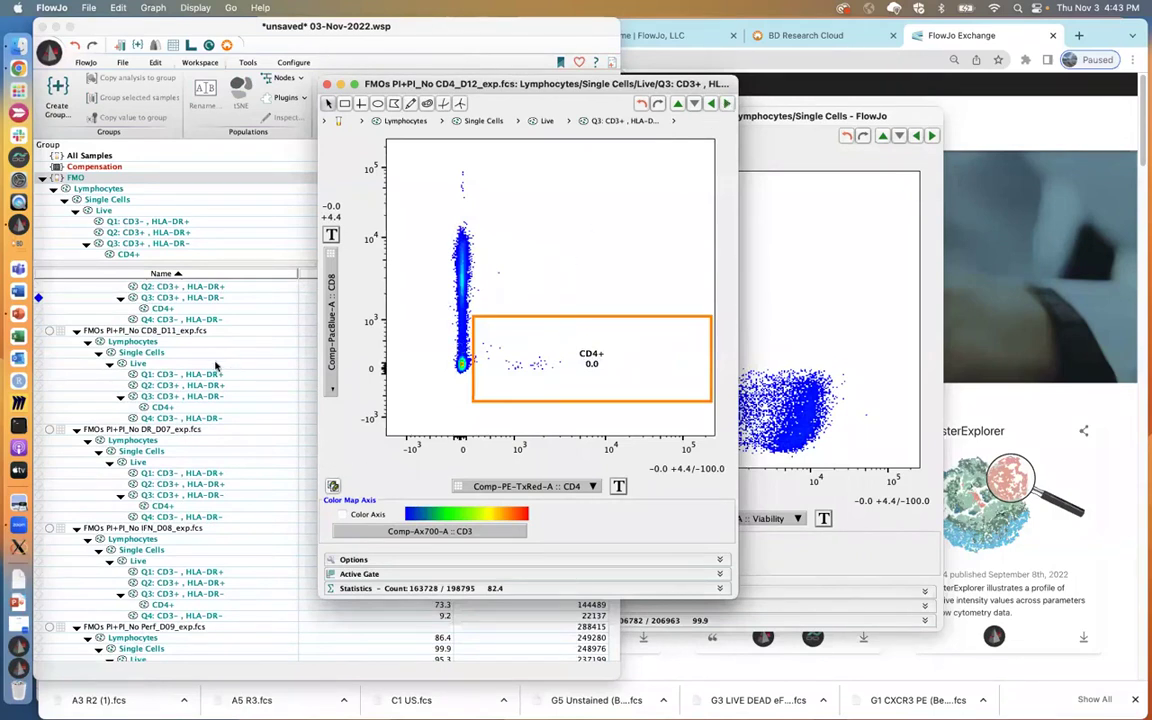
pyautogui.scroll(3, 215, 366)
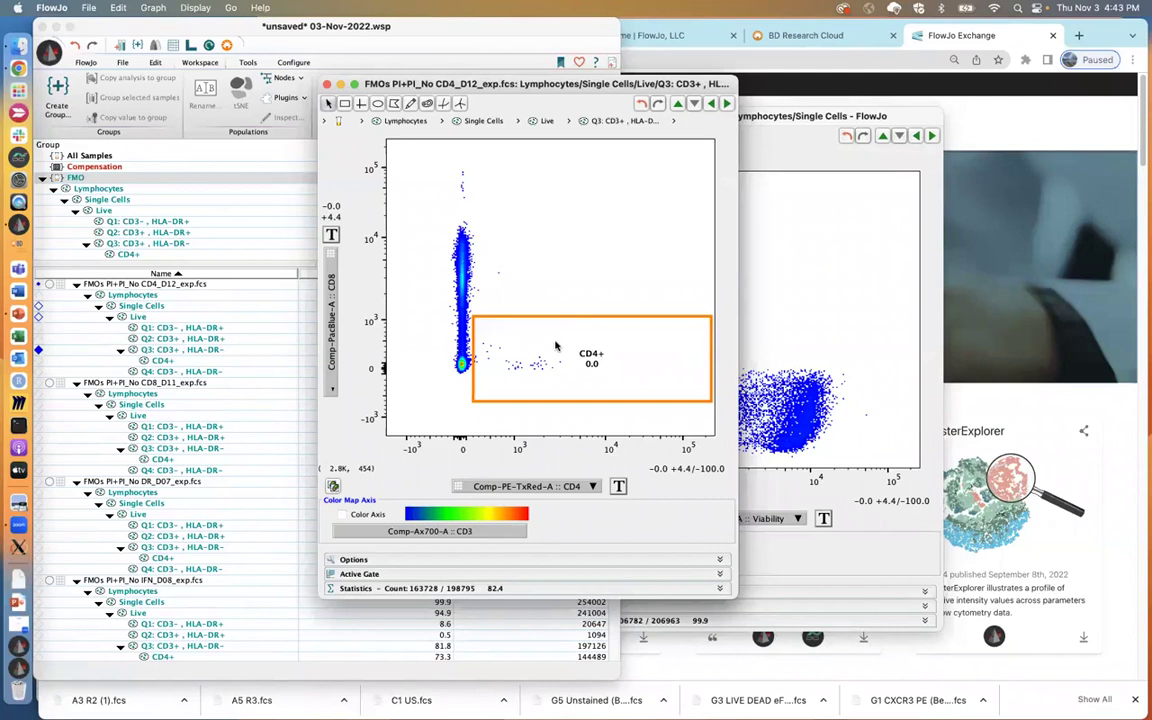
# - Move the CD4+ gate on the No CD4_D12 sample into the empty high-CD4, high-CD8 area and compare its position across the other FMO samples
pyautogui.moveTo(556, 346)
pyautogui.mouseDown()
pyautogui.moveTo(576, 303)
pyautogui.moveTo(612, 285)
pyautogui.moveTo(646, 228)
pyautogui.mouseUp()
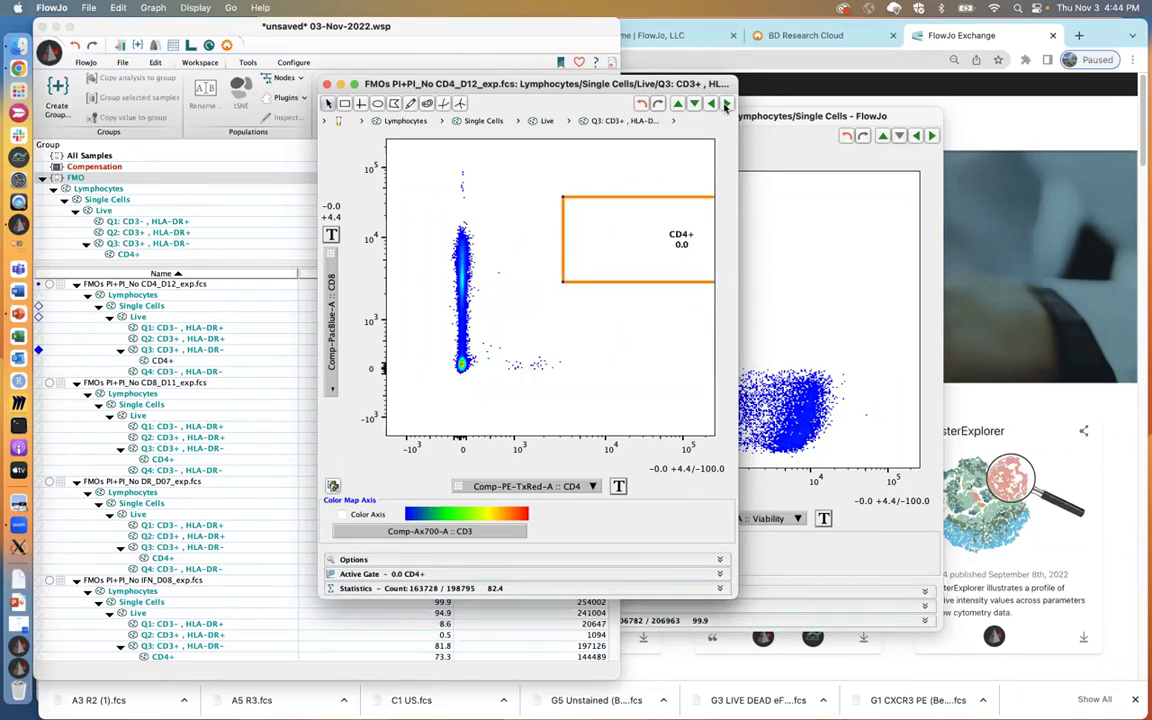
pyautogui.click(694, 103)
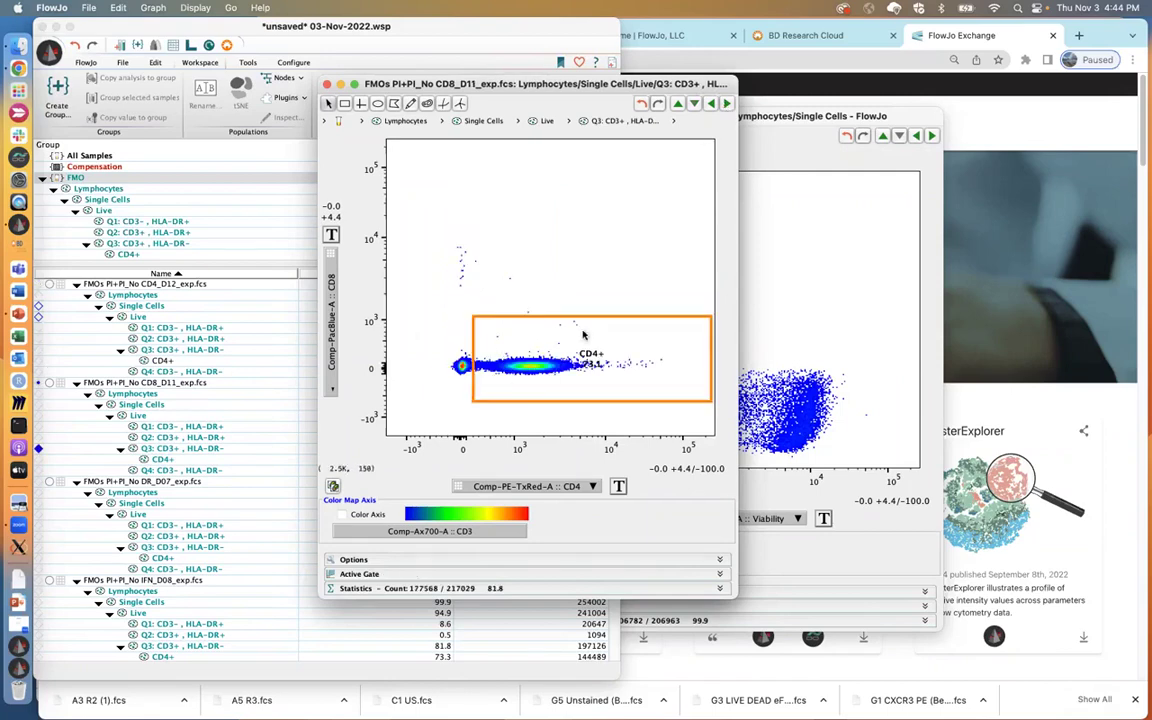
pyautogui.click(726, 104)
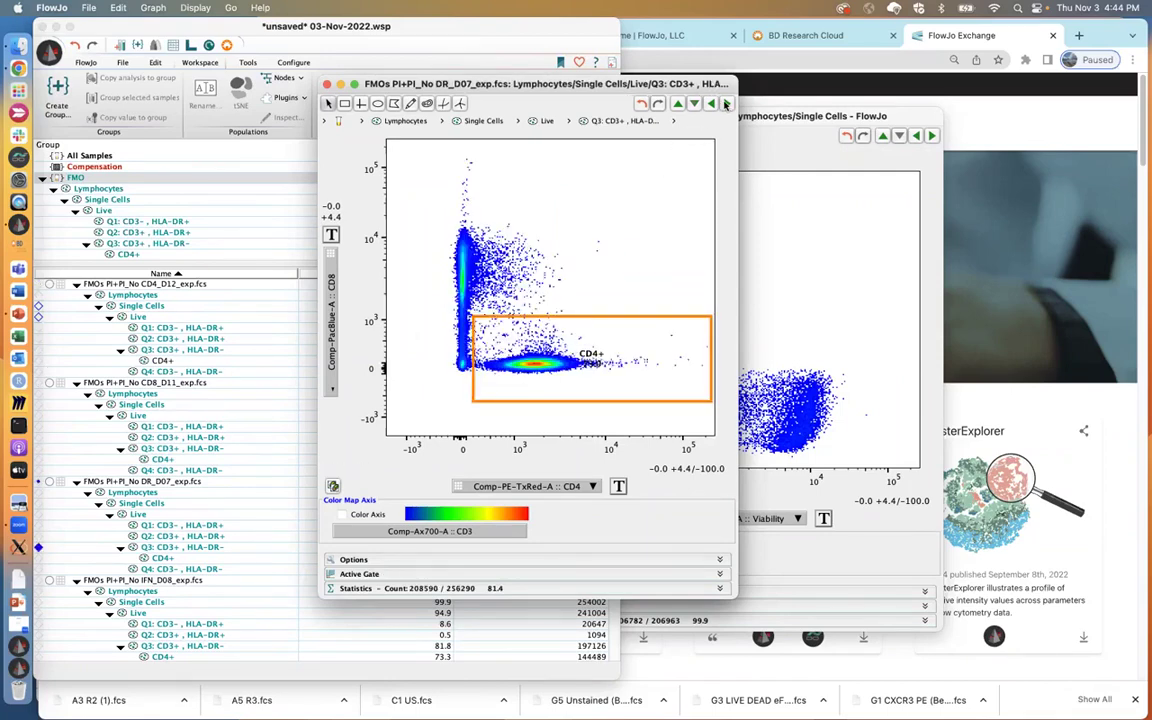
pyautogui.click(726, 104)
pyautogui.click(726, 104)
pyautogui.click(726, 104)
pyautogui.click(726, 104)
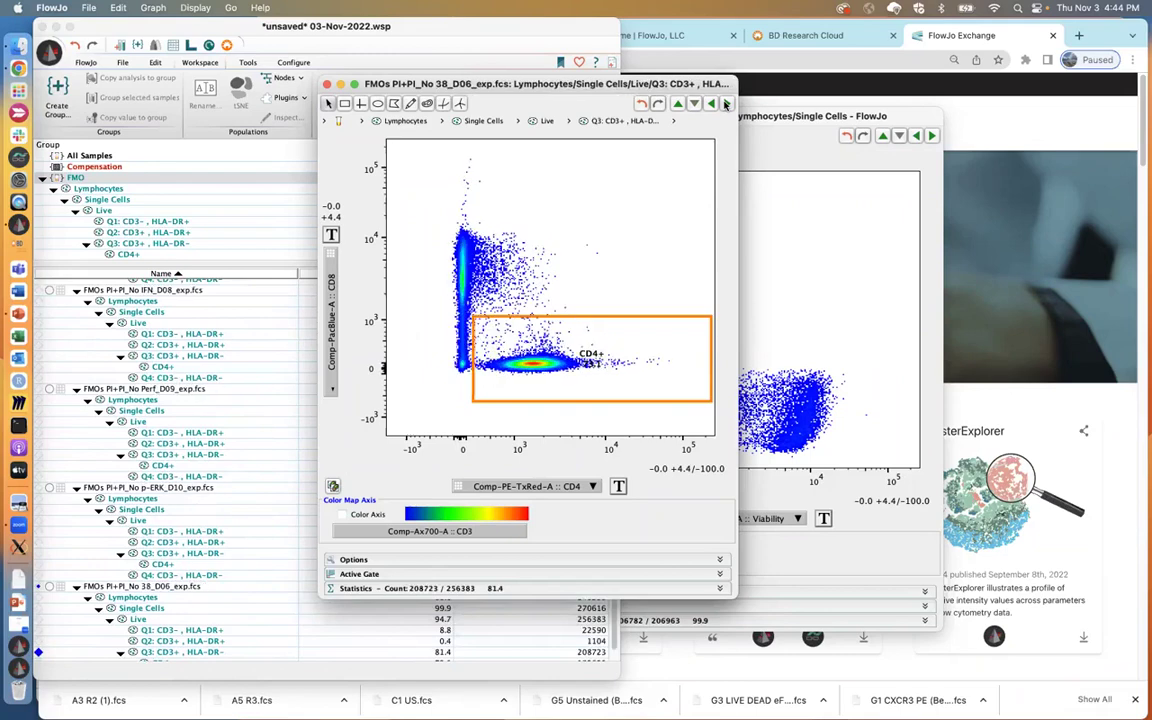
pyautogui.click(726, 104)
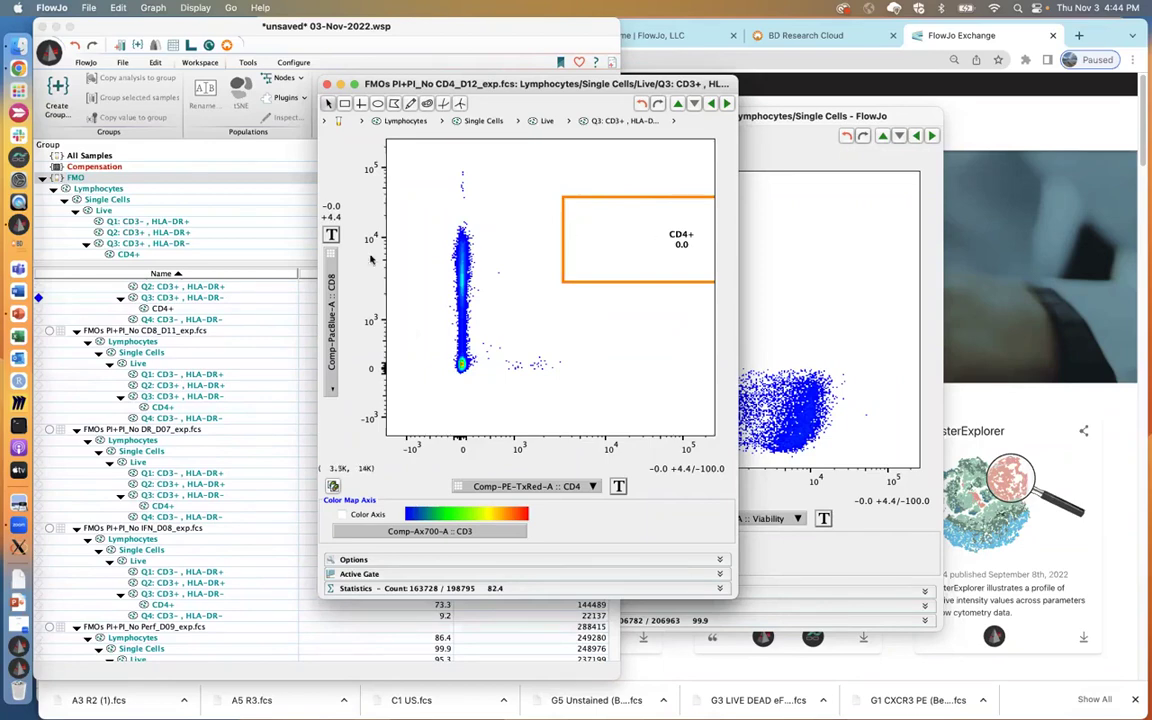
# - Revert the CD4+ gate move on the No CD4_D12 sample
pyautogui.click(249, 331)
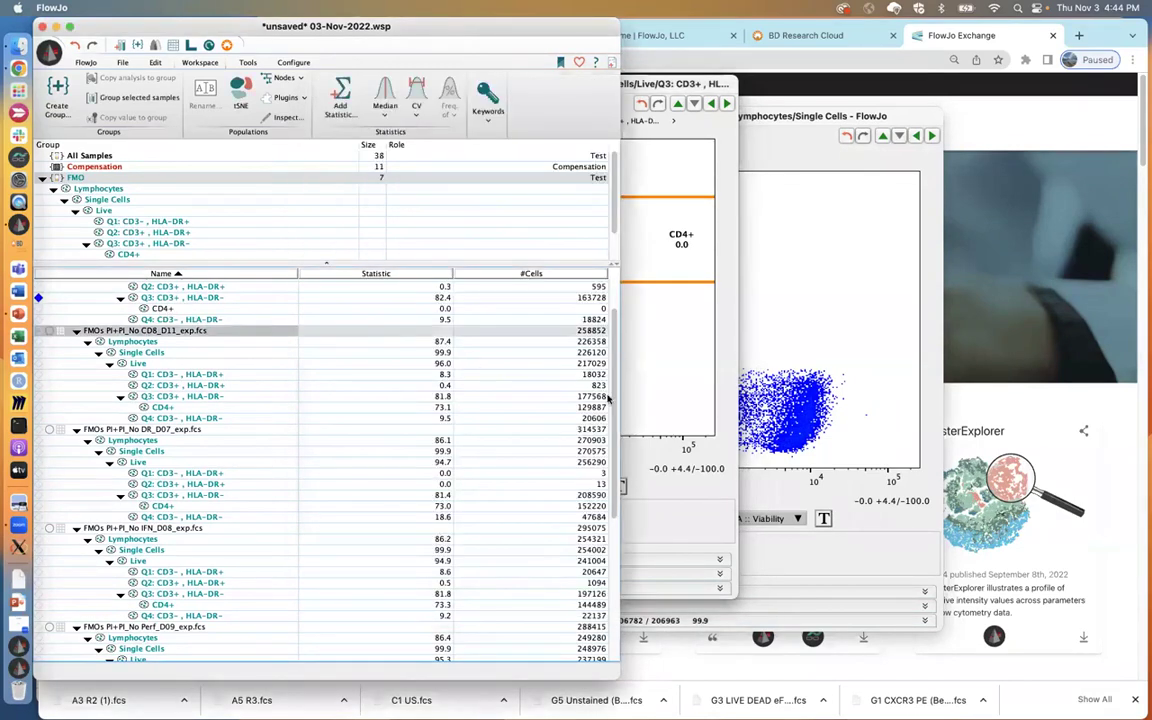
pyautogui.scroll(3, 614, 352)
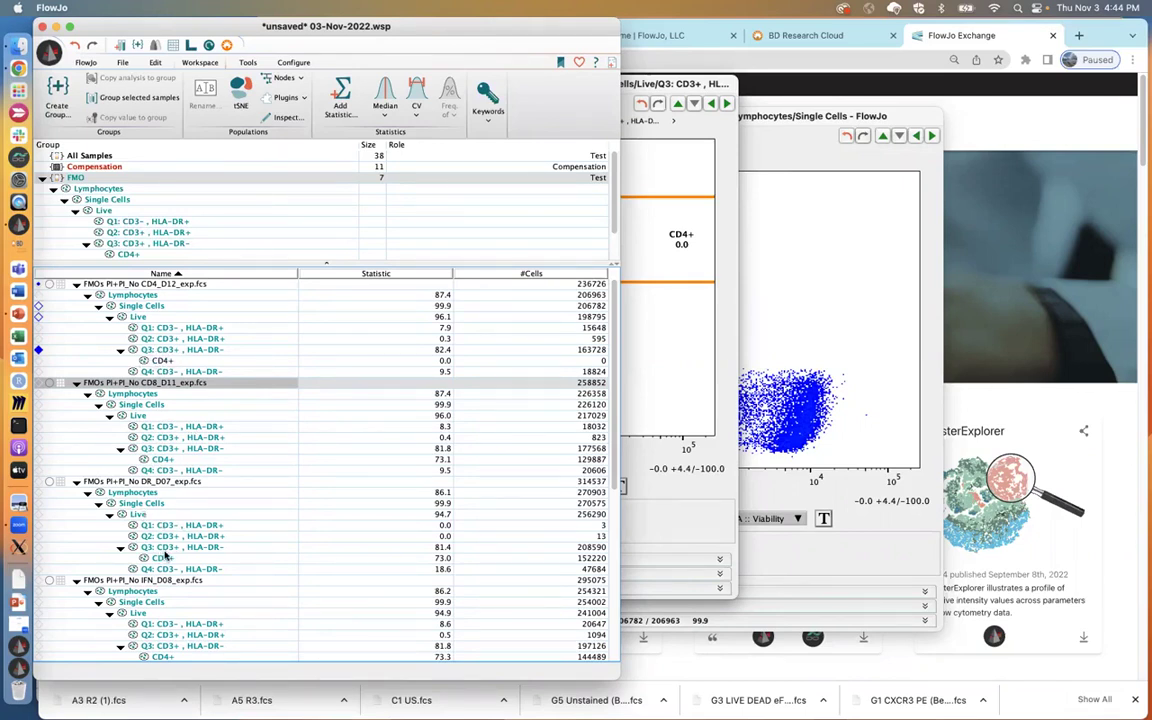
pyautogui.doubleClick(170, 350)
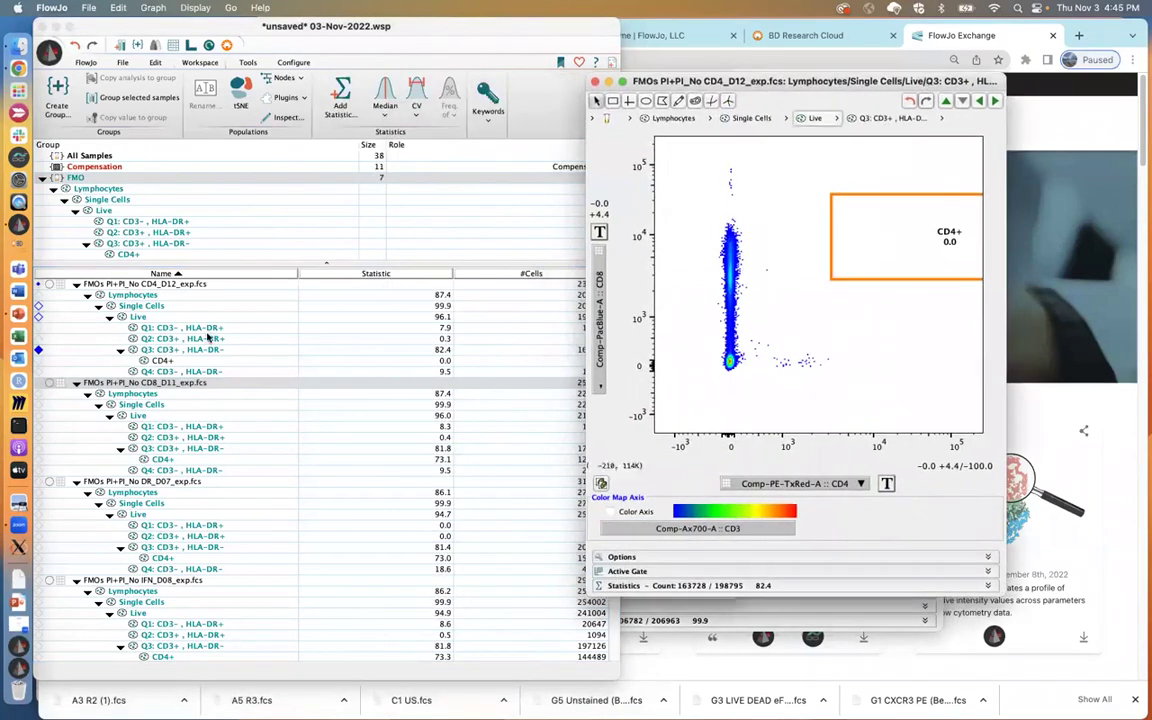
pyautogui.click(155, 361)
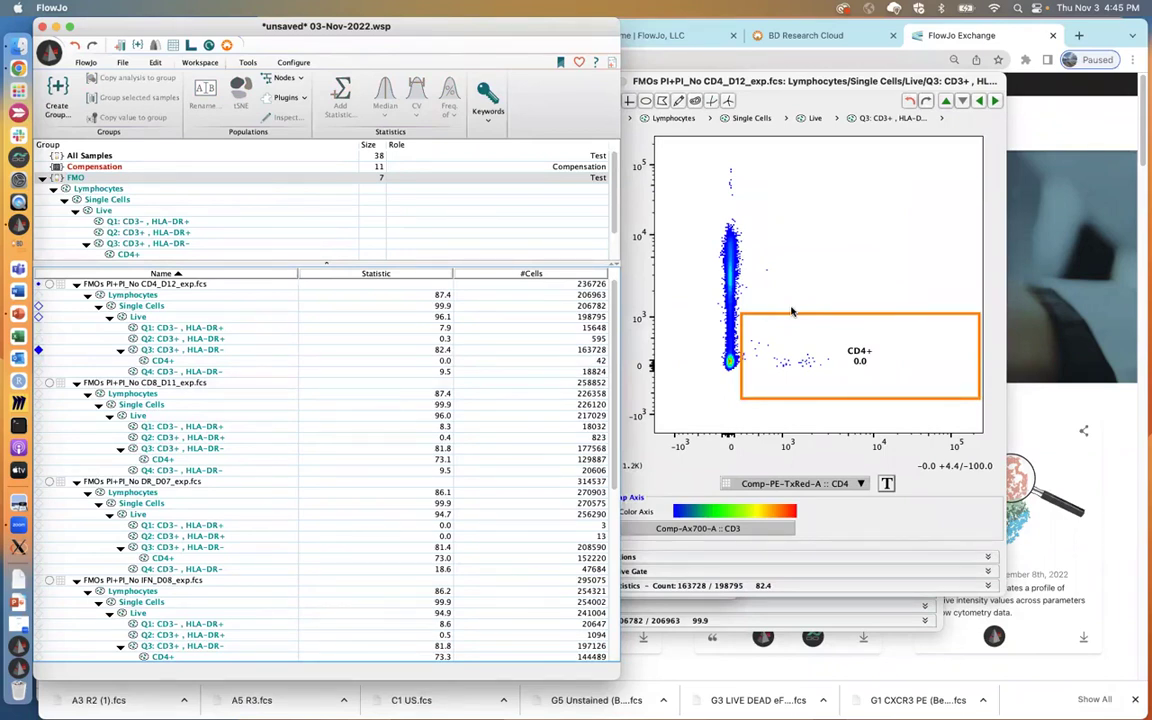
# - Try moving the No CD4_D12 sample's CD4+ gate up into the high-CD8 area and undo that move
pyautogui.click(791, 312)
pyautogui.moveTo(846, 329); pyautogui.dragTo(877, 213)
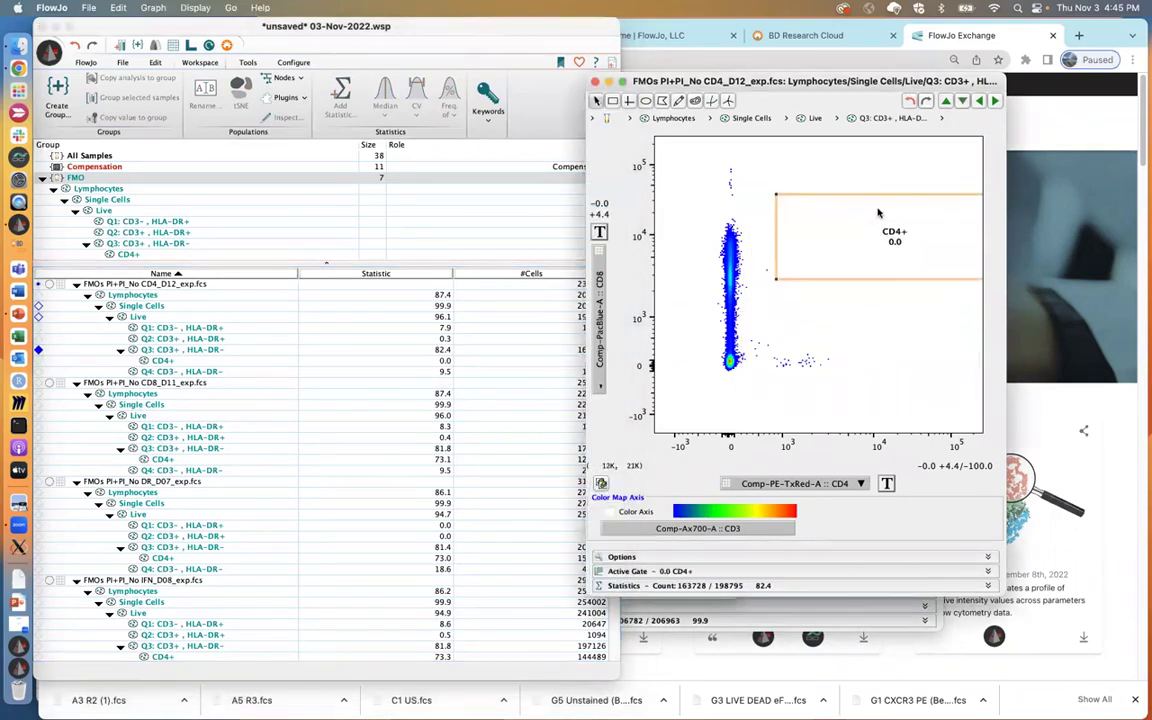
pyautogui.click(147, 360)
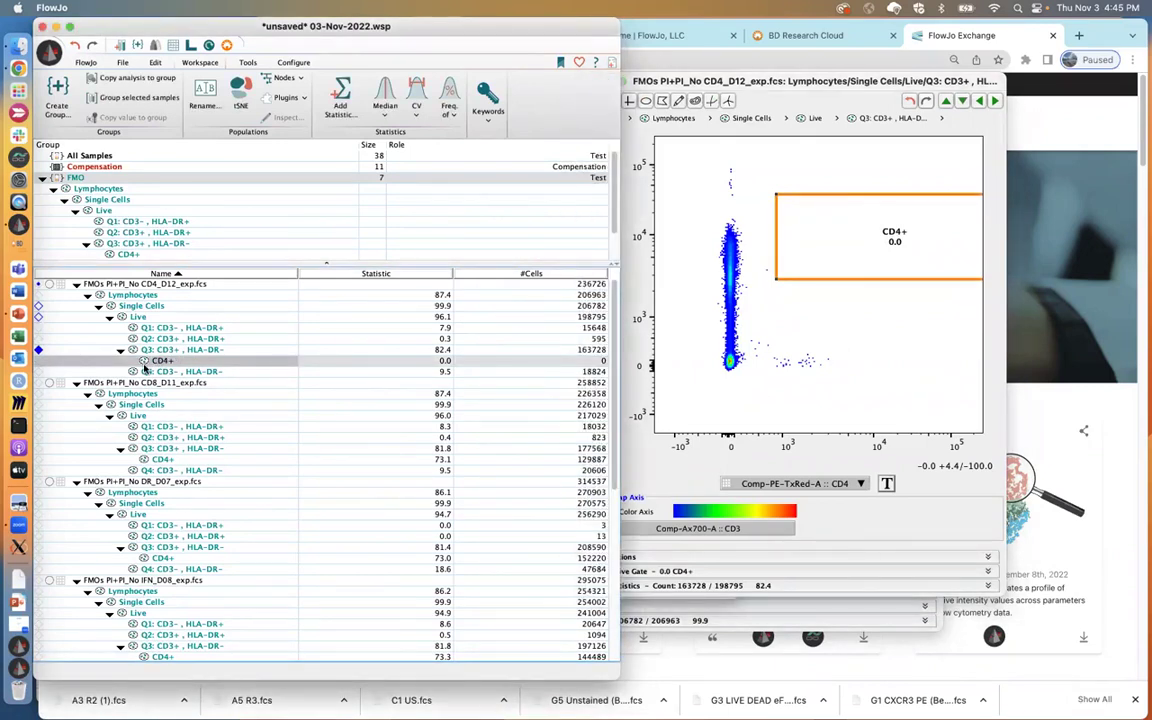
pyautogui.press('super+z')
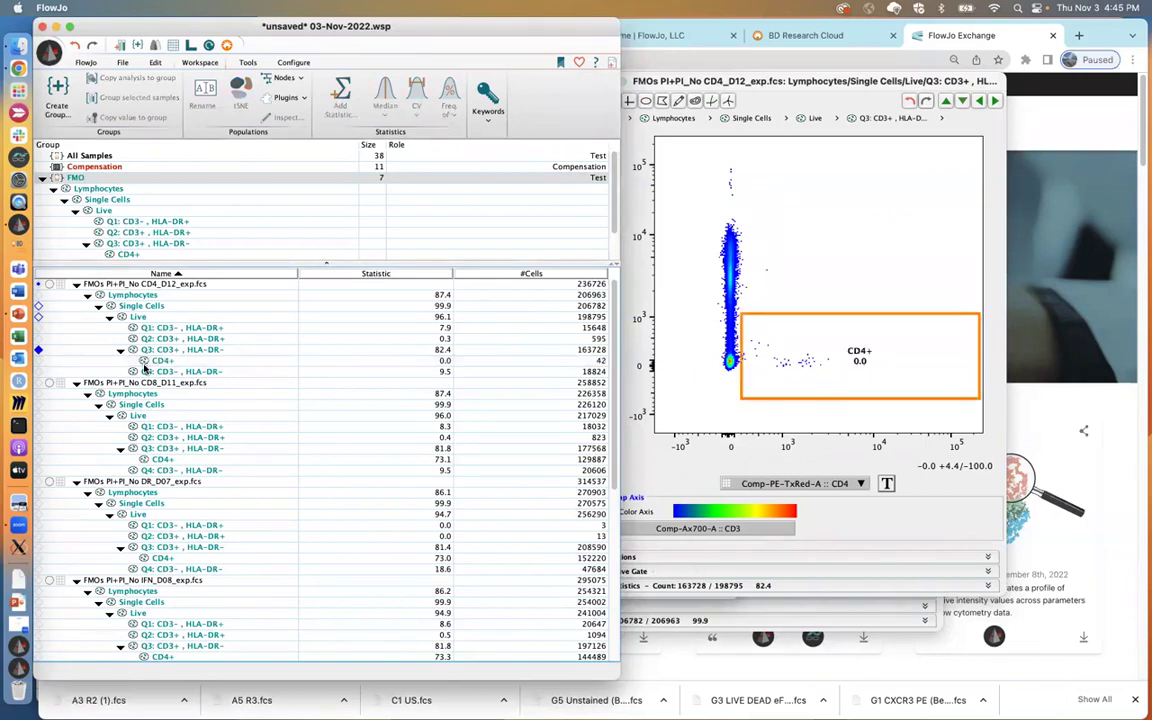
# - Shift the No CD4_D12 sample's CD4+ gate along the CD4 axis so it starts between 10^3 and 10^4, past the scattered events
pyautogui.click(813, 344)
pyautogui.moveTo(813, 344); pyautogui.dragTo(908, 336)
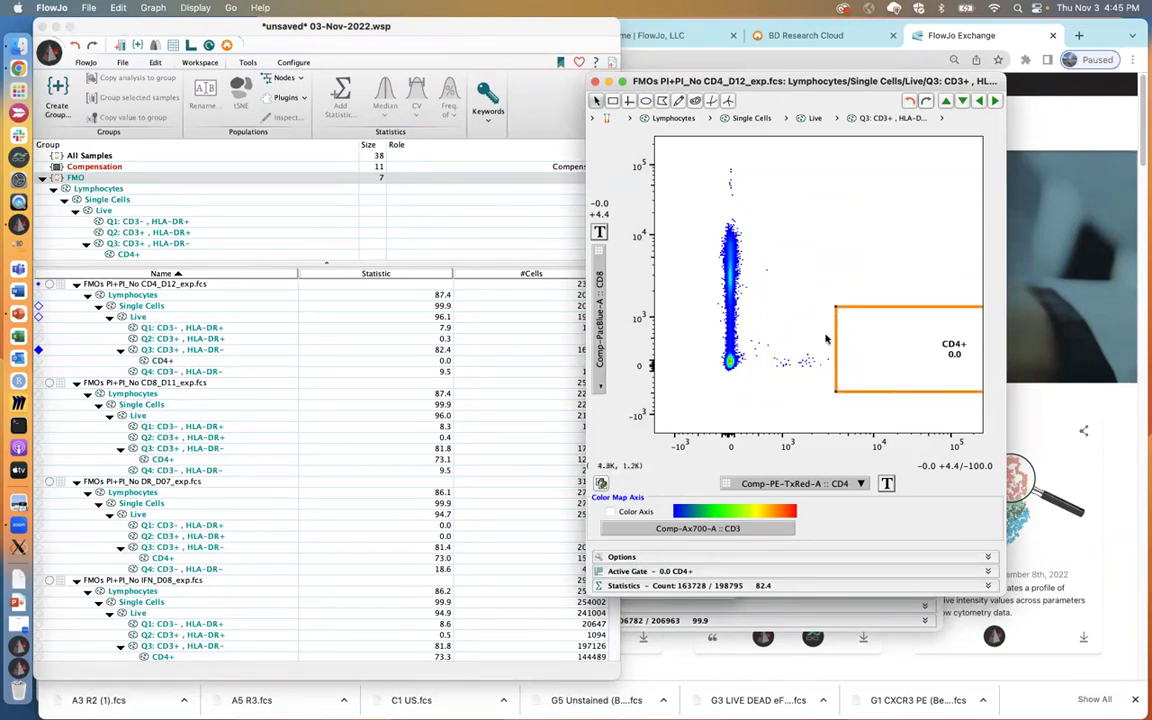
pyautogui.click(880, 362)
pyautogui.moveTo(880, 362)
pyautogui.mouseDown()
pyautogui.moveTo(851, 363)
pyautogui.moveTo(897, 372)
pyautogui.moveTo(856, 368)
pyautogui.moveTo(882, 369)
pyautogui.mouseUp()
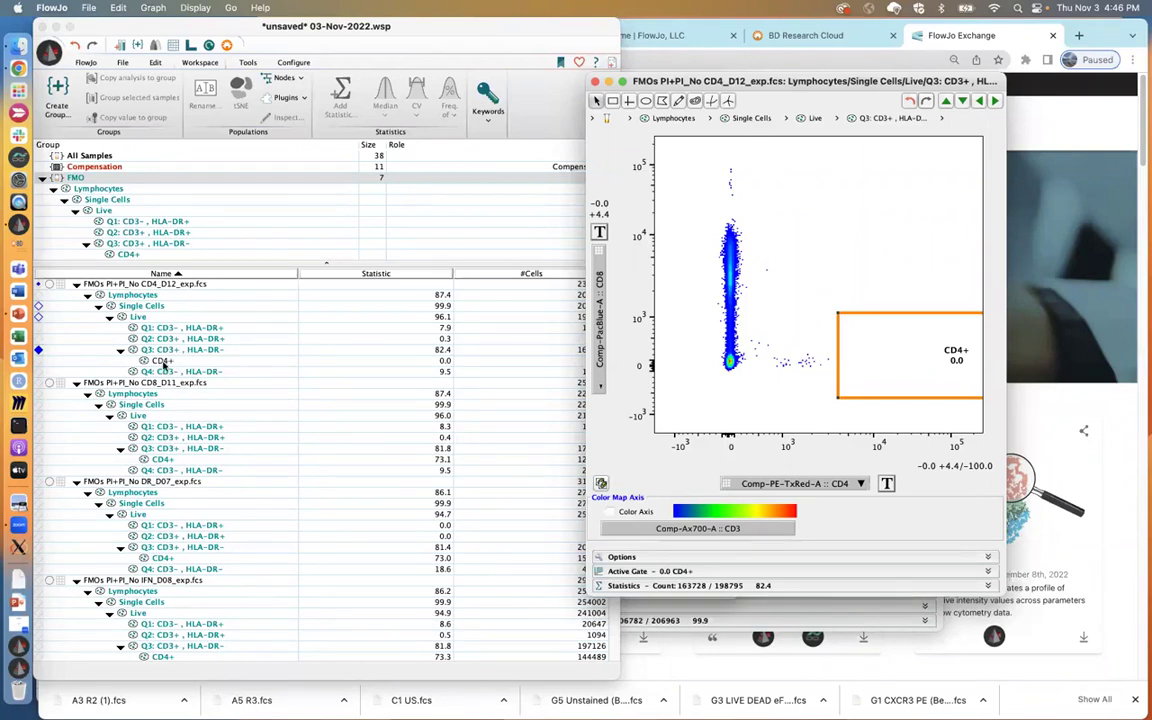
# - Copy the No CD4_D12 sample's shifted CD4+ gate to the FMO group, replacing the existing gate of the same name
pyautogui.click(164, 363)
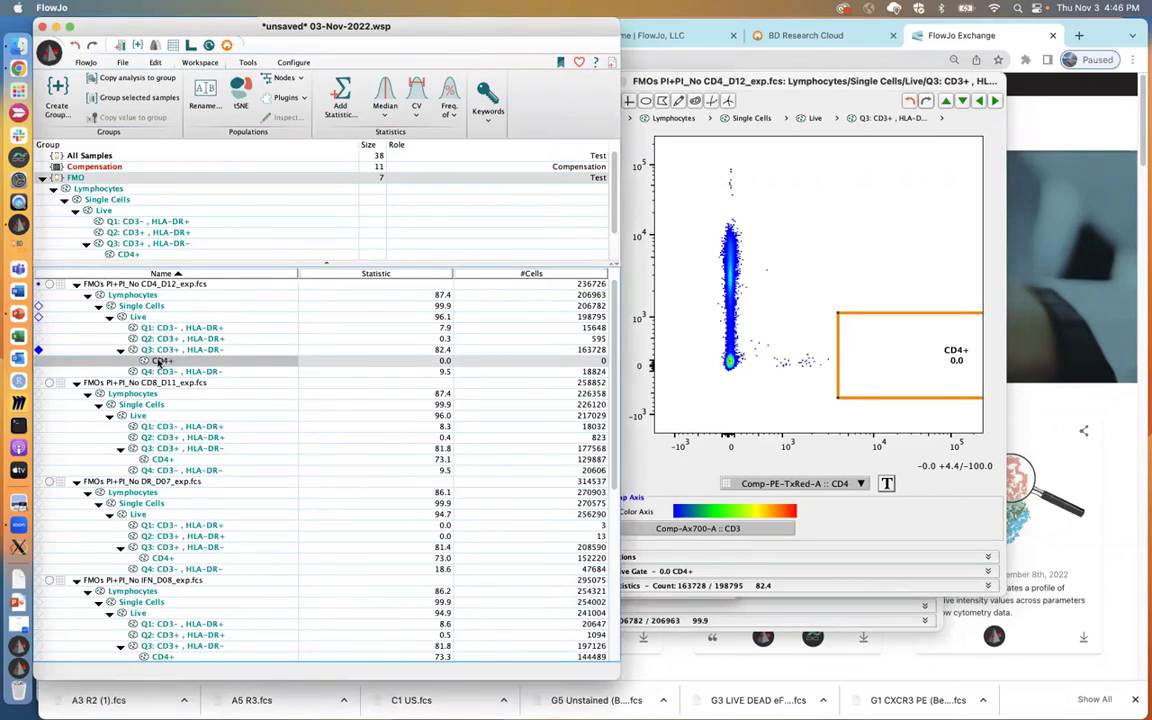
pyautogui.rightClick(158, 364)
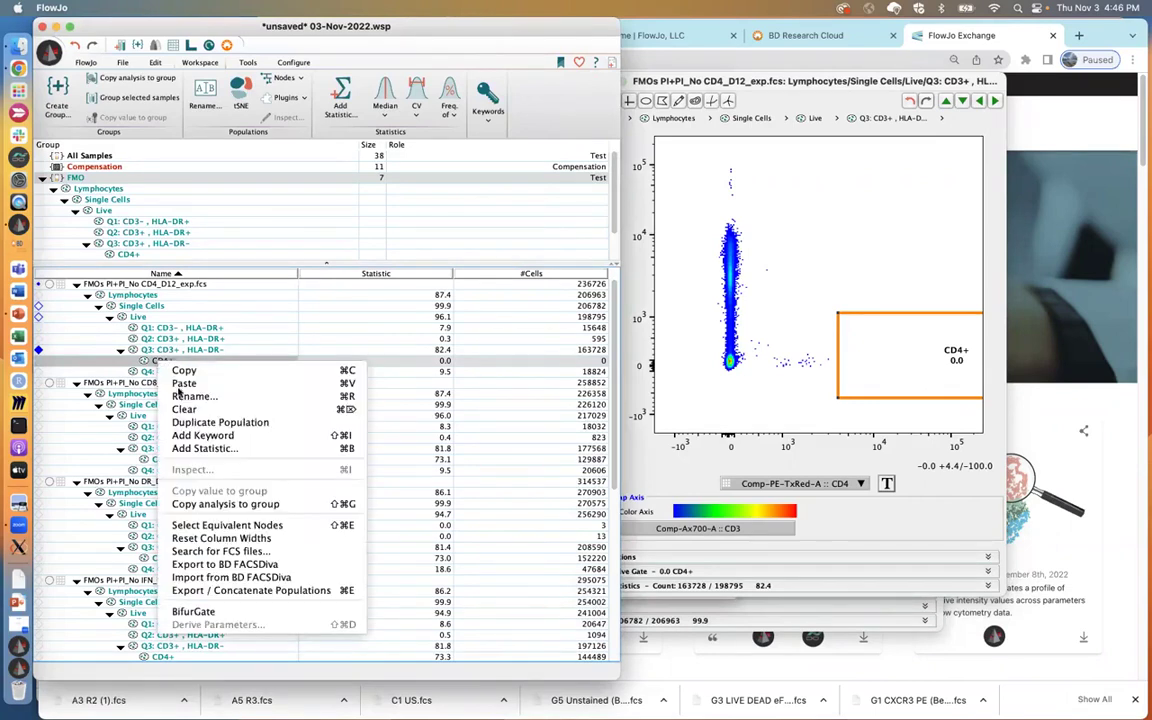
pyautogui.click(223, 505)
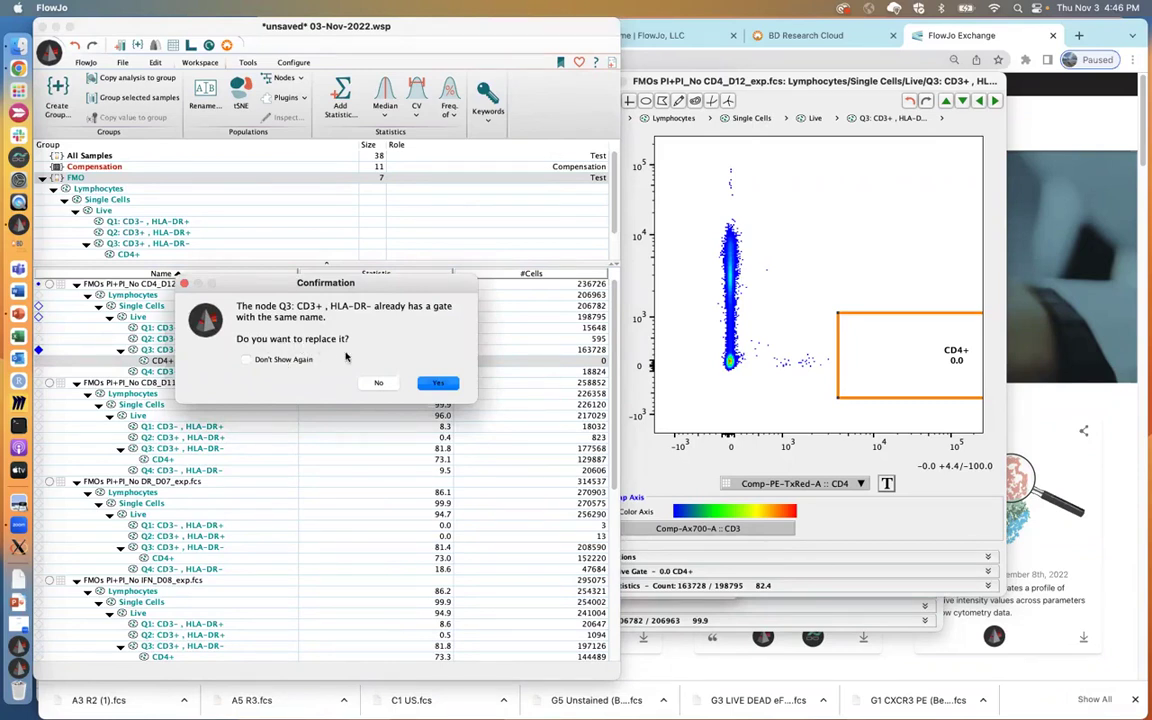
pyautogui.click(438, 382)
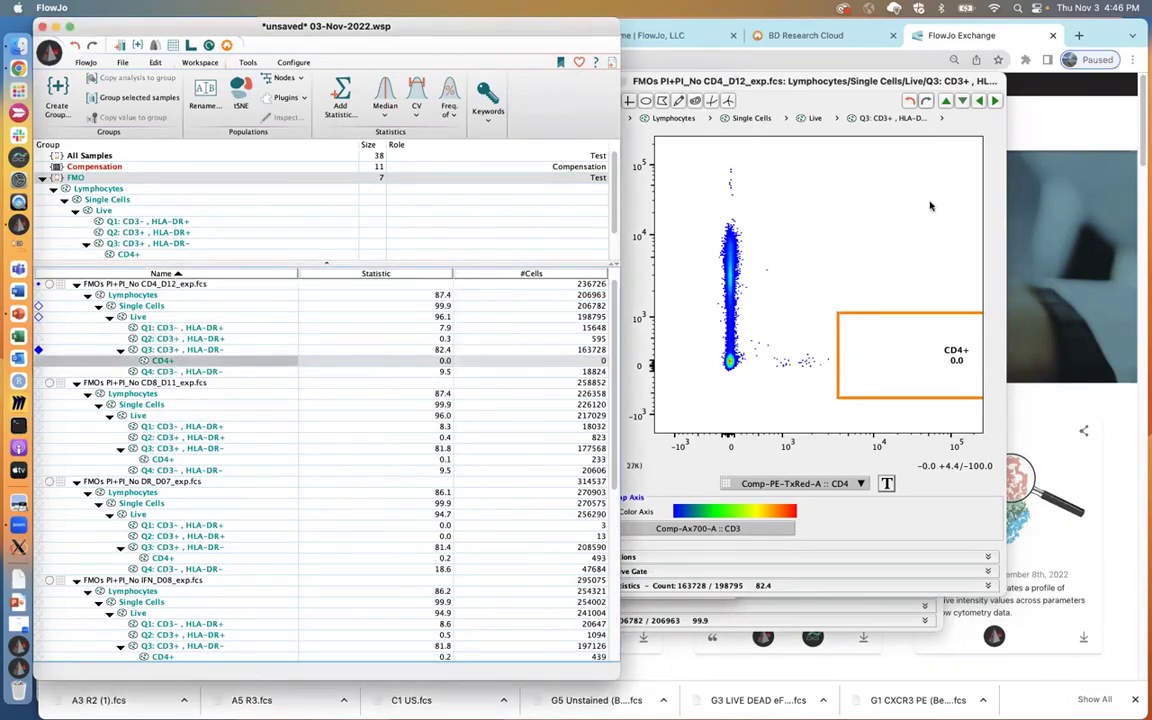
# - Step through the FMO samples to check the group-applied CD4+ gate, returning to the No CD4_D12 sample
pyautogui.click(993, 101)
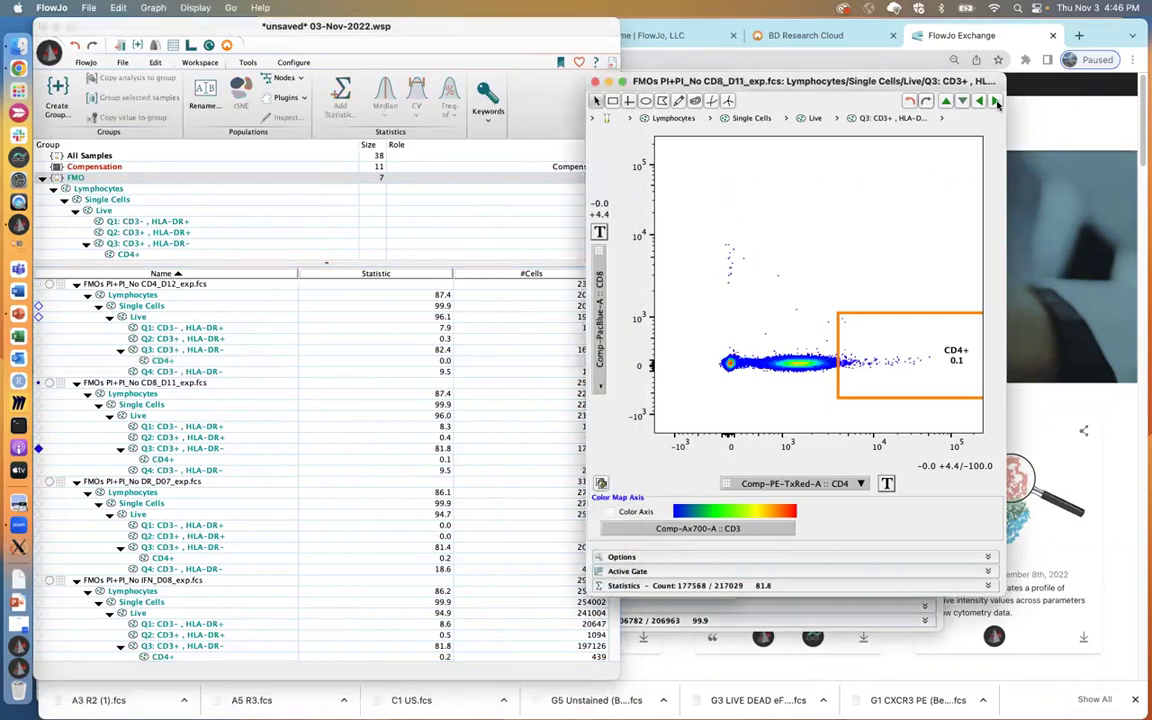
pyautogui.click(994, 102)
pyautogui.click(996, 102)
pyautogui.click(996, 102)
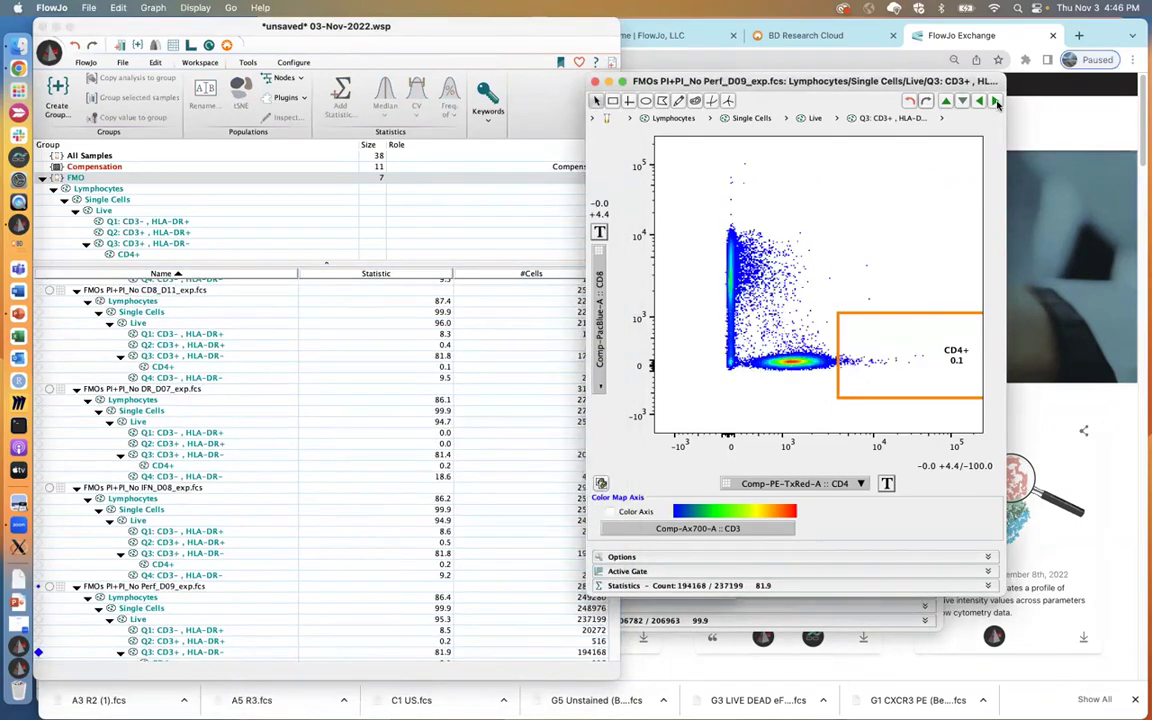
pyautogui.click(996, 102)
pyautogui.click(996, 102)
pyautogui.click(996, 102)
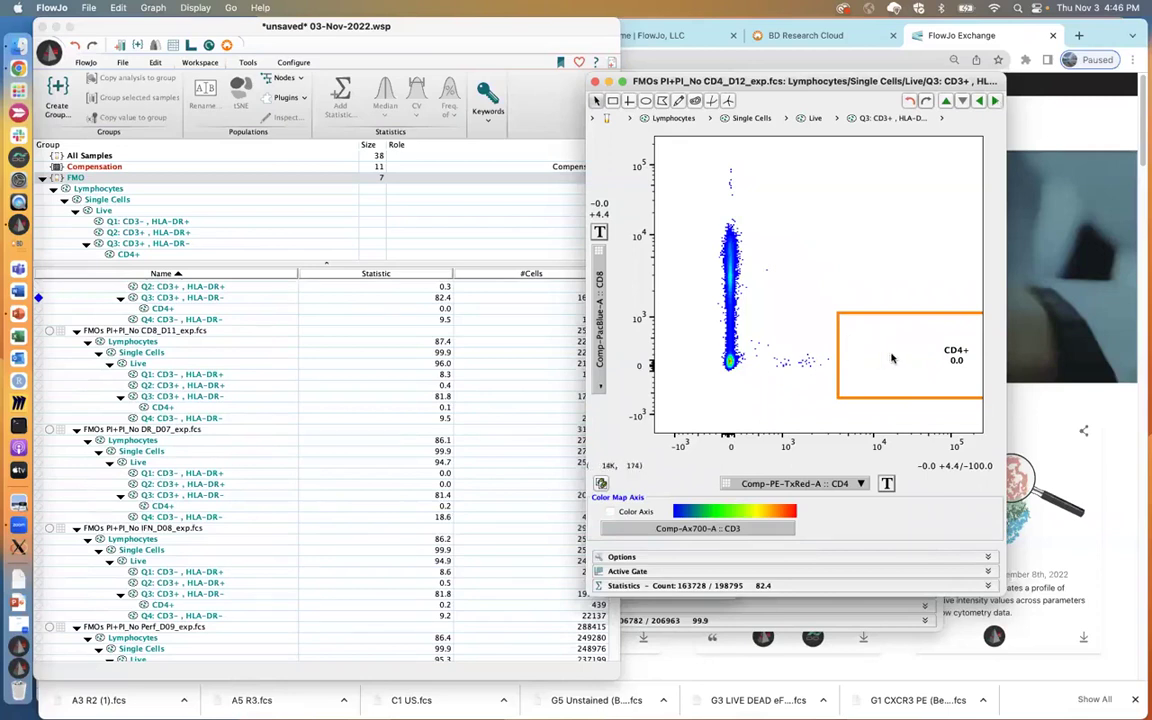
# - Move the No CD4_D12 sample's CD4+ gate to start just above 0 on the CD4 axis and copy it to the FMO group, replacing the existing gate
pyautogui.moveTo(900, 357); pyautogui.dragTo(806, 363)
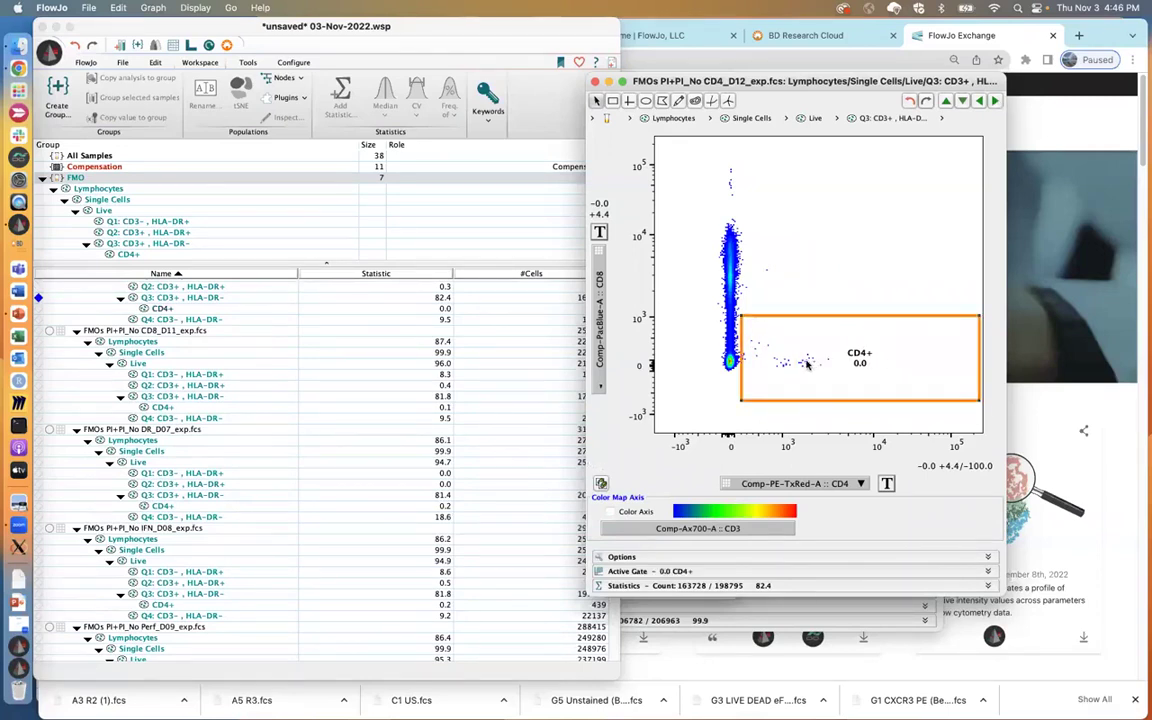
pyautogui.click(156, 310)
pyautogui.click(156, 310)
pyautogui.rightClick(156, 310)
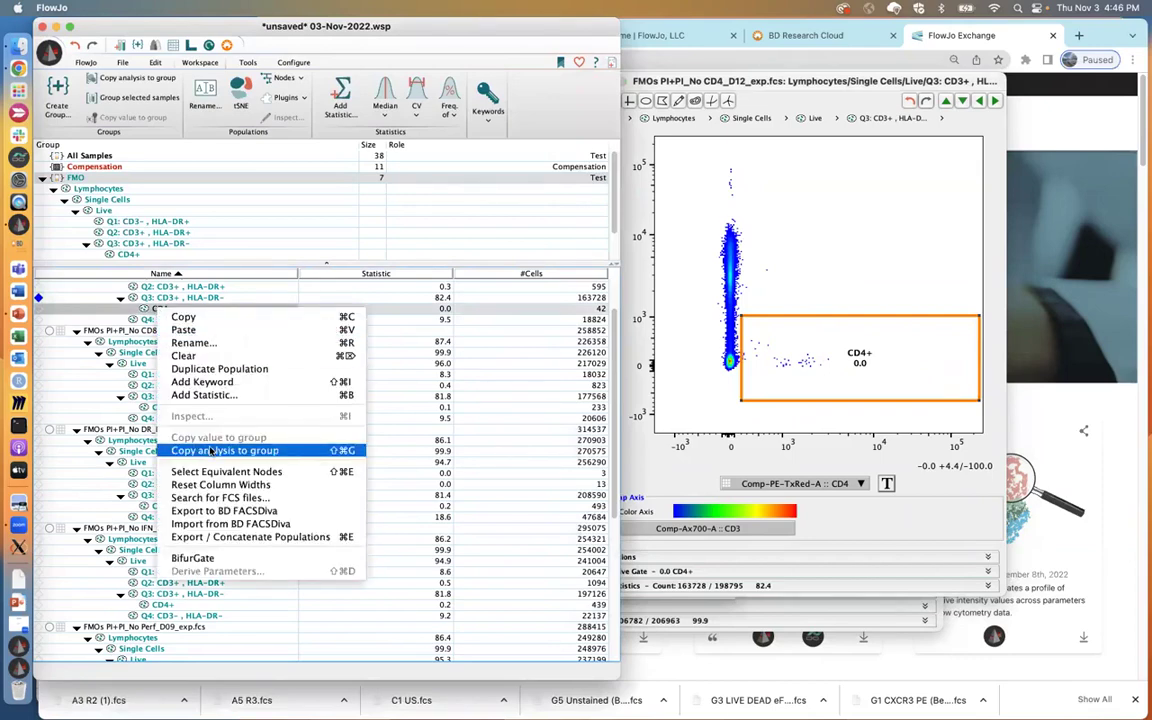
pyautogui.click(210, 451)
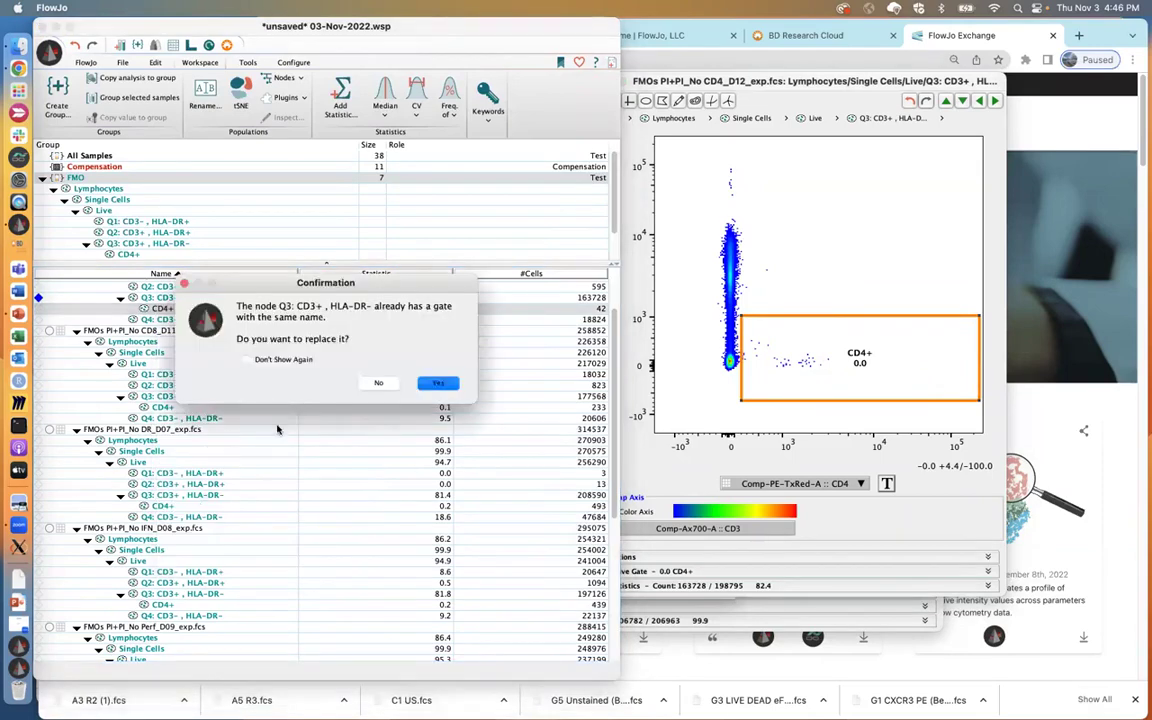
pyautogui.click(441, 380)
# - Check the repositioned CD4+ gate across the FMO samples, ending on the No DR_D07 sample
pyautogui.click(993, 101)
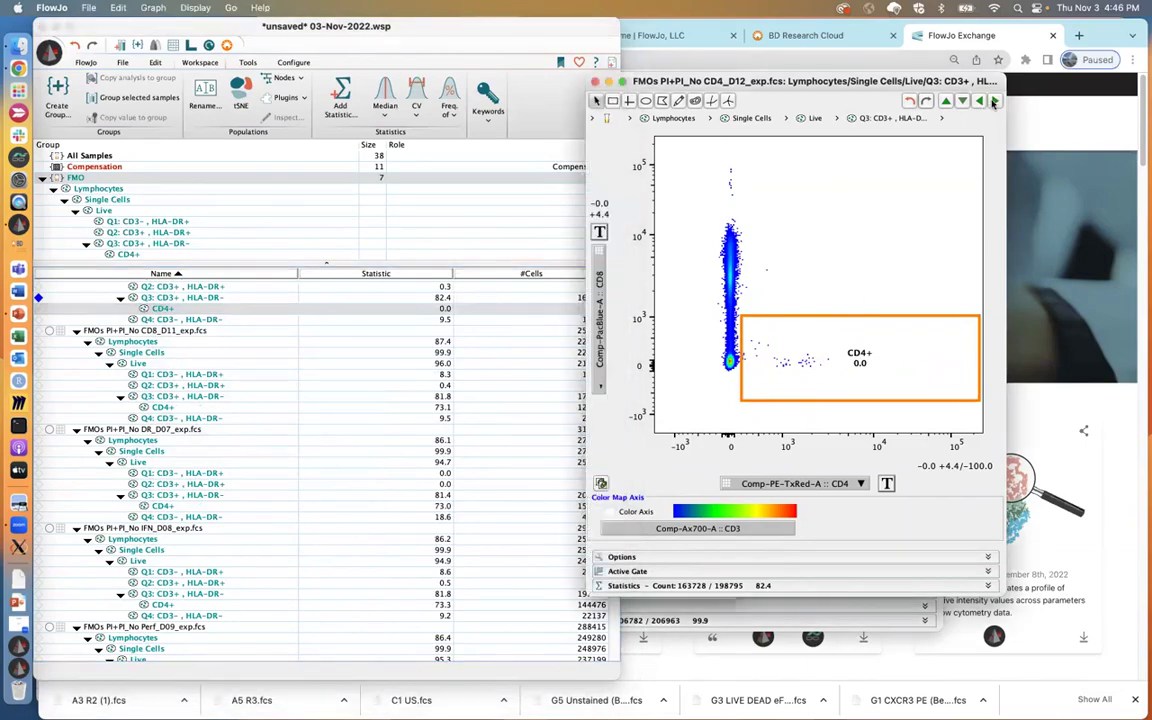
pyautogui.click(993, 101)
pyautogui.click(993, 101)
pyautogui.click(993, 101)
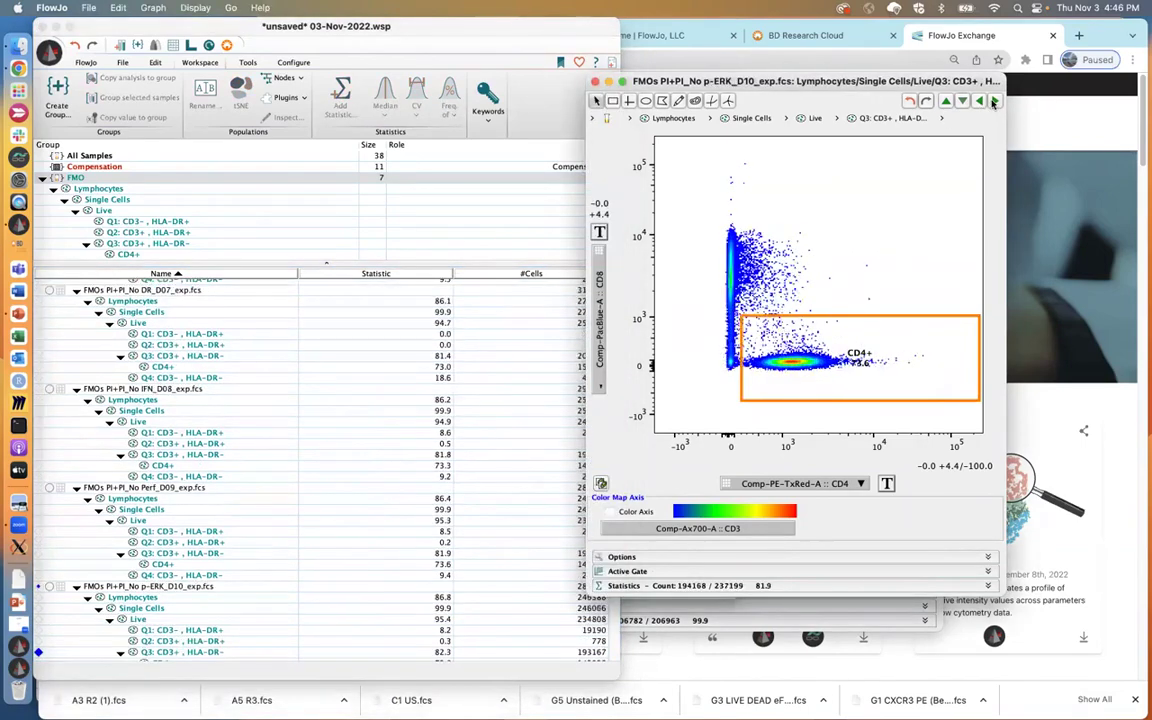
pyautogui.click(993, 101)
pyautogui.click(993, 101)
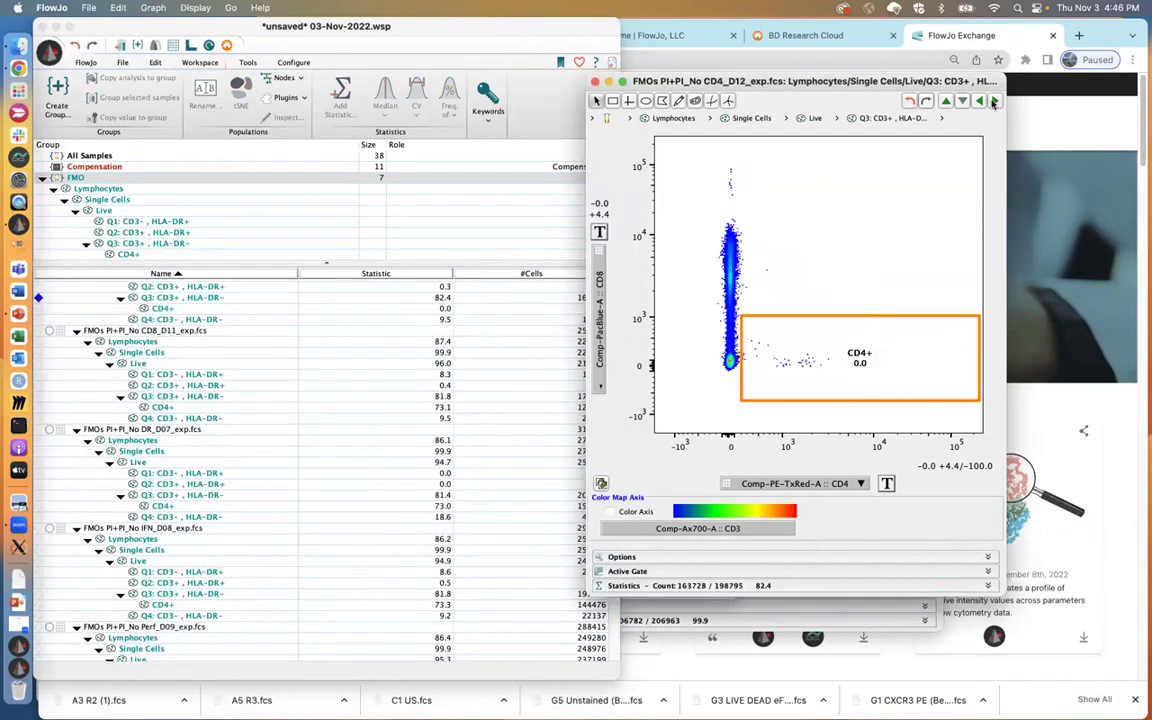
pyautogui.click(993, 101)
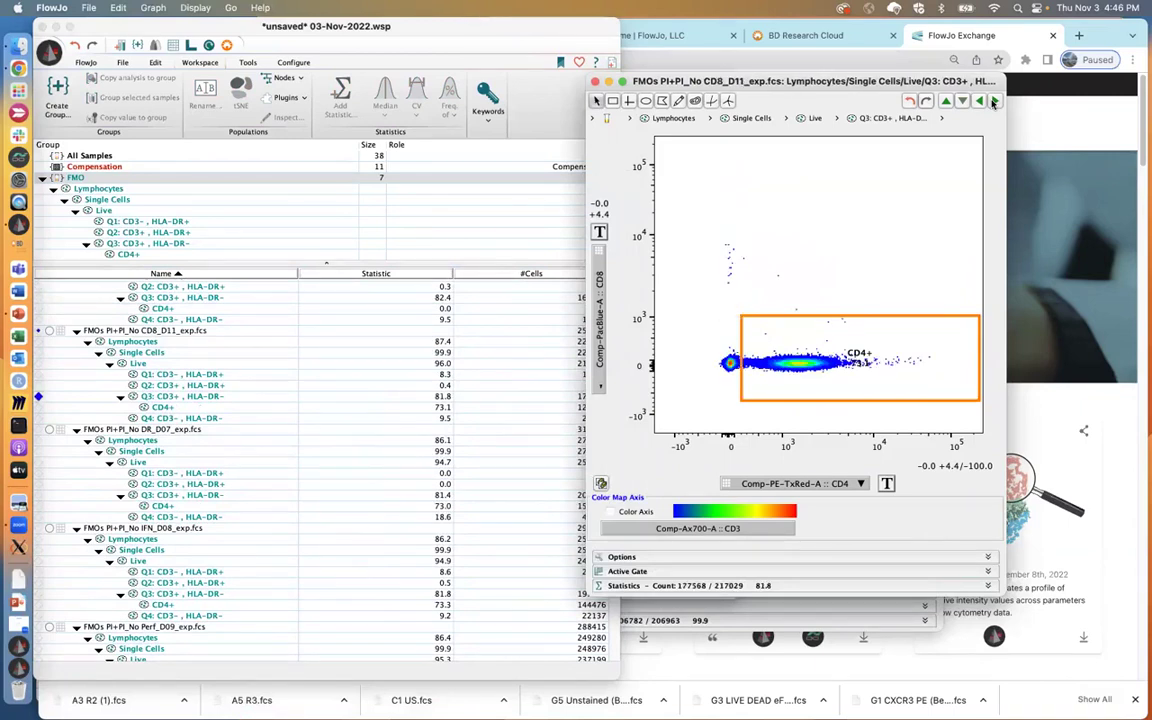
pyautogui.click(993, 101)
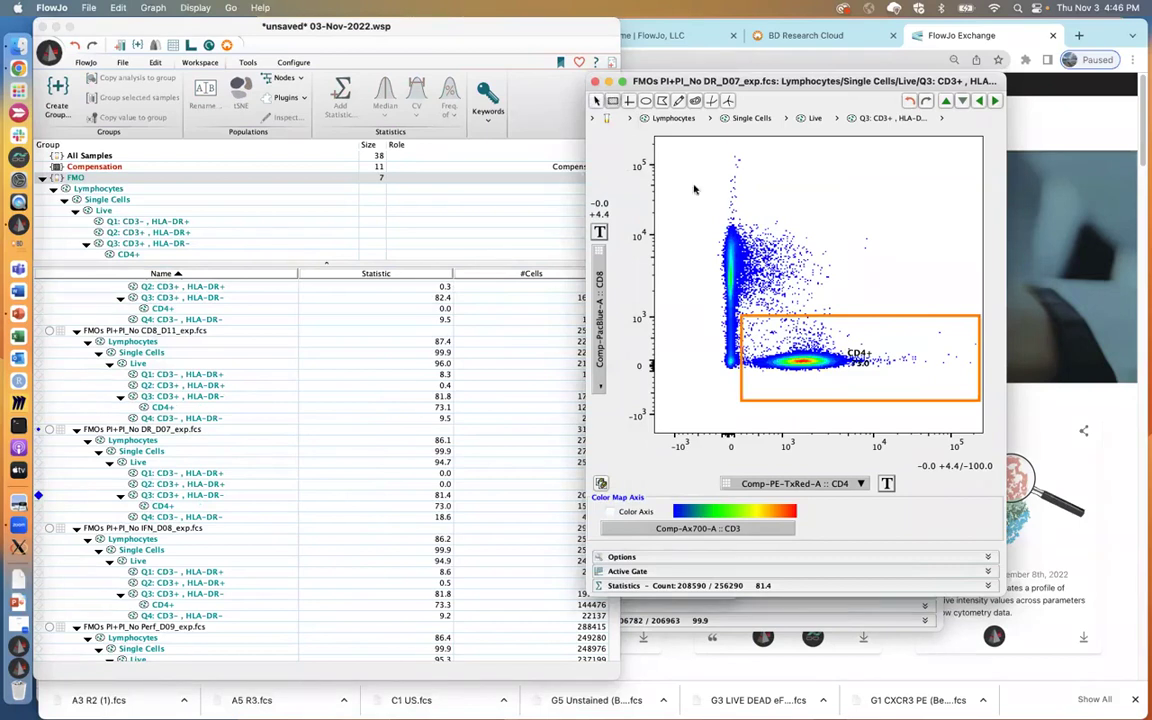
# - Draw a rectangle gate around the CD4-negative, CD8-high cells of the No DR_D07 sample, from about 441 to above 10^5 on CD8, named CD8+
pyautogui.moveTo(697, 151); pyautogui.dragTo(744, 342)
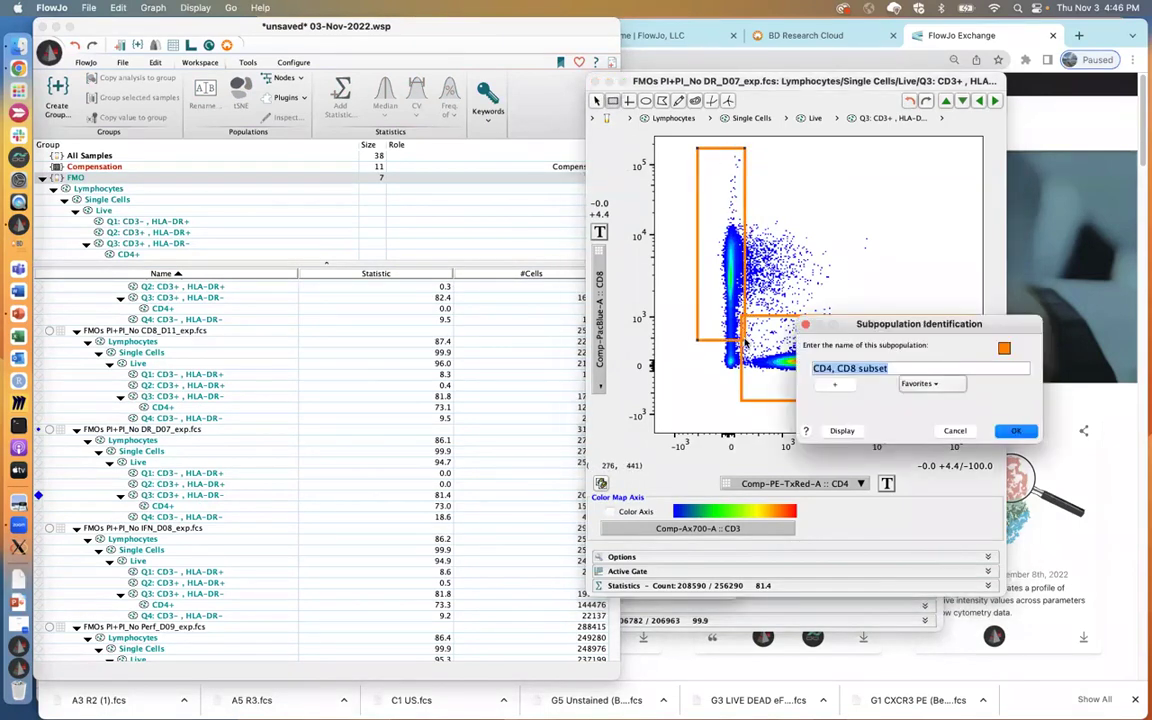
pyautogui.write('CD')
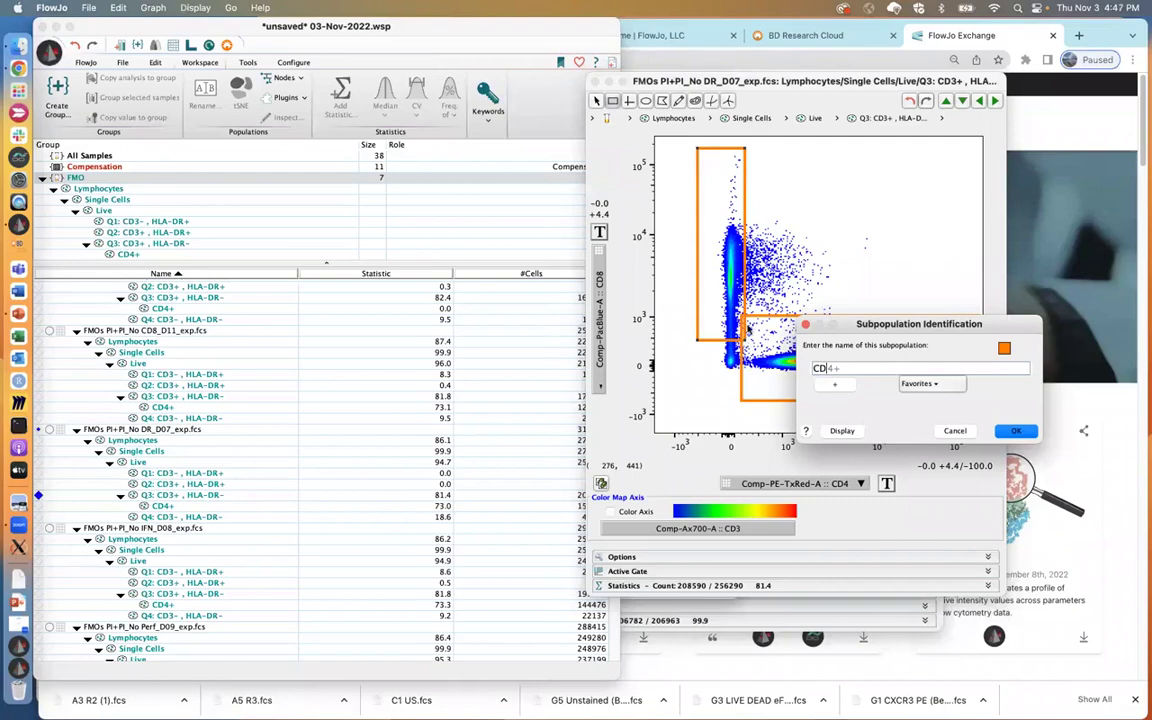
pyautogui.write('8+')
pyautogui.press('Return')
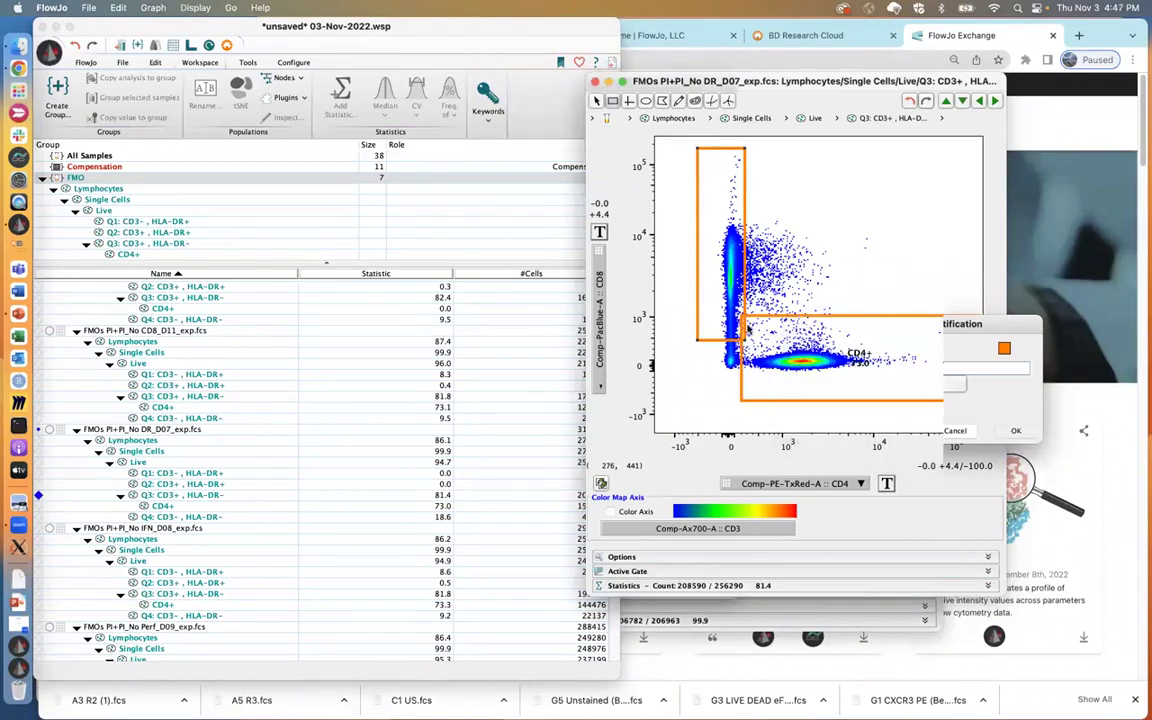
# - Copy the No DR_D07 sample's CD8+ gate to the FMO group
pyautogui.scroll(-2, 293, 373)
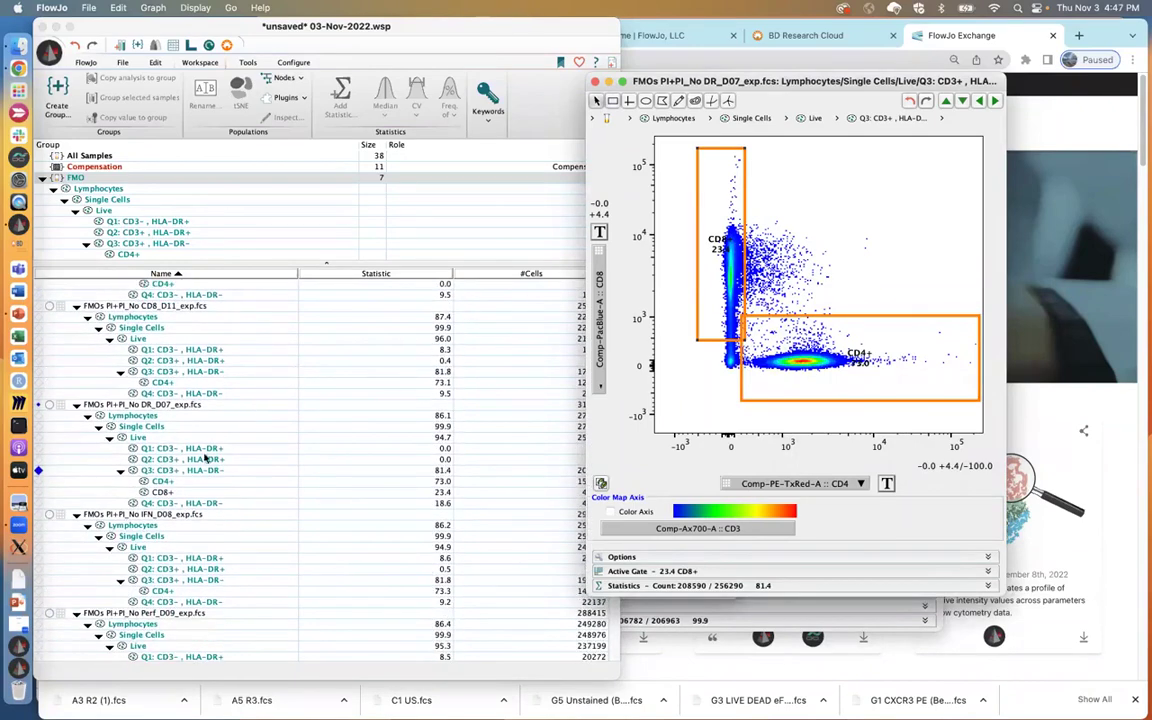
pyautogui.click(162, 494)
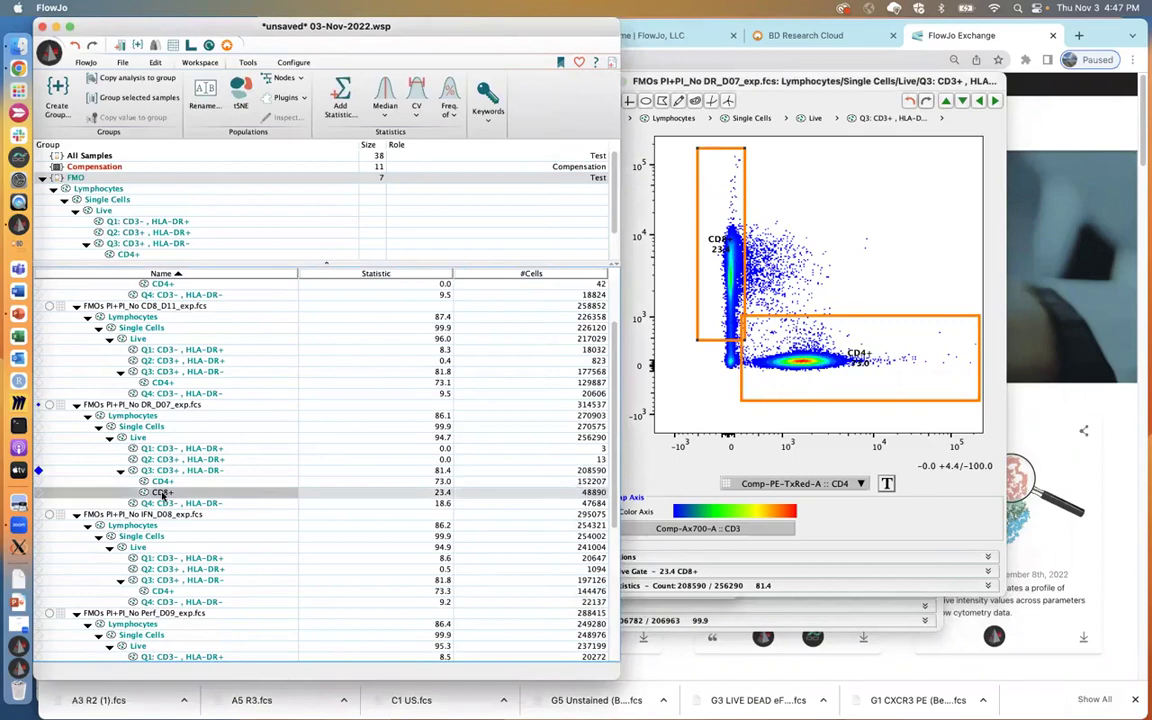
pyautogui.rightClick(162, 494)
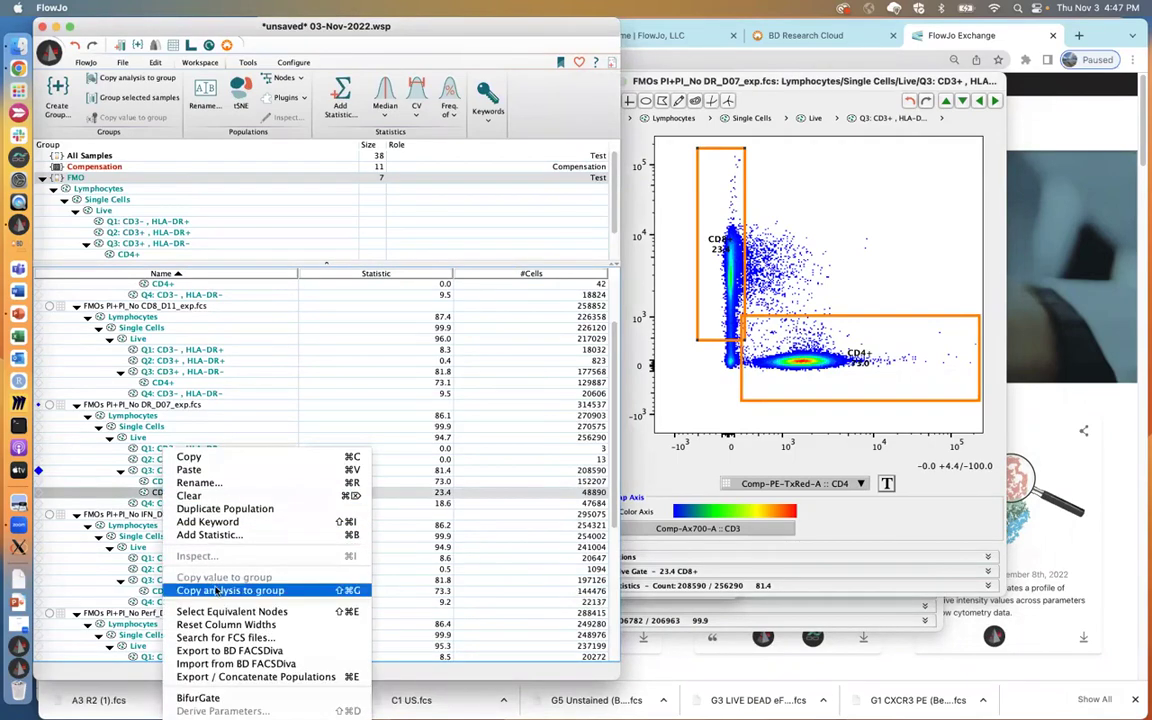
pyautogui.click(216, 590)
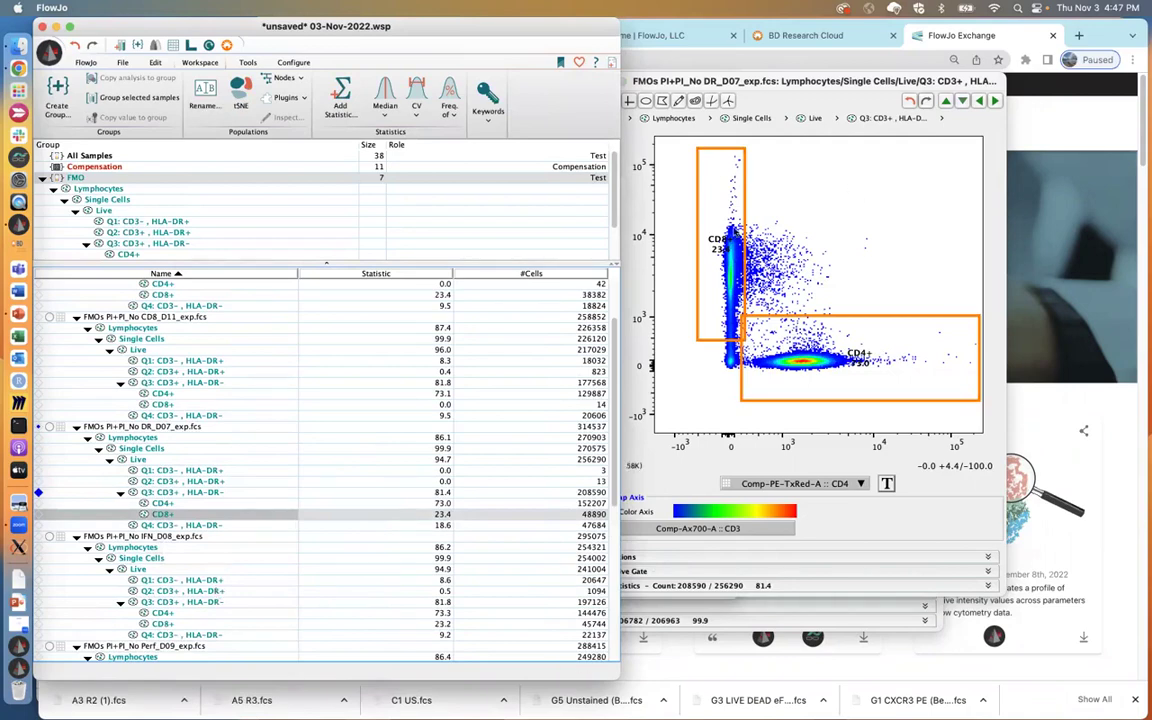
# - Open the No DR_D07 CD8+ population, plot Comp-PE-Cy7-A :: IFNg against CD8, and advance to the No IFN_D08 sample
pyautogui.doubleClick(725, 205)
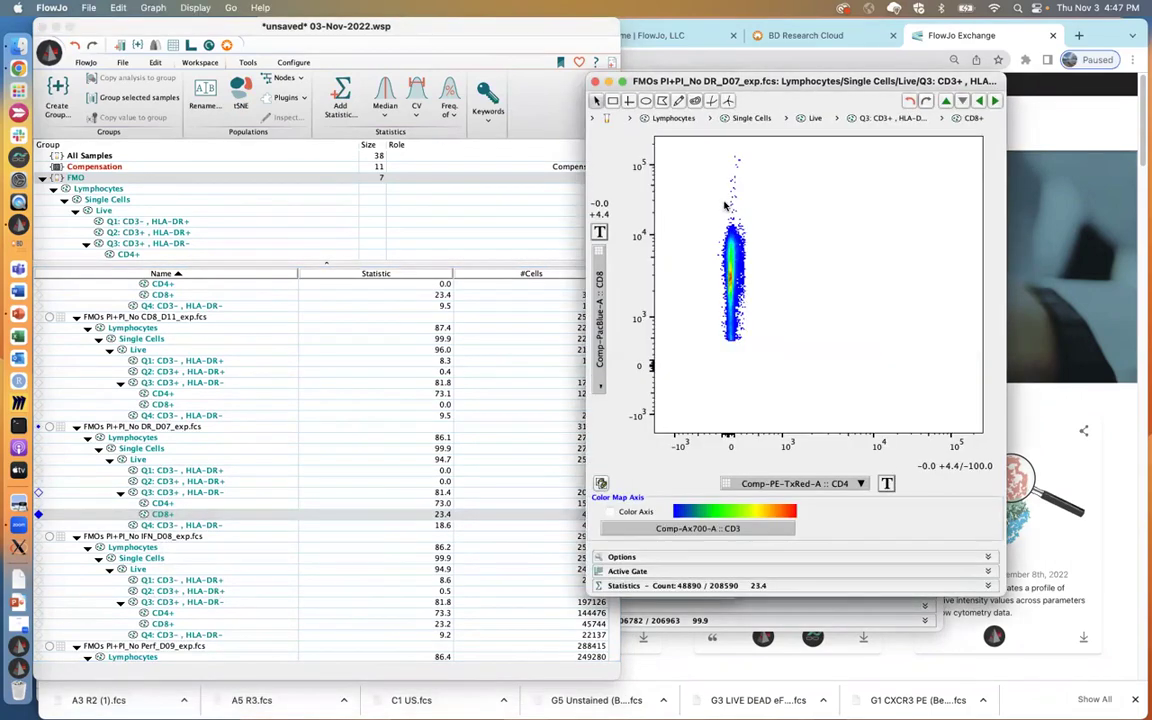
pyautogui.click(812, 483)
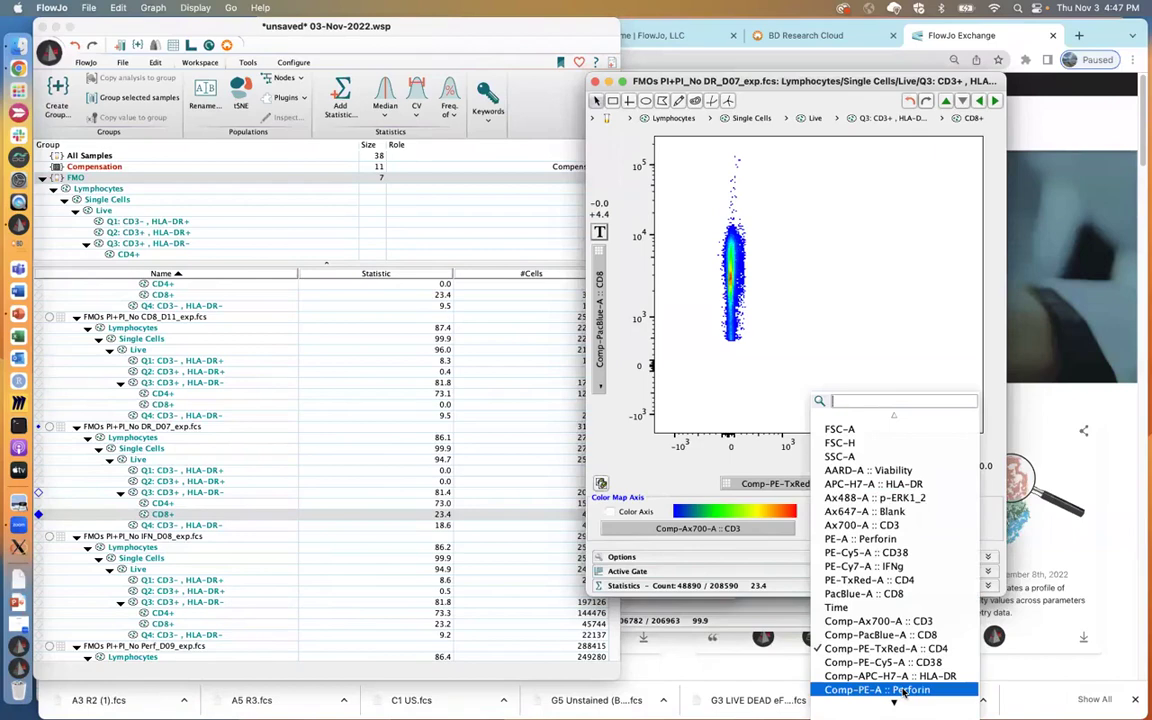
pyautogui.scroll(-3, 906, 694)
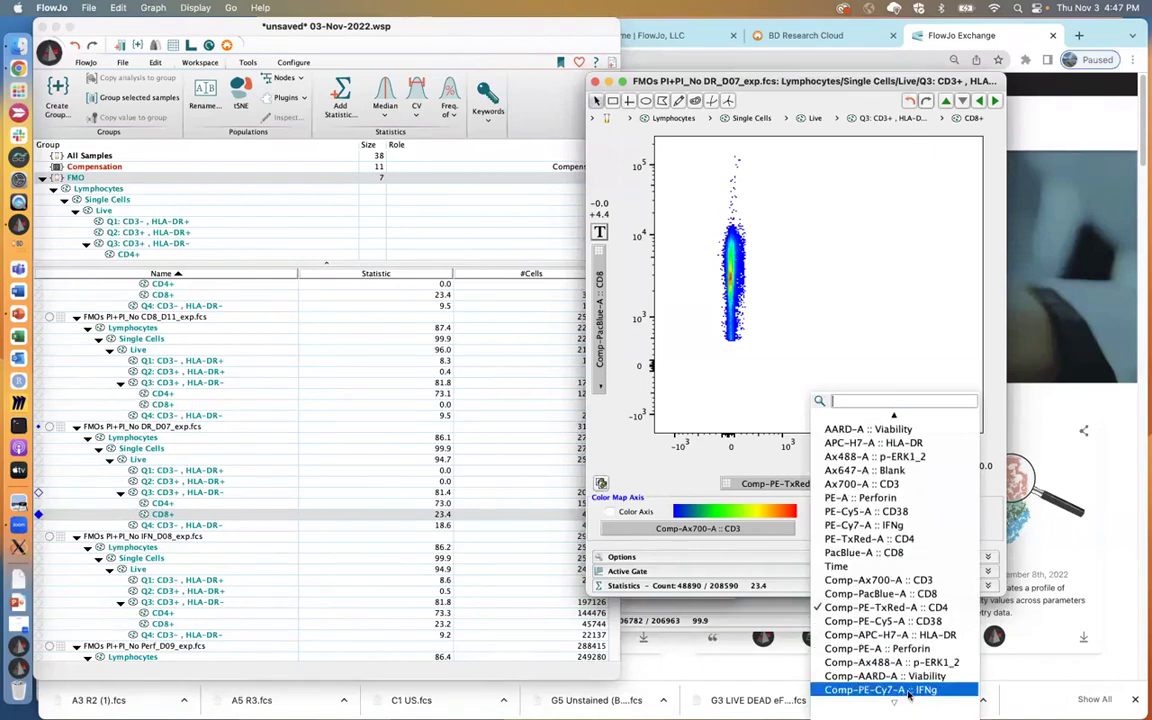
pyautogui.click(909, 694)
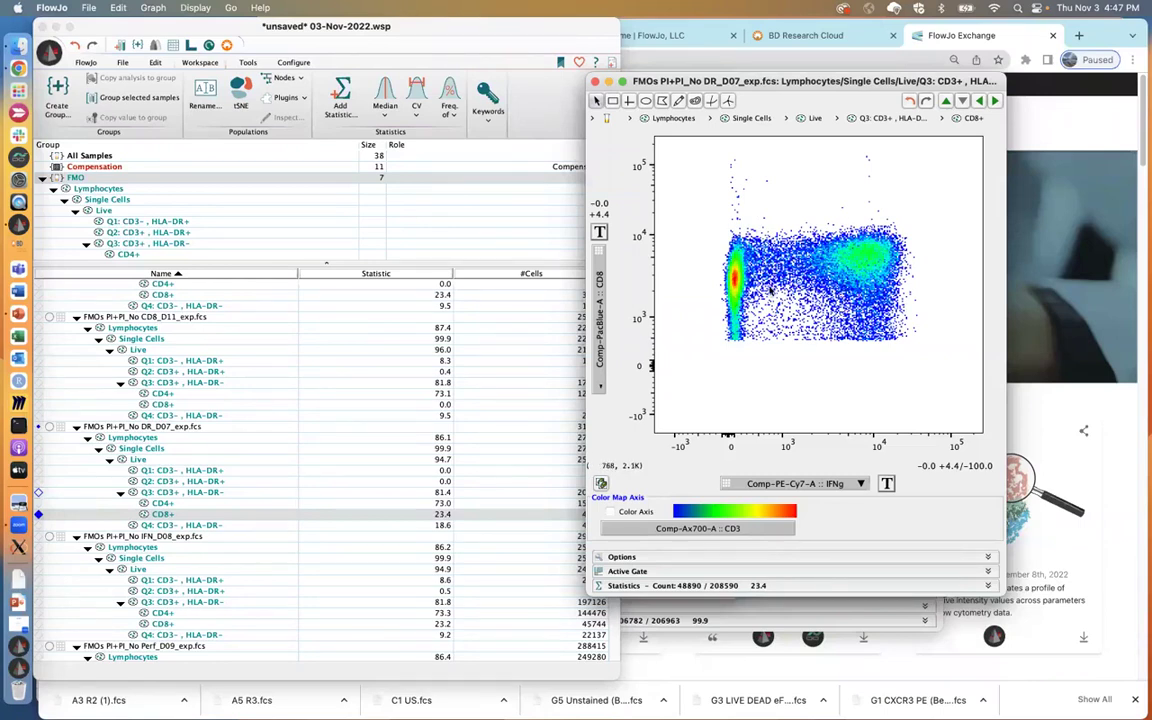
pyautogui.click(993, 101)
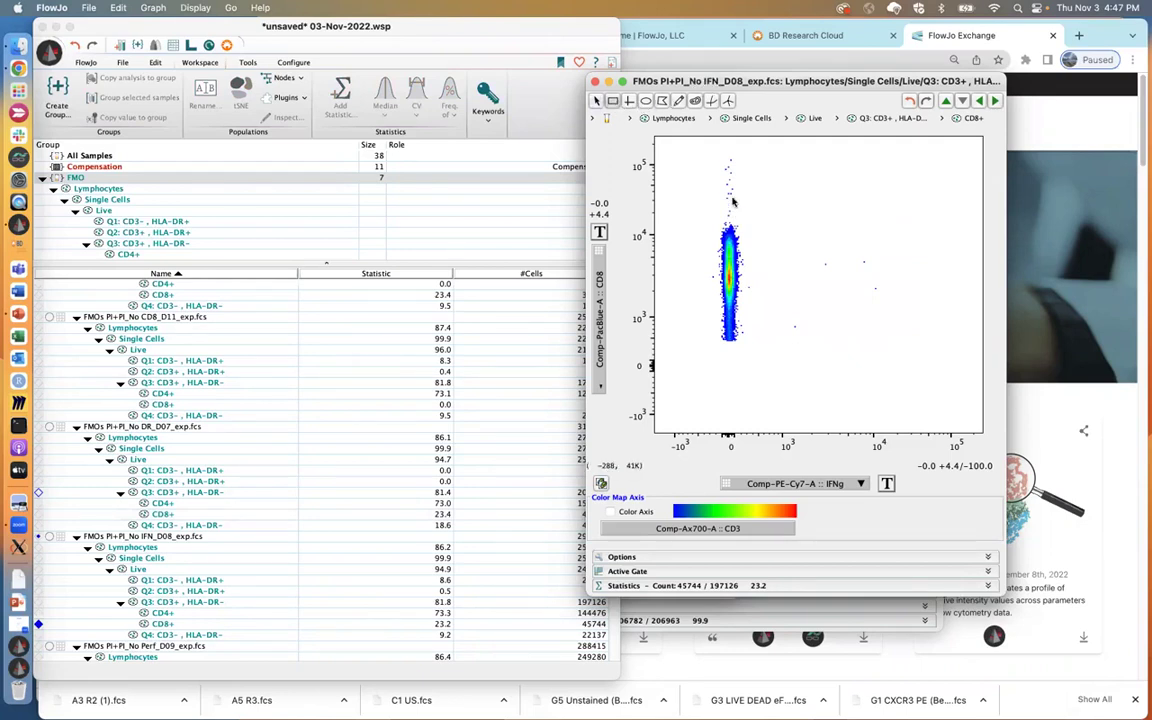
# - Draw a rectangle gate named IFN+ on the No IFN_D08 CD8+ cells, from just above 0 to about 253K on IFNg and from about 441 on CD8
pyautogui.moveTo(741, 159); pyautogui.dragTo(980, 343)
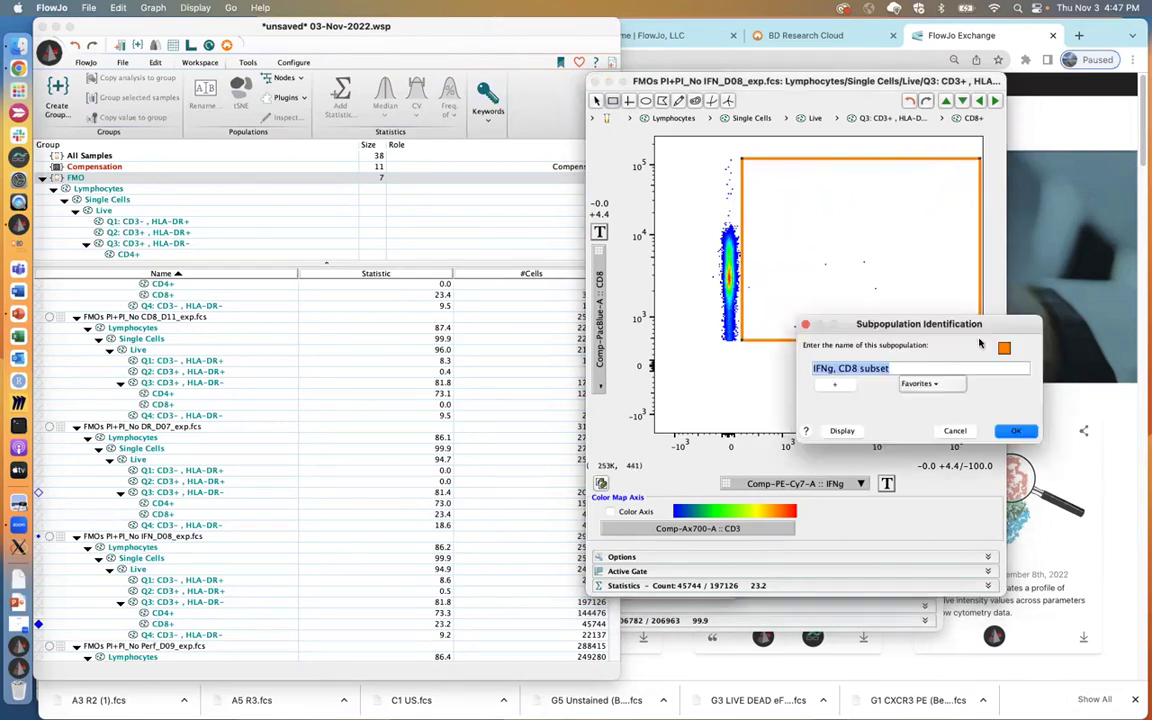
pyautogui.press('BackSpace')
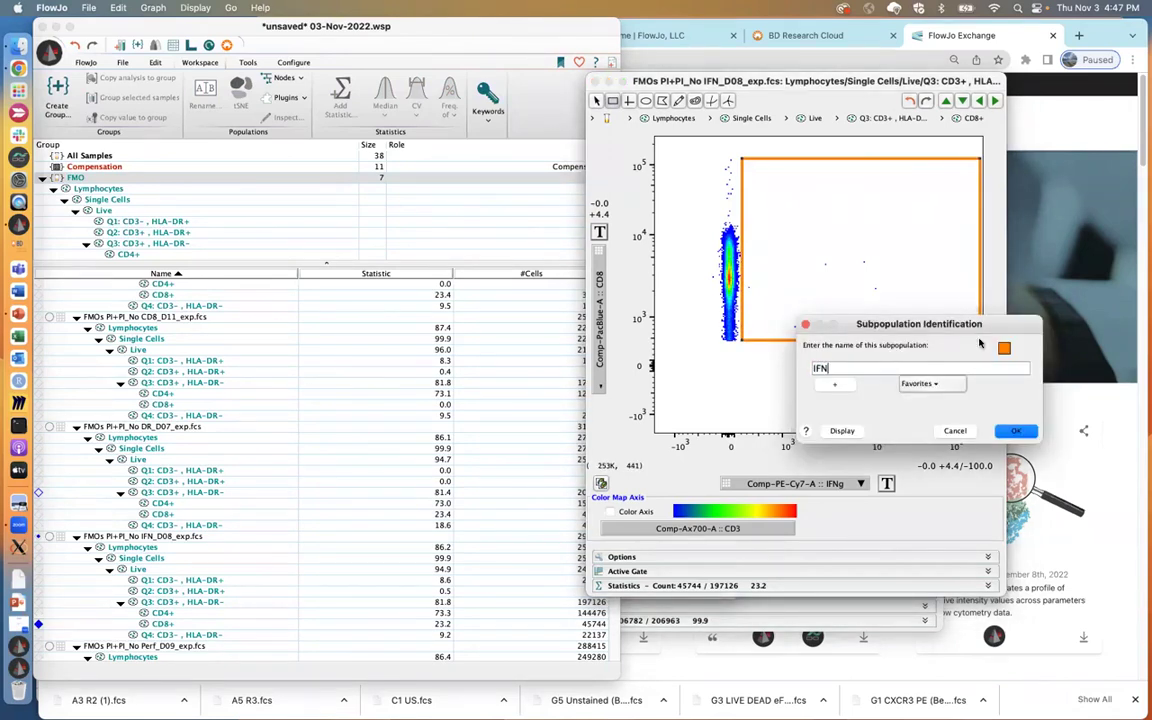
pyautogui.write('IFN+')
pyautogui.press('Return')
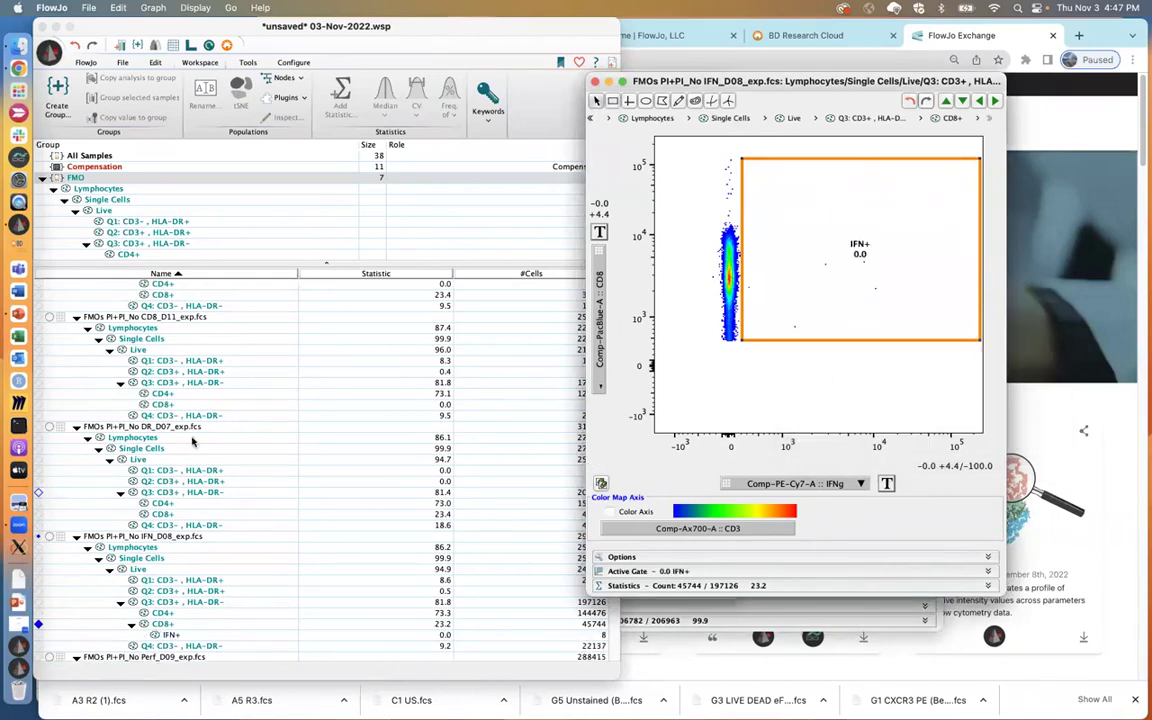
# - Copy the No IFN_D08 sample's IFN+ gate to the FMO group and enlarge the group list to show its full gating tree
pyautogui.scroll(-3, 162, 553)
pyautogui.click(166, 558)
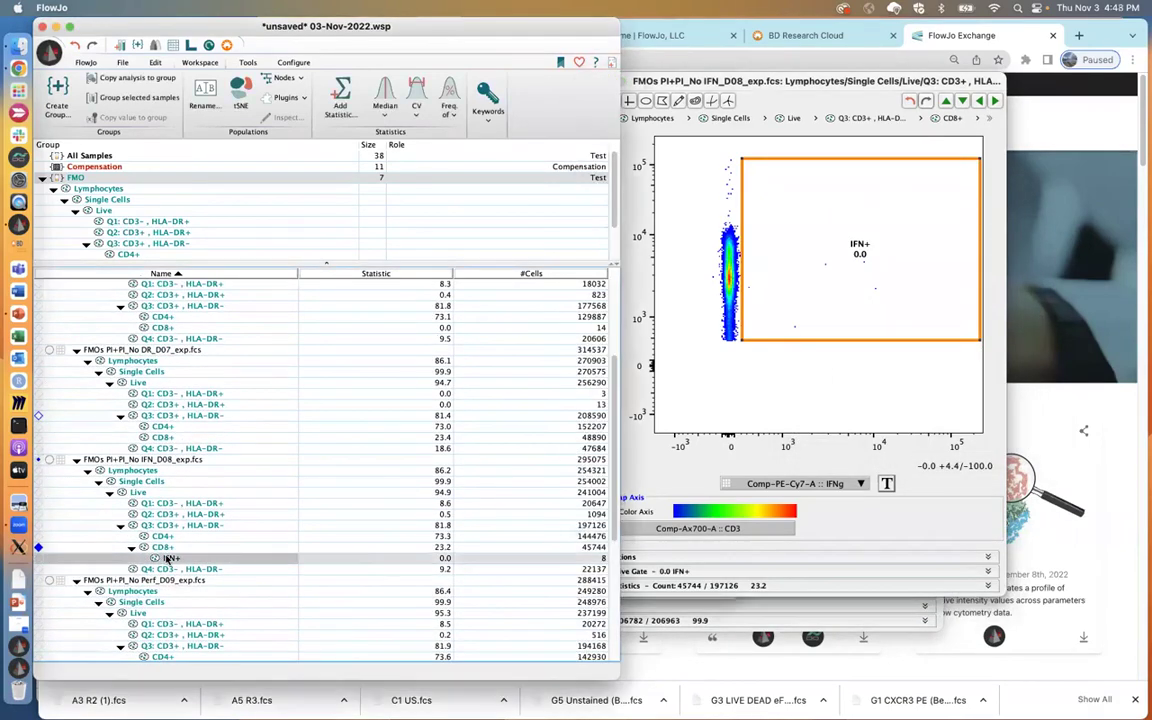
pyautogui.rightClick(166, 560)
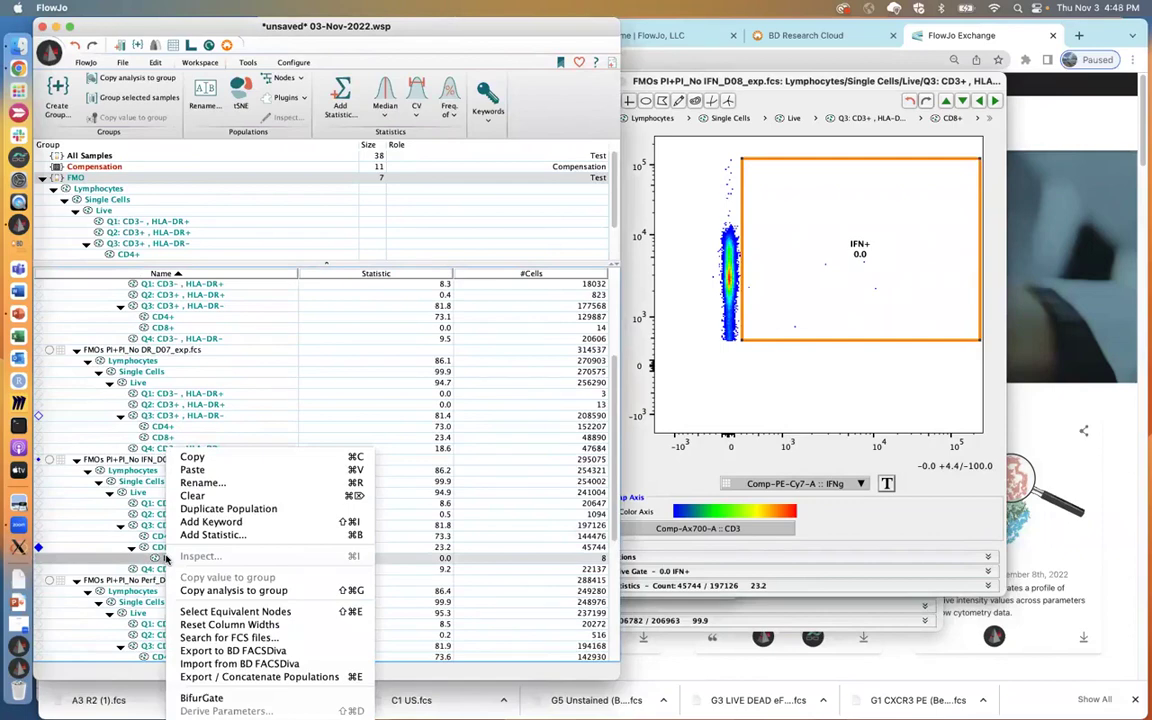
pyautogui.click(210, 589)
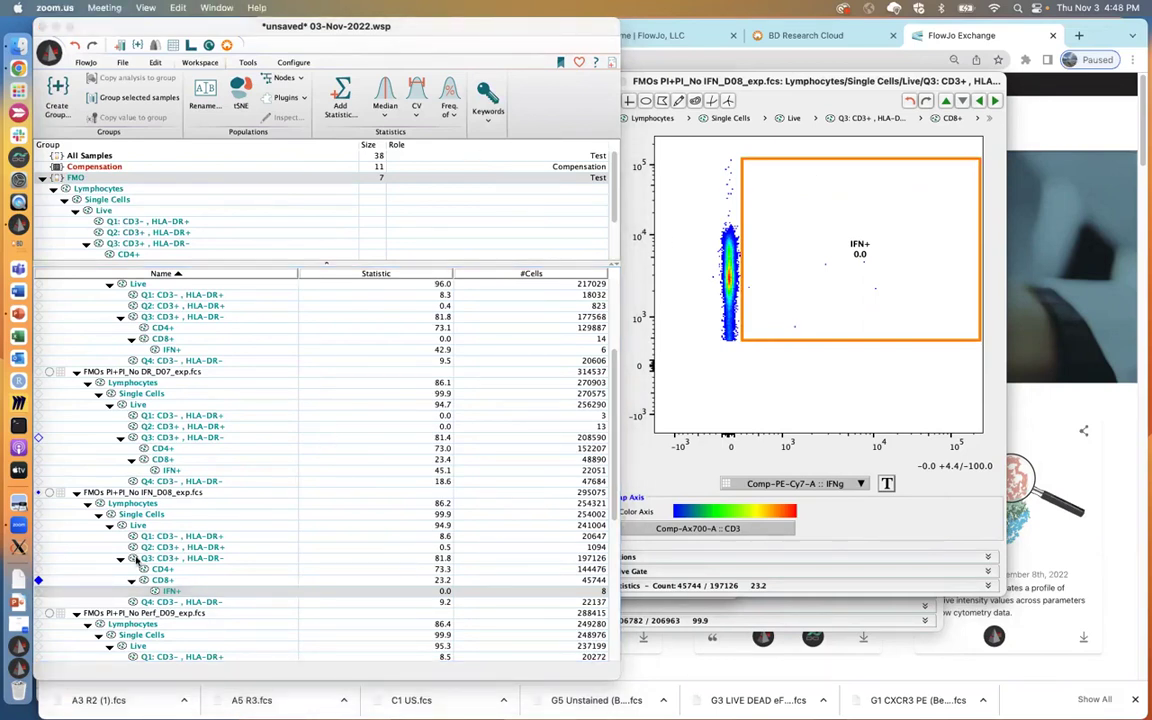
pyautogui.moveTo(324, 263); pyautogui.dragTo(324, 310)
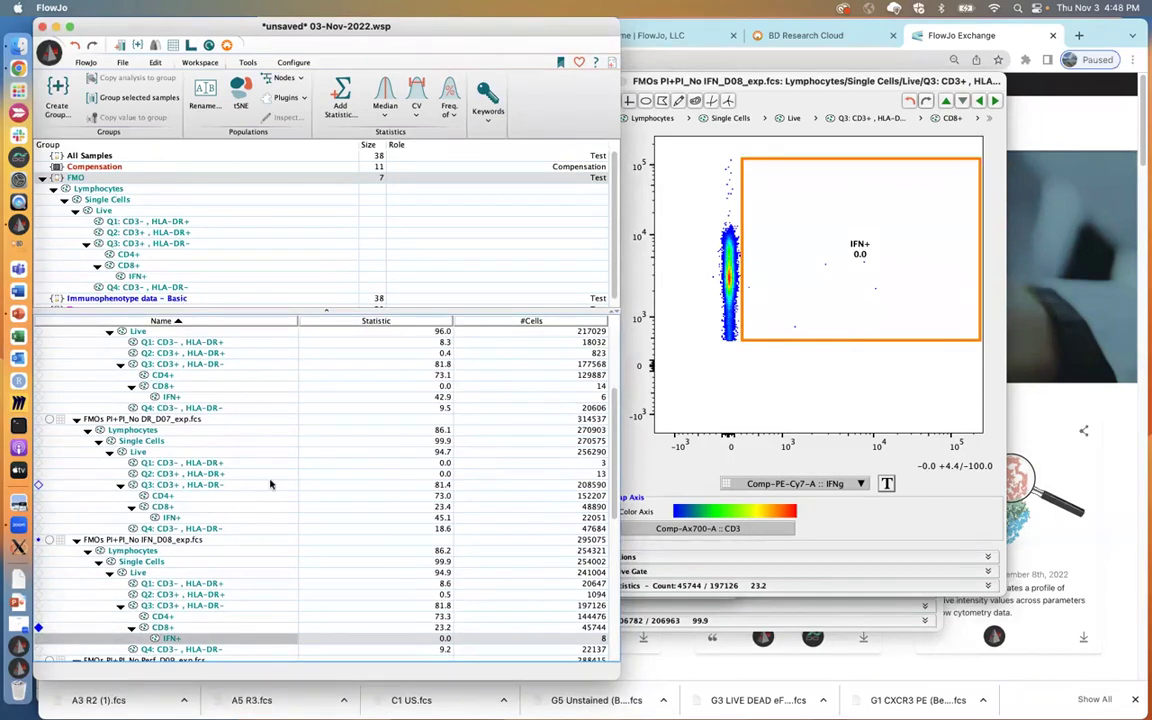
# - Try shifting the No IFN_D08 sample's IFN+ gate between 10^3 and 10^4 on IFNg without copying it to the group, and restore it
pyautogui.click(157, 640)
pyautogui.moveTo(794, 267); pyautogui.dragTo(870, 252)
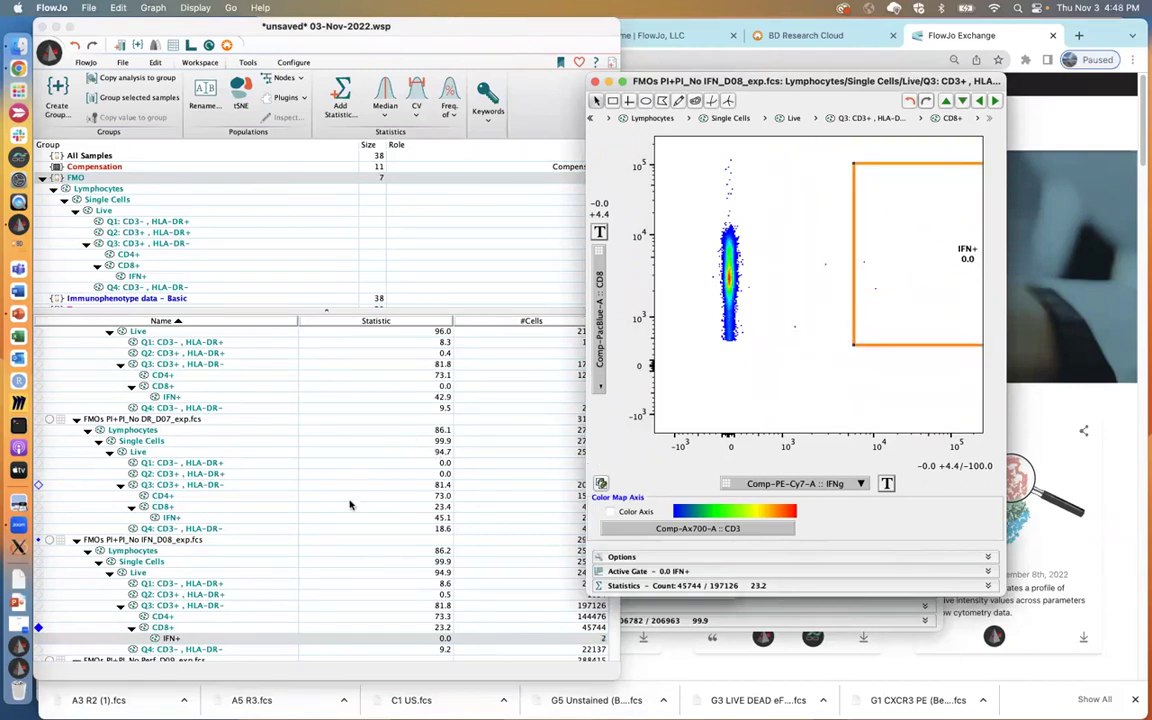
pyautogui.click(325, 615)
pyautogui.click(154, 638)
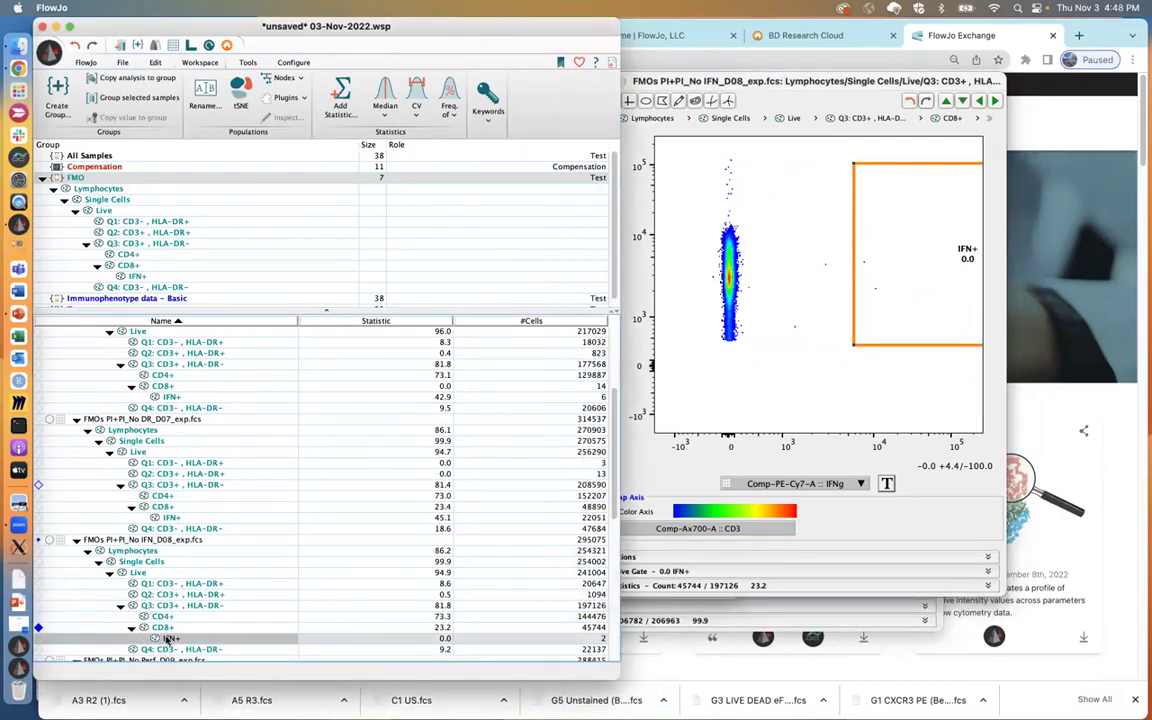
pyautogui.click(265, 552)
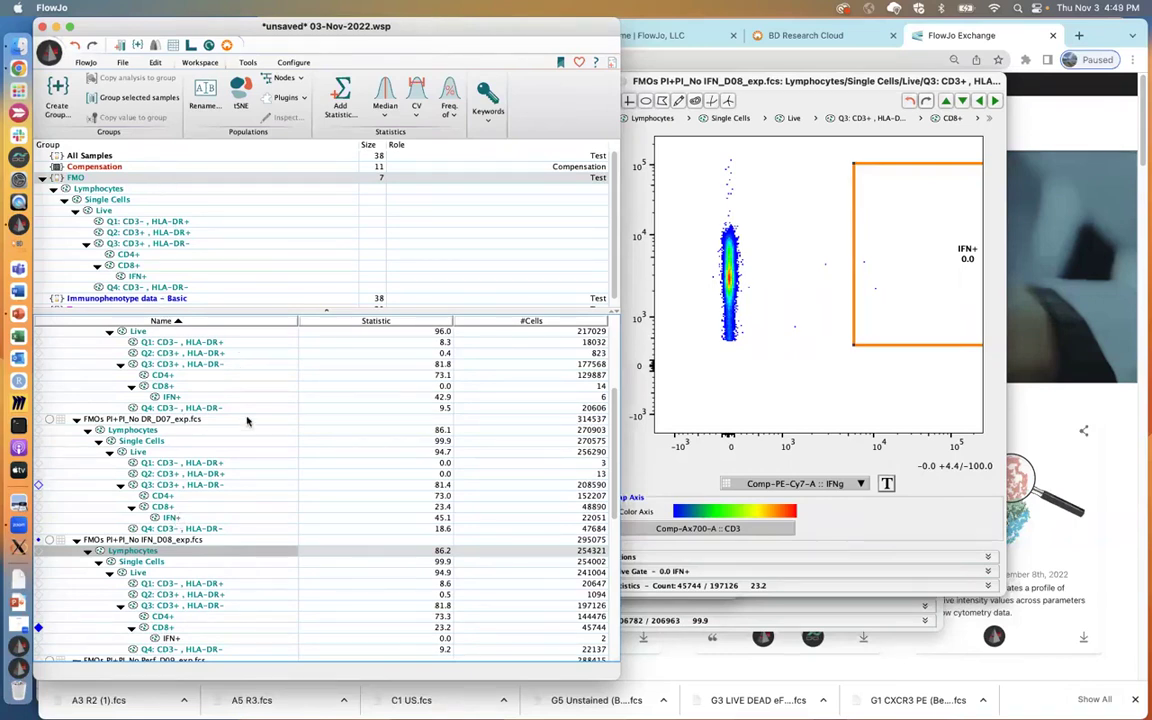
pyautogui.click(171, 638)
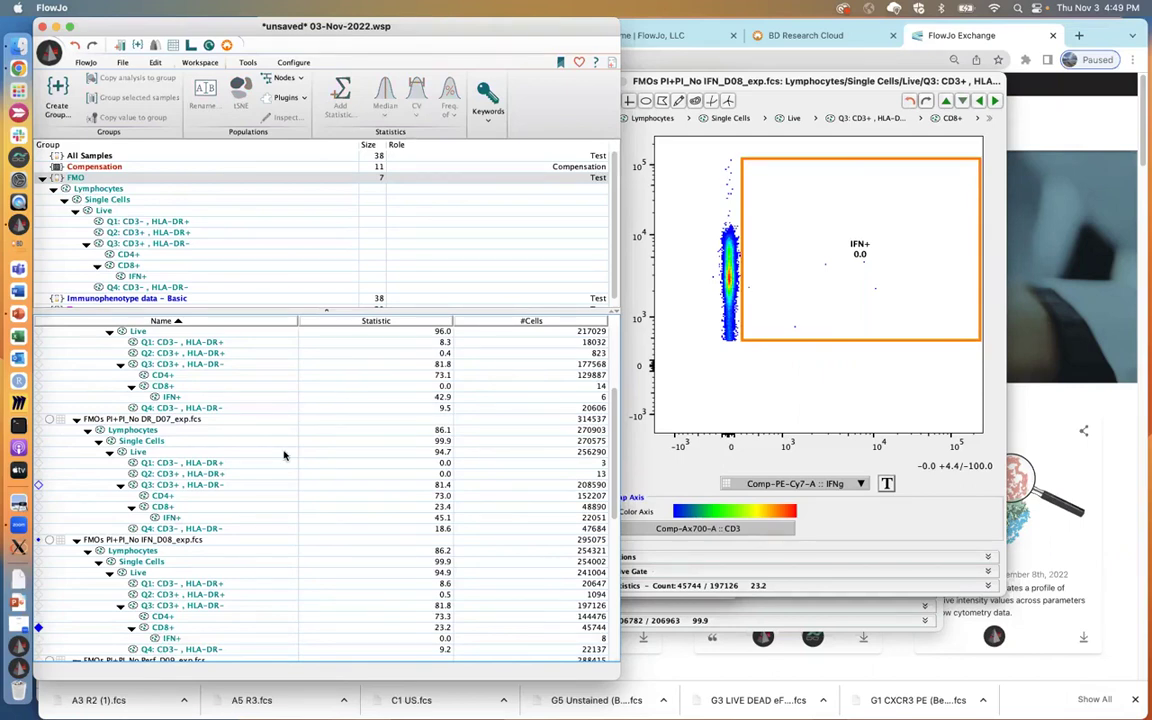
# - Try moving the No IFN_D08 sample's IFN+ gate further towards 10^4 on IFNg twice, undoing each move
pyautogui.click(806, 195)
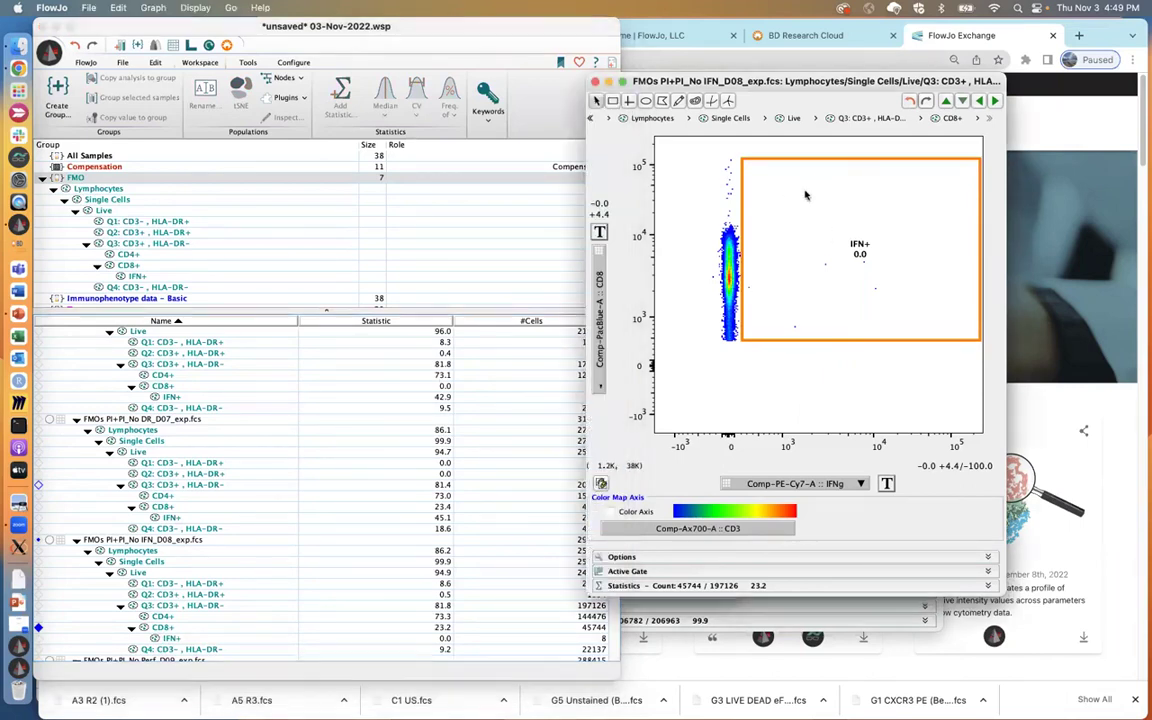
pyautogui.moveTo(806, 195); pyautogui.dragTo(928, 208)
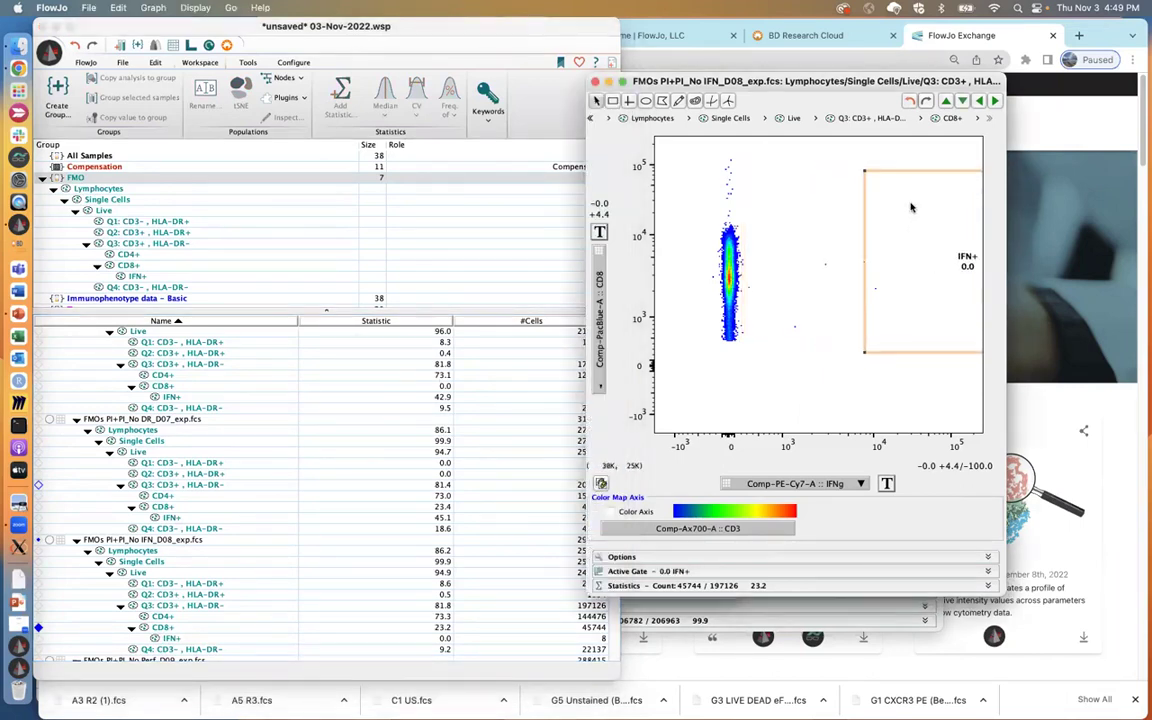
pyautogui.click(165, 641)
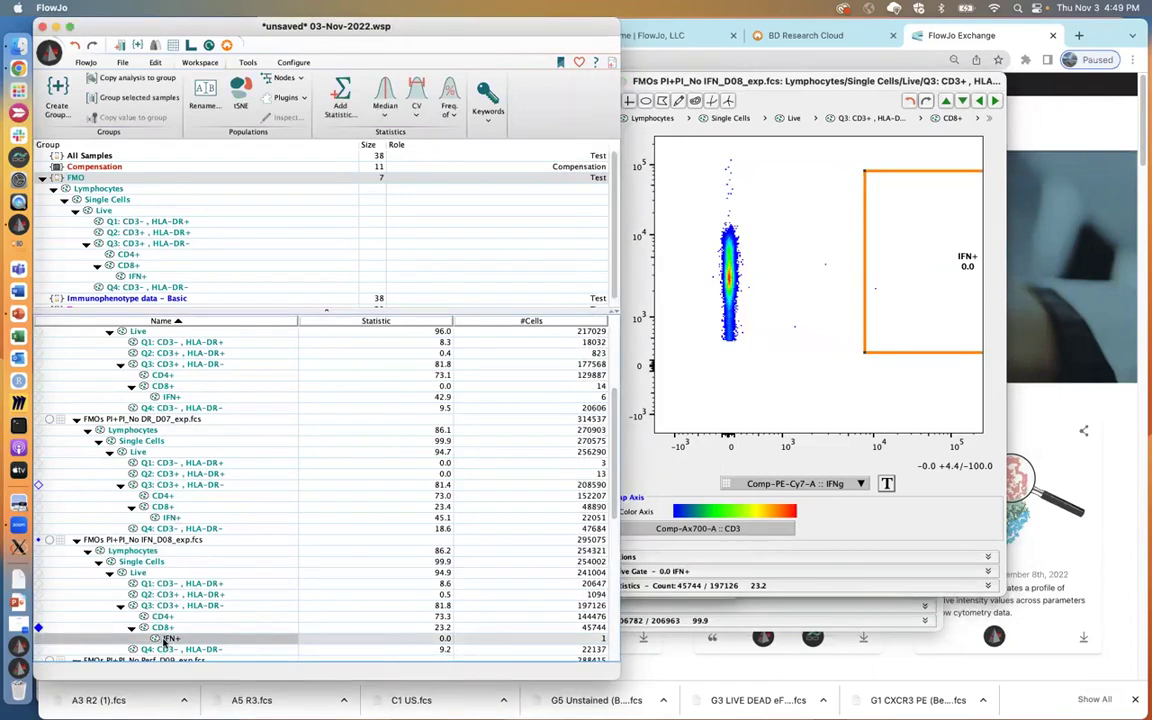
pyautogui.press('super+z')
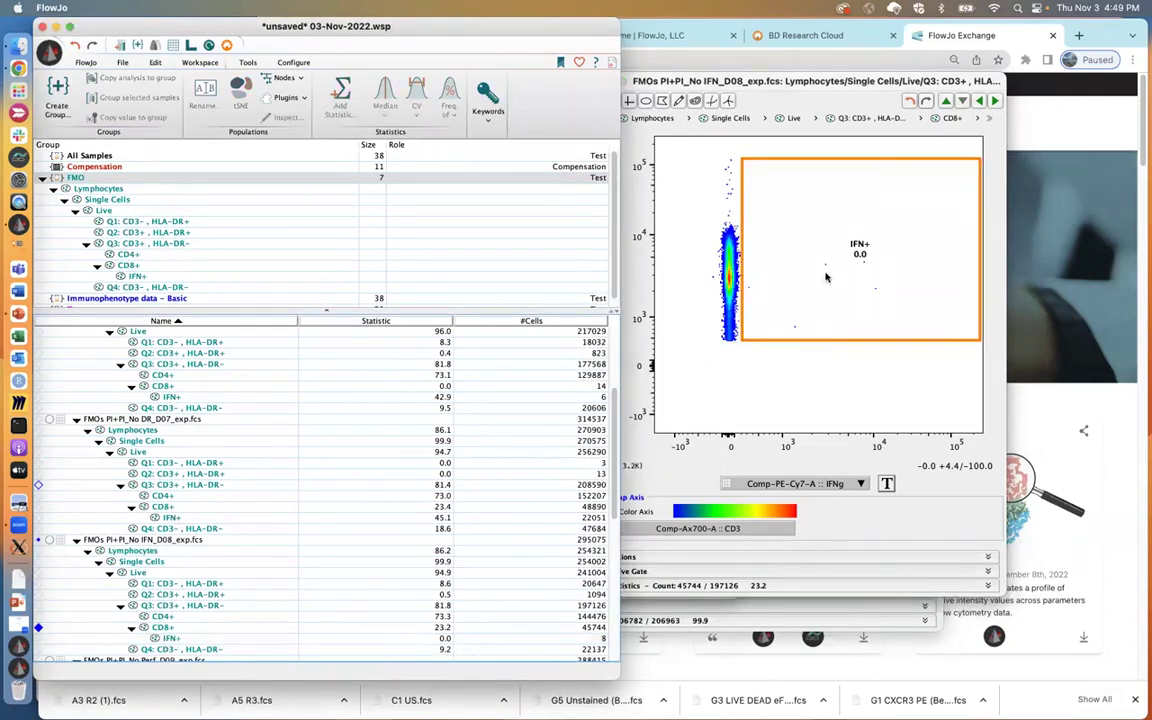
pyautogui.moveTo(848, 244); pyautogui.dragTo(952, 286)
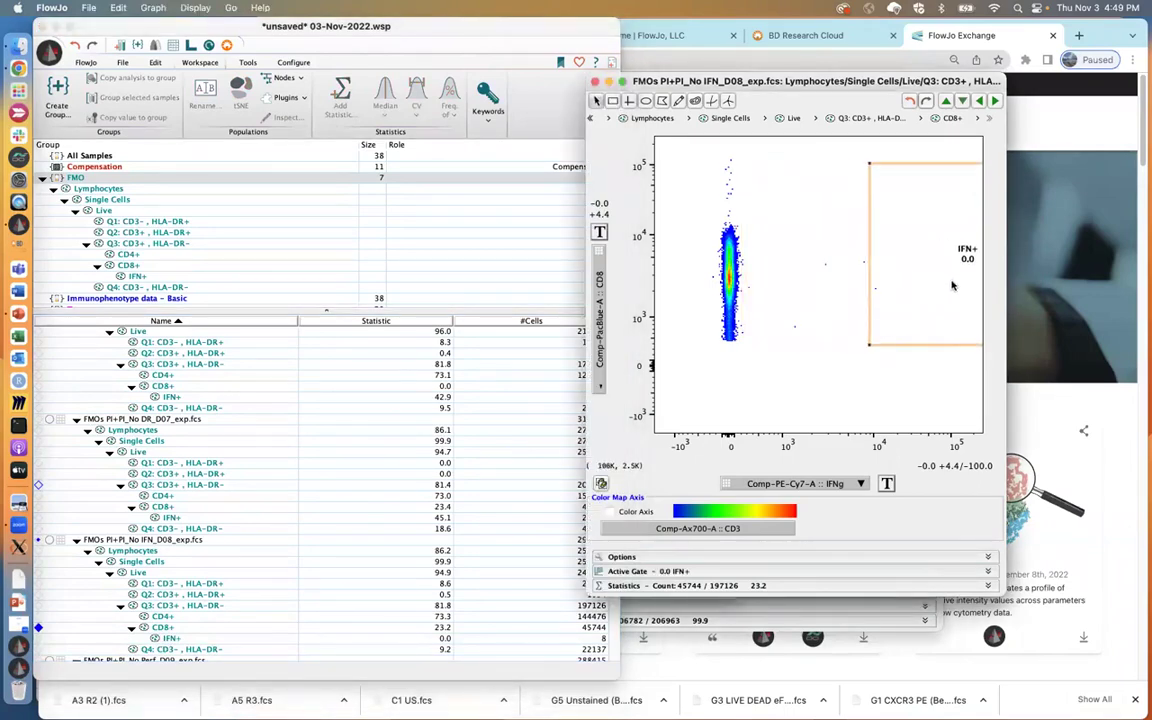
pyautogui.click(186, 640)
pyautogui.press('super+z')
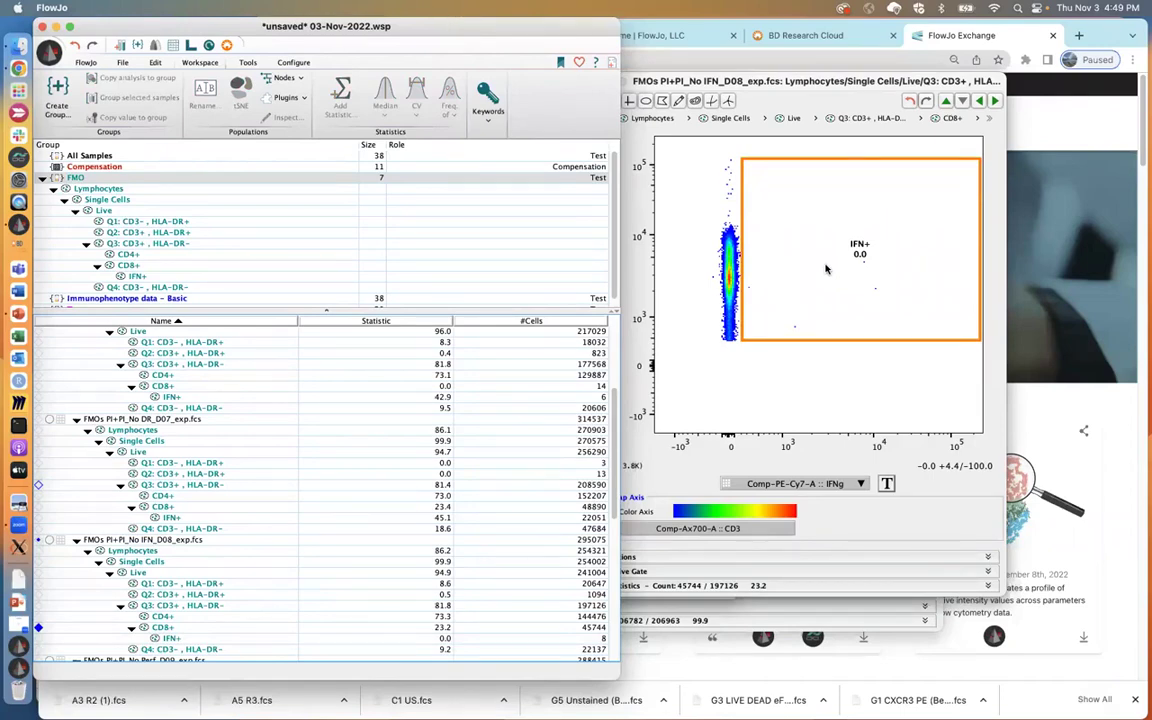
# - Plot Comp-PE-A :: Perforin against CD8 for the CD8+ cells and bring up the No Perf_D09 sample
pyautogui.click(826, 485)
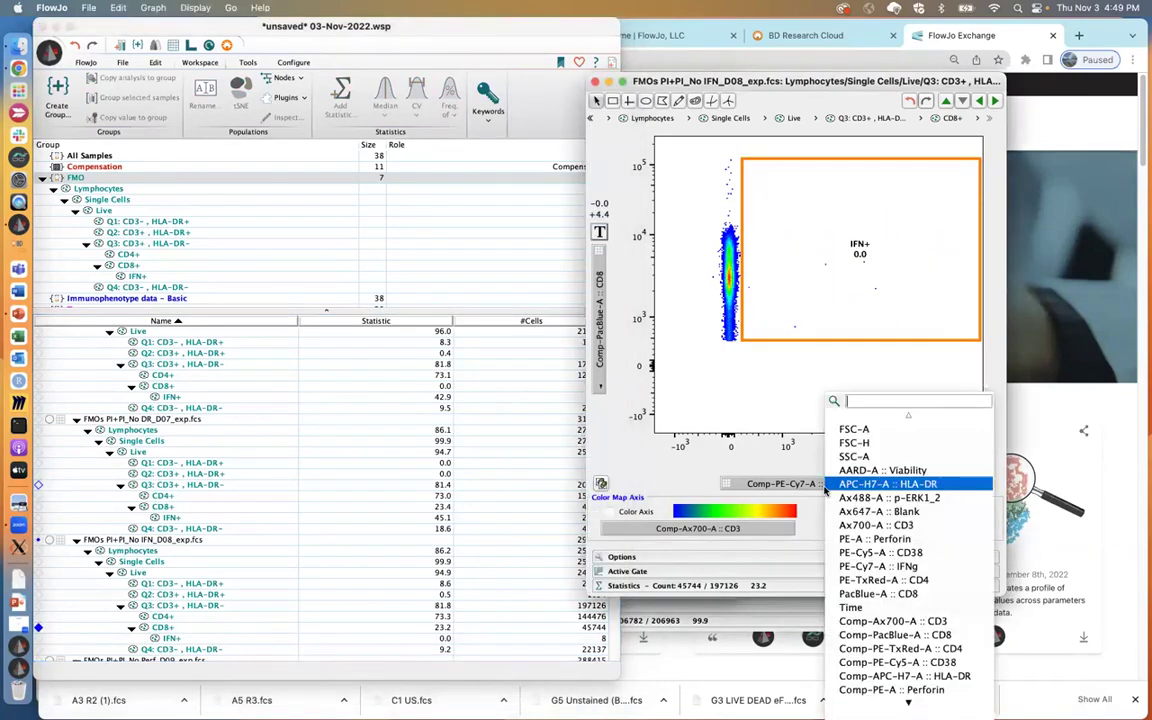
pyautogui.click(906, 694)
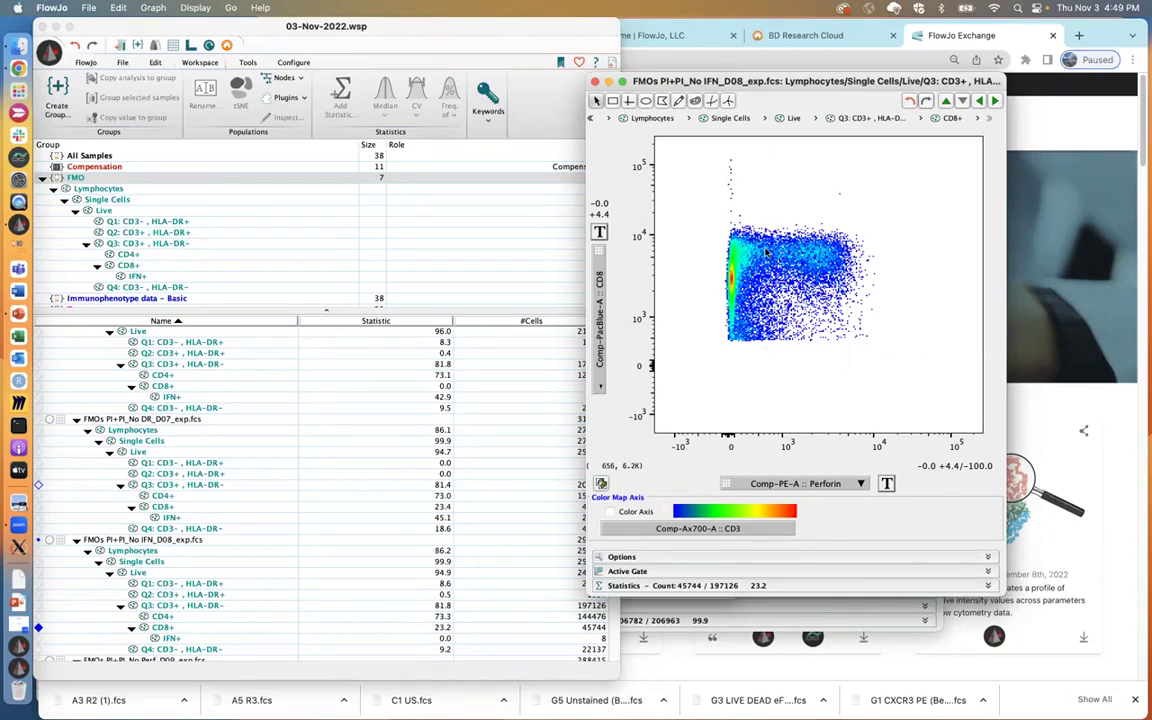
pyautogui.click(993, 101)
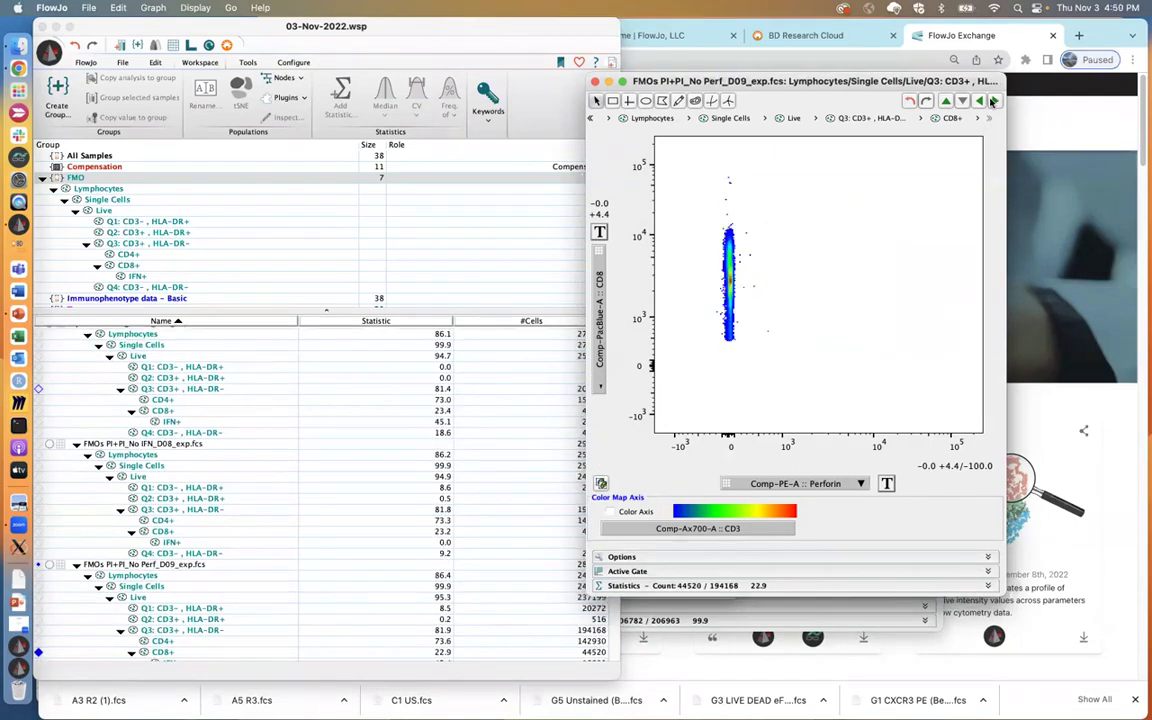
pyautogui.click(993, 101)
pyautogui.click(978, 101)
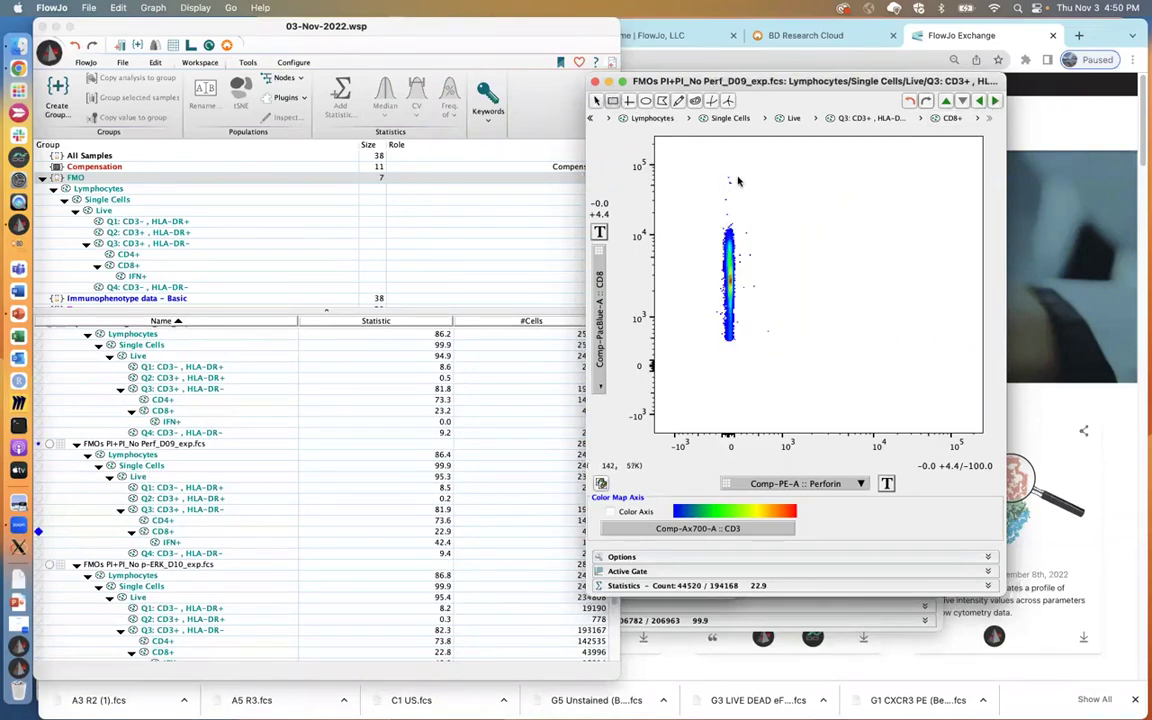
# - Draw a rectangle gate named Perforin+ from just above 0 to about 242K on Perforin, extending its lower edge to the lowest CD8+ cells
pyautogui.moveTo(738, 181); pyautogui.dragTo(978, 336)
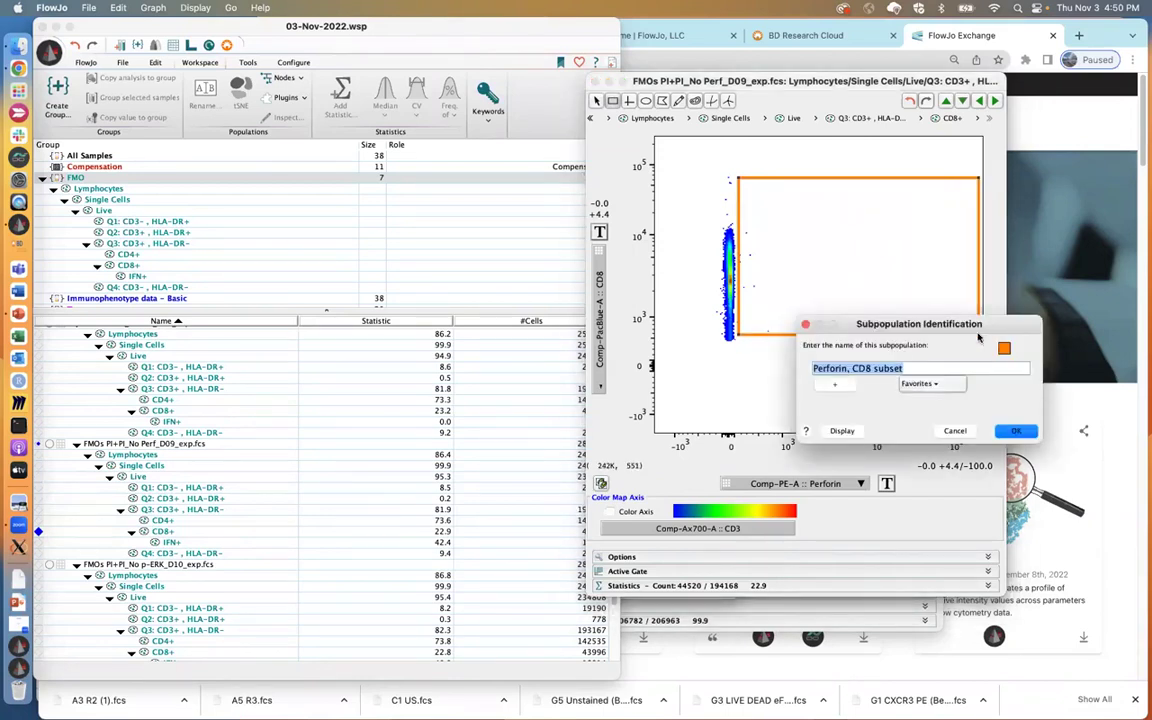
pyautogui.write('Perforin')
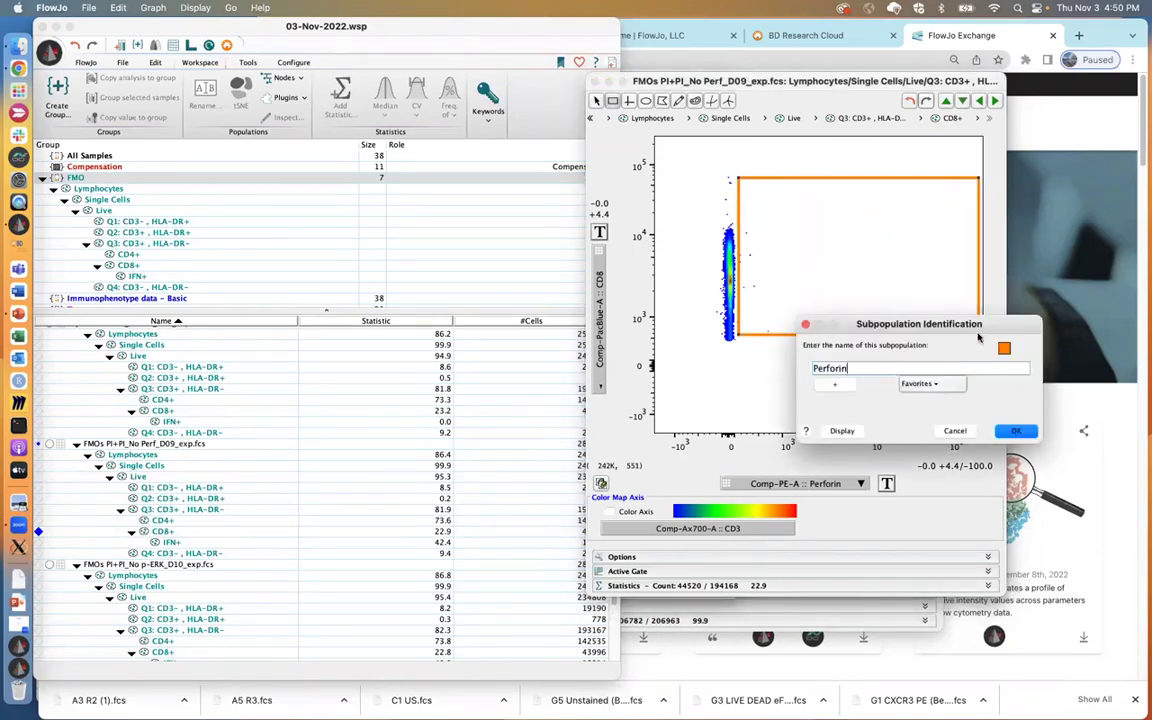
pyautogui.write('+')
pyautogui.press('Return')
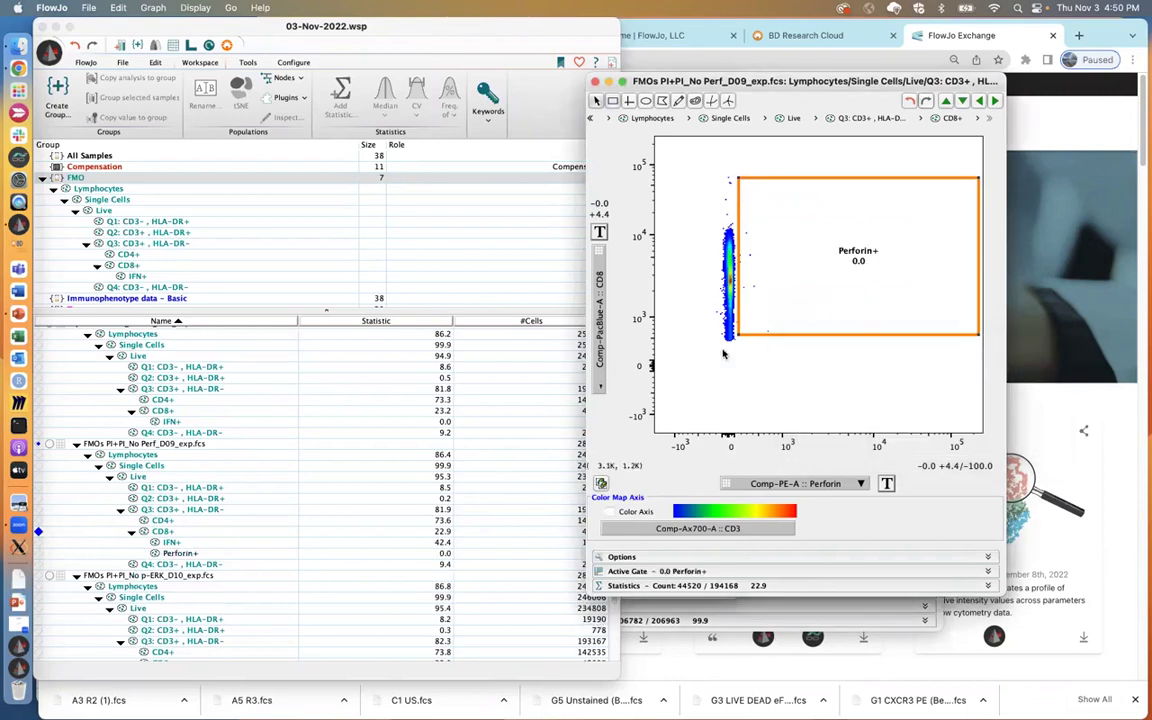
pyautogui.moveTo(764, 335); pyautogui.dragTo(764, 339)
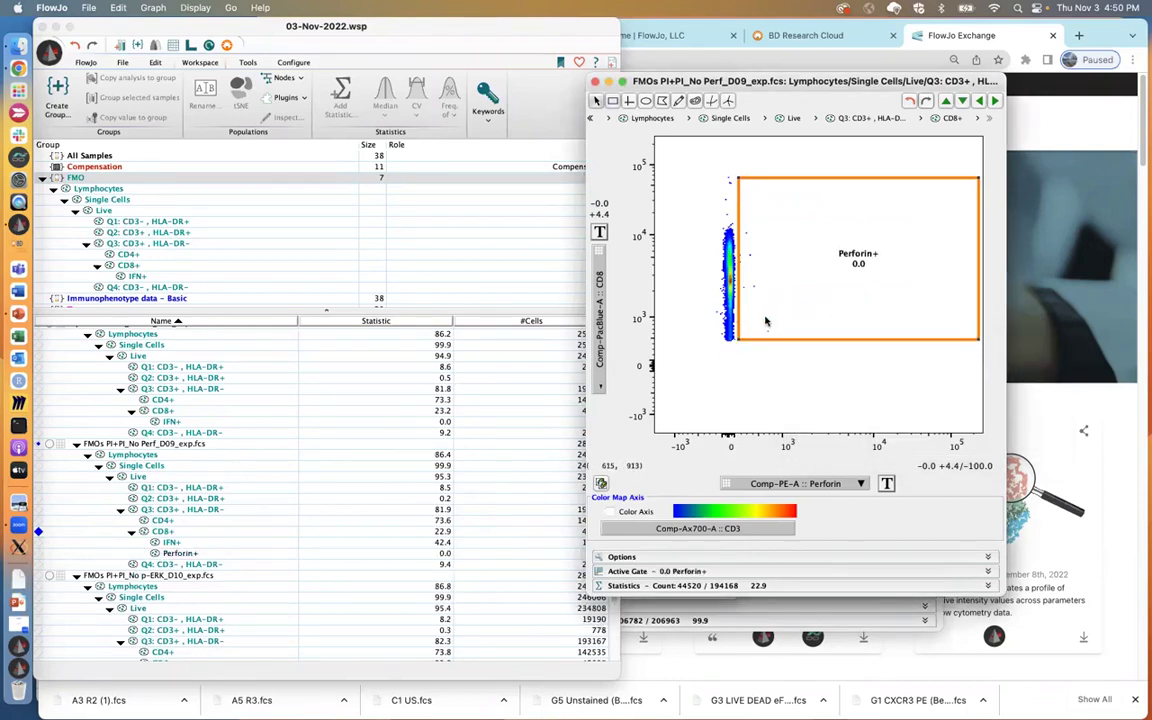
pyautogui.scroll(-3, 250, 440)
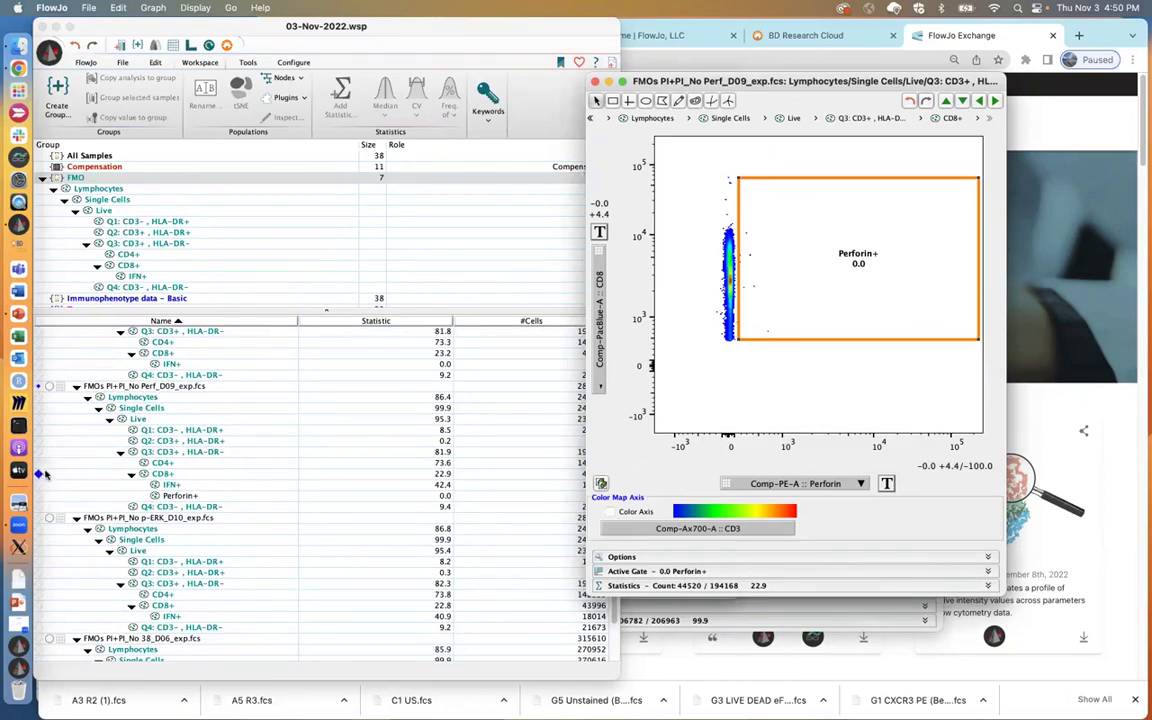
# - Copy the No Perf_D09 sample's Perforin+ gate to the FMO group
pyautogui.click(178, 496)
pyautogui.rightClick(180, 496)
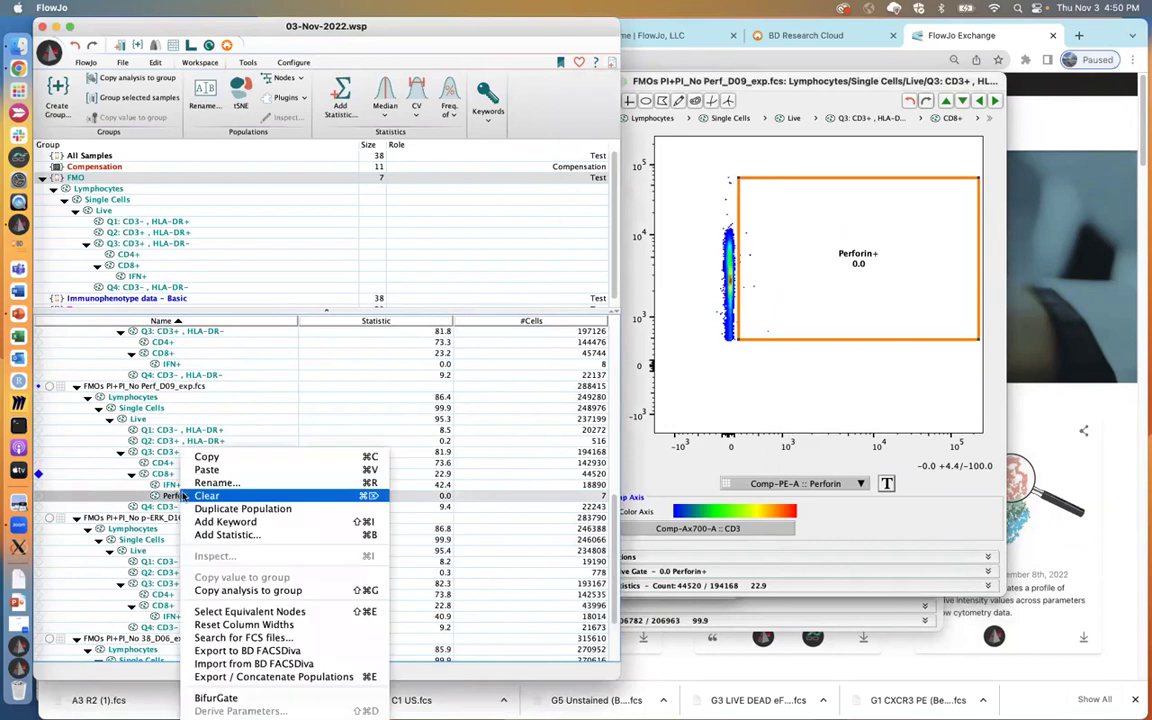
pyautogui.click(266, 591)
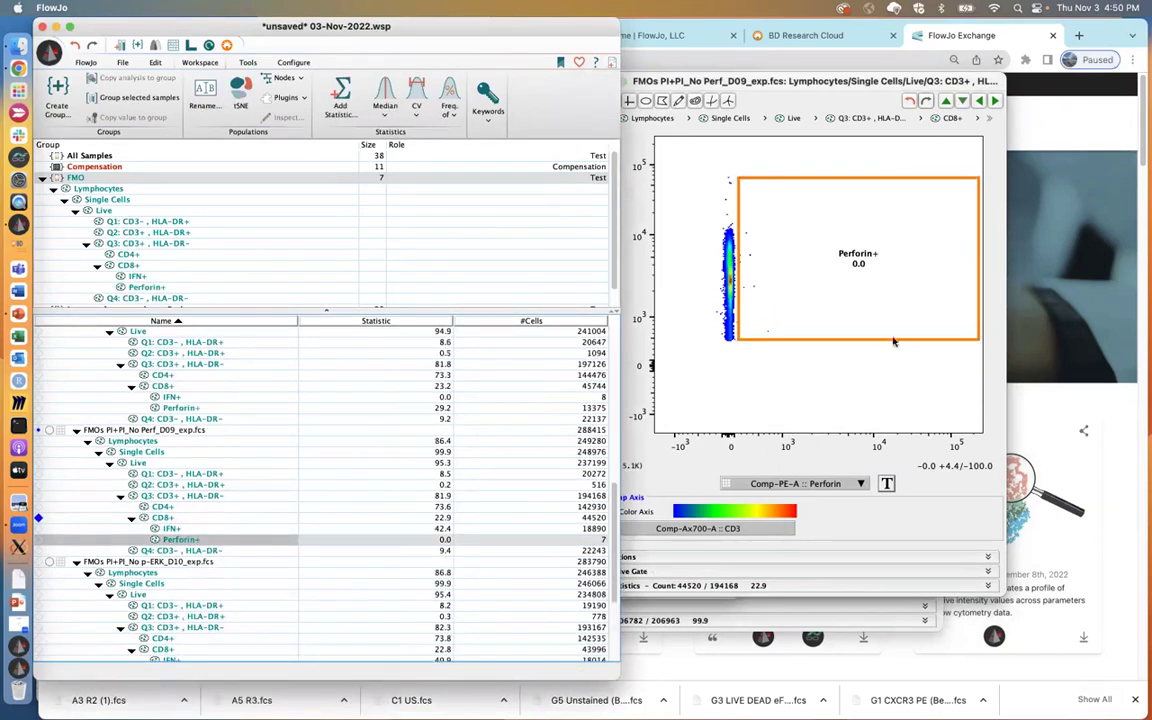
# - Plot Comp-Ax488-A :: p-ERK1_2 against CD8 for the CD8+ cells and bring up the No p-ERK_D10 sample
pyautogui.click(742, 436)
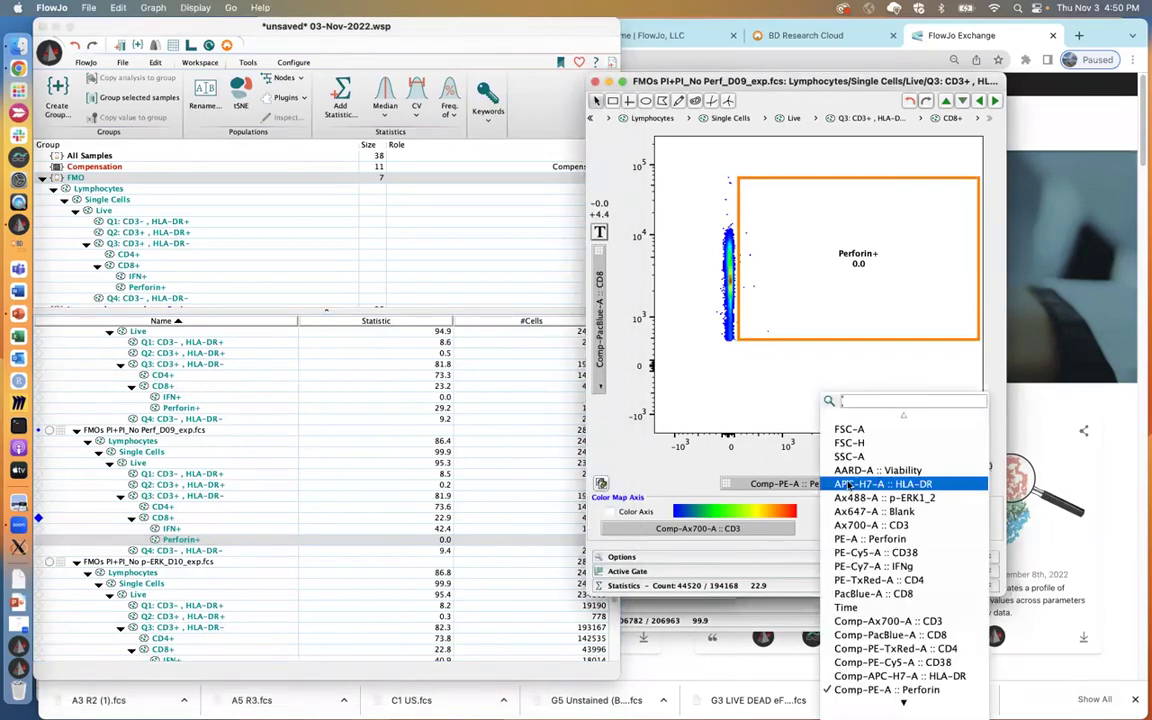
pyautogui.moveTo(903, 703)
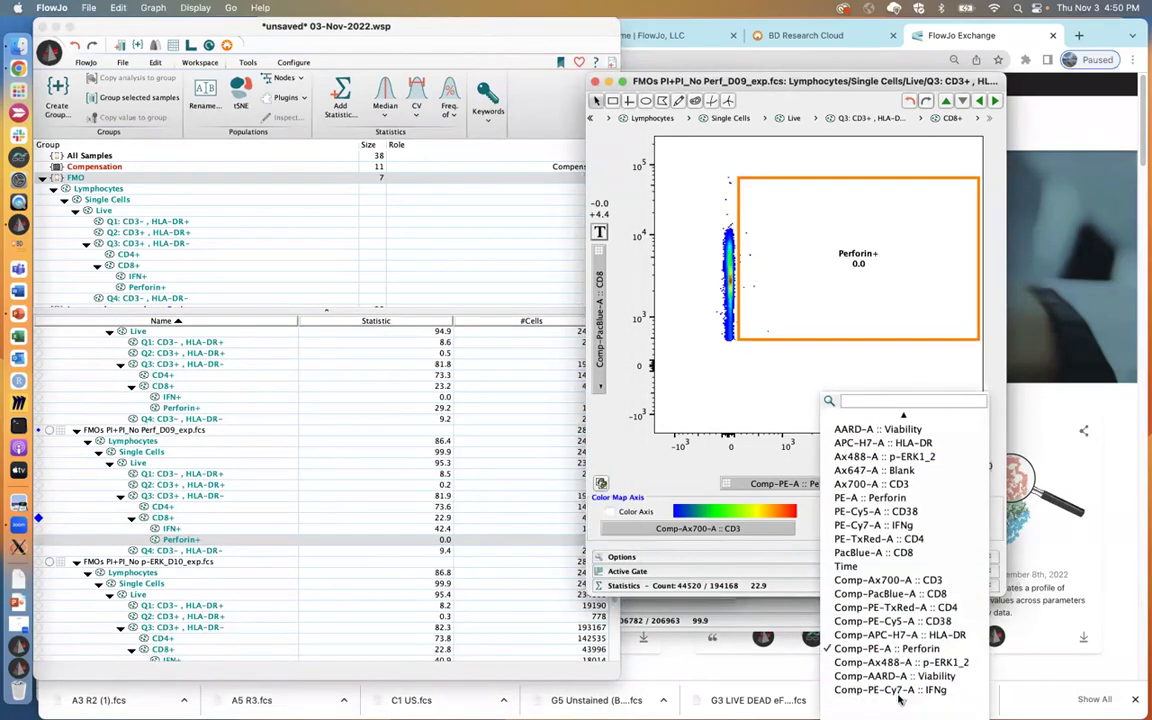
pyautogui.click(910, 662)
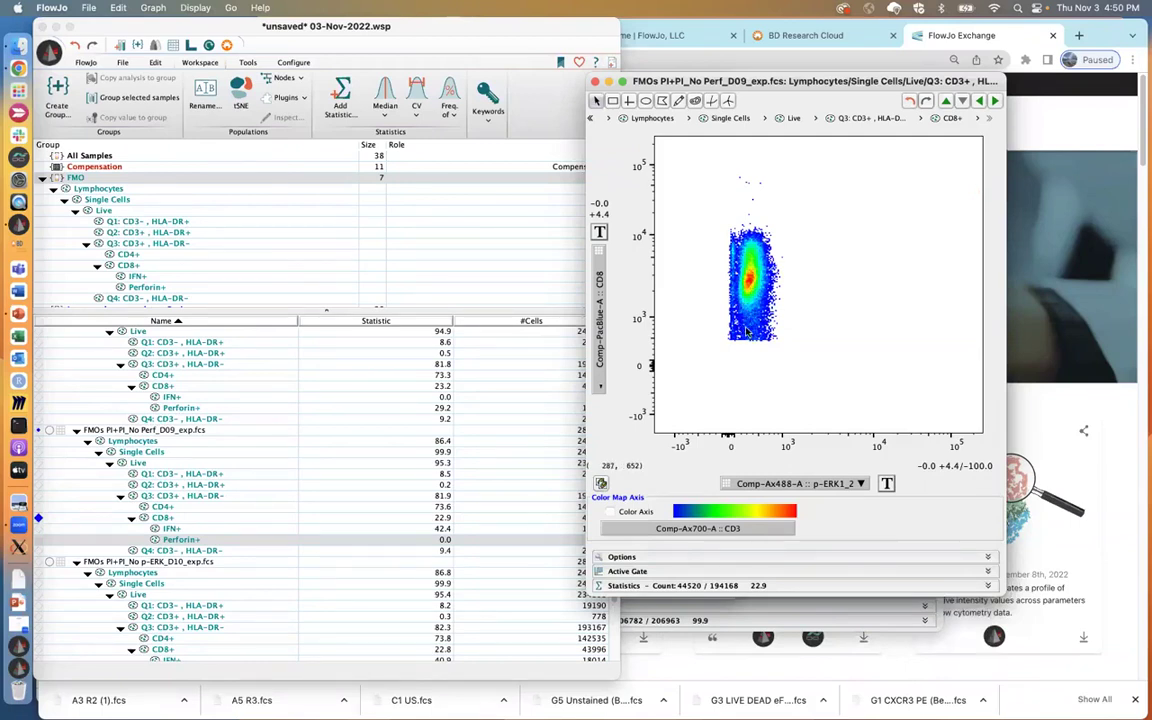
pyautogui.click(993, 101)
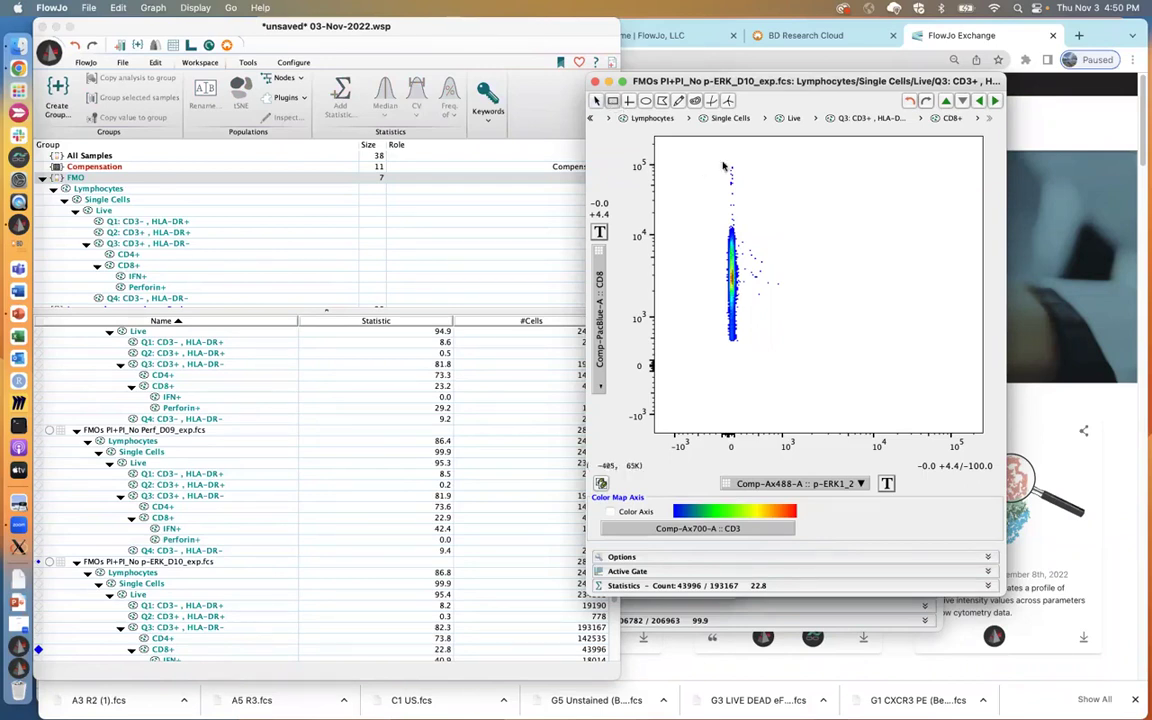
# - Draw a rectangle gate named P-ERK+ from just above 0 to about 209K on p-ERK1_2, extending its lower edge to the lowest CD8+ cells
pyautogui.moveTo(737, 168); pyautogui.dragTo(975, 335)
pyautogui.write('P-')
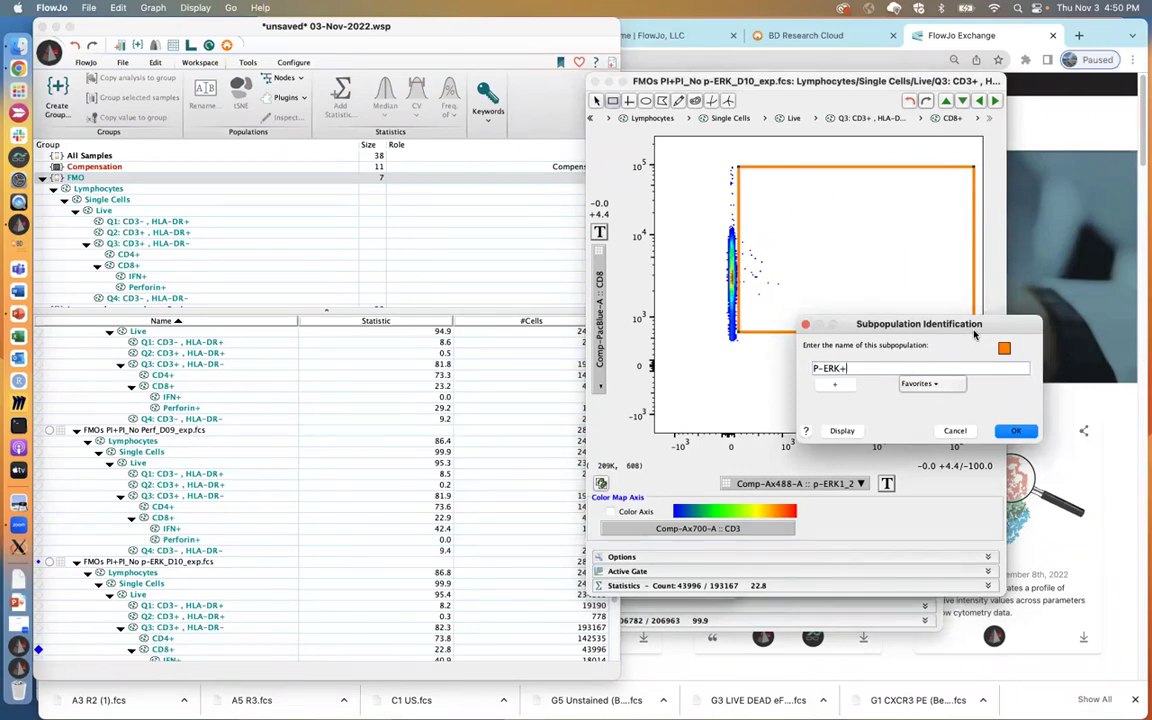
pyautogui.write('ERK+')
pyautogui.press('Return')
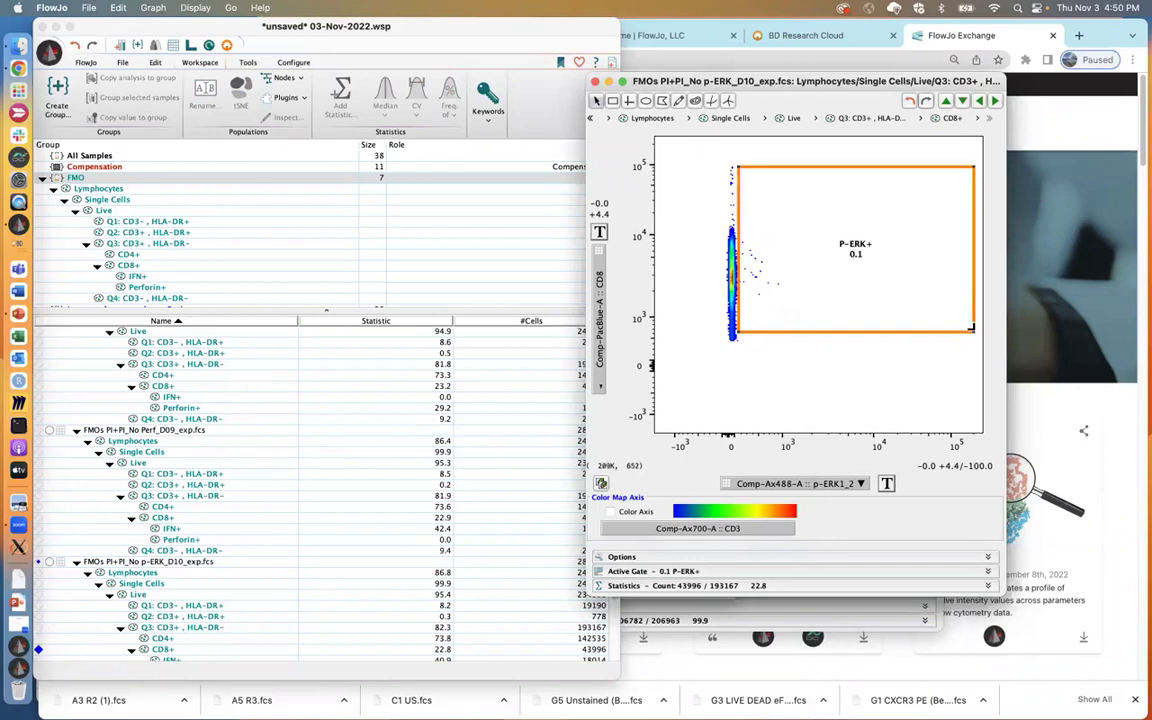
pyautogui.moveTo(969, 325); pyautogui.dragTo(973, 337)
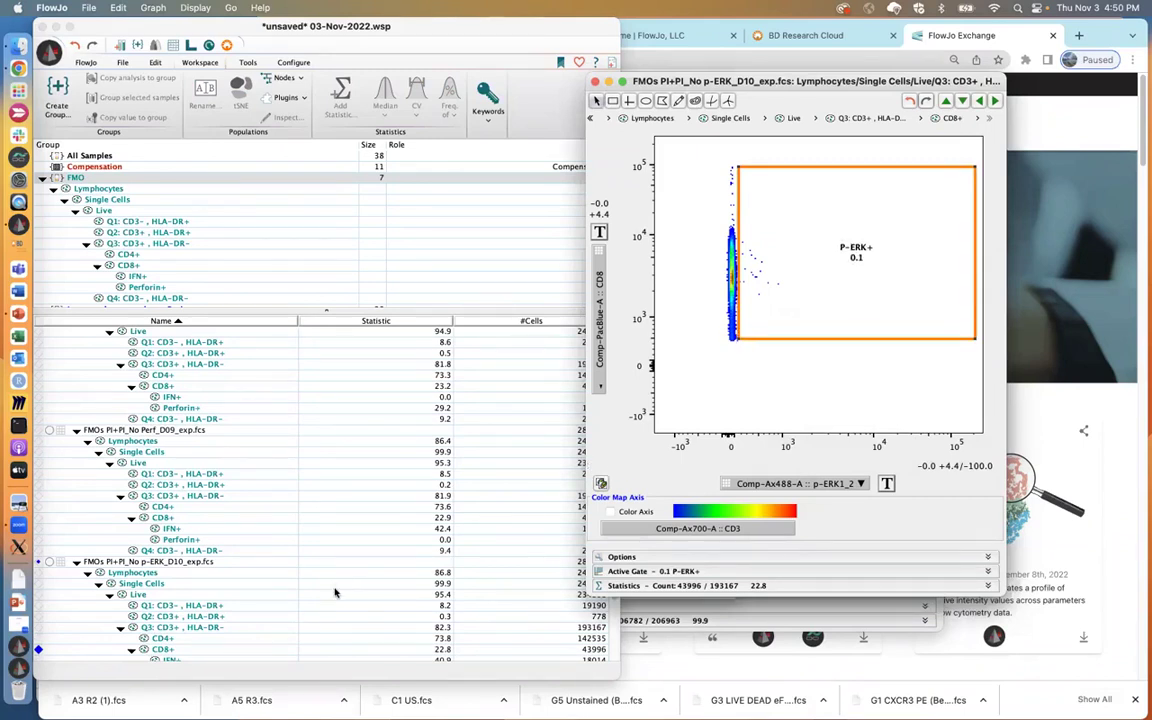
# - Copy the No p-ERK_D10 sample's P-ERK+ gate to the FMO group
pyautogui.scroll(-5, 334, 591)
pyautogui.scroll(-1, 335, 593)
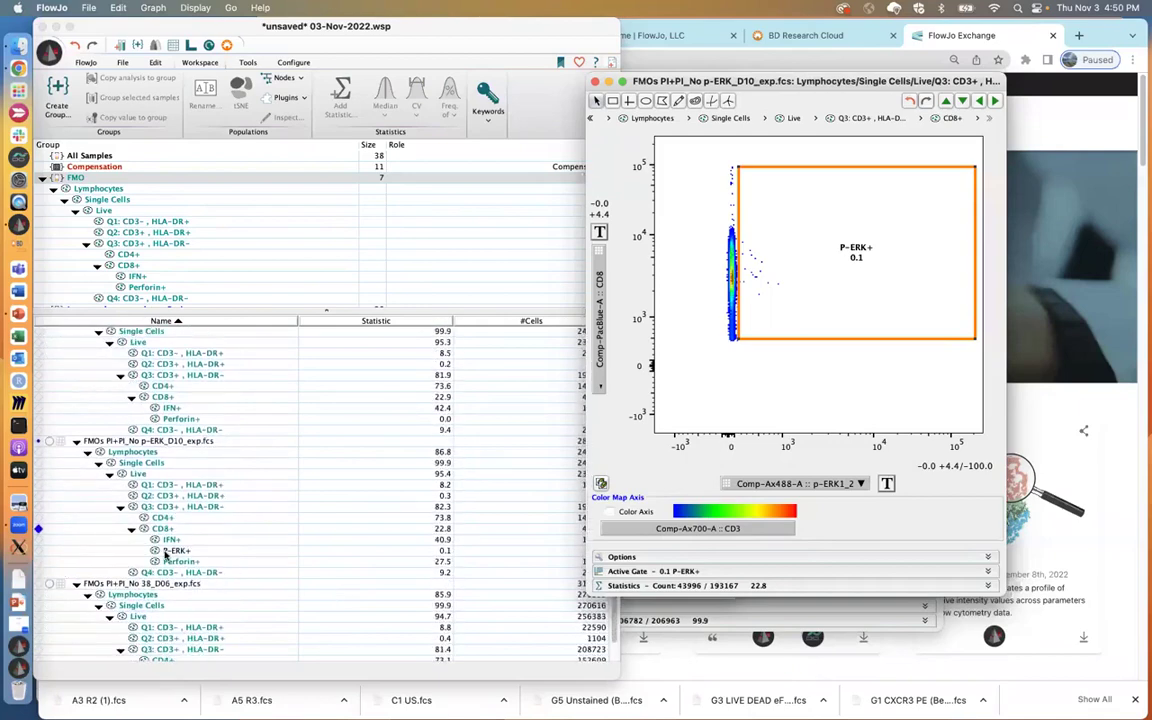
pyautogui.click(168, 551)
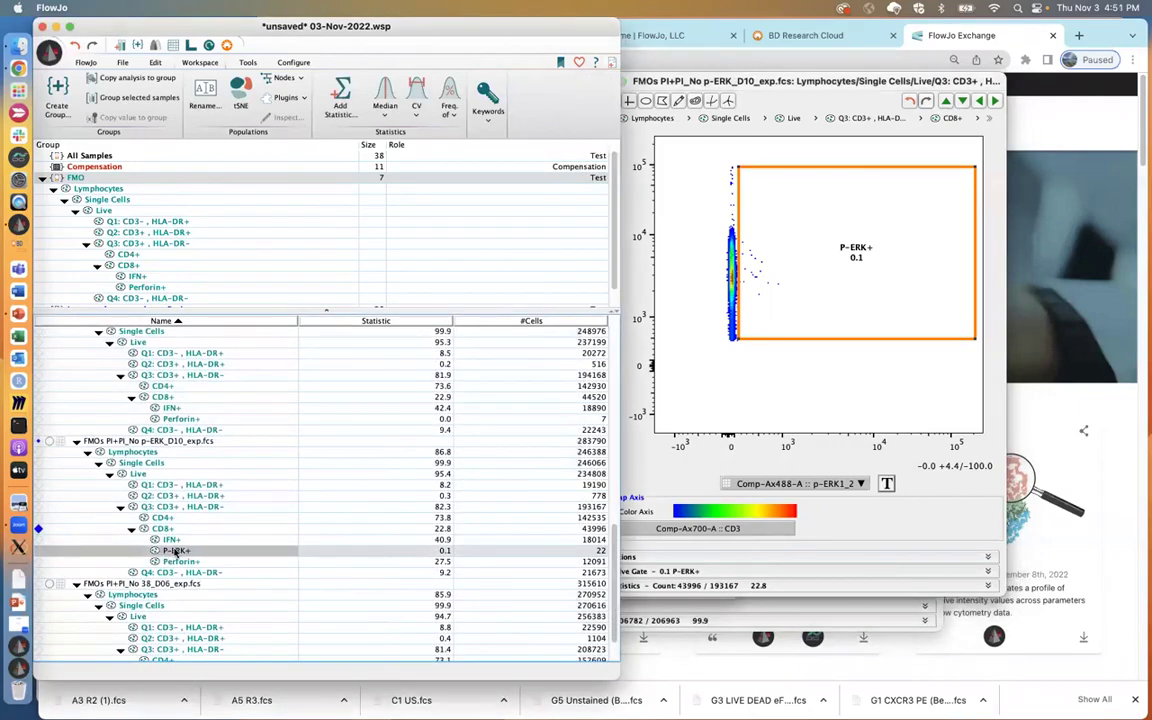
pyautogui.rightClick(175, 551)
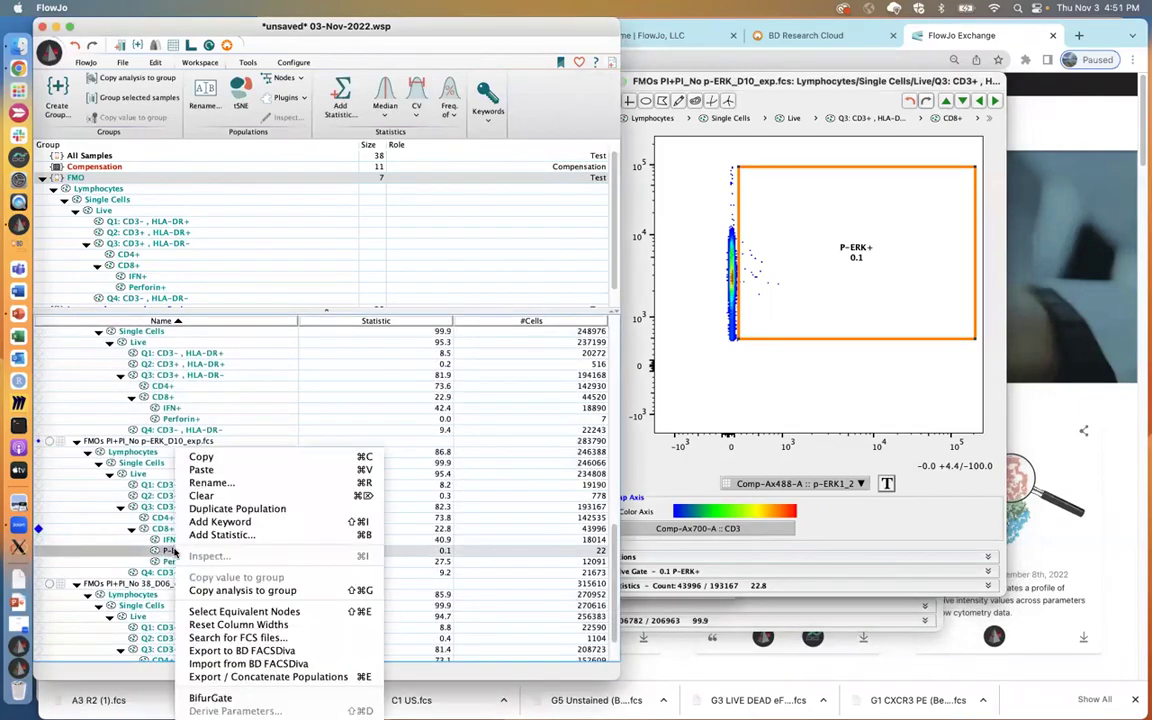
pyautogui.click(230, 591)
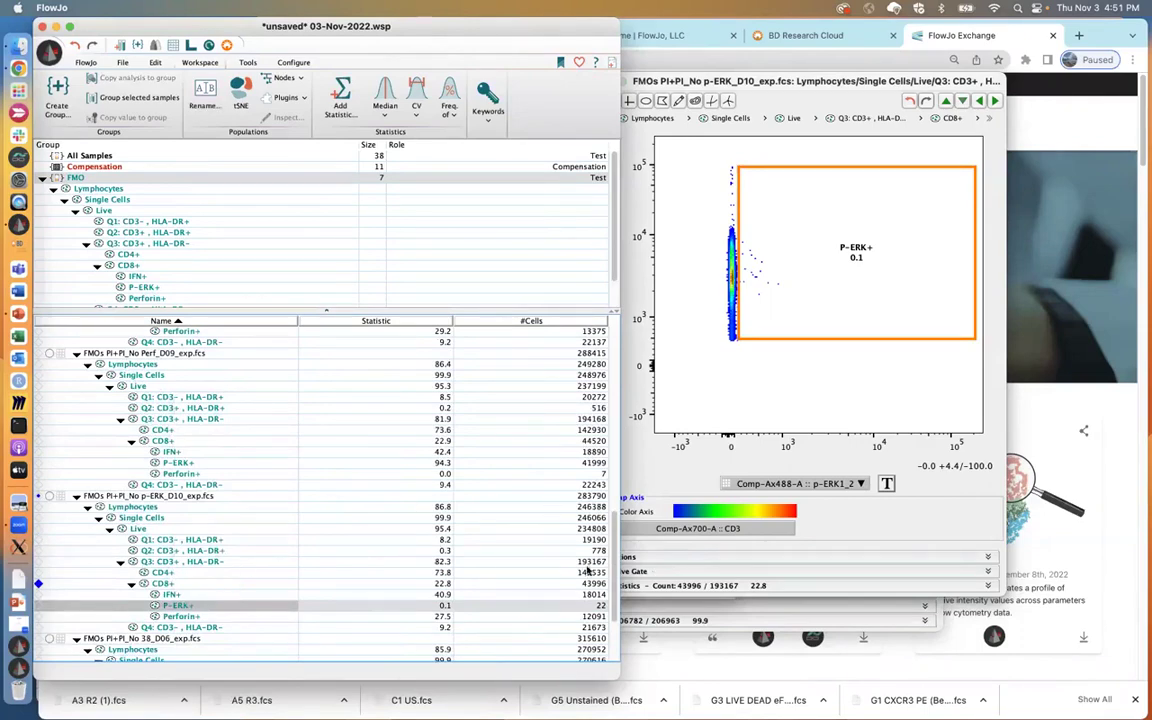
# - Start adding statistics to the No CD4_D12 sample's IFN+ population, selecting Median and Geometric Mean
pyautogui.scroll(10, 175, 350)
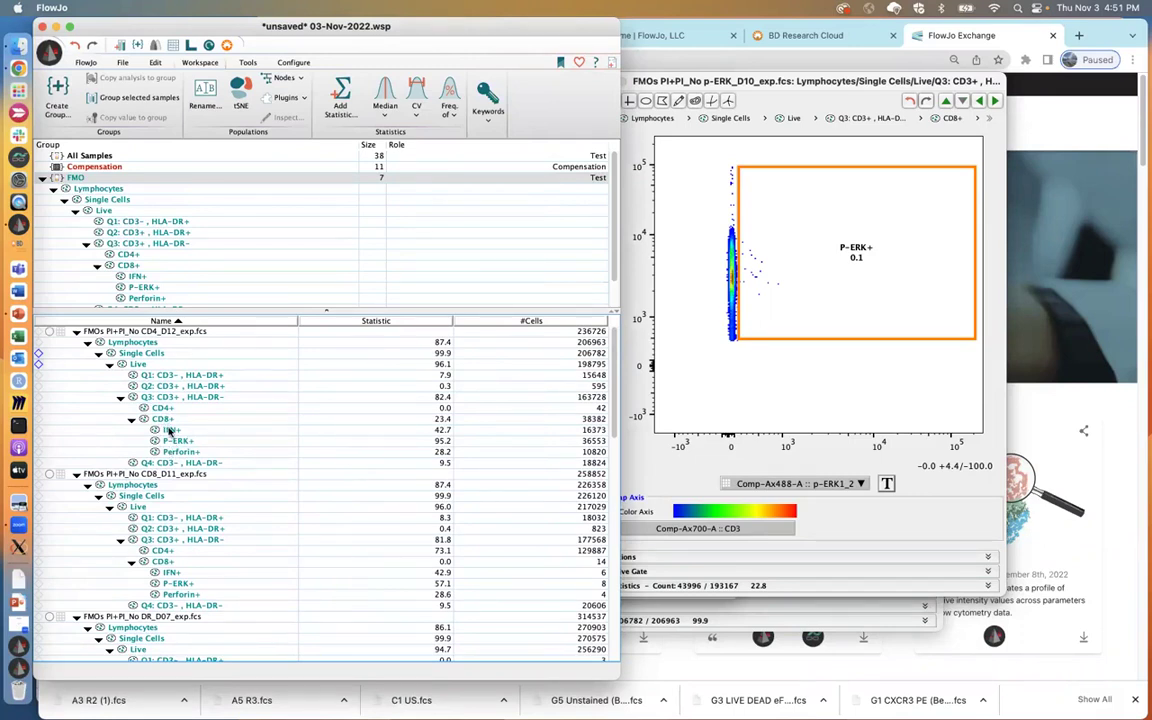
pyautogui.click(170, 430)
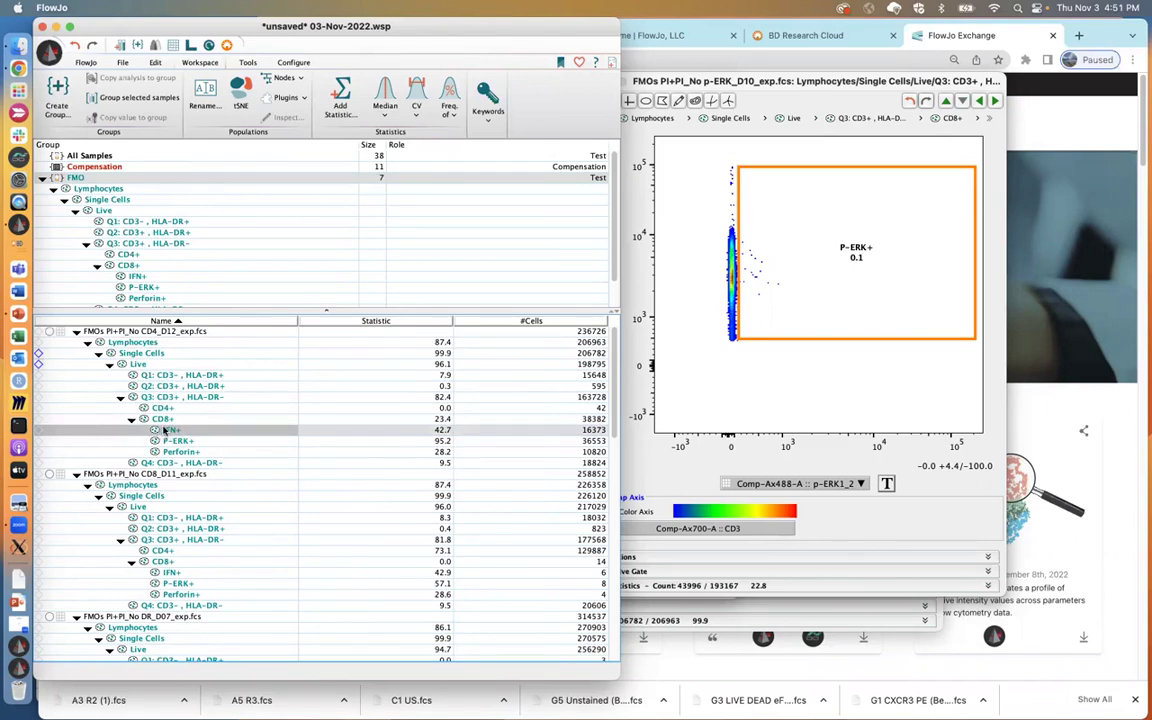
pyautogui.rightClick(164, 430)
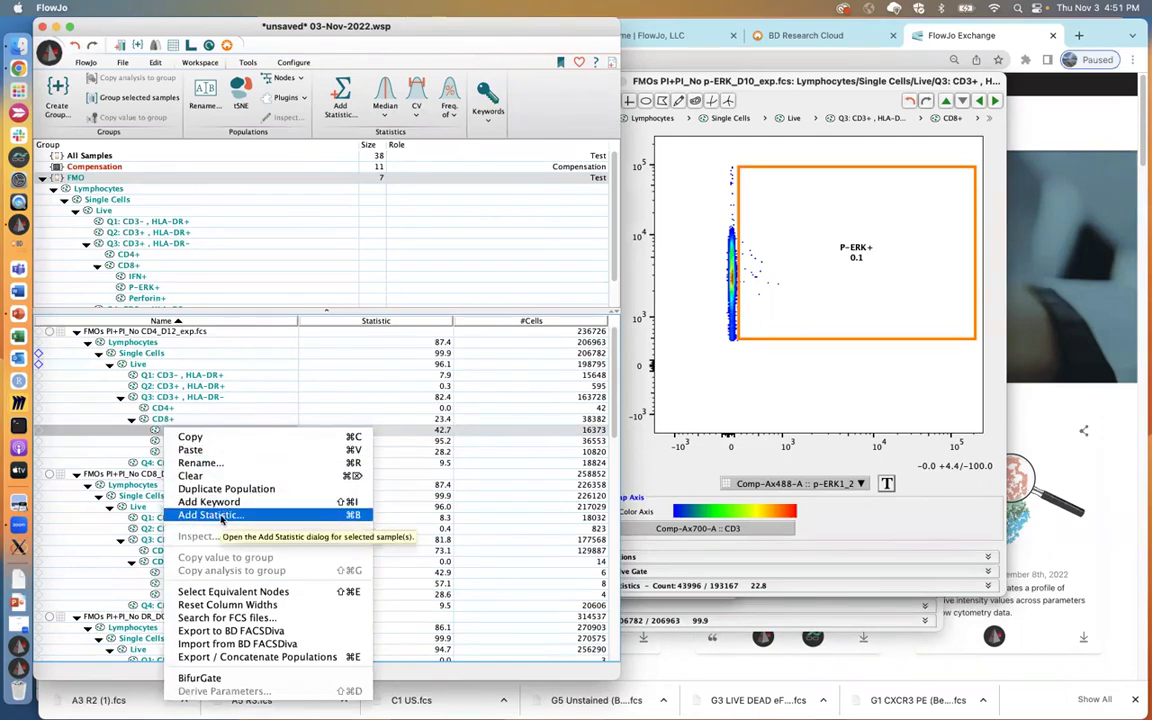
pyautogui.click(221, 516)
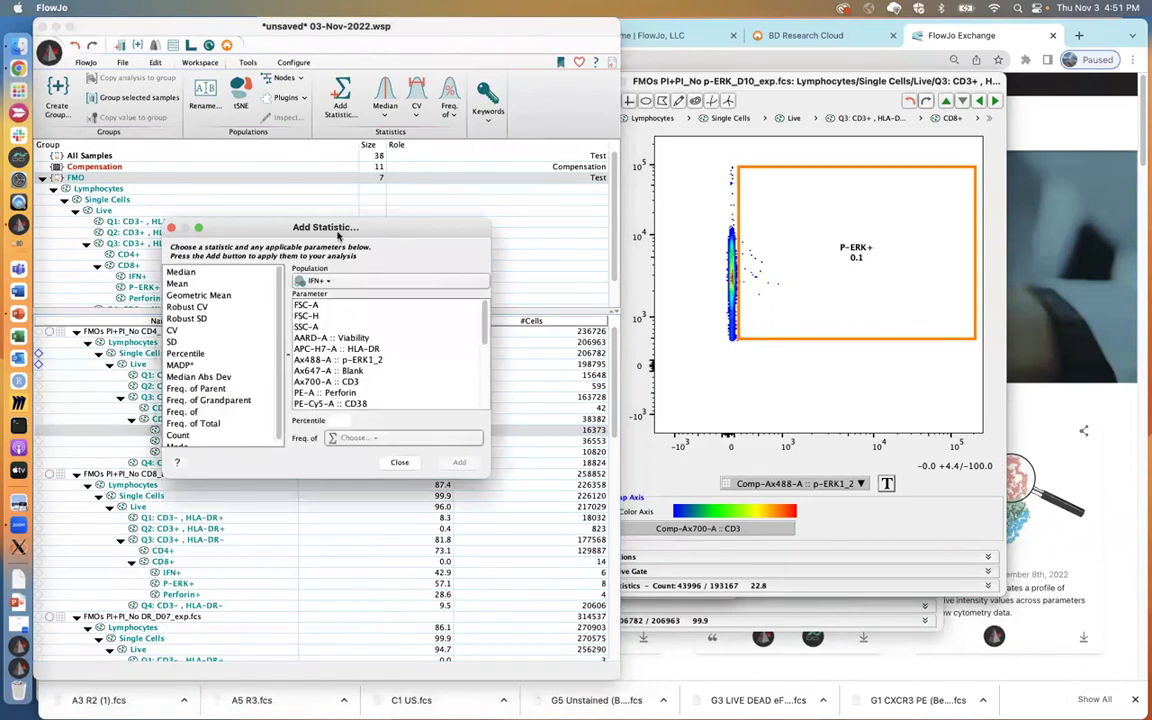
pyautogui.moveTo(338, 235); pyautogui.dragTo(508, 155)
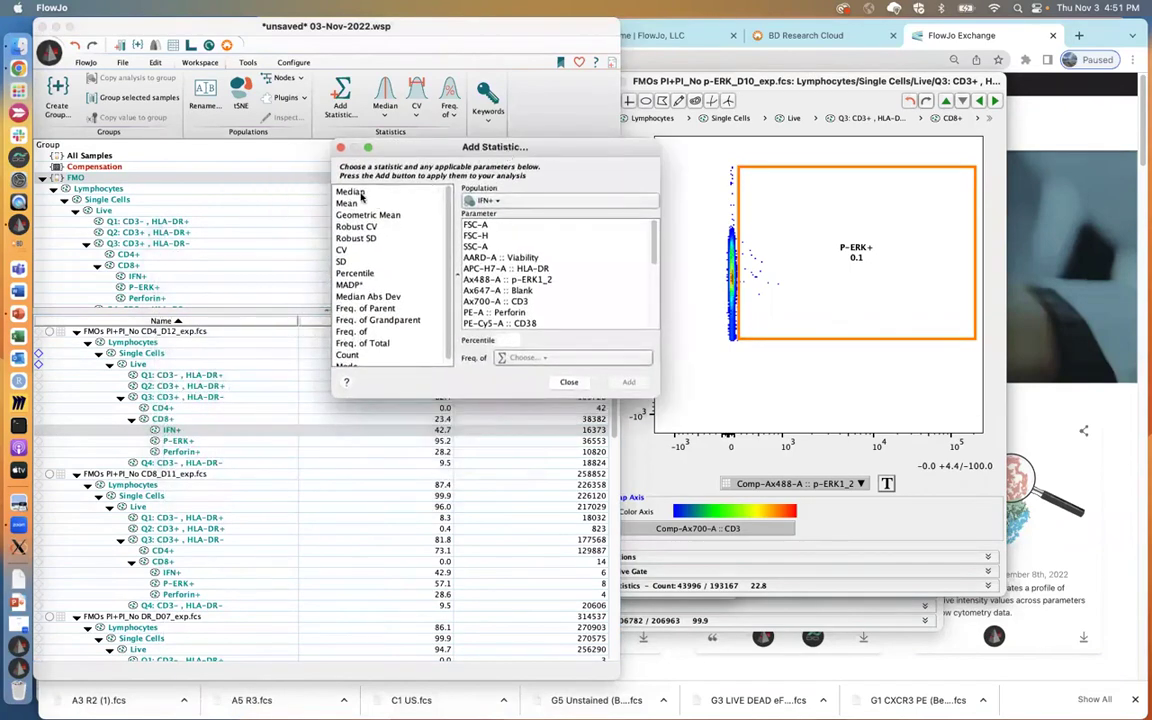
pyautogui.click(362, 195)
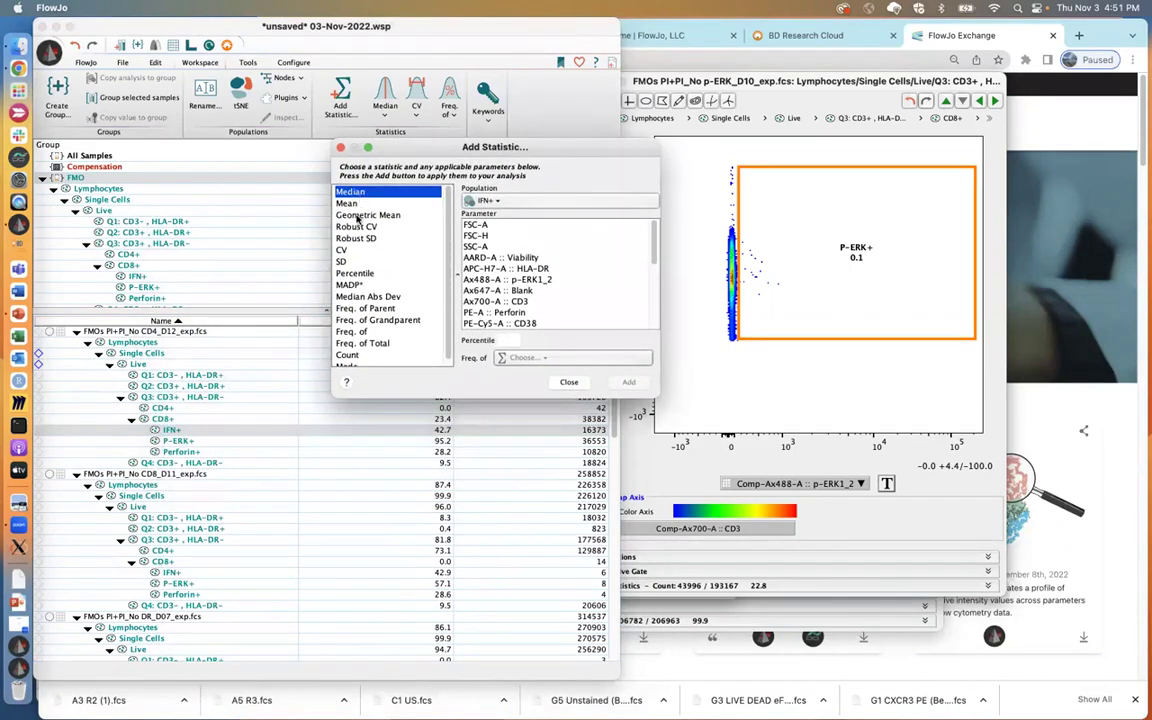
pyautogui.keyDown('super'); pyautogui.click(362, 210); pyautogui.keyUp('super')
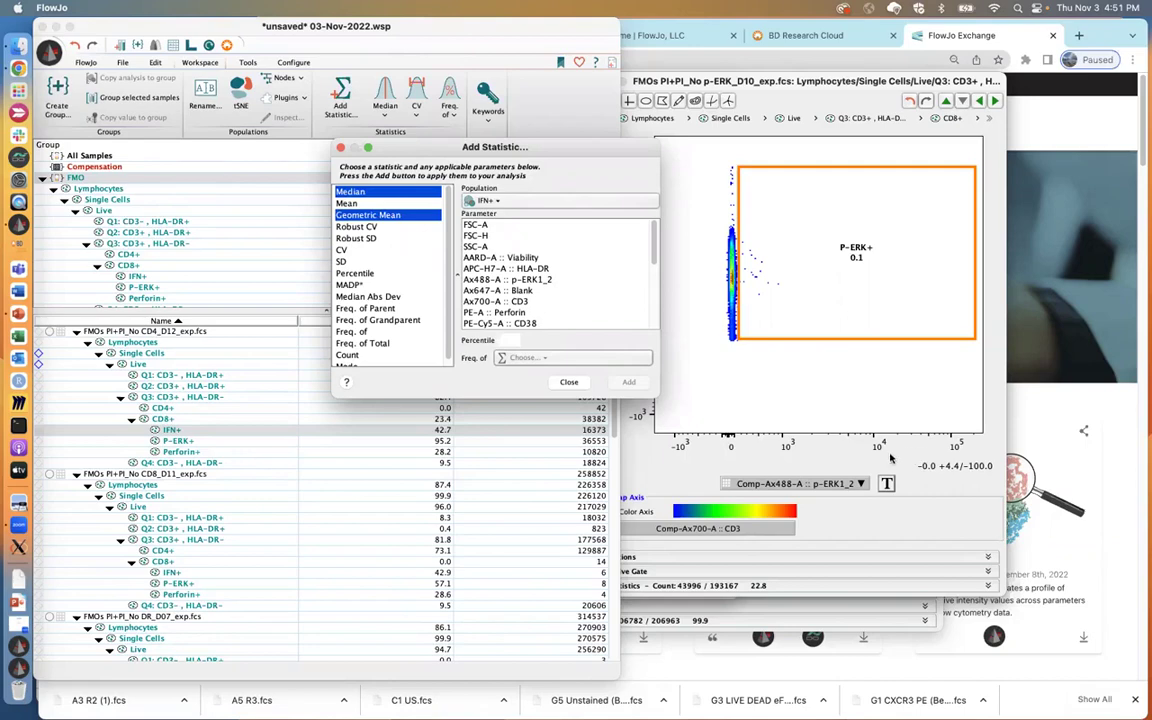
# - Plot Comp-PE-Cy7-A :: IFNg against CD8 for the No p-ERK_D10 sample's CD8+ cells
pyautogui.click(836, 484)
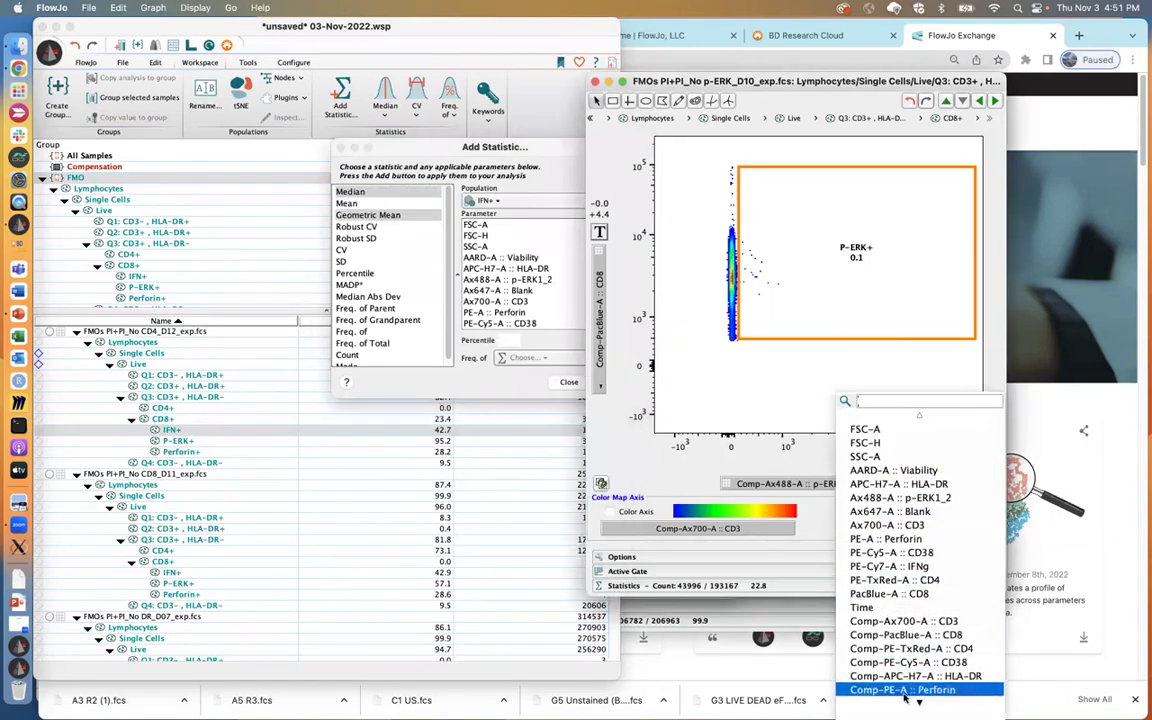
pyautogui.click(887, 332)
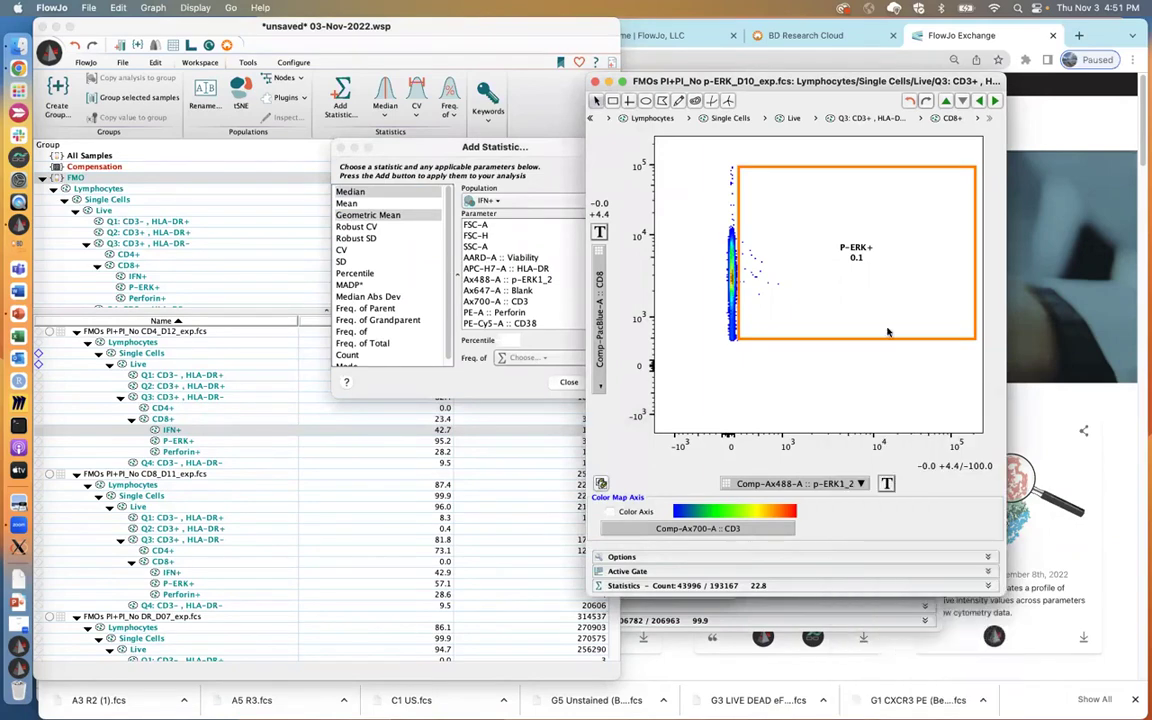
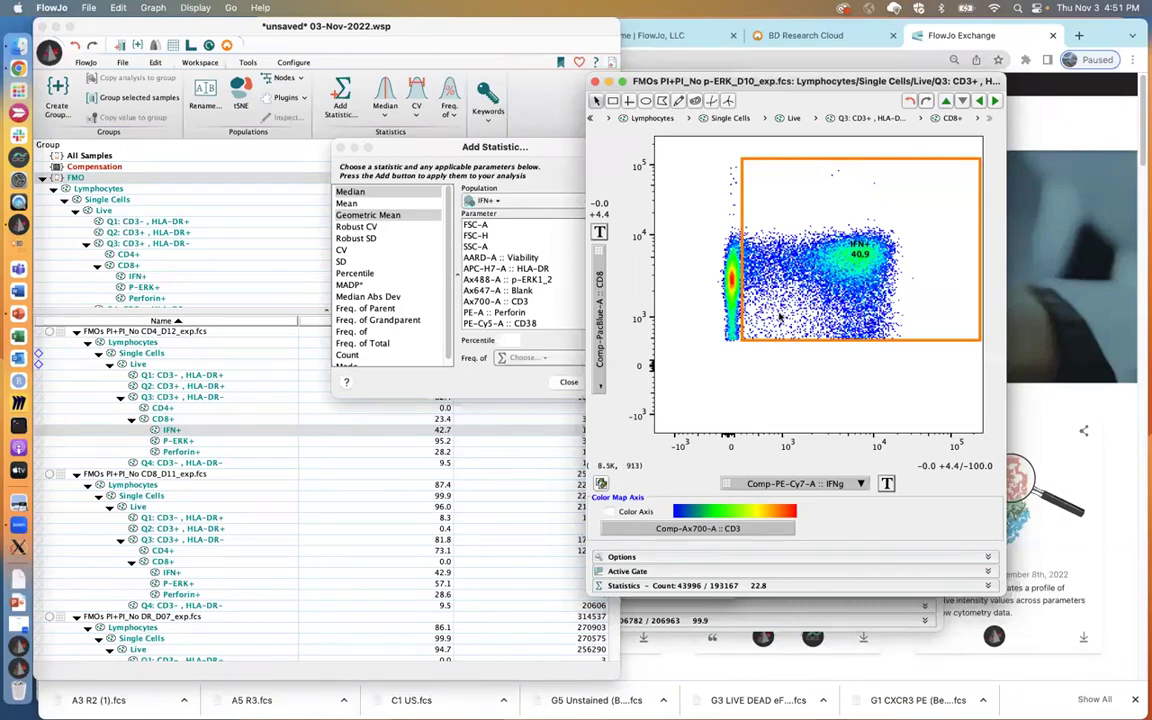
# - Add the selected Median and Geometric Mean statistics to the IFN+ population for the Comp-PE-Cy7-A :: IFNg parameter
pyautogui.click(444, 152)
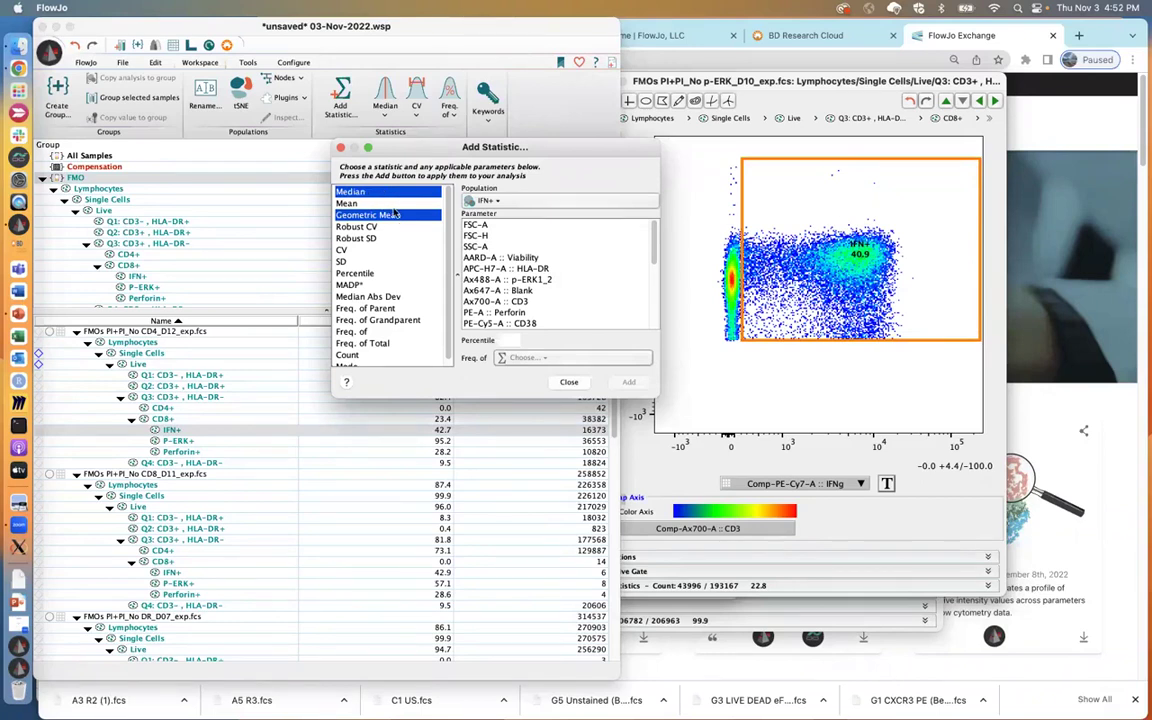
pyautogui.moveTo(658, 240); pyautogui.dragTo(657, 327)
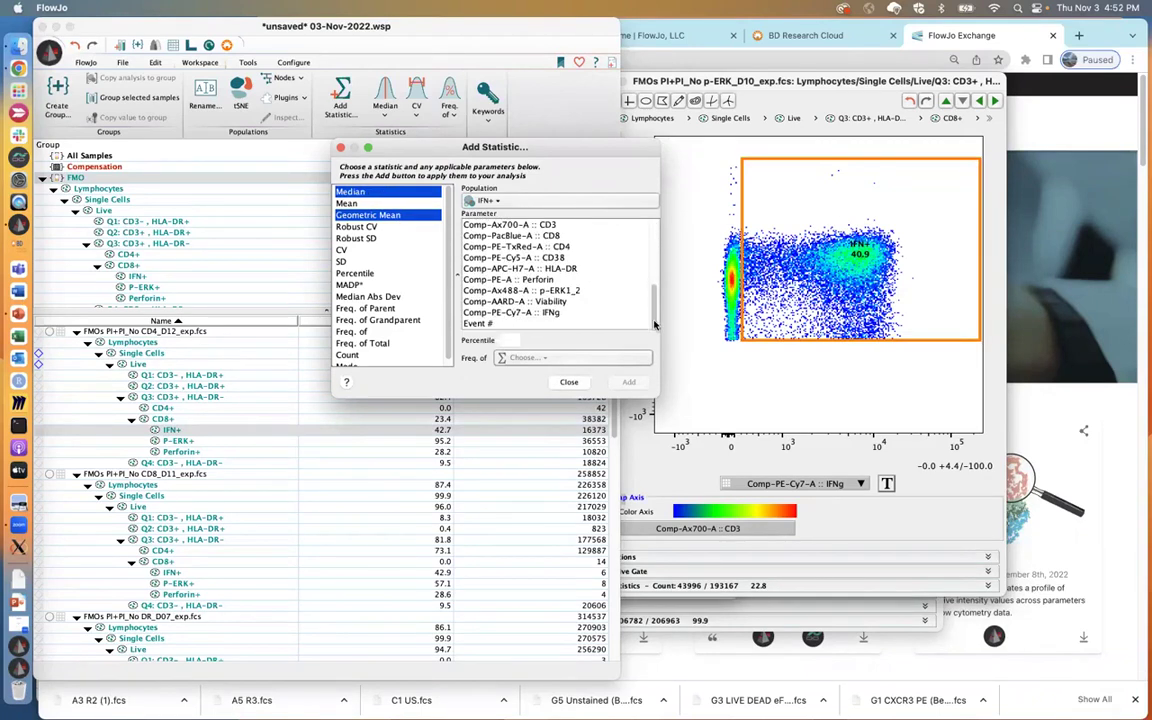
pyautogui.click(539, 313)
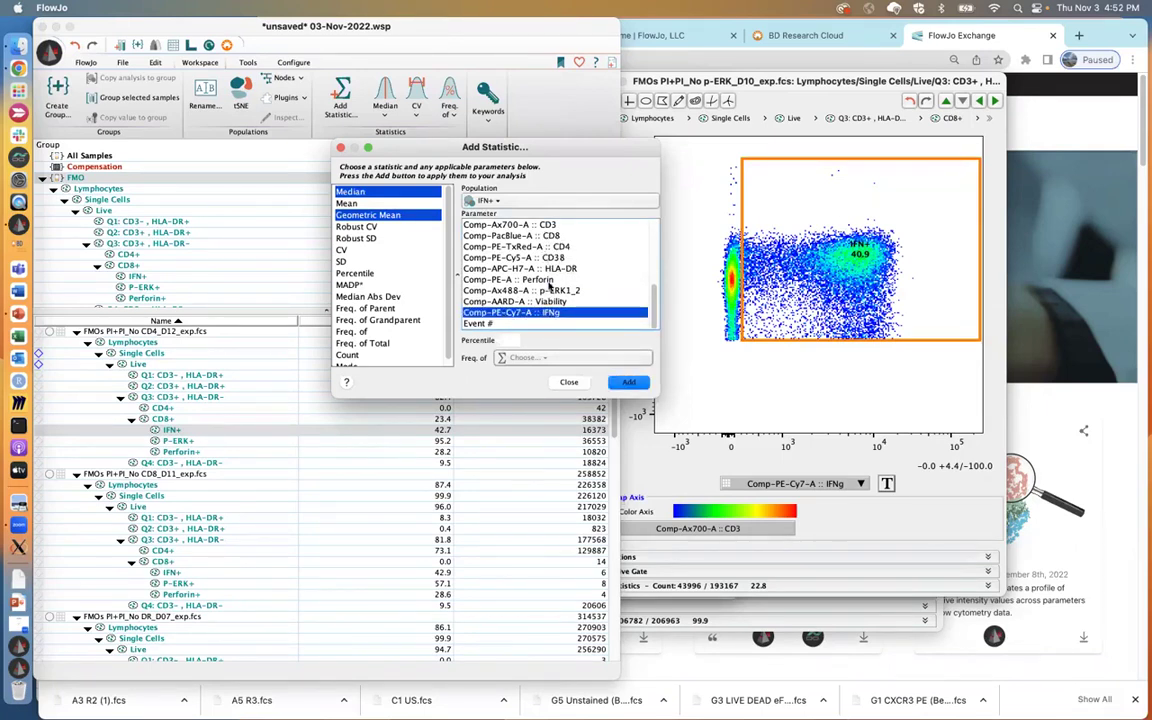
pyautogui.click(629, 384)
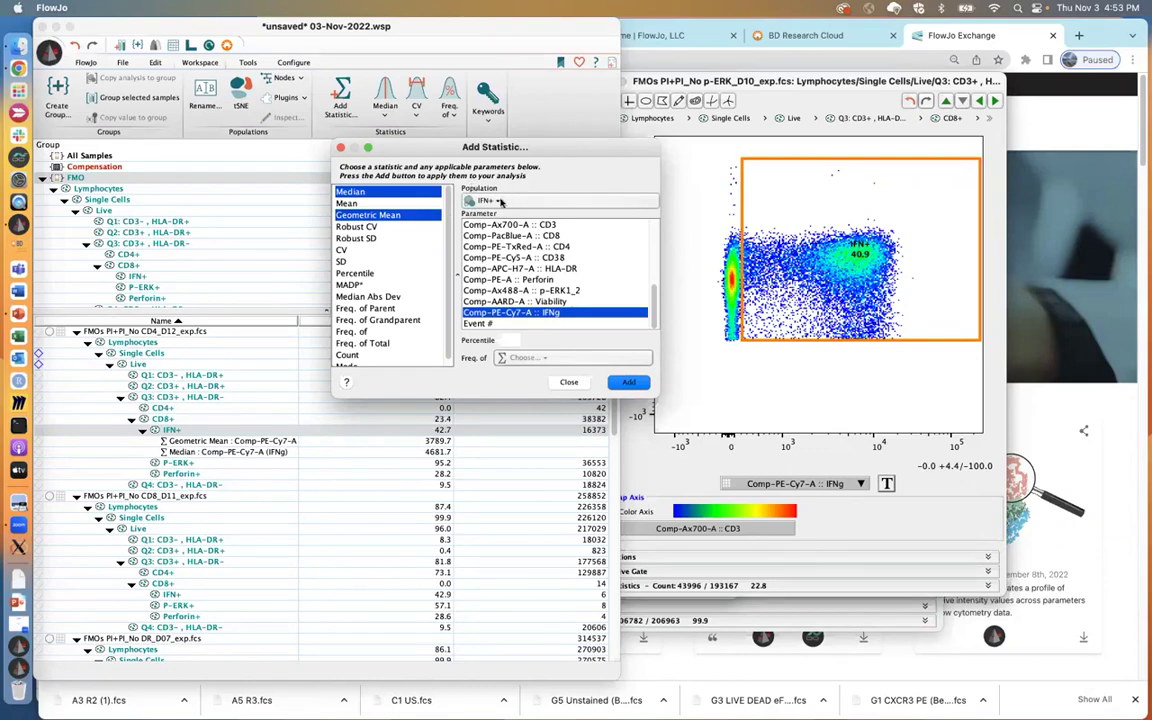
# - Add Median and Geometric Mean of Comp-Ax488-A :: p-ERK1_2 to the No CD4_D12 sample's P-ERK+ population
pyautogui.click(560, 200)
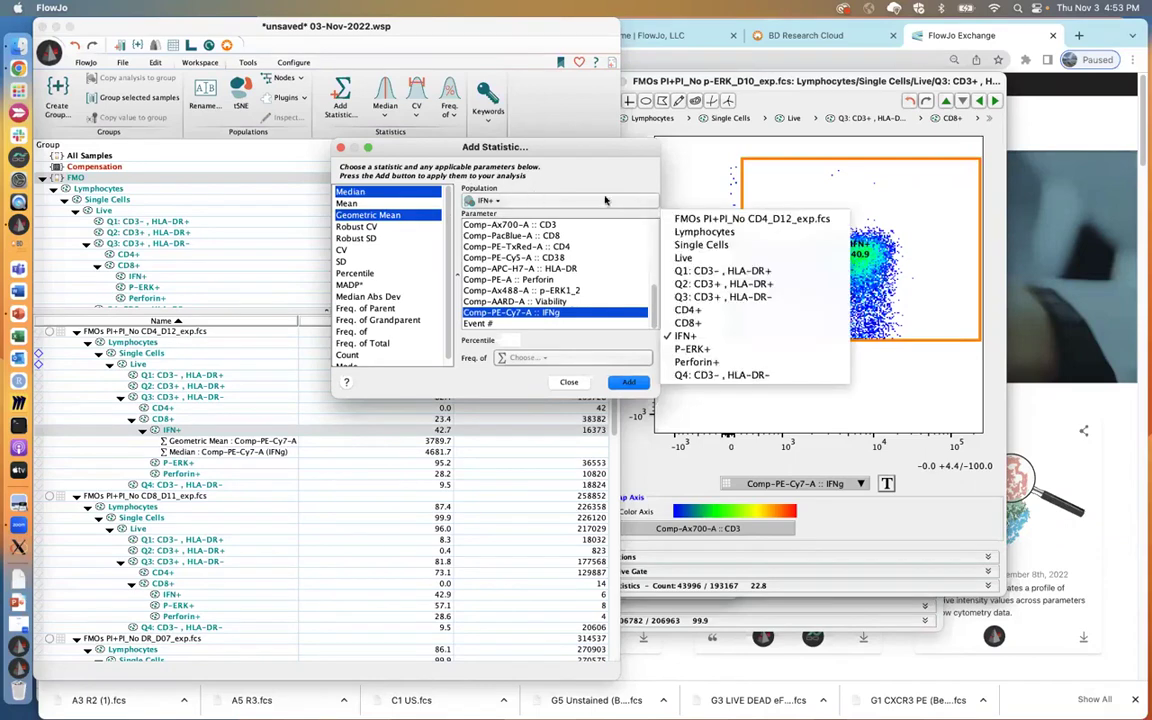
pyautogui.click(697, 350)
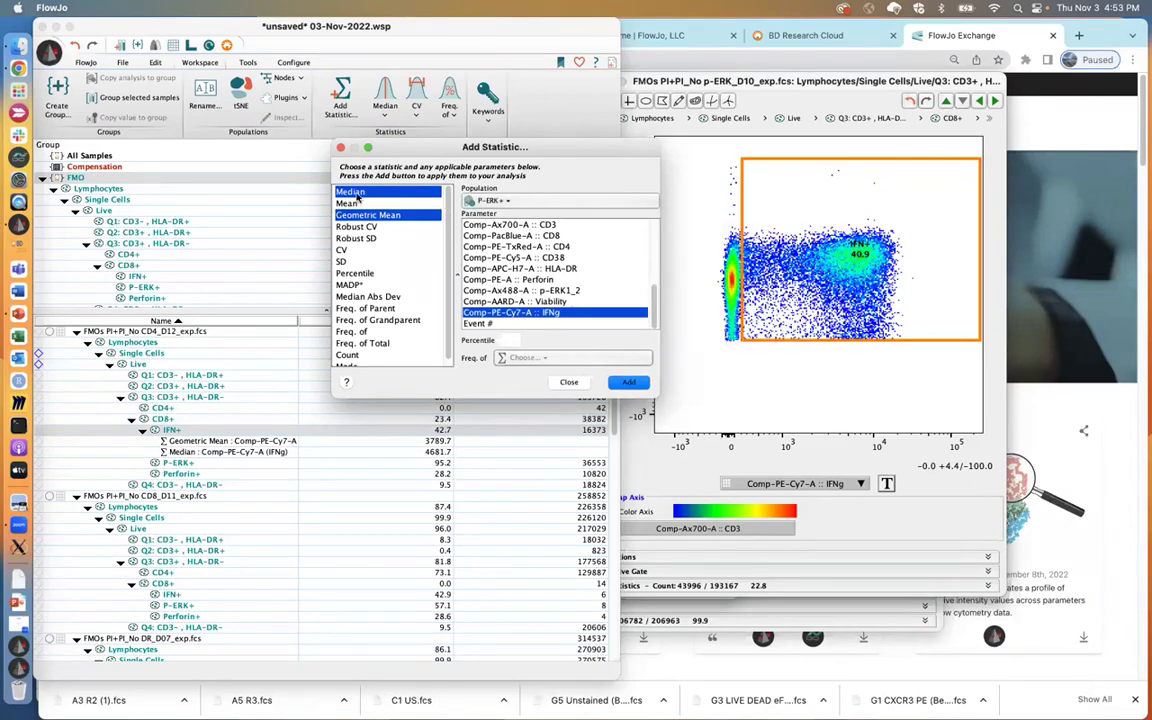
pyautogui.click(532, 291)
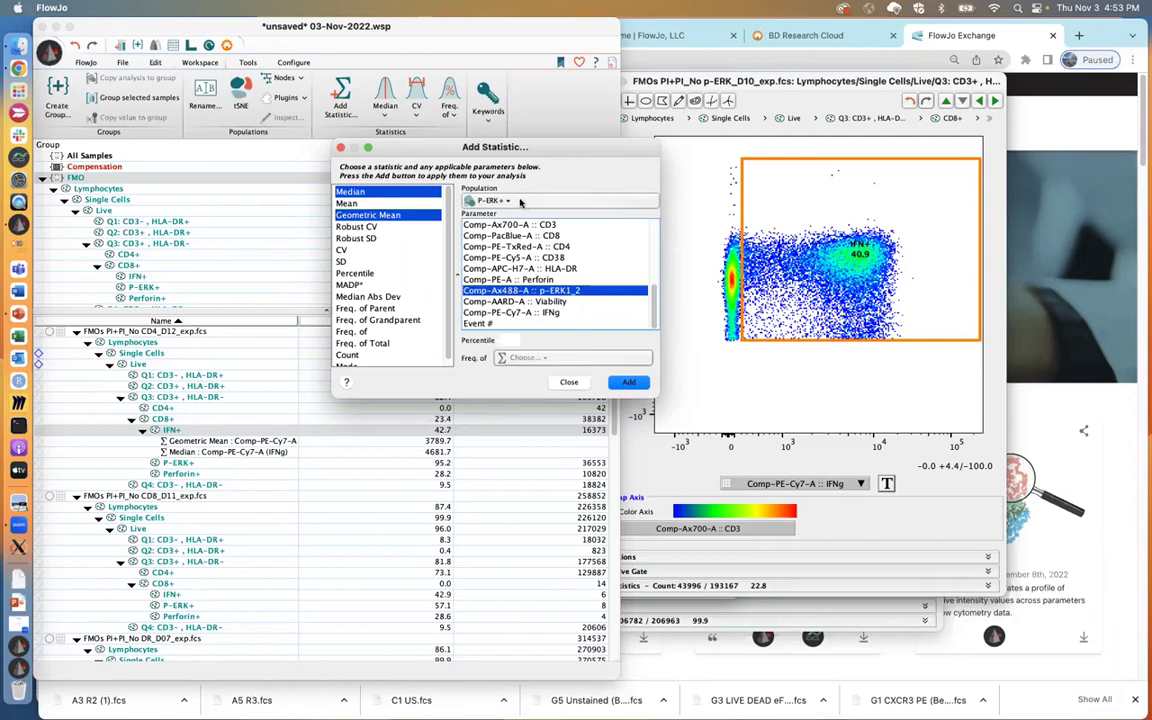
pyautogui.click(631, 384)
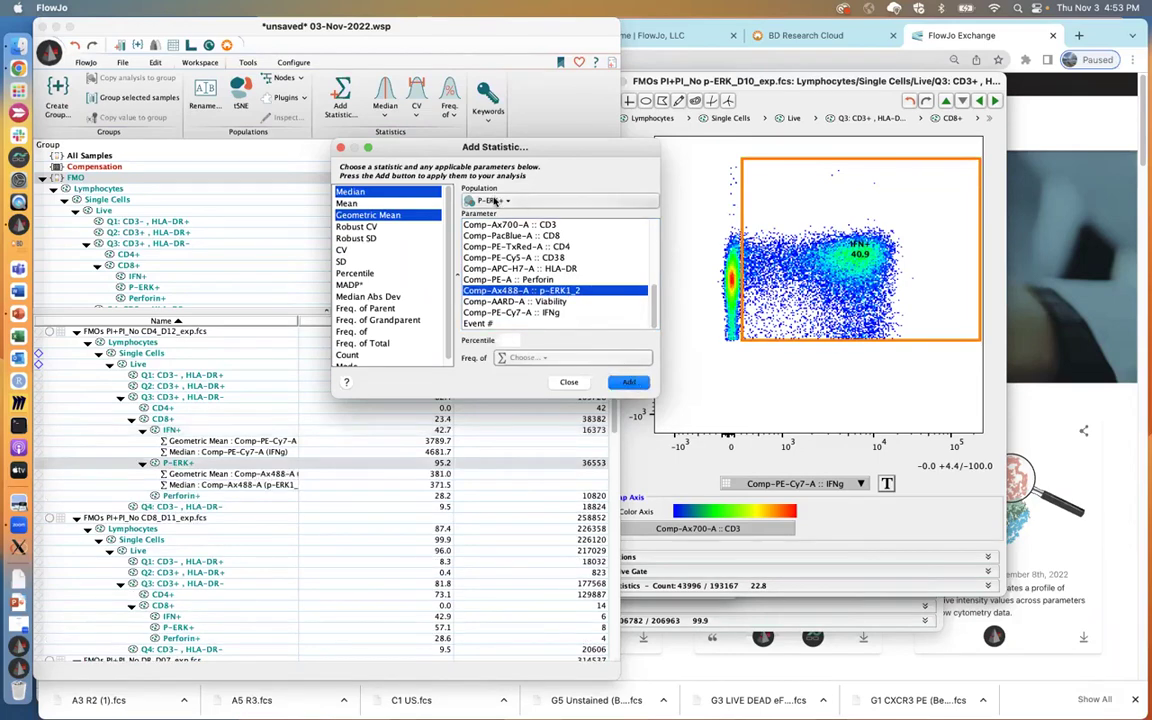
# - Add Median and Geometric Mean of Comp-PE-A :: Perforin to the No CD4_D12 sample's Perforin+ population
pyautogui.click(494, 201)
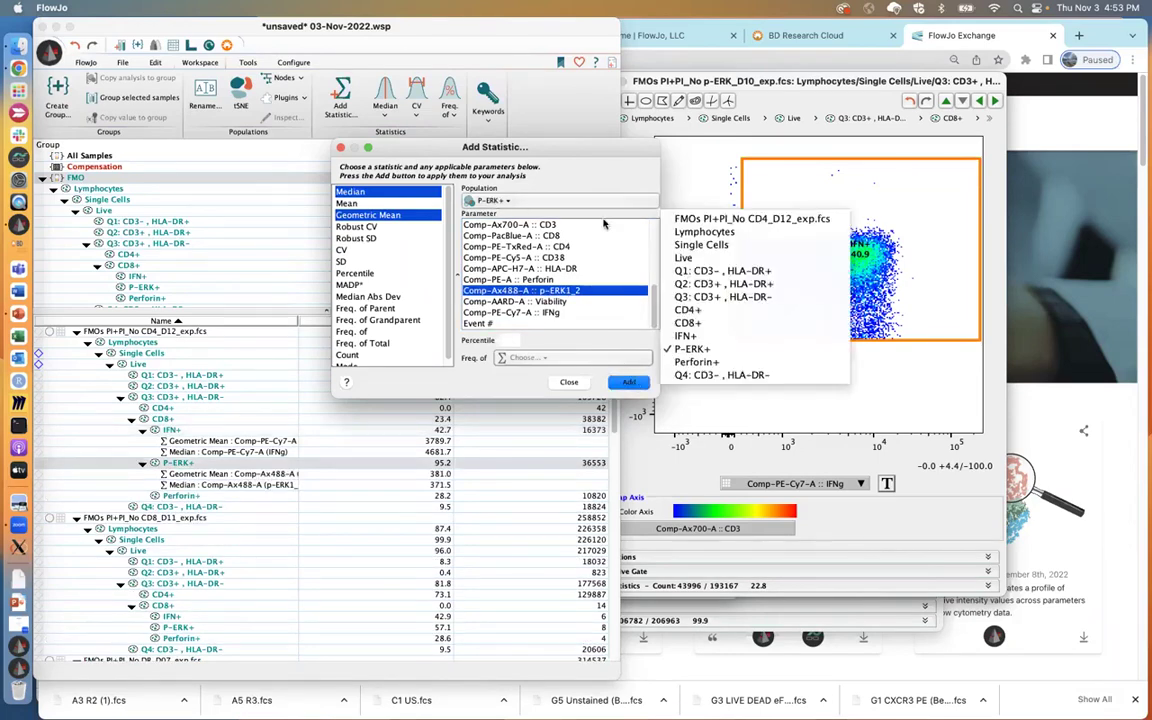
pyautogui.click(693, 364)
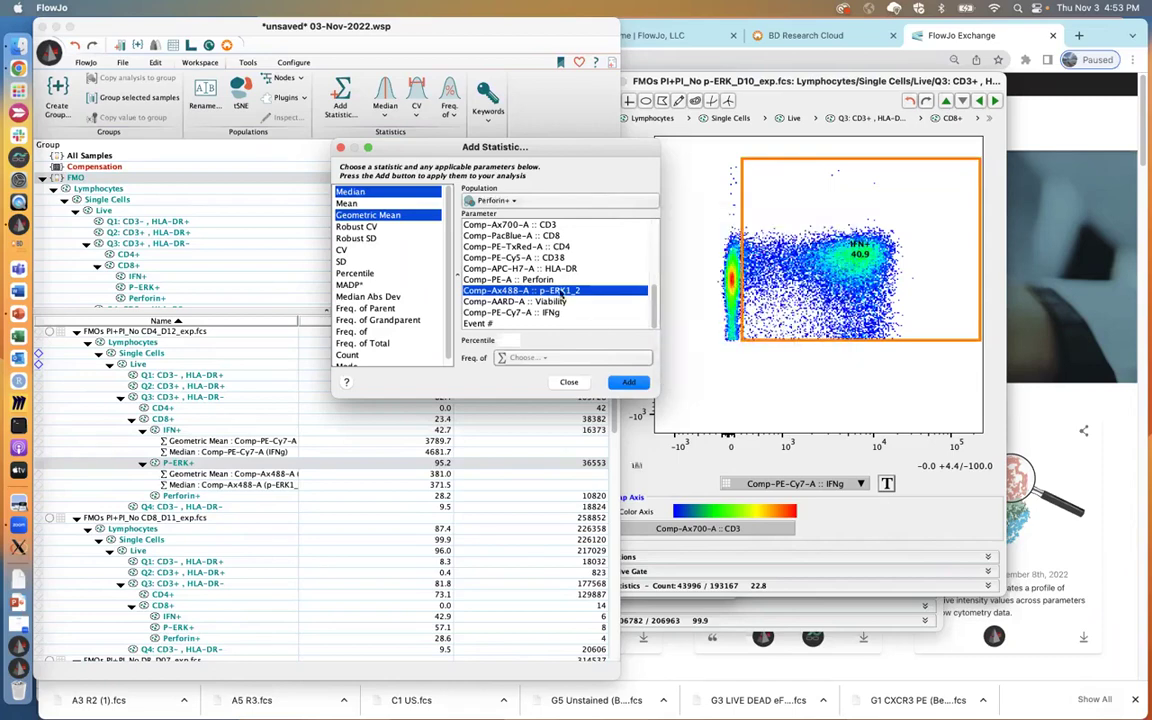
pyautogui.click(540, 280)
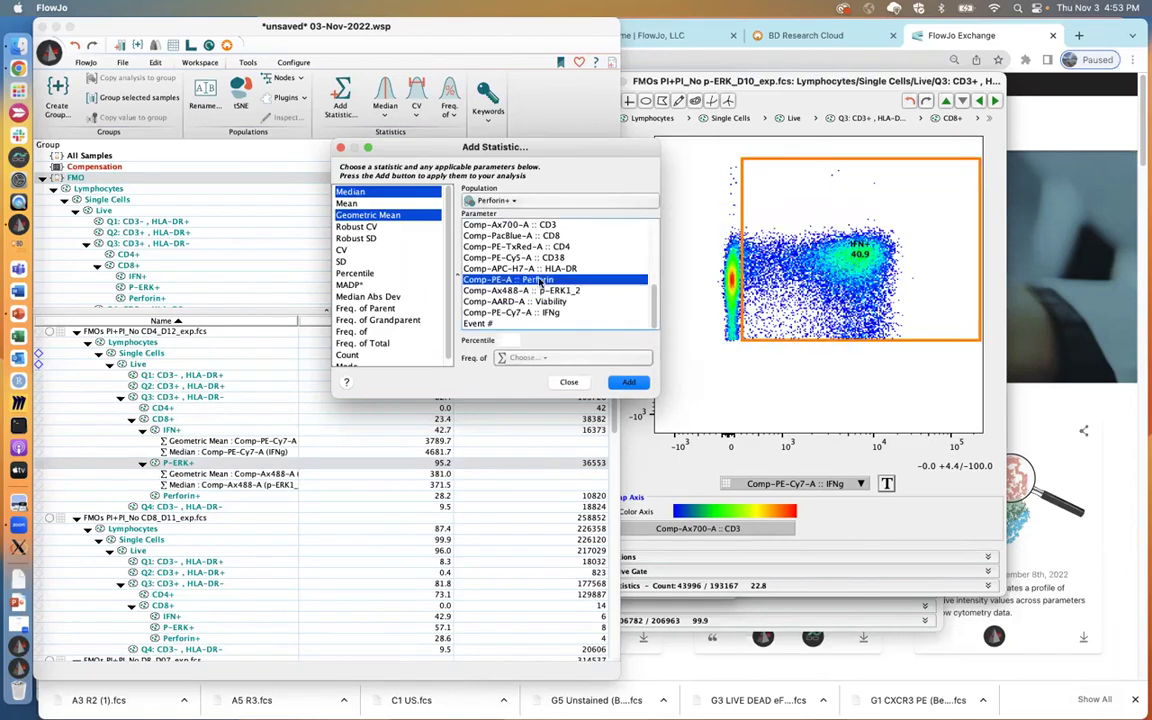
pyautogui.click(629, 383)
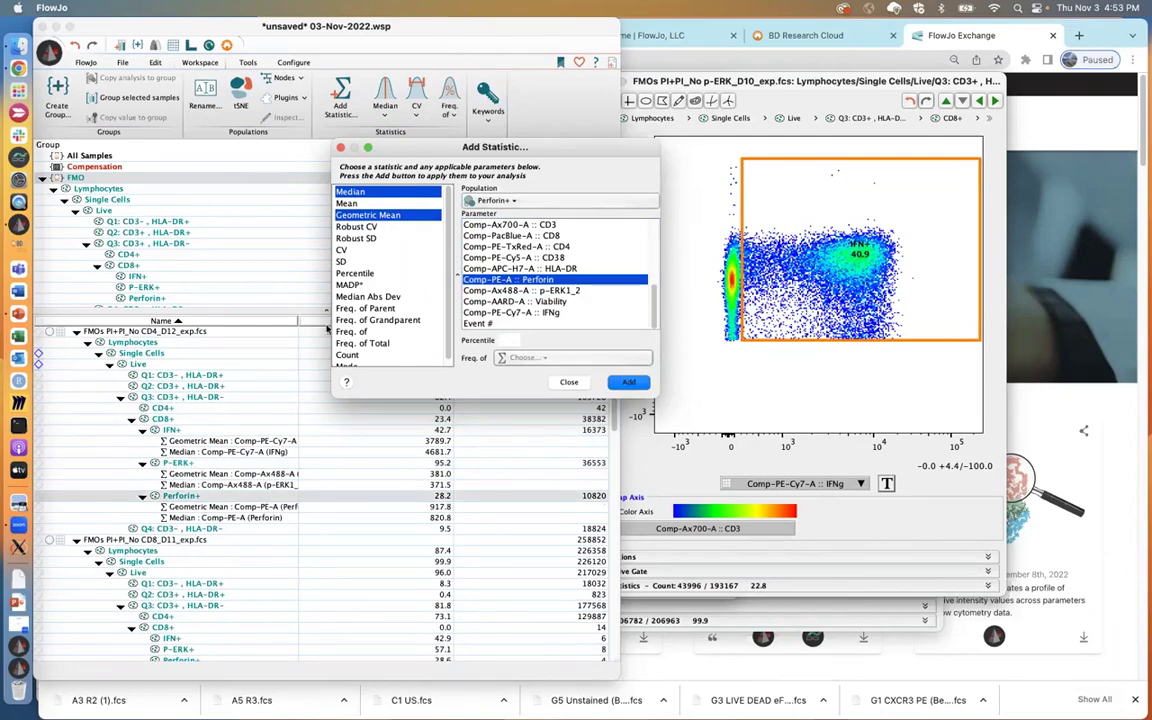
# - Copy the Geometric Mean and Median statistics of No CD4_D12's IFN+, P-ERK+ and Perforin+ populations to the whole FMO group
pyautogui.click(340, 147)
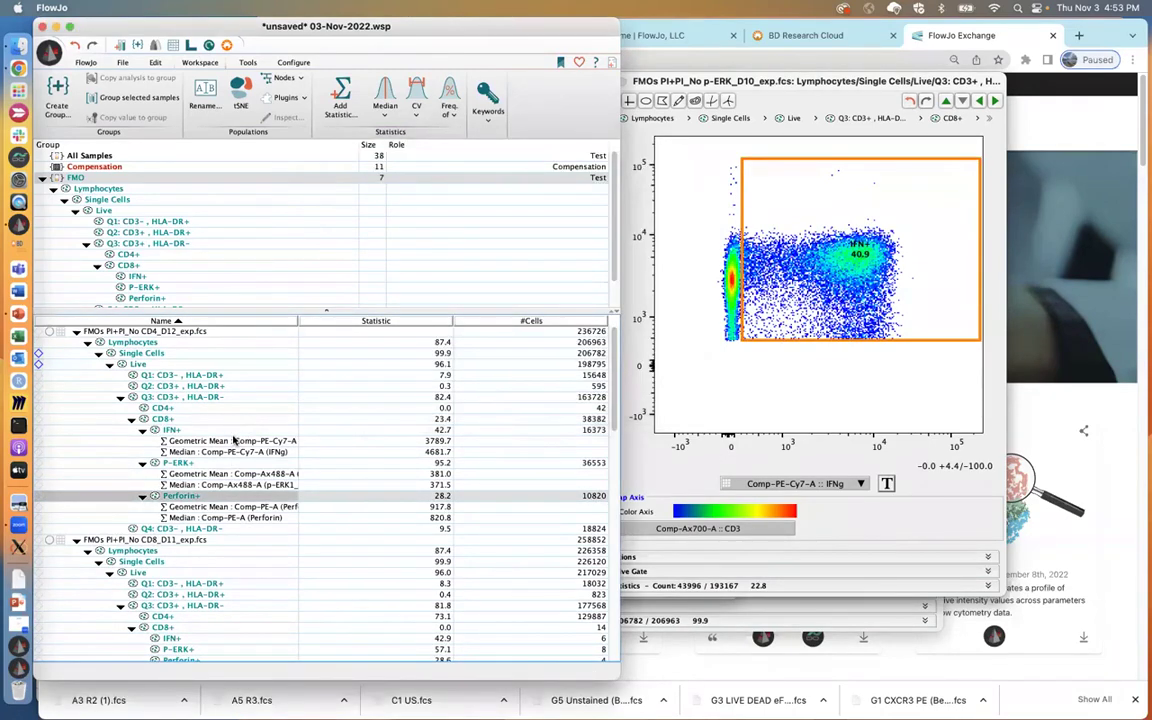
pyautogui.click(233, 441)
pyautogui.keyDown('super'); pyautogui.click(222, 452); pyautogui.keyUp('super')
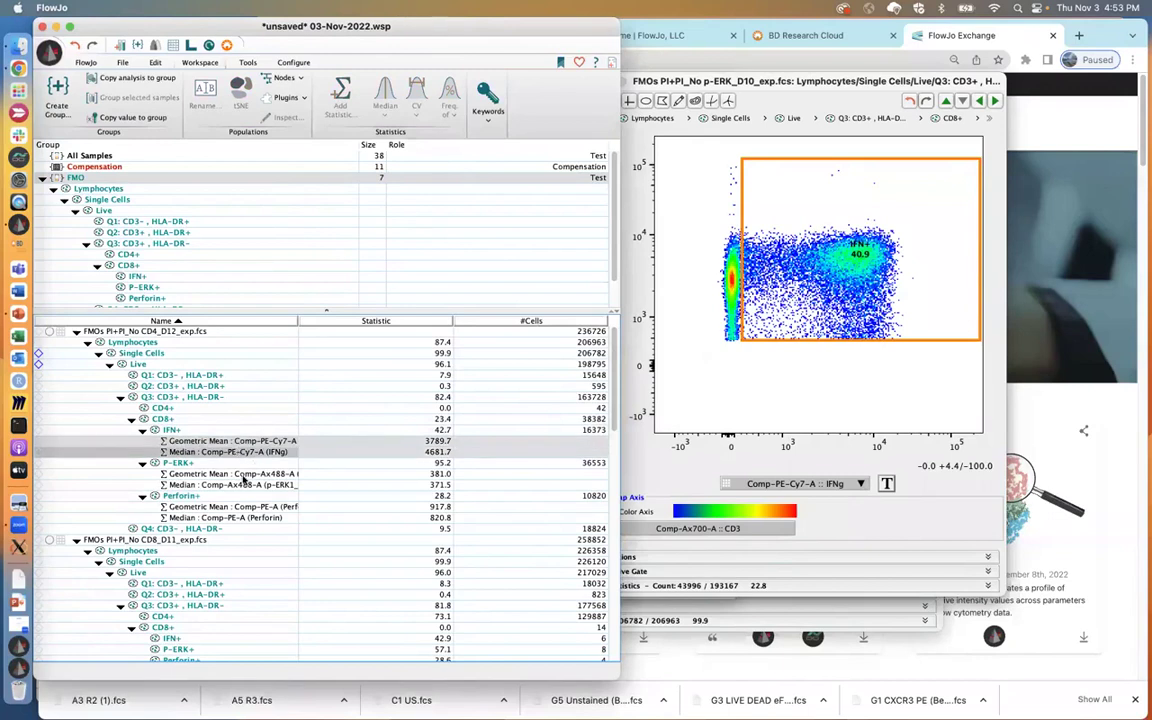
pyautogui.keyDown('super'); pyautogui.click(240, 474); pyautogui.keyUp('super')
pyautogui.keyDown('super'); pyautogui.click(243, 485); pyautogui.keyUp('super')
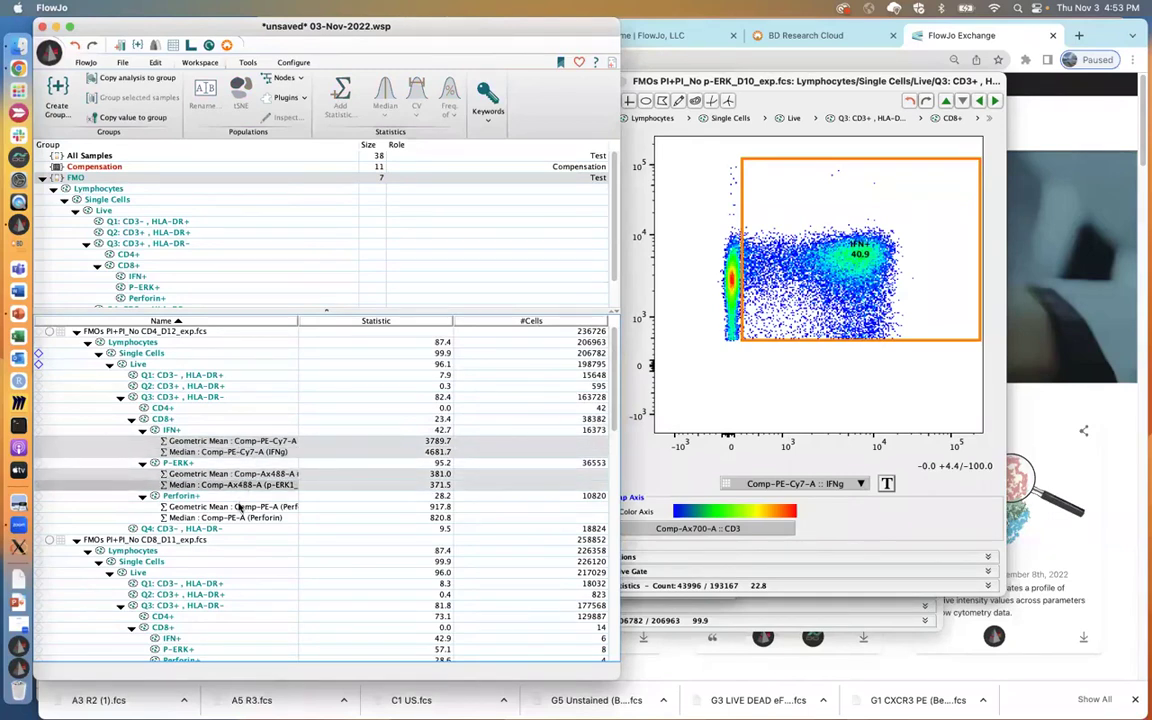
pyautogui.keyDown('super'); pyautogui.click(240, 507); pyautogui.keyUp('super')
pyautogui.keyDown('super'); pyautogui.click(230, 518); pyautogui.keyUp('super')
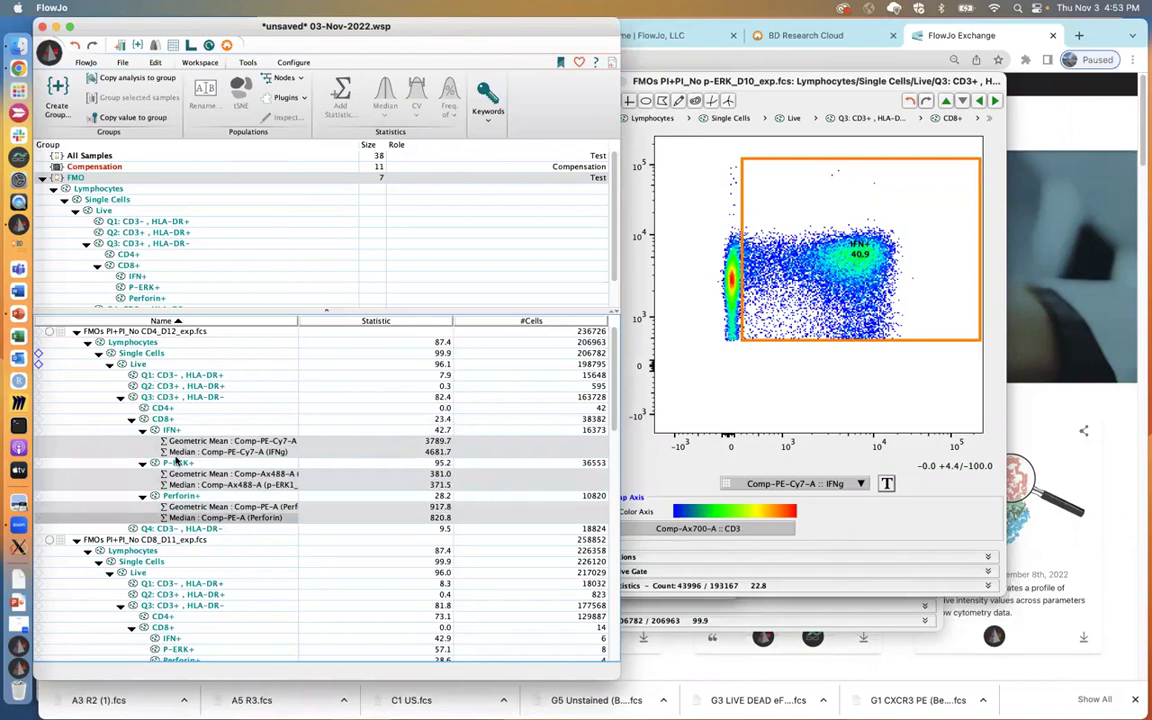
pyautogui.rightClick(210, 451)
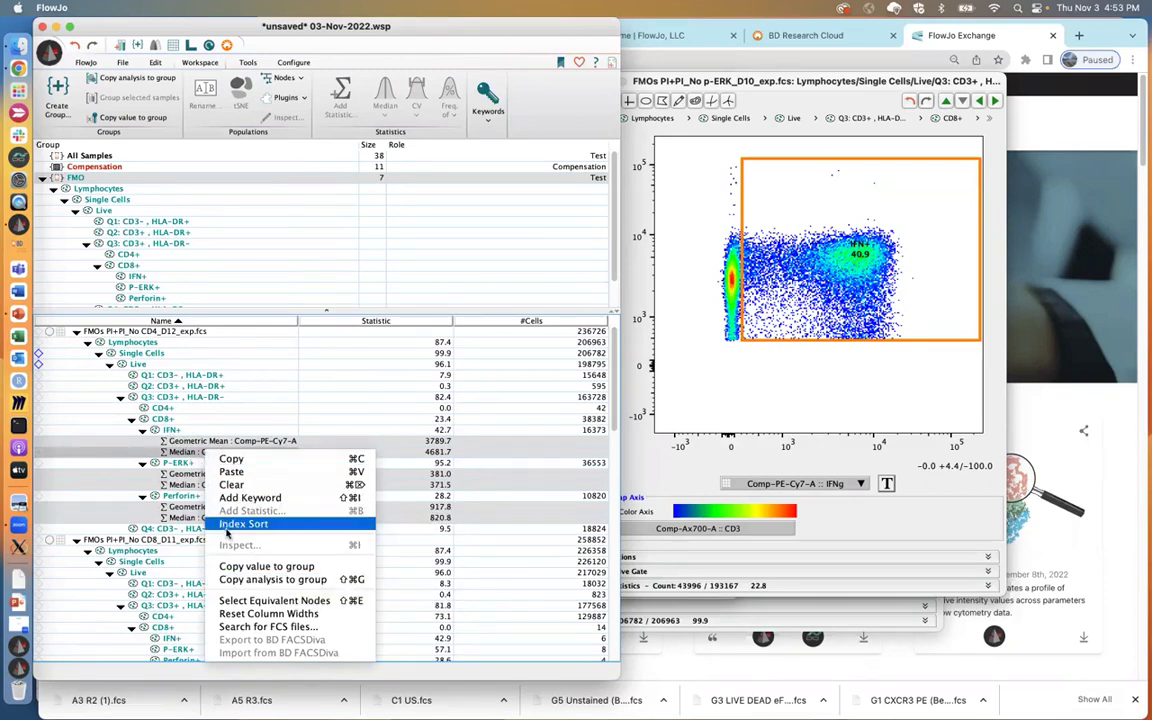
pyautogui.click(282, 581)
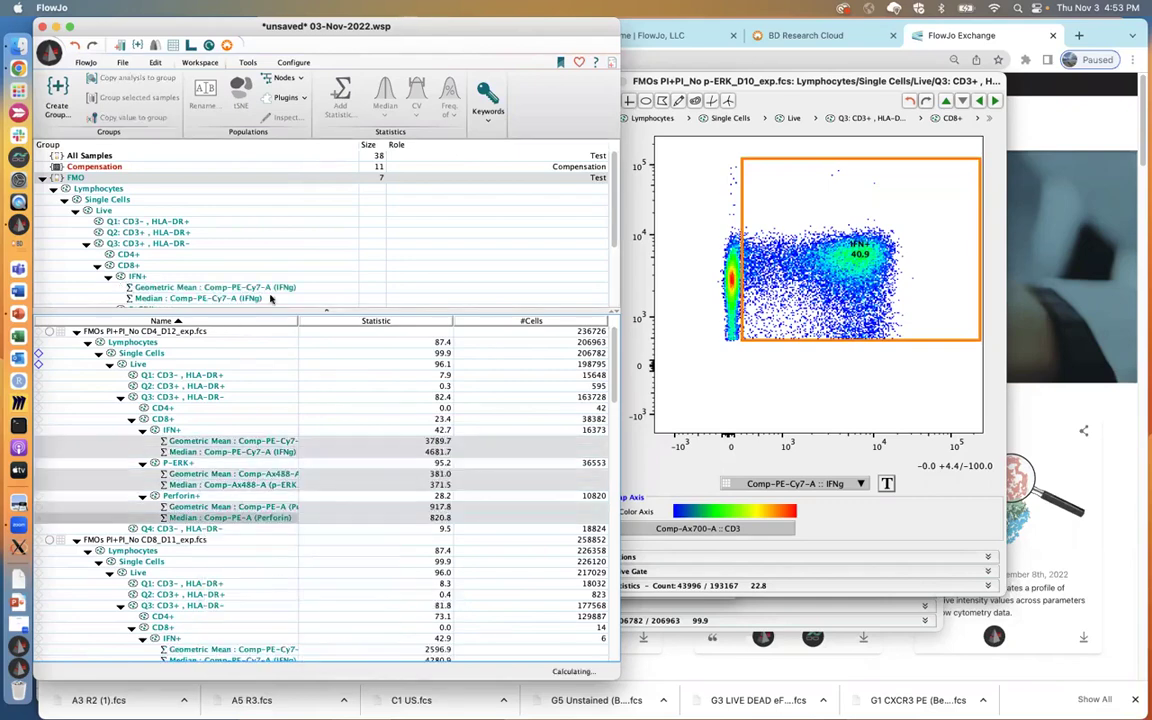
pyautogui.scroll(-10, 414, 549)
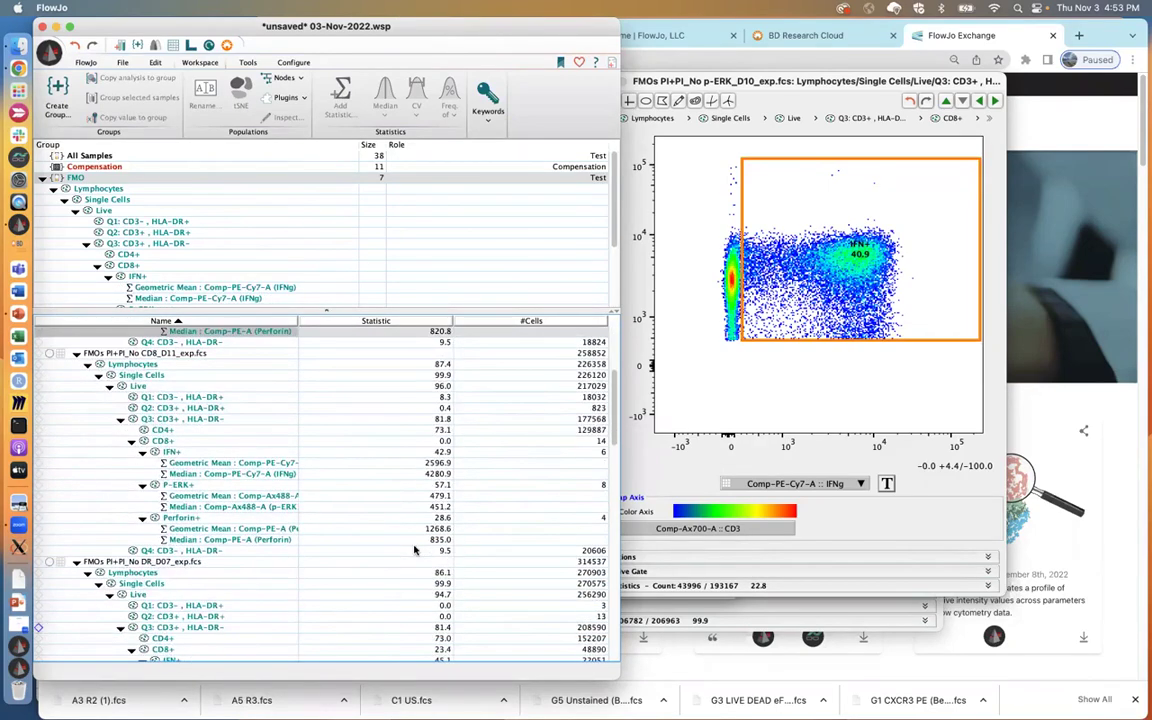
pyautogui.scroll(-8, 414, 549)
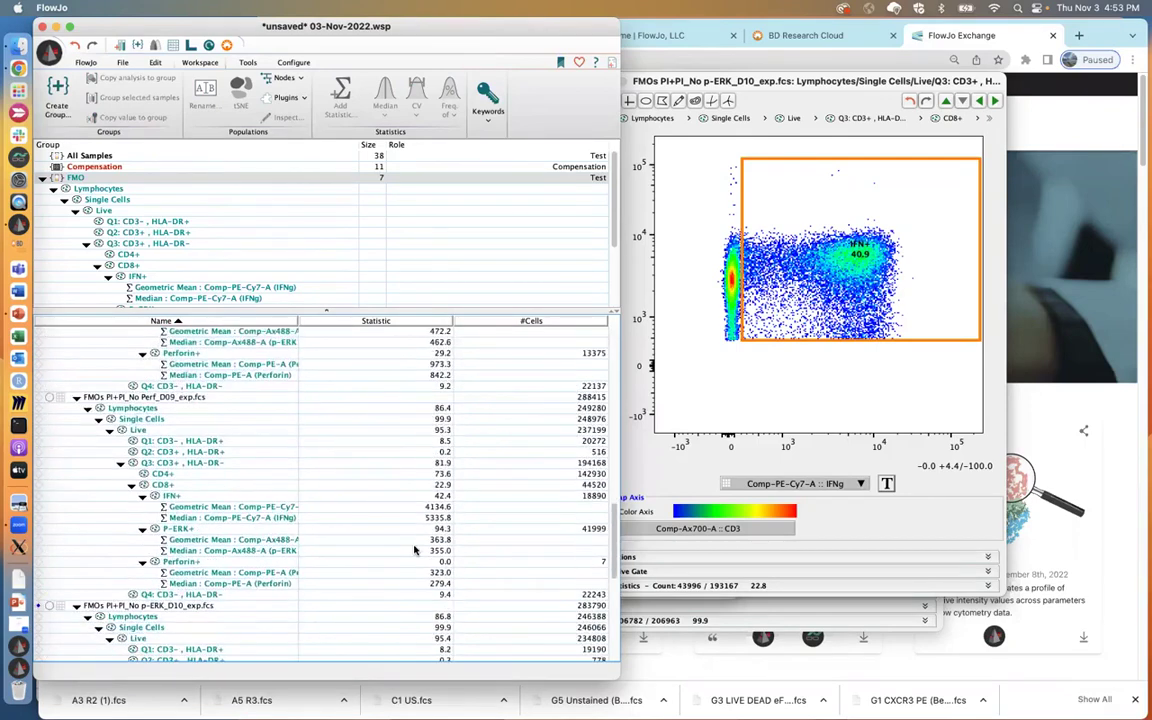
pyautogui.scroll(15, 414, 549)
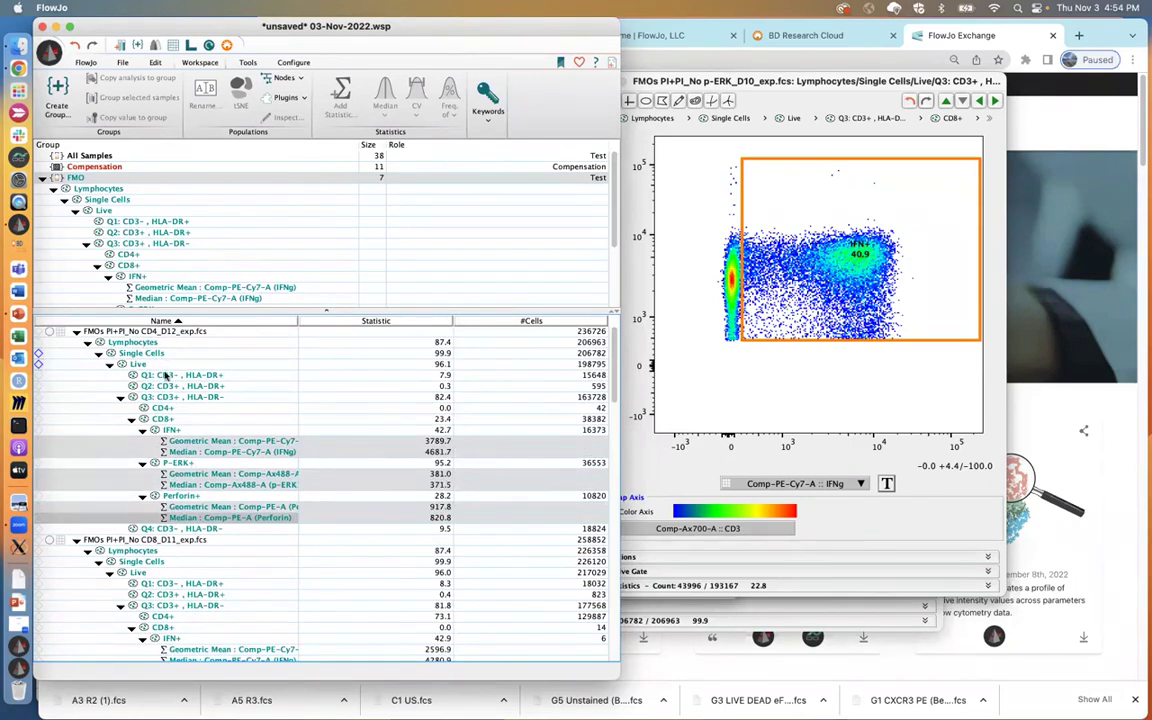
# - Apply the full gating hierarchy with its statistics, from Lymphocytes through Q4, from the No CD4_D12 sample to the Test group
pyautogui.click(41, 177)
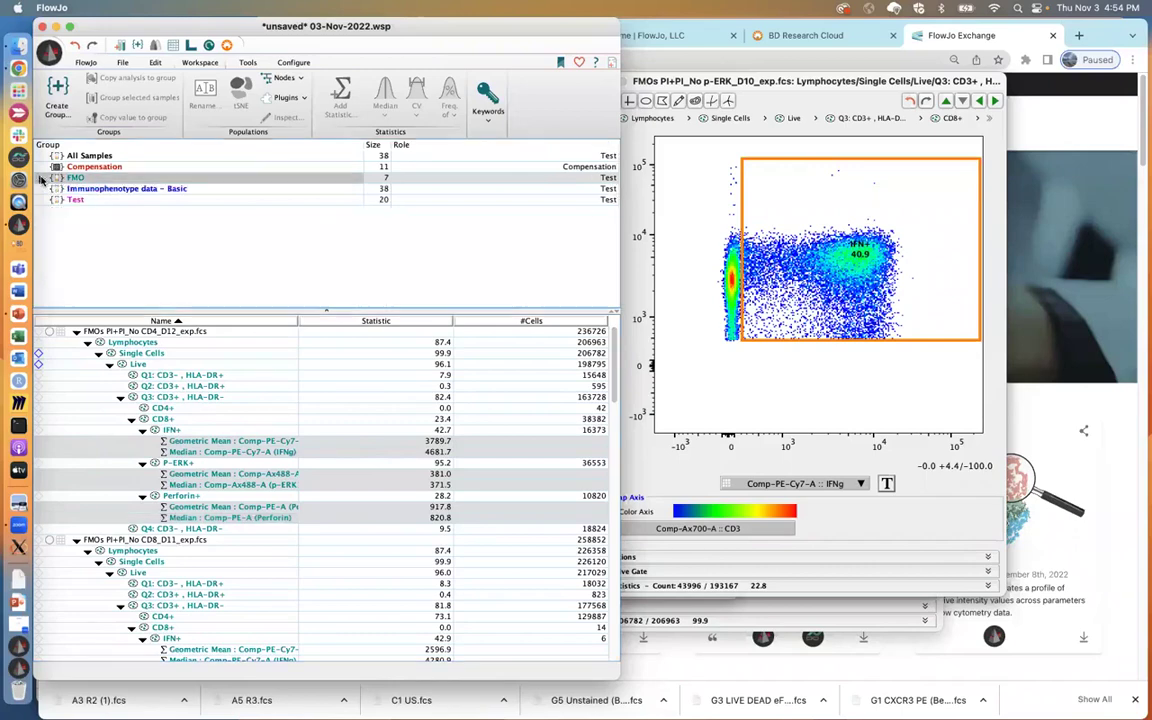
pyautogui.click(81, 200)
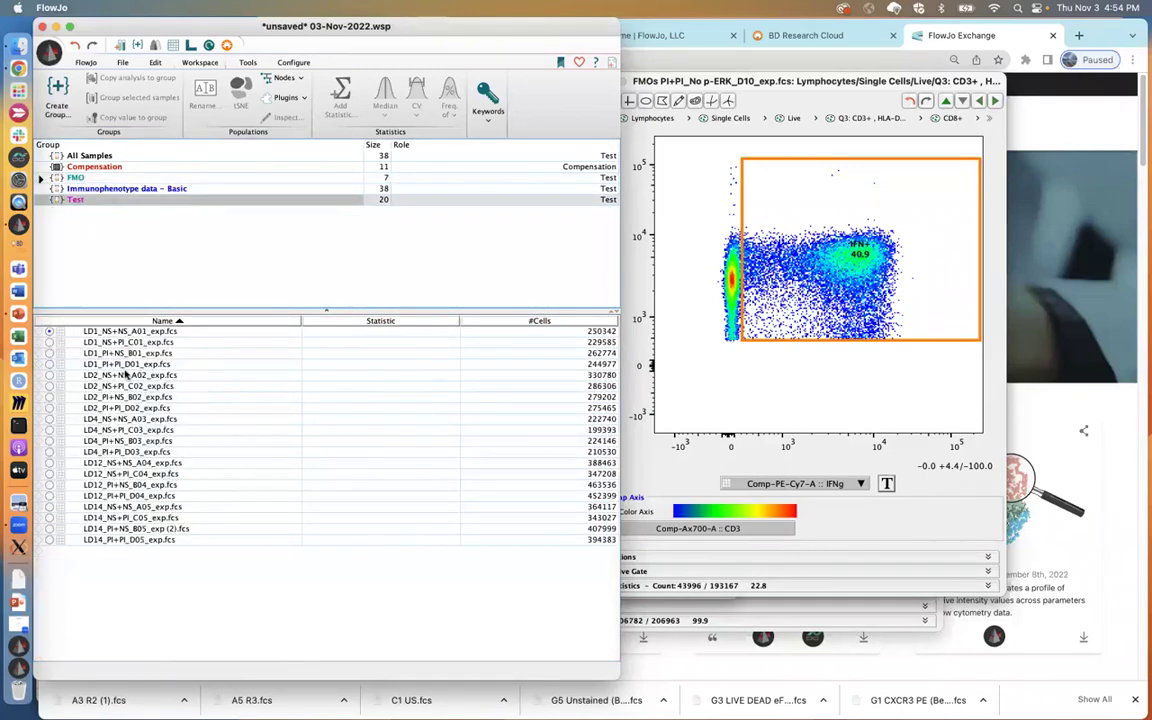
pyautogui.click(41, 177)
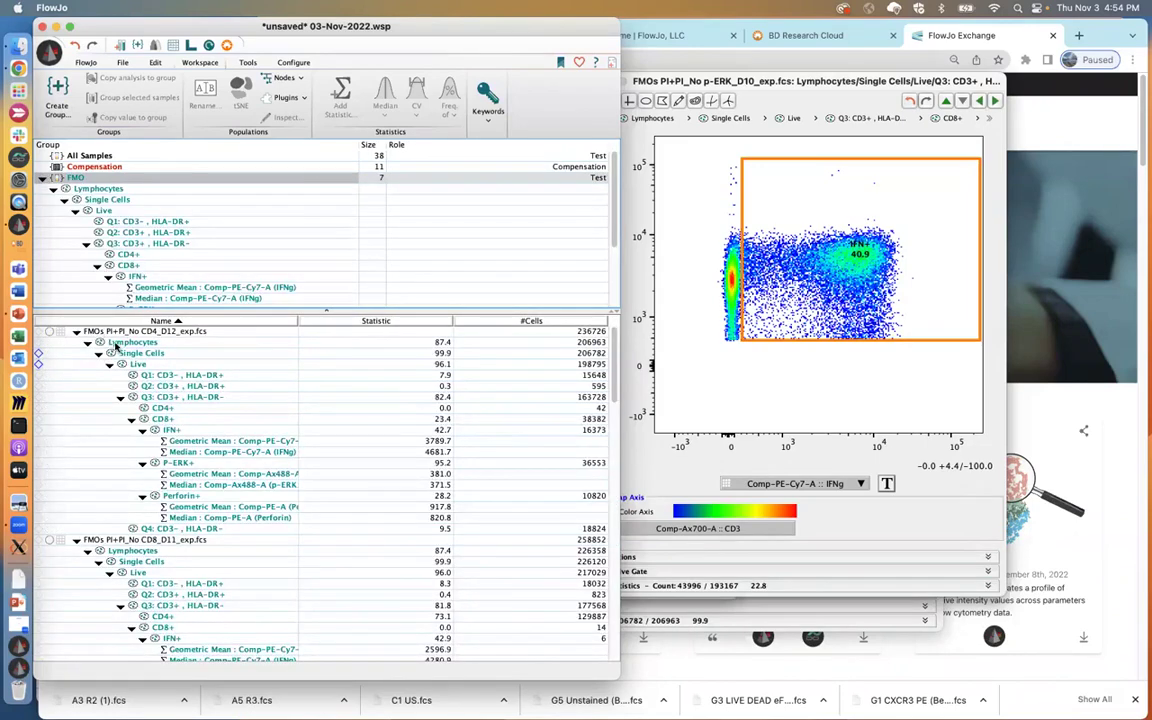
pyautogui.click(43, 178)
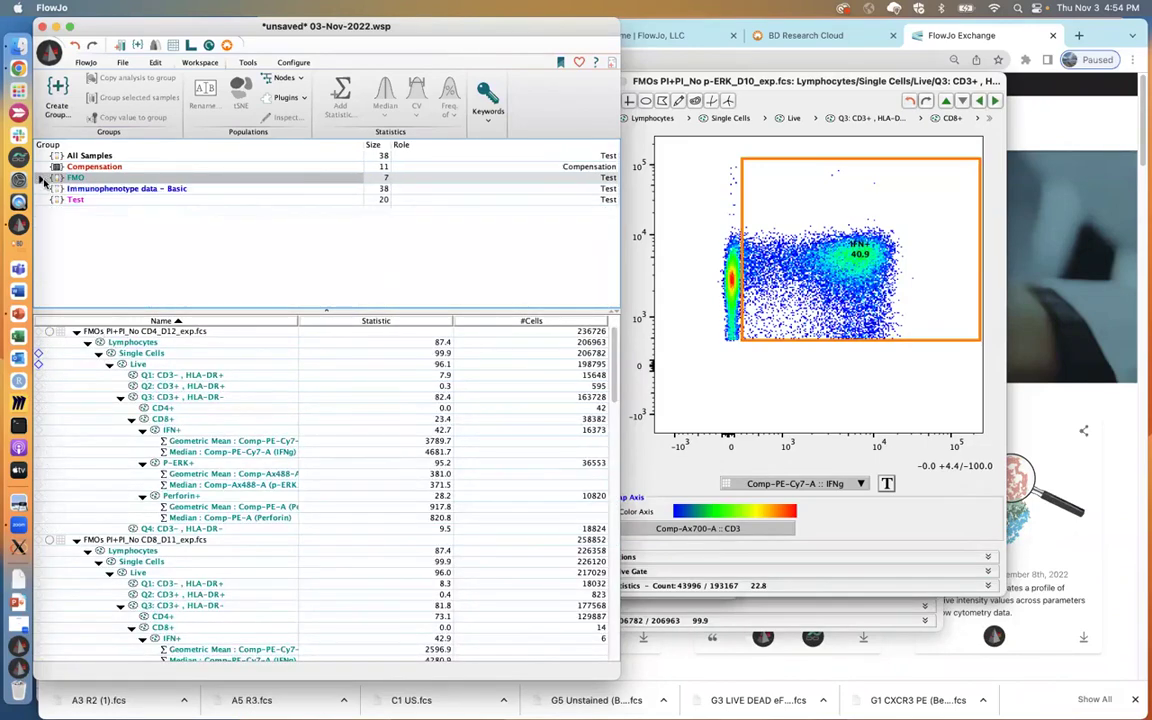
pyautogui.click(129, 343)
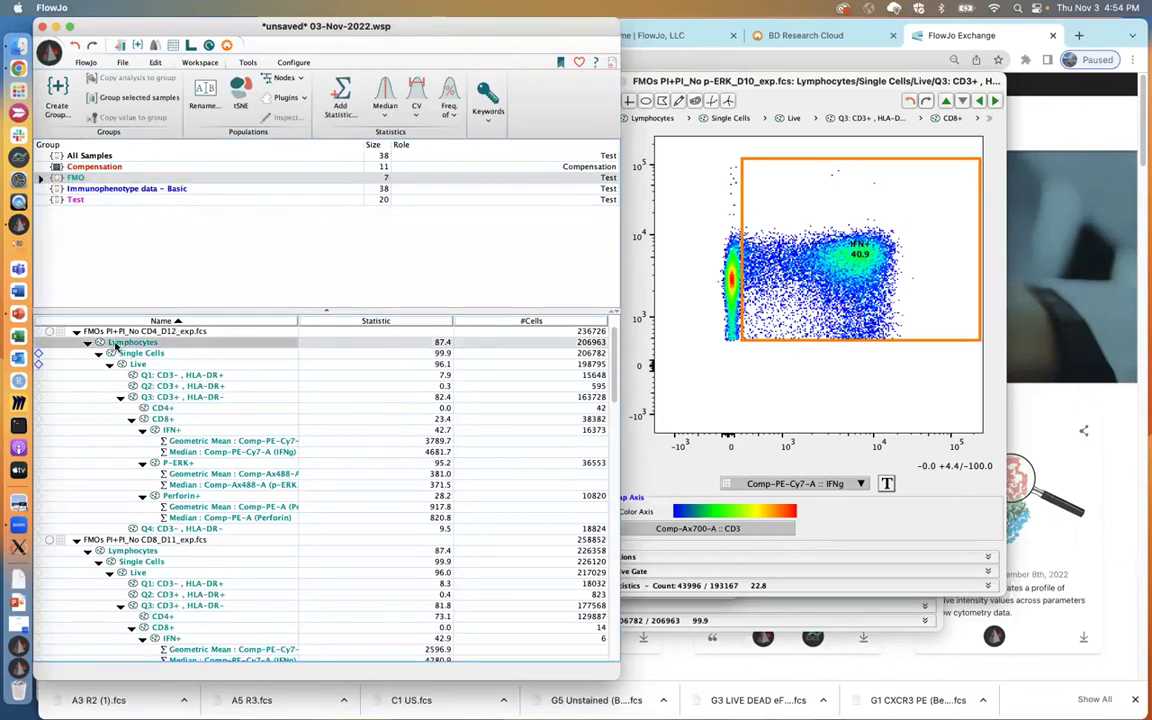
pyautogui.keyDown('shift'); pyautogui.click(158, 529); pyautogui.keyUp('shift')
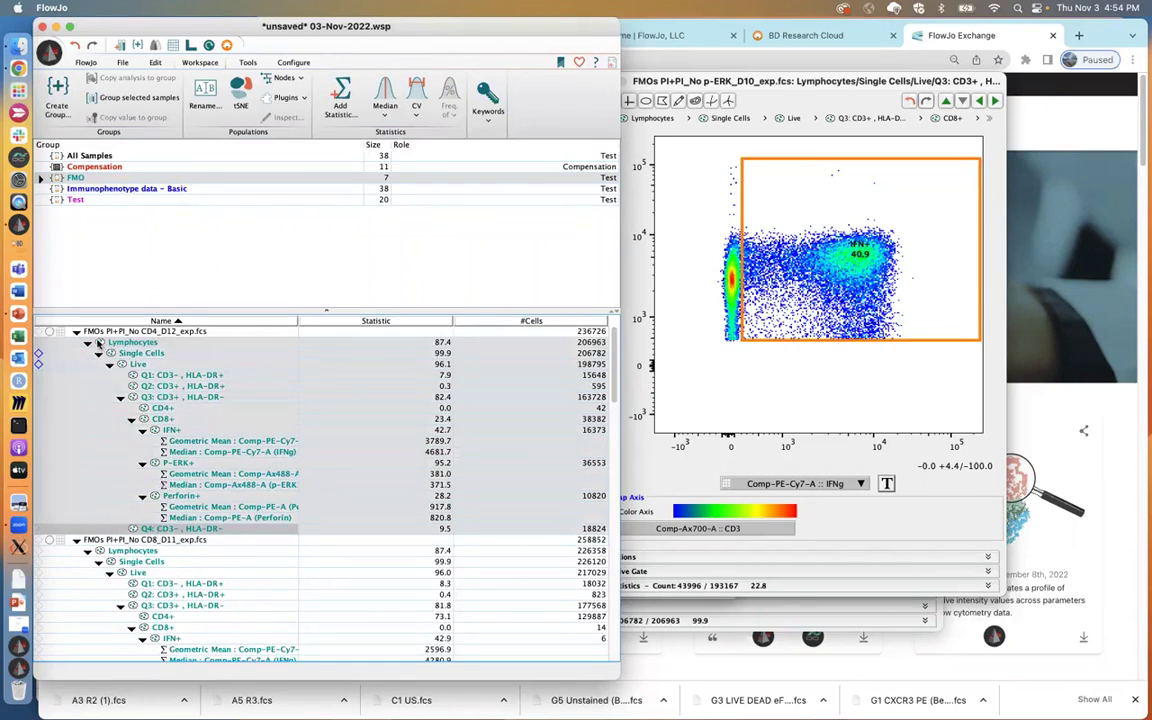
pyautogui.moveTo(101, 345); pyautogui.dragTo(108, 207)
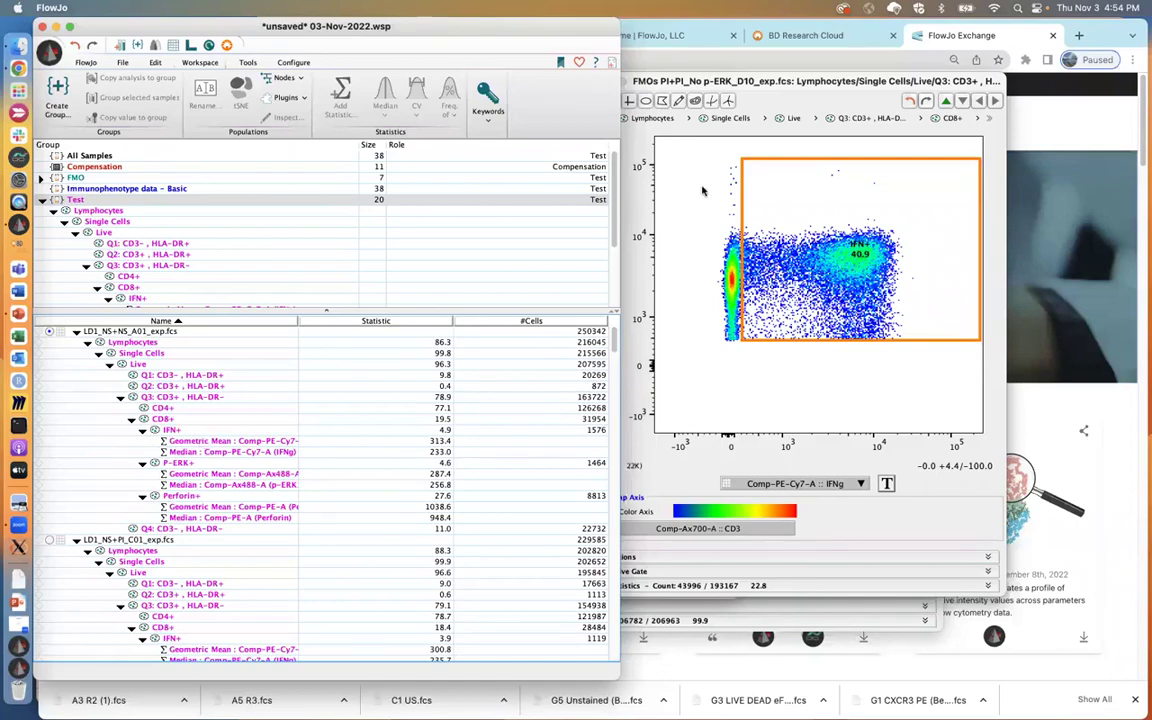
# - Close all open graph windows
pyautogui.click(750, 84)
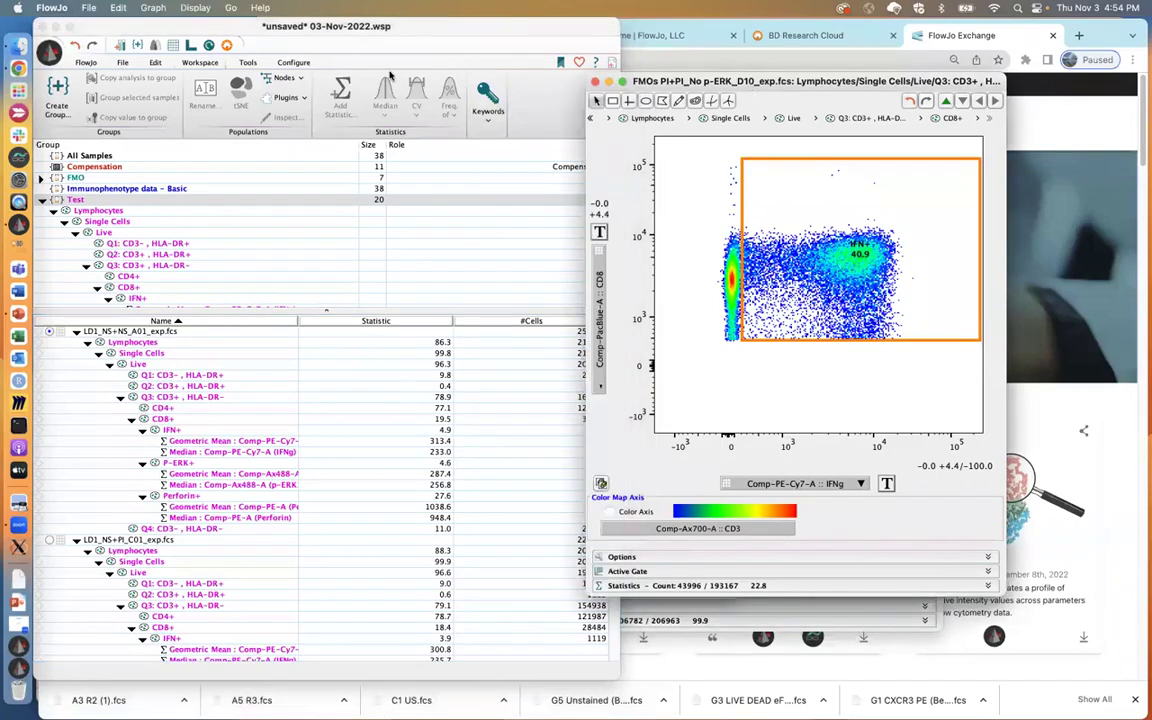
pyautogui.click(88, 8)
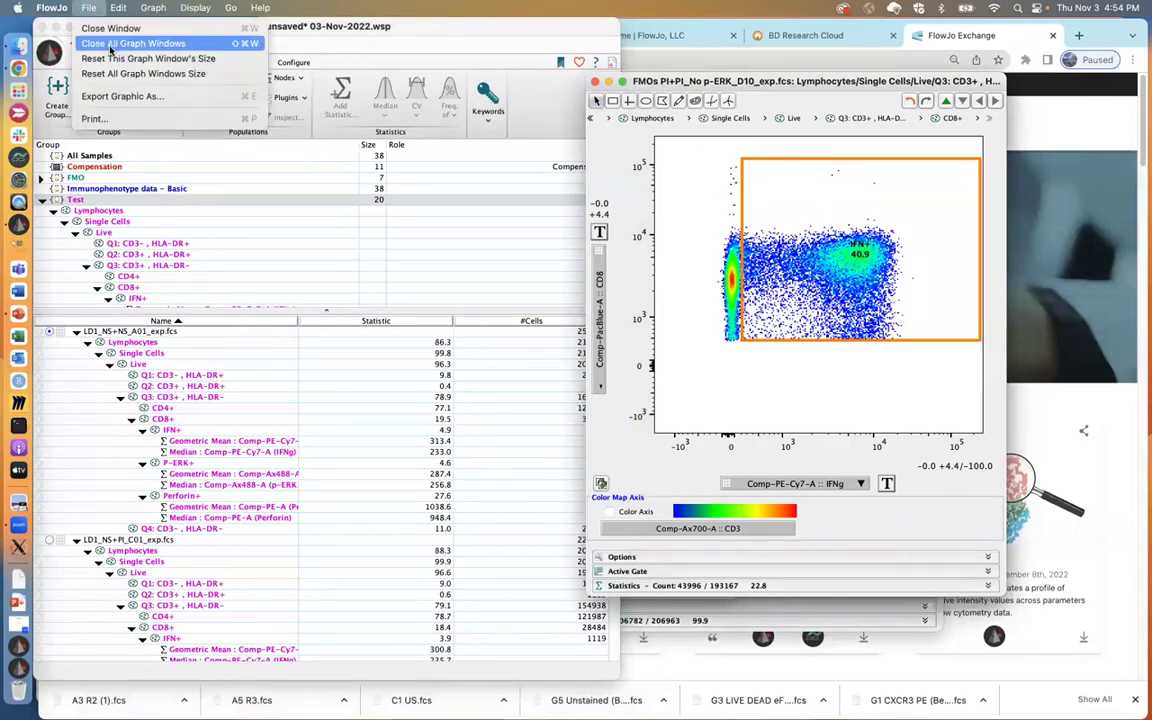
pyautogui.click(130, 43)
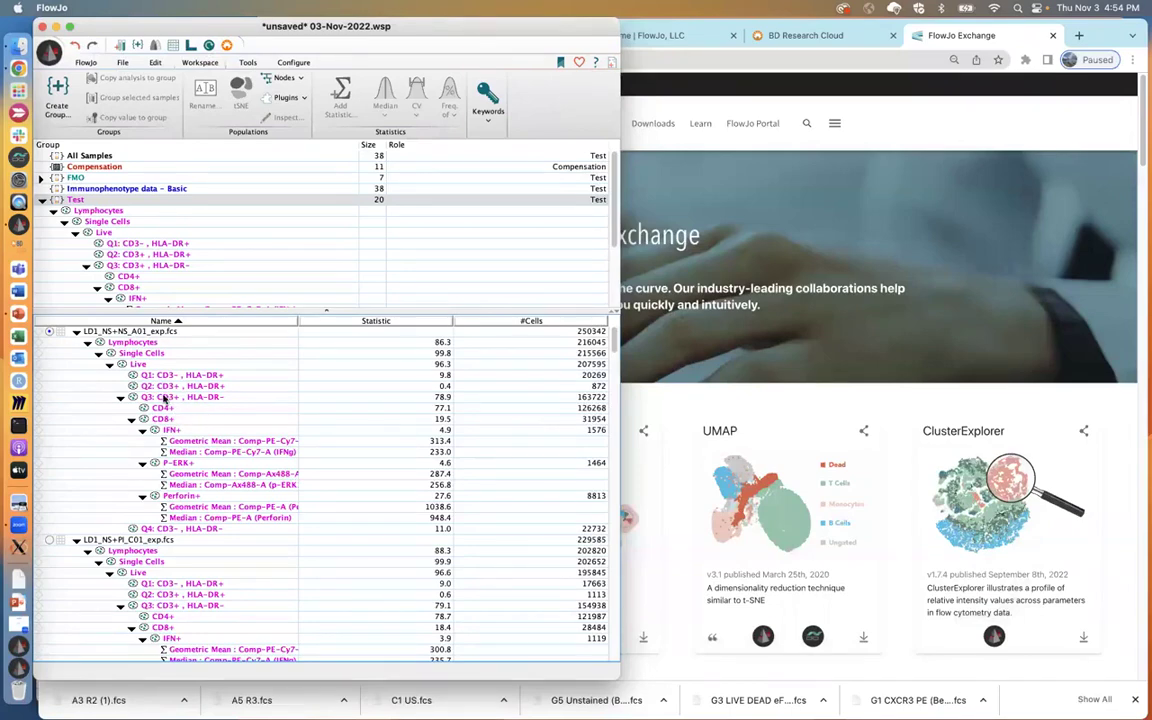
# - Open LD1_NS+NS_A01's Live and CD8+ populations, and plot Comp-PE-Cy7-A :: IFNg against CD8 for the CD8+ cells
pyautogui.doubleClick(140, 365)
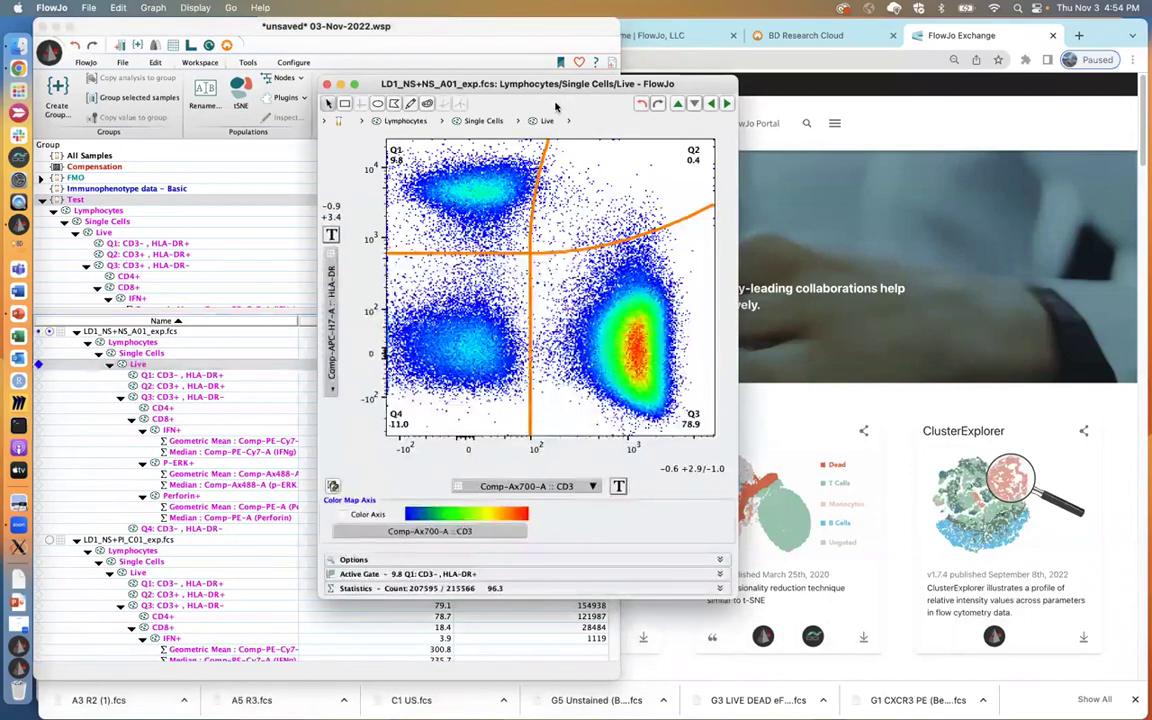
pyautogui.moveTo(500, 80); pyautogui.dragTo(425, 17)
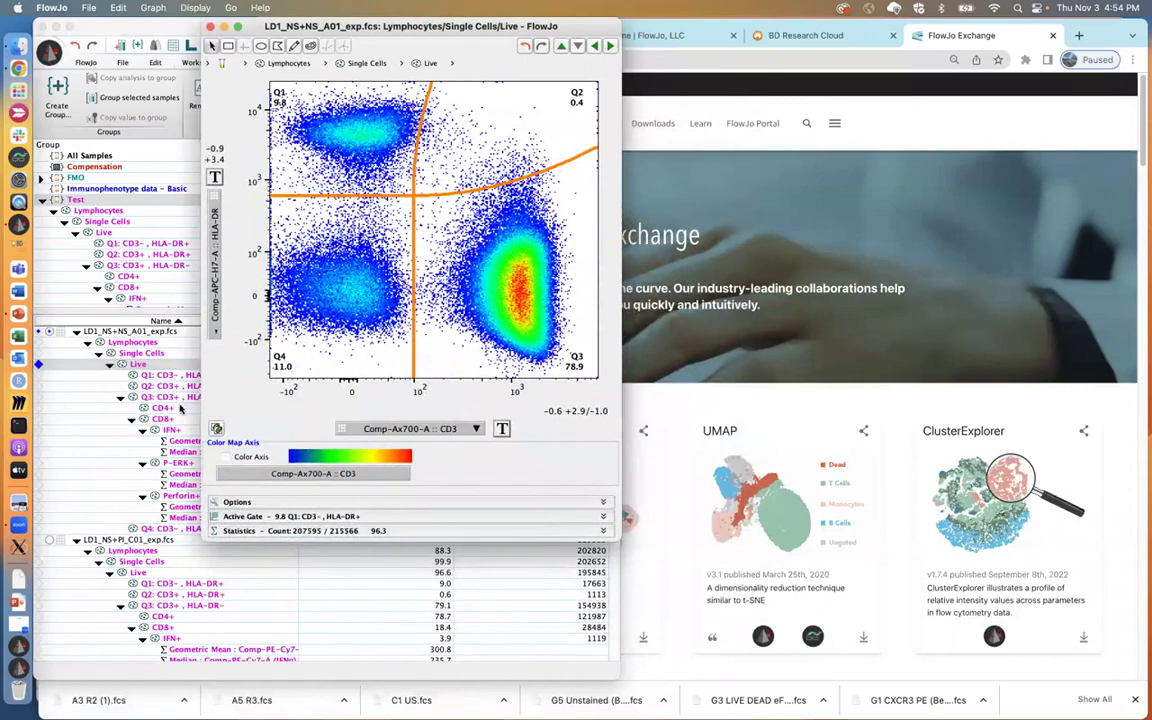
pyautogui.doubleClick(155, 419)
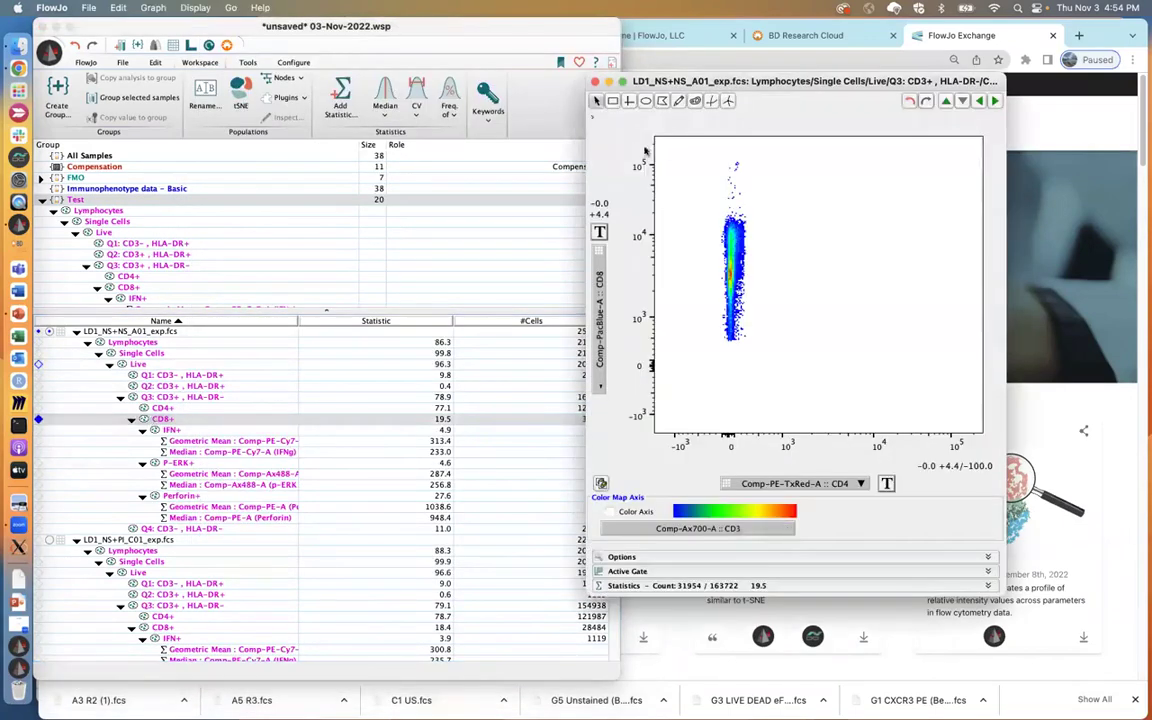
pyautogui.moveTo(797, 150); pyautogui.dragTo(799, 79)
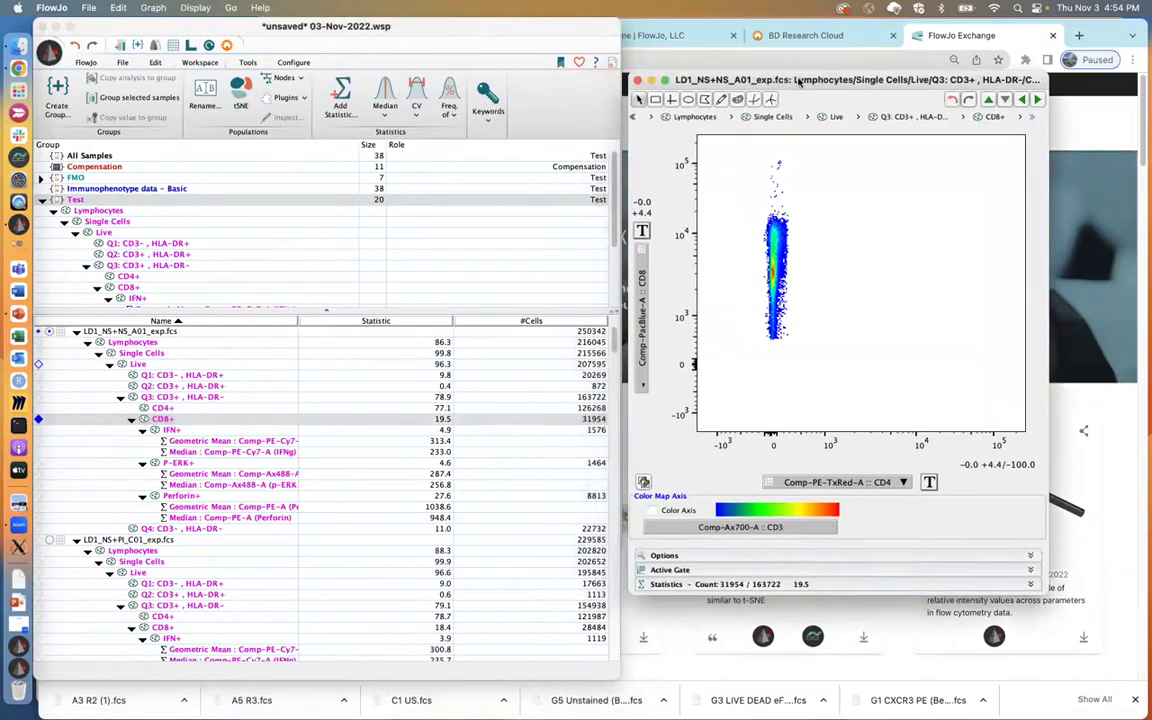
pyautogui.click(857, 480)
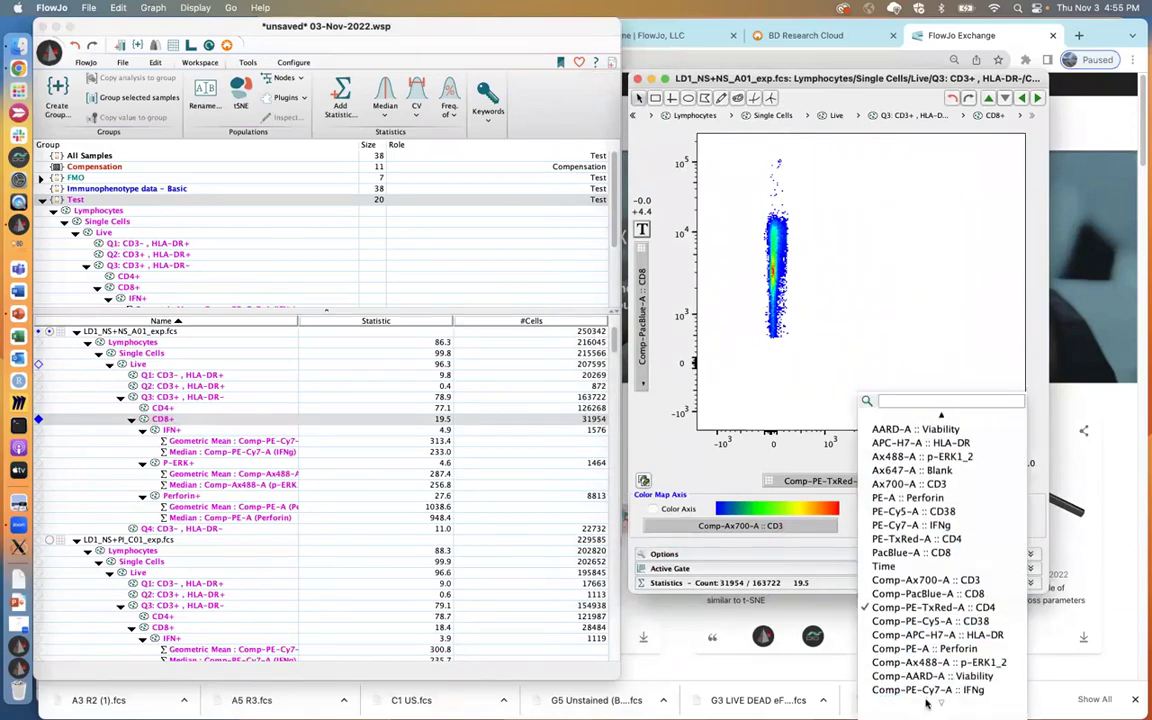
pyautogui.click(905, 690)
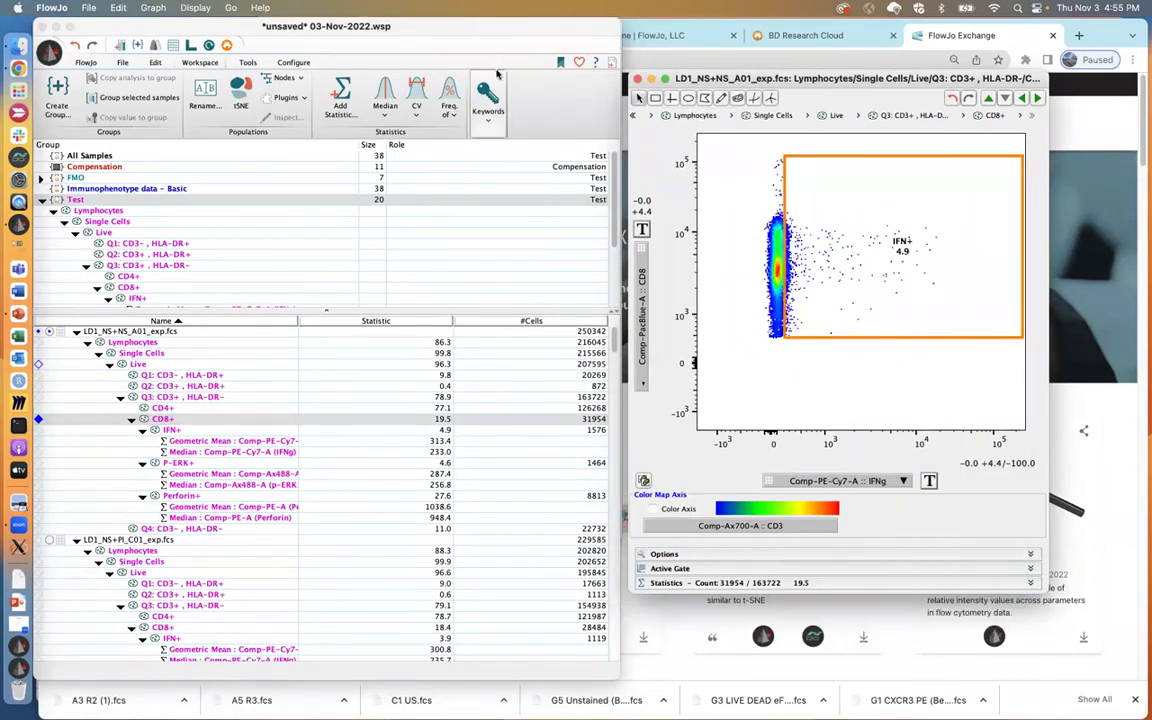
# - Arrange the Live and CD8+ graph windows side by side in front of the workspace
pyautogui.moveTo(345, 50); pyautogui.dragTo(354, 210)
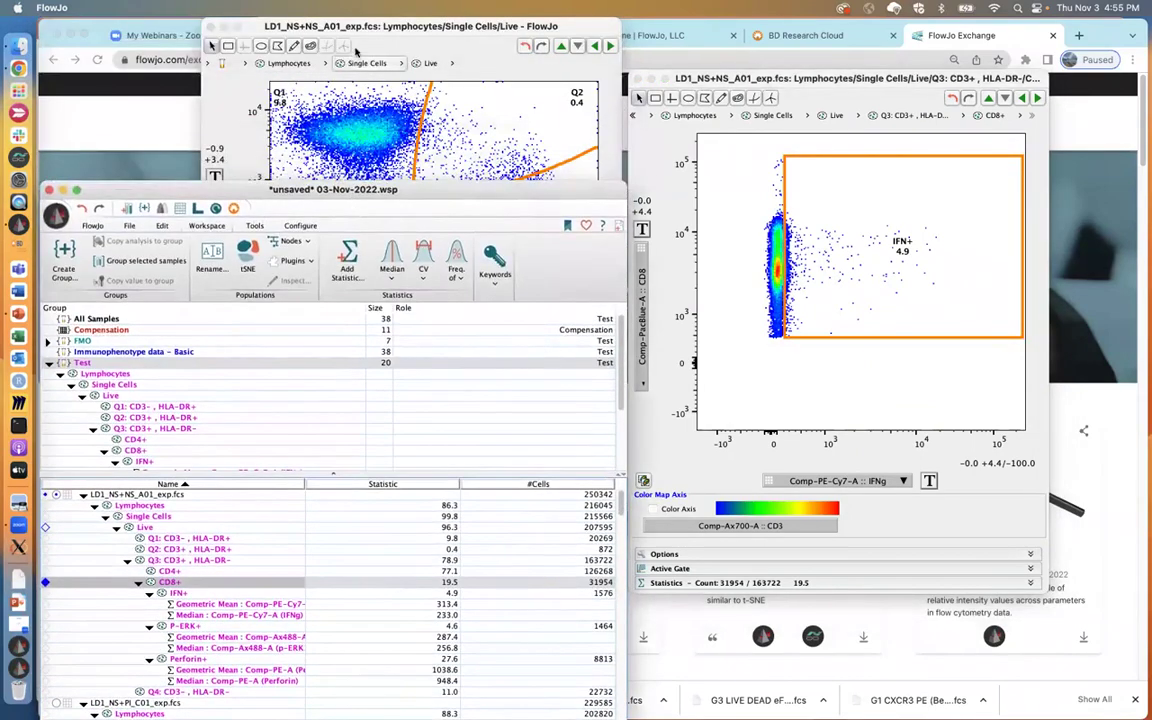
pyautogui.click(381, 38)
pyautogui.moveTo(386, 33); pyautogui.dragTo(271, 32)
pyautogui.click(727, 78)
pyautogui.moveTo(727, 78); pyautogui.dragTo(608, 39)
pyautogui.moveTo(303, 30); pyautogui.dragTo(285, 95)
pyautogui.moveTo(735, 42); pyautogui.dragTo(735, 88)
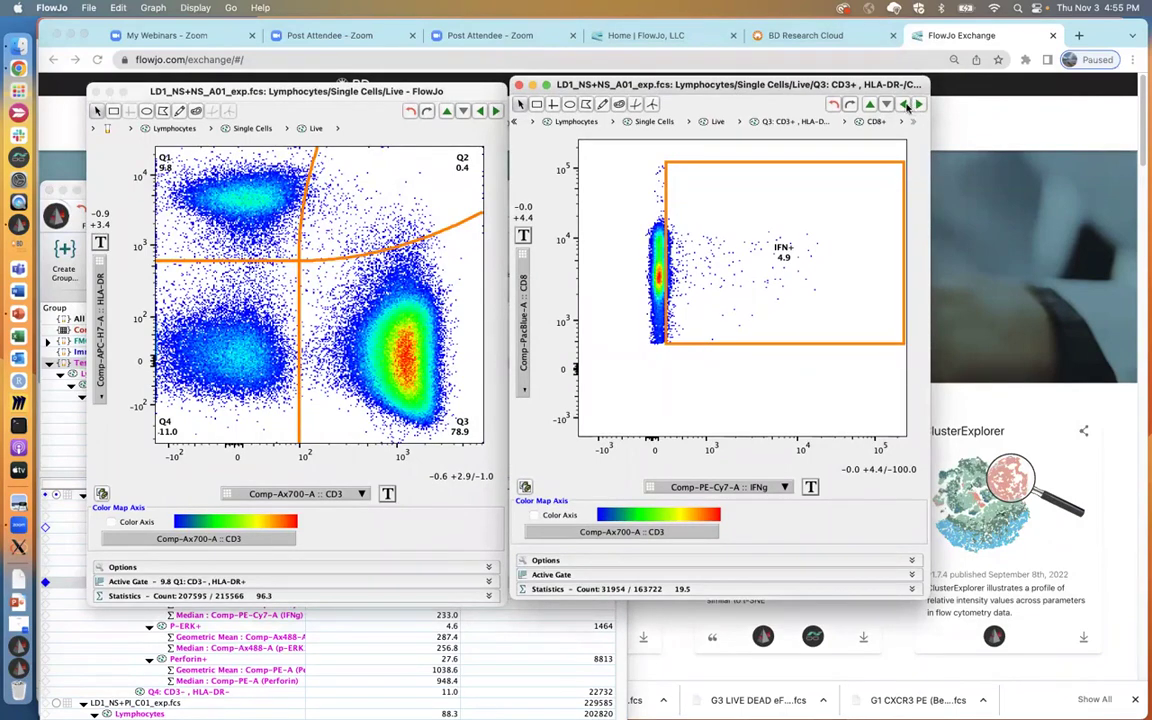
# - Step both graph windows through the Test group samples up to LD12_PI+NS_B04 to check the quadrant and IFN+ gates
pyautogui.click(918, 106)
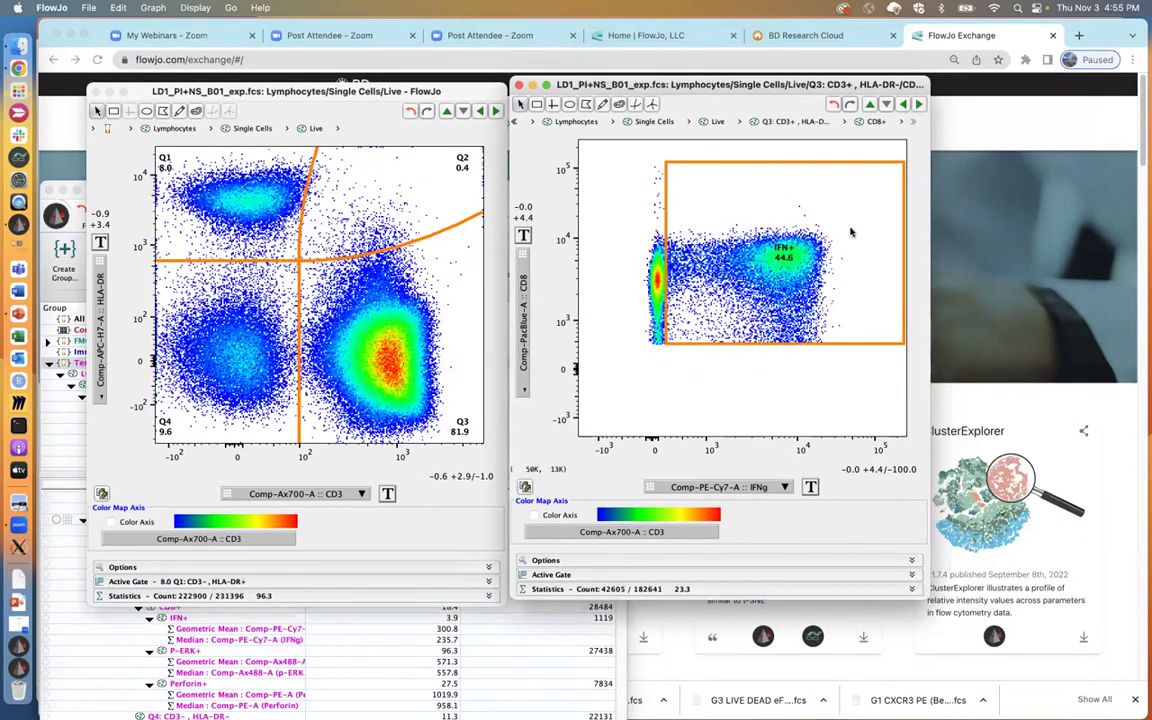
pyautogui.click(918, 106)
pyautogui.click(918, 106)
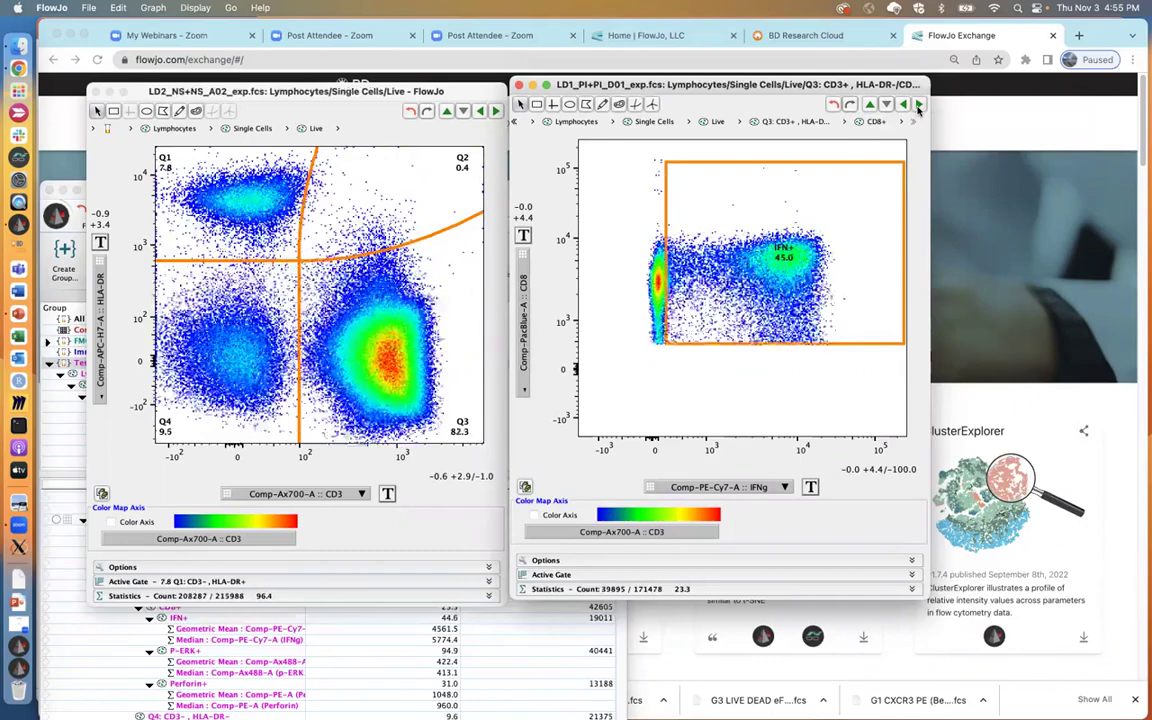
pyautogui.click(918, 106)
pyautogui.click(918, 106)
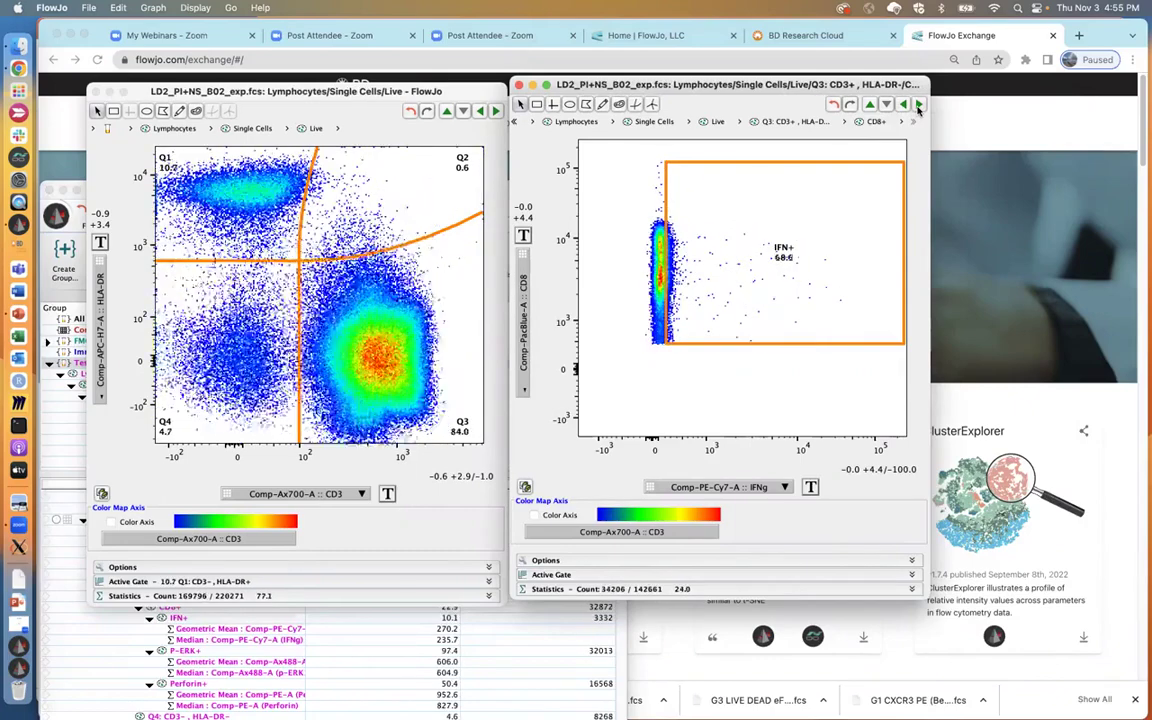
pyautogui.click(918, 106)
pyautogui.click(918, 106)
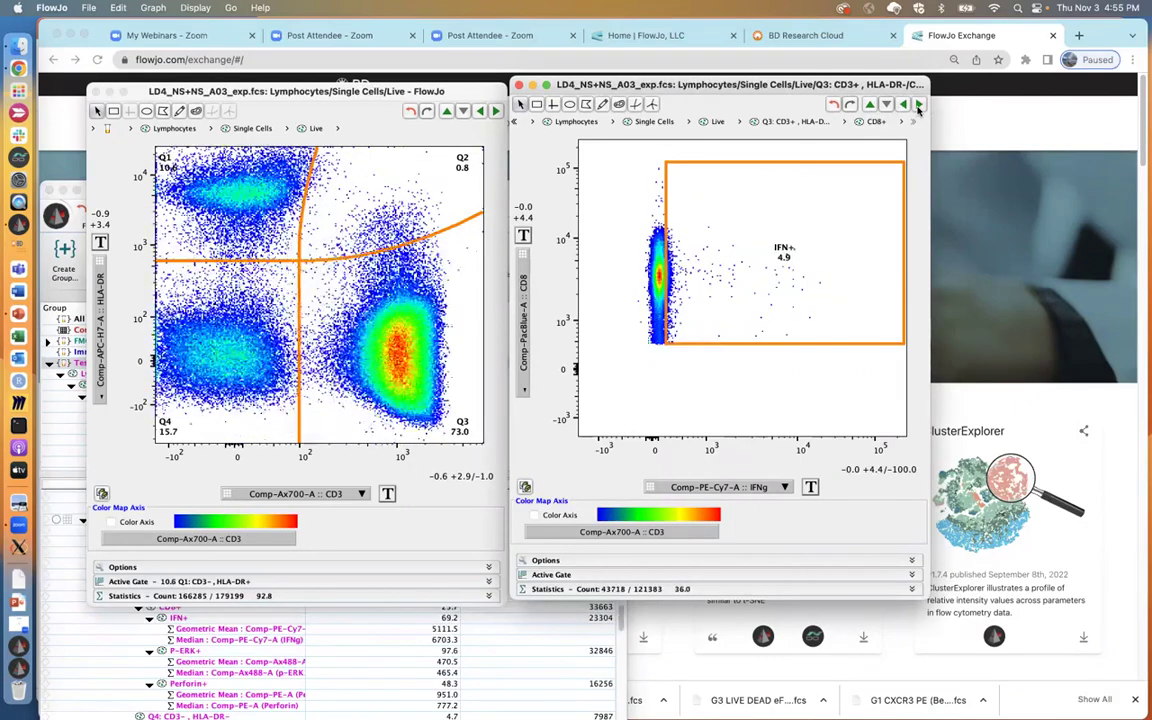
pyautogui.click(918, 106)
pyautogui.click(918, 106)
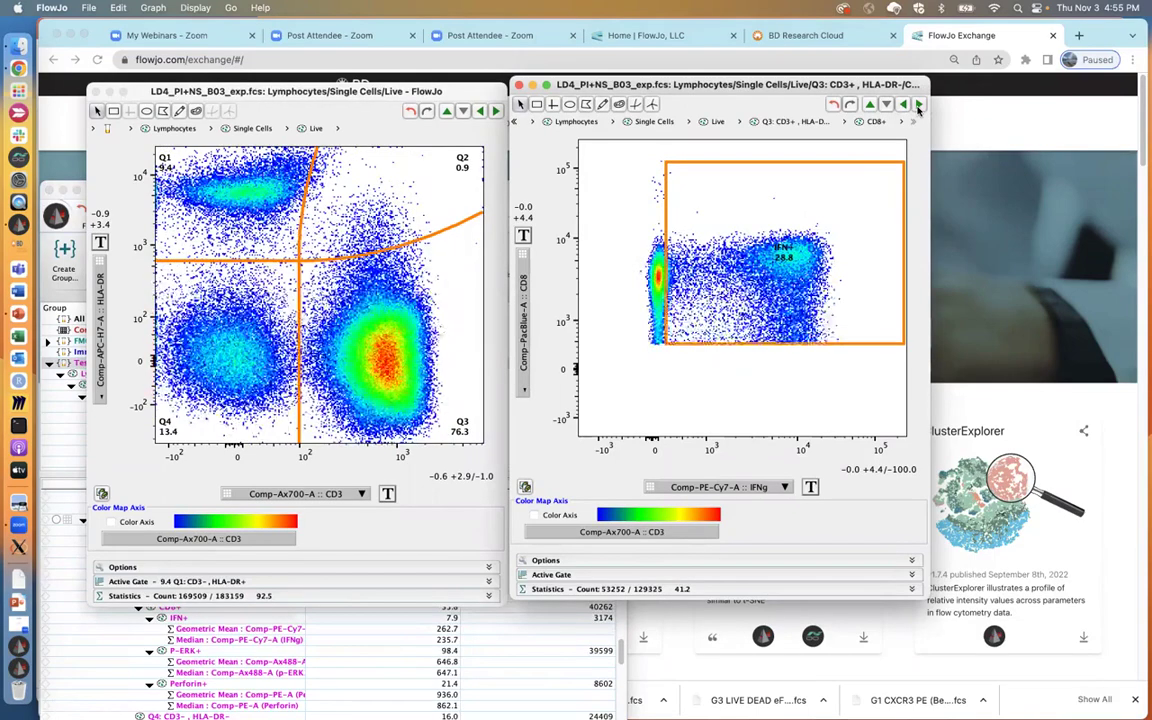
pyautogui.click(918, 106)
pyautogui.click(918, 106)
pyautogui.click(918, 106)
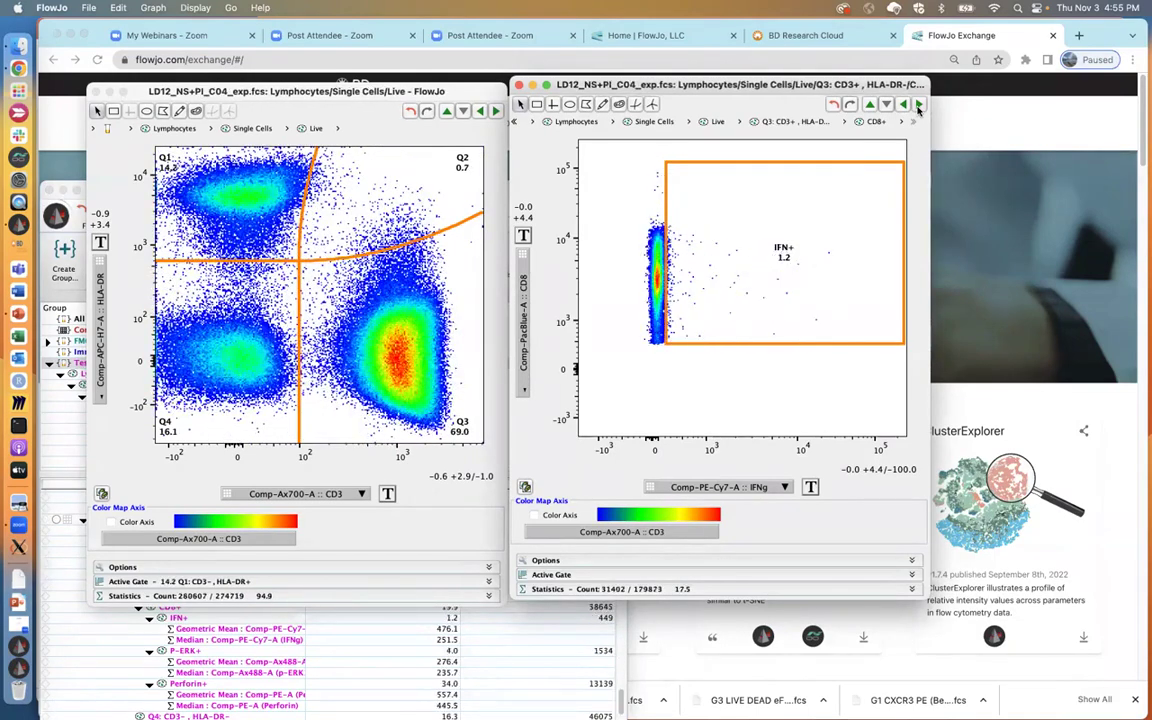
pyautogui.click(918, 106)
pyautogui.click(918, 106)
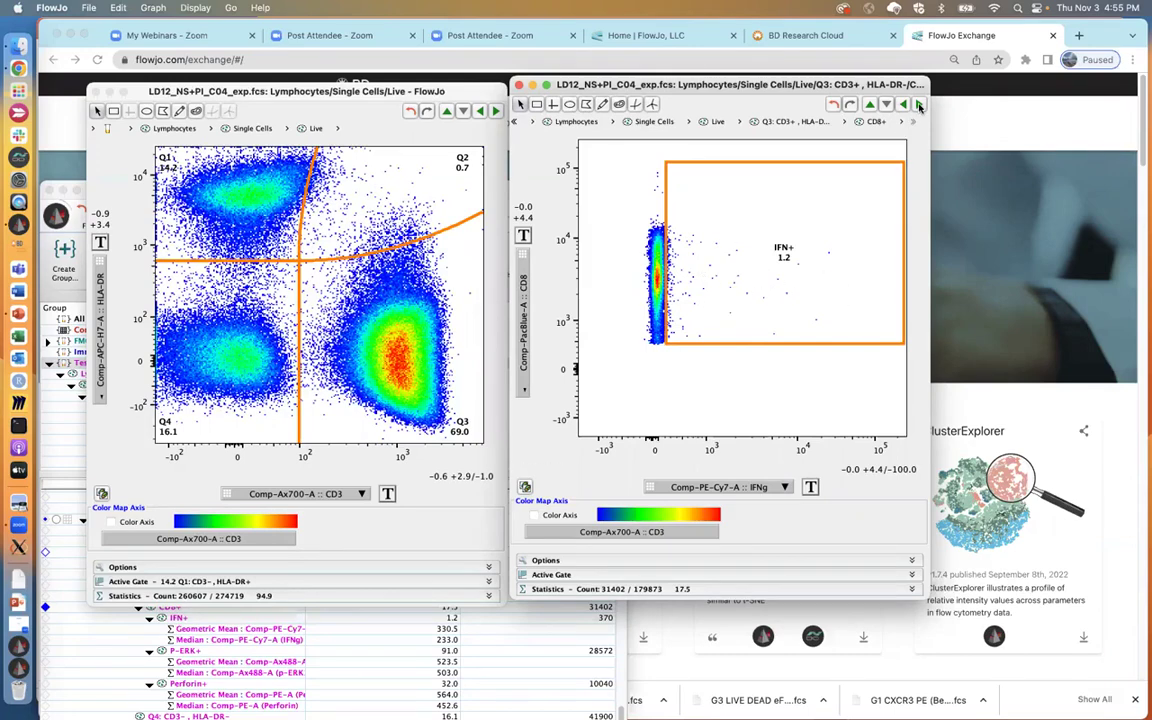
pyautogui.click(919, 106)
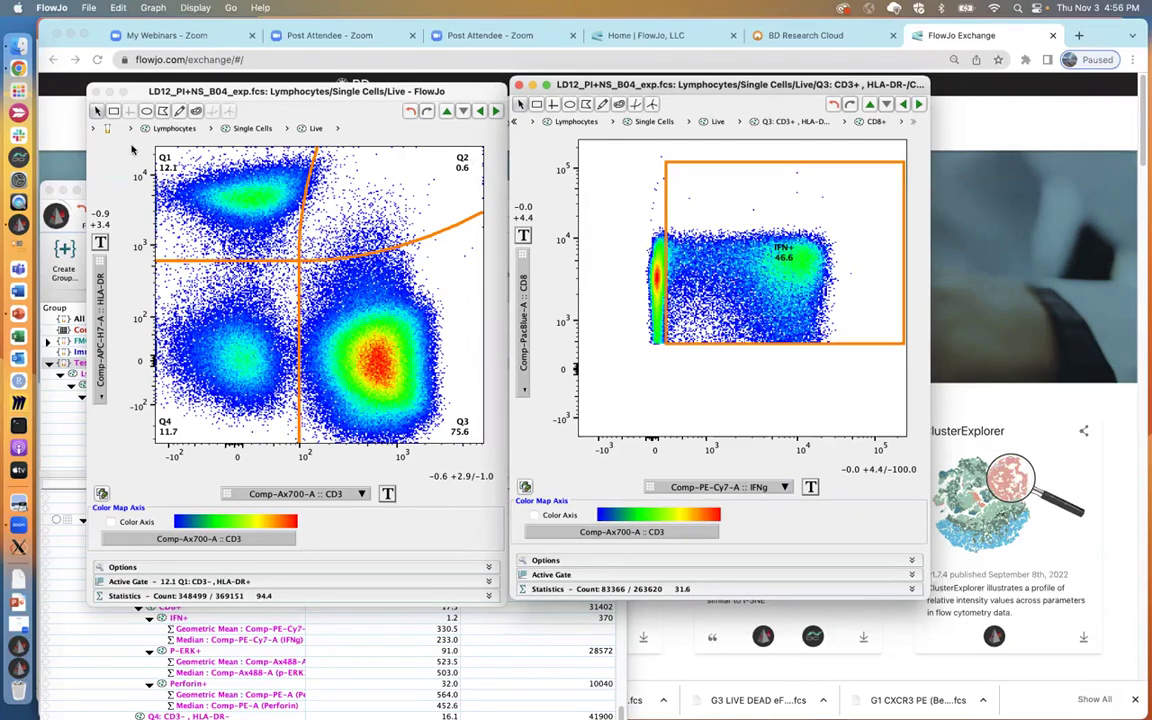
# - Close the Live and CD8+ graph windows and move the workspace window up to the top of the screen
pyautogui.click(95, 92)
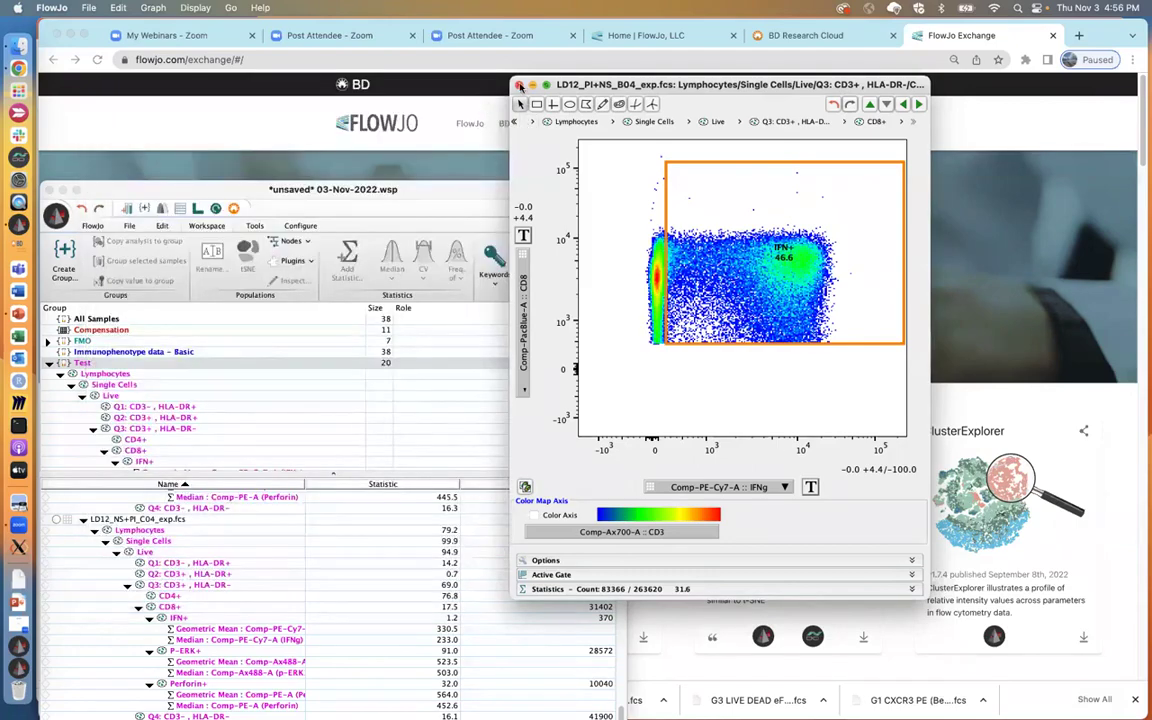
pyautogui.click(519, 86)
pyautogui.moveTo(341, 176); pyautogui.dragTo(366, 24)
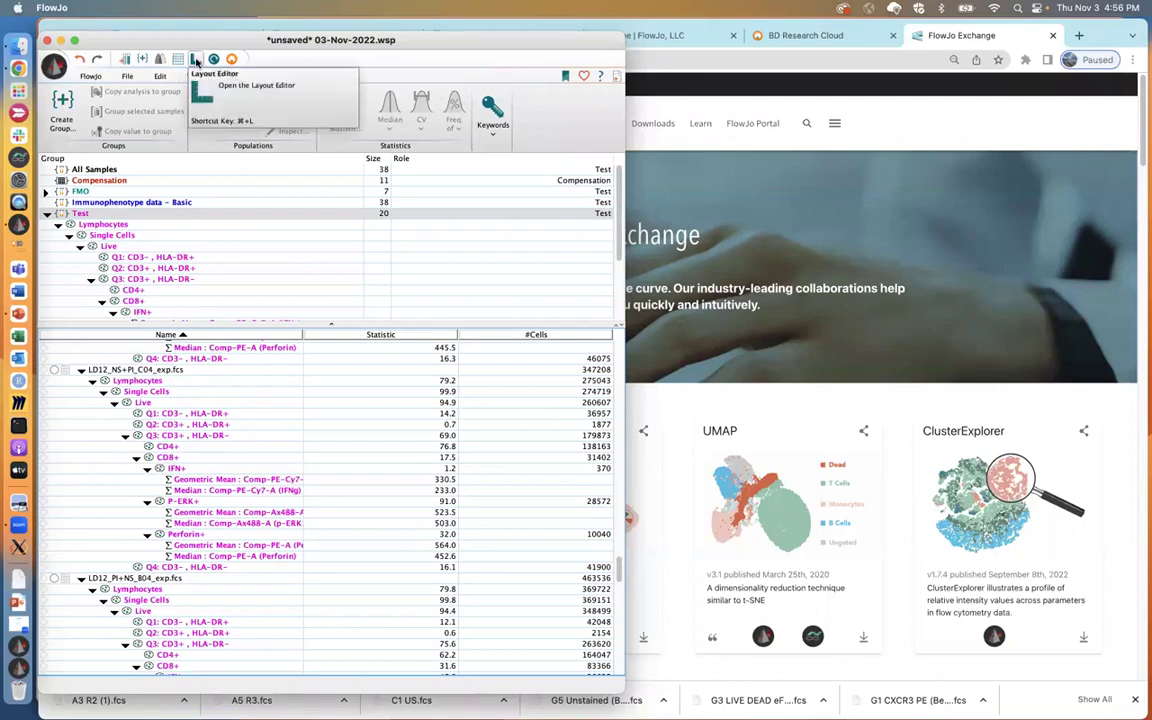
# - Open the Layout Editor beside the workspace and enlarge its window to fill the remaining screen space
pyautogui.click(197, 60)
pyautogui.moveTo(241, 31); pyautogui.dragTo(607, 68)
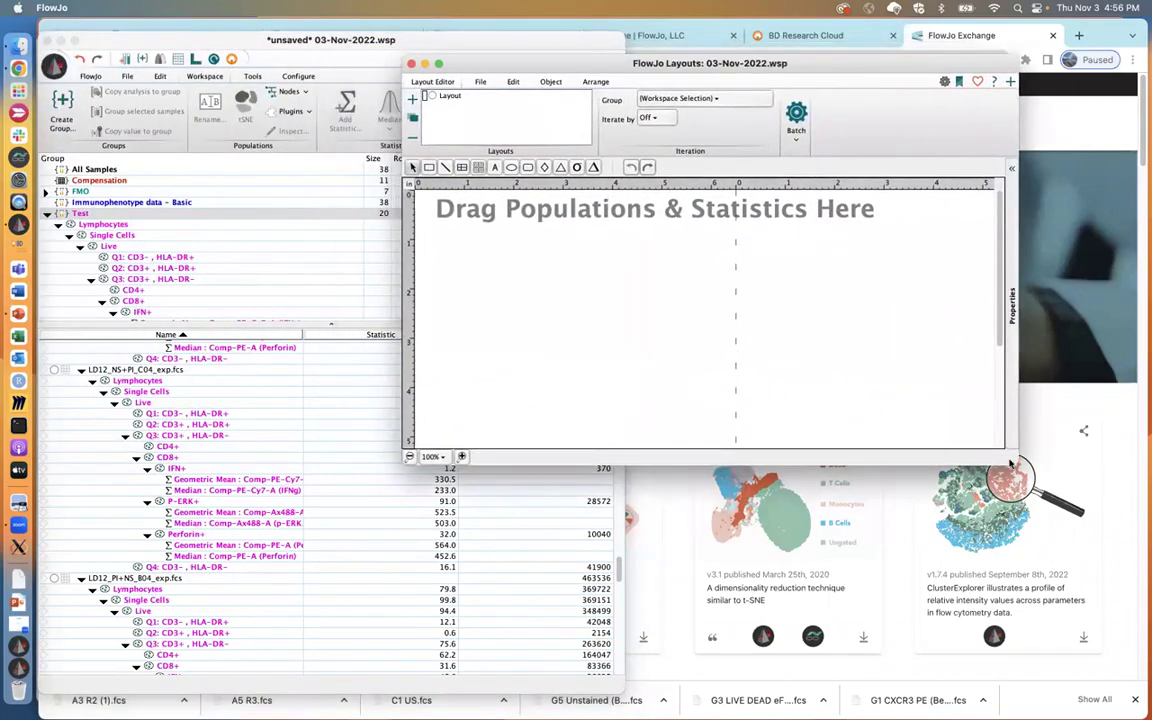
pyautogui.moveTo(1016, 461); pyautogui.dragTo(1141, 702)
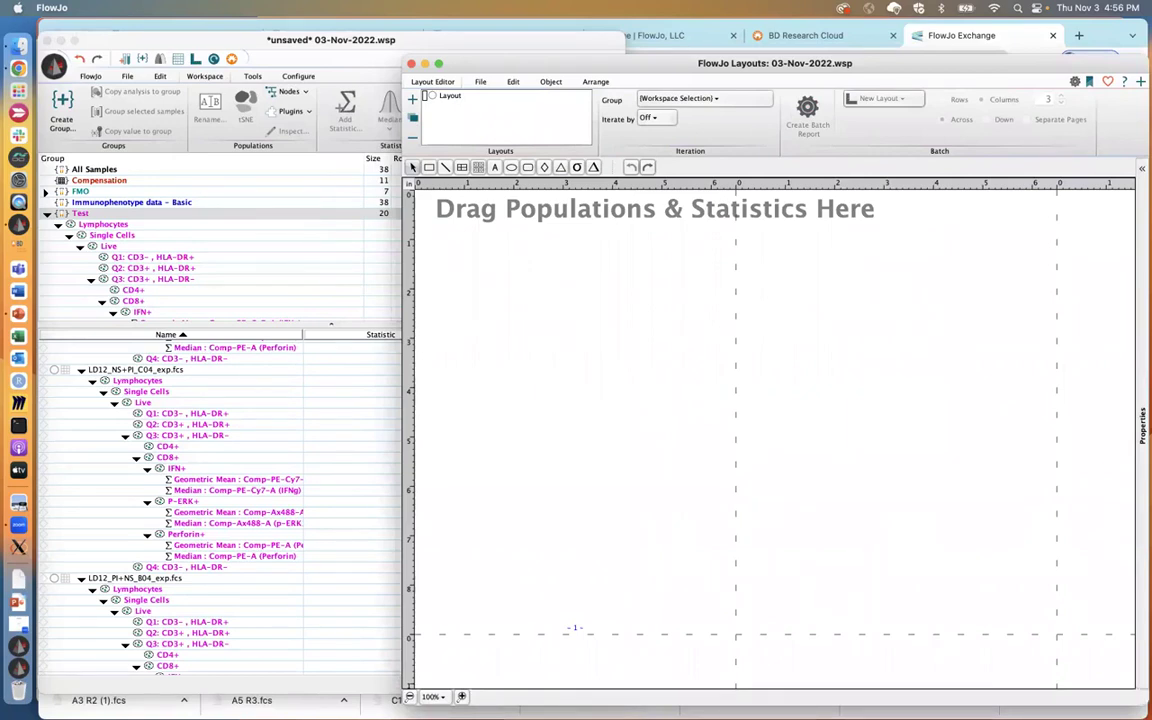
# - Add LD1_NS+NS_A01's IFN+ population with its geometric mean and median statistics to the layout
pyautogui.click(253, 436)
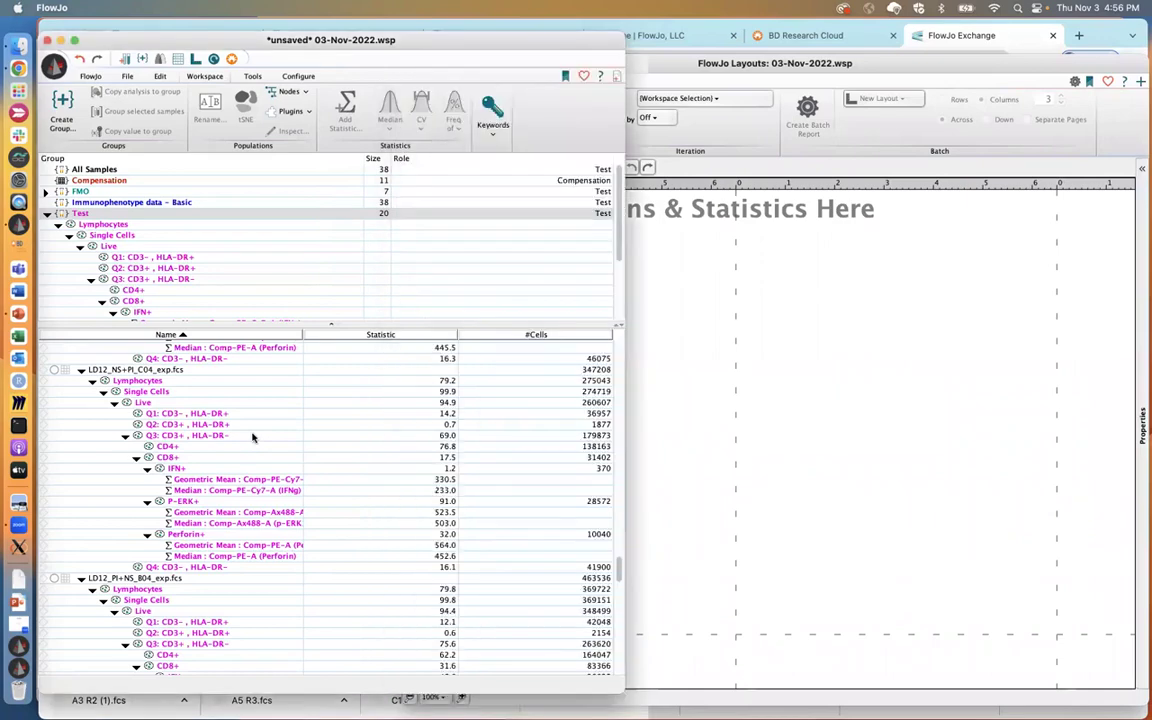
pyautogui.scroll(-10, 253, 436)
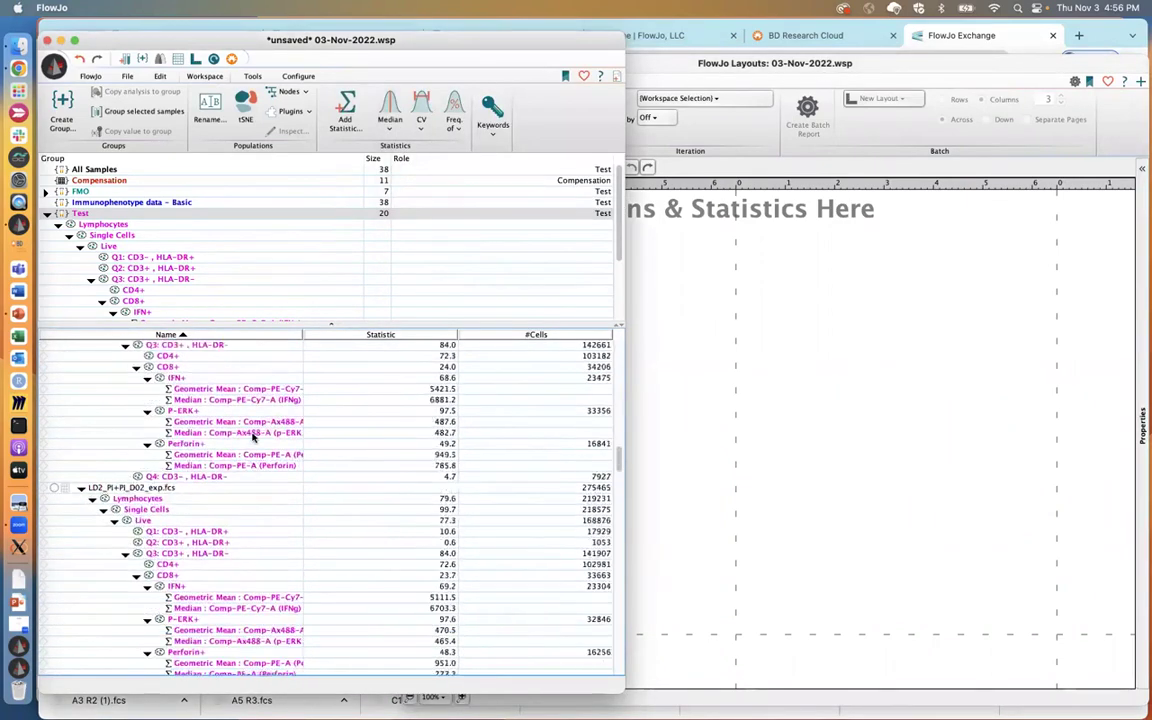
pyautogui.scroll(10, 253, 436)
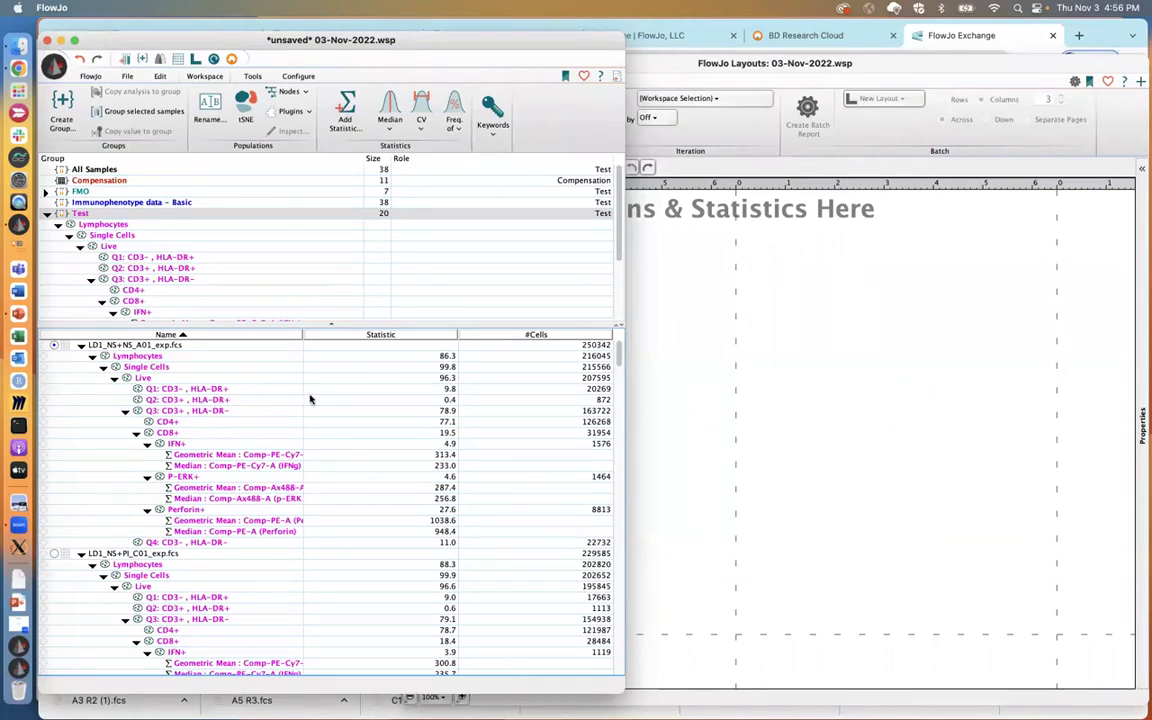
pyautogui.click(176, 445)
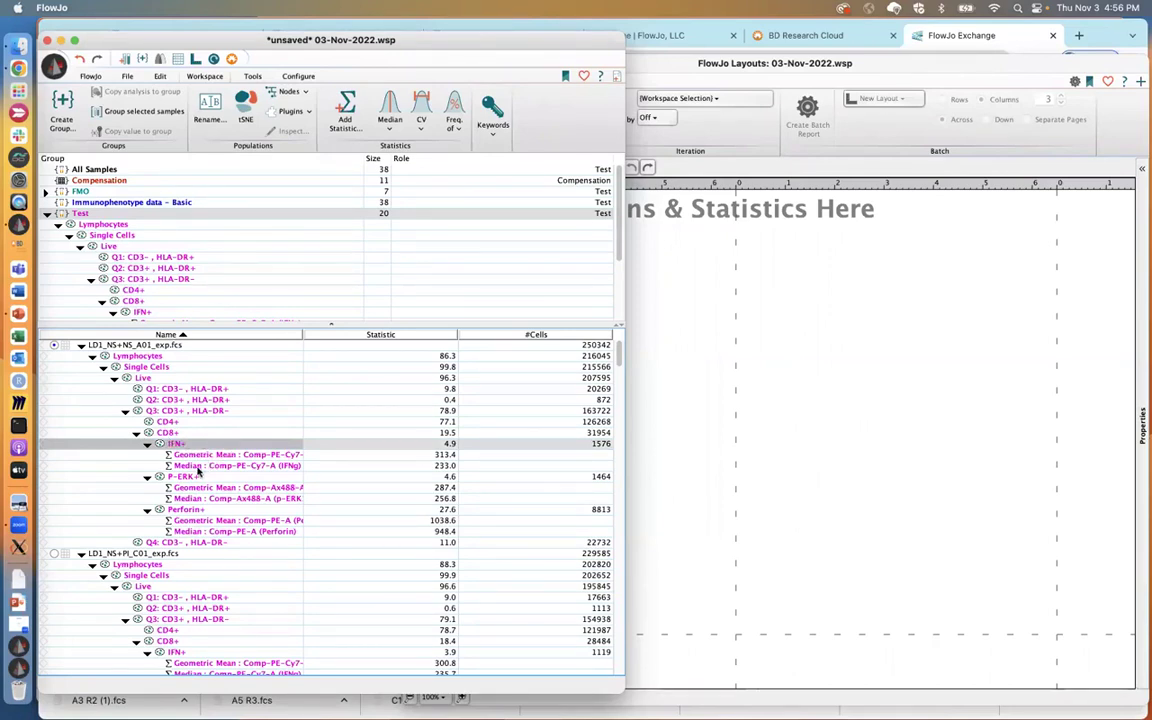
pyautogui.keyDown('shift'); pyautogui.click(197, 466); pyautogui.keyUp('shift')
pyautogui.moveTo(165, 450); pyautogui.dragTo(758, 370)
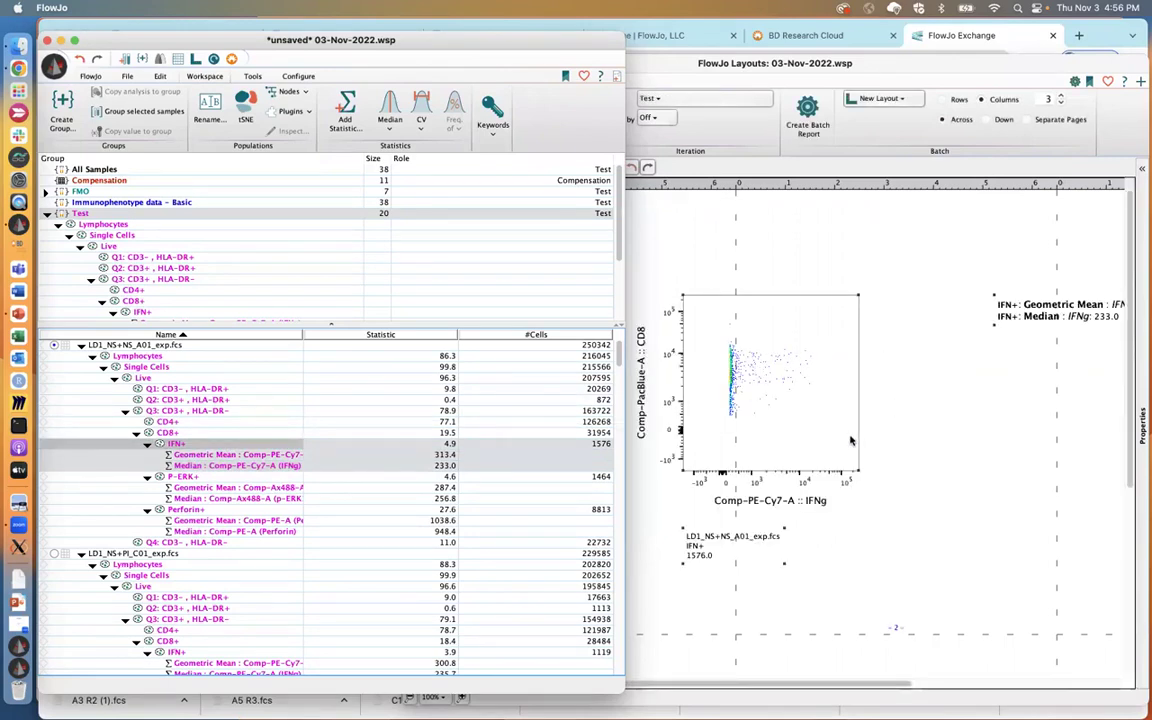
# - Delete the IFN+ statistics text from the layout and move the IFN+ plot into the upper part of the first page
pyautogui.click(882, 402)
pyautogui.moveTo(677, 342); pyautogui.dragTo(574, 335)
pyautogui.moveTo(1047, 301); pyautogui.dragTo(884, 324)
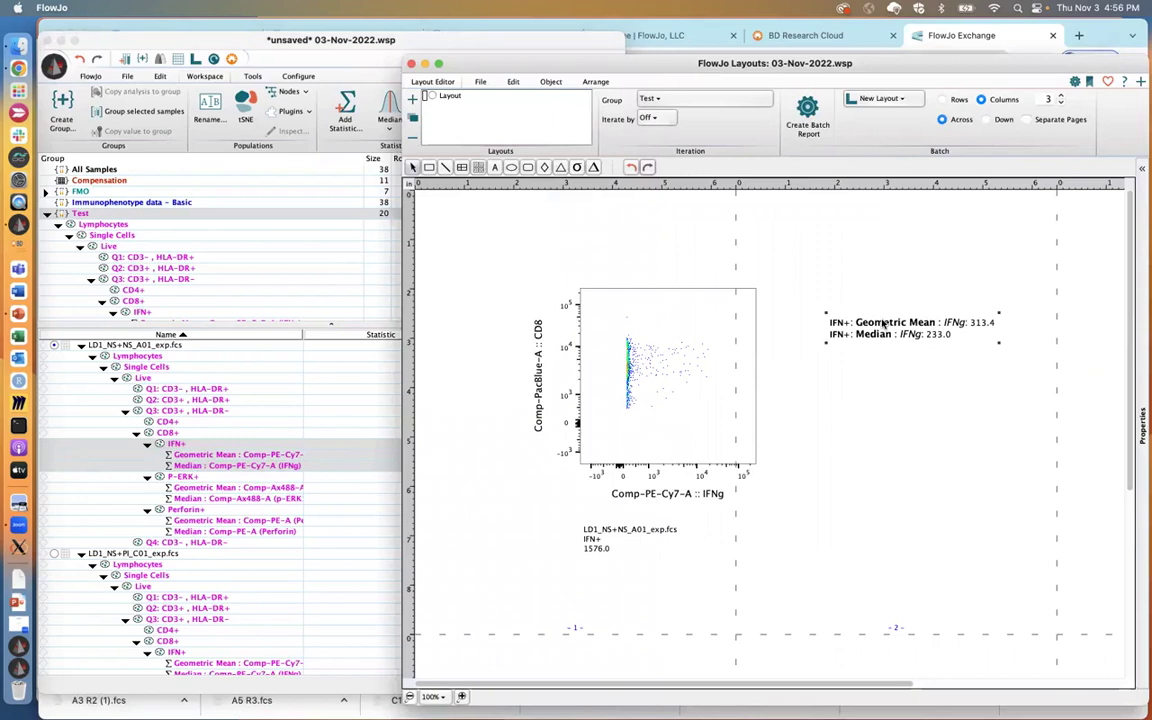
pyautogui.press('Delete')
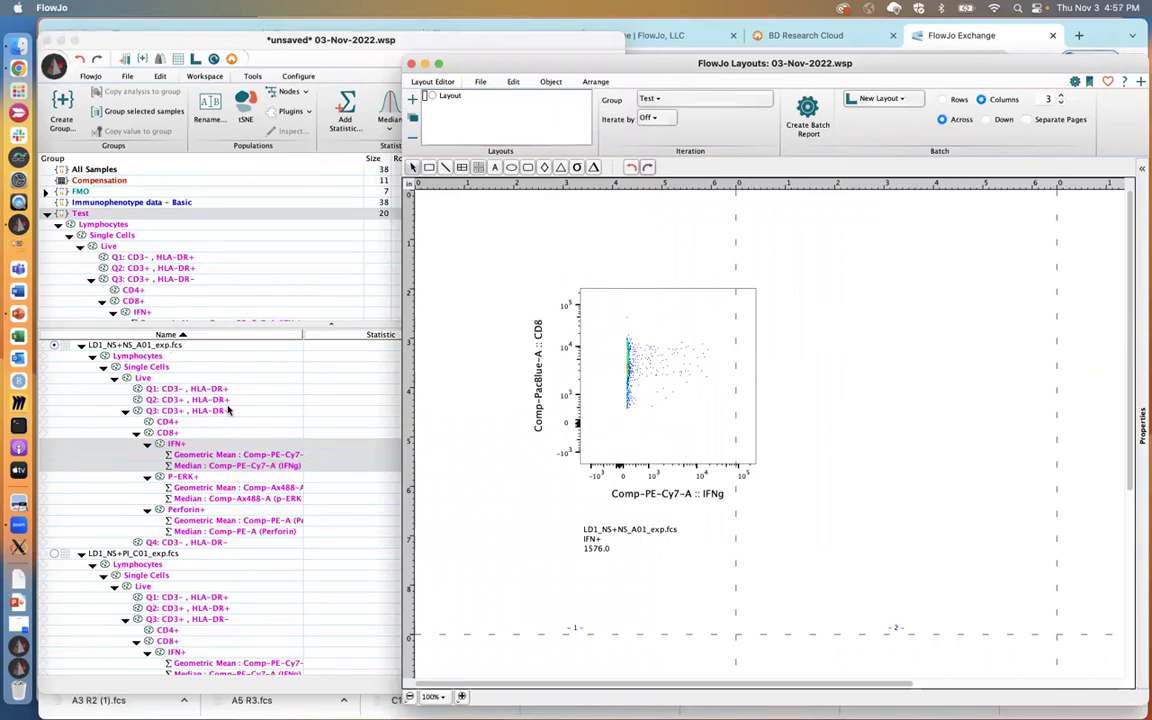
pyautogui.click(172, 487)
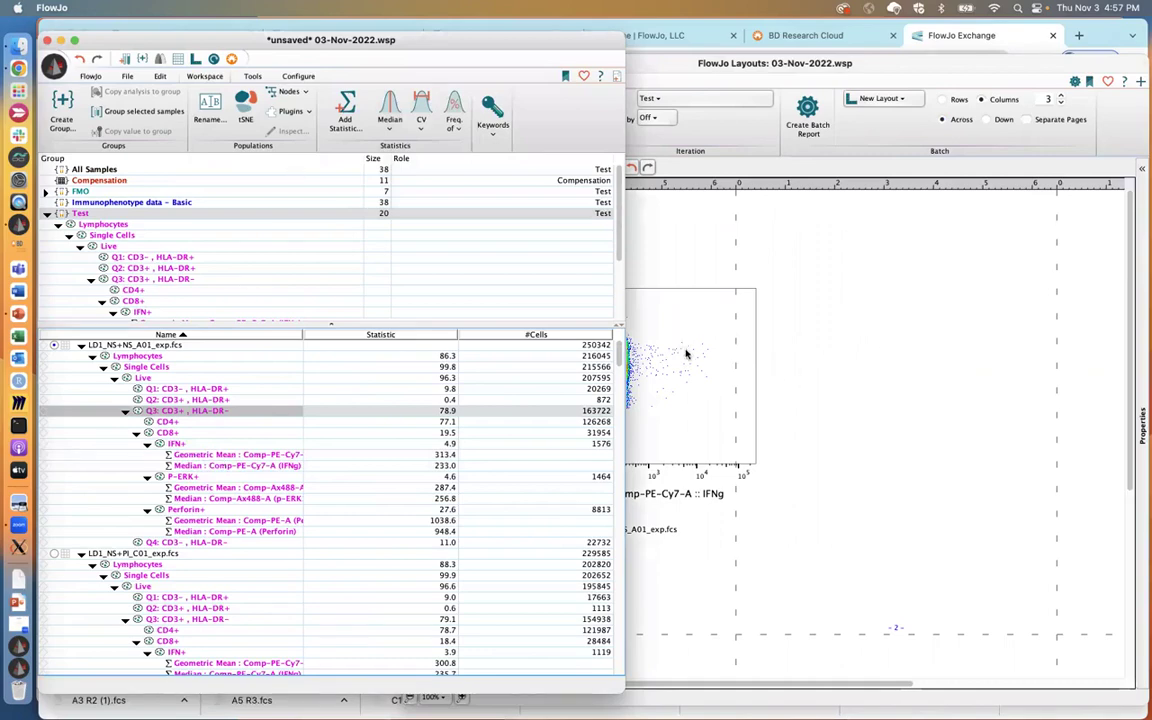
pyautogui.moveTo(614, 314); pyautogui.dragTo(519, 267)
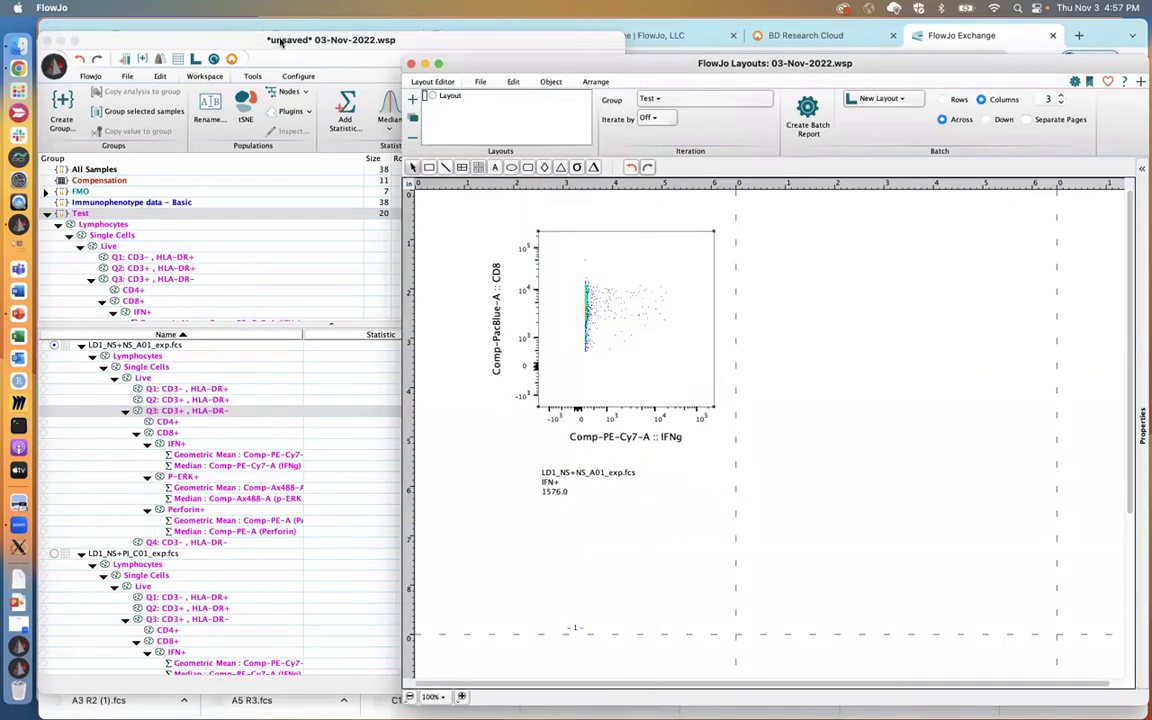
# - Hide the statistics rows in the workspace so only the gated populations are listed
pyautogui.click(254, 40)
pyautogui.click(297, 77)
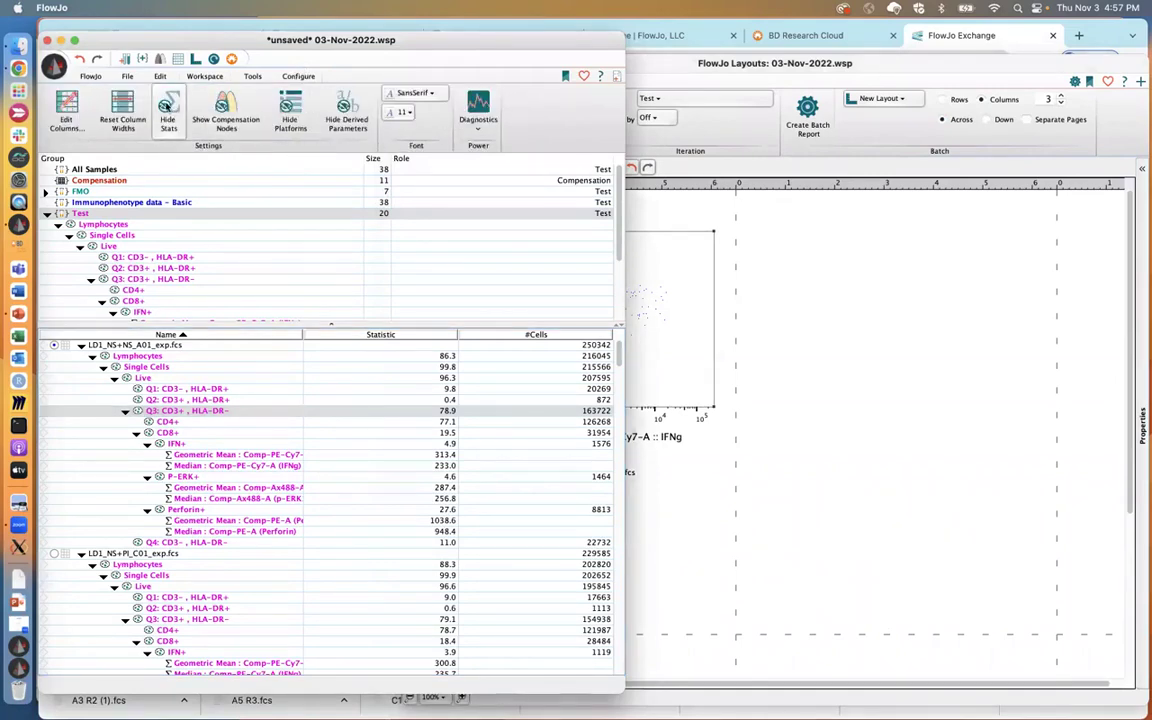
pyautogui.click(168, 108)
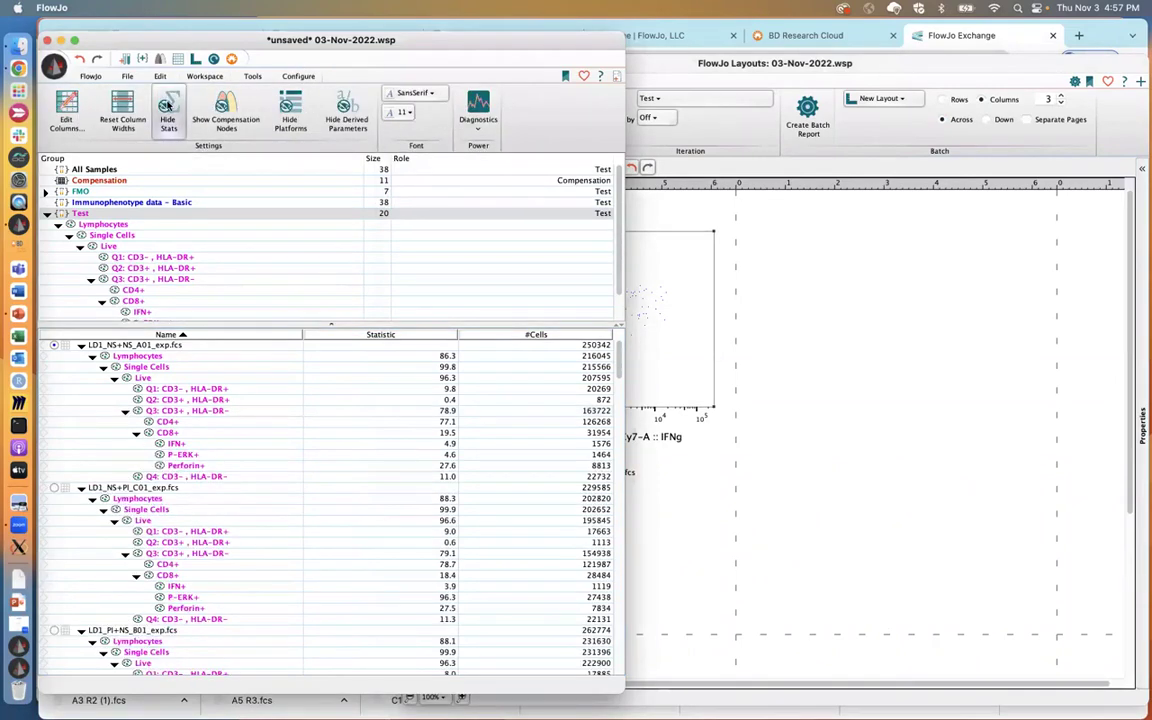
pyautogui.click(168, 106)
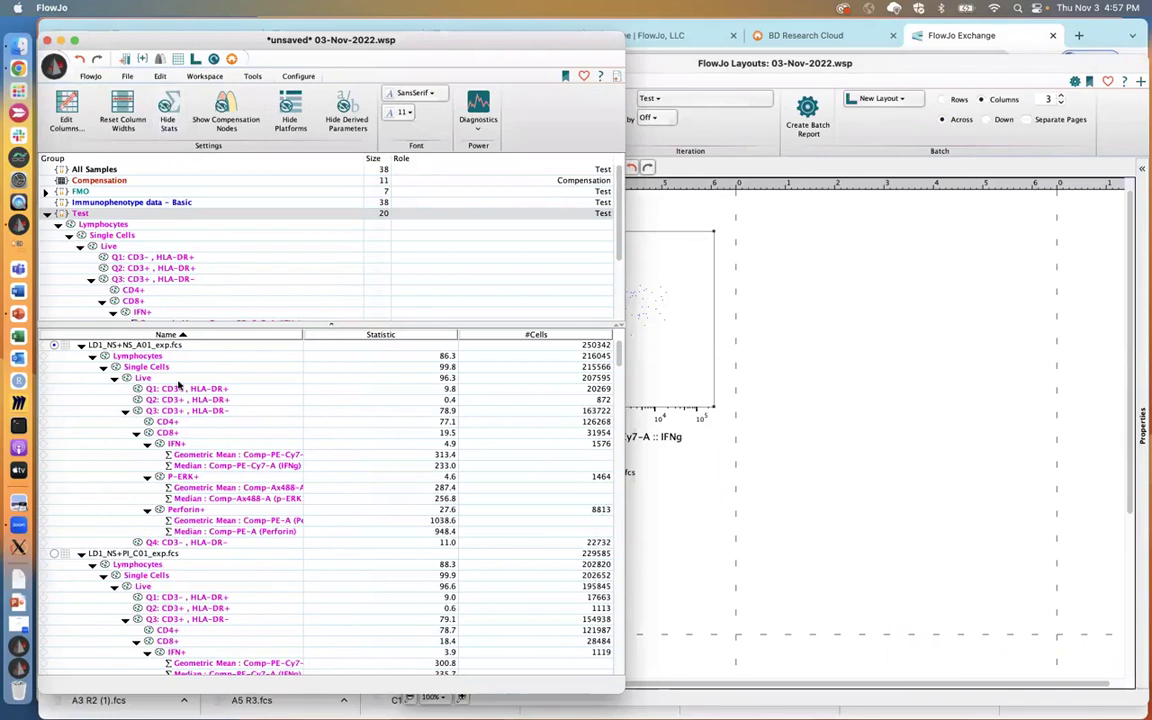
pyautogui.click(168, 104)
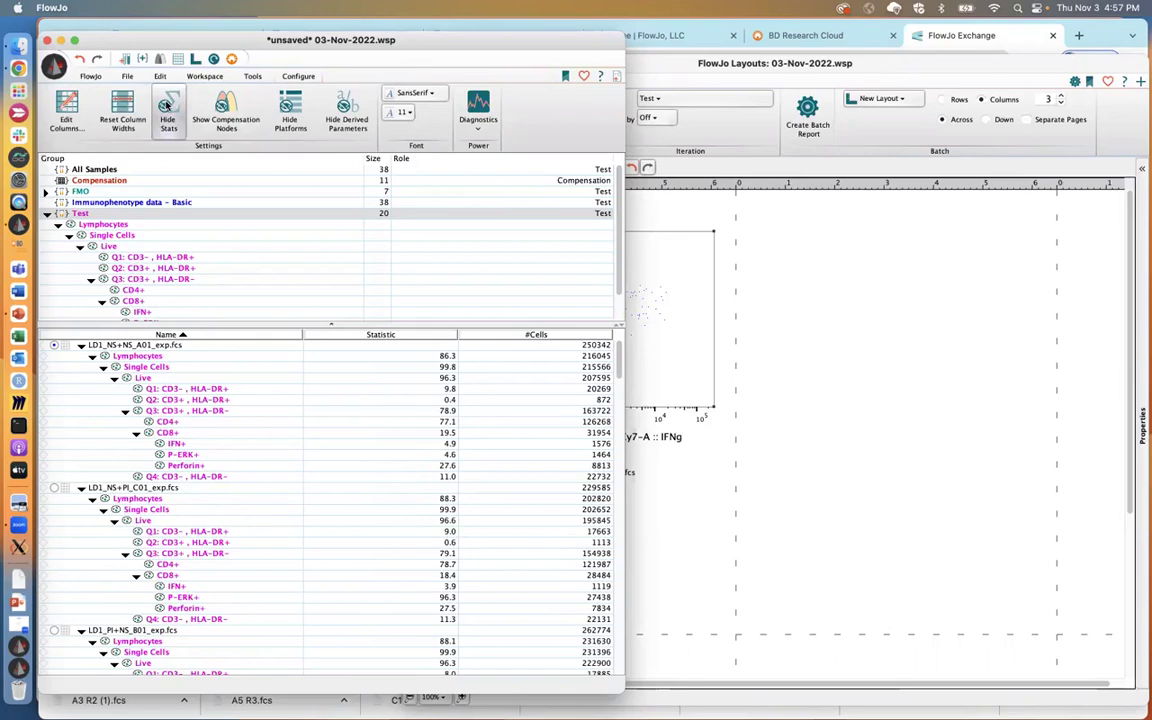
pyautogui.click(166, 105)
pyautogui.click(166, 105)
pyautogui.click(166, 105)
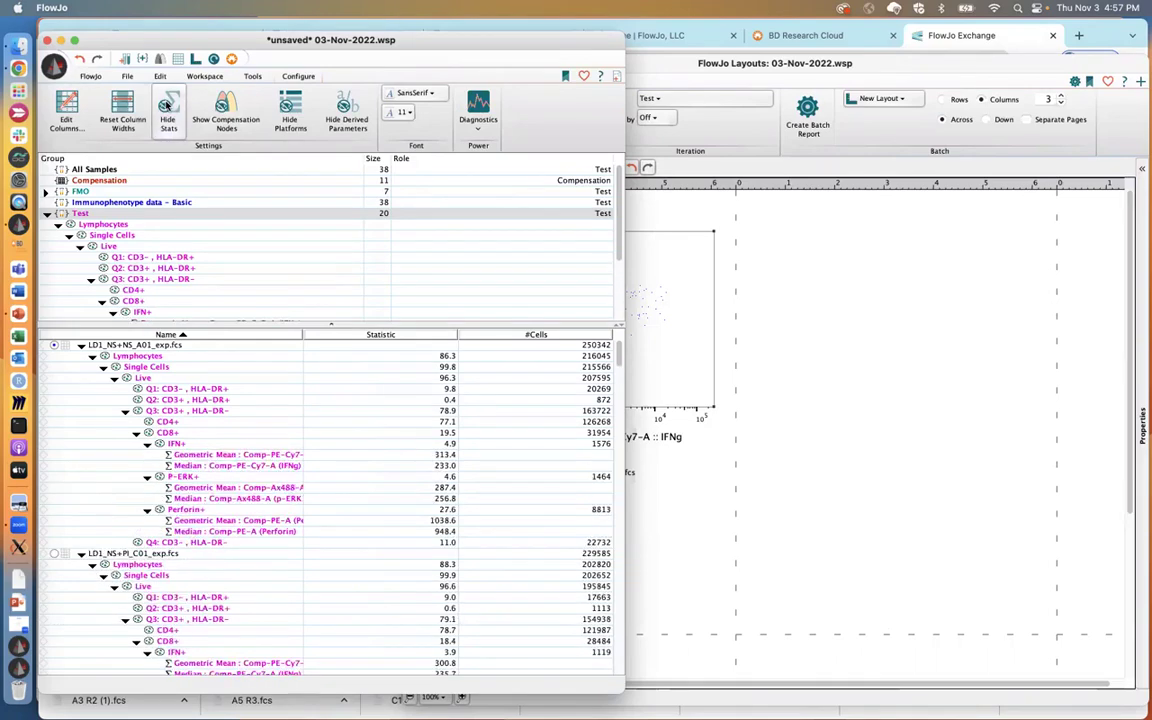
pyautogui.click(166, 105)
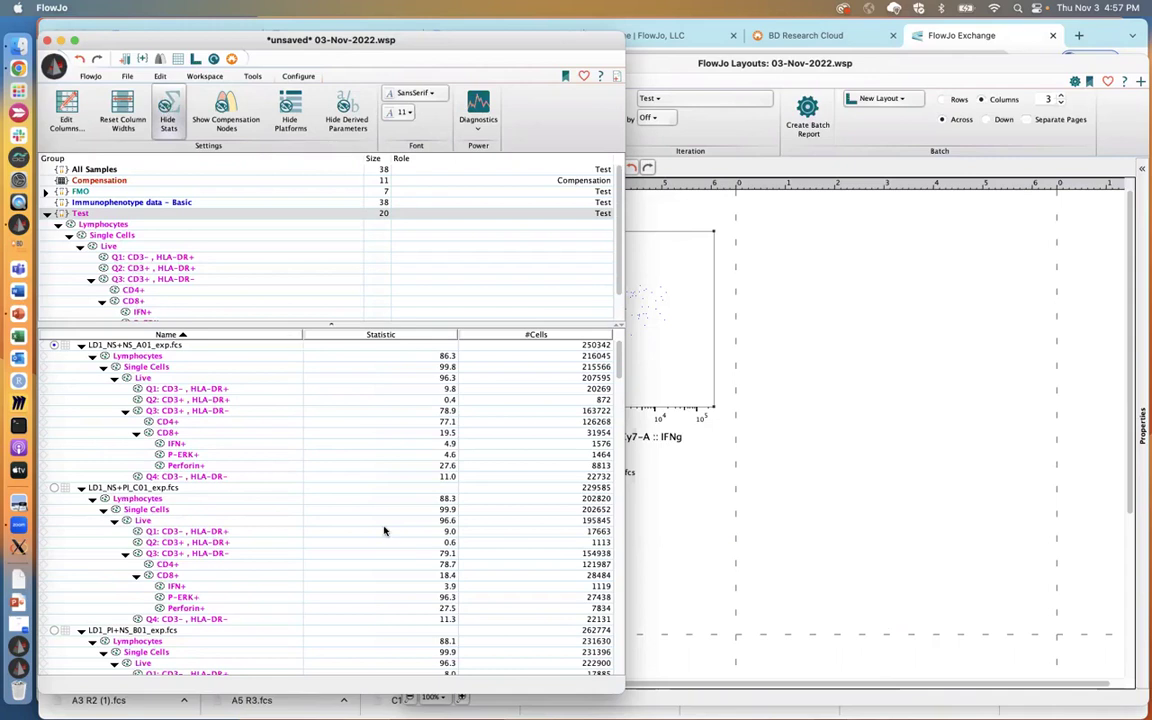
# - Add LD1_NS+NS_A01's P-ERK+ and Perforin+ populations to the layout beside the IFN+ plot, and shift the IFN+ plot away from them
pyautogui.click(180, 456)
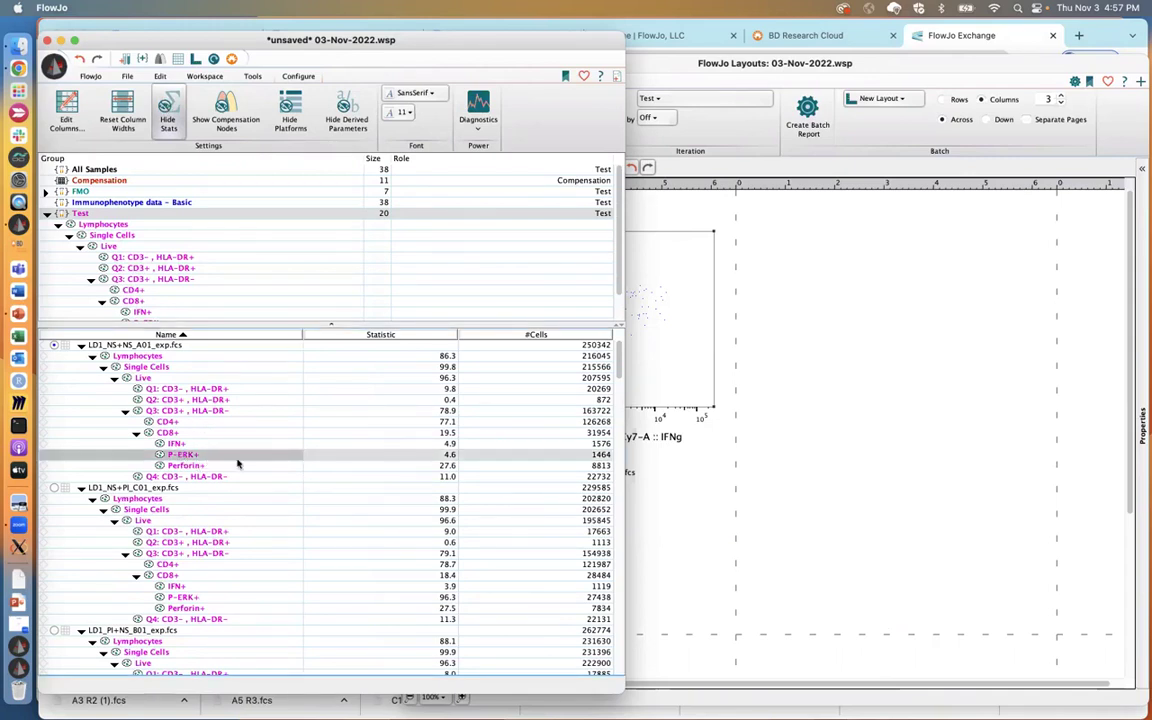
pyautogui.click(178, 463)
pyautogui.moveTo(160, 456); pyautogui.dragTo(890, 395)
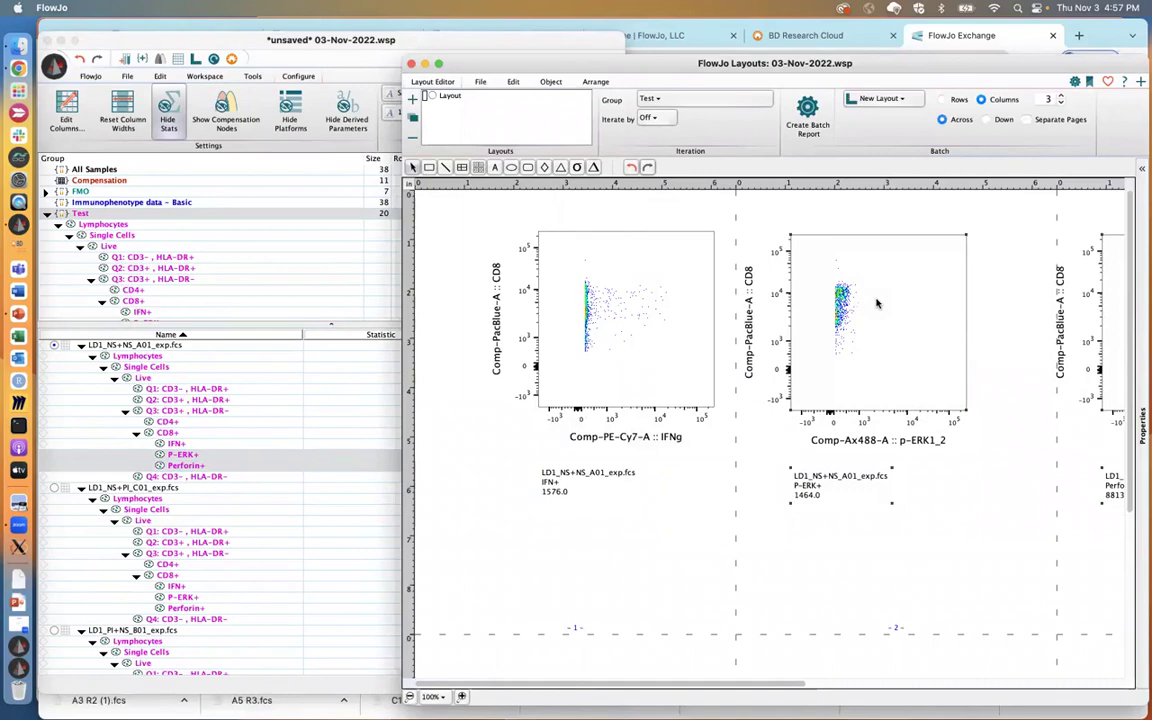
pyautogui.moveTo(643, 337); pyautogui.dragTo(590, 345)
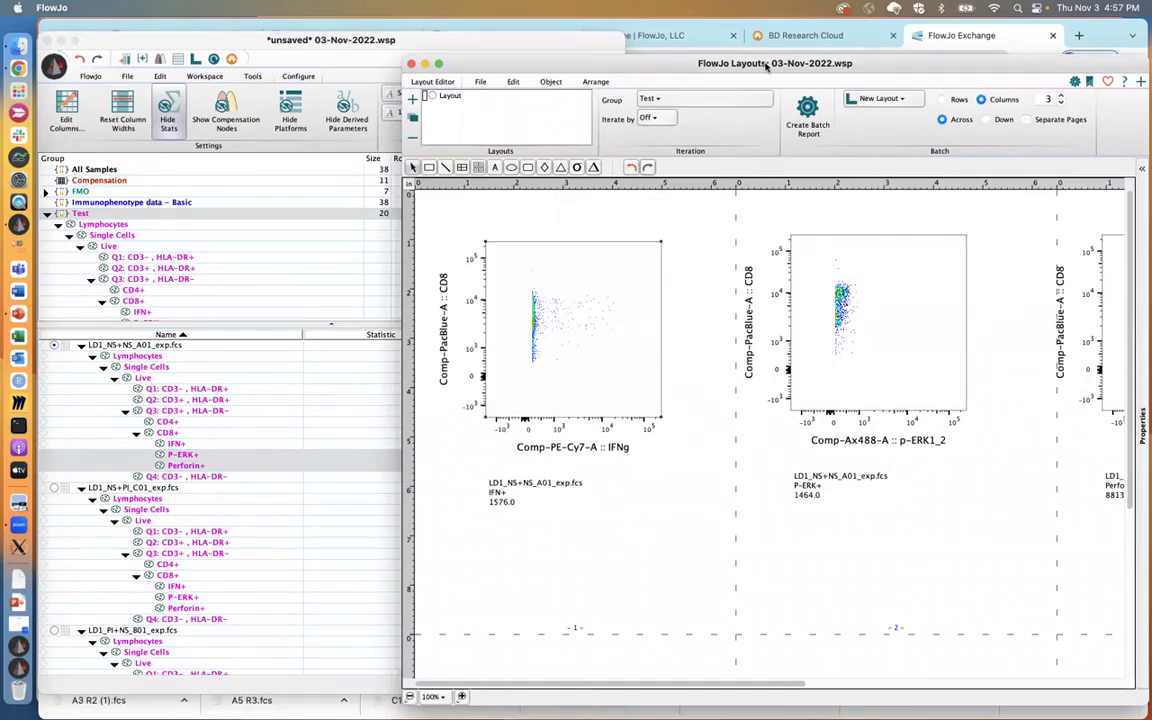
# - Widen the layout window to show all three plots, and move the IFN+ and Perforin+ plots lower than the P-ERK+ plot
pyautogui.moveTo(766, 66); pyautogui.dragTo(575, 65)
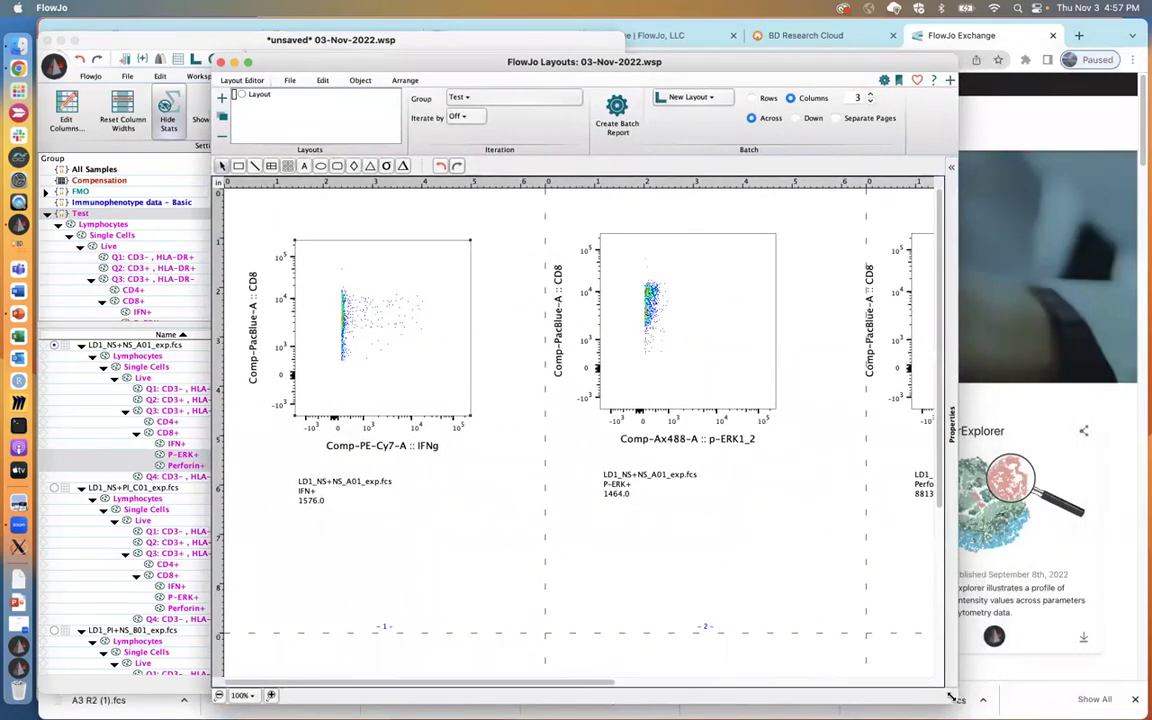
pyautogui.moveTo(951, 697); pyautogui.dragTo(1143, 713)
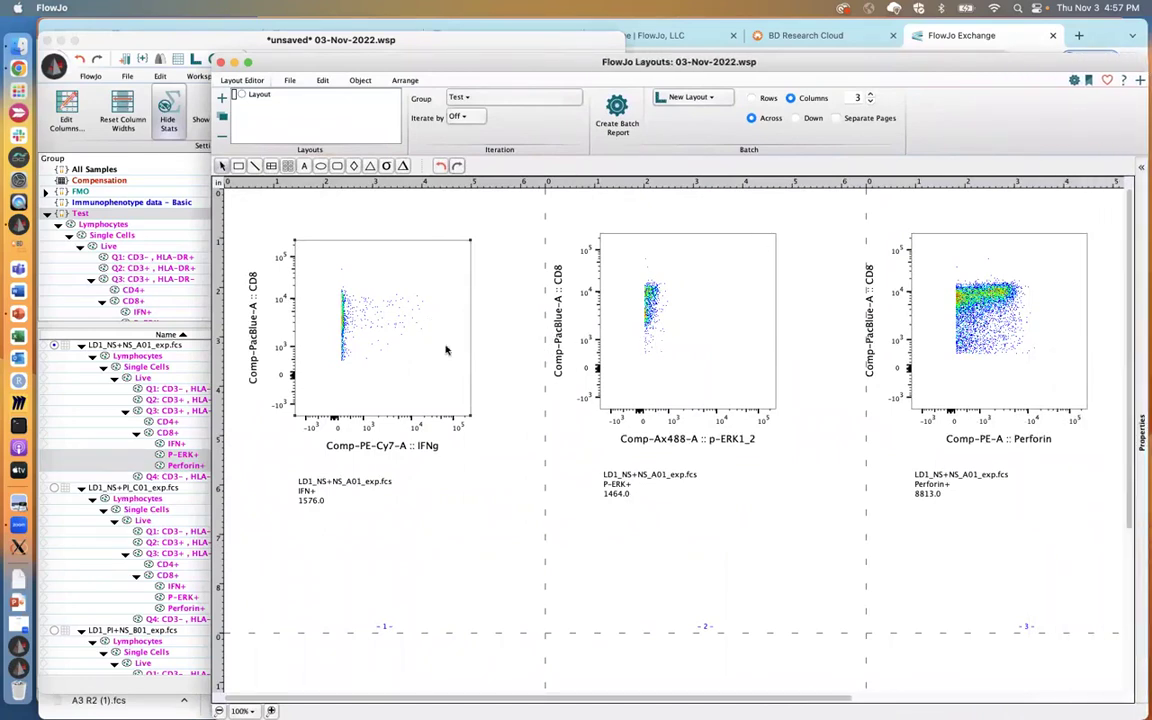
pyautogui.moveTo(428, 347); pyautogui.dragTo(452, 395)
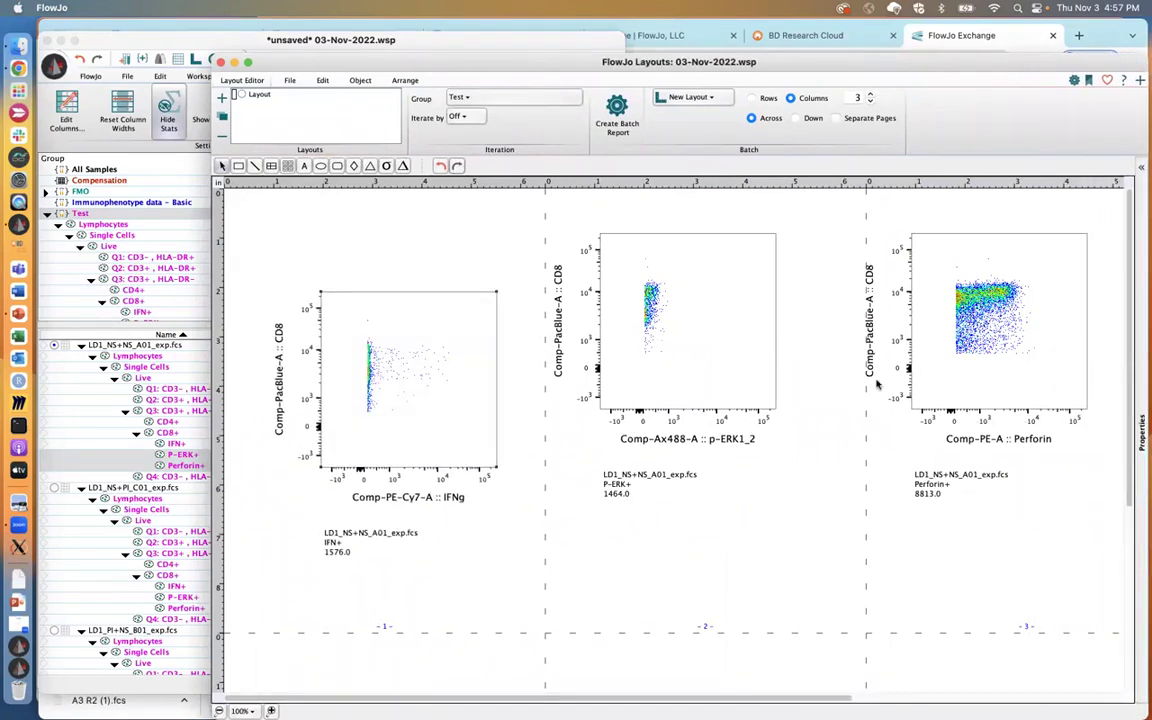
pyautogui.moveTo(857, 343); pyautogui.dragTo(978, 400)
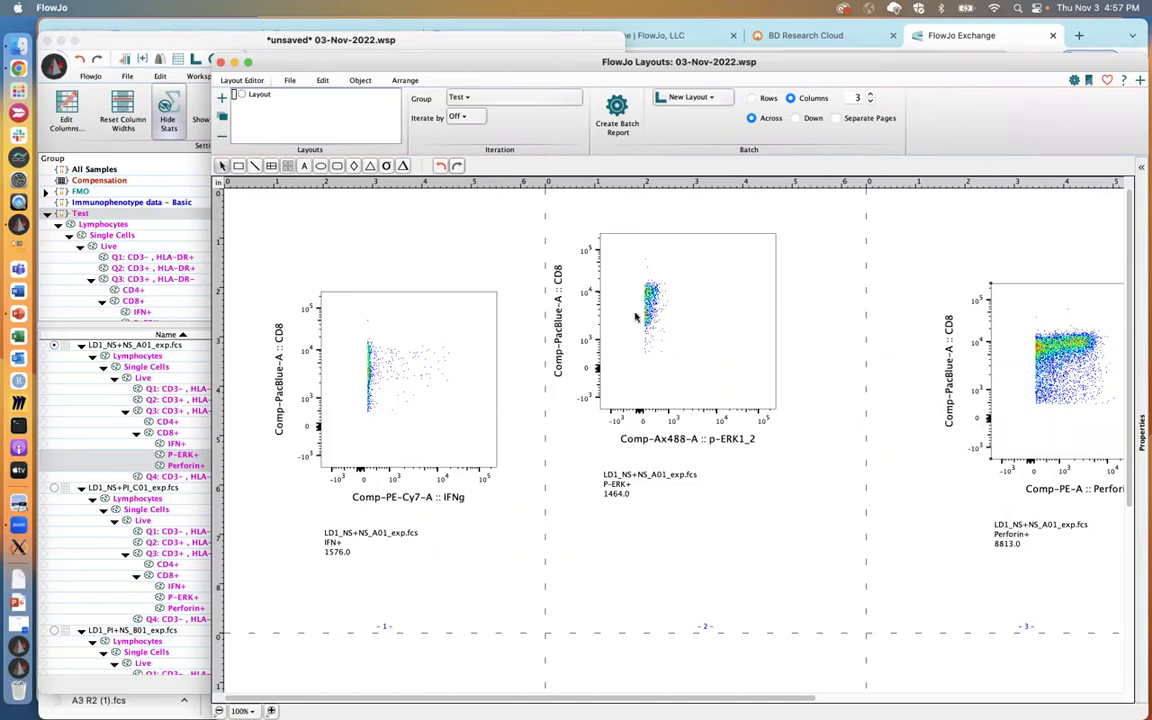
# - Align the tops of the three plots and space them evenly horizontally
pyautogui.click(405, 80)
pyautogui.click(477, 108)
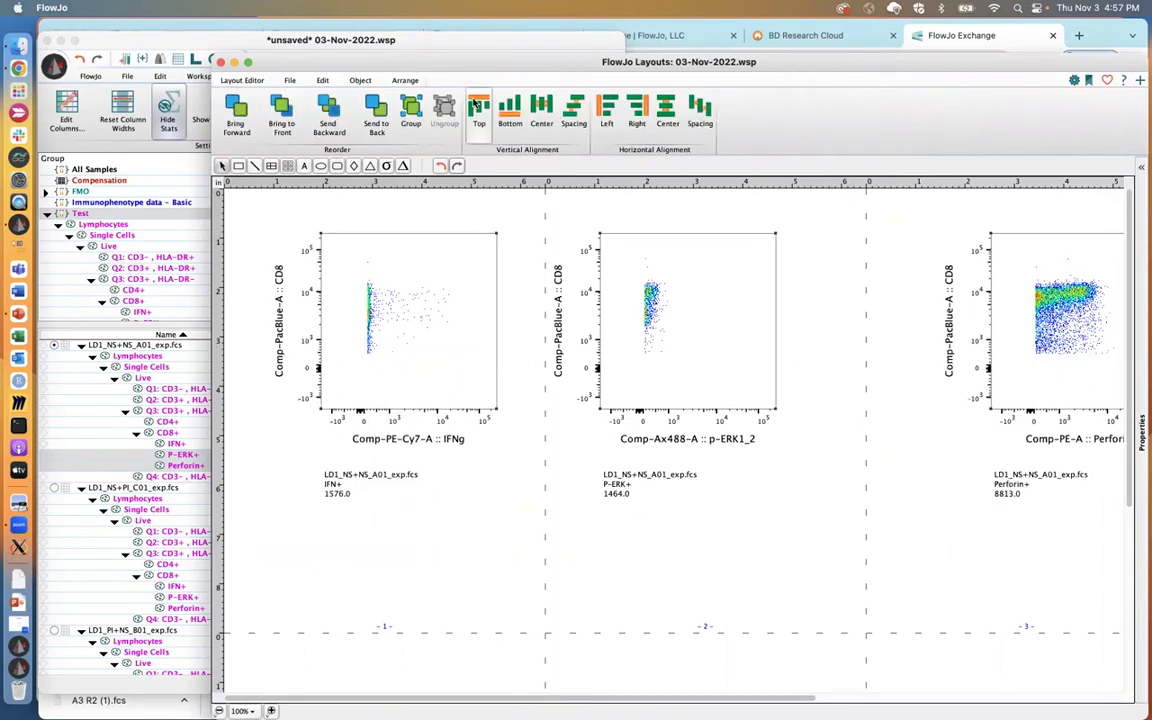
pyautogui.click(700, 112)
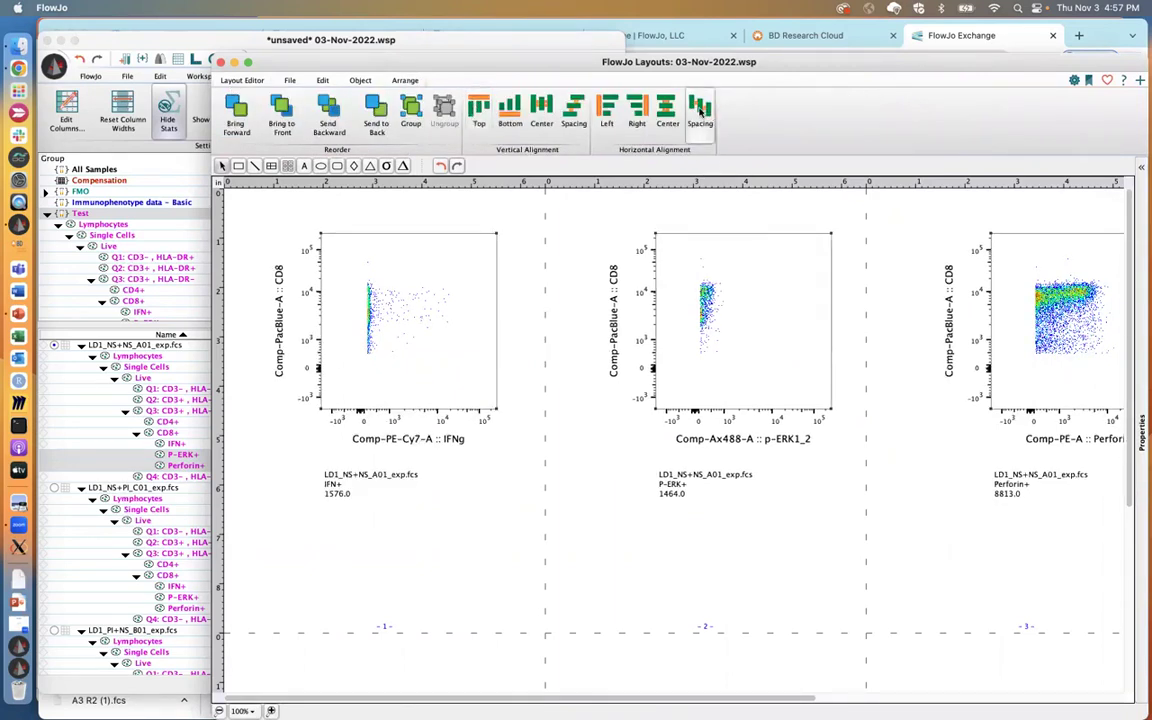
pyautogui.click(594, 508)
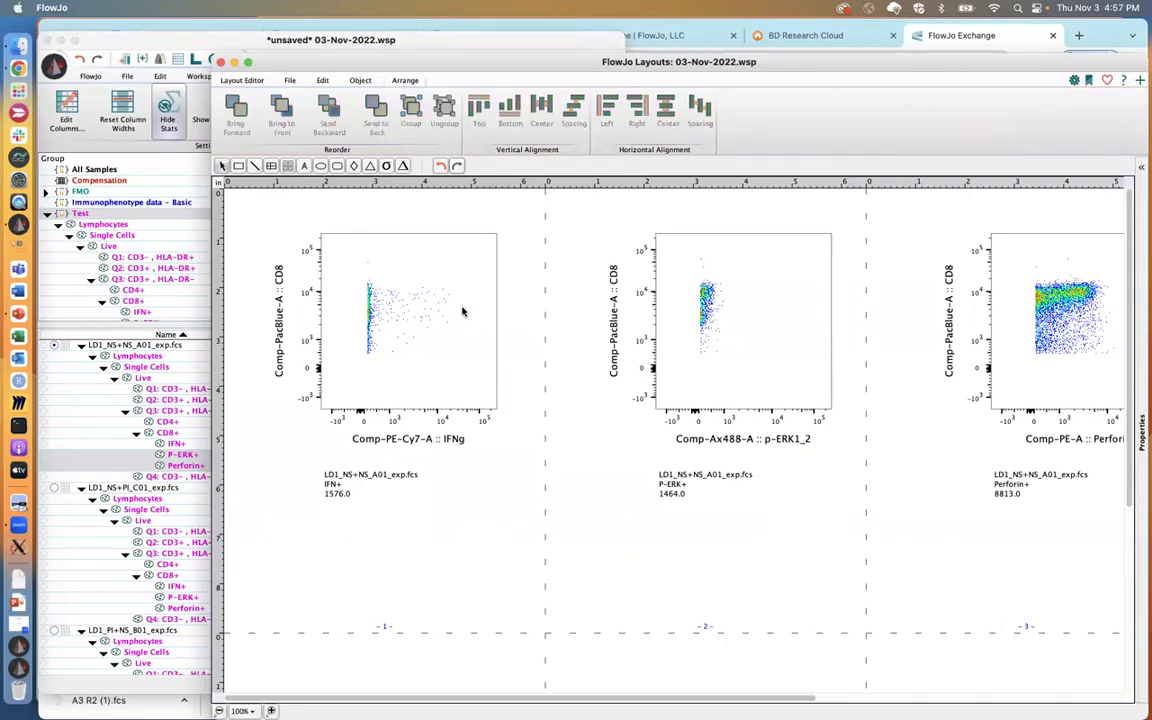
# - Add a second layout and draw a grid of four columns by three rows on it, about 3 by 2.5 inches
pyautogui.click(241, 80)
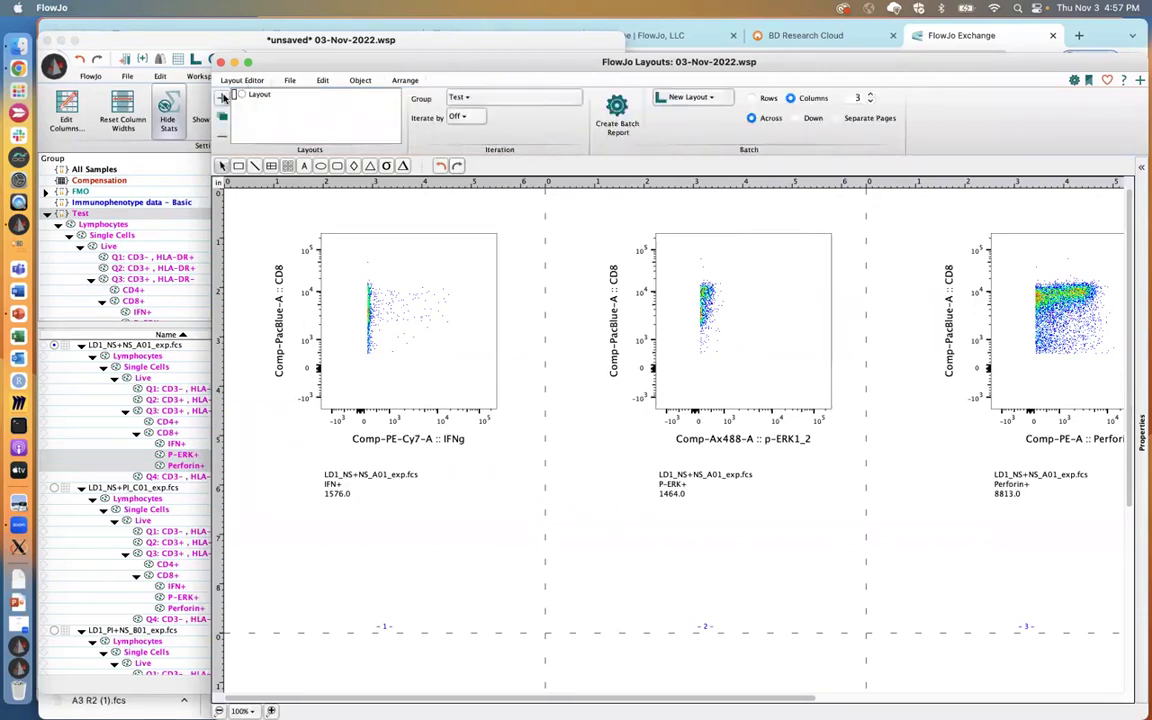
pyautogui.click(221, 97)
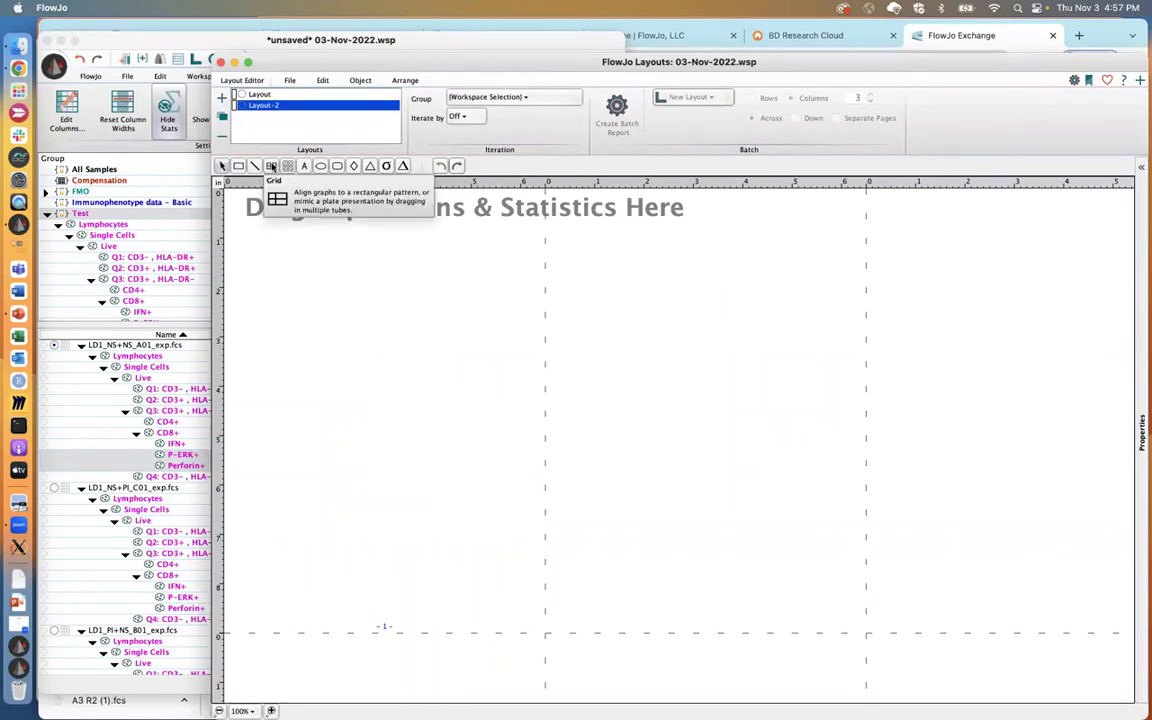
pyautogui.click(271, 167)
pyautogui.moveTo(349, 292); pyautogui.dragTo(494, 418)
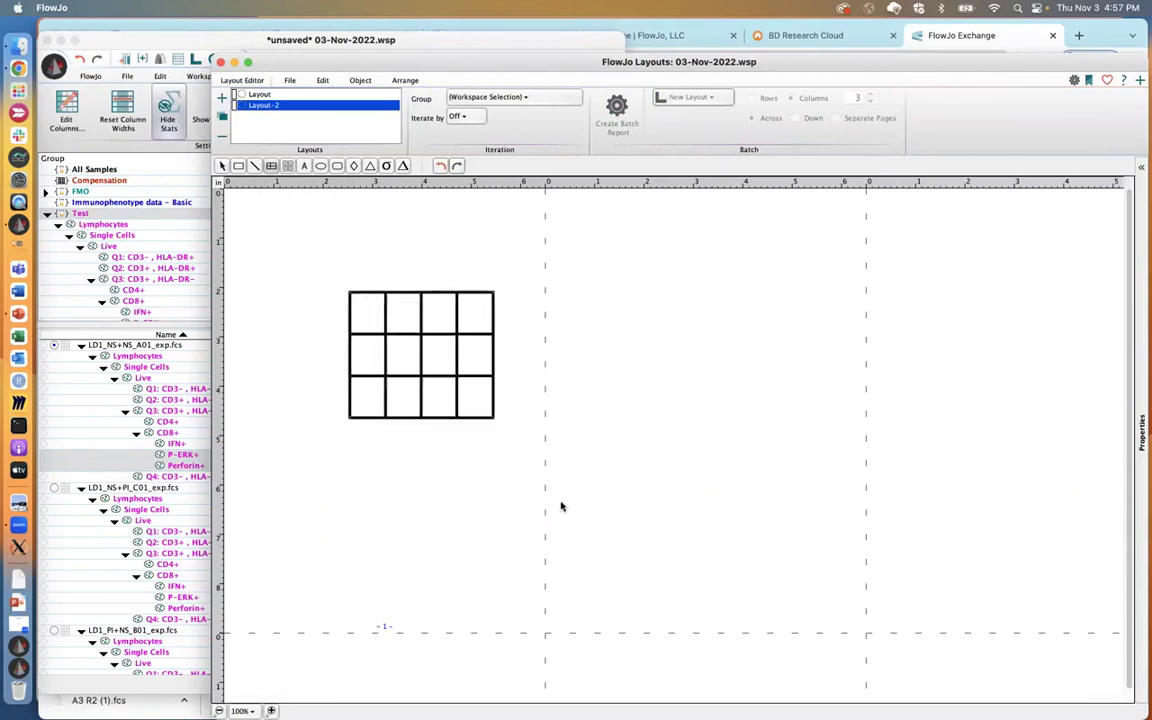
# - Enlarge the grid to about 10 by 8.7 inches and reposition it across the first two pages
pyautogui.moveTo(561, 507); pyautogui.dragTo(716, 633)
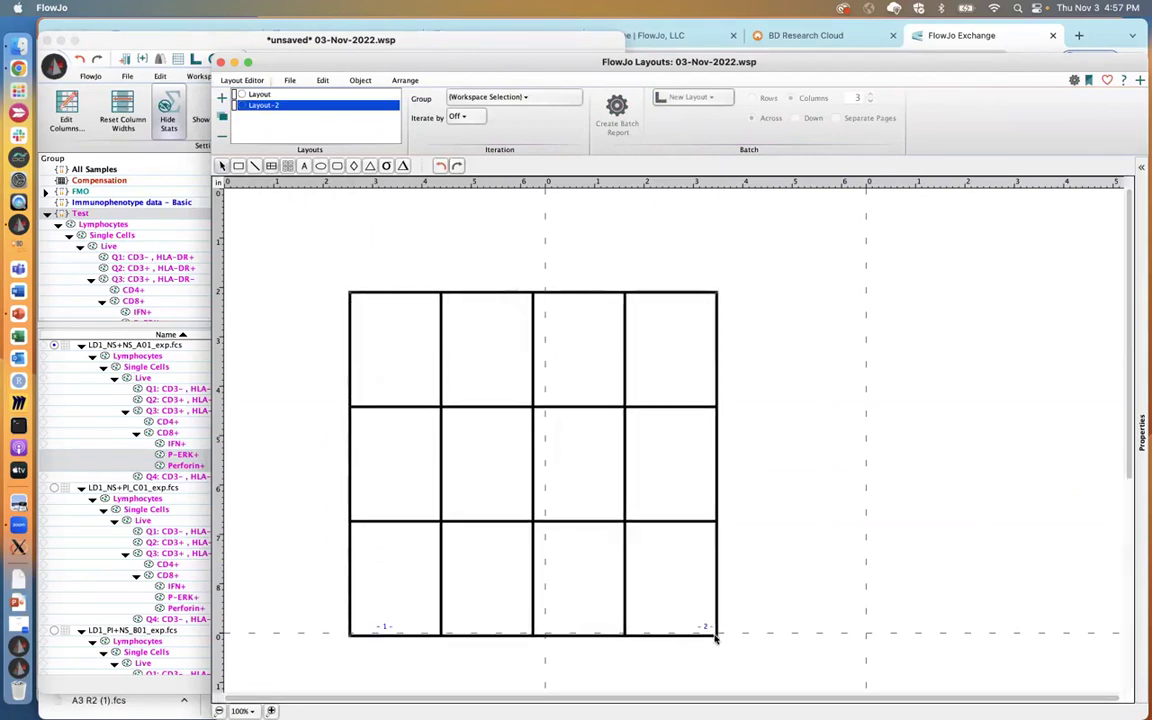
pyautogui.moveTo(489, 473); pyautogui.dragTo(483, 408)
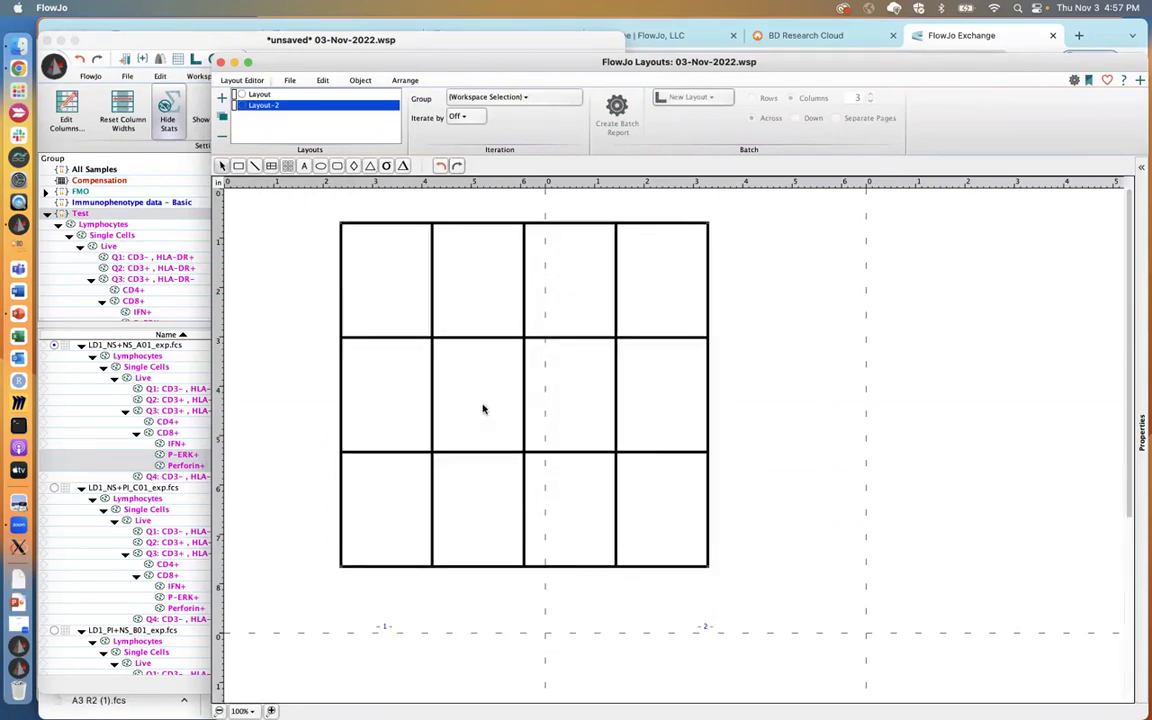
pyautogui.moveTo(718, 570); pyautogui.dragTo(829, 653)
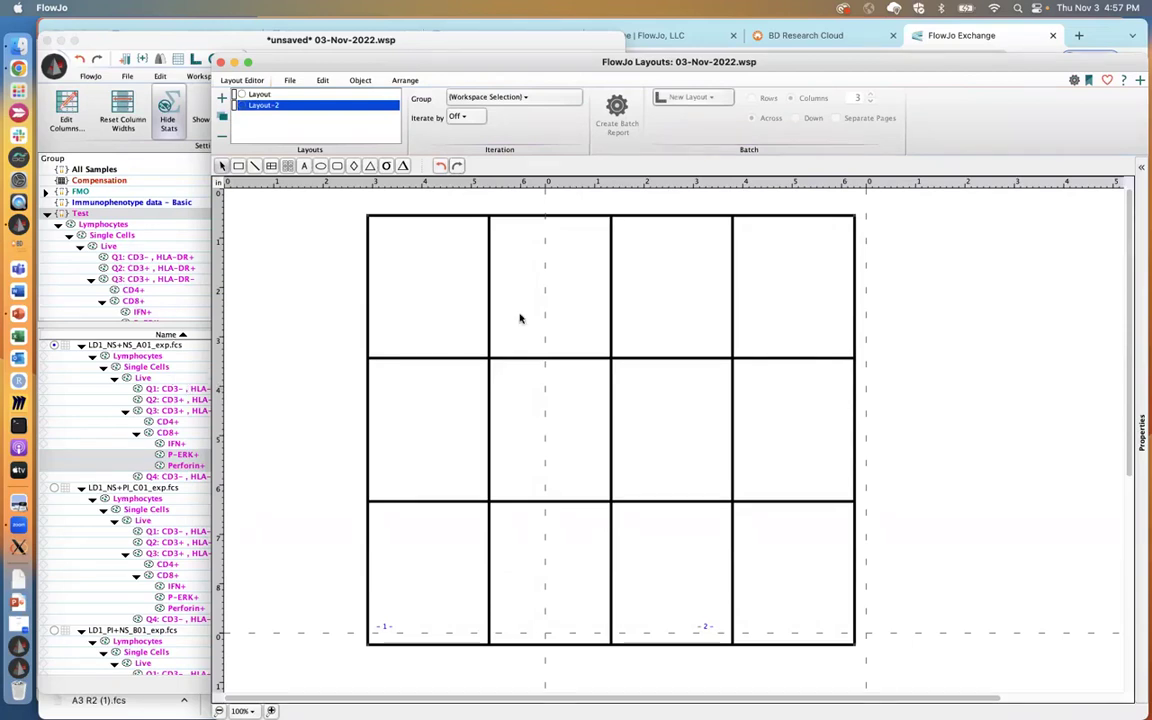
# - Shift the grid slightly down and to the right, and insert one additional row into it
pyautogui.moveTo(425, 277)
pyautogui.mouseDown()
pyautogui.moveTo(437, 296)
pyautogui.moveTo(438, 284)
pyautogui.mouseUp()
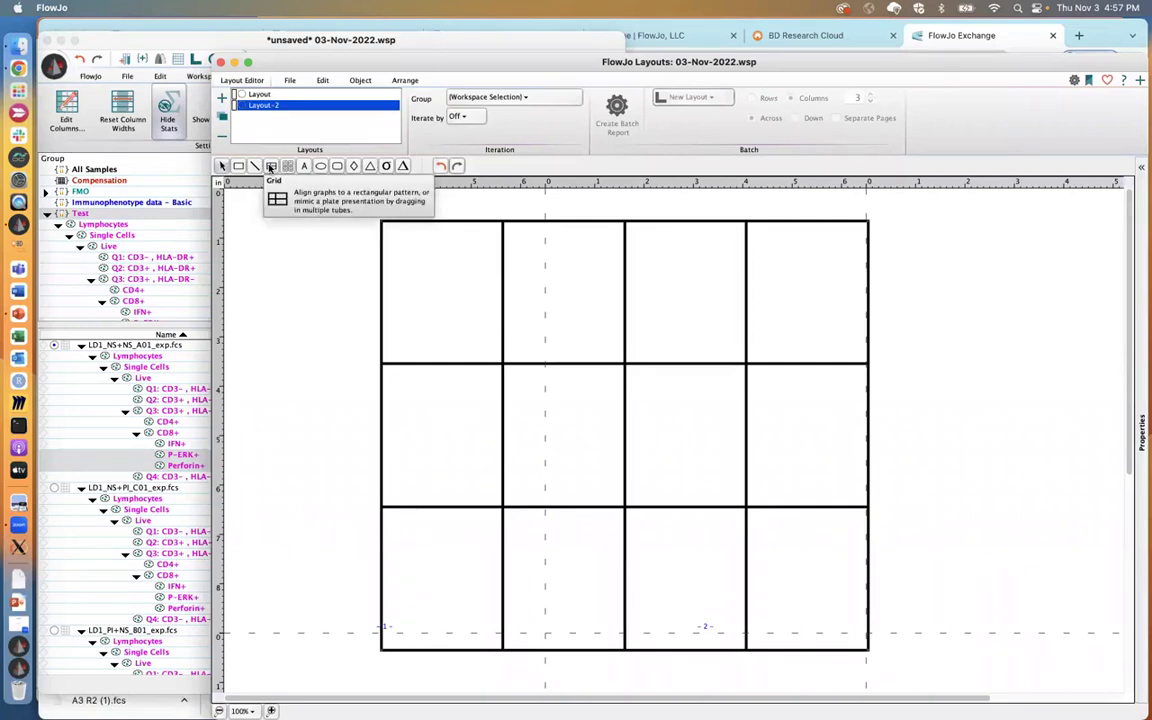
pyautogui.rightClick(427, 291)
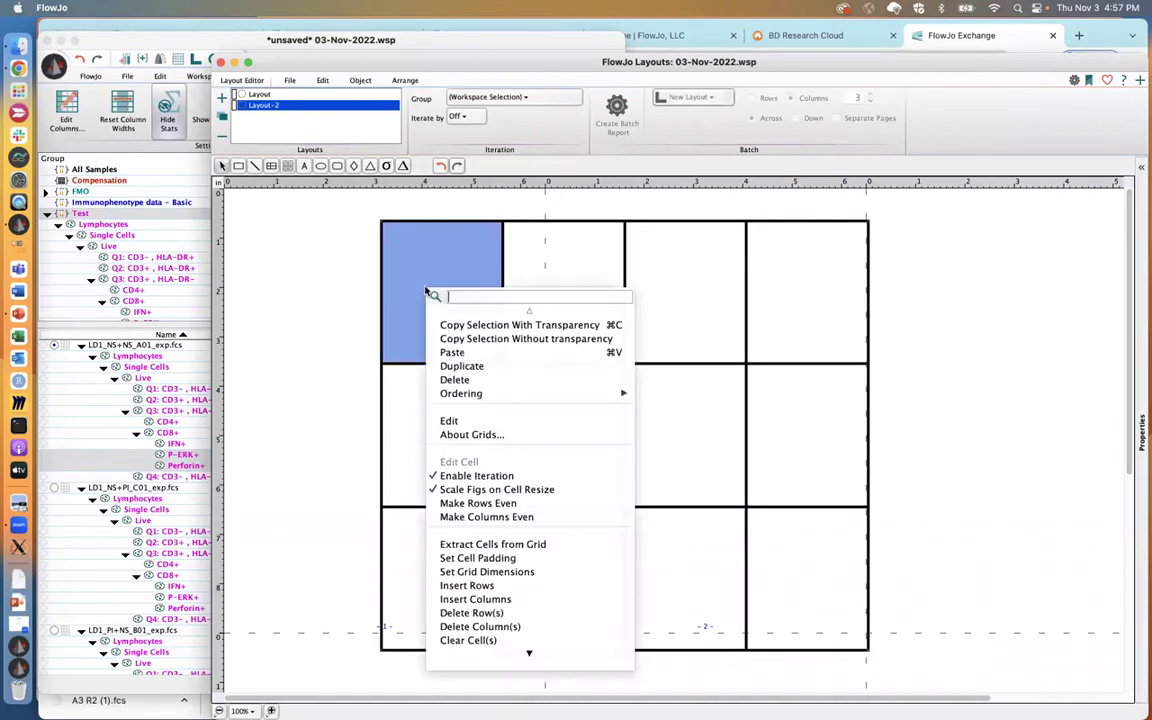
pyautogui.click(470, 586)
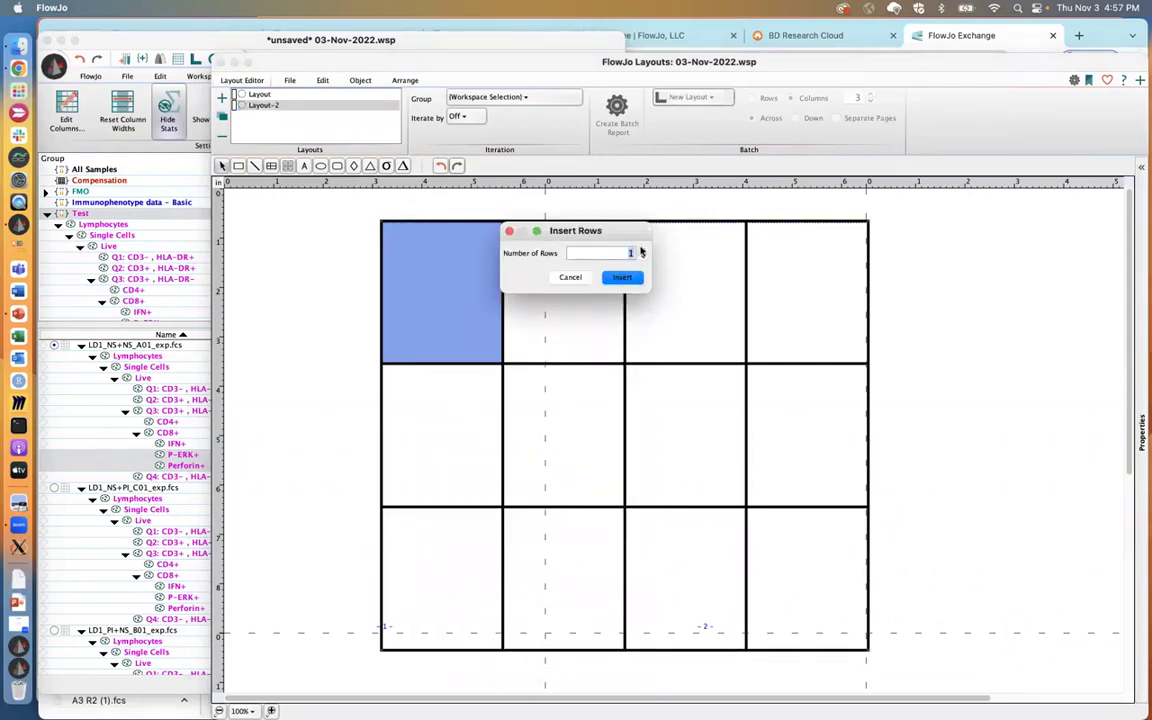
pyautogui.click(625, 278)
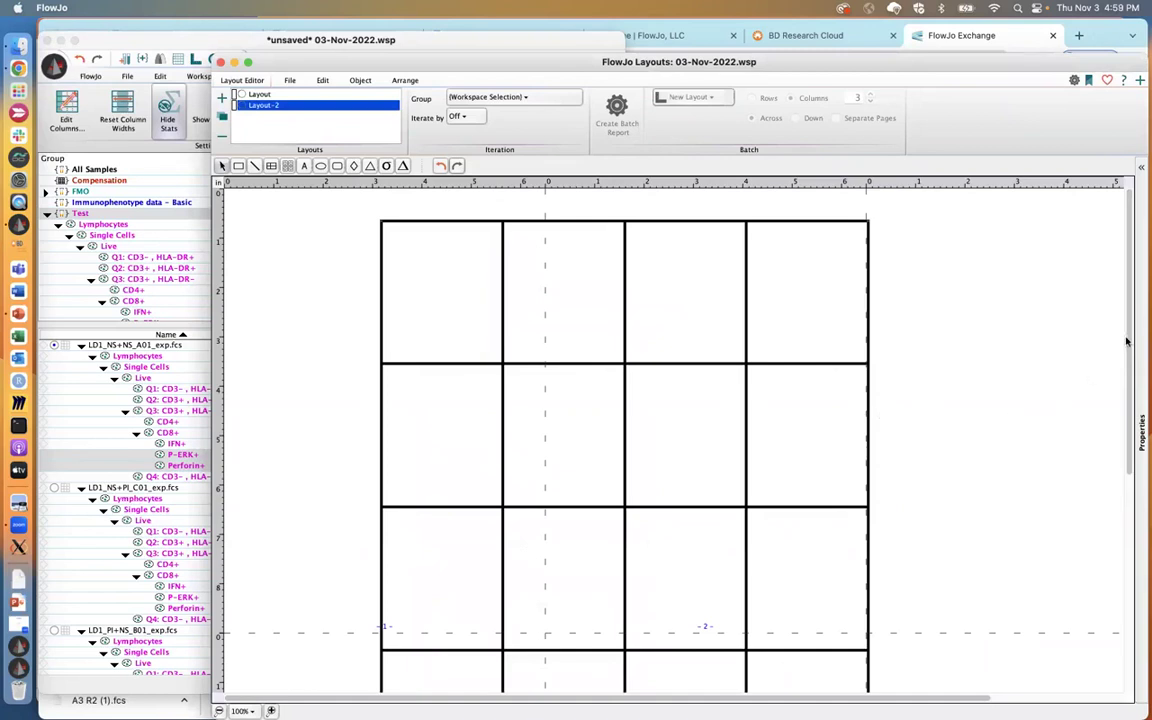
pyautogui.scroll(-2, 1126, 341)
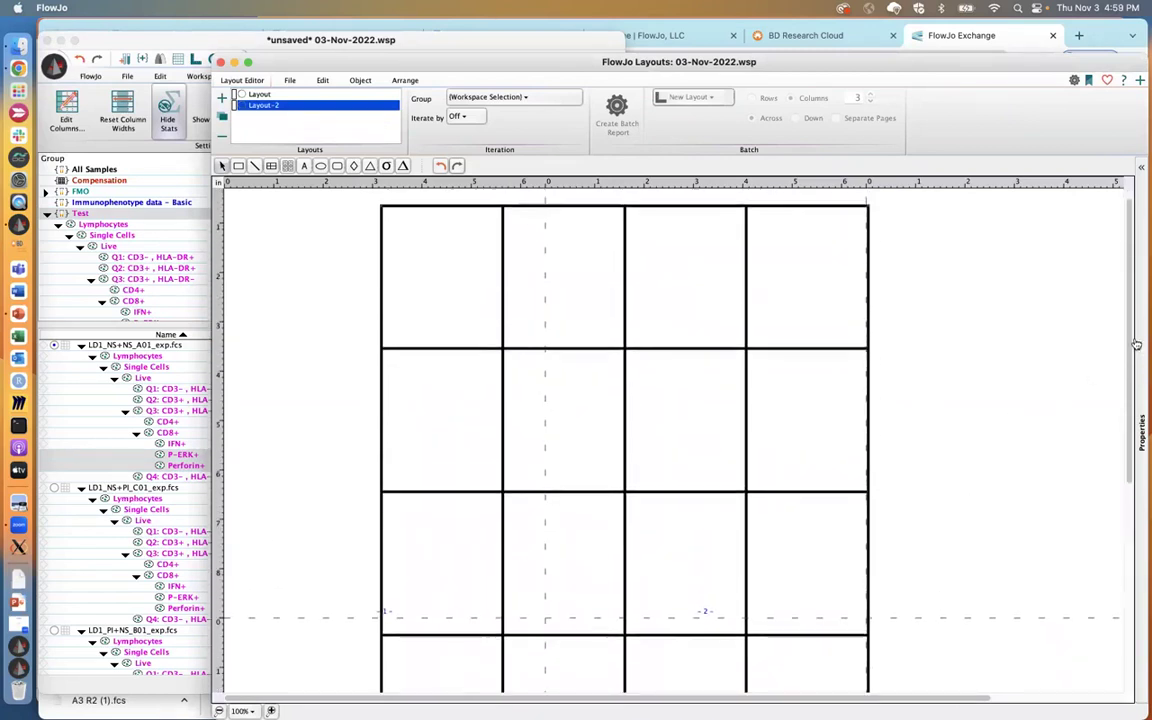
pyautogui.scroll(2, 1136, 344)
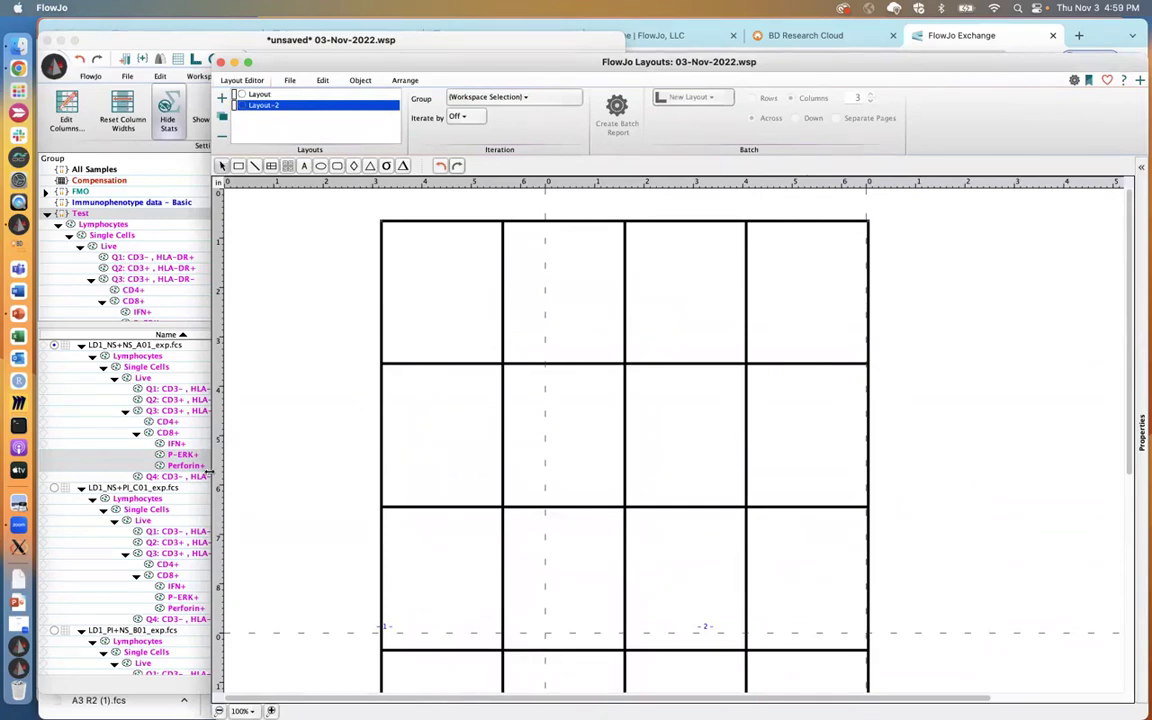
# - Fill the grid cells with plots of sample LD1_NS+NS_A01_exp.fcs and all its gated populations, and save the workspace
pyautogui.click(125, 345)
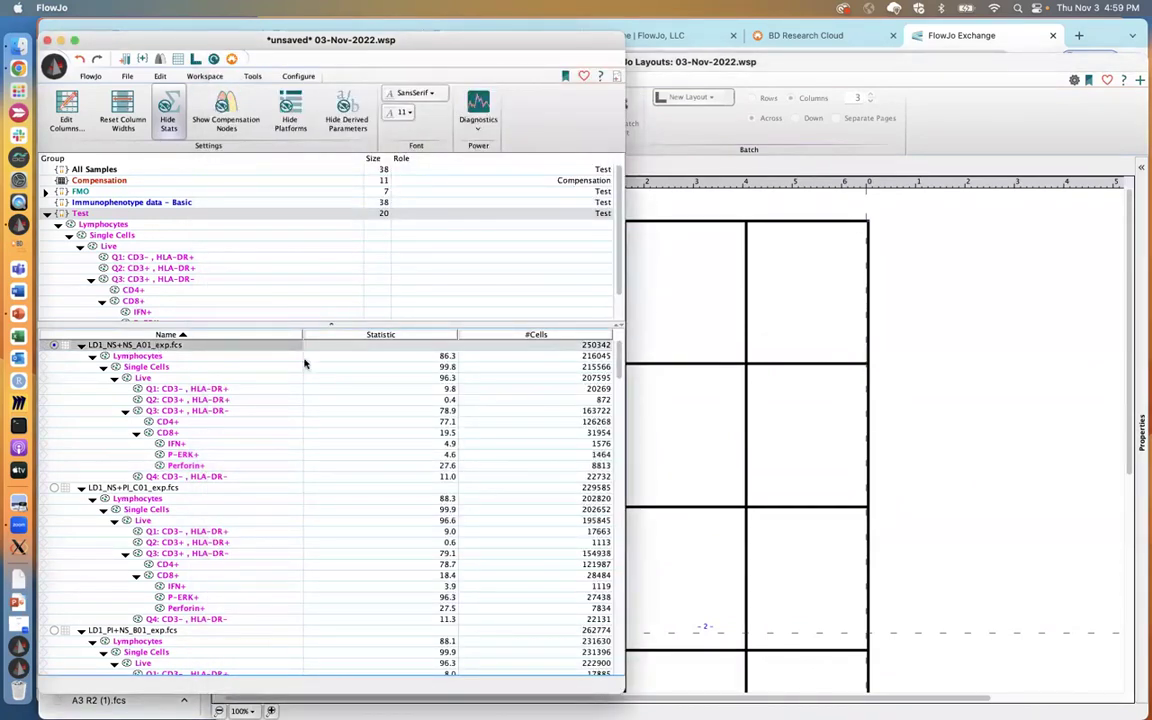
pyautogui.keyDown('shift'); pyautogui.click(158, 477); pyautogui.keyUp('shift')
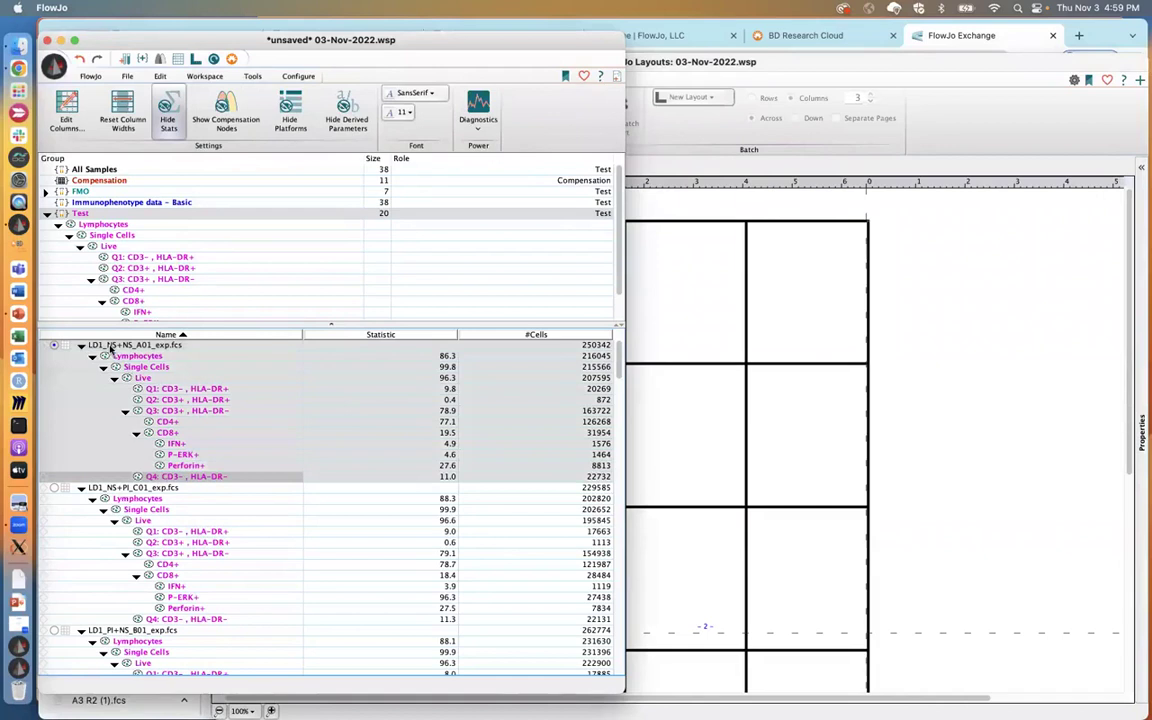
pyautogui.moveTo(108, 343); pyautogui.dragTo(940, 310)
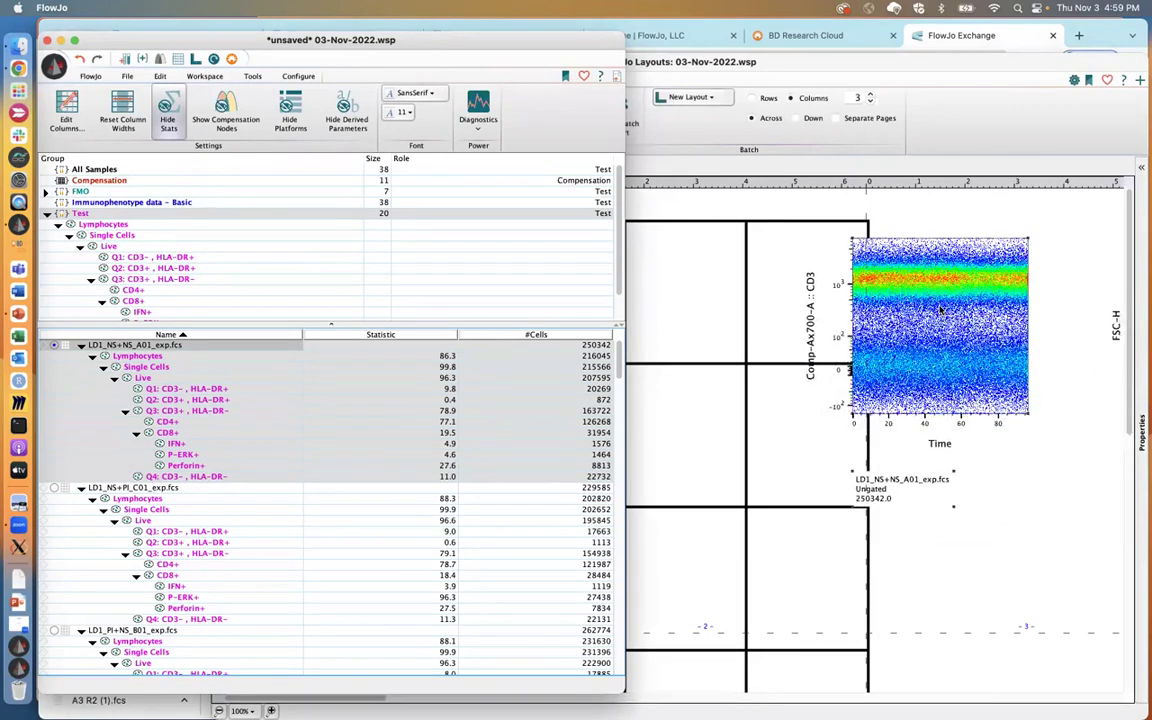
pyautogui.click(940, 310)
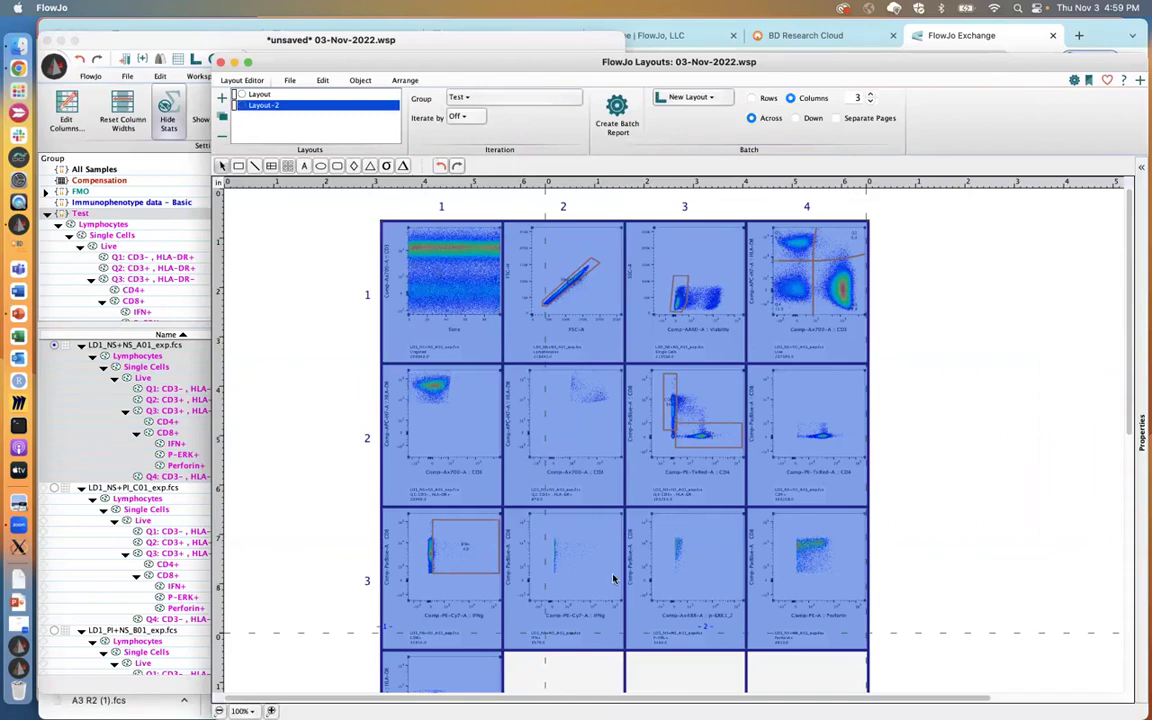
pyautogui.click(920, 509)
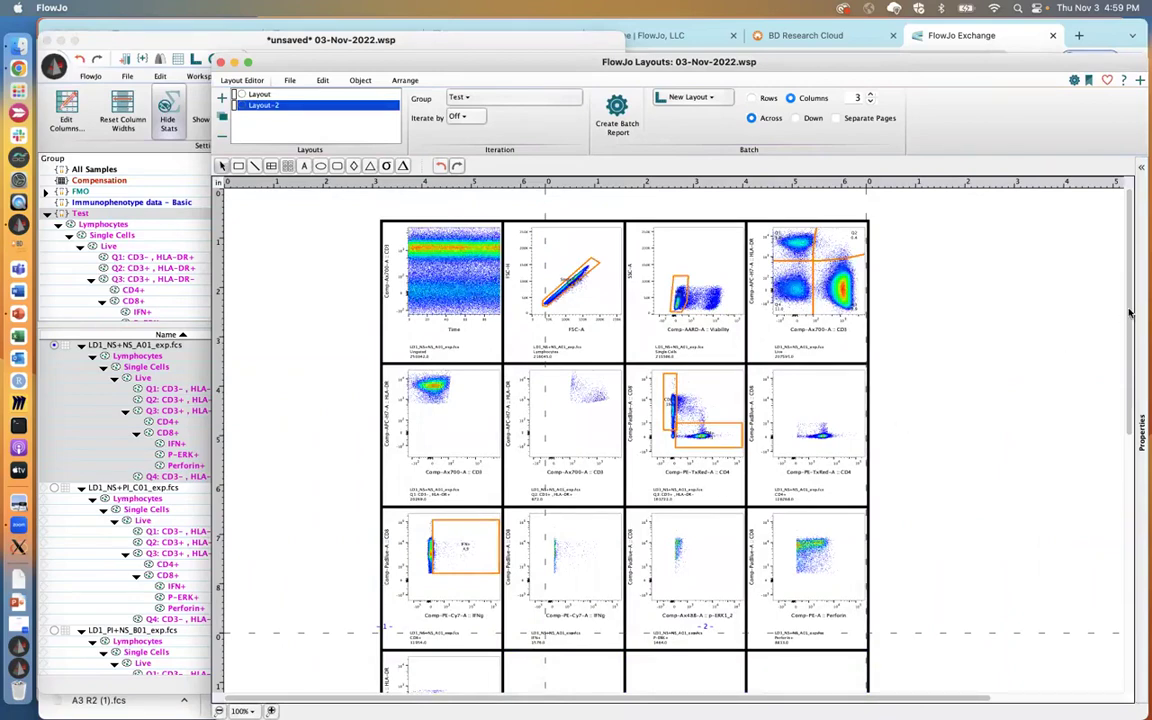
pyautogui.scroll(-3, 1131, 368)
pyautogui.scroll(3, 1131, 368)
pyautogui.click(1141, 430)
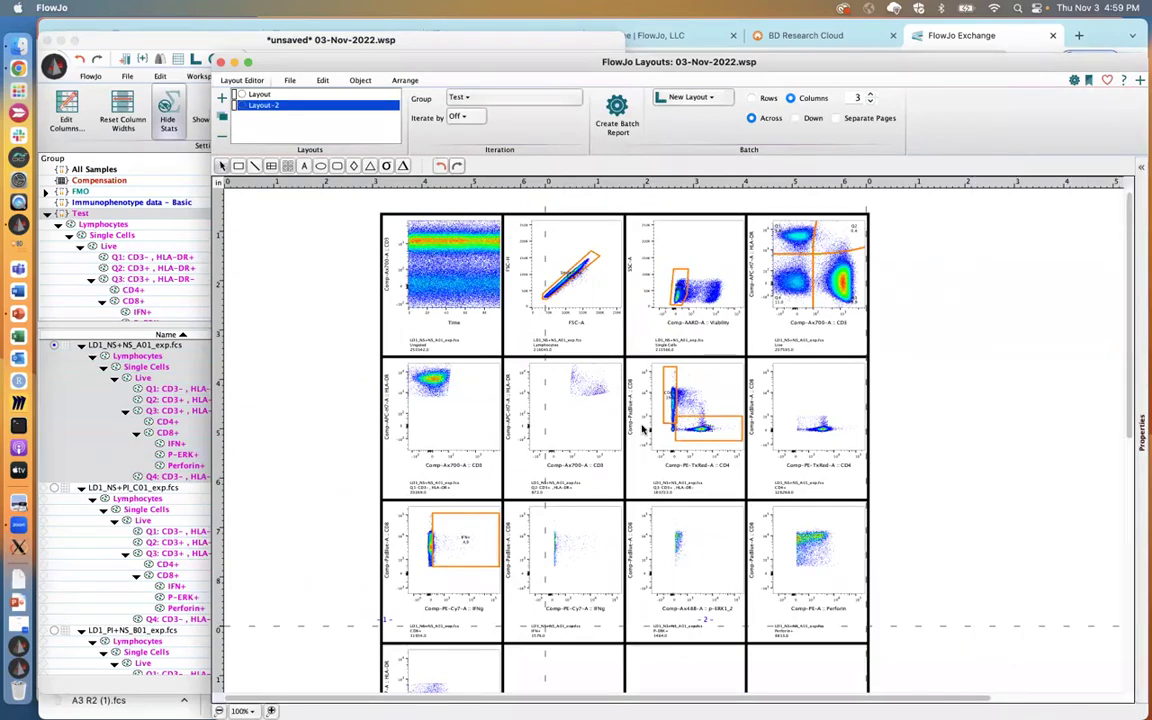
pyautogui.press('super+s')
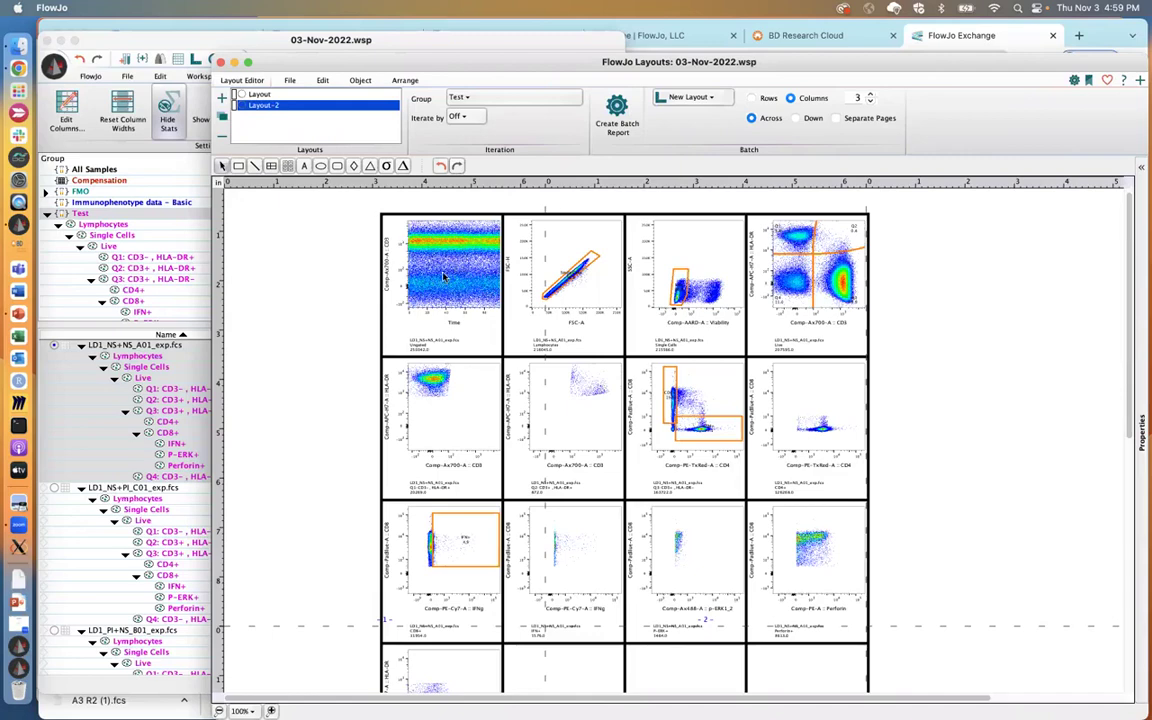
# - Set the ungated plot in the grid's first cell to FSC-A on the X axis and SSC-A on the Y axis
pyautogui.doubleClick(455, 285)
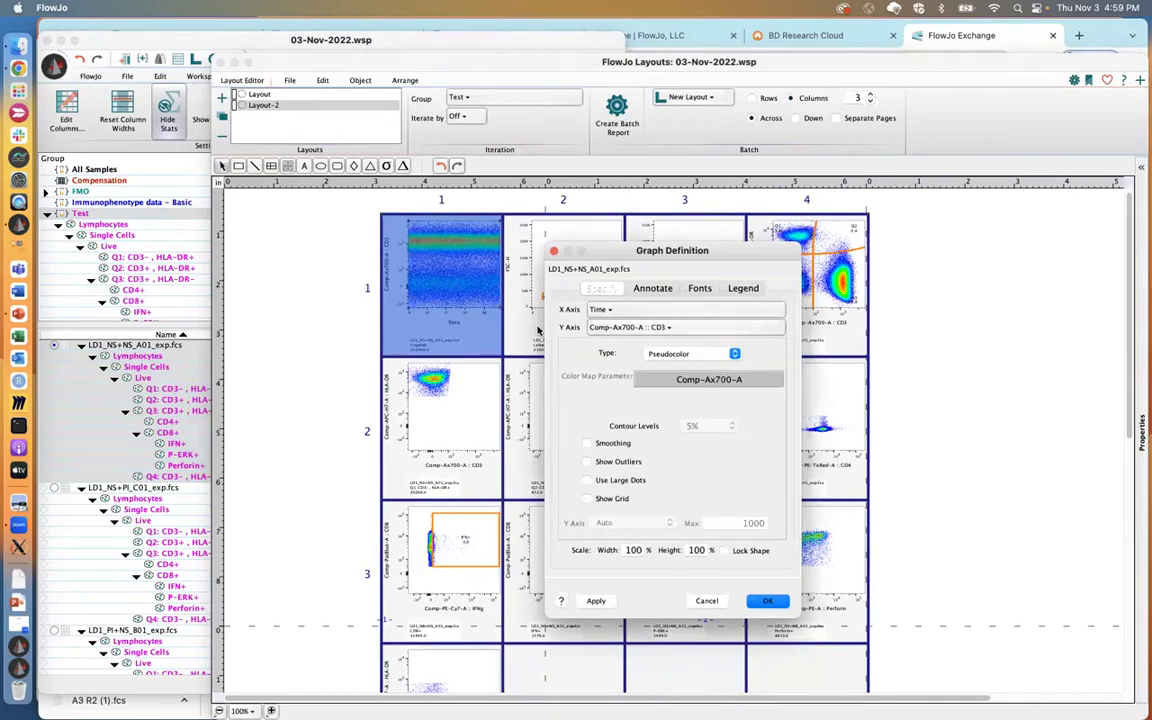
pyautogui.click(613, 310)
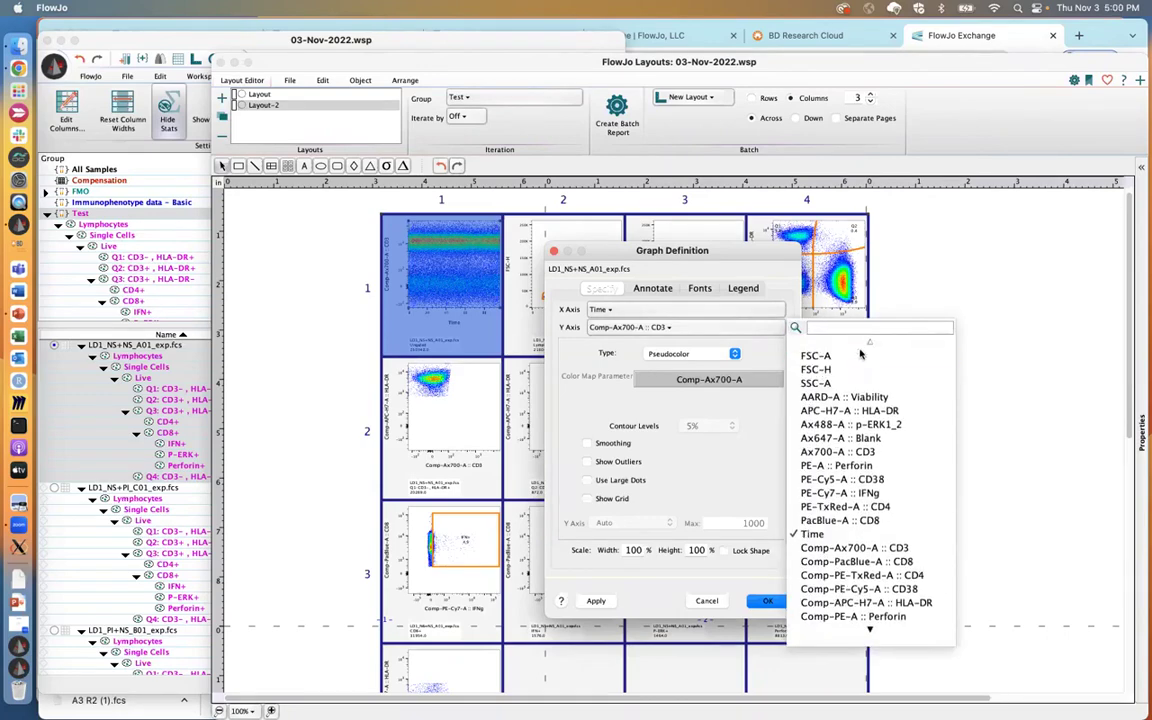
pyautogui.click(830, 356)
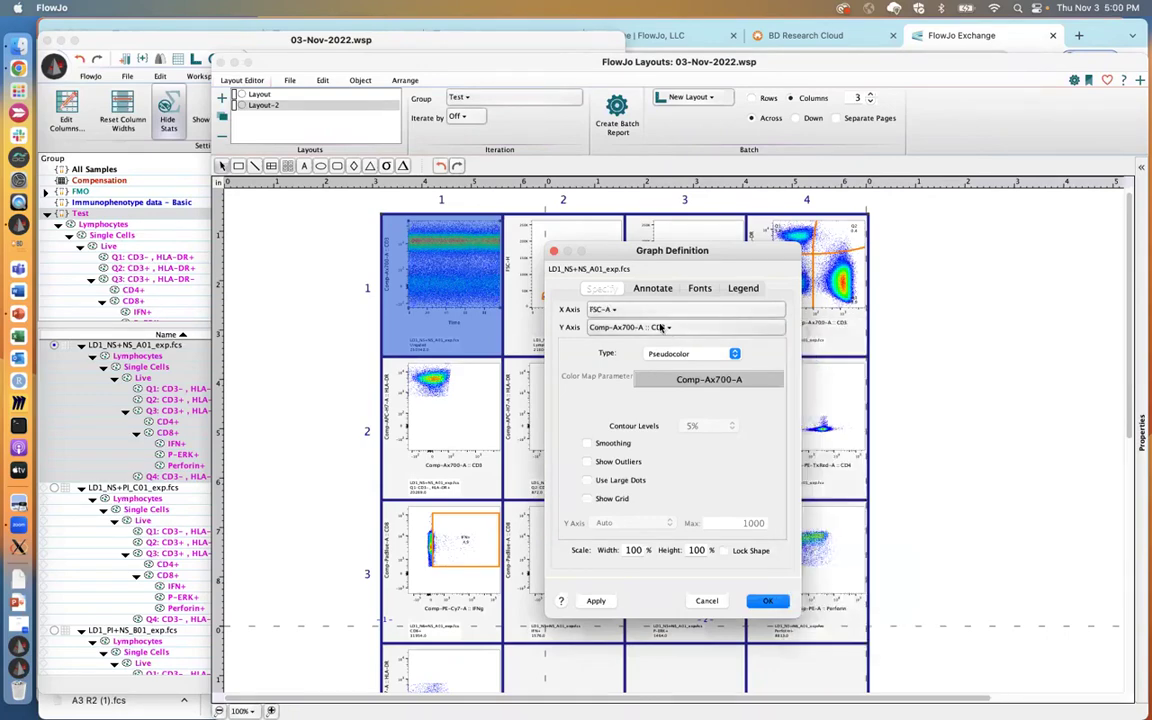
pyautogui.click(661, 328)
pyautogui.moveTo(817, 360)
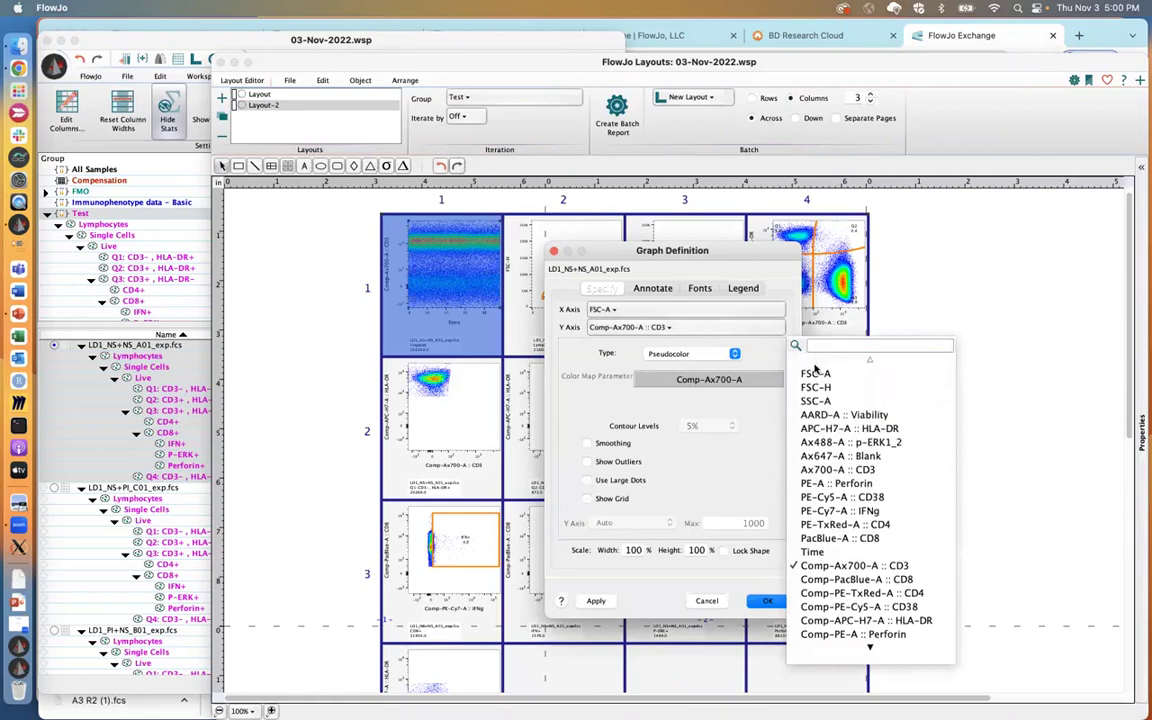
pyautogui.click(815, 402)
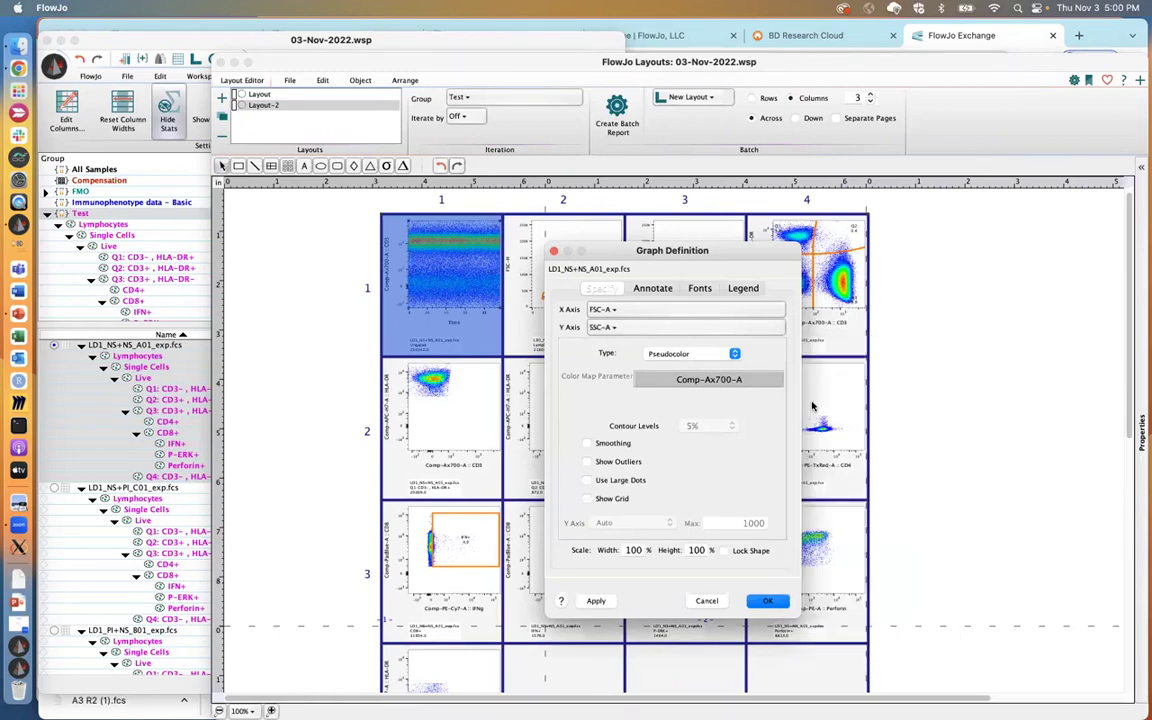
pyautogui.click(767, 600)
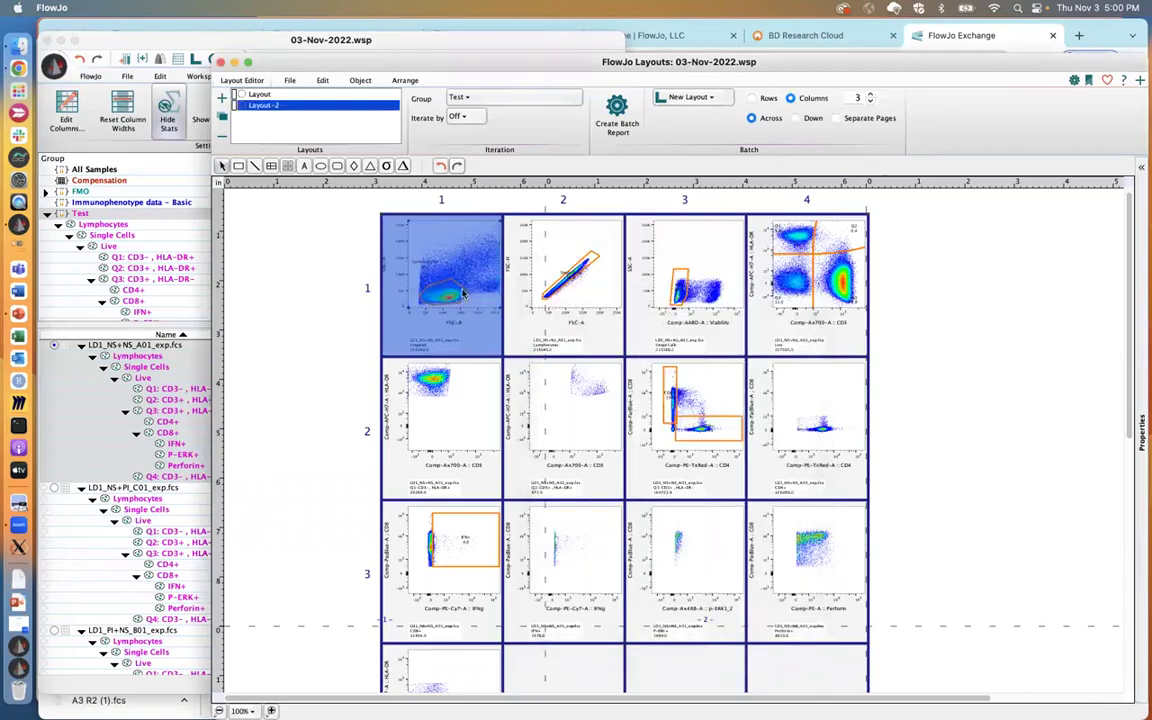
pyautogui.click(940, 349)
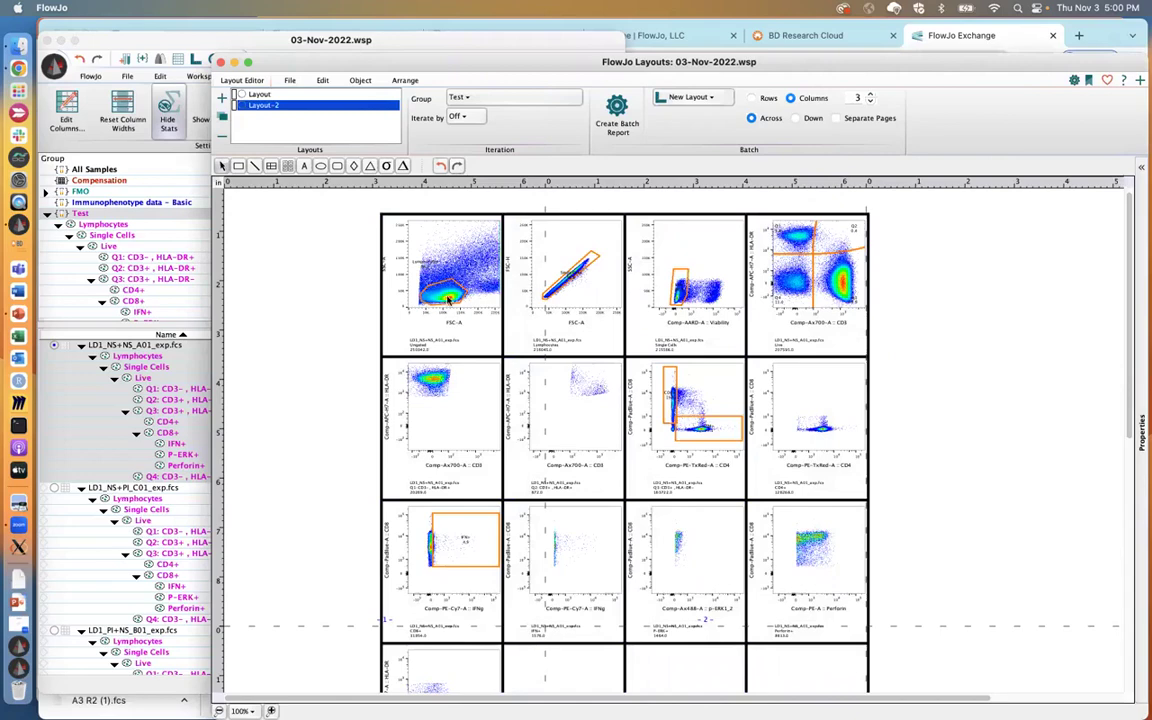
# - Move the filled grid farther left toward the first page and colour its lines white
pyautogui.moveTo(445, 300); pyautogui.dragTo(414, 298)
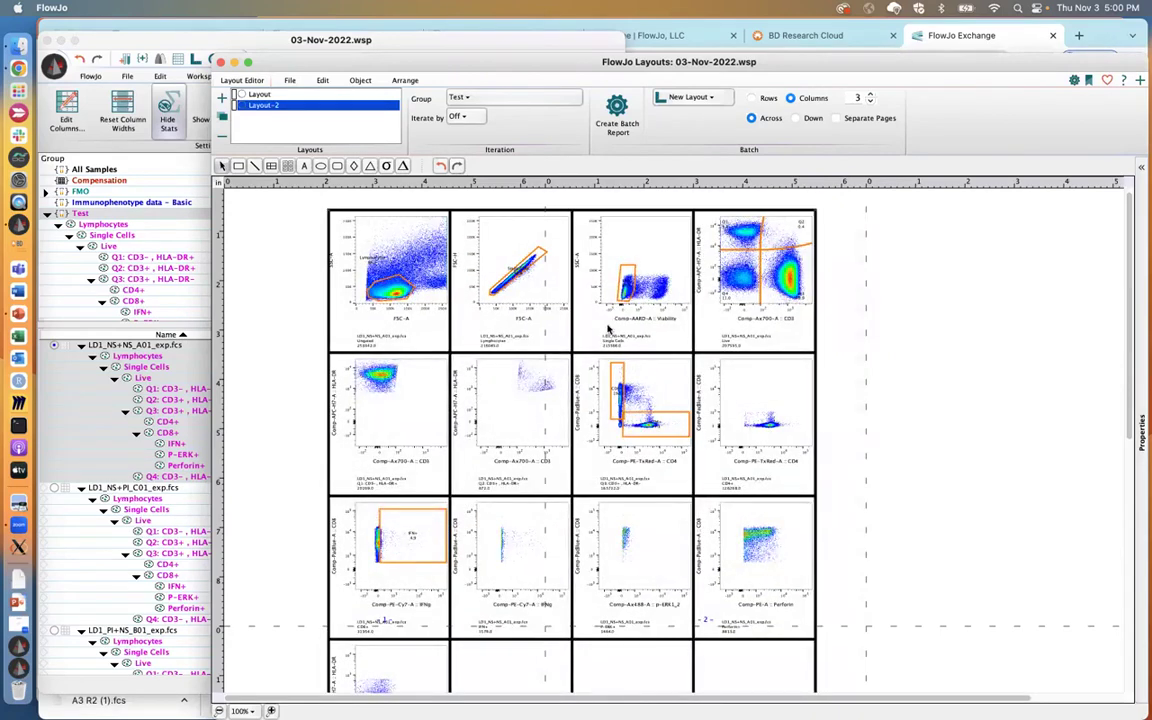
pyautogui.click(361, 80)
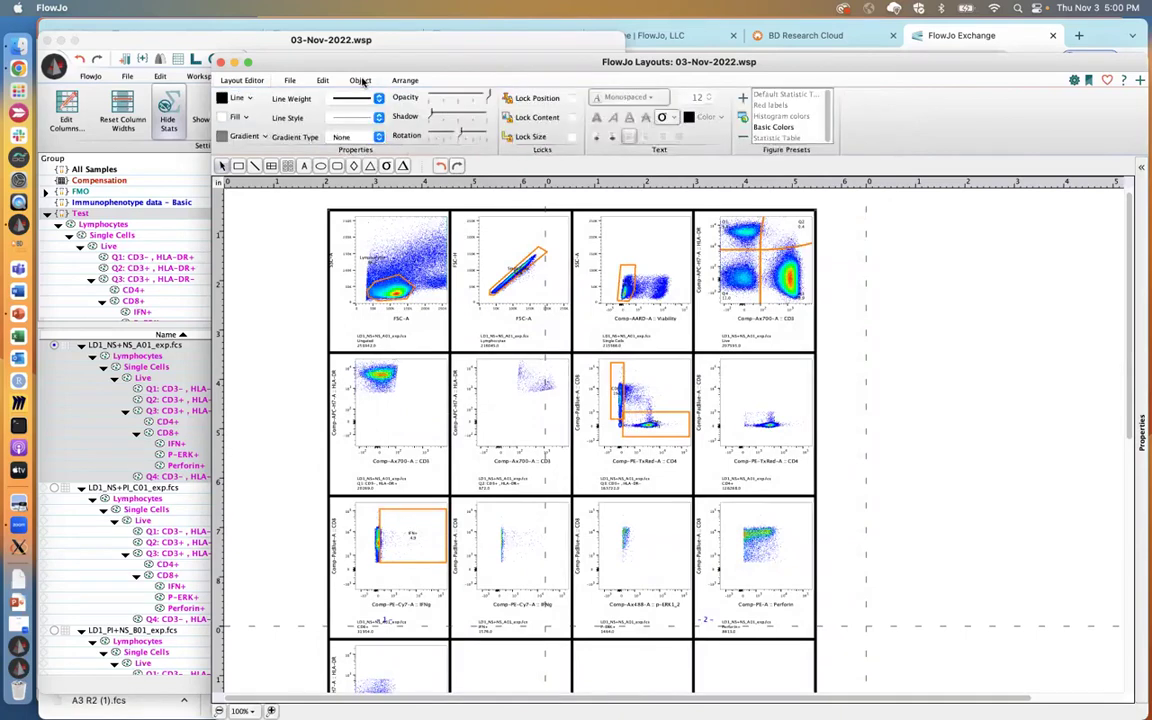
pyautogui.click(251, 99)
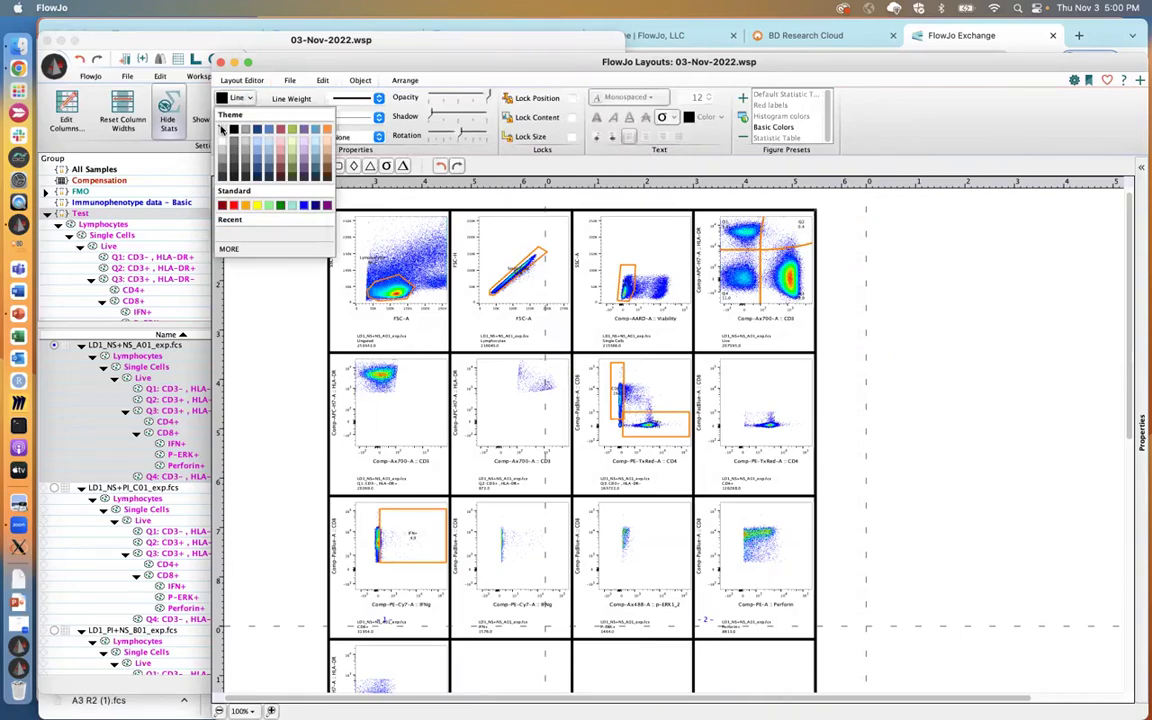
pyautogui.click(222, 130)
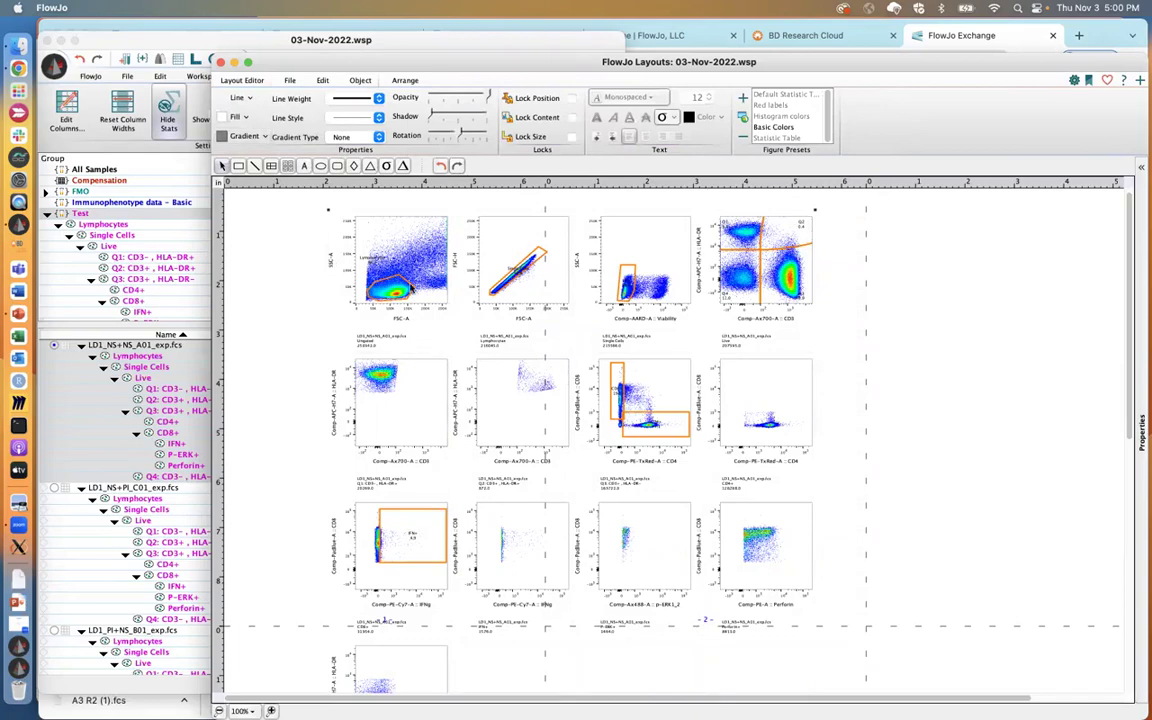
# - Move the grid farther left and extend the page boundaries so that all its plots fit on the first page
pyautogui.moveTo(410, 287); pyautogui.dragTo(370, 288)
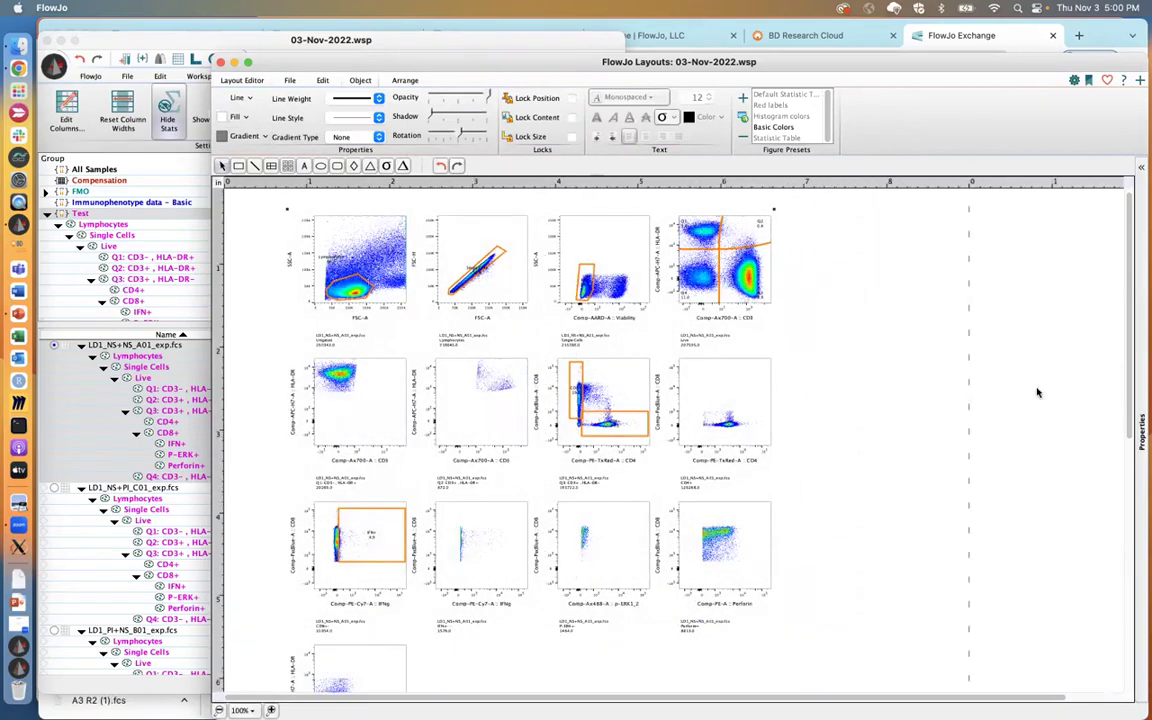
pyautogui.moveTo(1130, 338); pyautogui.dragTo(1131, 386)
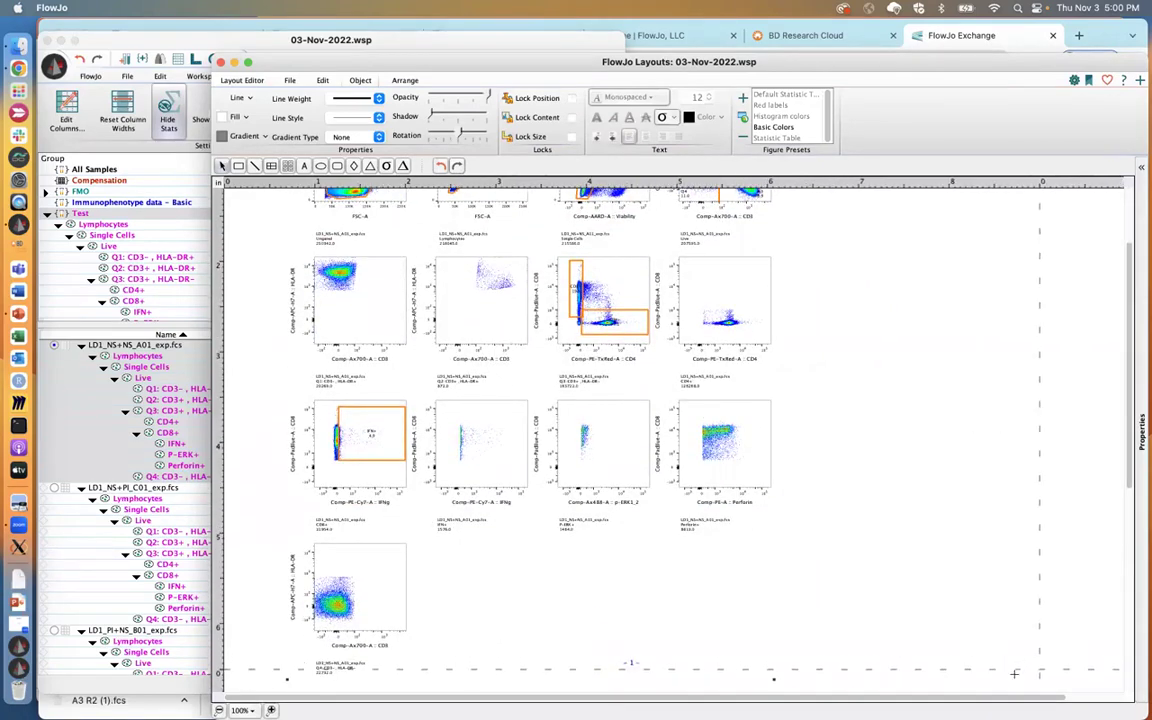
pyautogui.scroll(3, 1018, 415)
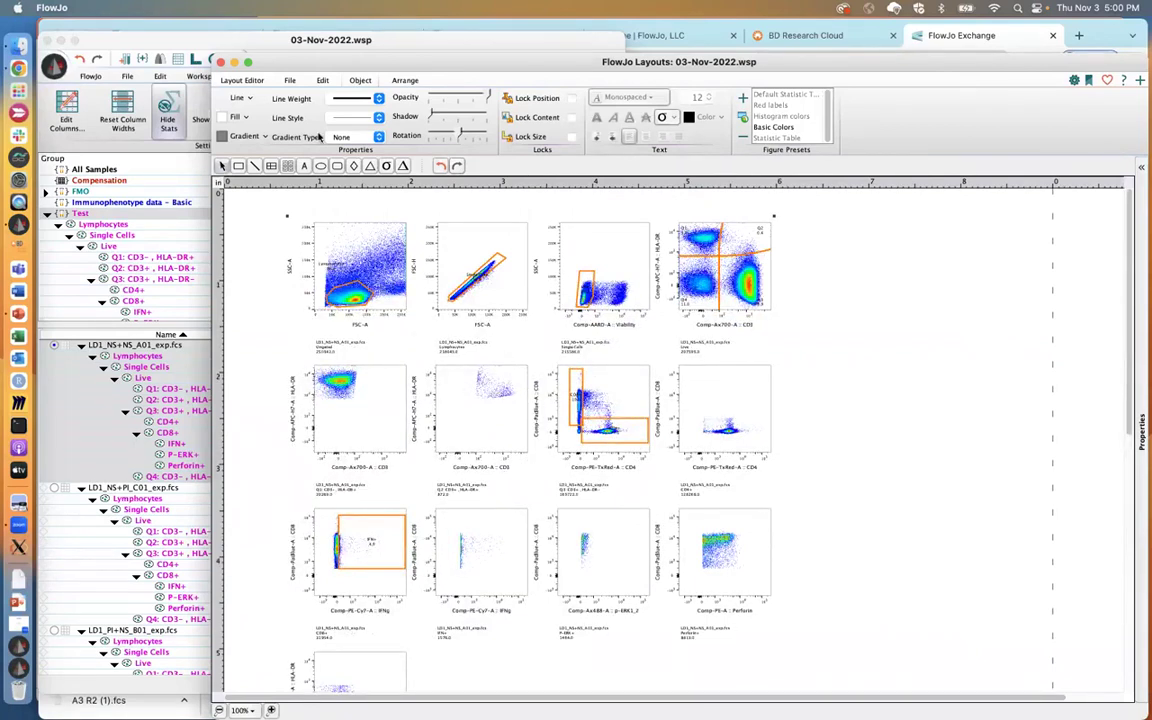
# - Set the layout to iterate by Sample and choose LD12_PI+PI_D04_exp.fcs as the displayed sample
pyautogui.click(241, 81)
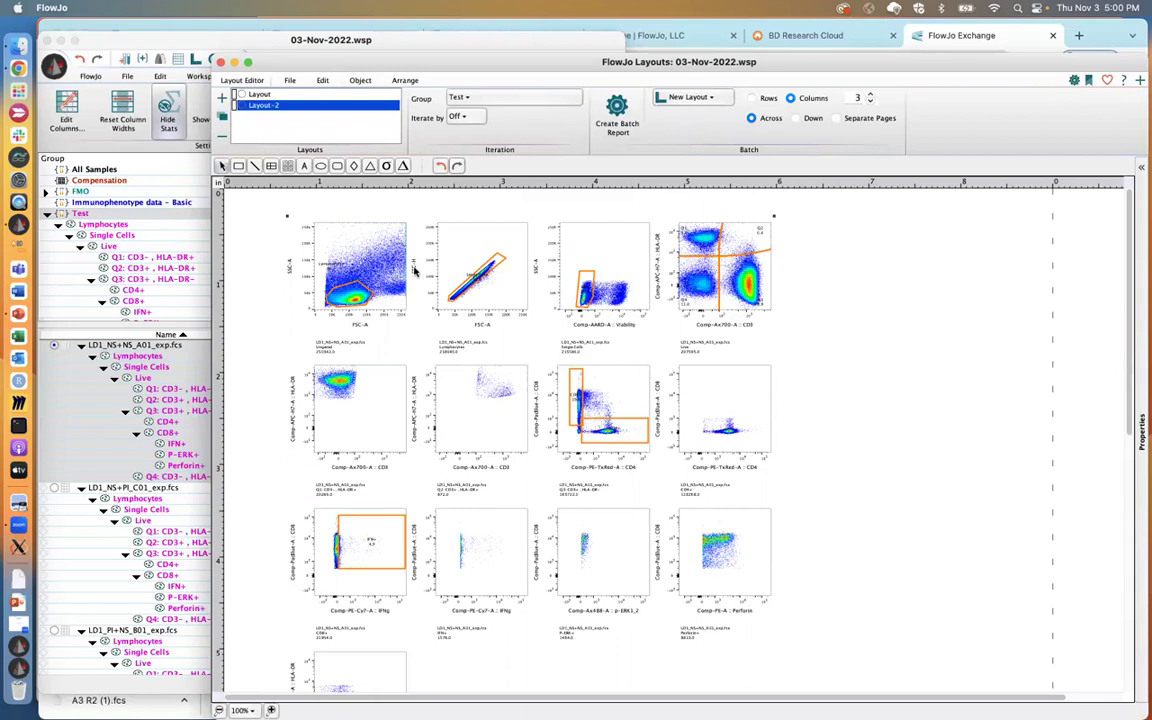
pyautogui.click(465, 117)
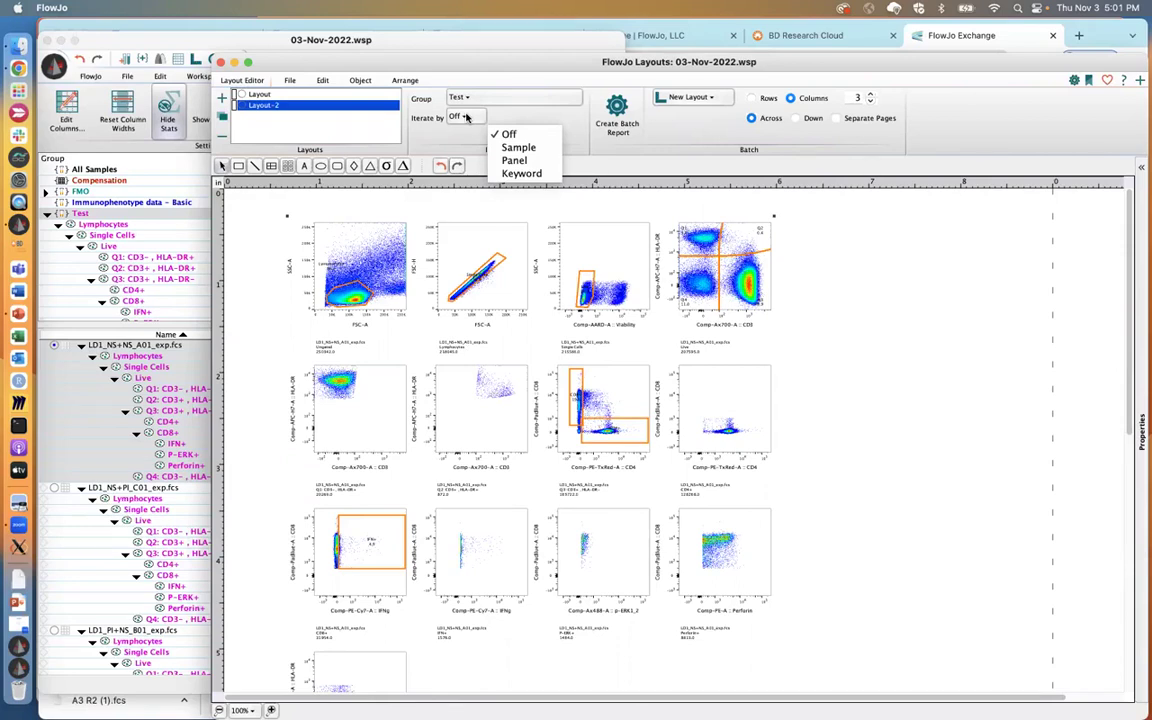
pyautogui.click(508, 148)
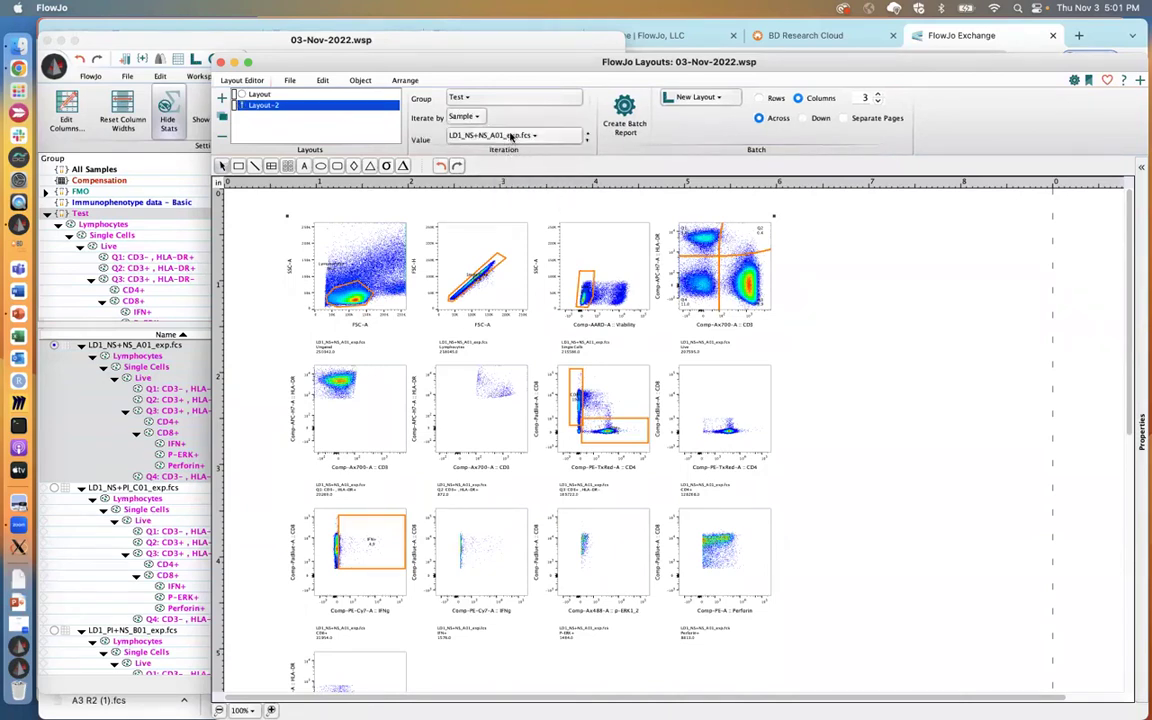
pyautogui.click(511, 137)
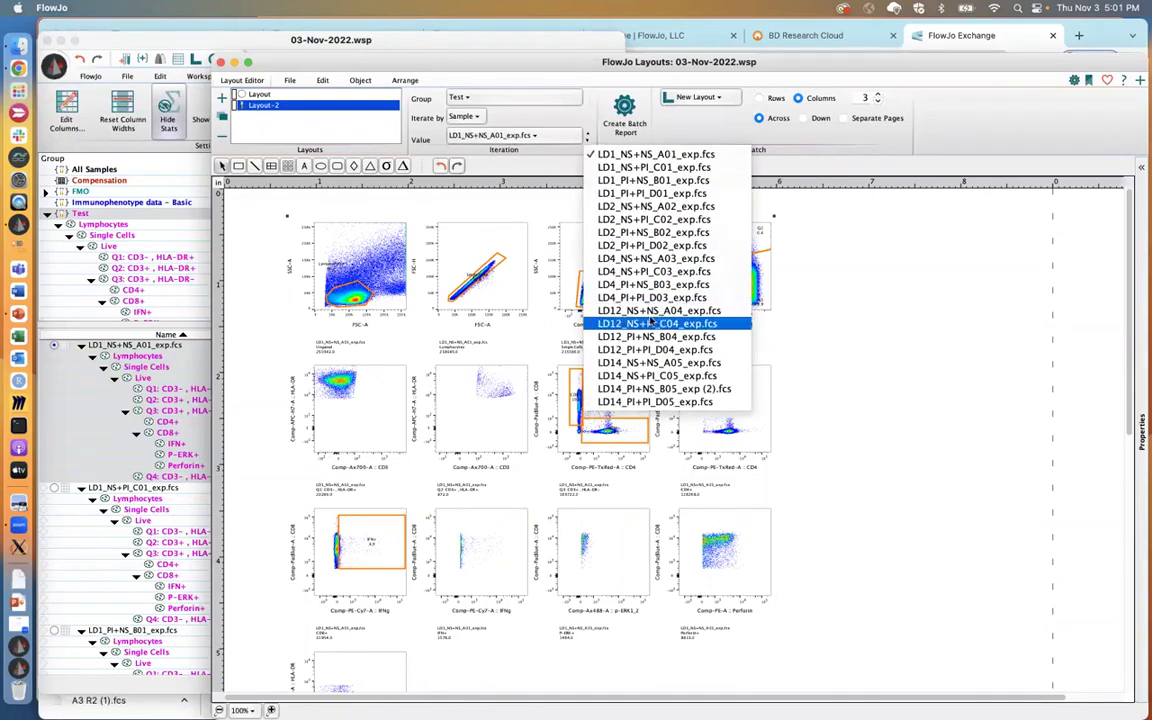
pyautogui.click(650, 350)
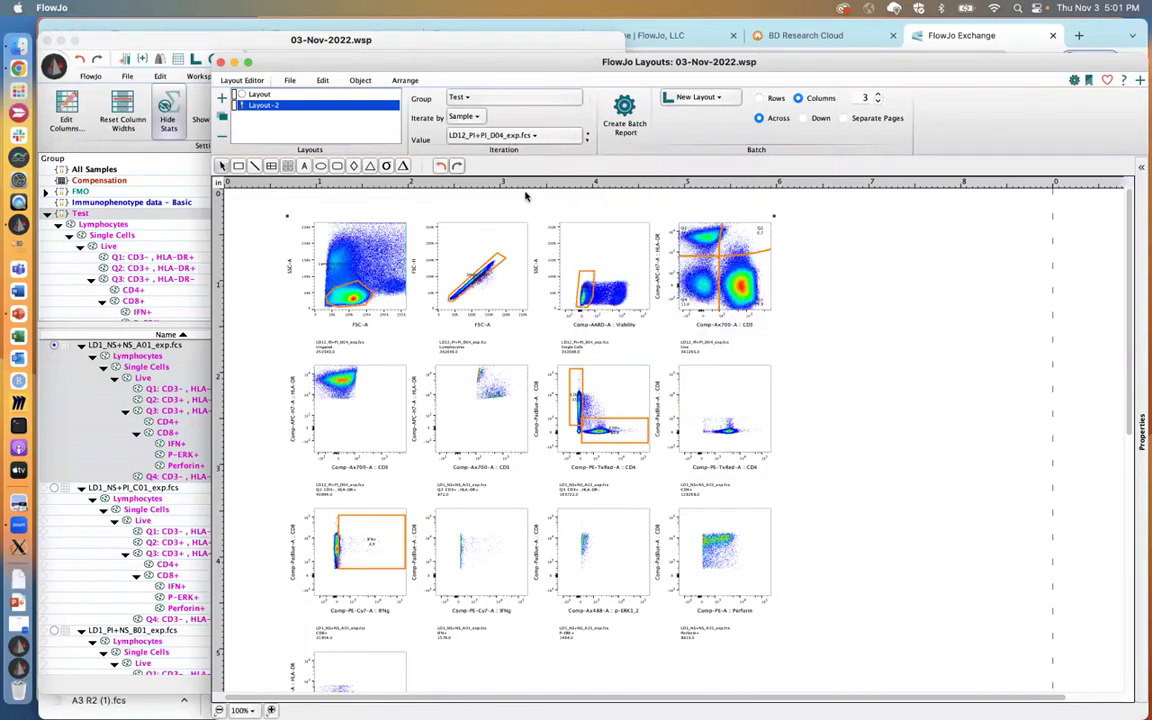
# - Step the iteration back through the preceding samples to LD4_NS+NS_A03_exp.fcs to compare their plots
pyautogui.click(587, 135)
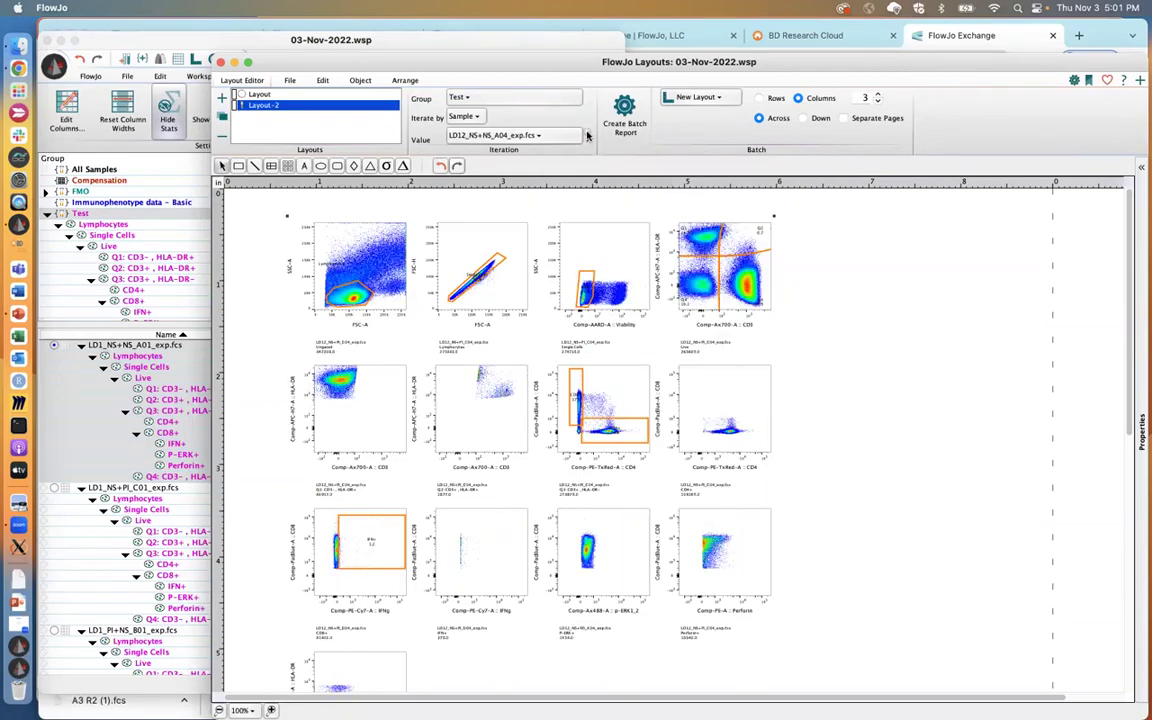
pyautogui.click(587, 135)
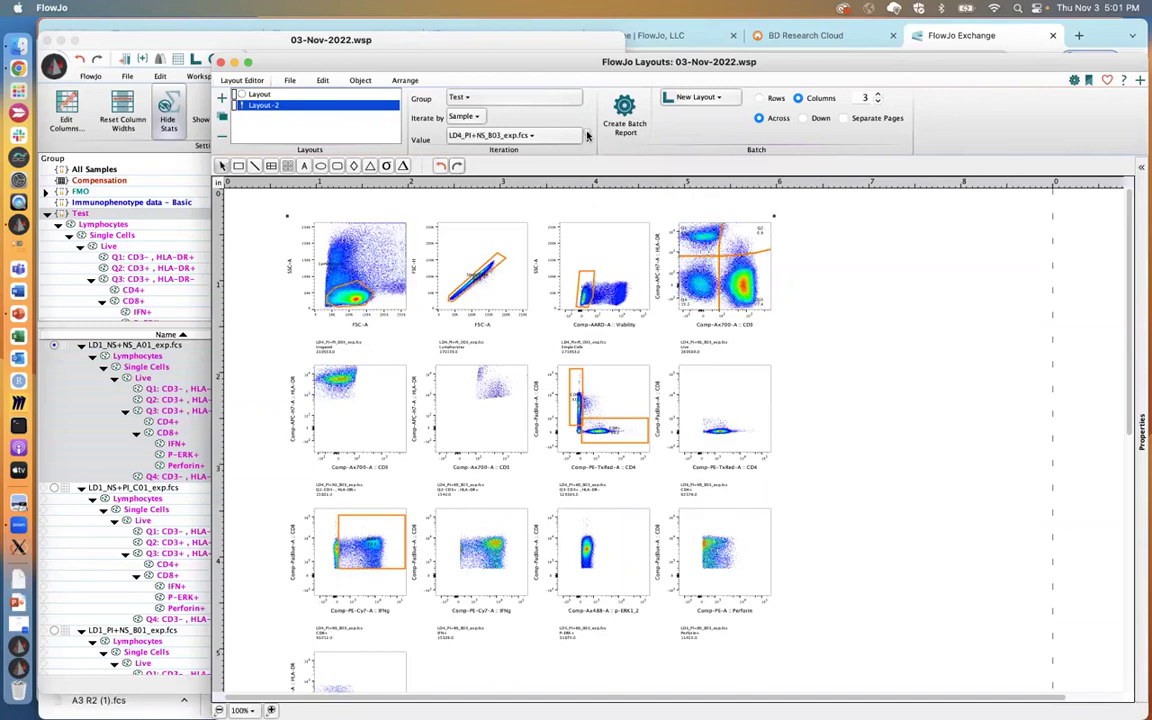
pyautogui.click(587, 135)
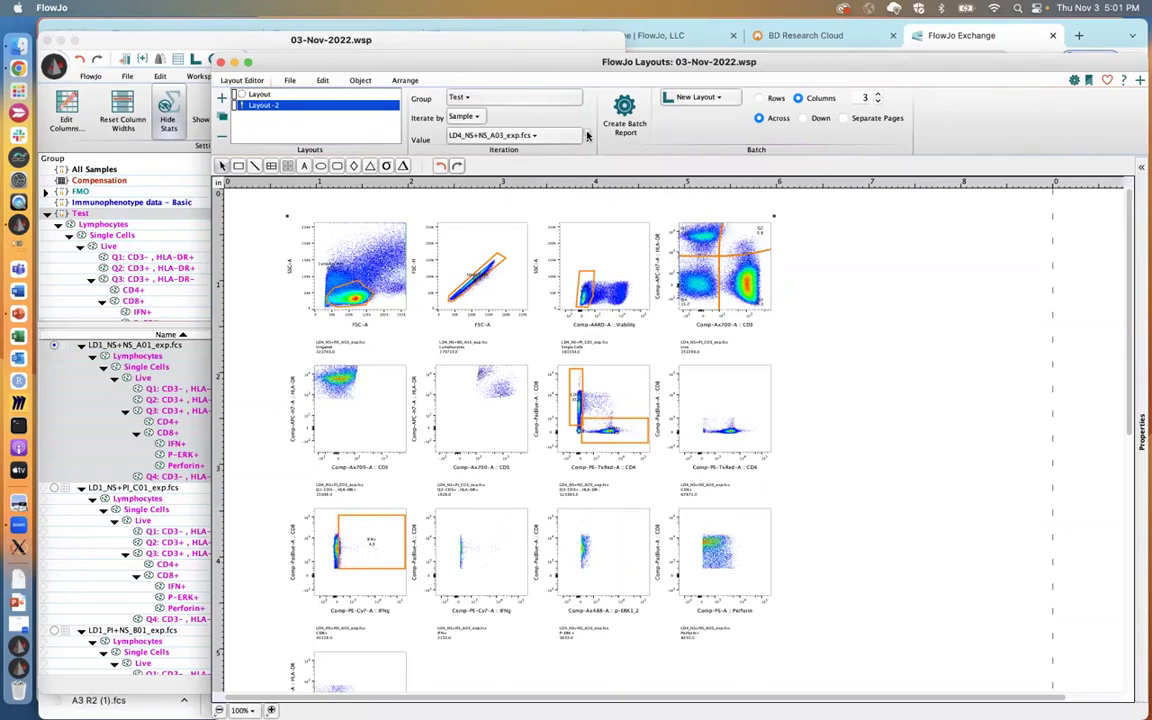
# - Display sample LD2_PI+NS_B02_exp.fcs and create a batch report as a new layout with 1 column, ordered down
pyautogui.click(587, 135)
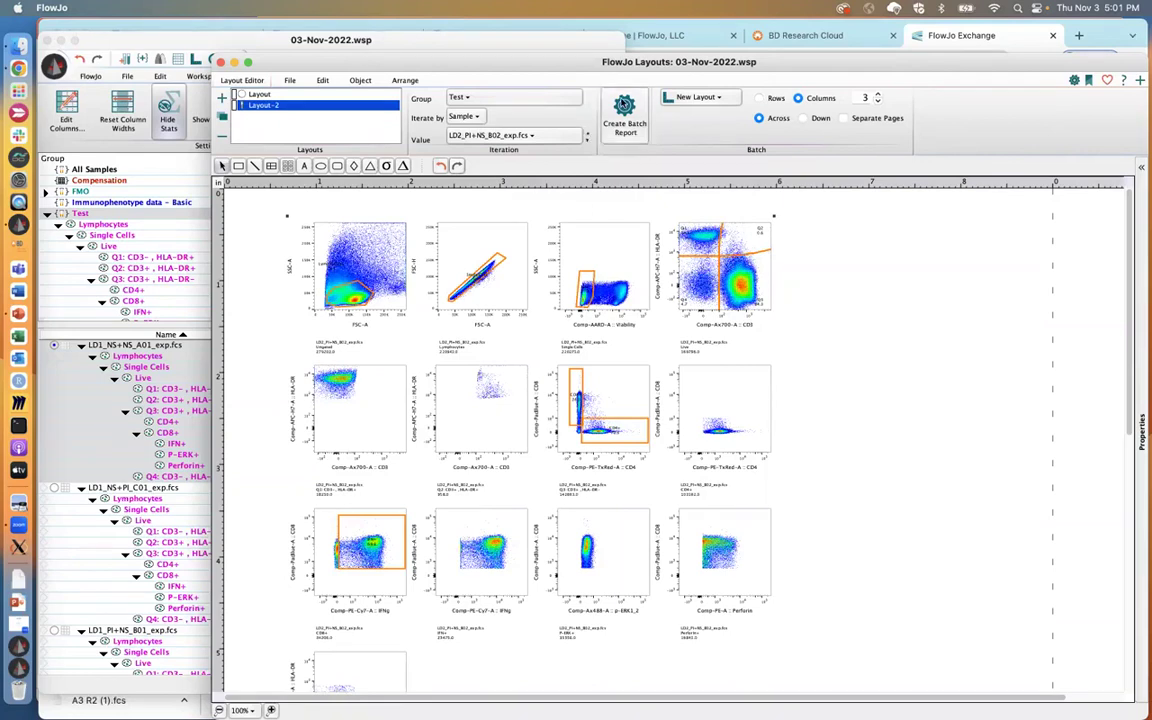
pyautogui.click(802, 118)
pyautogui.click(877, 102)
pyautogui.click(877, 102)
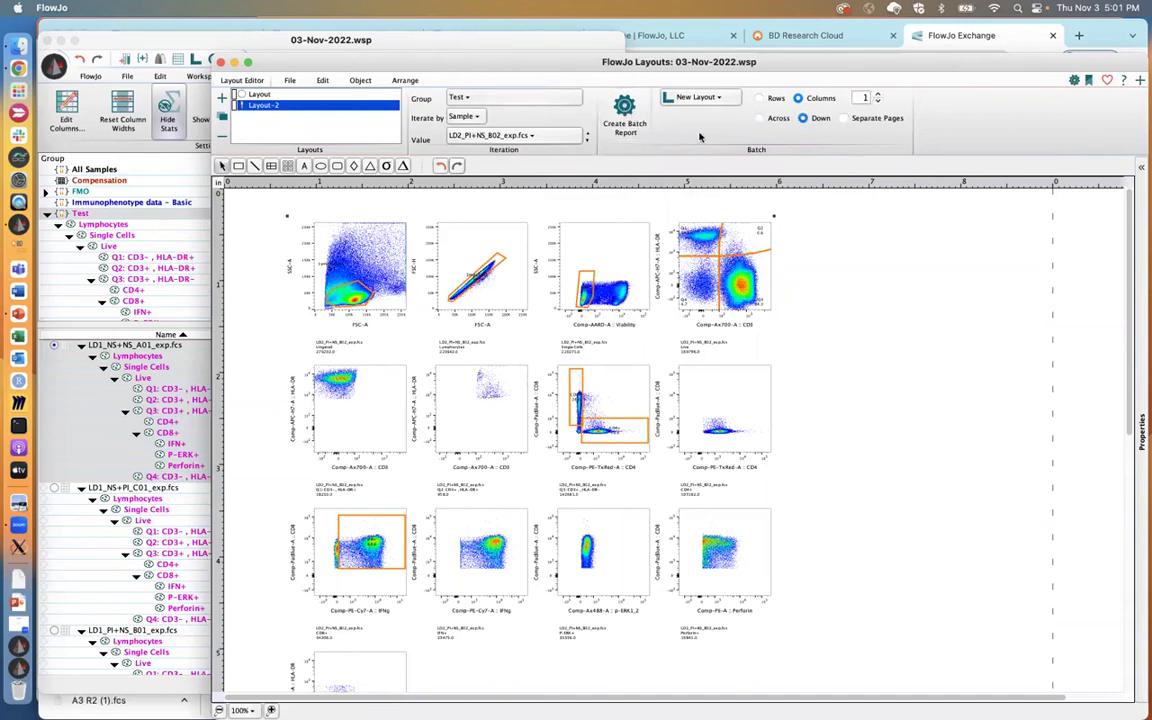
pyautogui.click(624, 112)
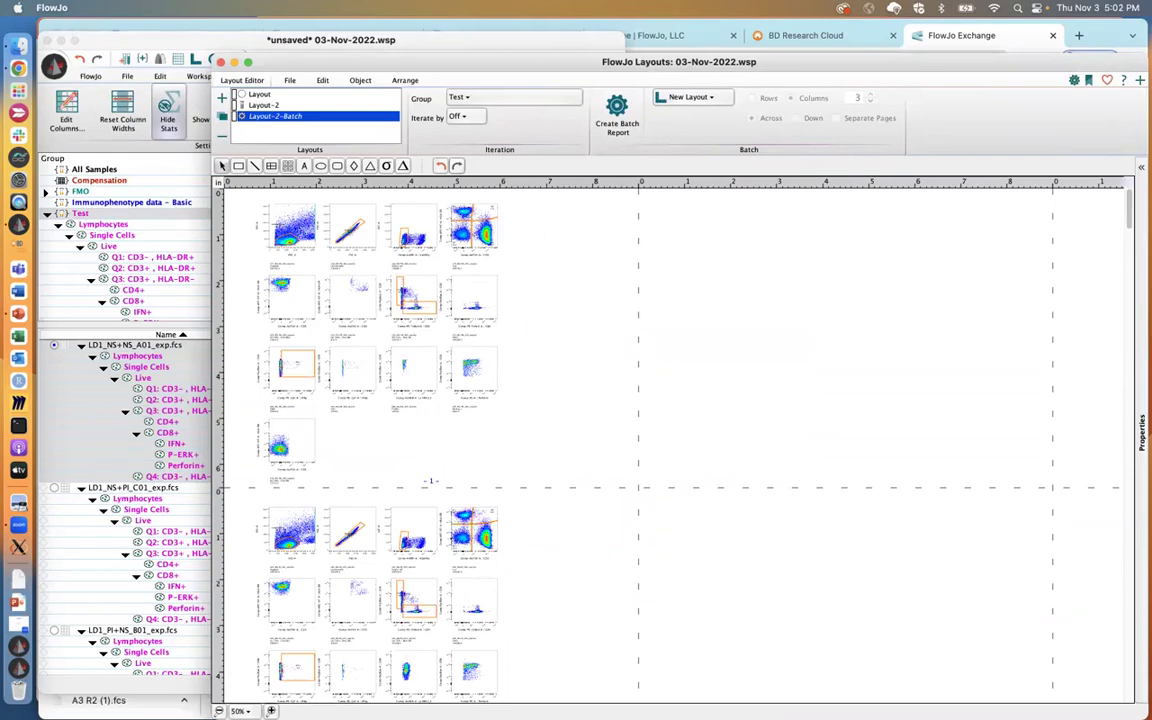
# - Enlarge the batch layout to 100% and examine the plots on its first page
pyautogui.press('super+equal')
pyautogui.press('super+equal')
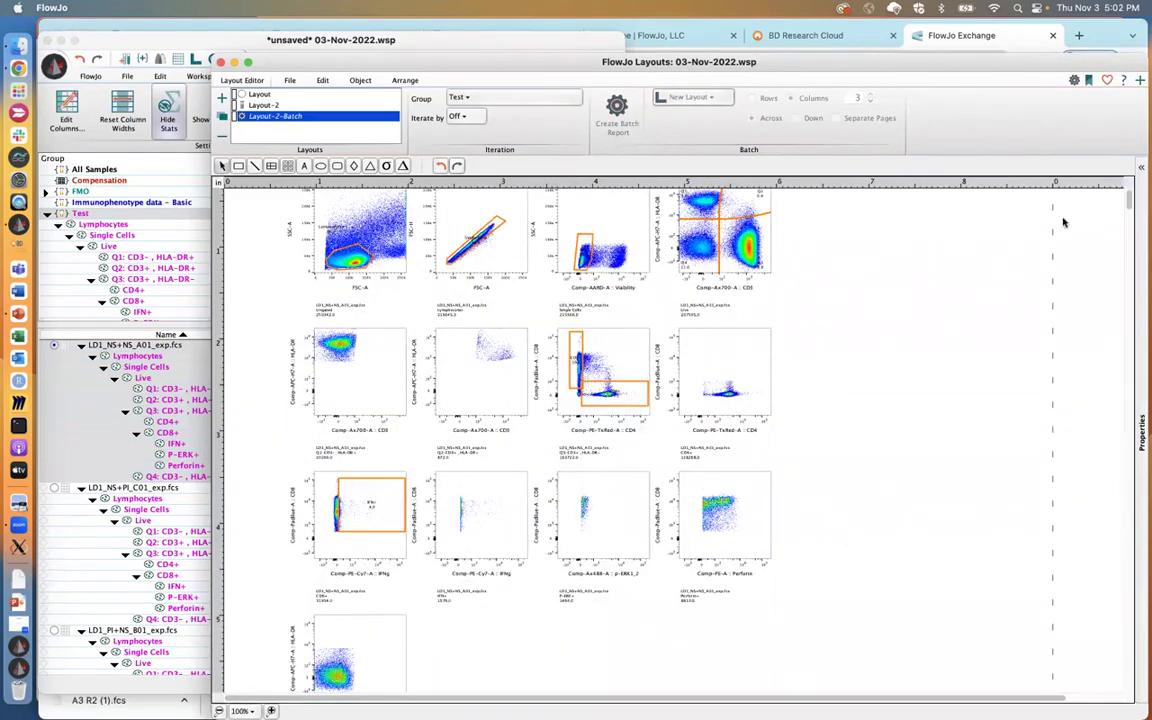
pyautogui.moveTo(1131, 194)
pyautogui.mouseDown()
pyautogui.moveTo(1124, 362)
pyautogui.moveTo(1143, 672)
pyautogui.moveTo(1124, 215)
pyautogui.mouseUp()
pyautogui.scroll(5, 531, 318)
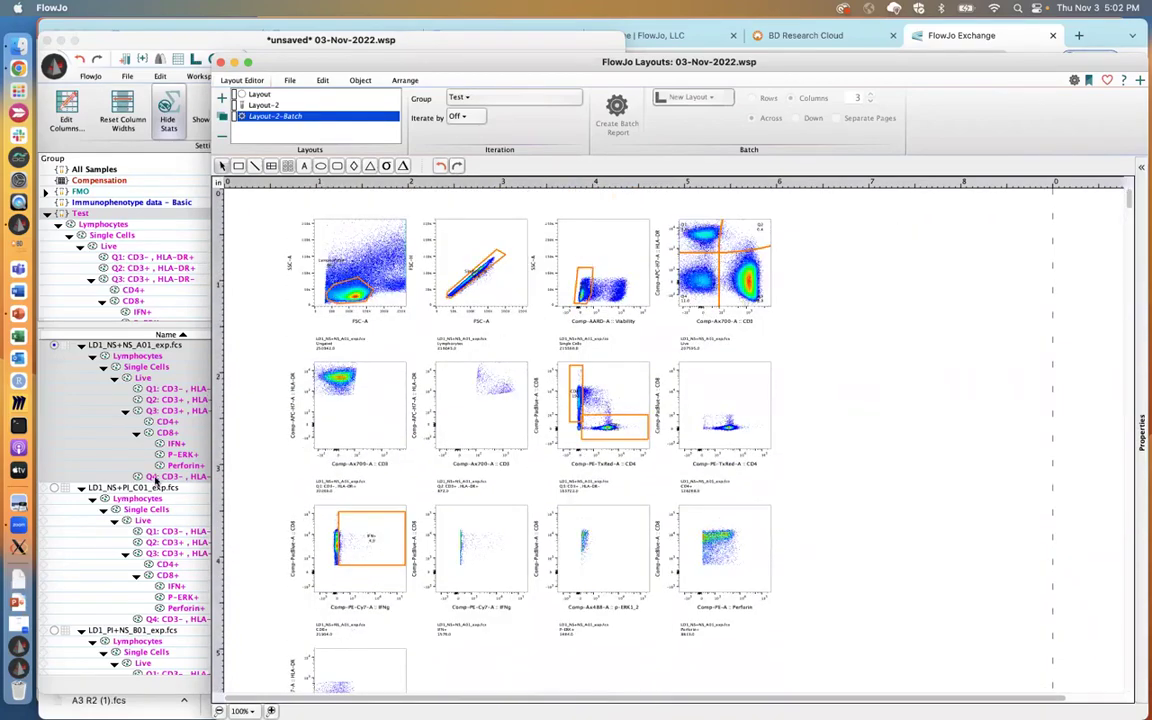
# - Arrange the layout window beside the workspace so that the sample list and the batch plots can be seen together
pyautogui.click(155, 364)
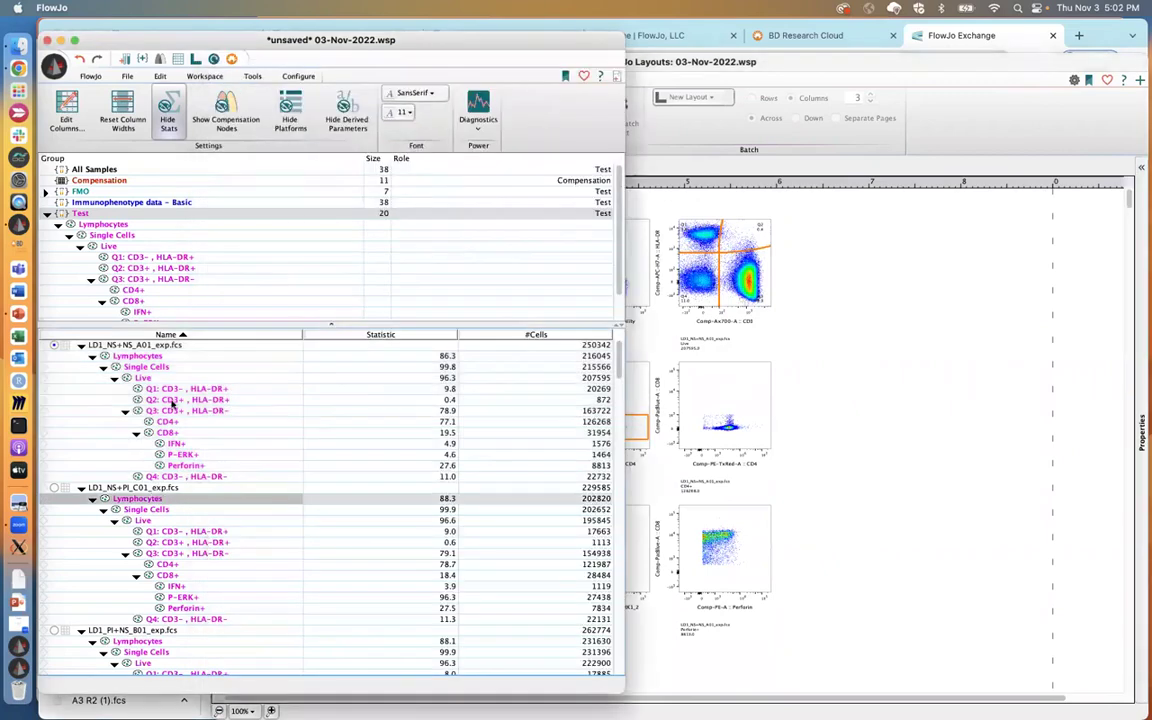
pyautogui.click(800, 74)
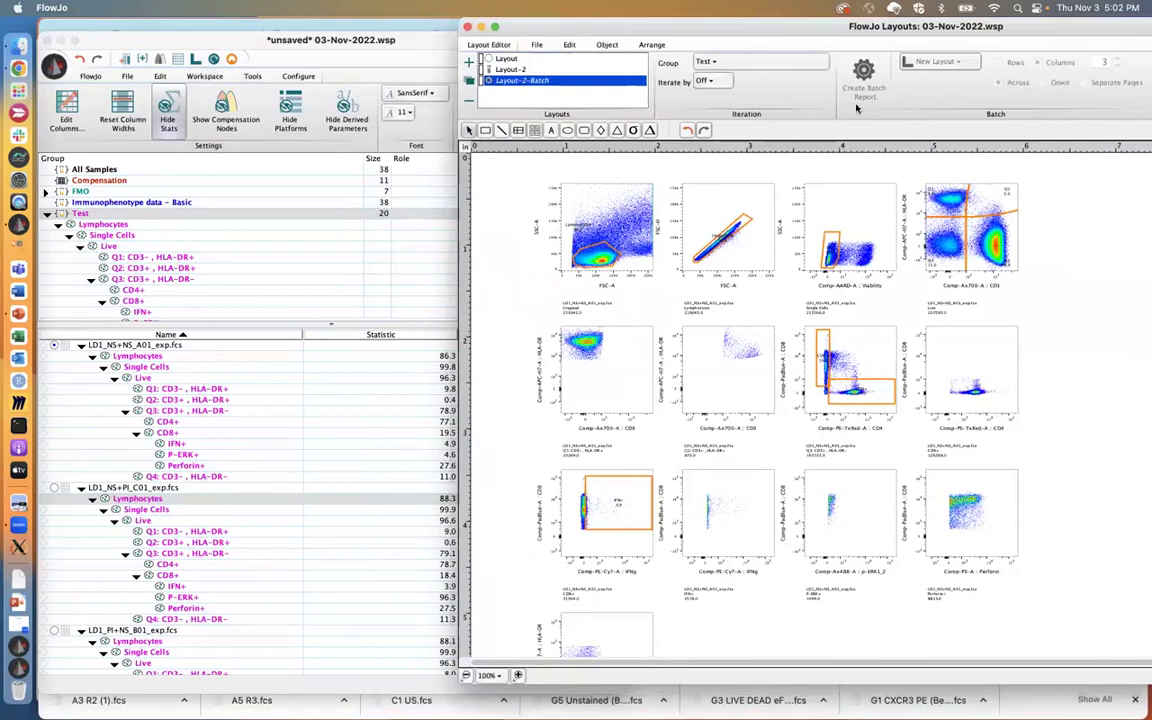
pyautogui.moveTo(762, 32); pyautogui.dragTo(837, 85)
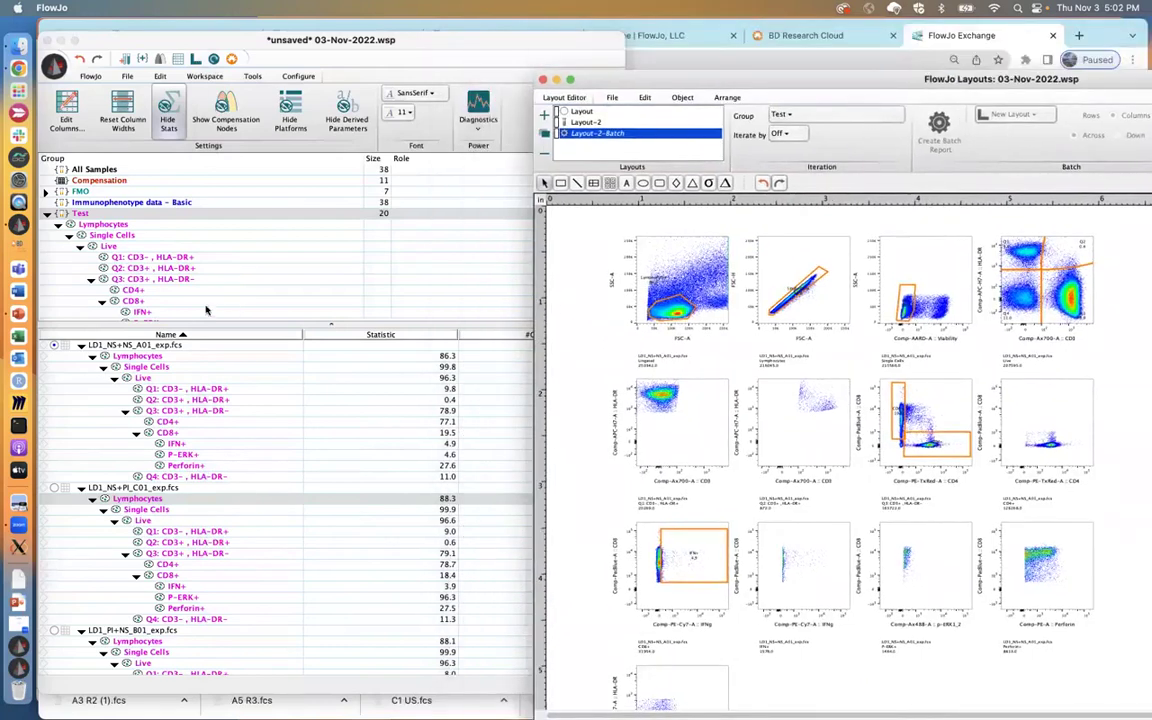
# - Open the ungated plot of LD1_NS+NS_A01_exp.fcs as FSC-A versus SSC-A and move its Lymphocytes gate up above the main population
pyautogui.doubleClick(135, 345)
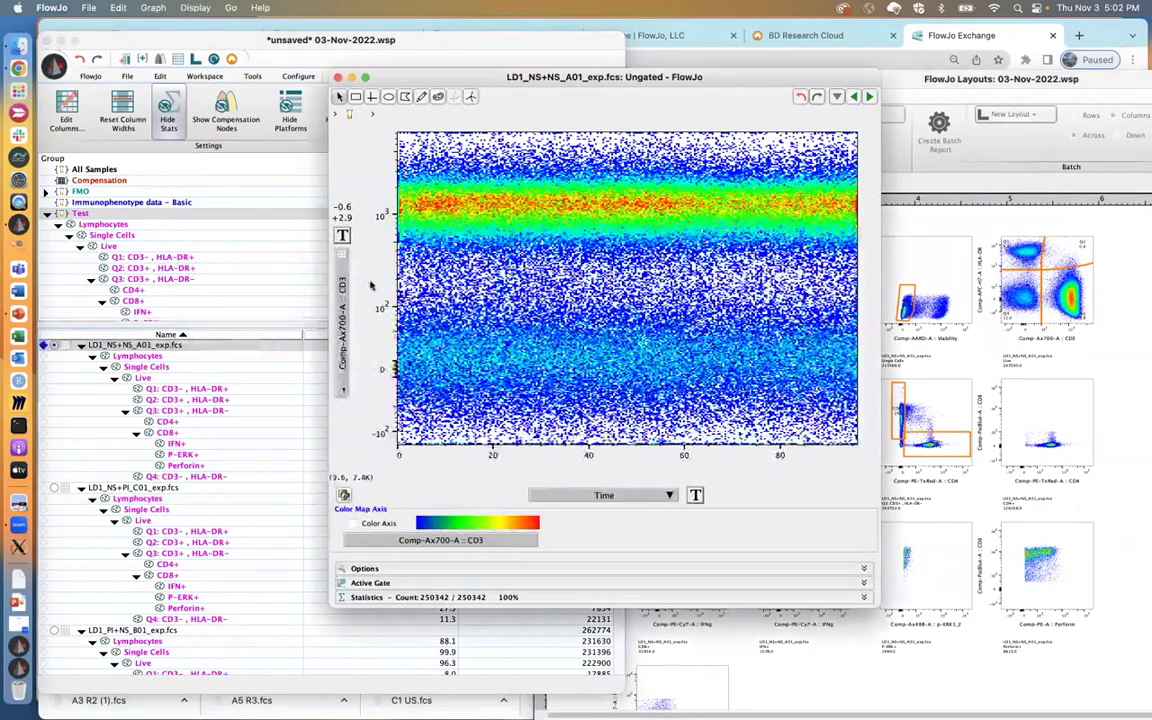
pyautogui.click(600, 495)
pyautogui.click(627, 430)
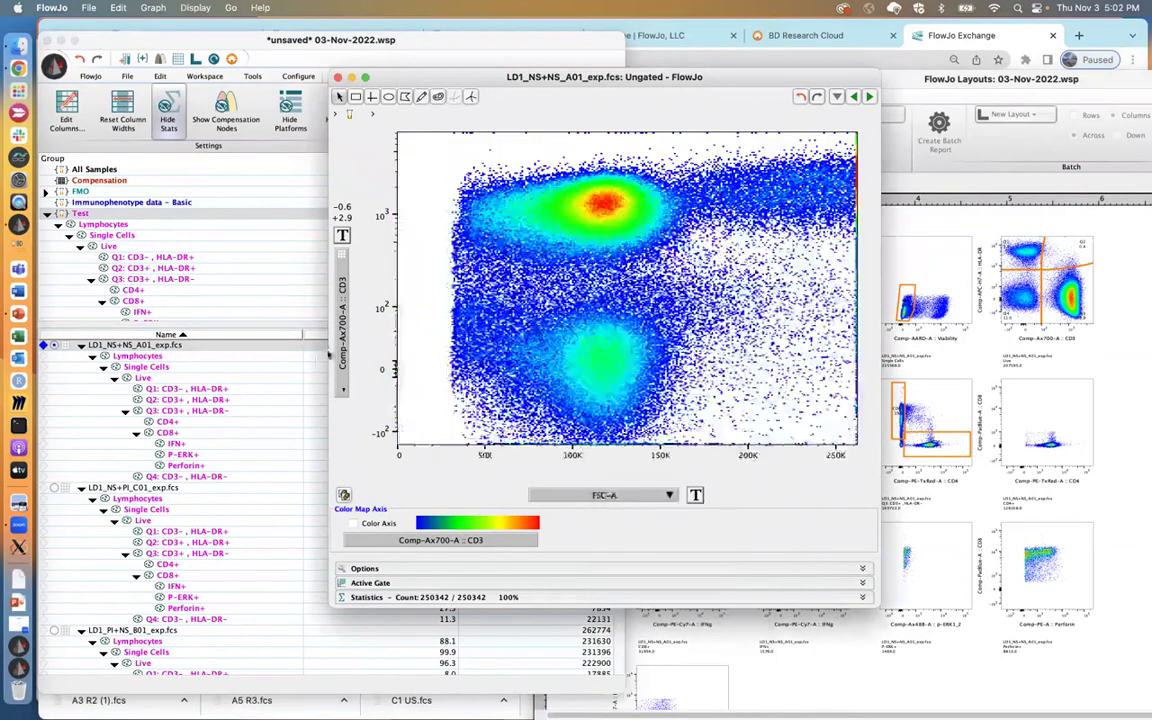
pyautogui.click(343, 335)
pyautogui.click(368, 418)
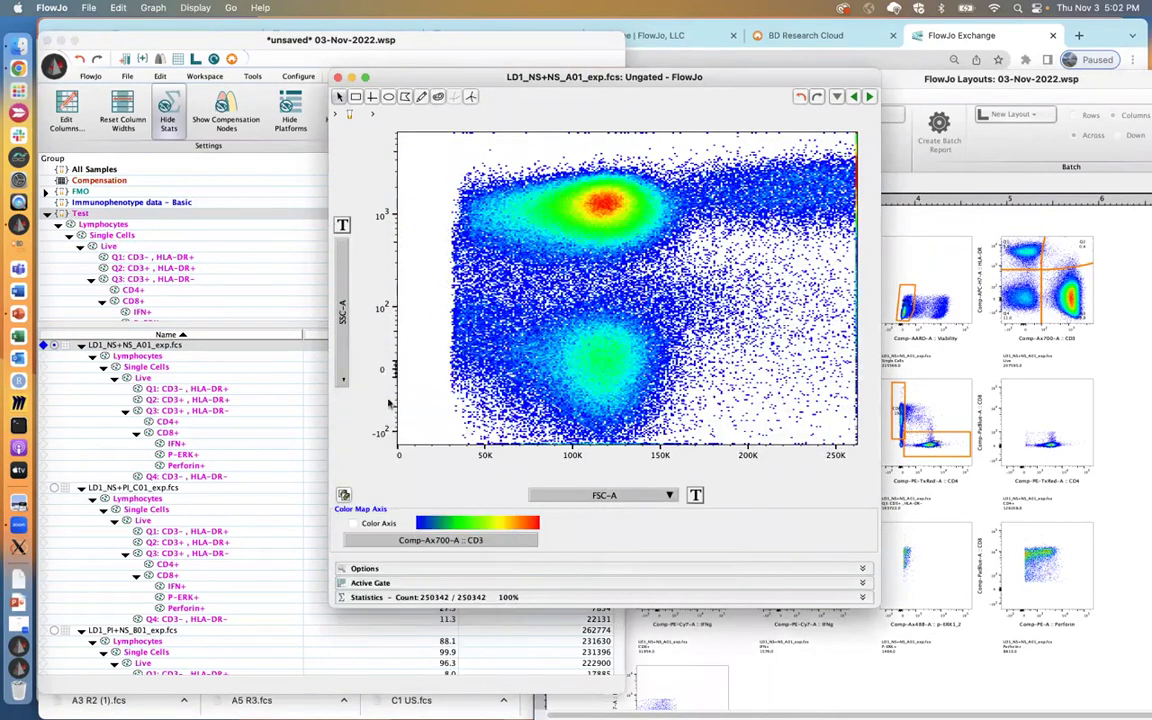
pyautogui.moveTo(508, 345); pyautogui.dragTo(570, 298)
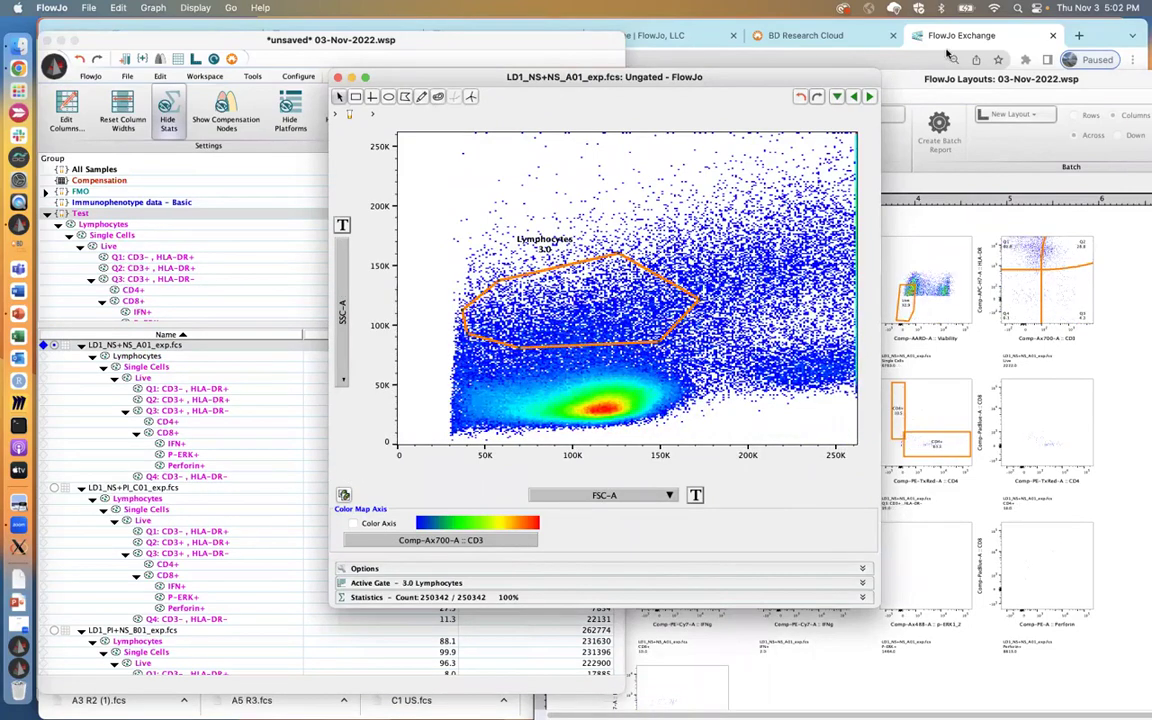
# - Compare the first two samples' plots in the batch layout and restore the Lymphocytes gate of LD1_NS+NS_A01_exp.fcs
pyautogui.click(952, 97)
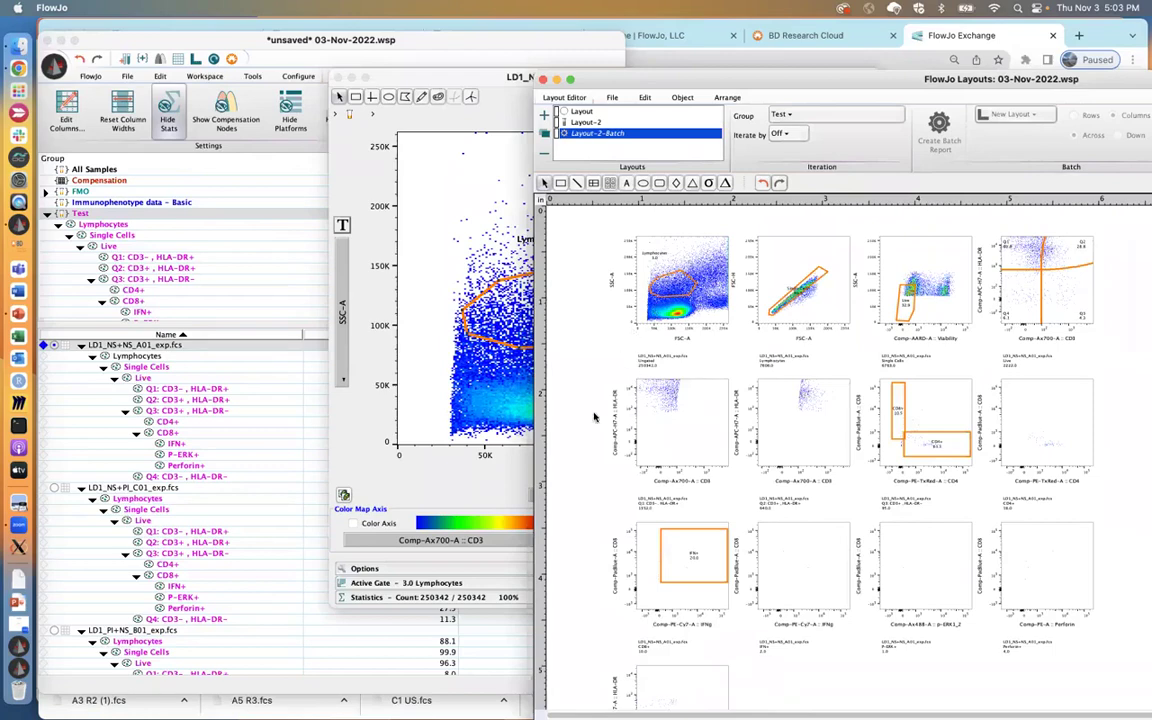
pyautogui.scroll(-5, 595, 415)
pyautogui.scroll(-9, 595, 416)
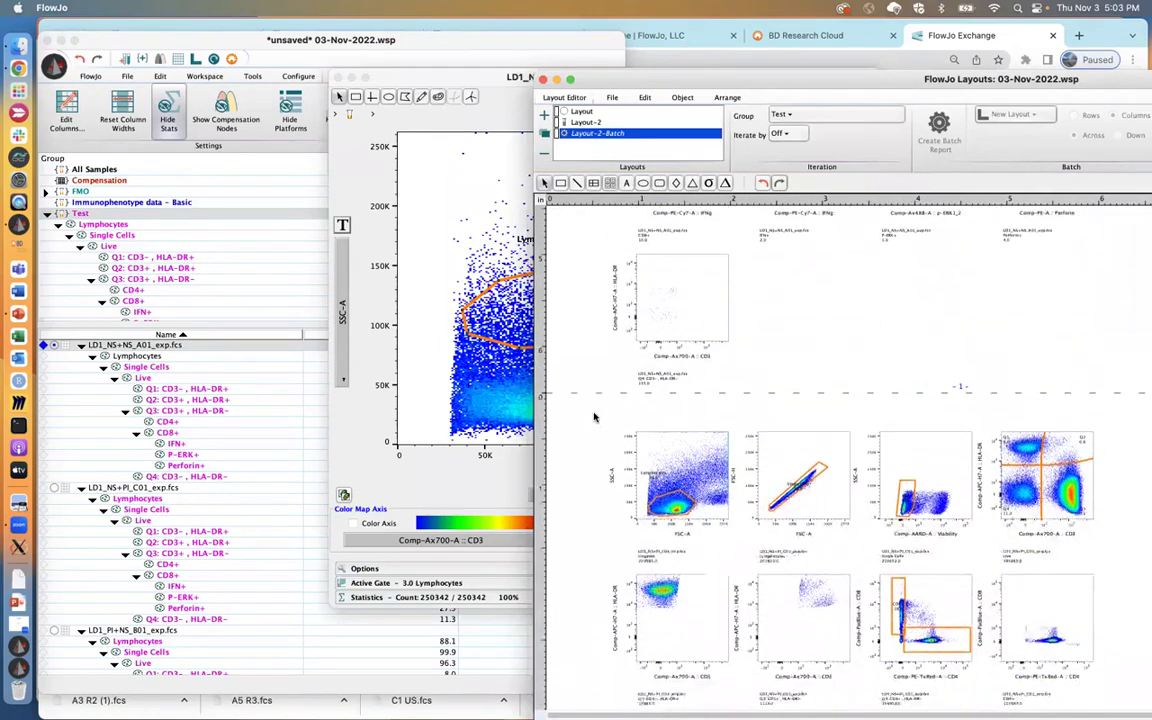
pyautogui.scroll(14, 600, 345)
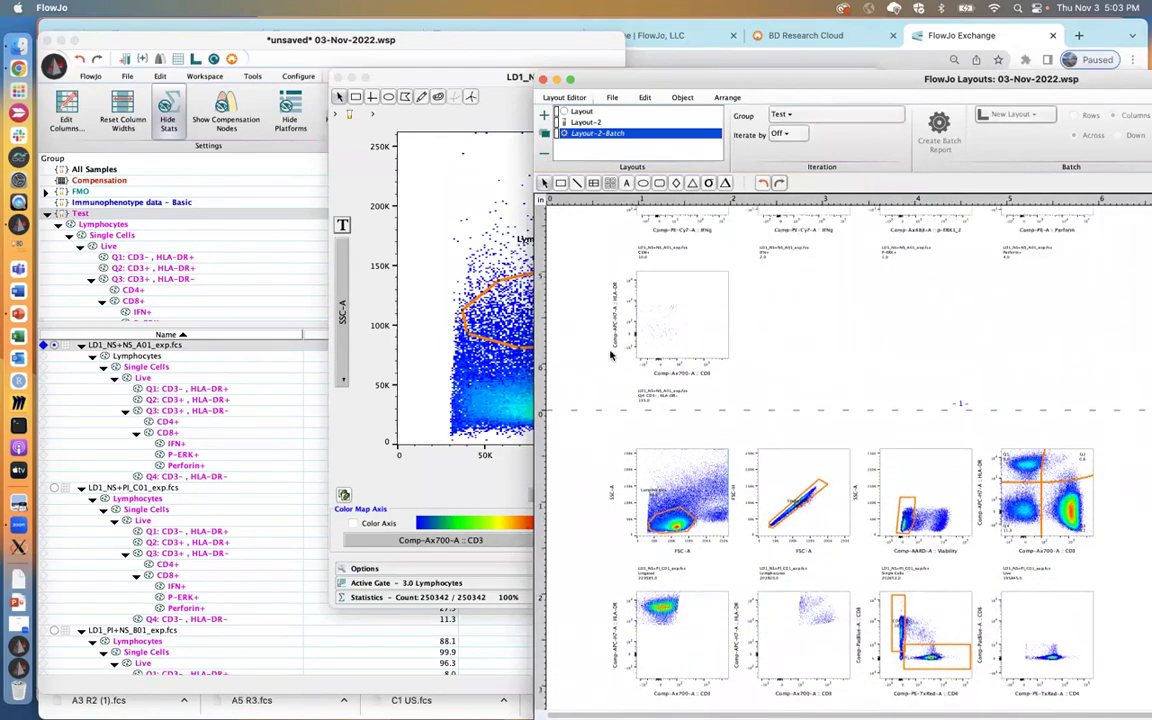
pyautogui.click(143, 360)
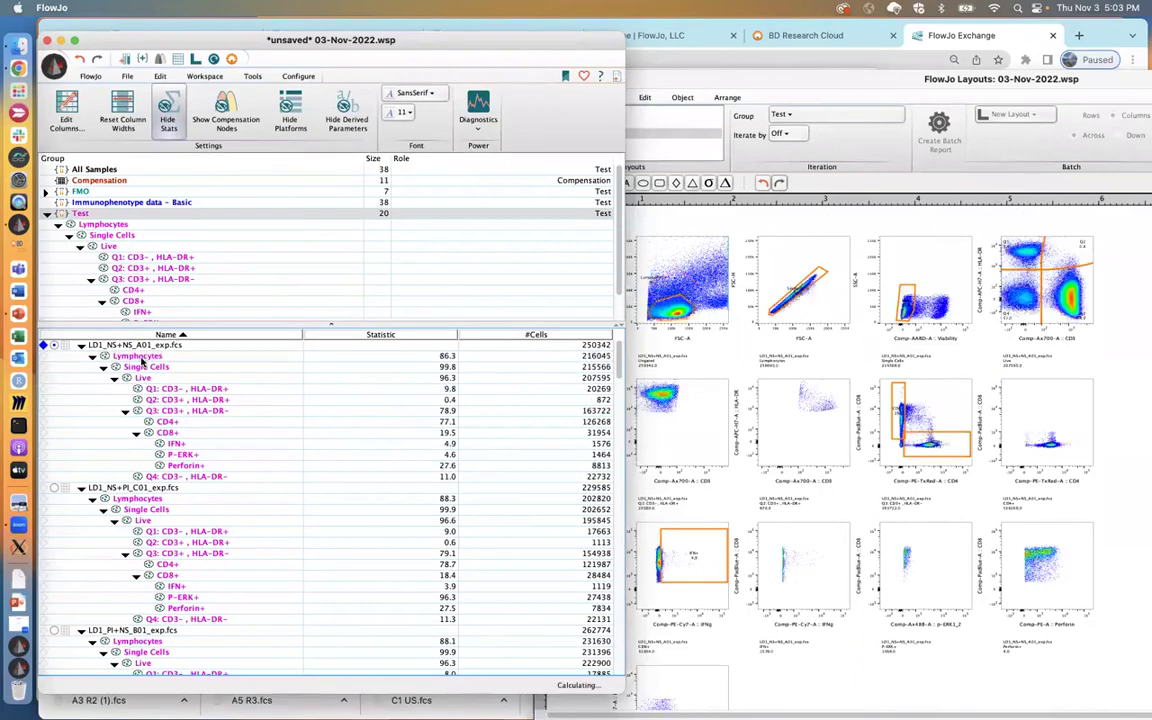
pyautogui.click(745, 270)
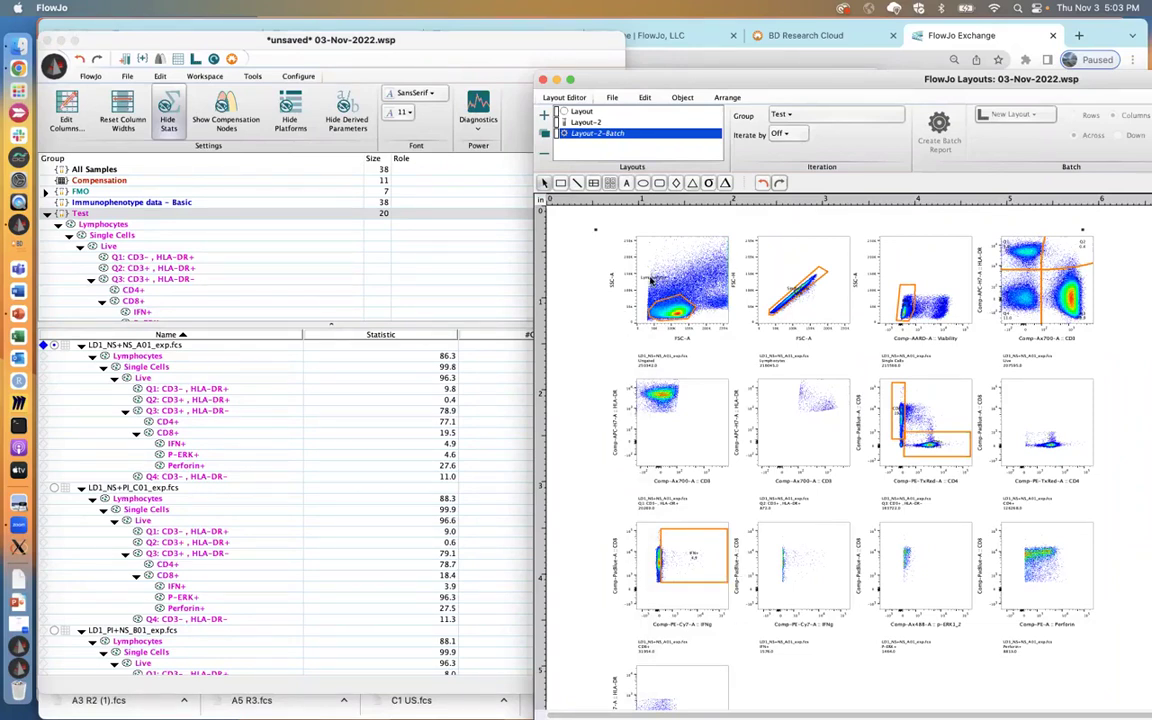
# - Delete the Layout-2-Batch layout and reposition the layout window so that its batch options are fully accessible
pyautogui.click(545, 157)
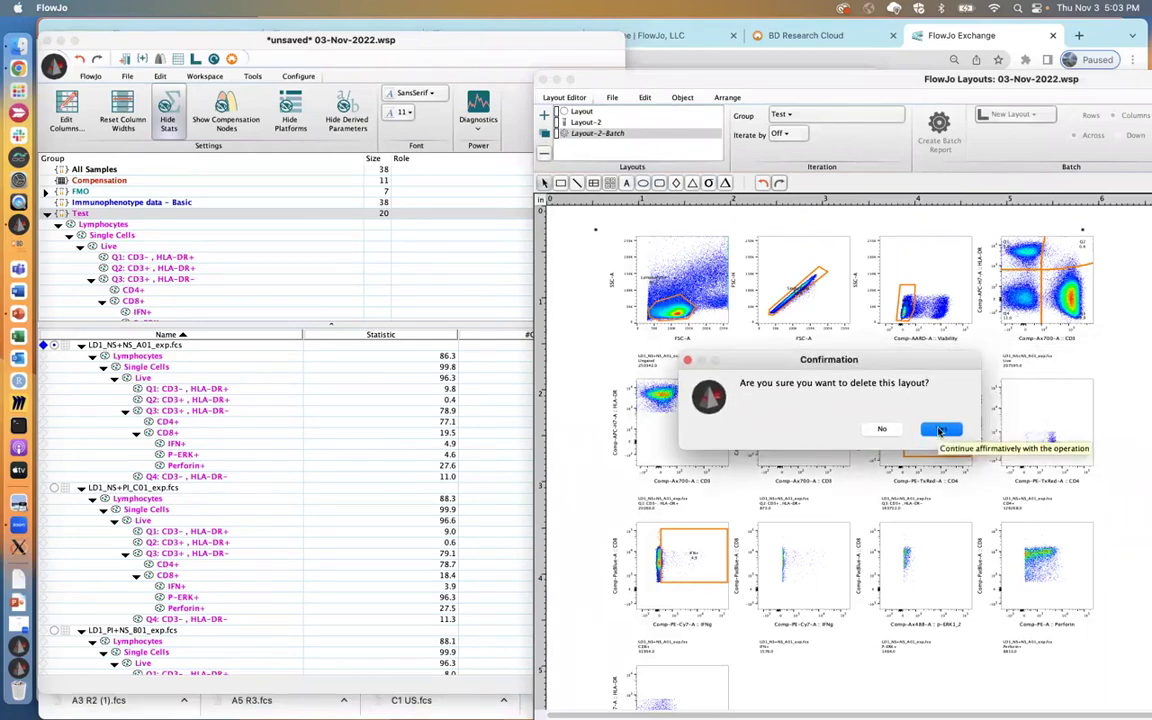
pyautogui.click(940, 430)
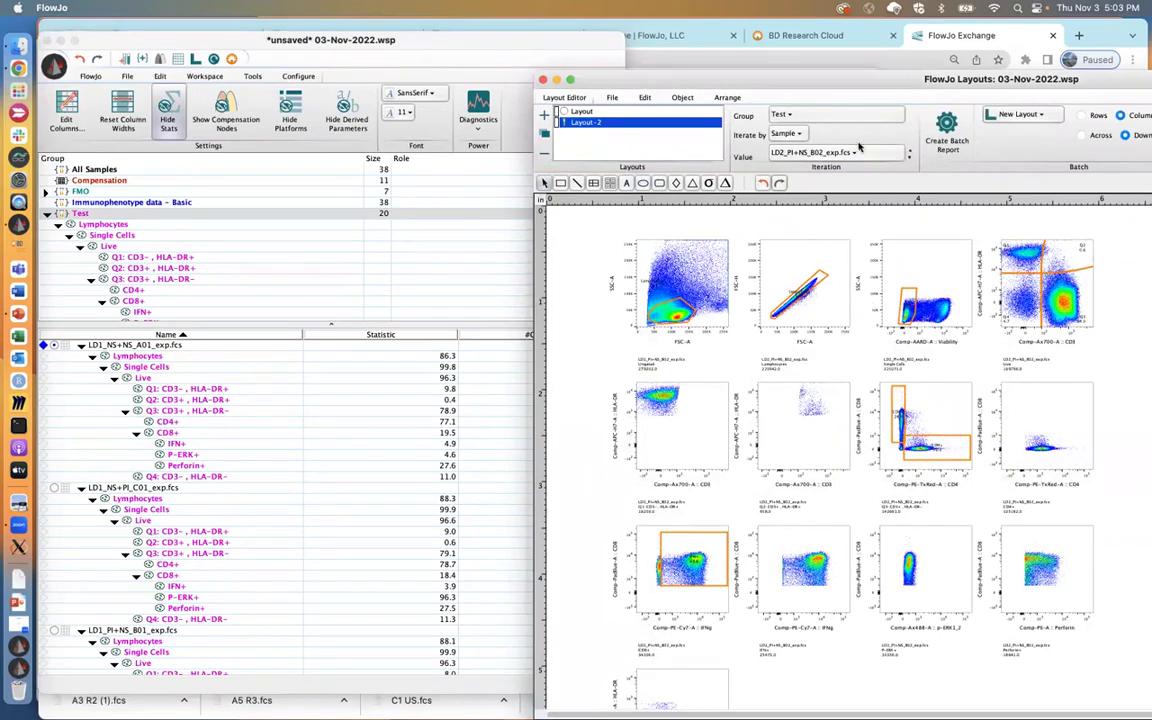
pyautogui.moveTo(864, 86); pyautogui.dragTo(697, 61)
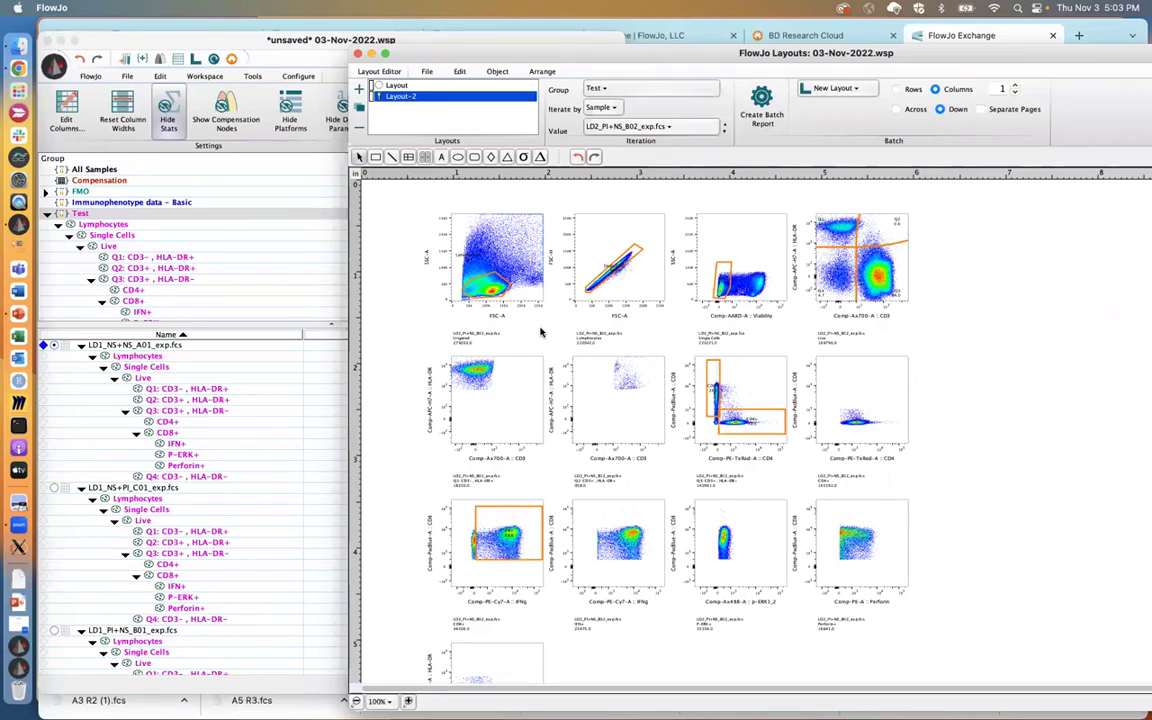
# - Set the batch output to Printer and create the batch report of Layout-2 for printing
pyautogui.click(825, 89)
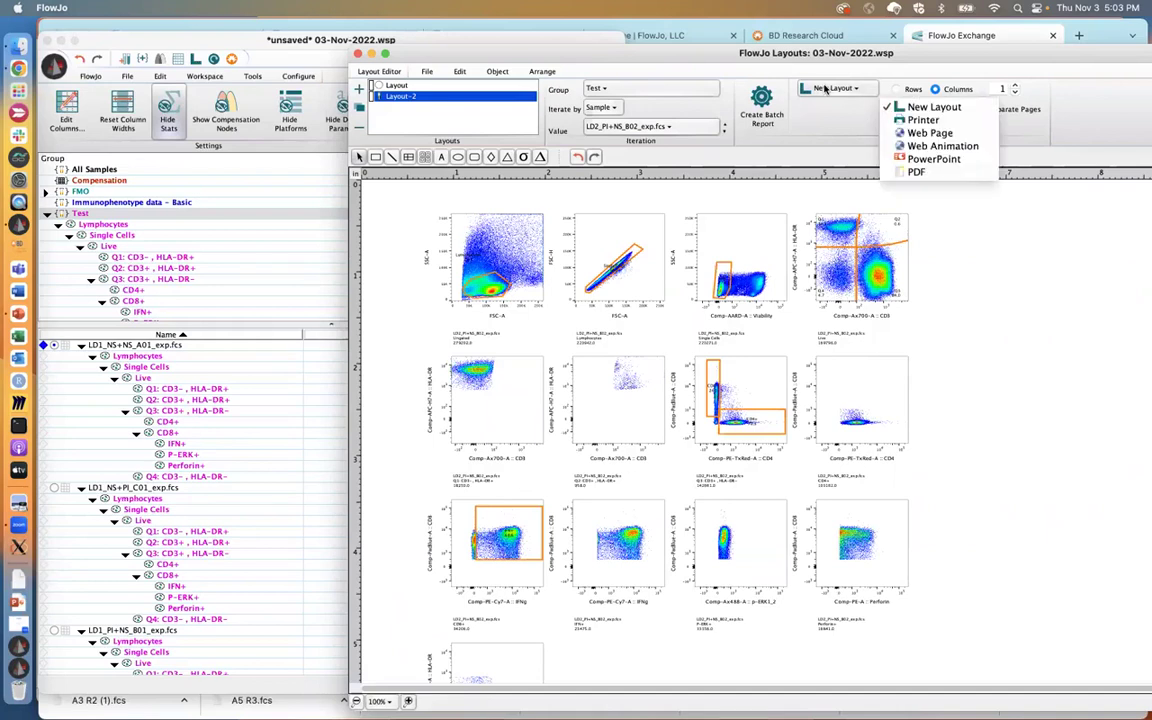
pyautogui.click(919, 121)
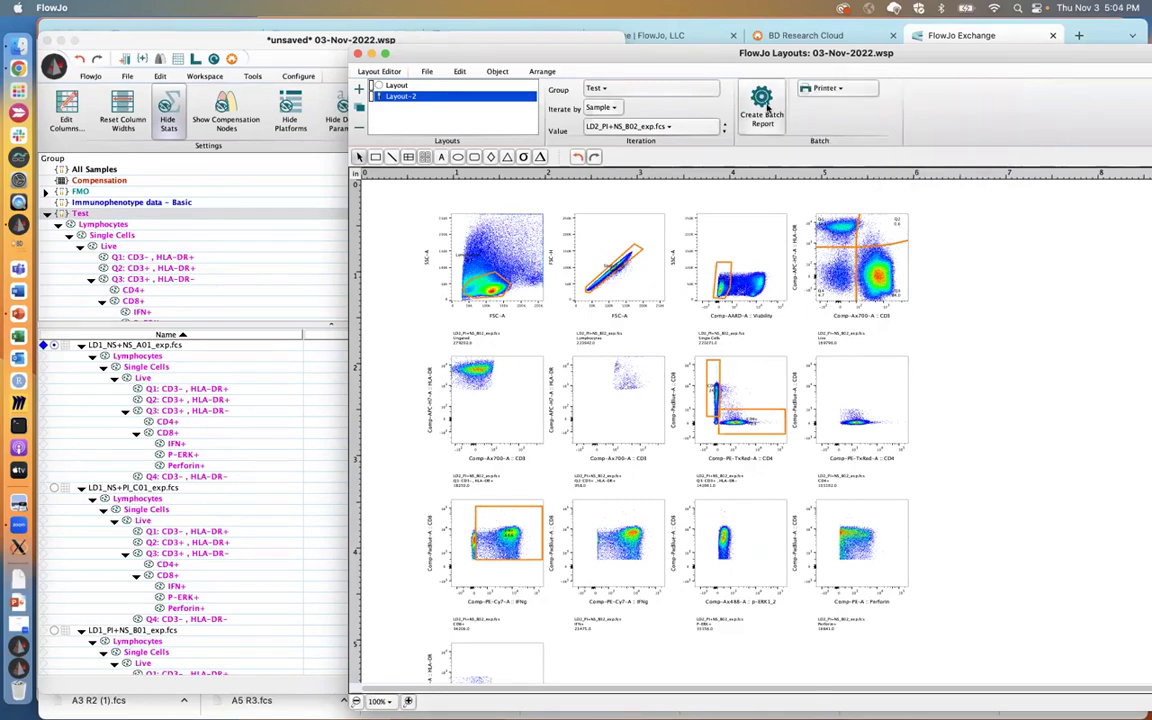
pyautogui.click(765, 110)
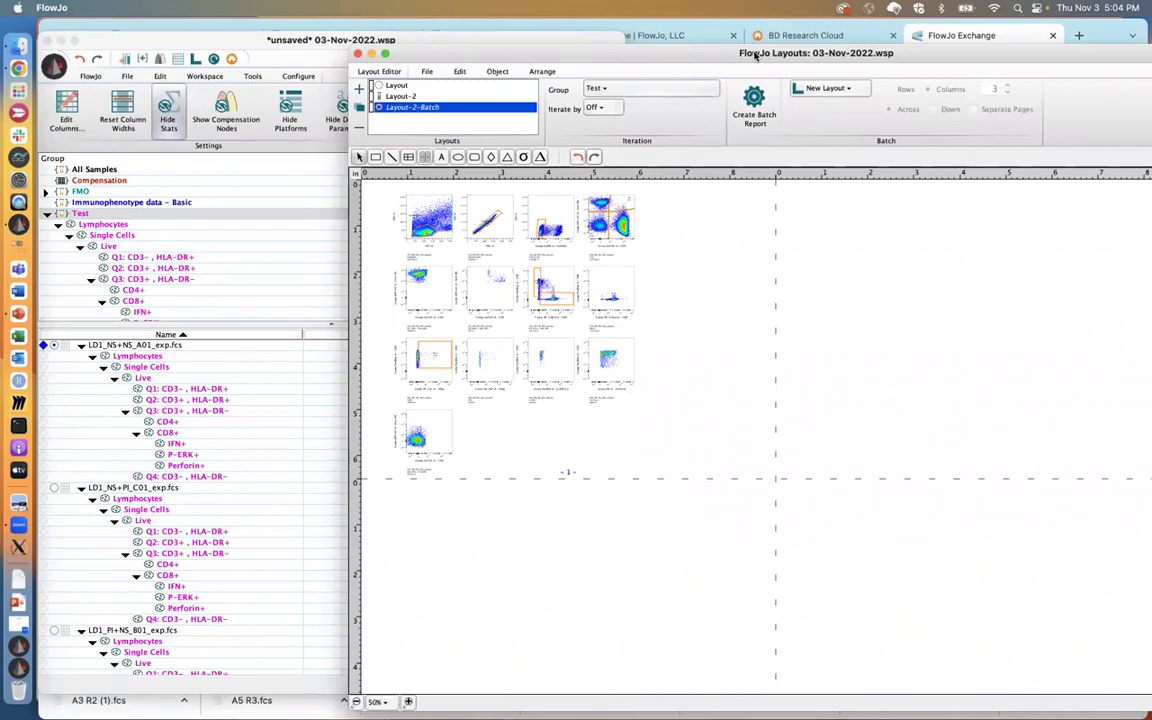
pyautogui.moveTo(640, 58)
pyautogui.mouseDown()
pyautogui.moveTo(580, 89)
pyautogui.moveTo(603, 301)
pyautogui.moveTo(640, 180)
pyautogui.moveTo(643, 35)
pyautogui.mouseUp()
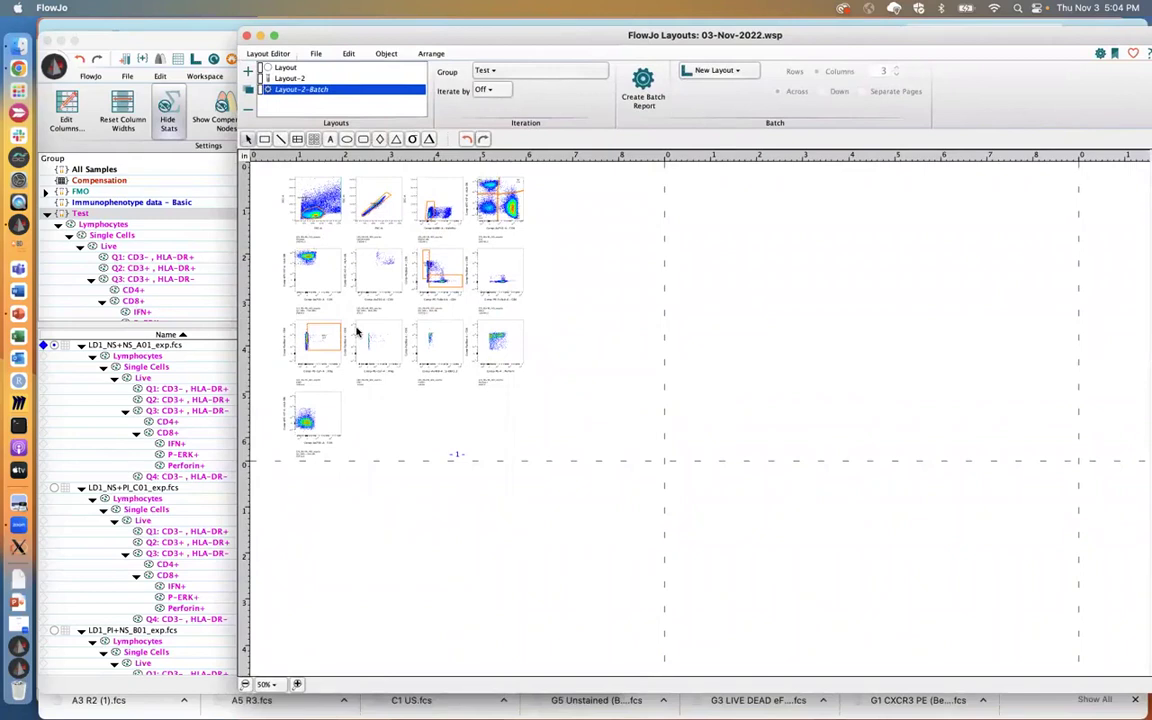
pyautogui.press('super+p')
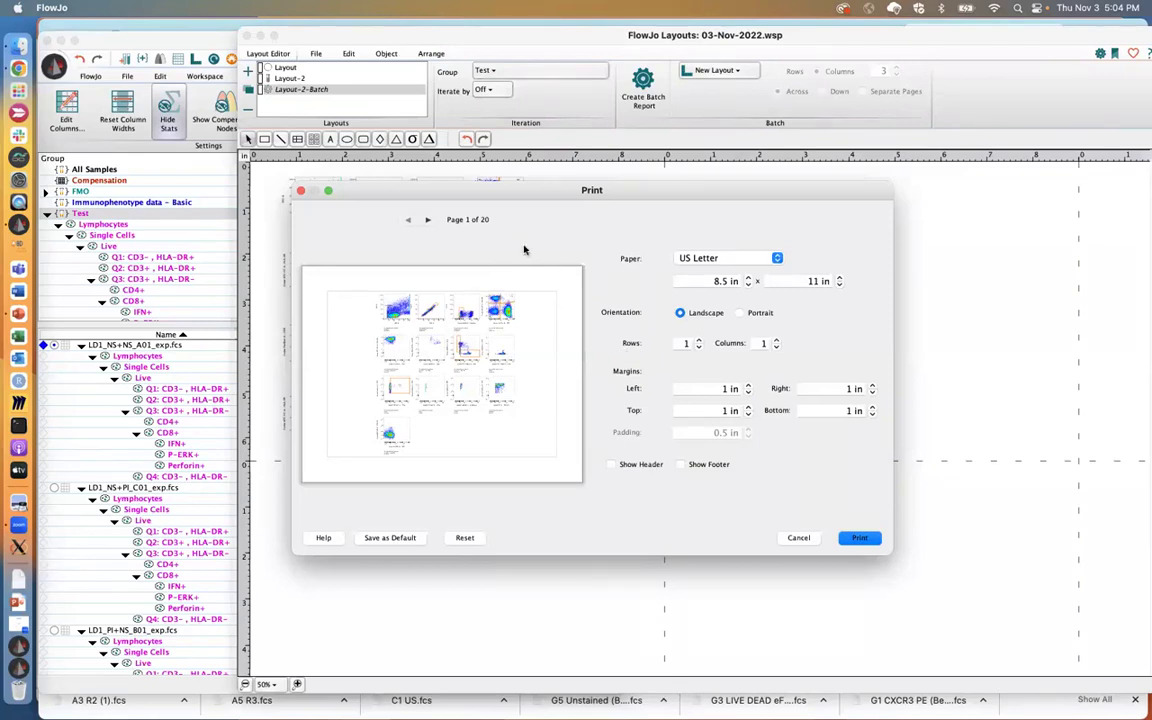
# - Arrange the printed batch pages in 2 rows and 3 columns per sheet
pyautogui.click(699, 339)
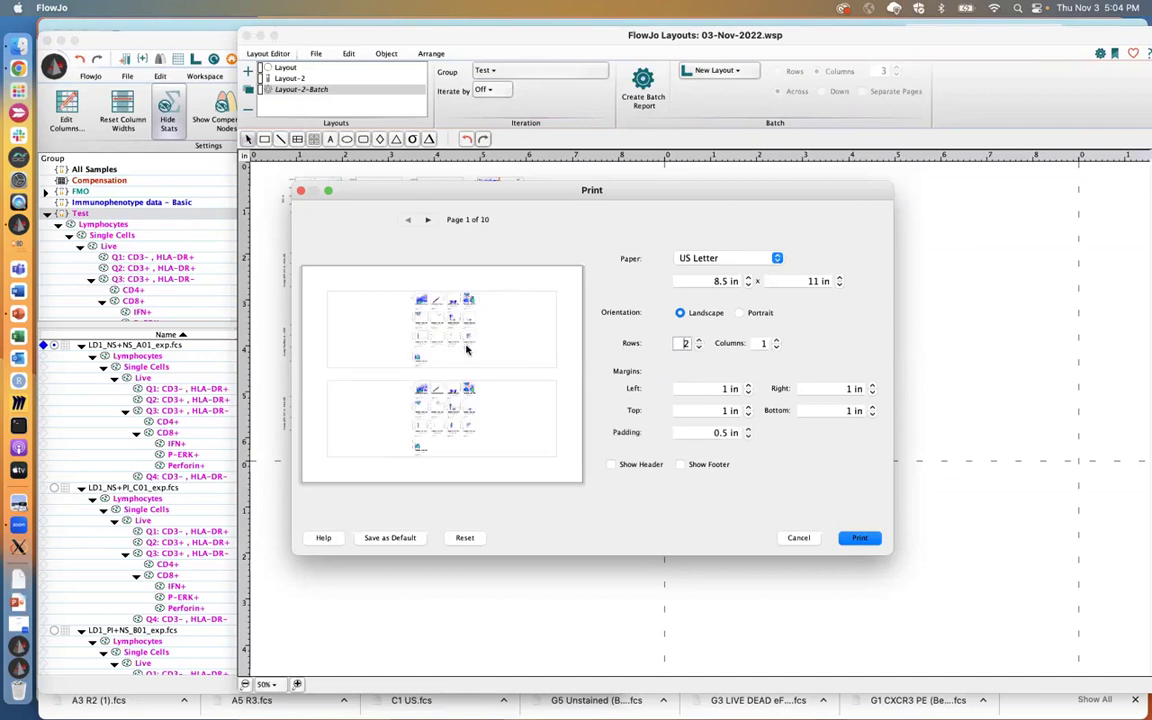
pyautogui.click(777, 340)
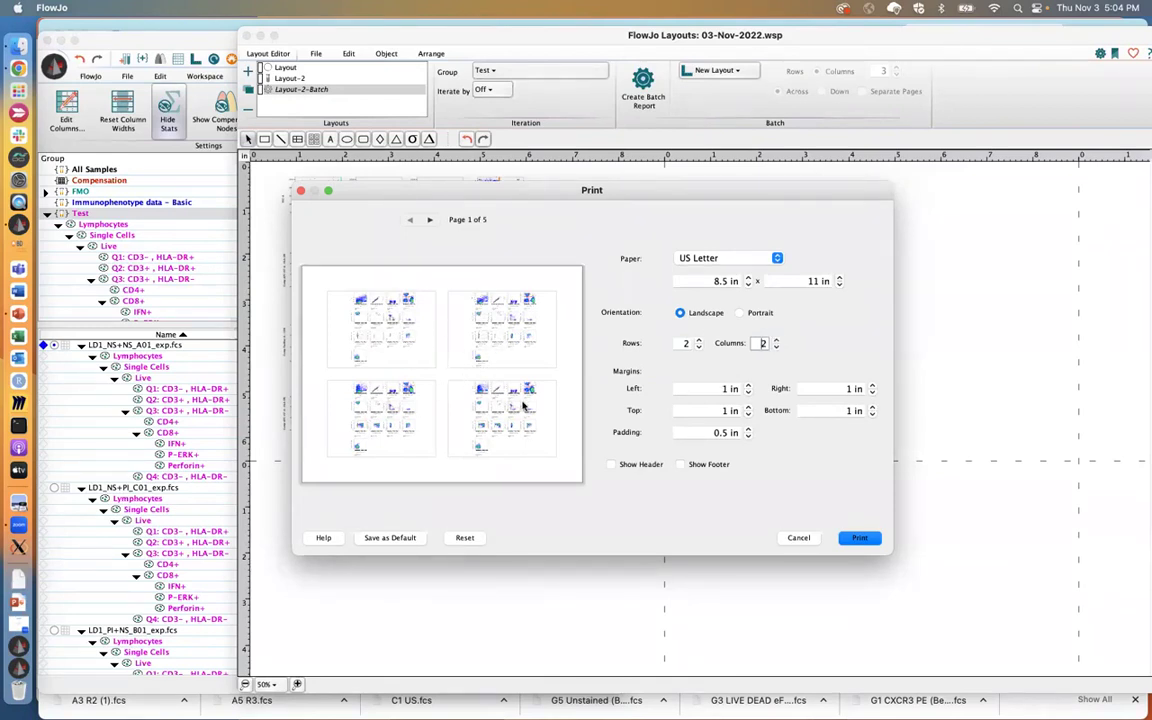
pyautogui.click(777, 340)
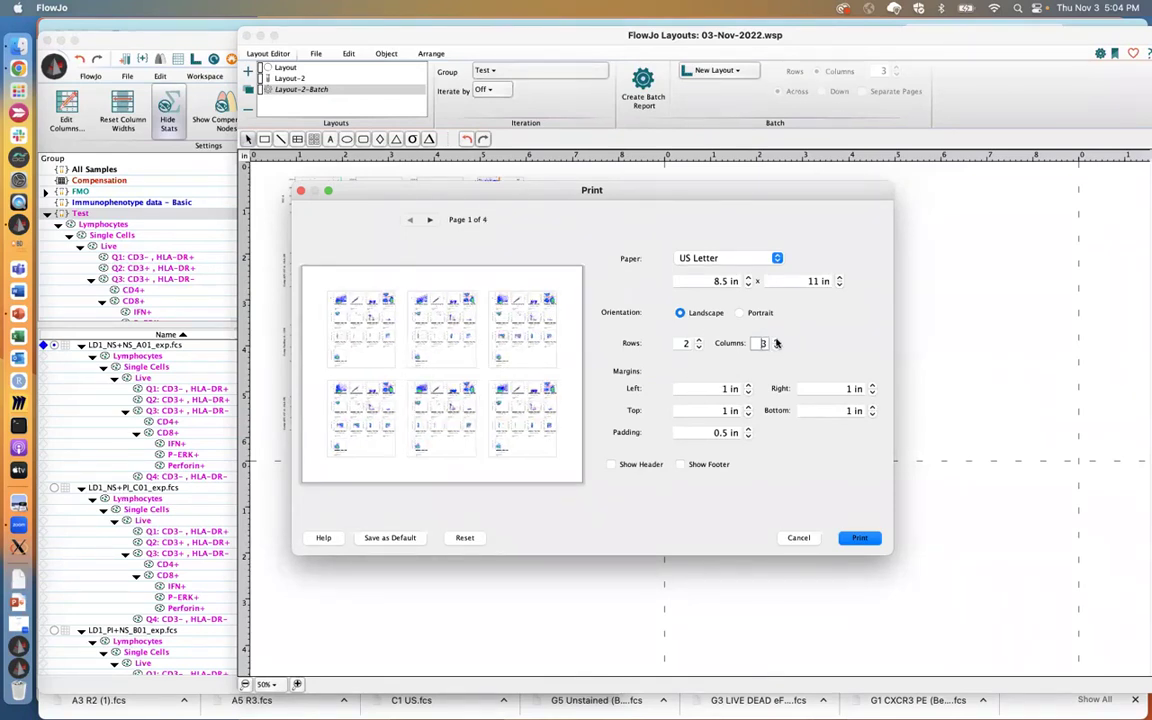
# - Continue to the printer settings, look at the options for saving as PDF, and cancel the print job
pyautogui.click(861, 538)
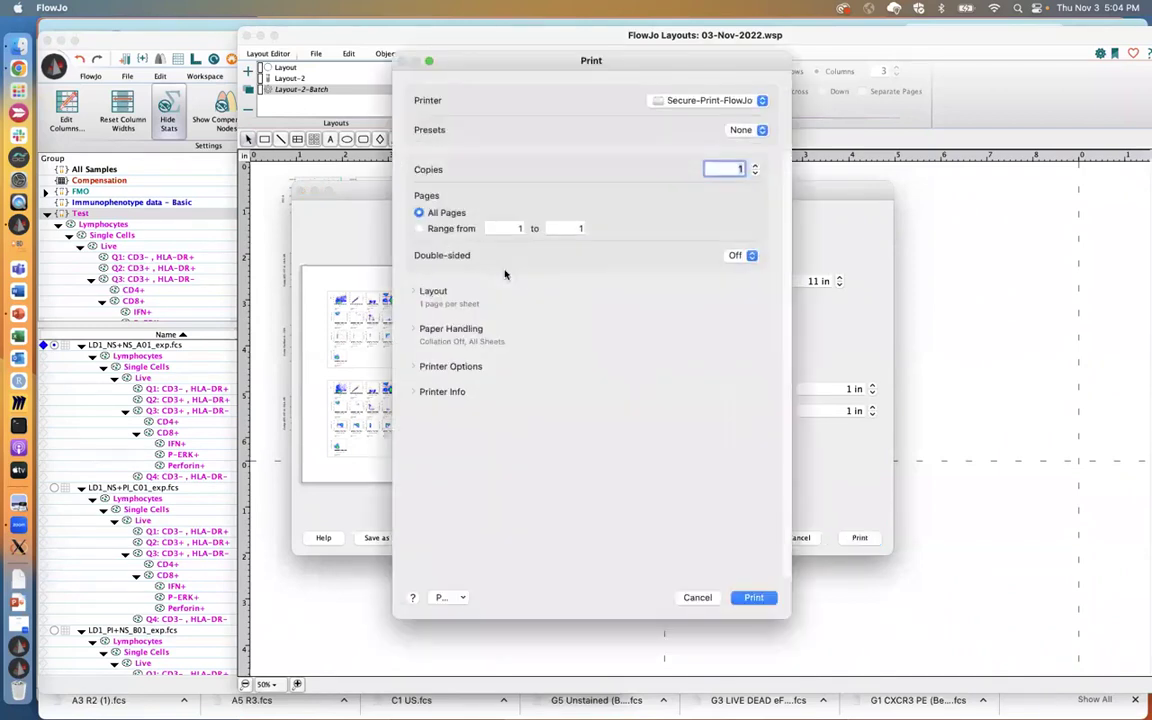
pyautogui.click(462, 598)
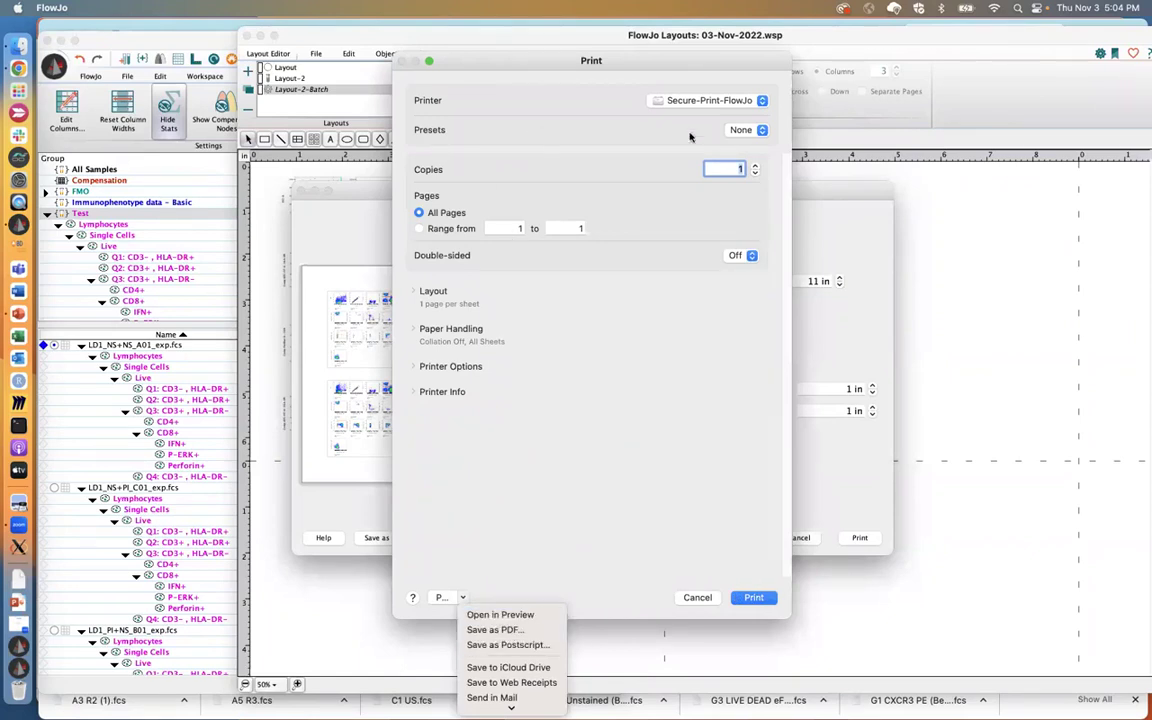
pyautogui.click(694, 598)
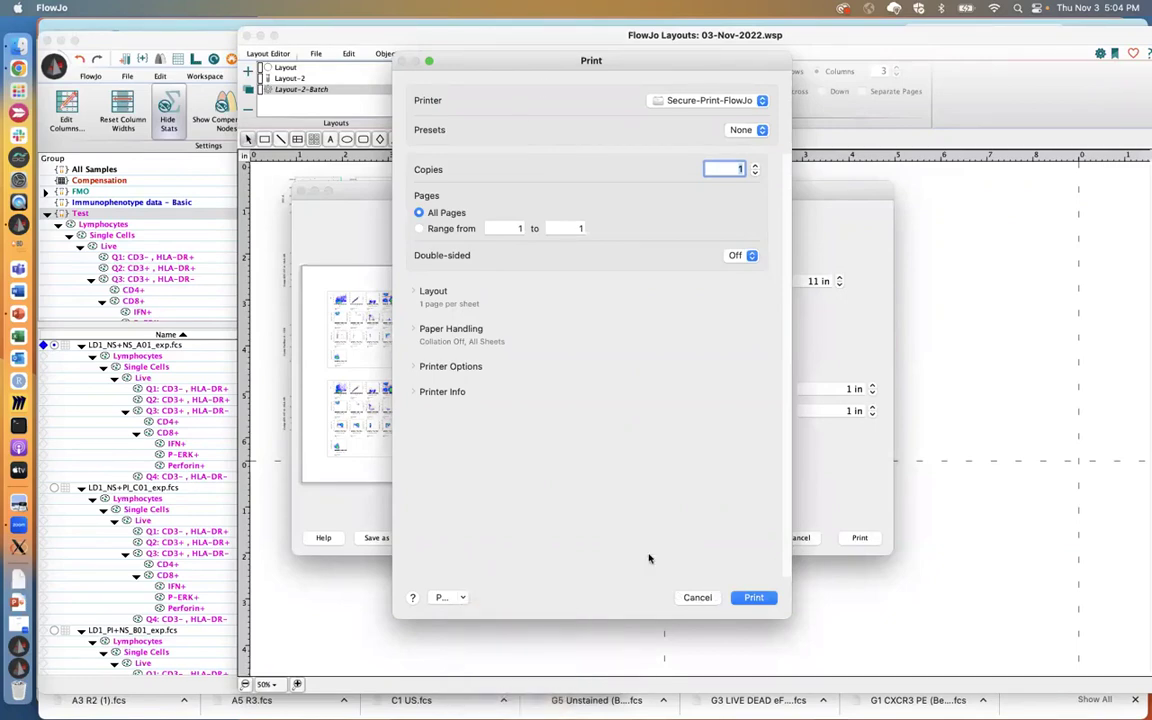
pyautogui.click(692, 597)
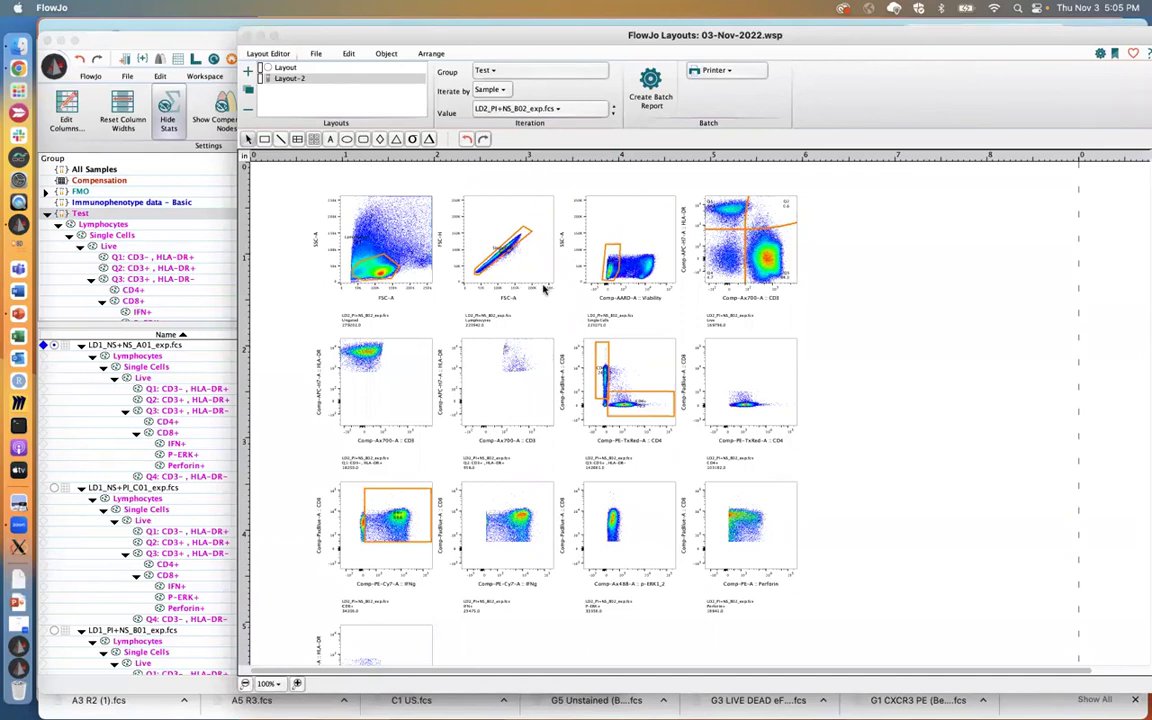
# - Choose LD12_PI+NS_B04_exp.fcs as the sample displayed in Layout-2
pyautogui.click(557, 110)
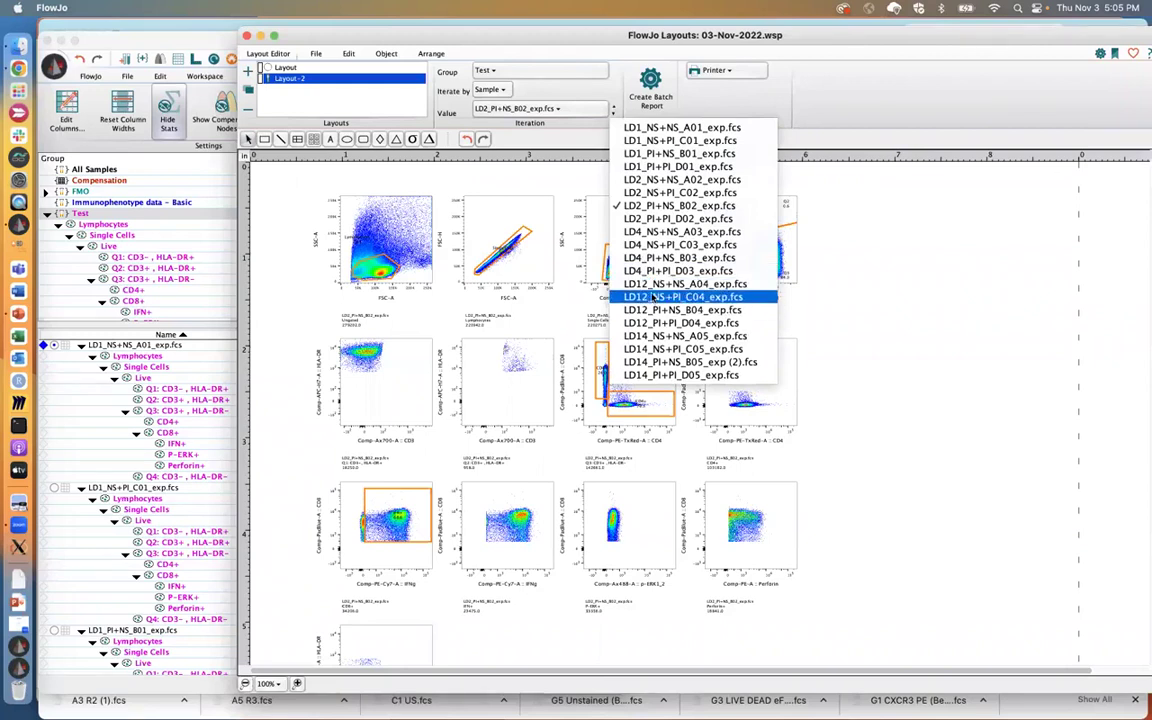
pyautogui.click(674, 312)
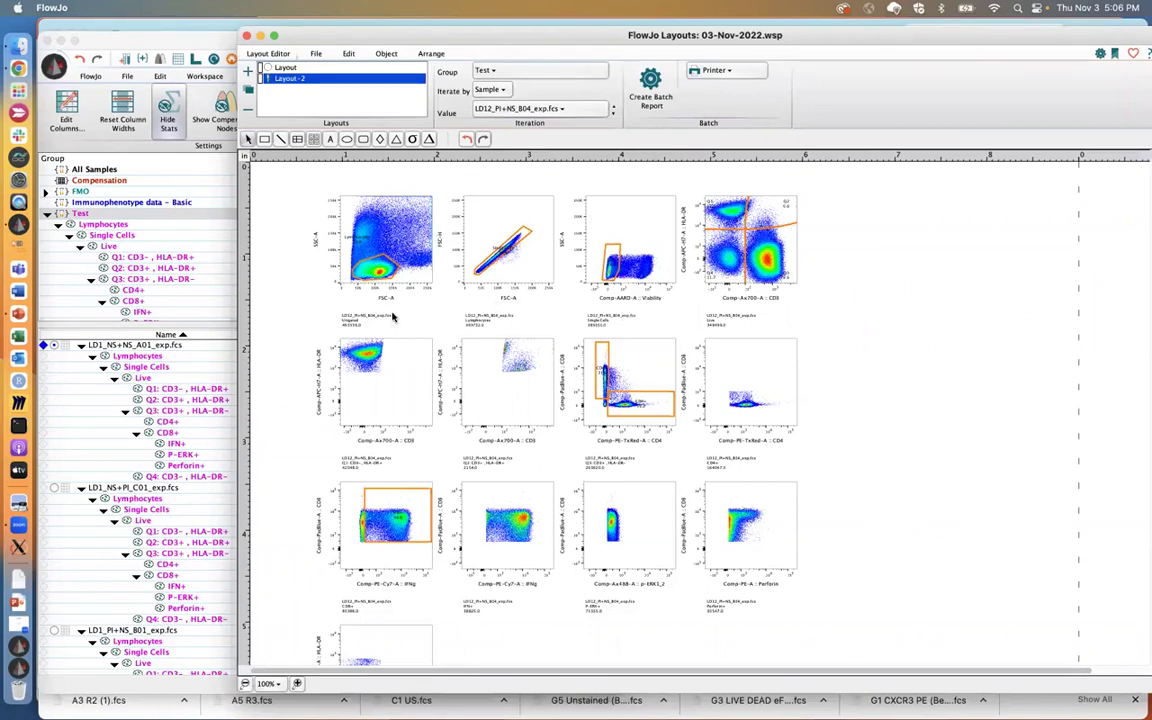
# - Look at the image export formats, start exporting Layout-2 as TIFF, and cancel saving the file
pyautogui.click(316, 54)
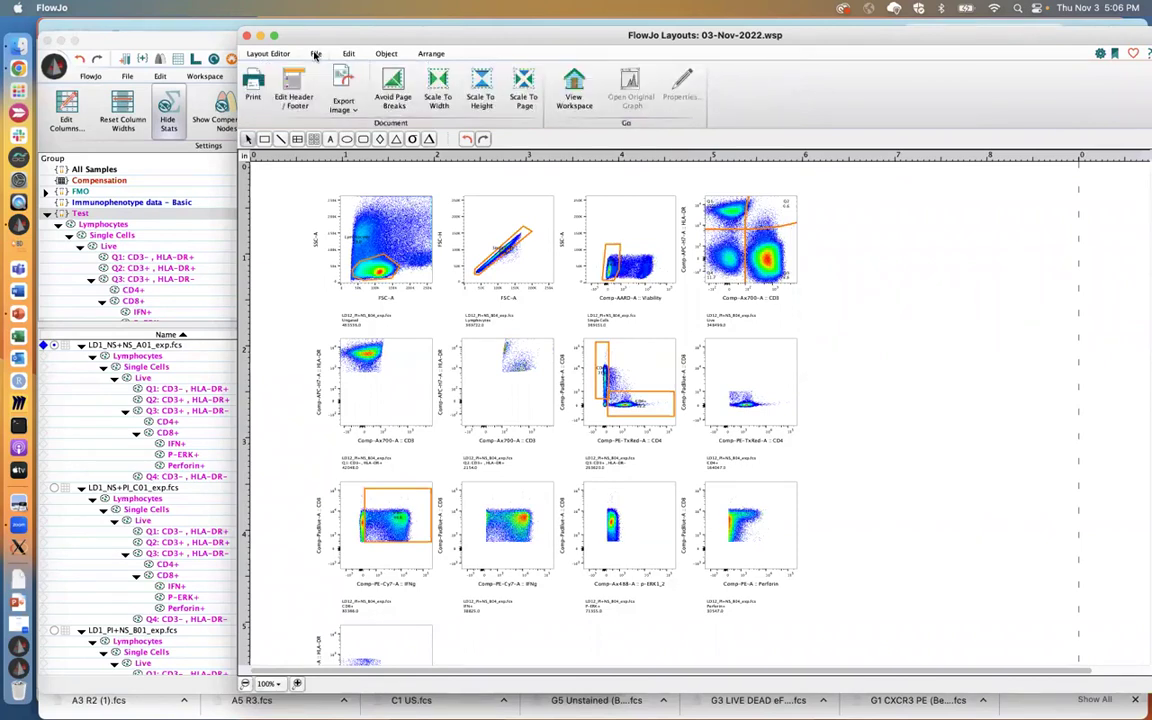
pyautogui.click(345, 104)
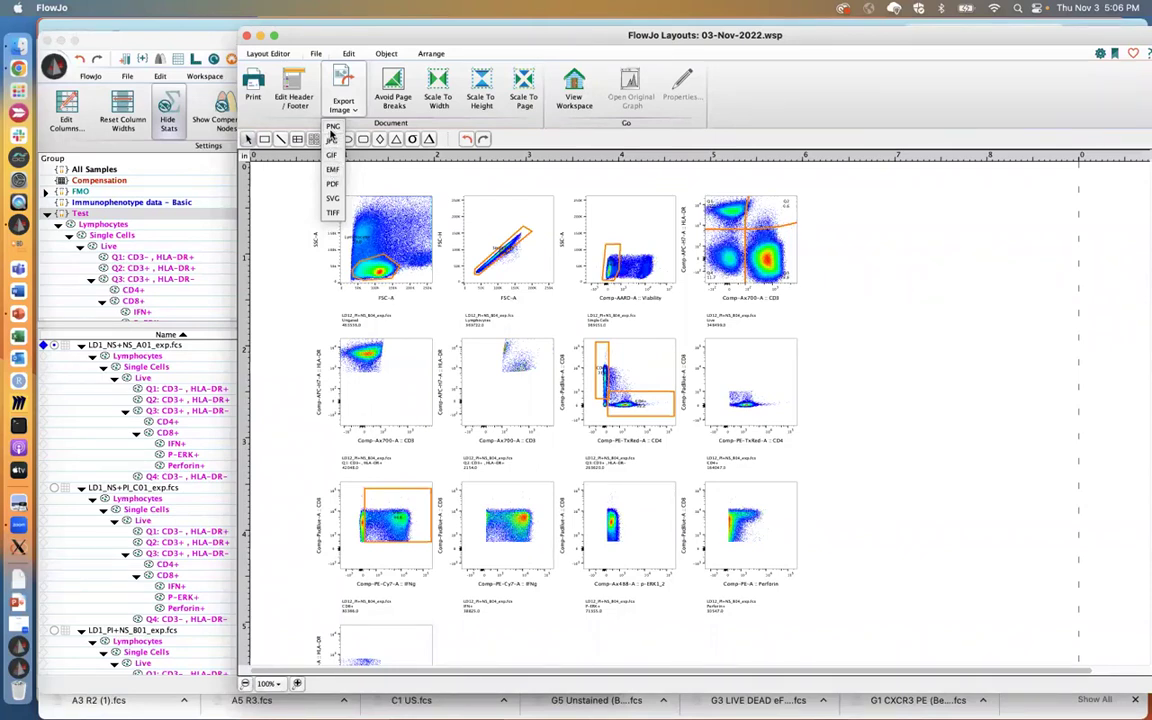
pyautogui.click(333, 214)
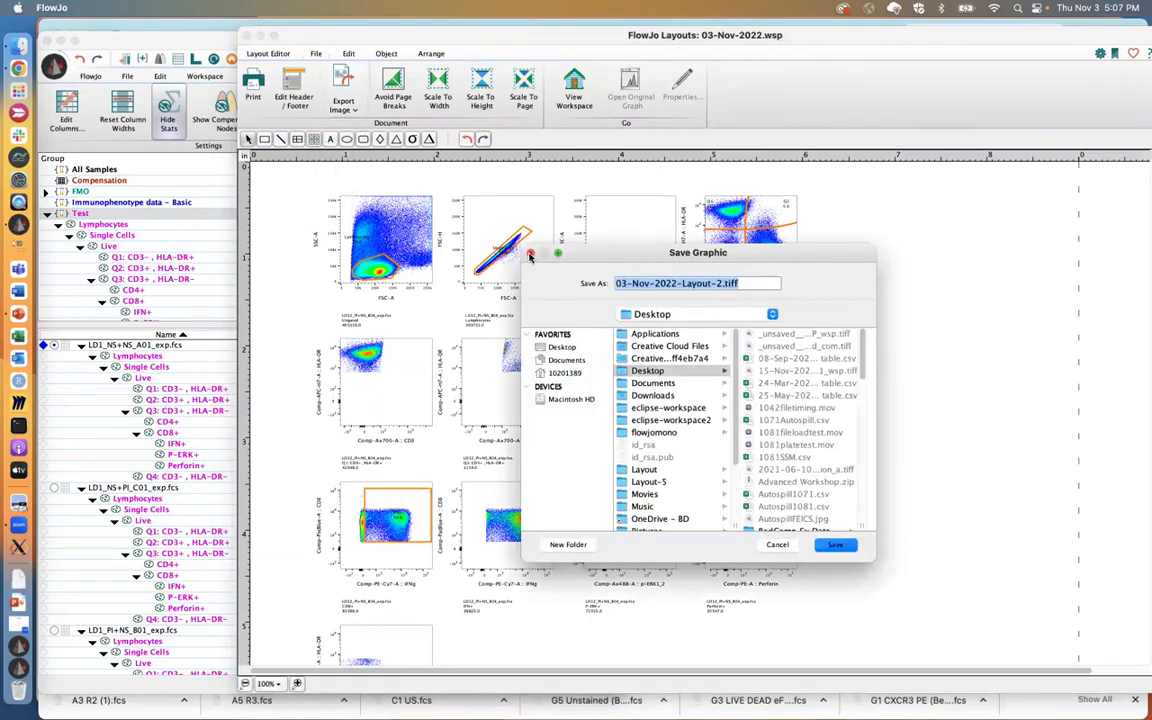
pyautogui.click(776, 544)
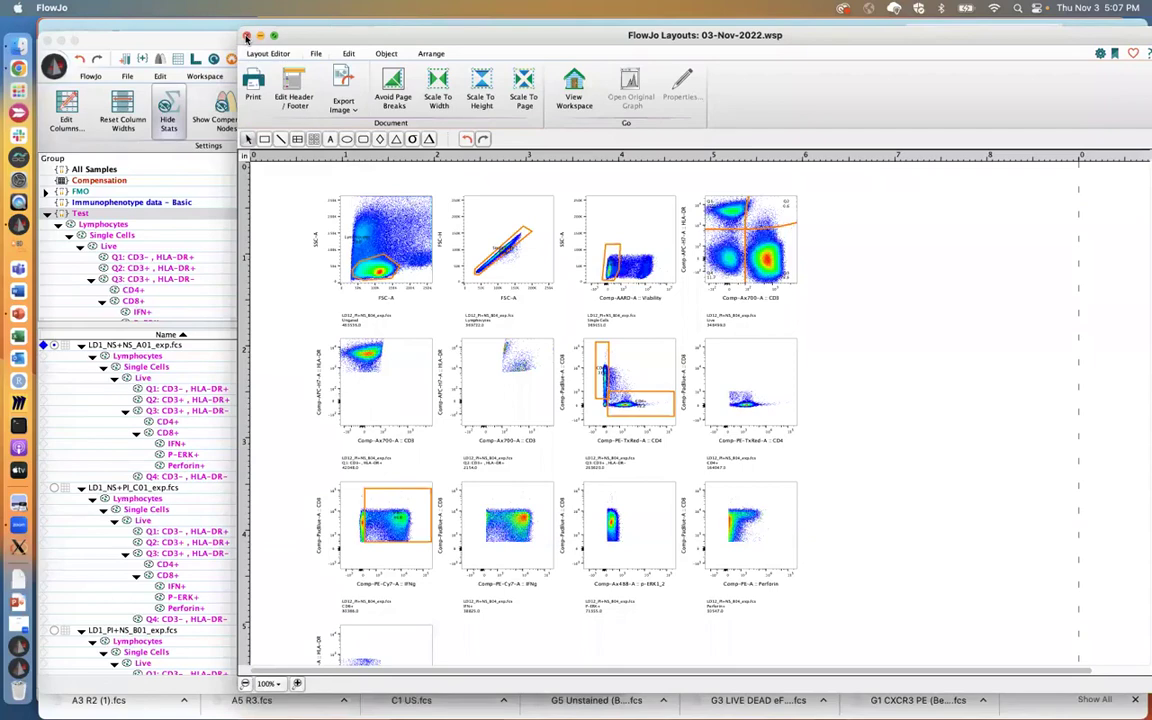
# - Create a new layout and add the IFN+, P-ERK+ and Perforin+ plots of LD1_NS+NS_A01_exp.fcs to it
pyautogui.click(265, 55)
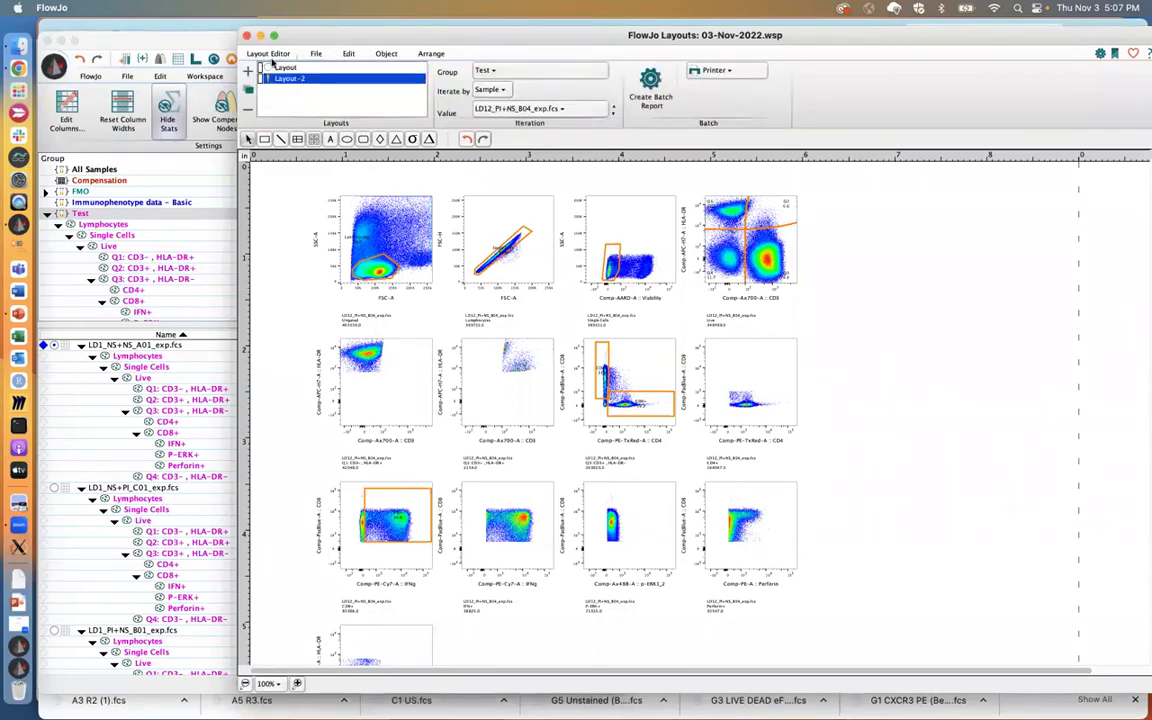
pyautogui.click(248, 70)
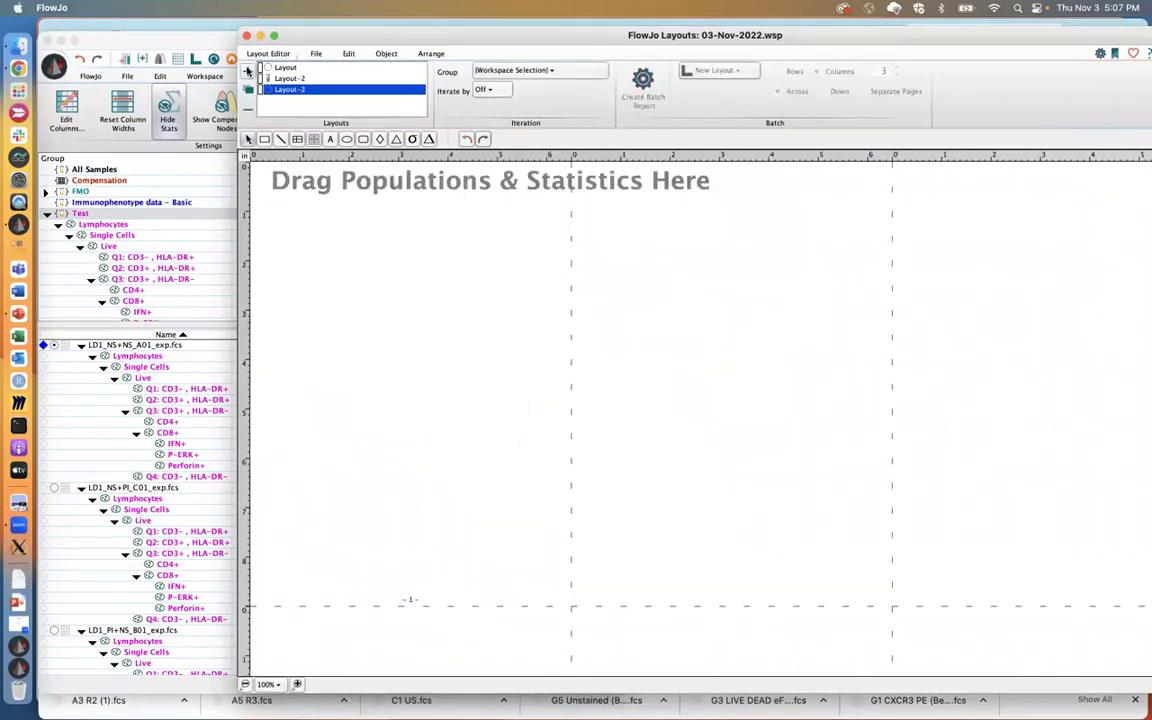
pyautogui.moveTo(378, 40); pyautogui.dragTo(414, 39)
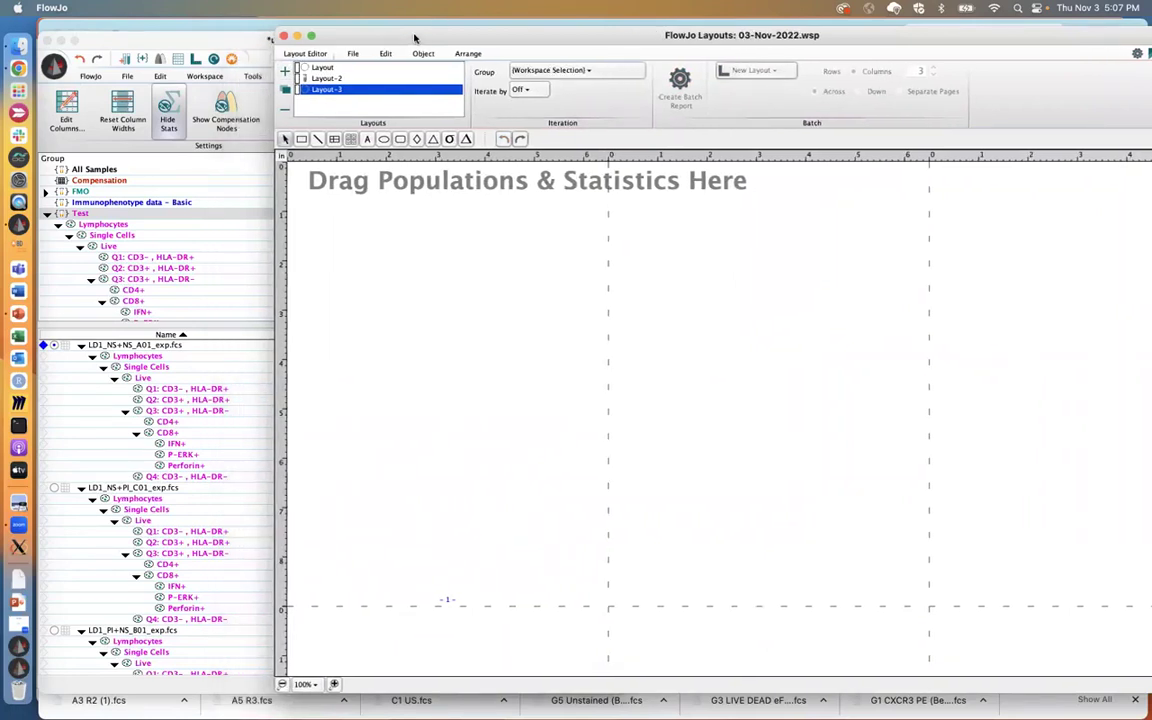
pyautogui.click(172, 444)
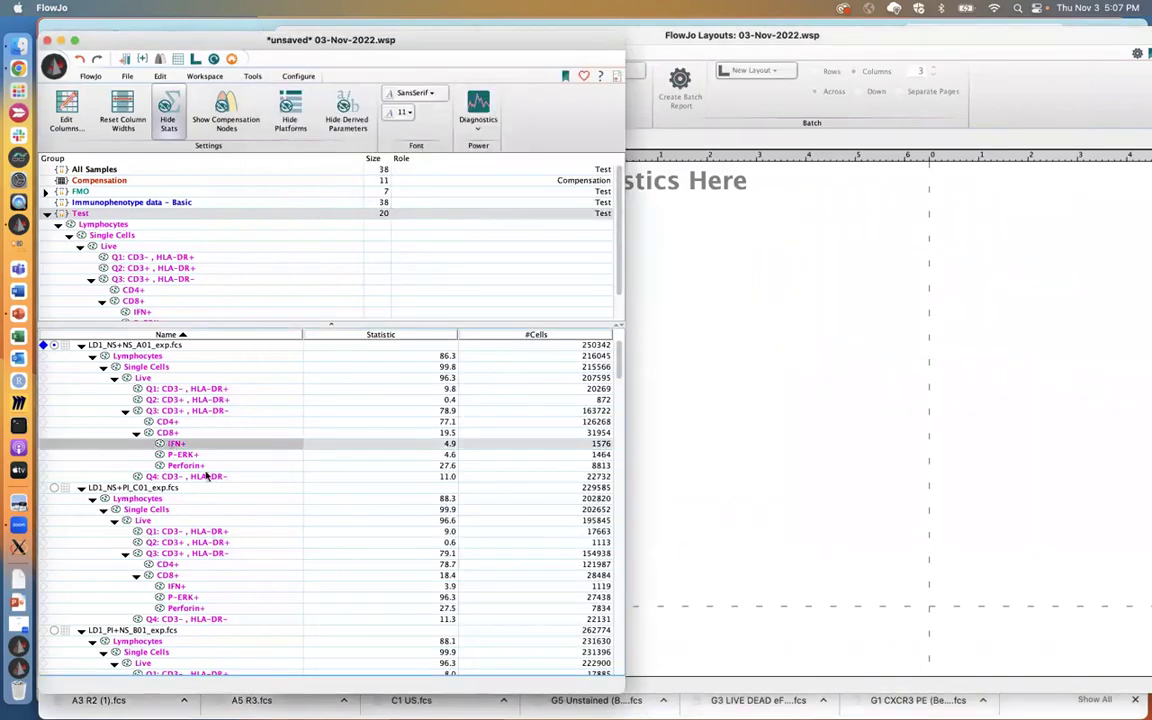
pyautogui.hotkey('shift', 'Down')
pyautogui.hotkey('shift', 'Down')
pyautogui.moveTo(166, 448); pyautogui.dragTo(745, 408)
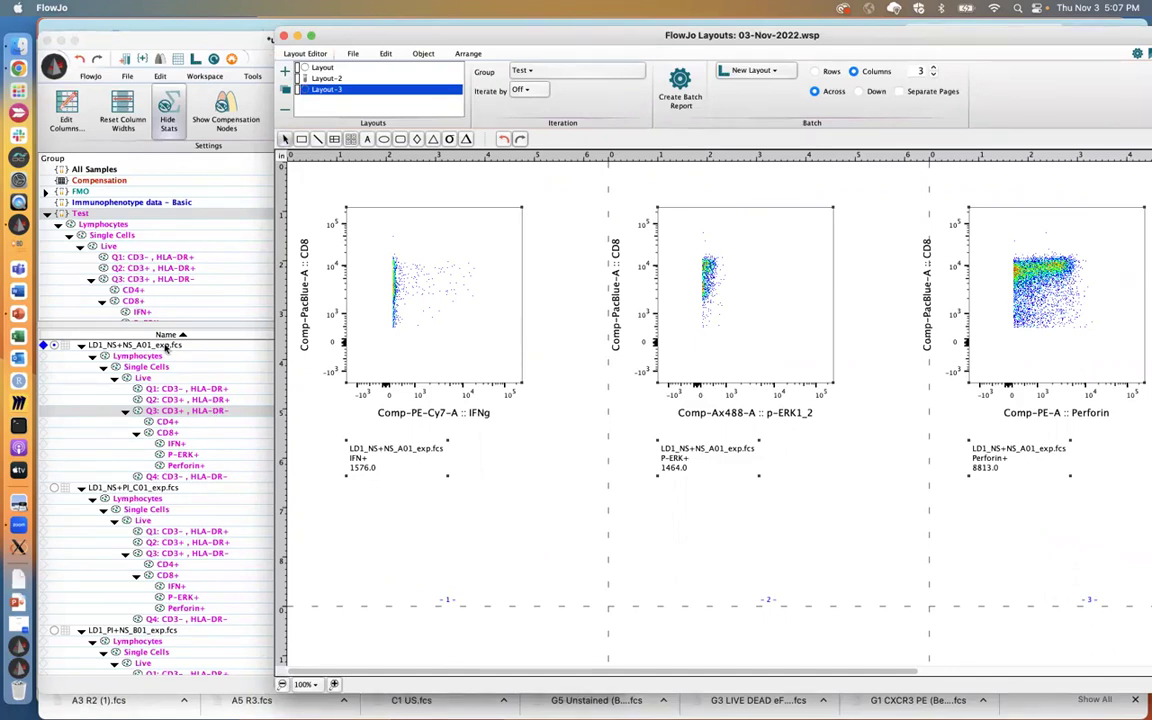
# - Overlay the IFN+ population of LD1_NS+PI_C01_exp.fcs on the IFNg plot and place its legend table directly above the plot
pyautogui.click(176, 446)
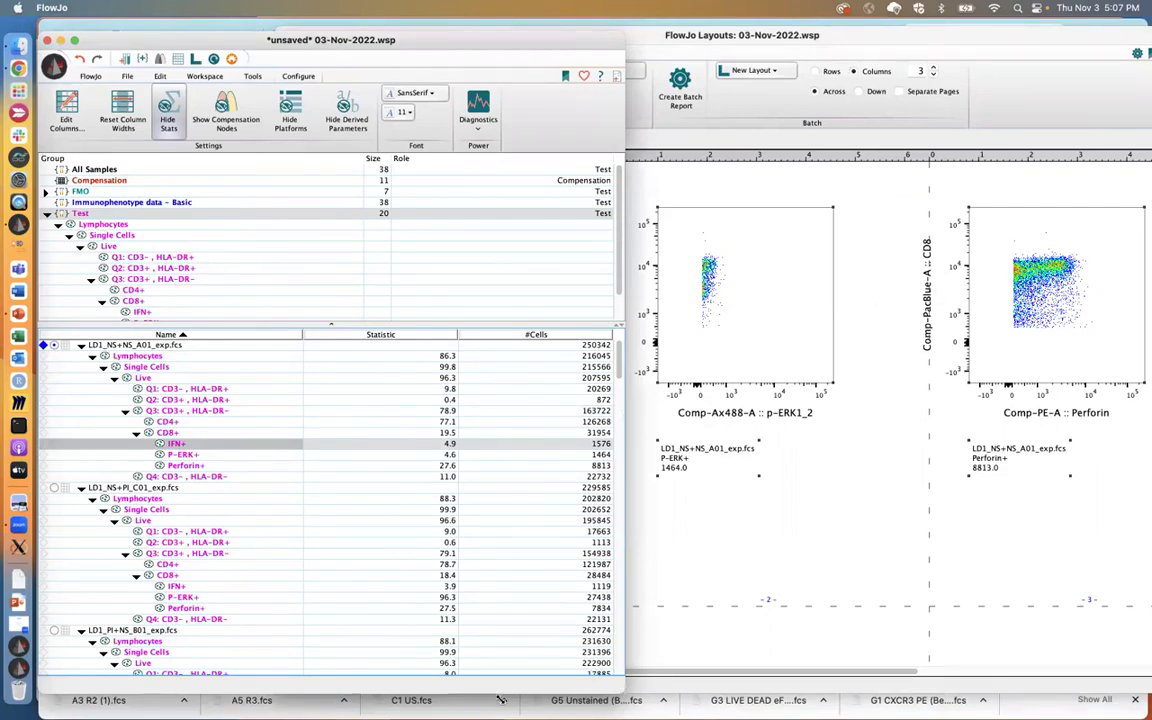
pyautogui.moveTo(501, 699); pyautogui.dragTo(484, 703)
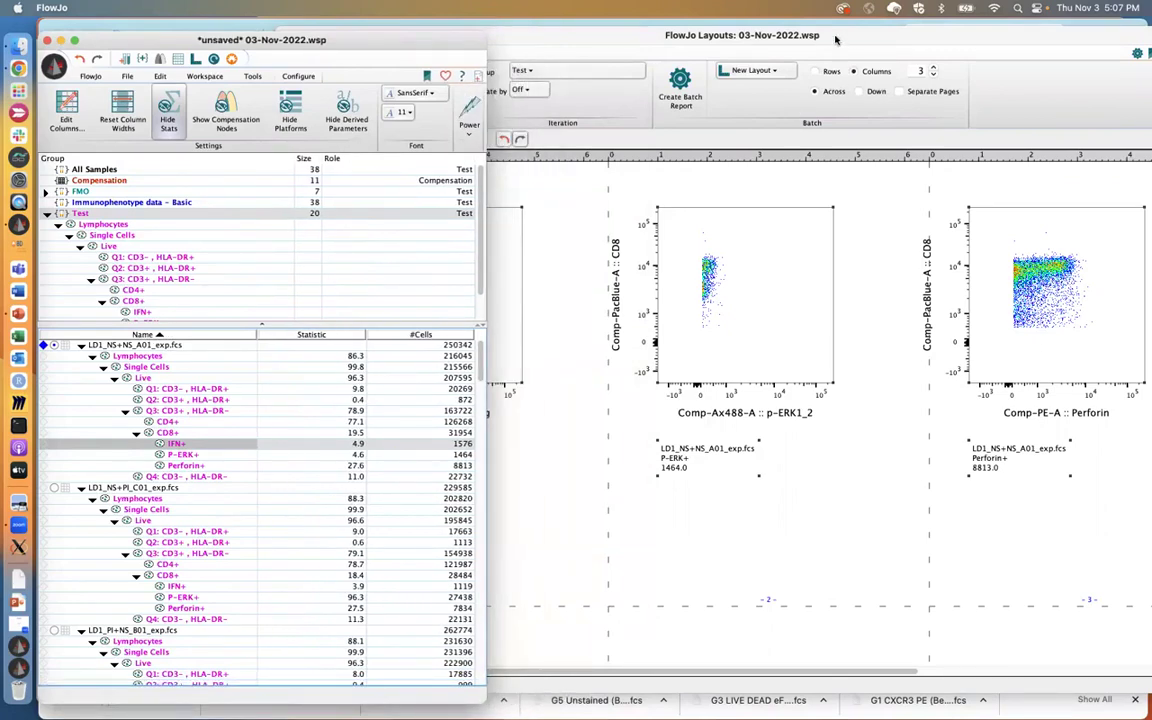
pyautogui.moveTo(836, 39); pyautogui.dragTo(1019, 41)
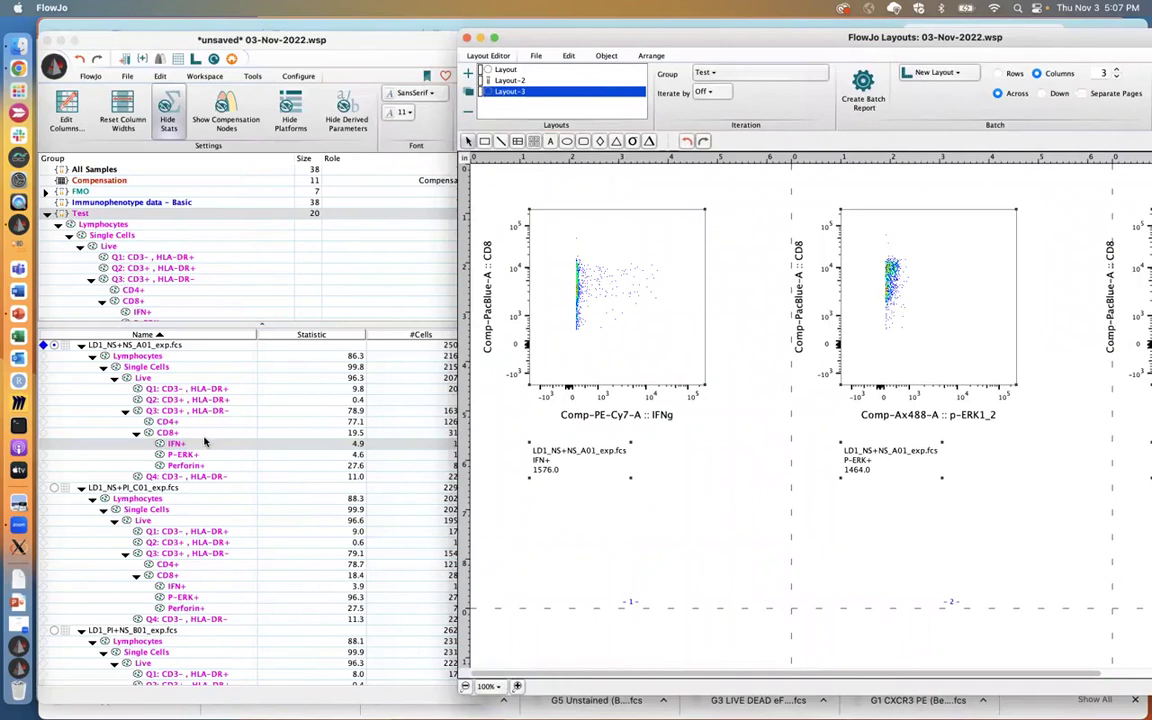
pyautogui.scroll(-3, 218, 432)
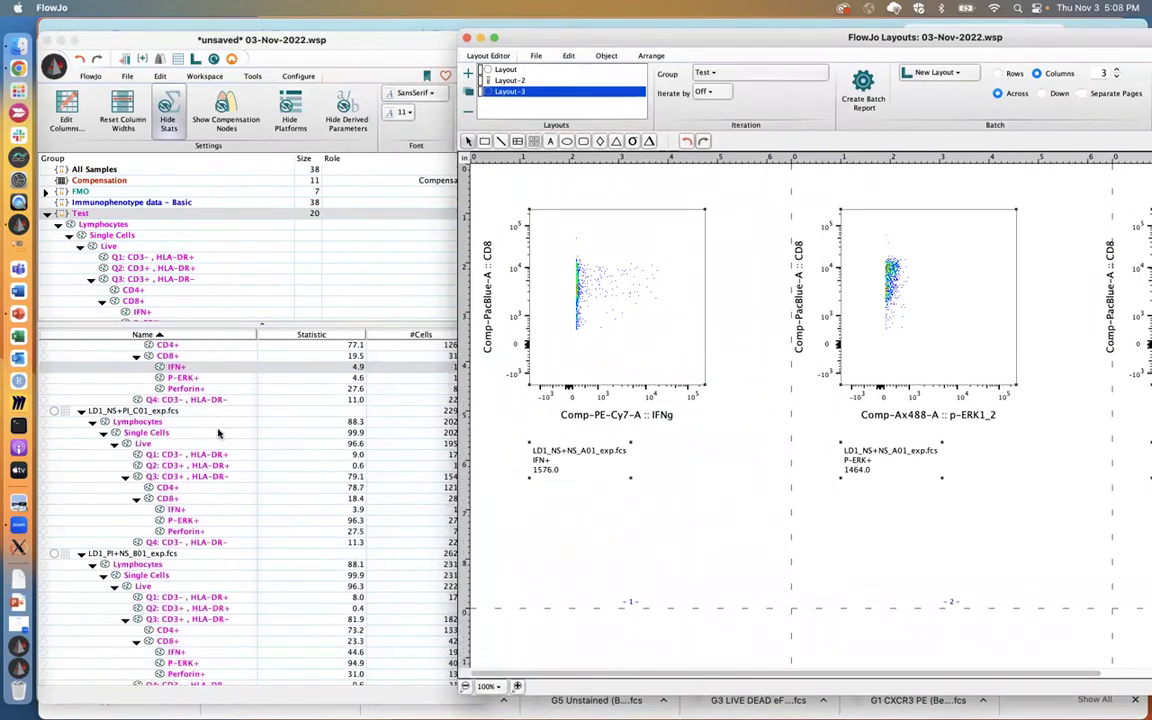
pyautogui.click(160, 510)
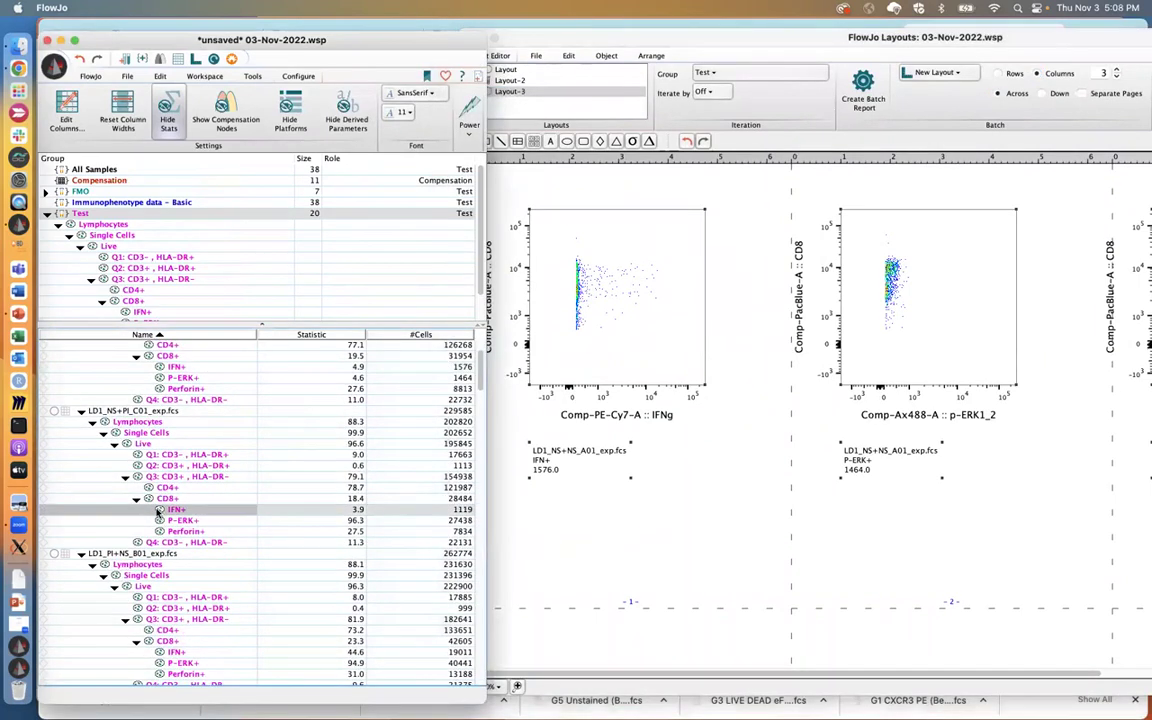
pyautogui.moveTo(160, 510); pyautogui.dragTo(632, 338)
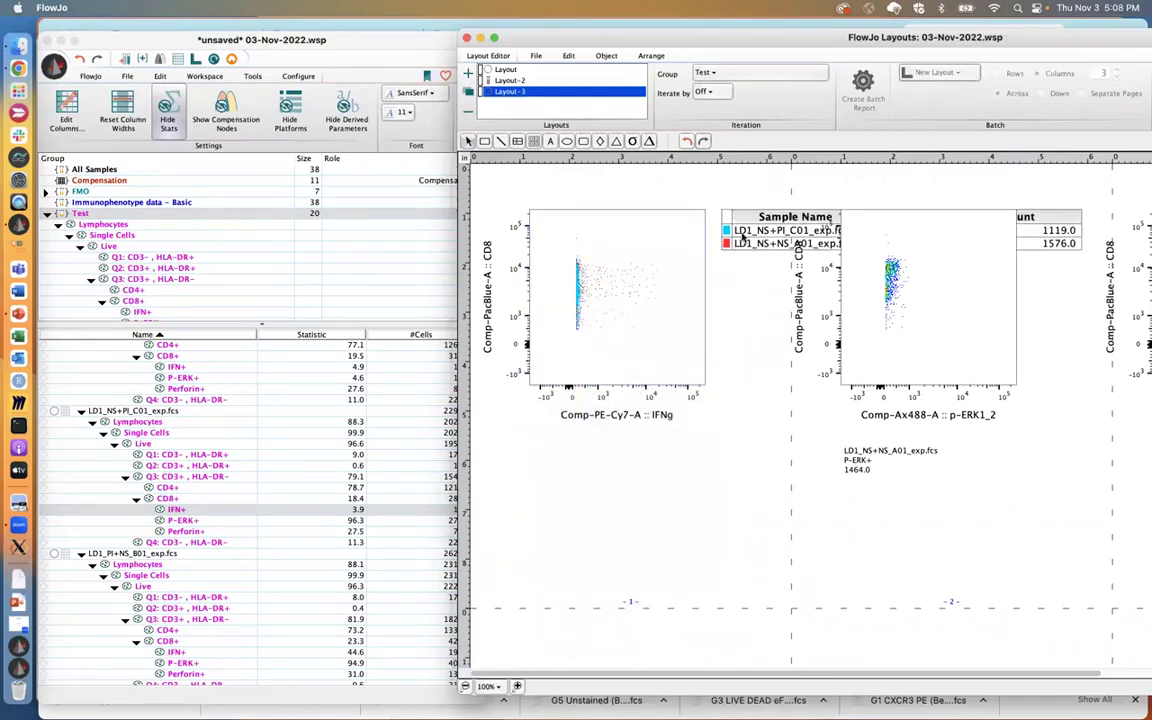
pyautogui.moveTo(740, 220); pyautogui.dragTo(530, 212)
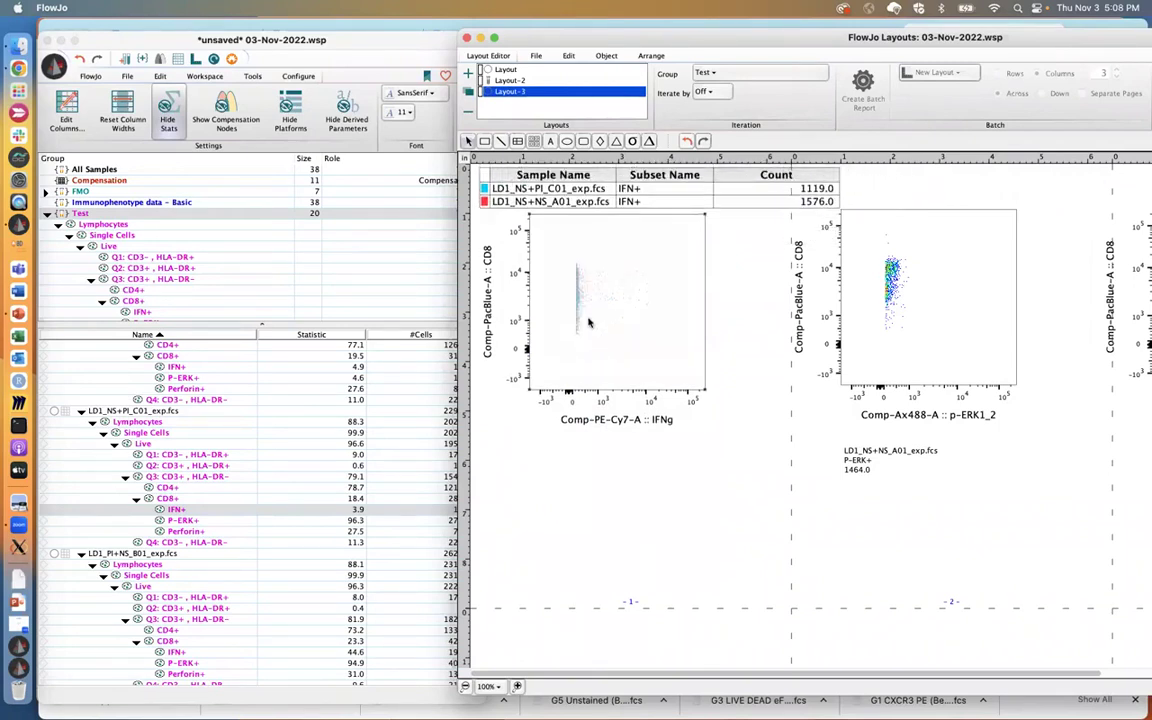
pyautogui.moveTo(570, 292); pyautogui.dragTo(568, 305)
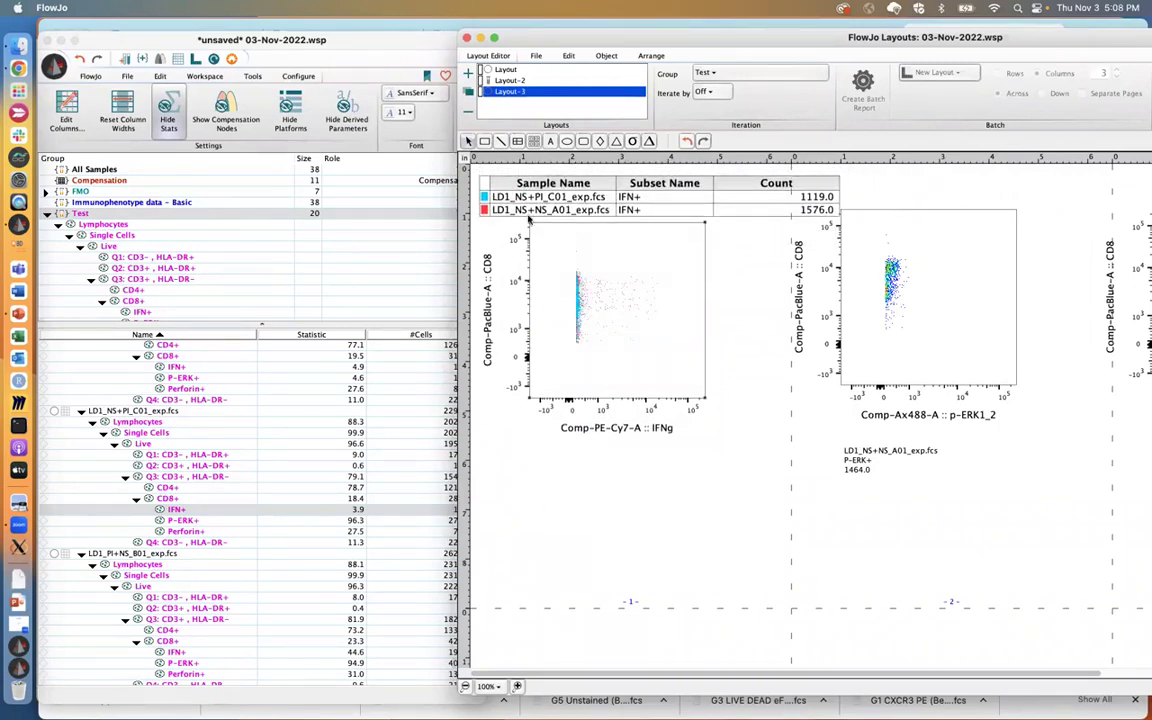
# - Add the IFN+ population of LD1_PI+NS_B01_exp.fcs to the IFNg overlay plot
pyautogui.click(203, 515)
pyautogui.scroll(-3, 190, 490)
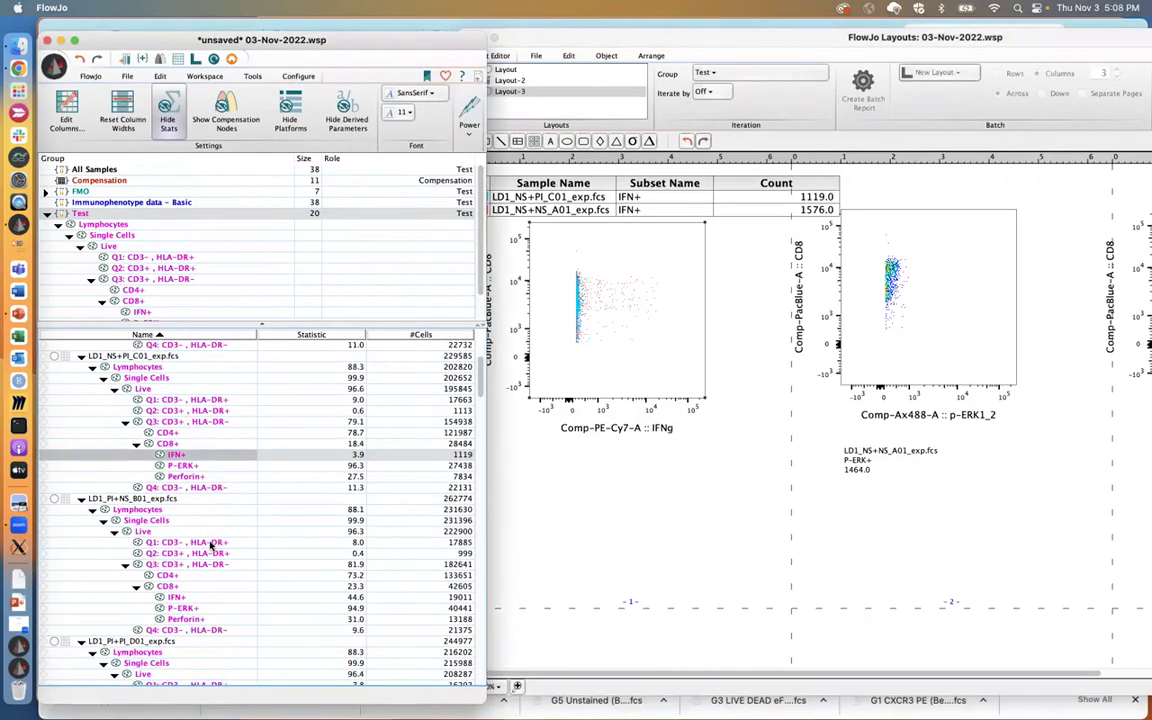
pyautogui.click(168, 586)
pyautogui.moveTo(158, 588); pyautogui.dragTo(605, 357)
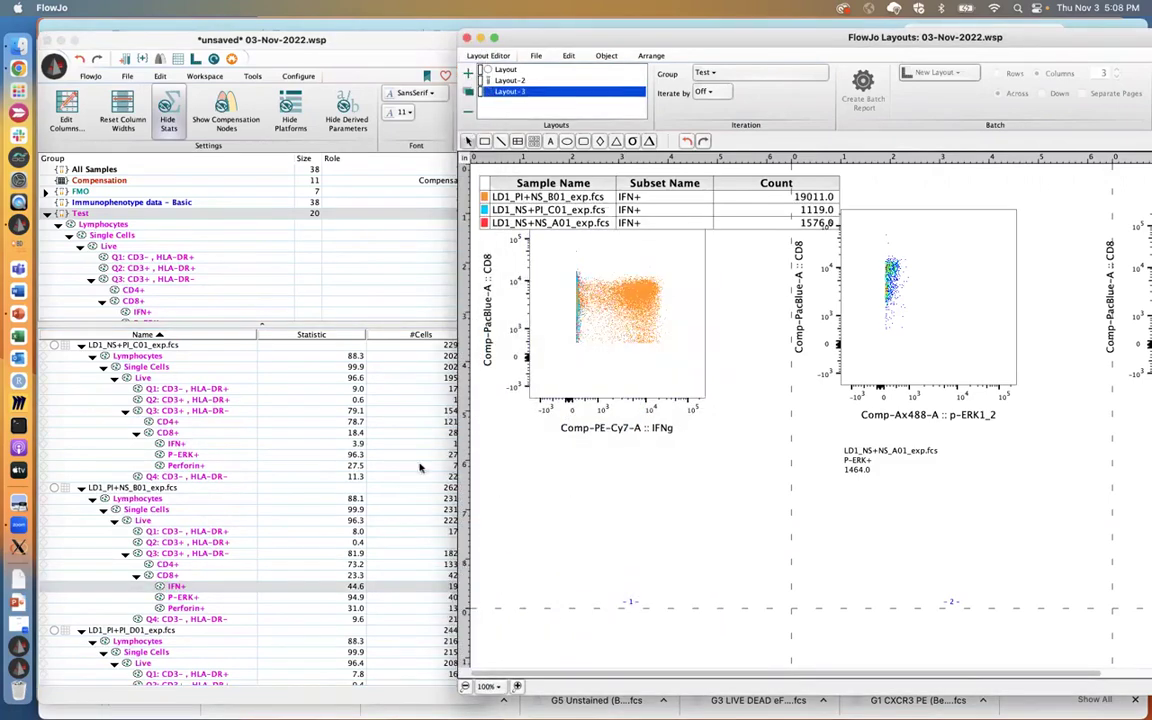
# - Add the IFN+ population of LD1_PI+PI_D01_exp.fcs to the IFNg overlay and move the legend table clear of the plot
pyautogui.scroll(-3, 210, 600)
pyautogui.scroll(-1, 210, 604)
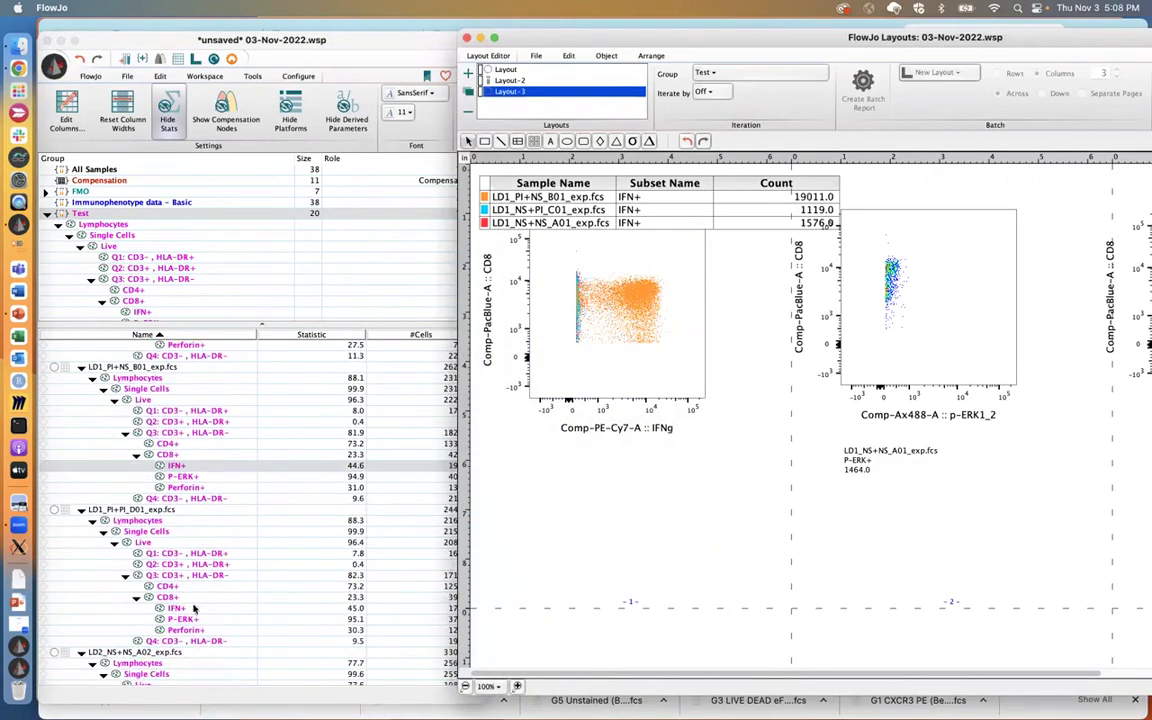
pyautogui.click(165, 610)
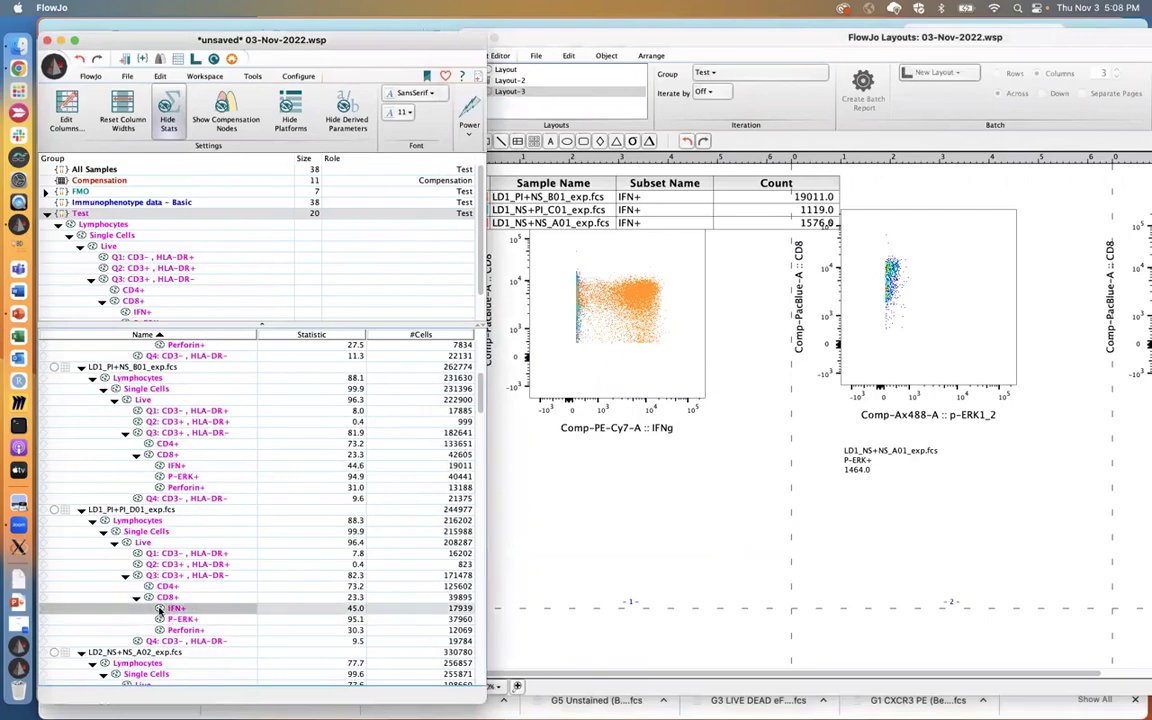
pyautogui.moveTo(160, 609); pyautogui.dragTo(622, 370)
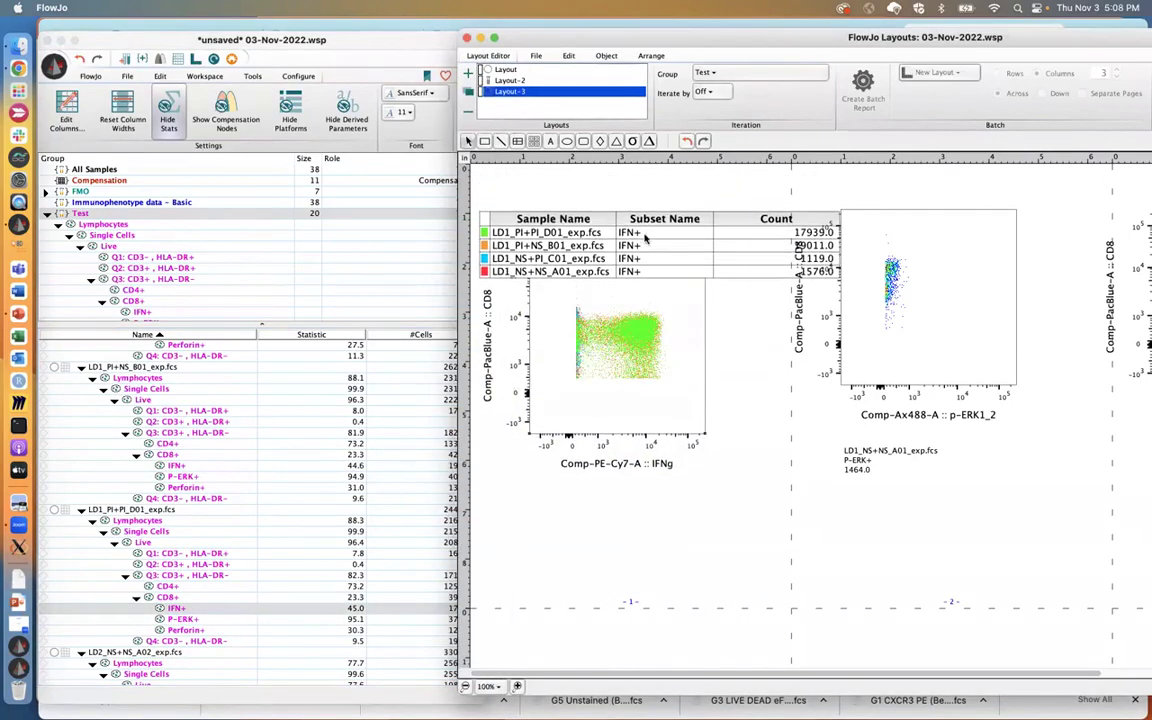
pyautogui.moveTo(652, 222); pyautogui.dragTo(633, 197)
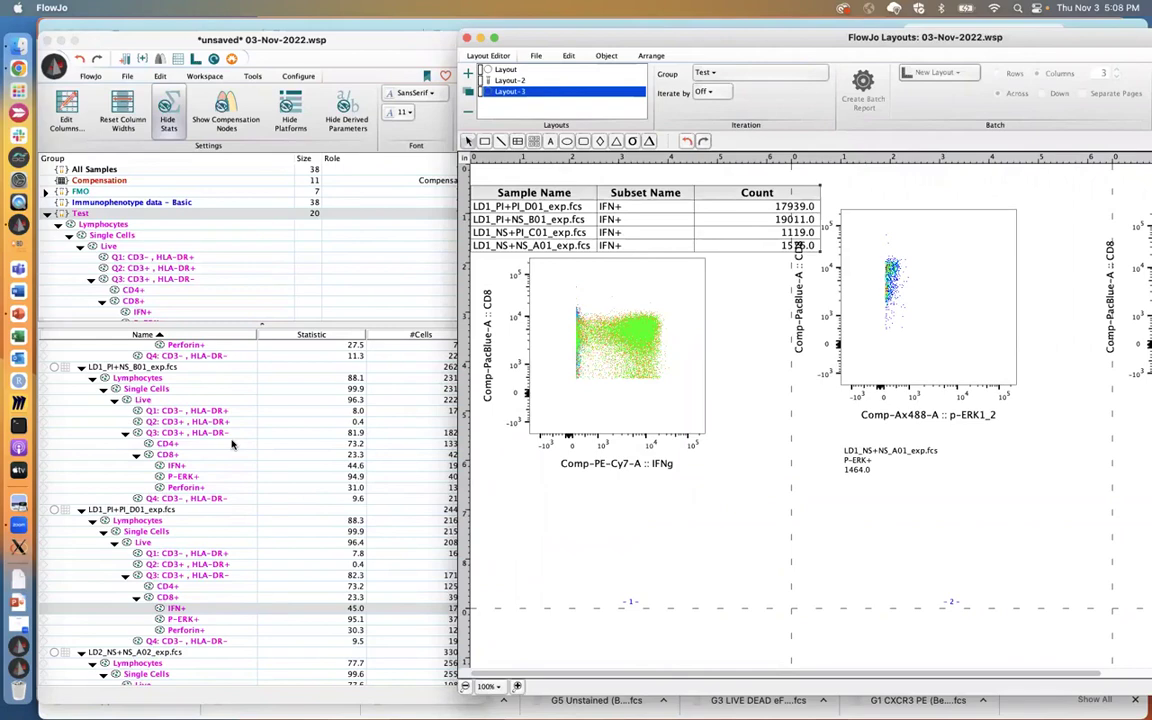
# - Select the P-ERK+ population of LD1_NS+PI_C01_exp.fcs together with its equivalent nodes in the other samples
pyautogui.scroll(5, 232, 444)
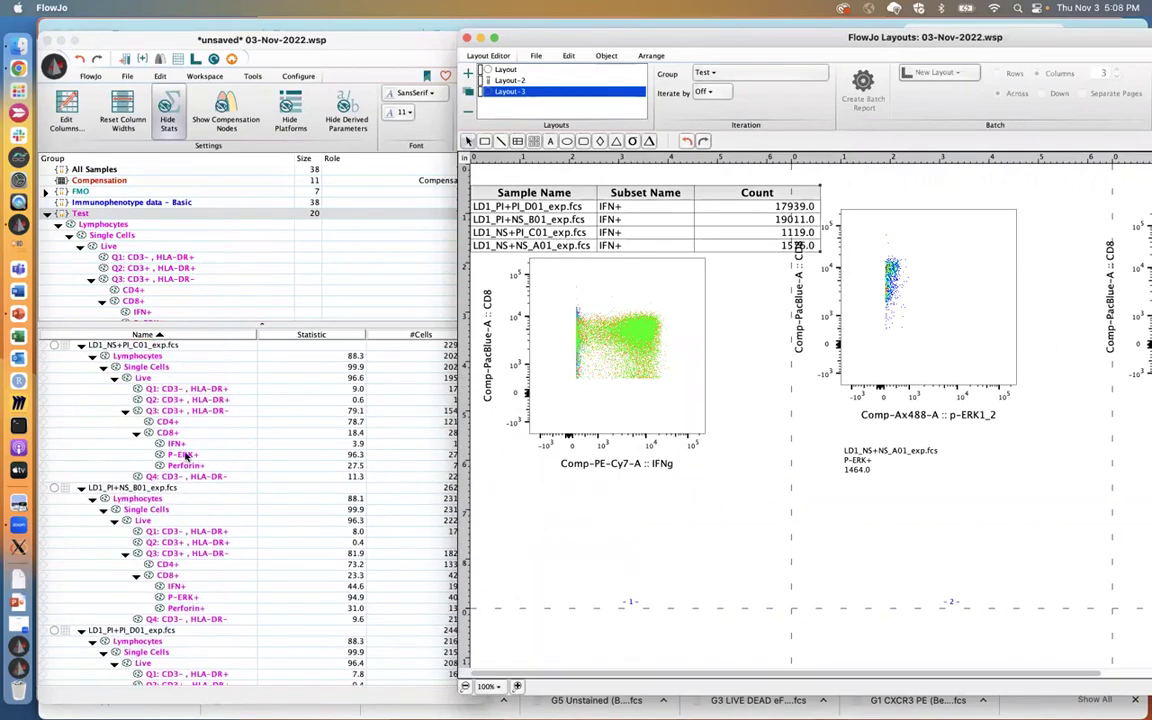
pyautogui.click(185, 455)
pyautogui.rightClick(185, 455)
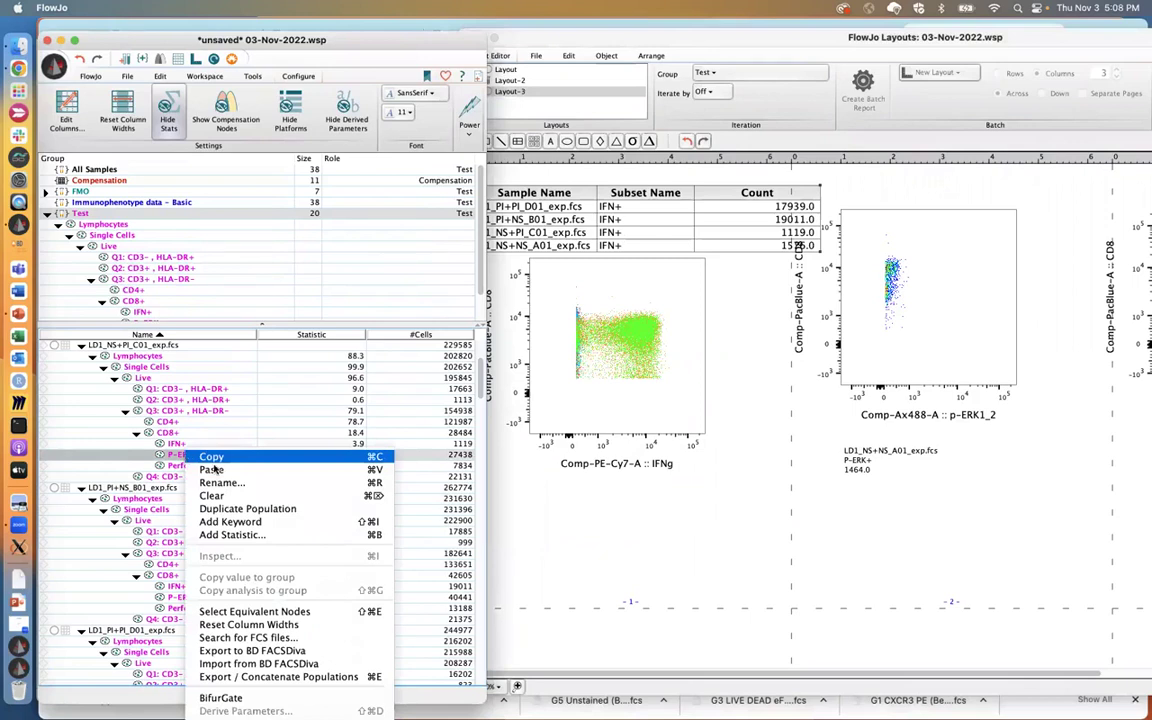
pyautogui.click(268, 612)
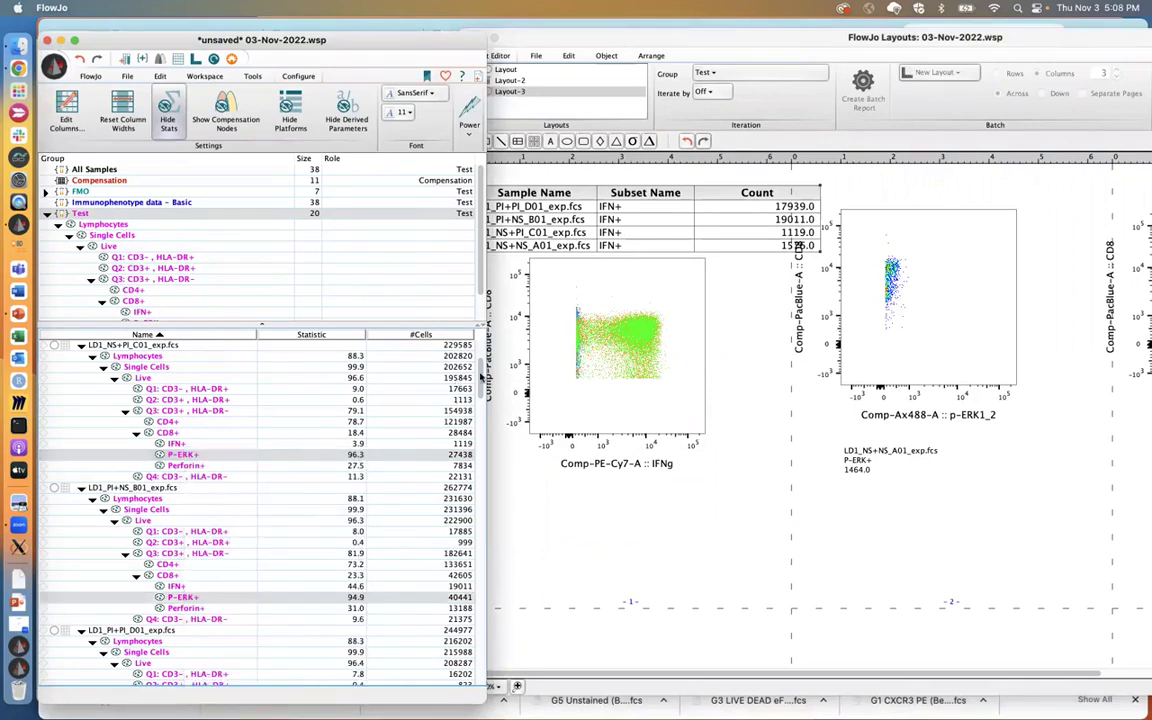
pyautogui.moveTo(481, 375)
pyautogui.mouseDown()
pyautogui.moveTo(488, 622)
pyautogui.moveTo(485, 362)
pyautogui.mouseUp()
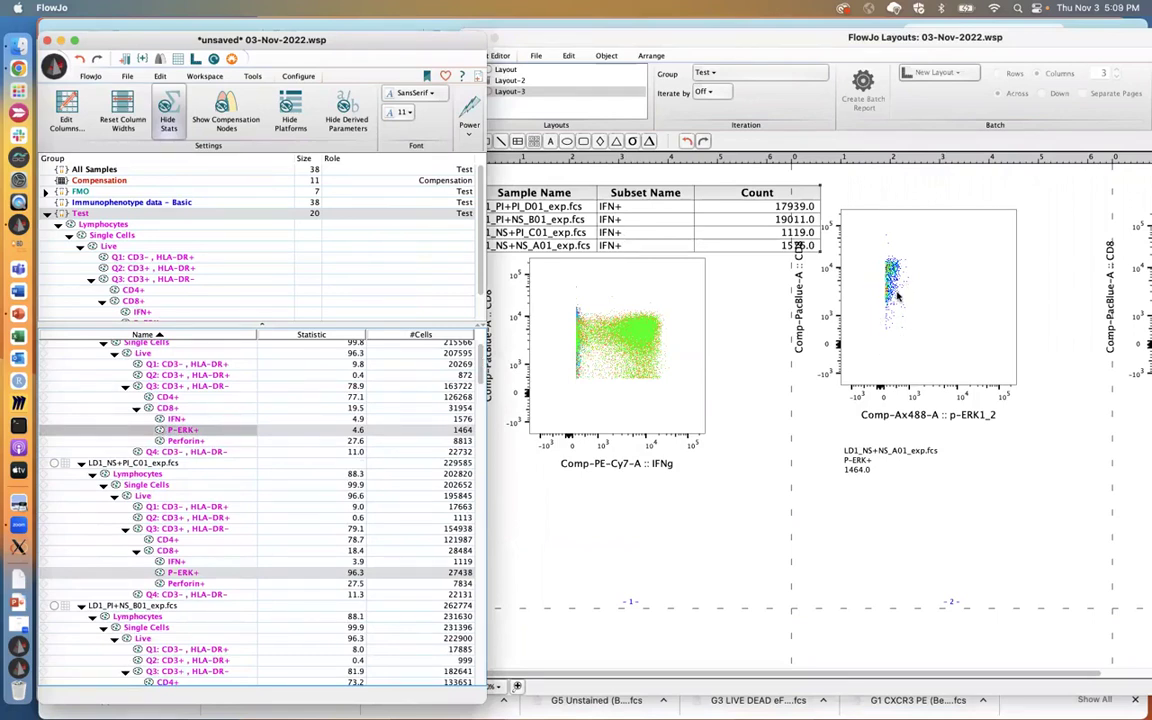
# - Move the p-ERK1_2 plot level with the IFNg plot and overlay all selected P-ERK+ populations on it
pyautogui.click(892, 337)
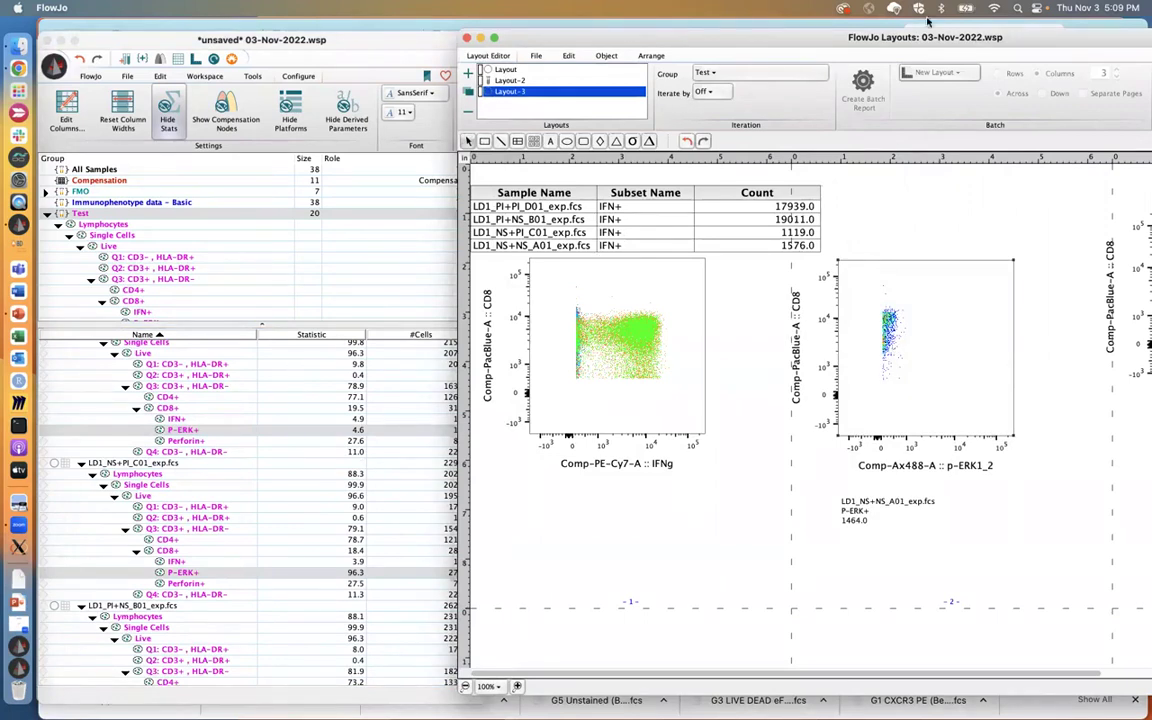
pyautogui.moveTo(962, 37); pyautogui.dragTo(860, 37)
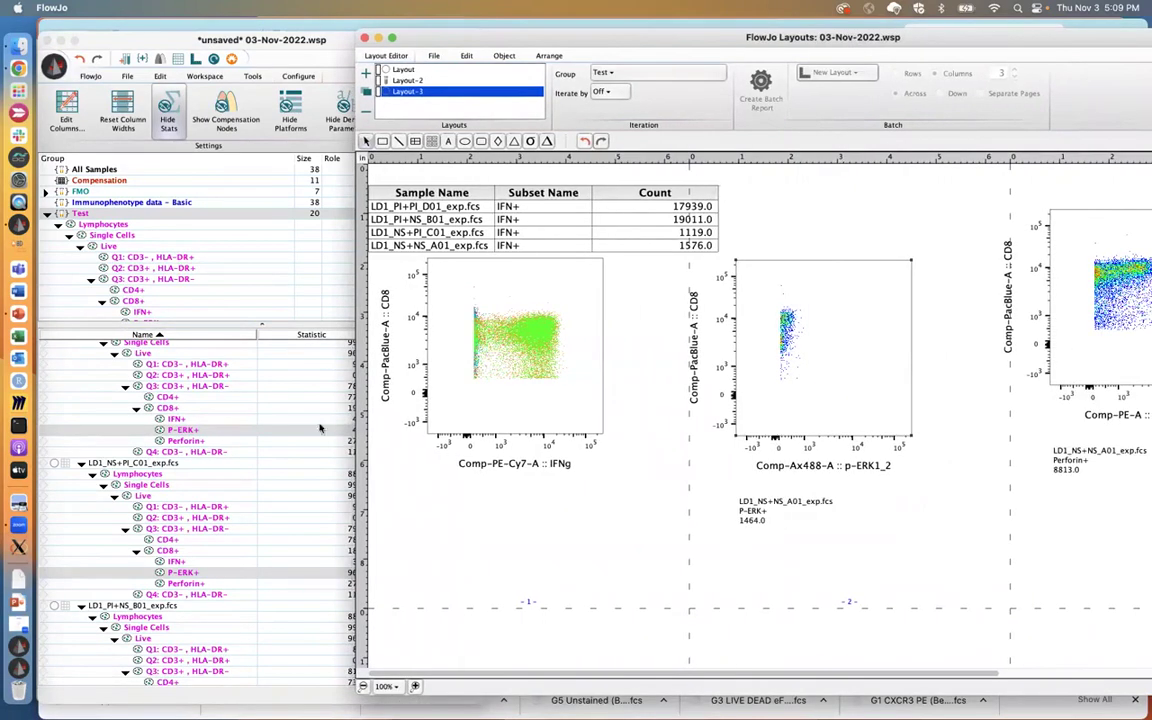
pyautogui.moveTo(160, 430); pyautogui.dragTo(815, 320)
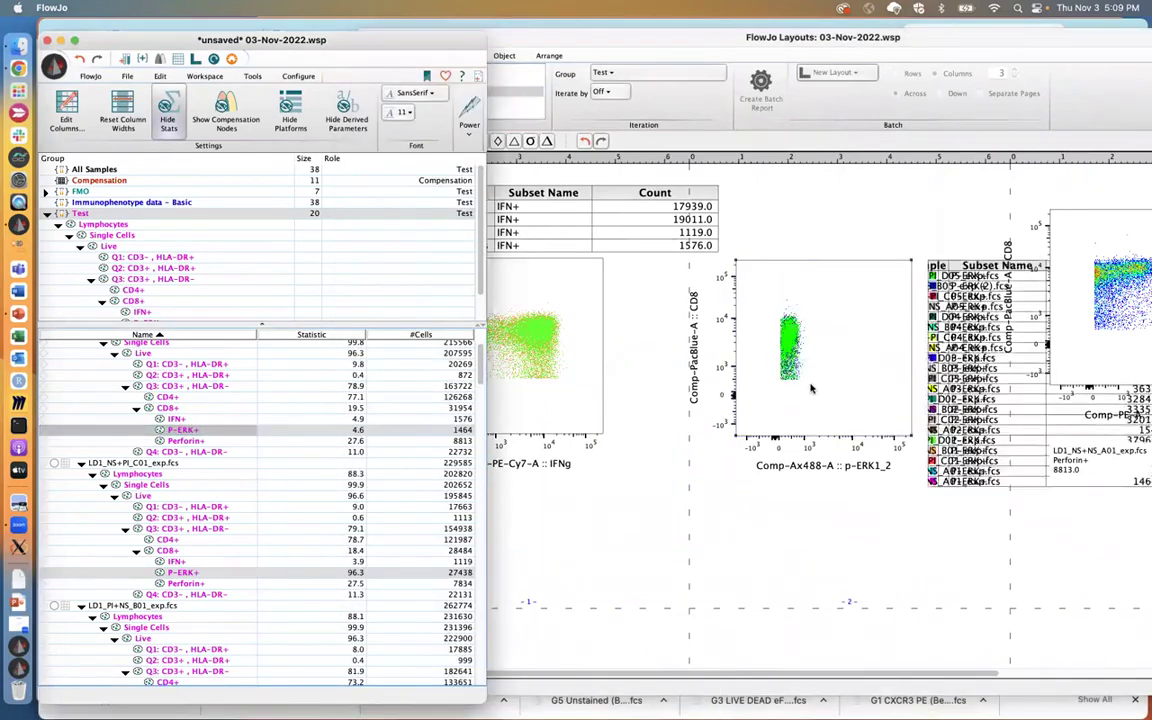
# - Move the Perforin plot off the P-ERK+ legend table and inspect the overlays in Layout-3
pyautogui.click(928, 45)
pyautogui.moveTo(928, 45); pyautogui.dragTo(680, 54)
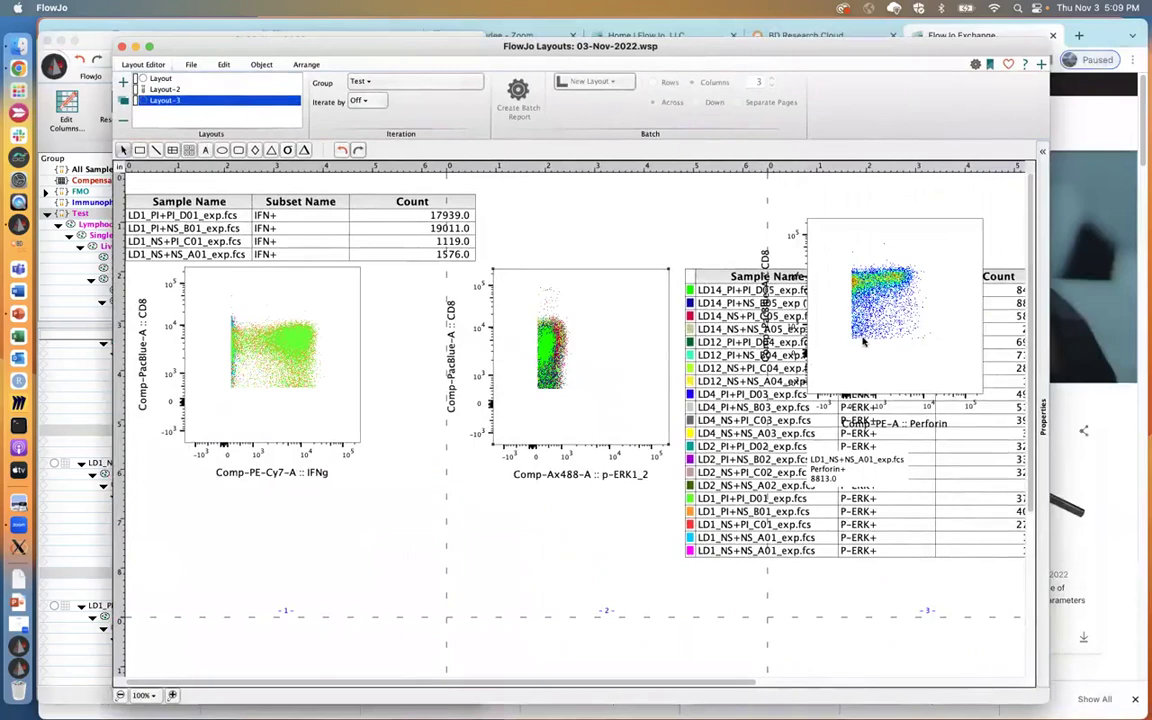
pyautogui.moveTo(853, 336); pyautogui.dragTo(985, 336)
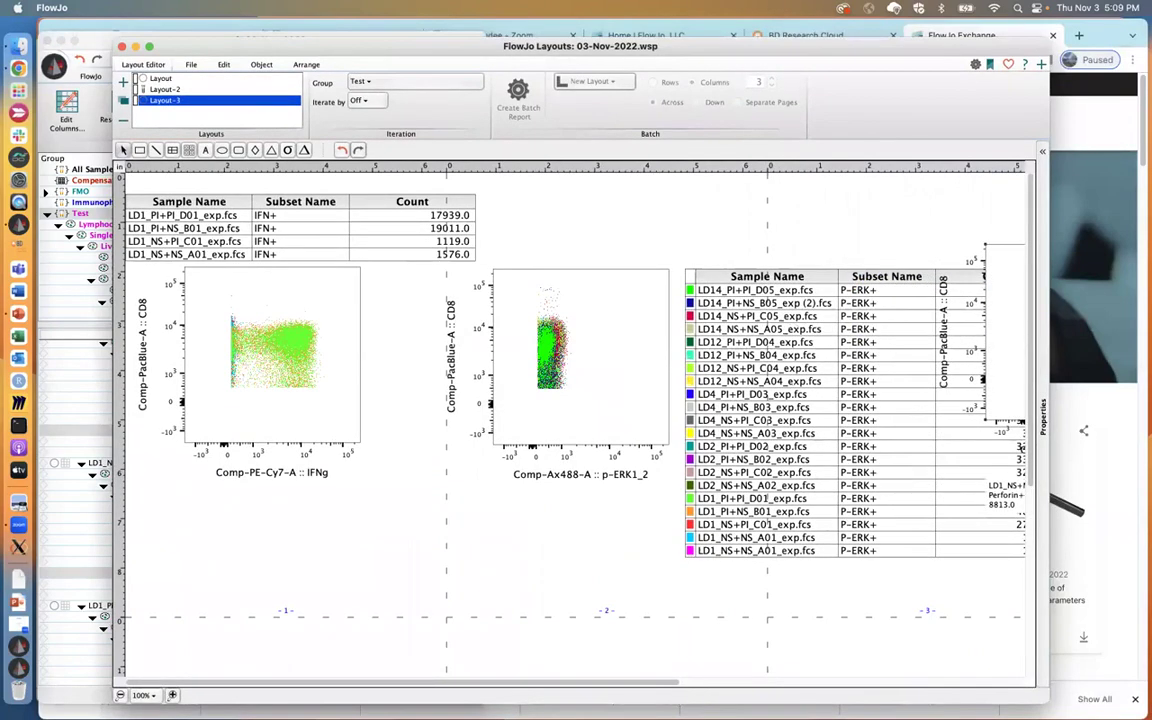
pyautogui.click(120, 695)
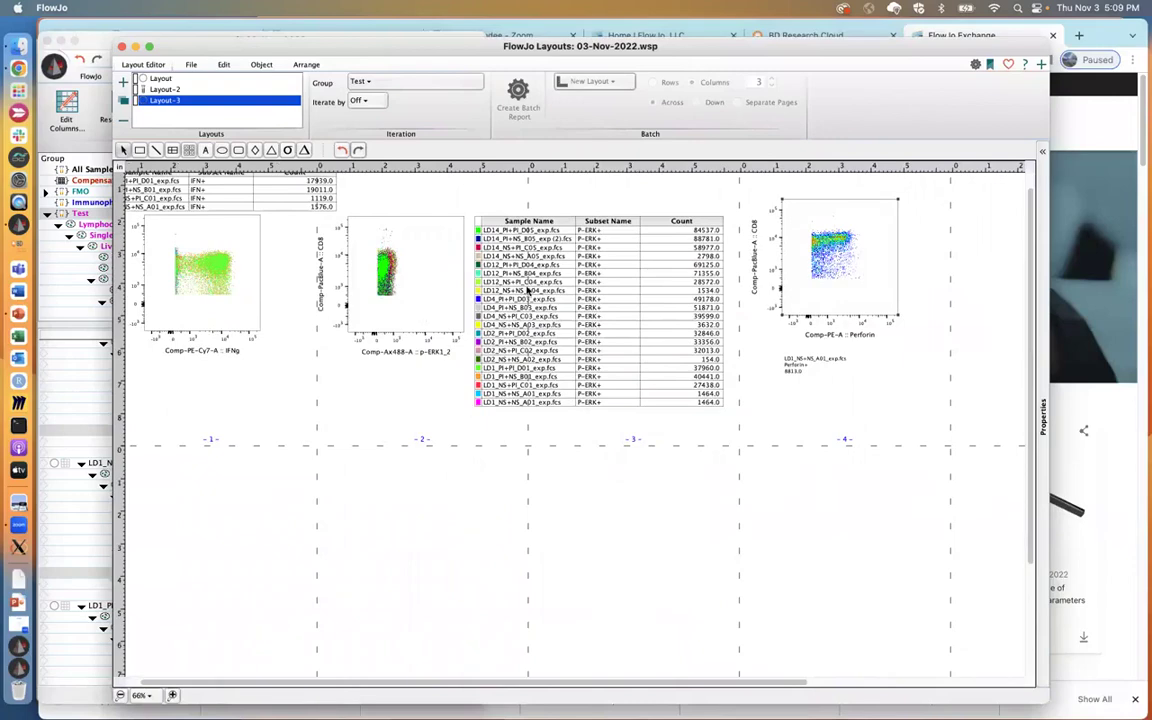
pyautogui.click(173, 695)
pyautogui.click(173, 695)
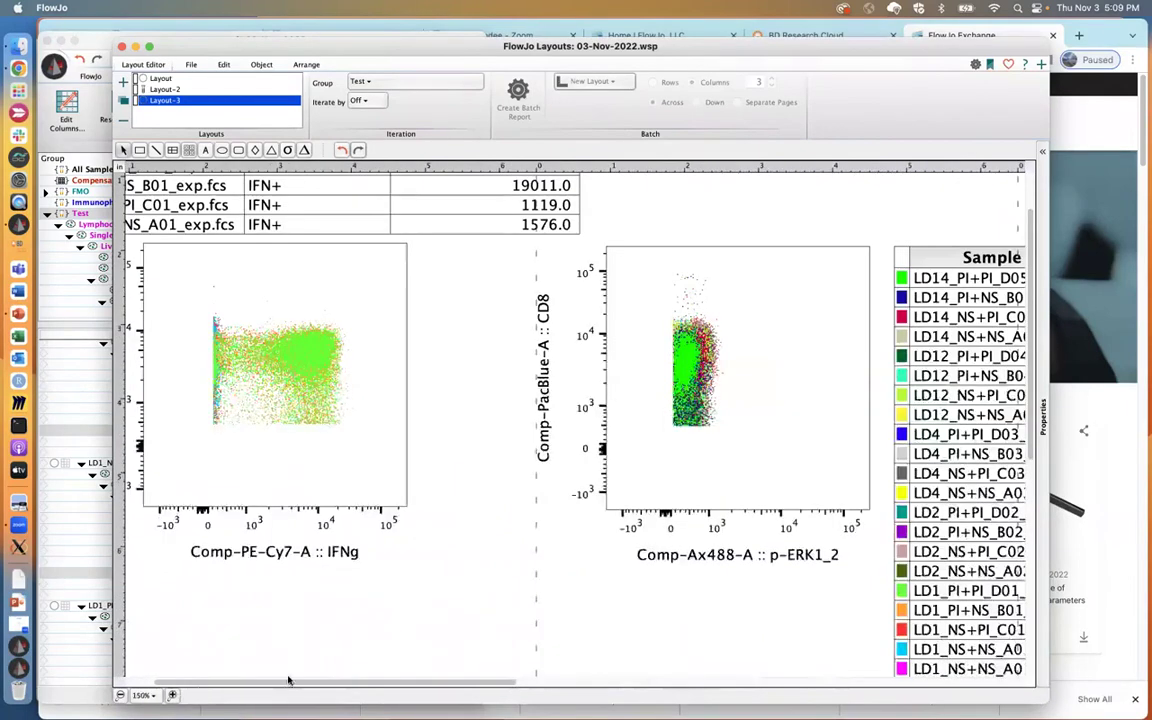
# - Remove the LD14, LD12, LD4 and LD2 layers and the duplicate LD1_NS+NS_A01 layer from the P-ERK+ overlay legend
pyautogui.moveTo(378, 686); pyautogui.dragTo(490, 699)
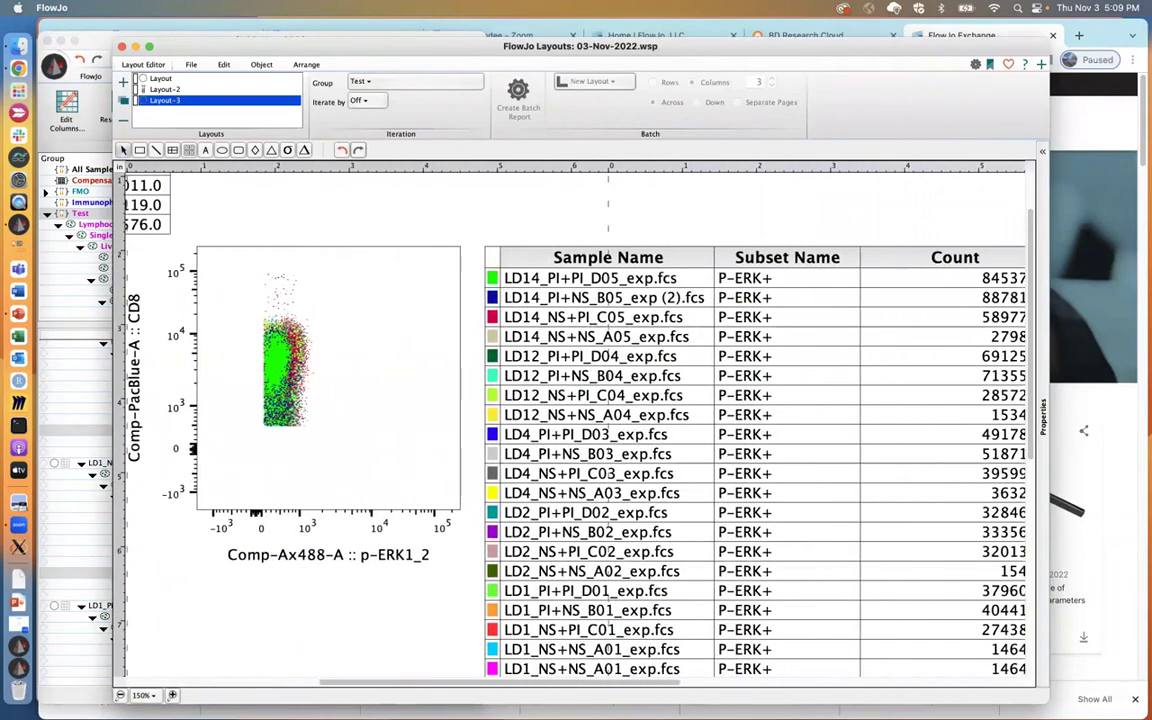
pyautogui.scroll(-3, 390, 528)
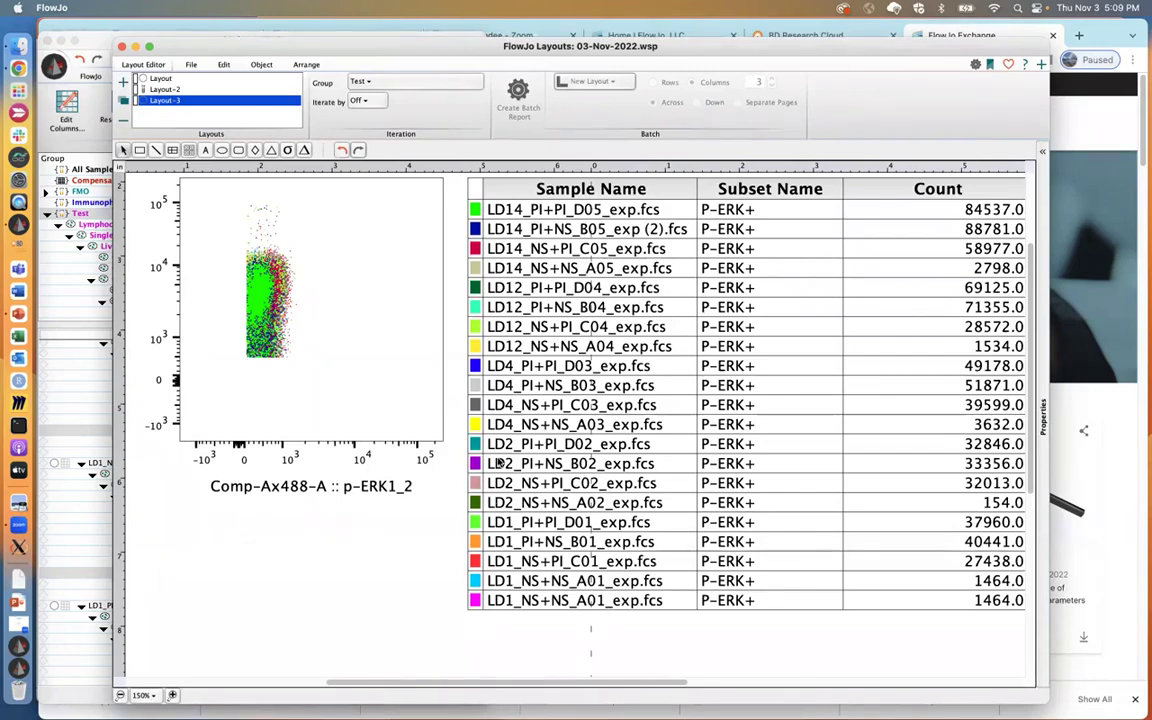
pyautogui.click(539, 212)
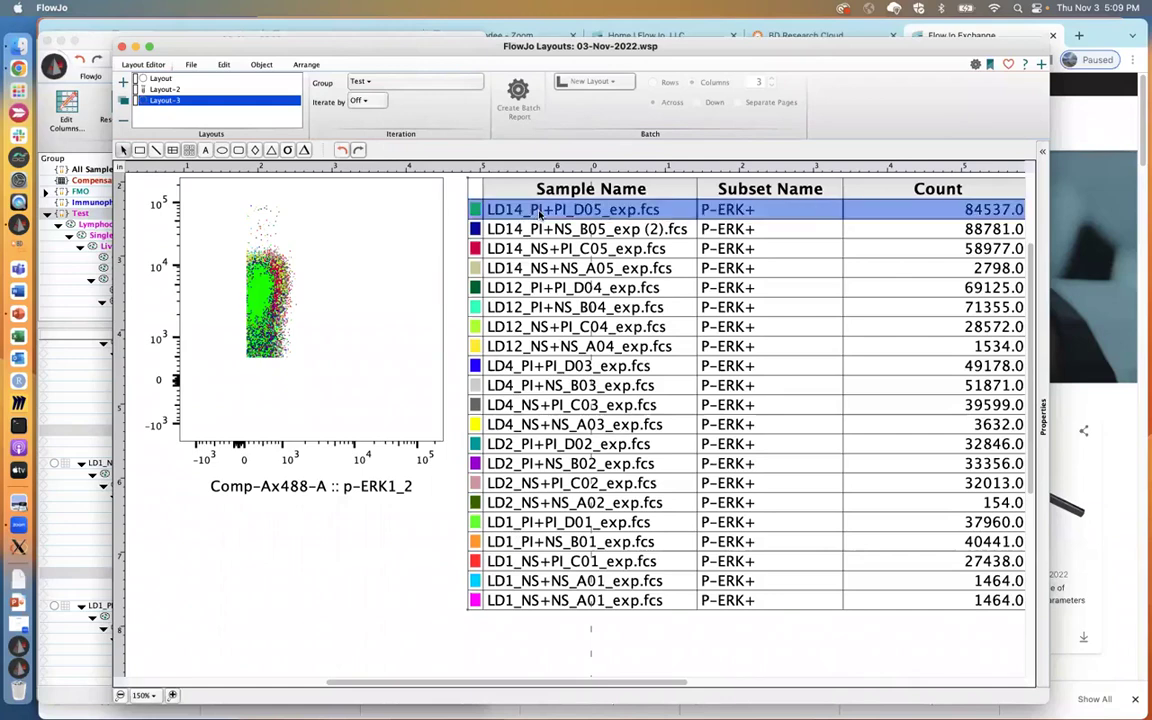
pyautogui.keyDown('shift'); pyautogui.click(545, 504); pyautogui.keyUp('shift')
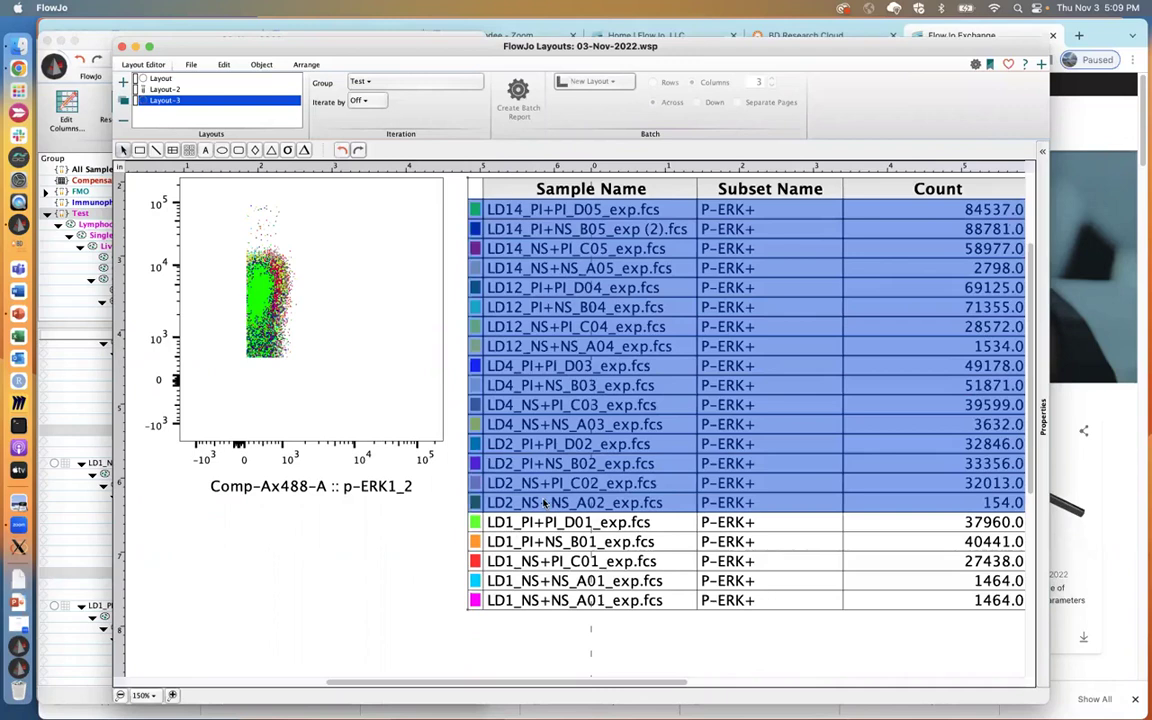
pyautogui.rightClick(585, 347)
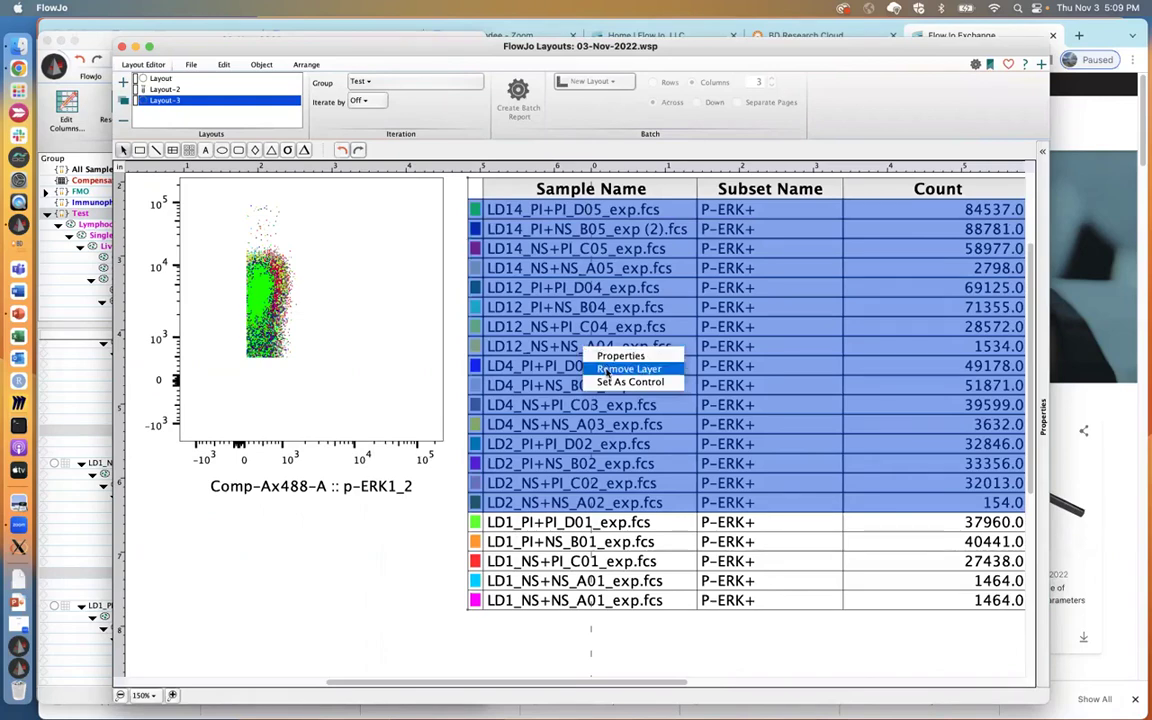
pyautogui.click(618, 371)
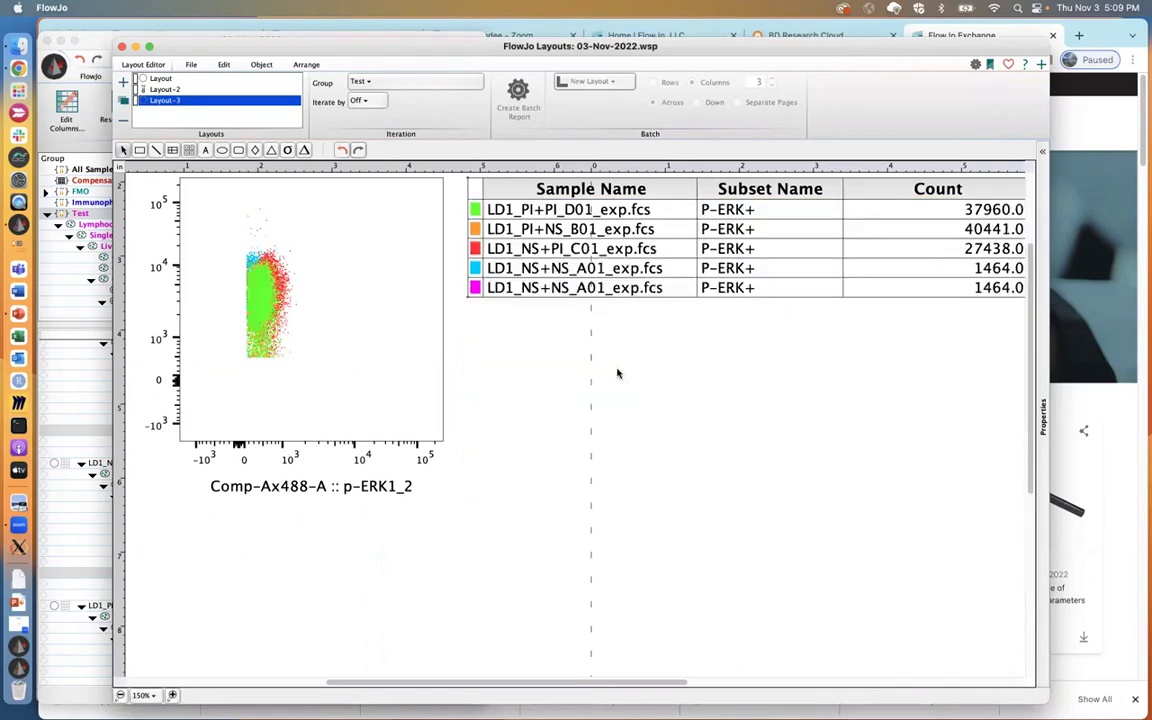
pyautogui.click(527, 289)
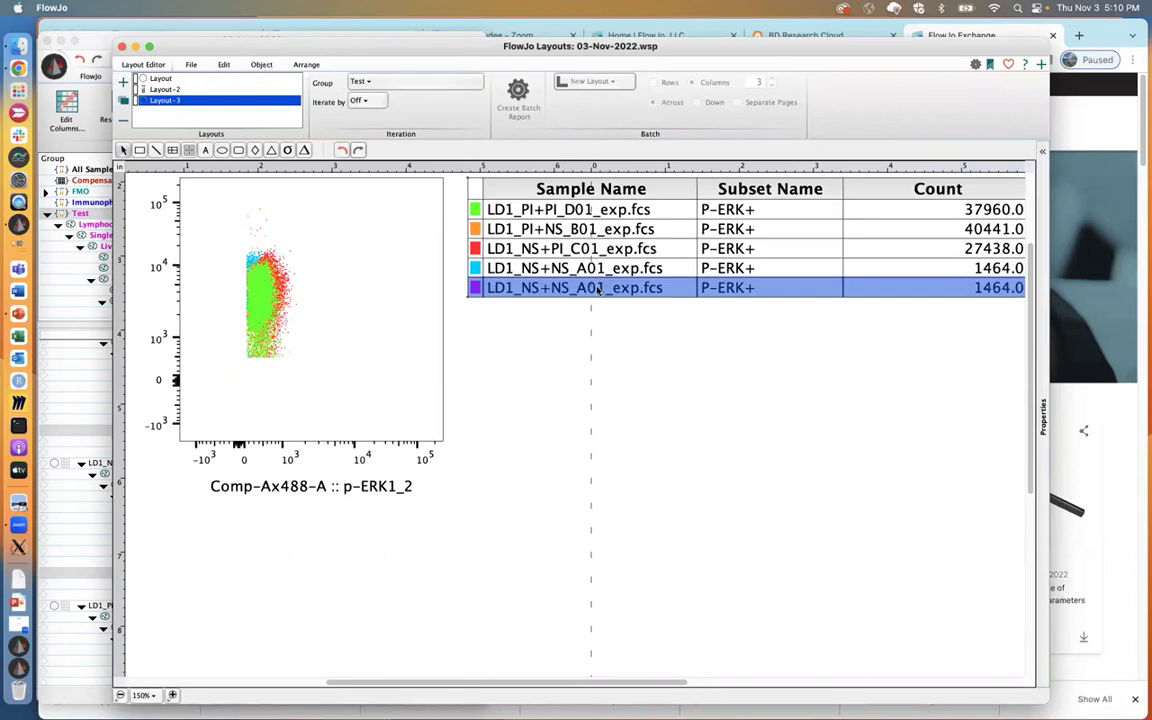
pyautogui.rightClick(535, 291)
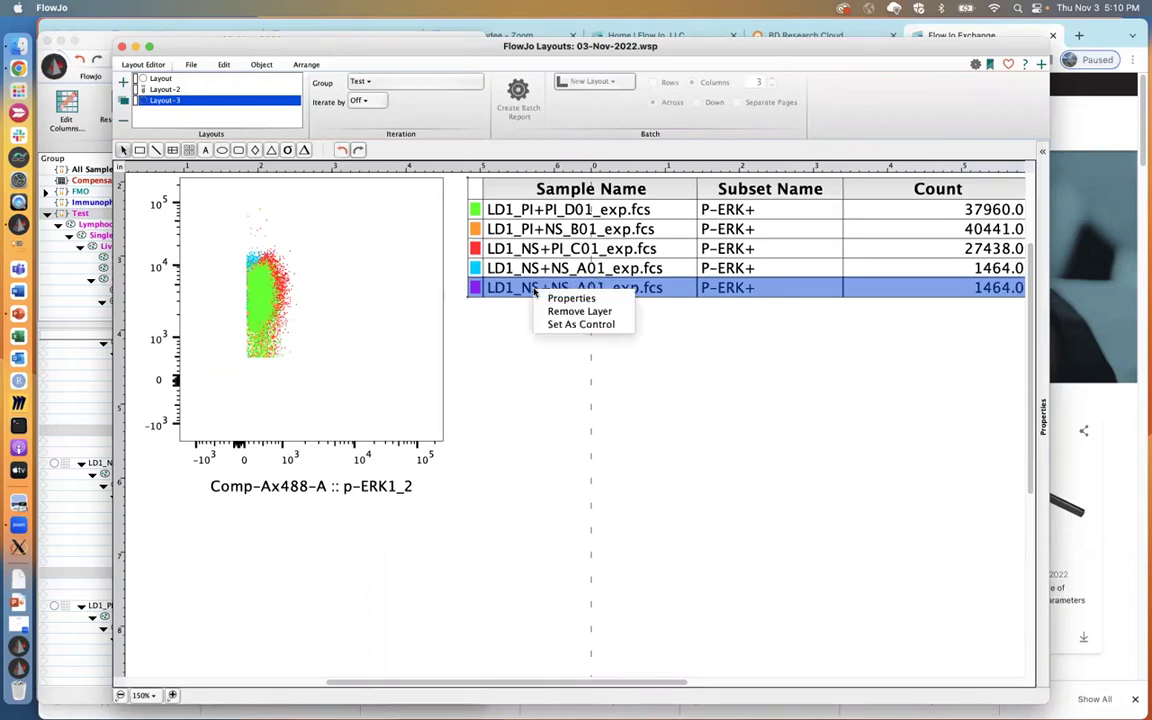
pyautogui.click(563, 311)
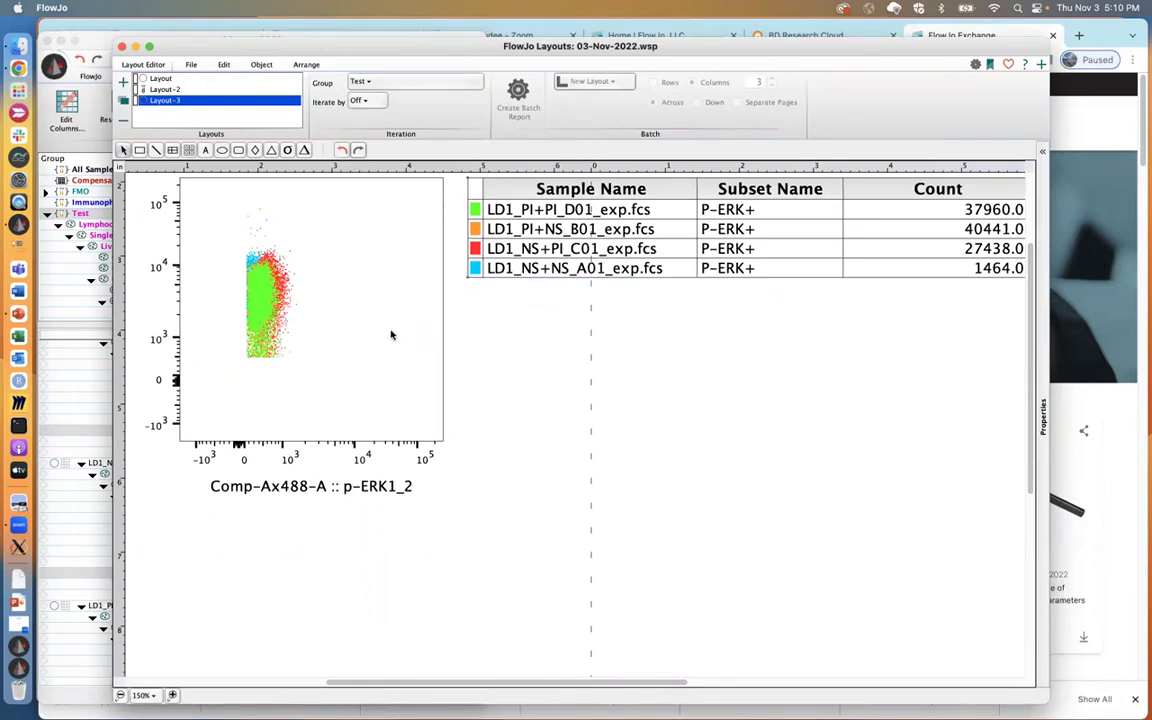
# - At 75% zoom, arrange the P-ERK+ legend above its plot and line up the Perforin plot beside the p-ERK1_2 plot
pyautogui.click(120, 695)
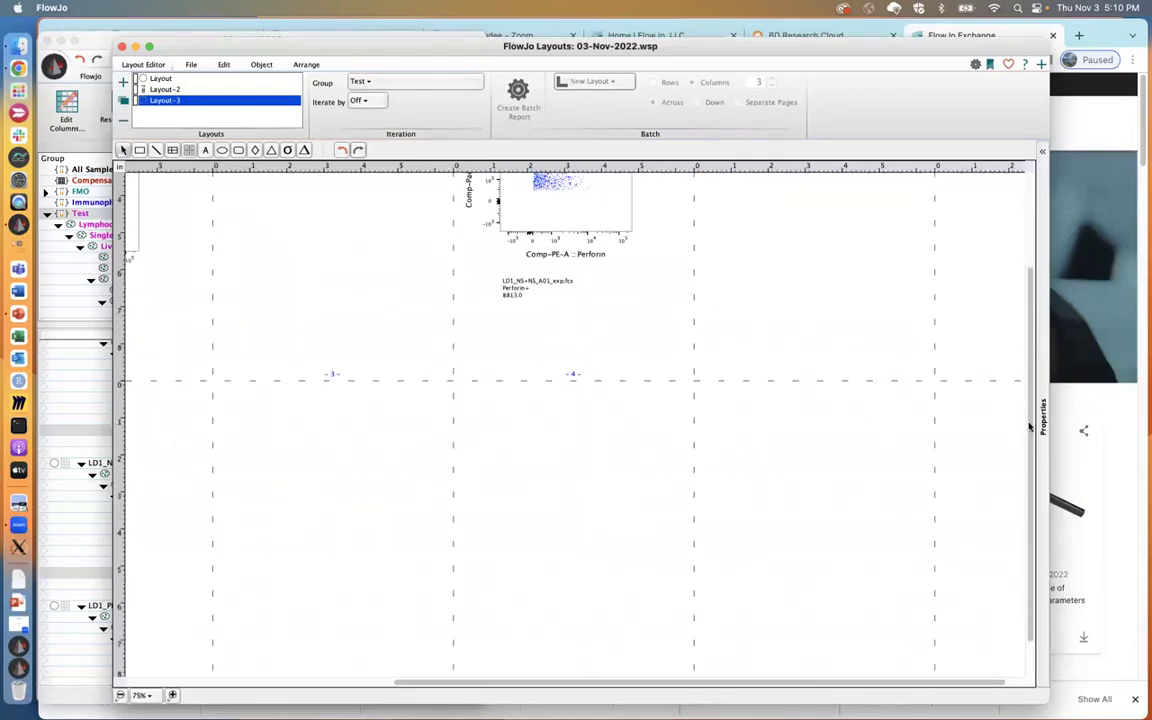
pyautogui.moveTo(1036, 424); pyautogui.dragTo(1029, 257)
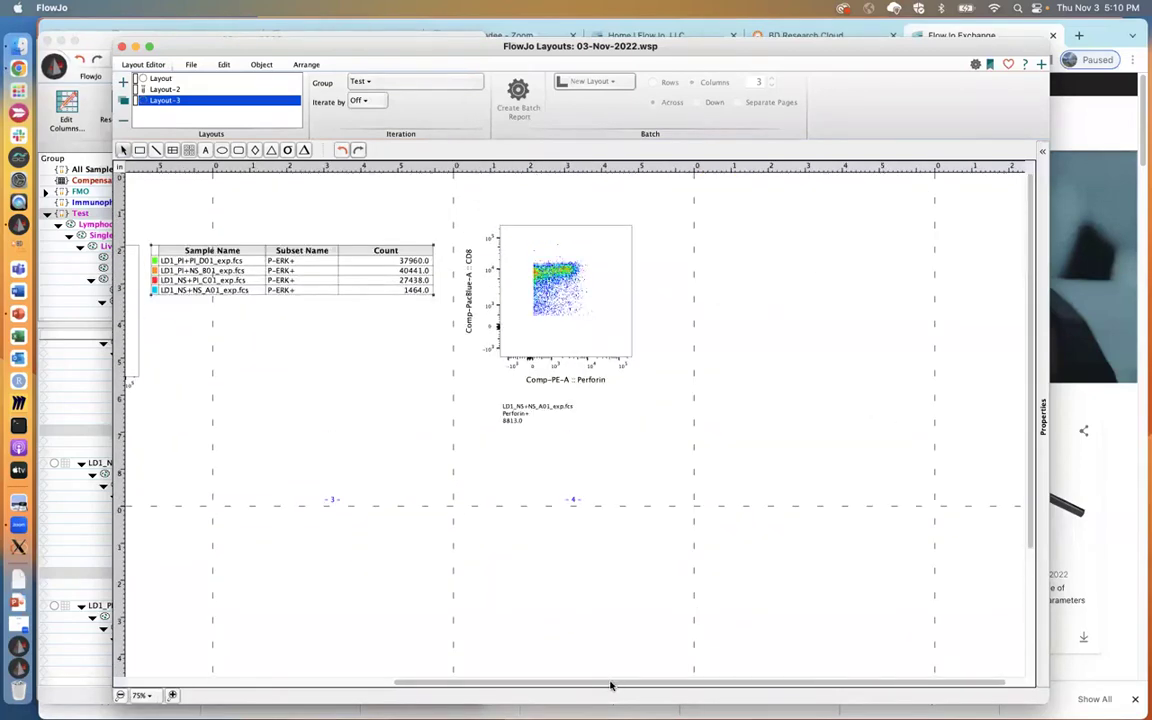
pyautogui.moveTo(612, 686); pyautogui.dragTo(284, 692)
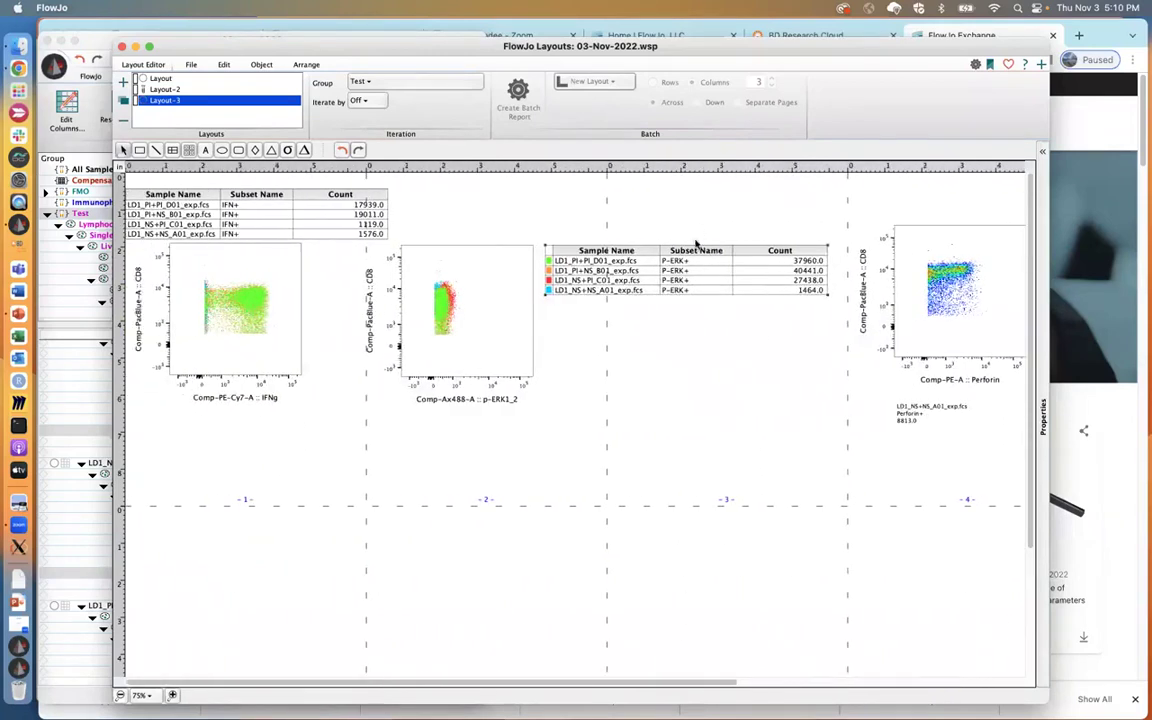
pyautogui.moveTo(698, 254); pyautogui.dragTo(548, 196)
pyautogui.moveTo(510, 282); pyautogui.dragTo(548, 291)
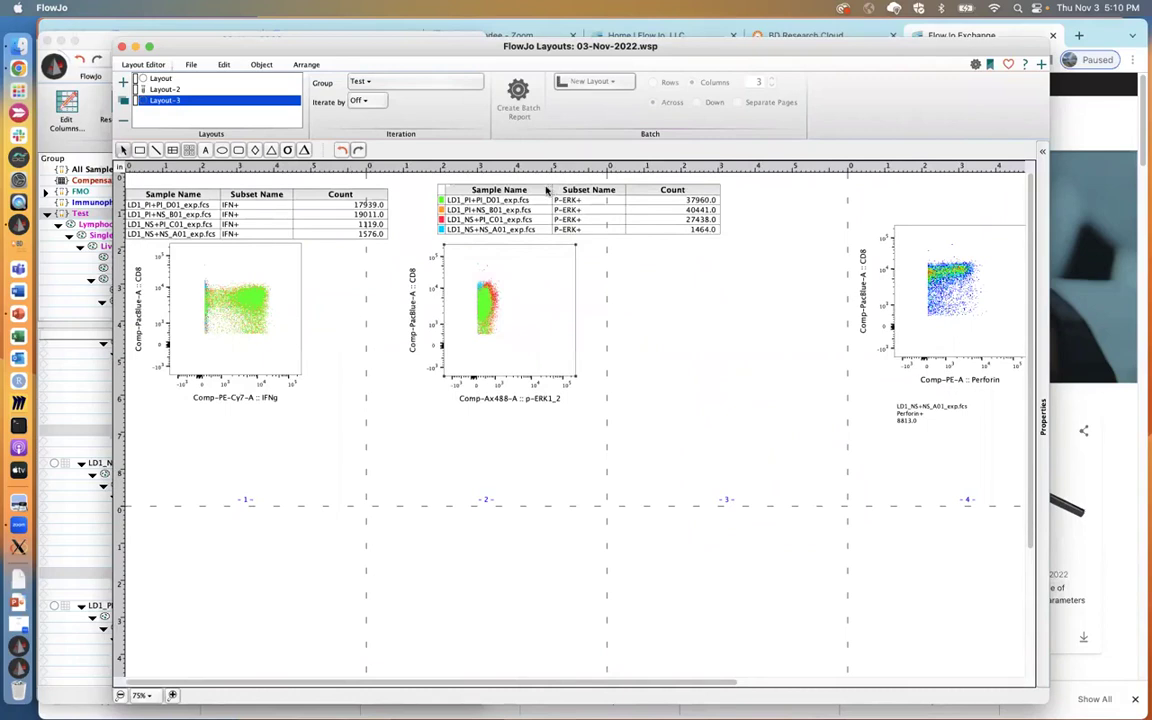
pyautogui.moveTo(546, 190); pyautogui.dragTo(516, 191)
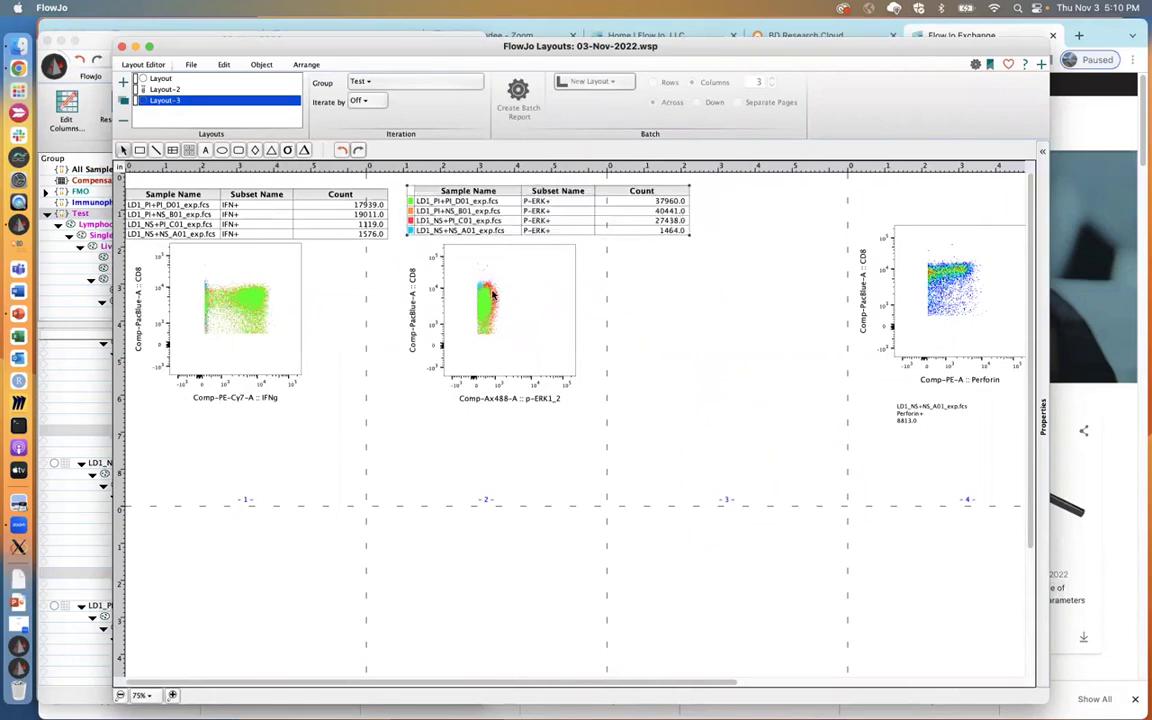
pyautogui.moveTo(946, 298); pyautogui.dragTo(772, 320)
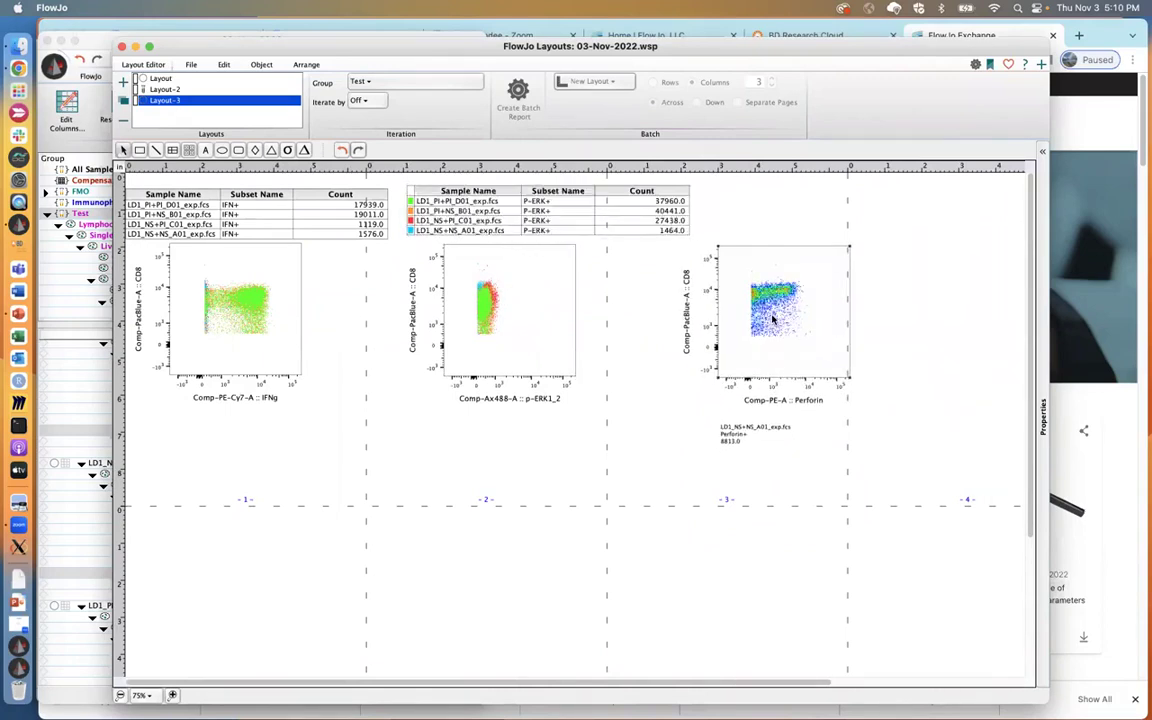
# - Select the equivalent Perforin+ populations across all samples in the workspace and overlay them on the Perforin plot
pyautogui.click(96, 424)
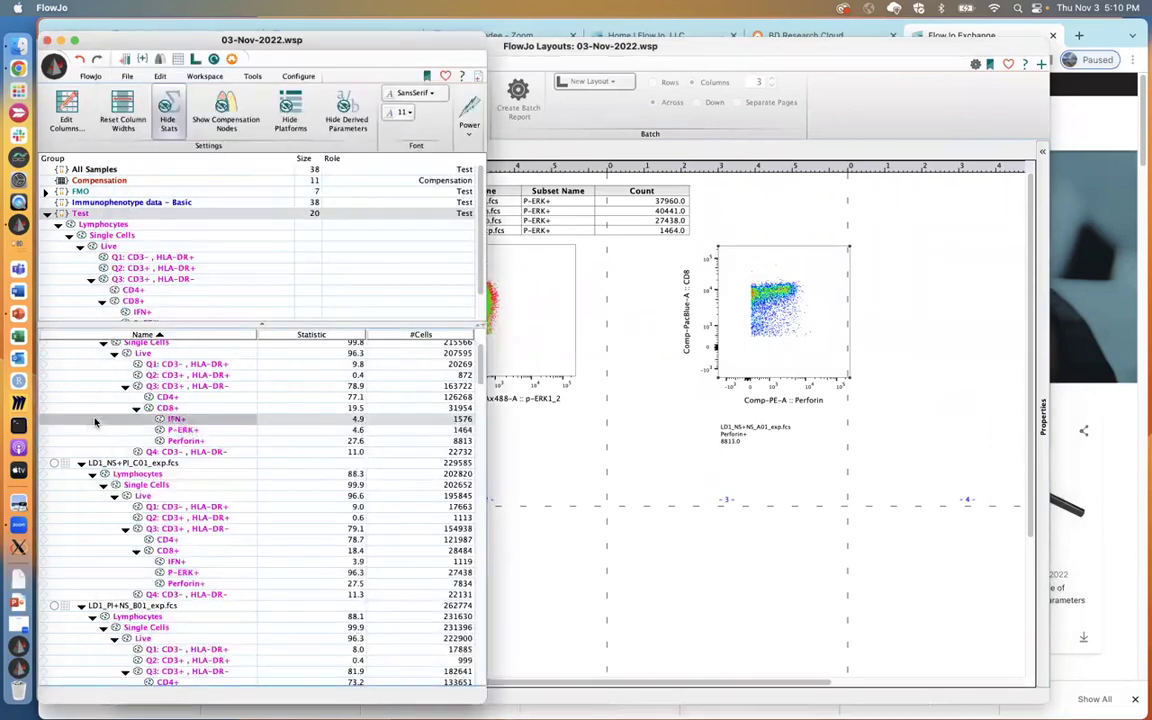
pyautogui.click(177, 441)
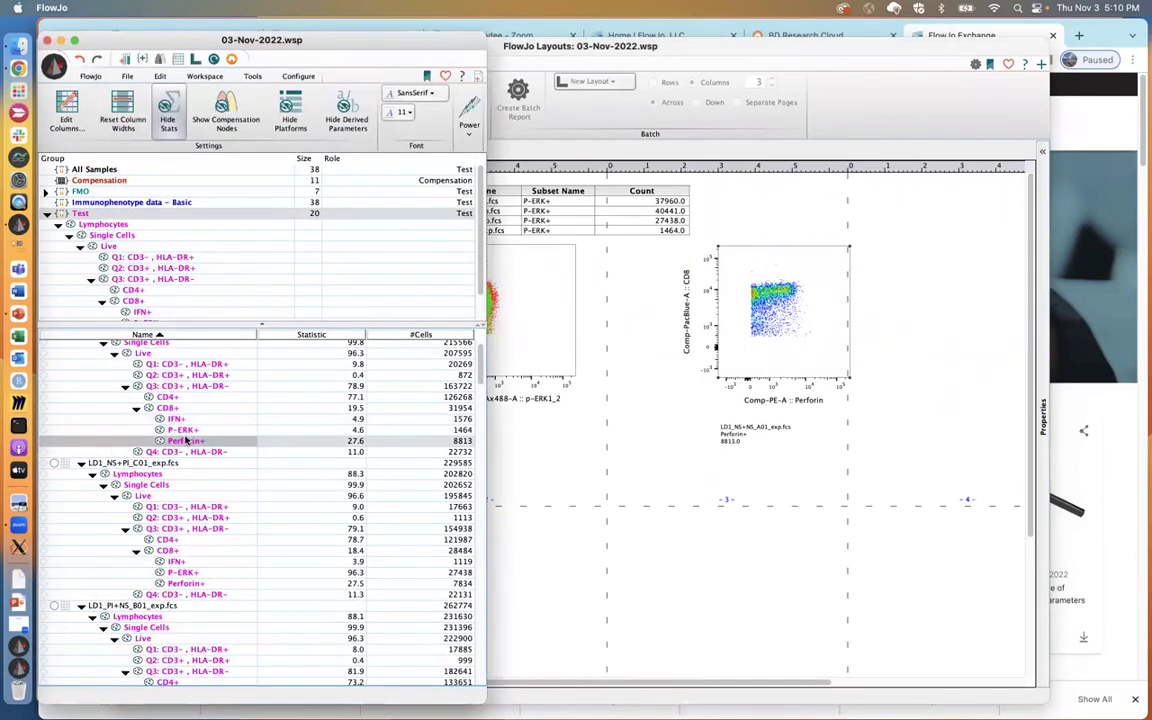
pyautogui.rightClick(185, 441)
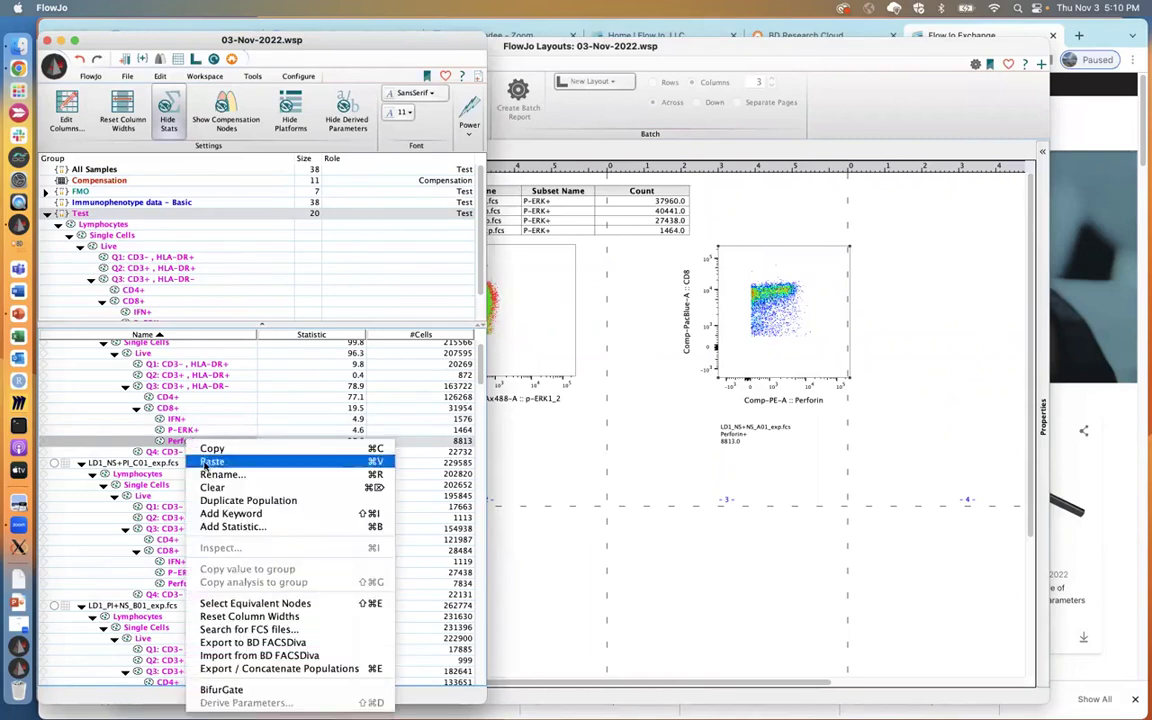
pyautogui.click(238, 604)
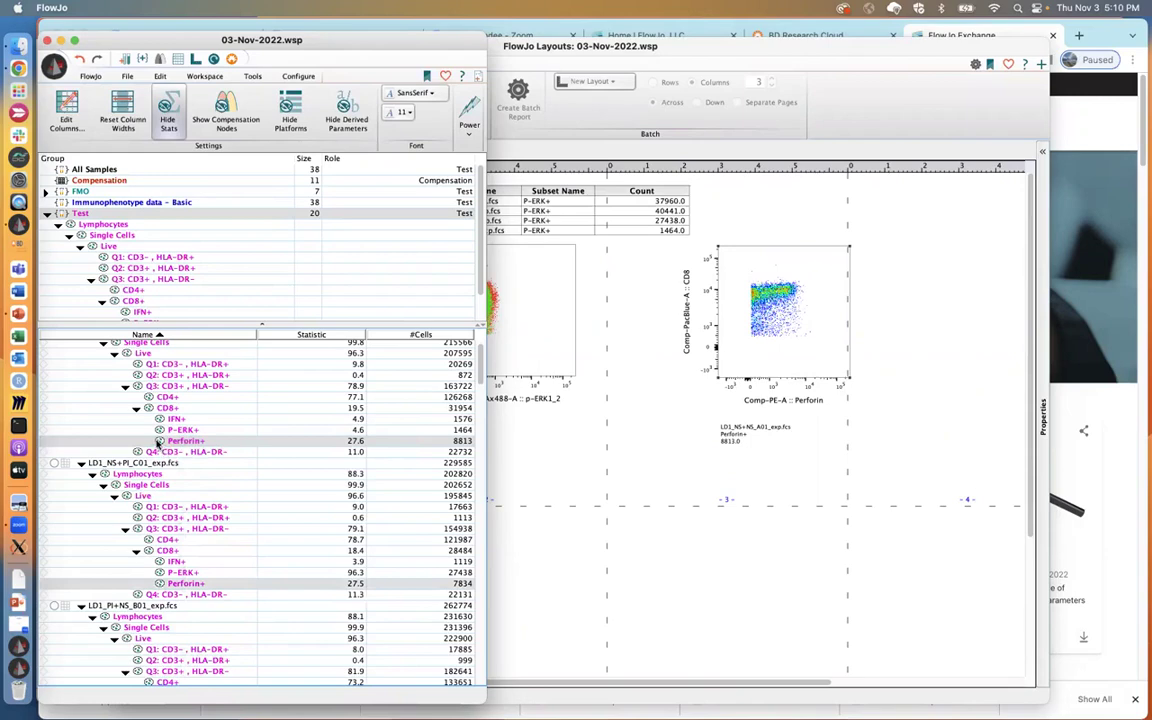
pyautogui.moveTo(157, 443); pyautogui.dragTo(771, 318)
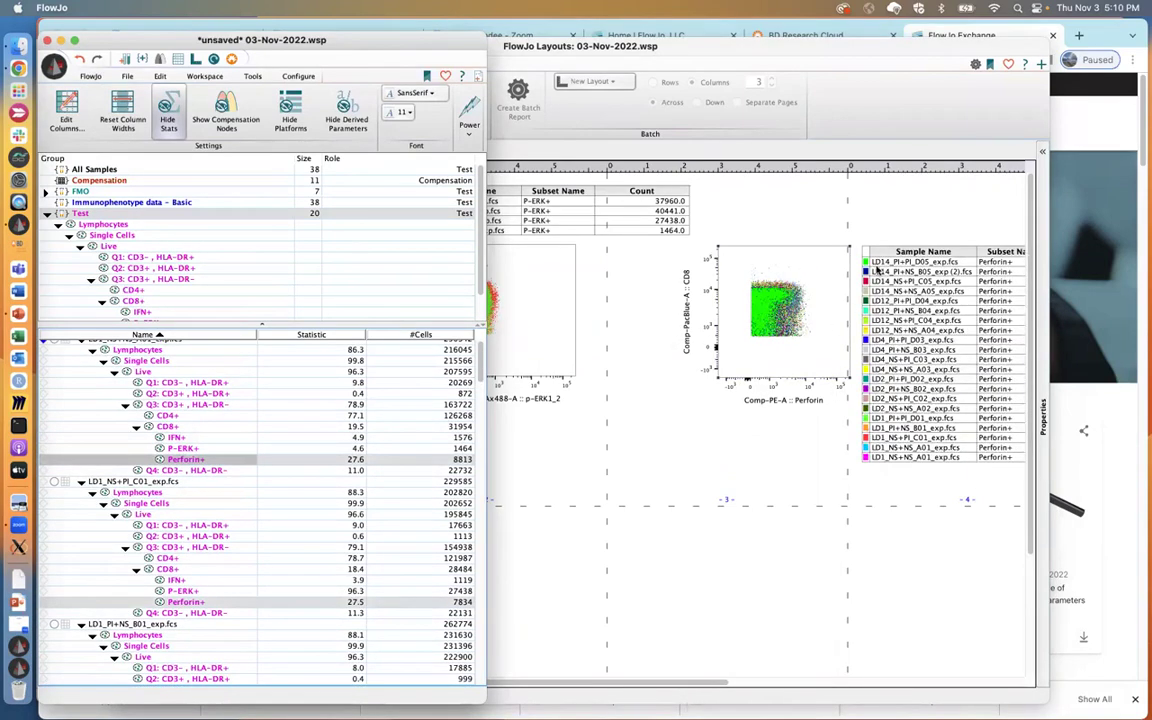
# - Remove the LD14, LD12, LD4 and LD2 layers and the duplicate LD1_NS+NS_A01 layer from the Perforin+ overlay legend
pyautogui.click(886, 265)
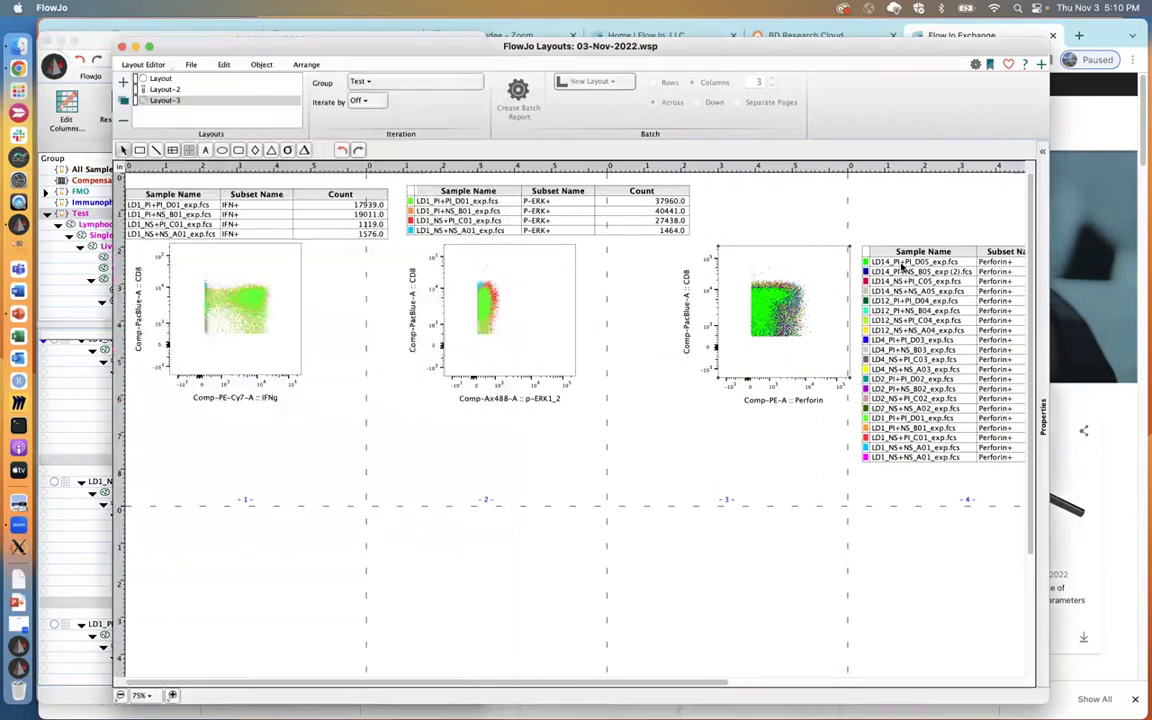
pyautogui.click(902, 265)
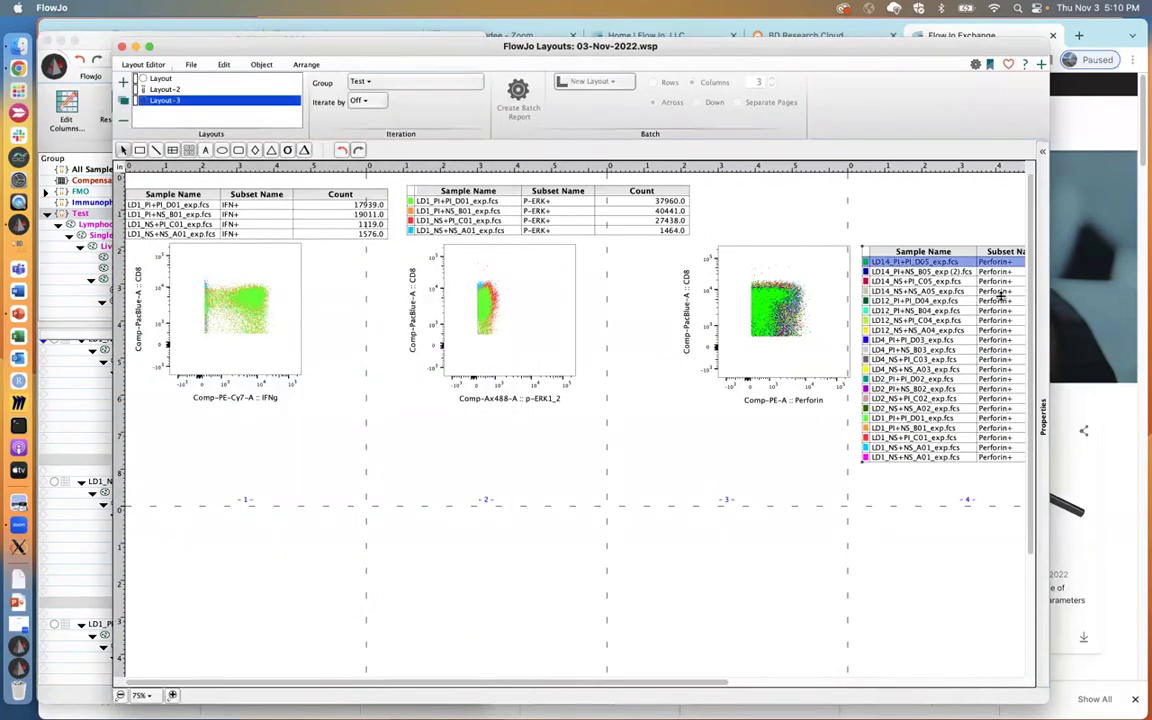
pyautogui.keyDown('shift'); pyautogui.click(906, 409); pyautogui.keyUp('shift')
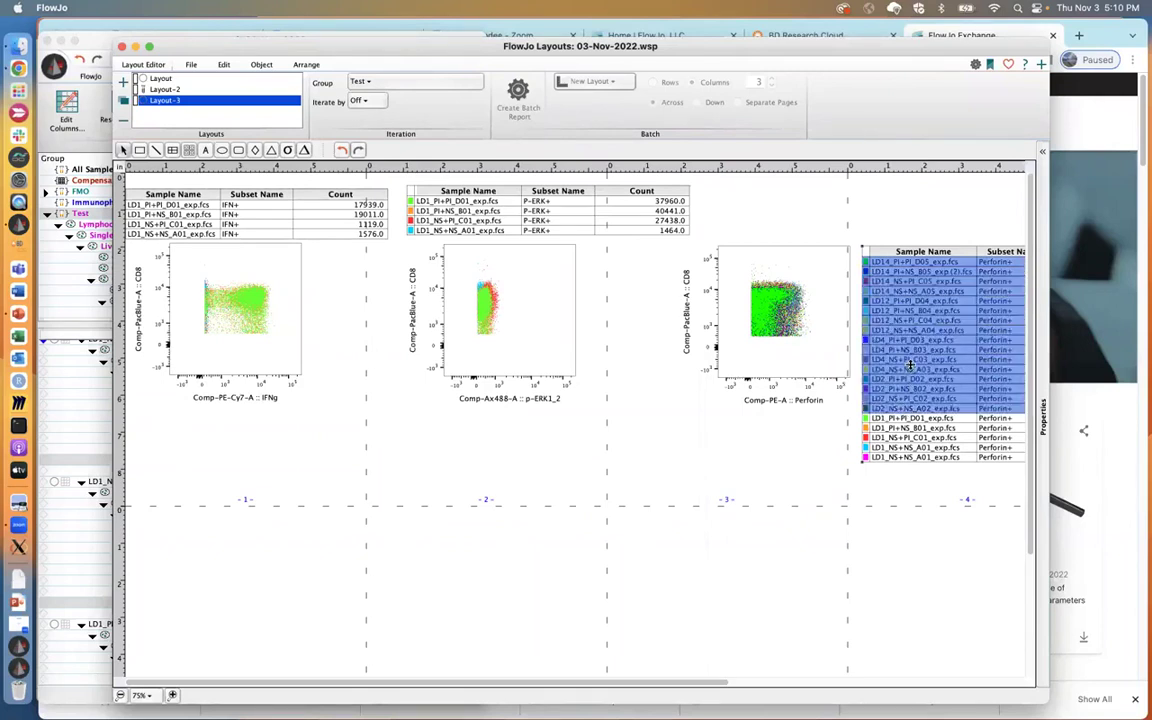
pyautogui.rightClick(910, 368)
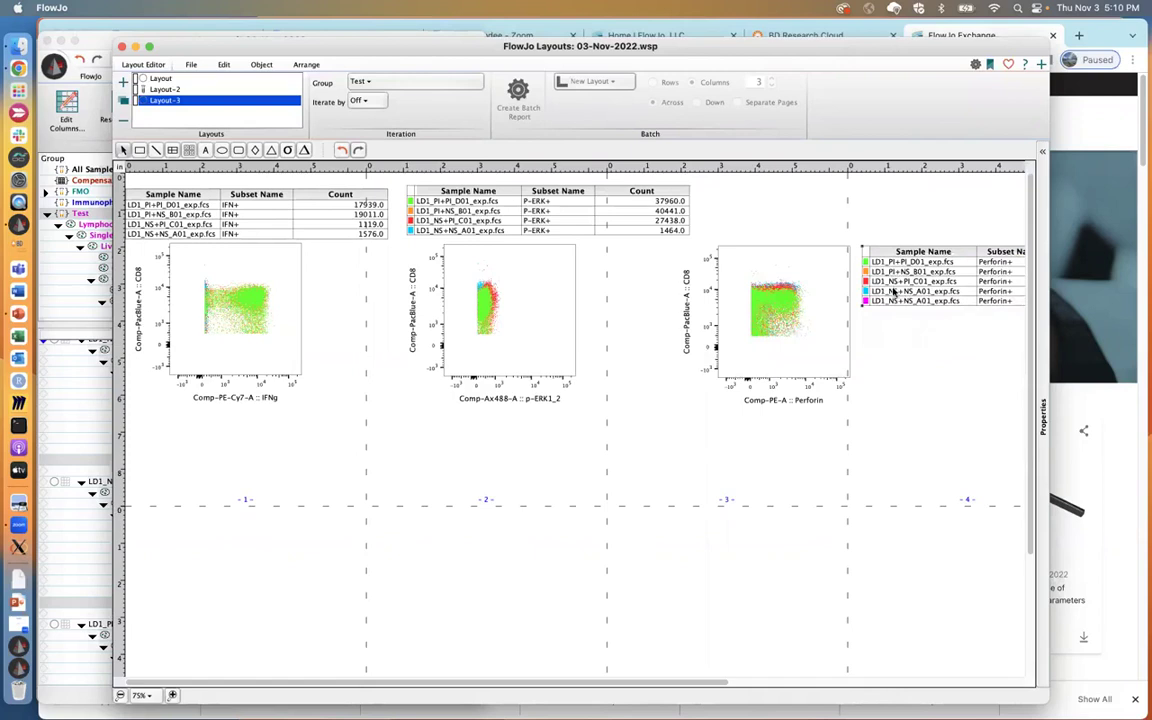
pyautogui.click(901, 302)
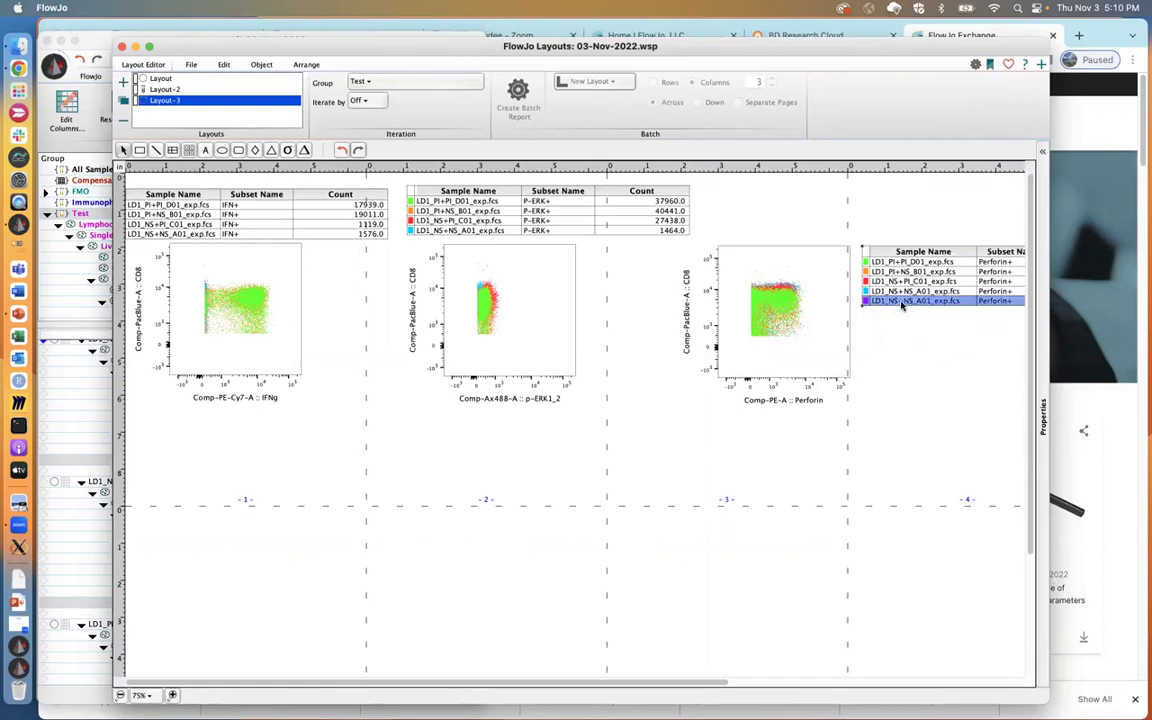
pyautogui.rightClick(901, 302)
pyautogui.click(935, 324)
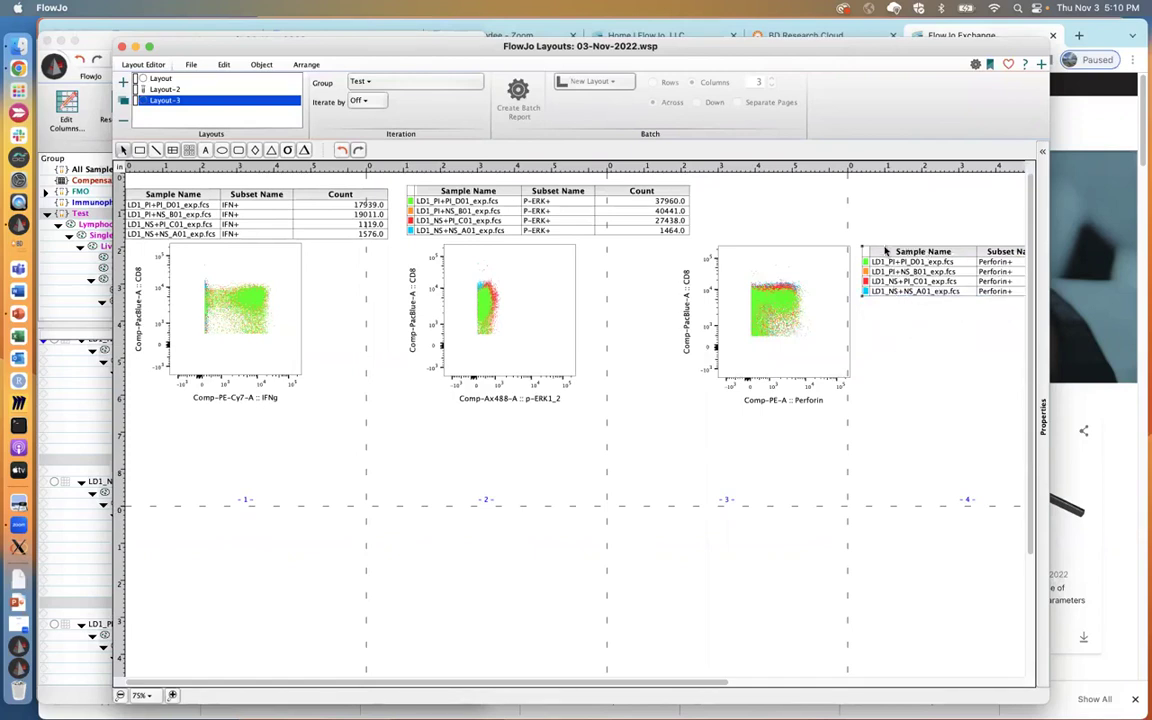
# - Place the Perforin+ legend above its plot, level with the P-ERK+ legend, and shift the Perforin plot beneath it
pyautogui.moveTo(885, 251); pyautogui.dragTo(748, 190)
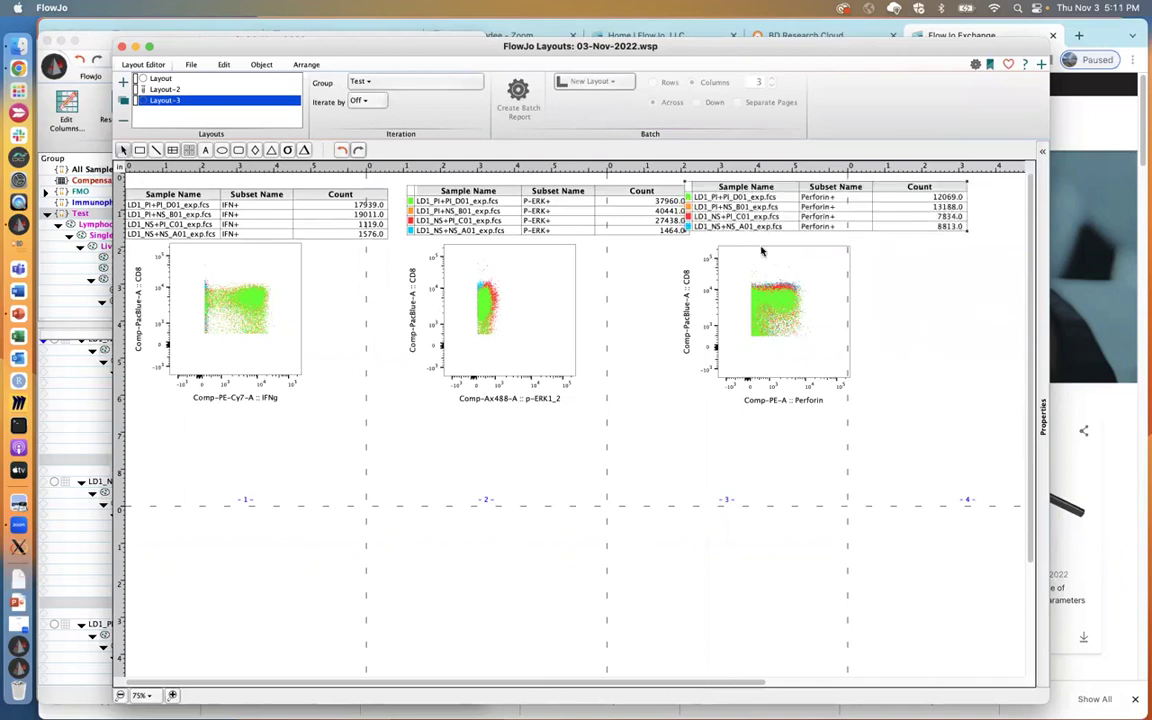
pyautogui.moveTo(761, 251); pyautogui.dragTo(784, 288)
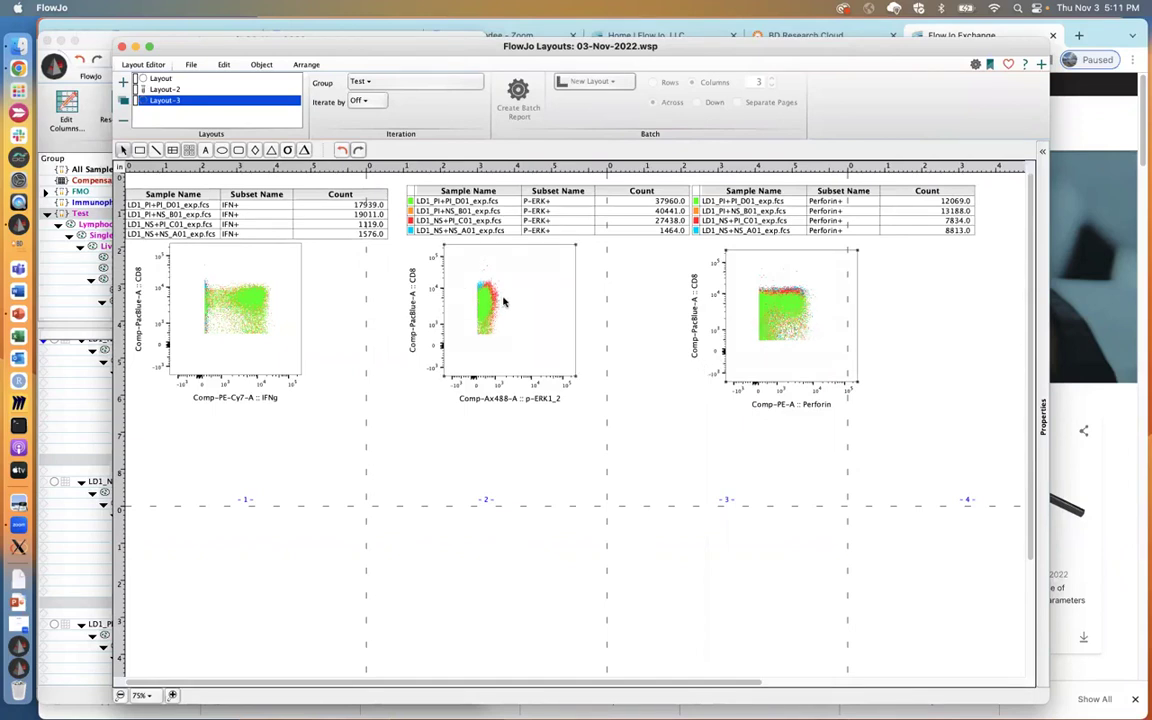
# - Change the IFNg, p-ERK1_2 and Perforin overlay plots together to histograms with a Modal Y axis
pyautogui.doubleClick(240, 317)
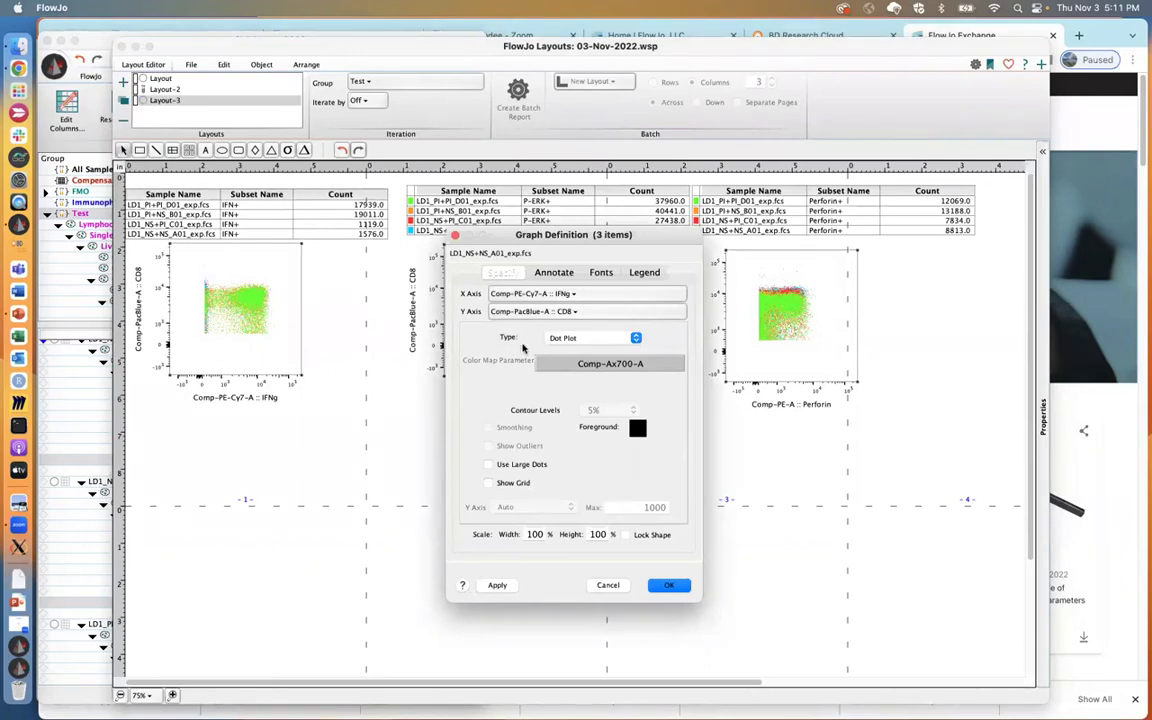
pyautogui.click(573, 340)
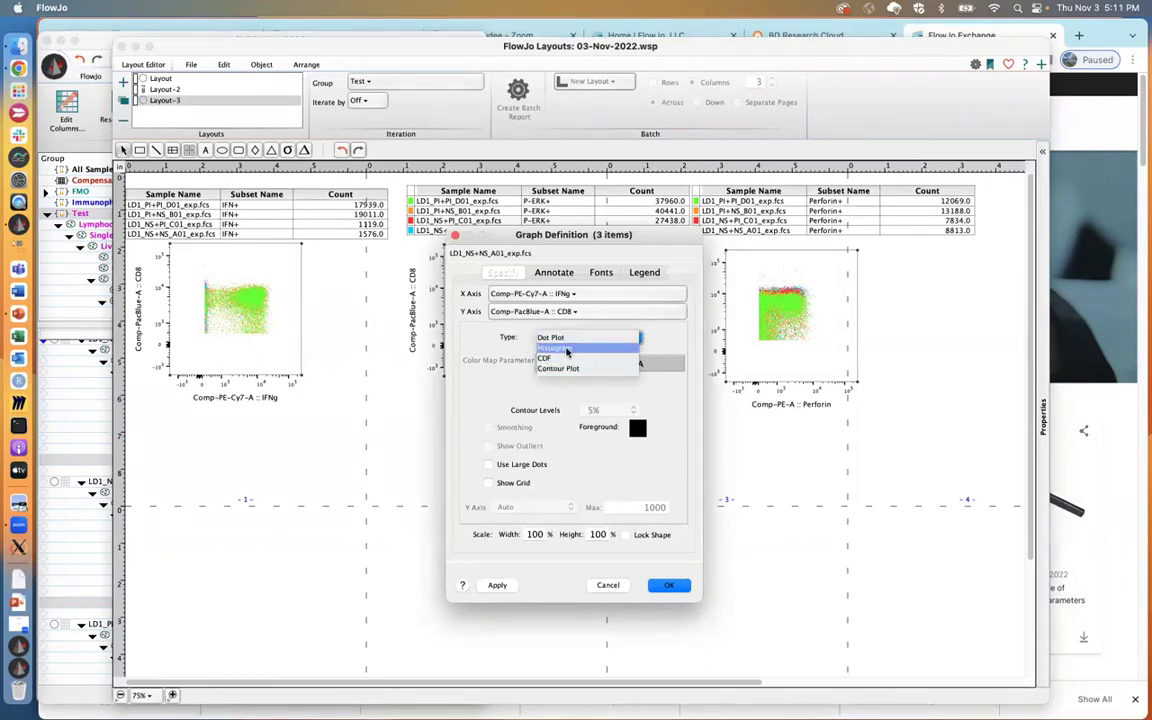
pyautogui.click(567, 348)
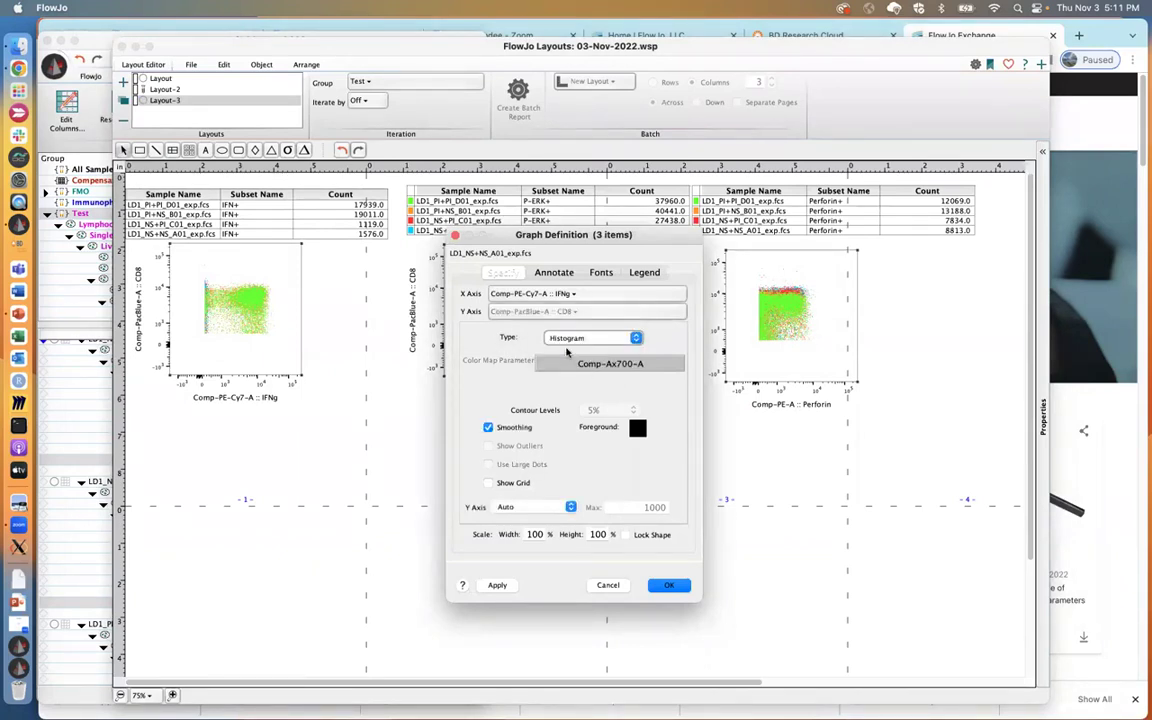
pyautogui.click(522, 508)
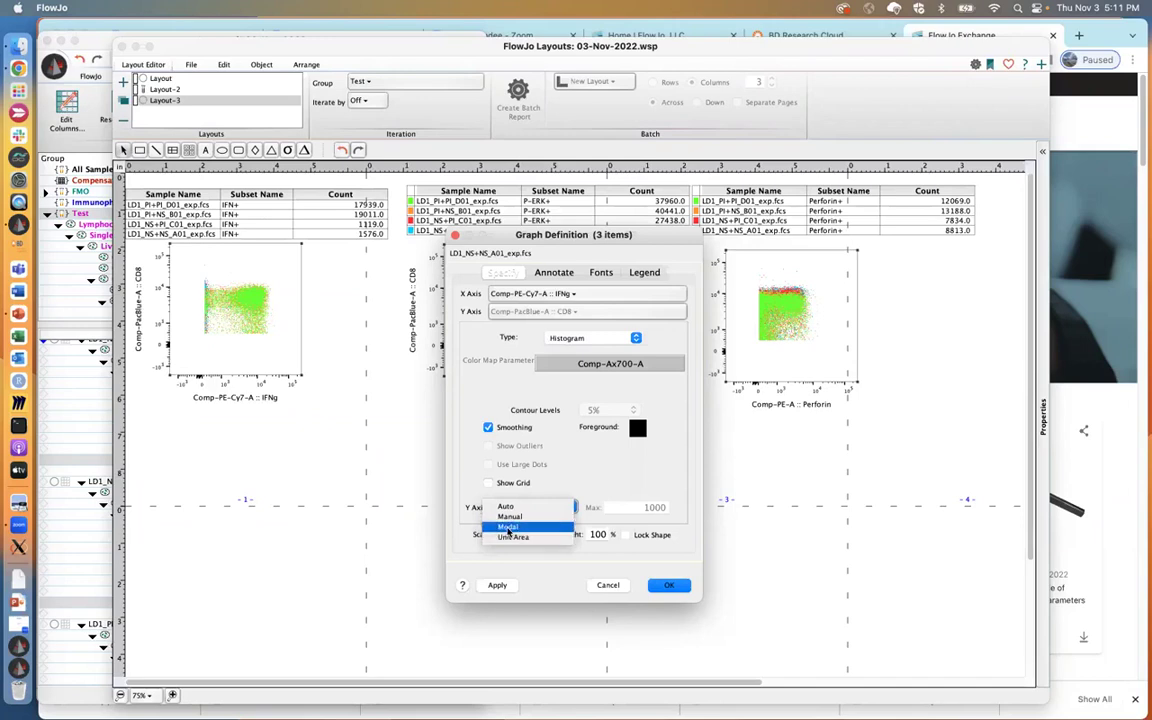
pyautogui.click(509, 528)
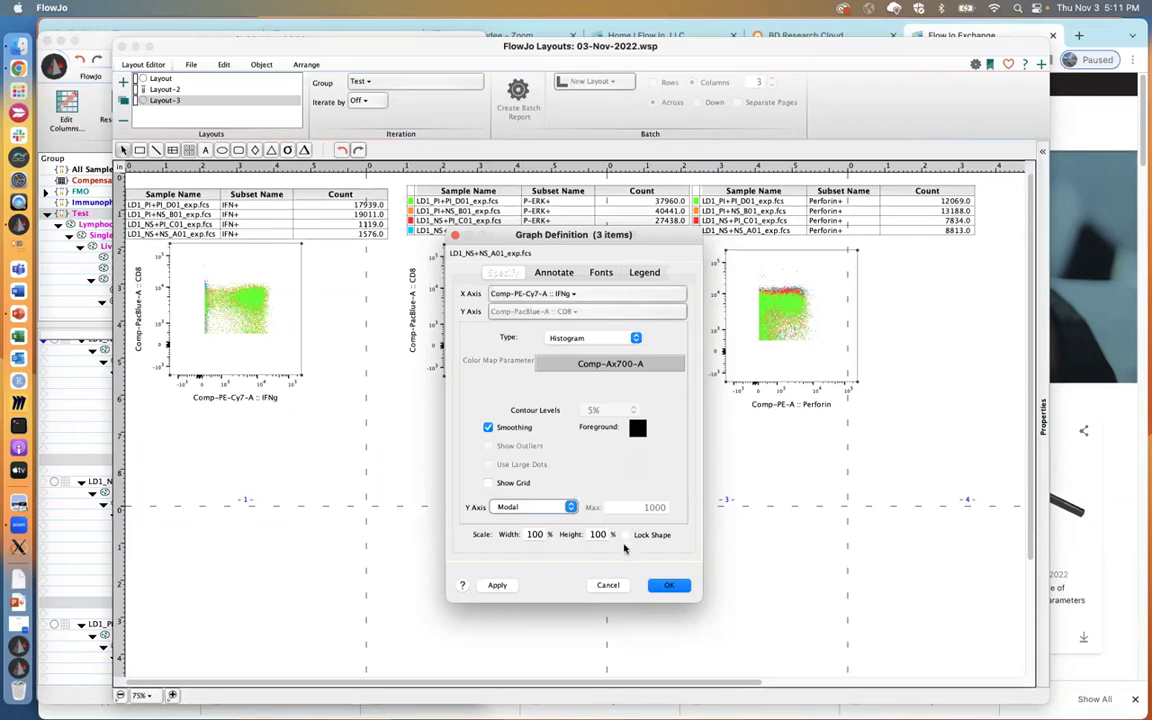
pyautogui.click(668, 594)
pyautogui.click(669, 587)
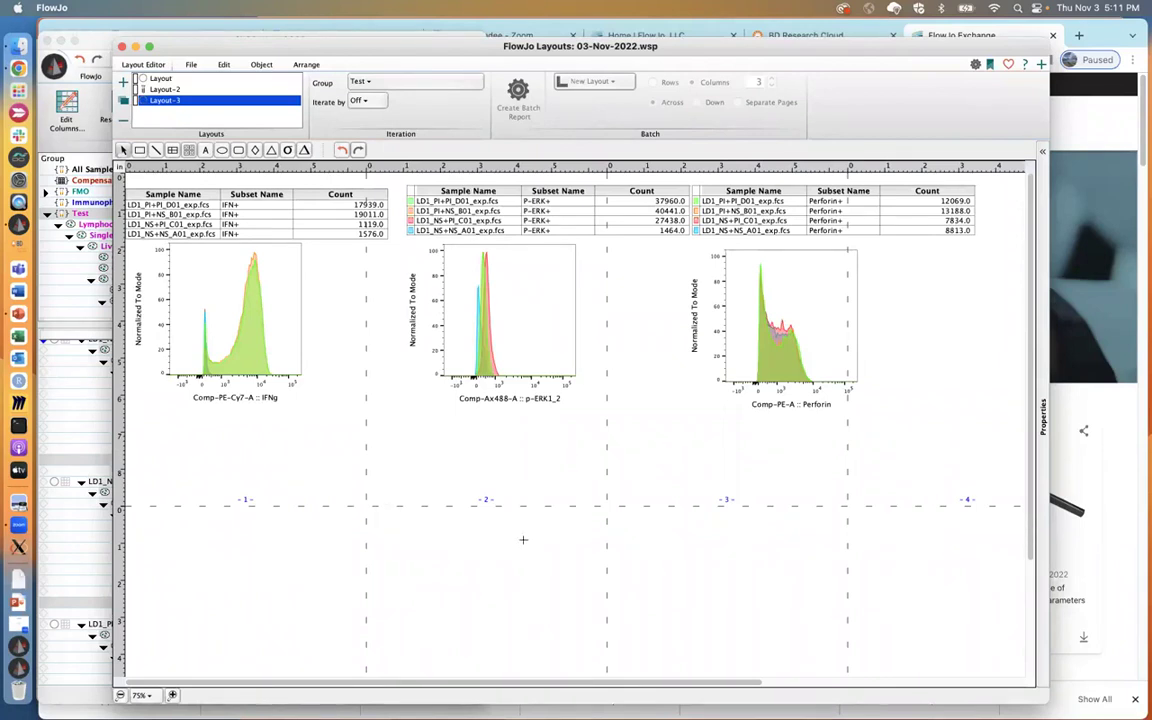
# - Enlarge the layout's page area so the three histograms fit on a single page
pyautogui.moveTo(523, 540); pyautogui.dragTo(934, 650)
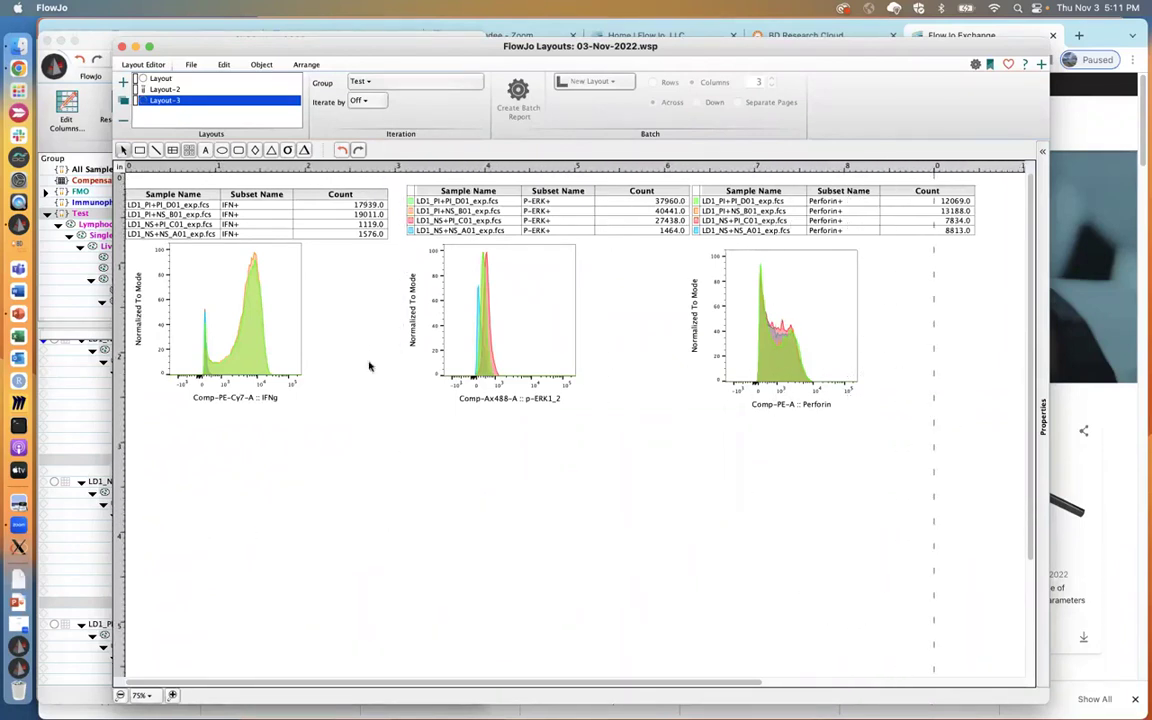
# - Set the IFNg overlay's histogram display to Offset and the p-ERK1_2 overlay's to Half Offset
pyautogui.rightClick(224, 343)
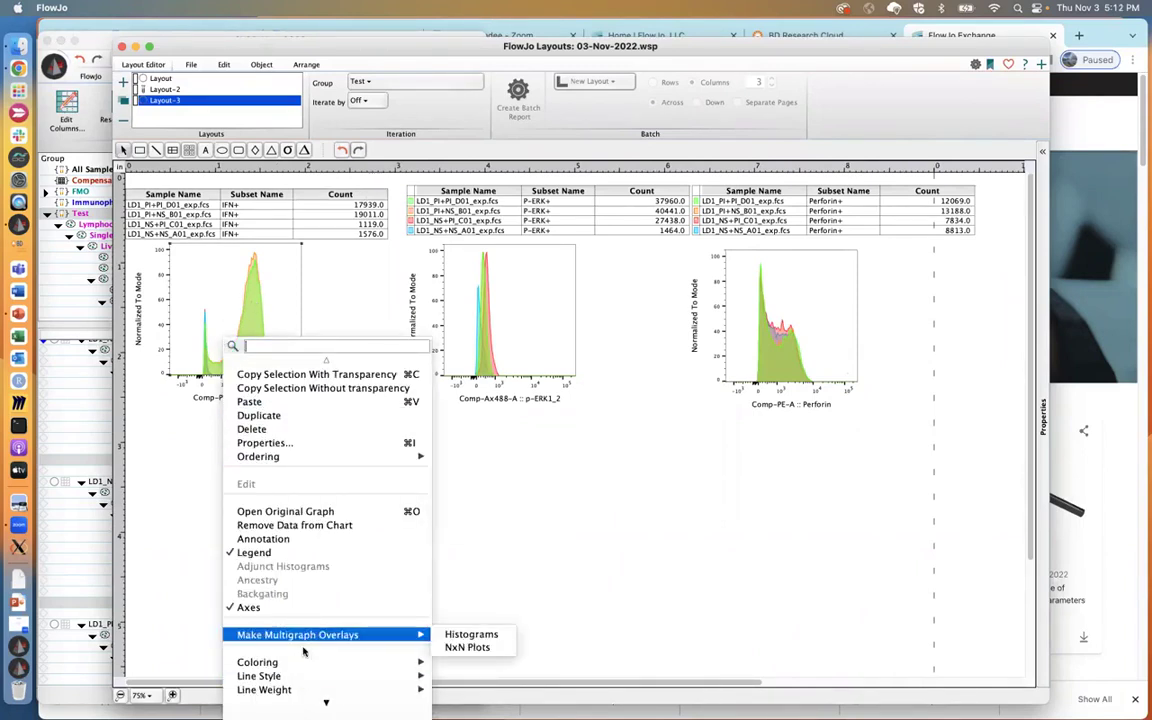
pyautogui.scroll(-1, 265, 687)
pyautogui.moveTo(278, 692)
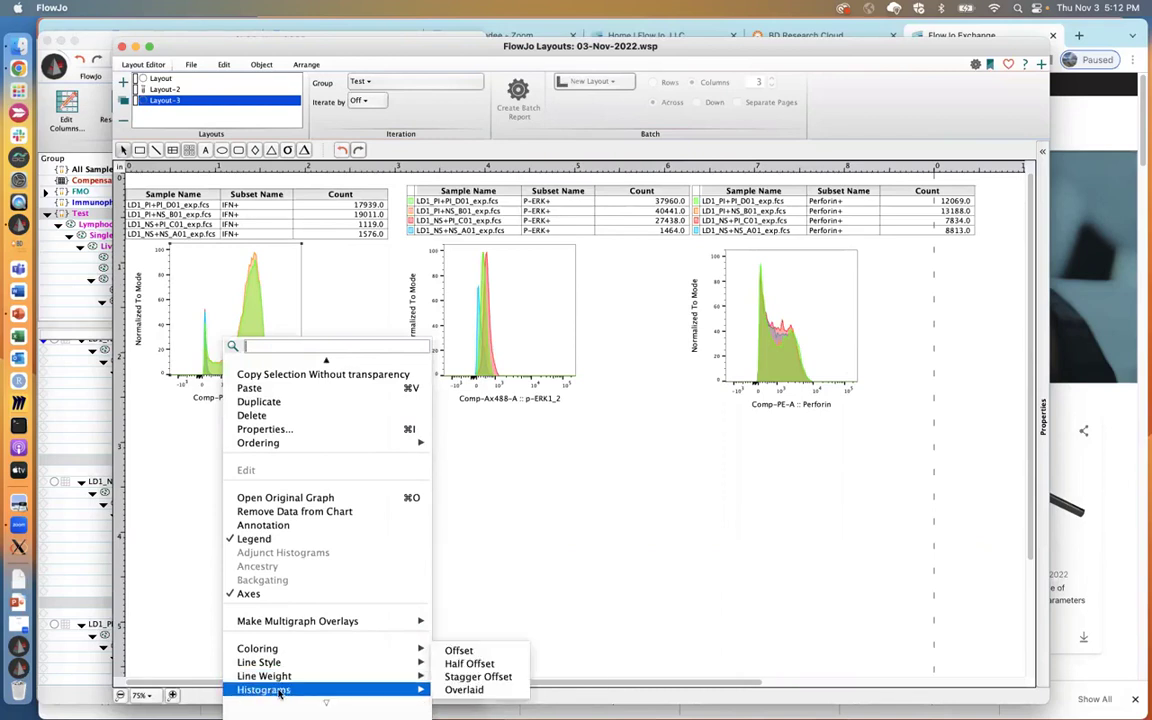
pyautogui.click(462, 652)
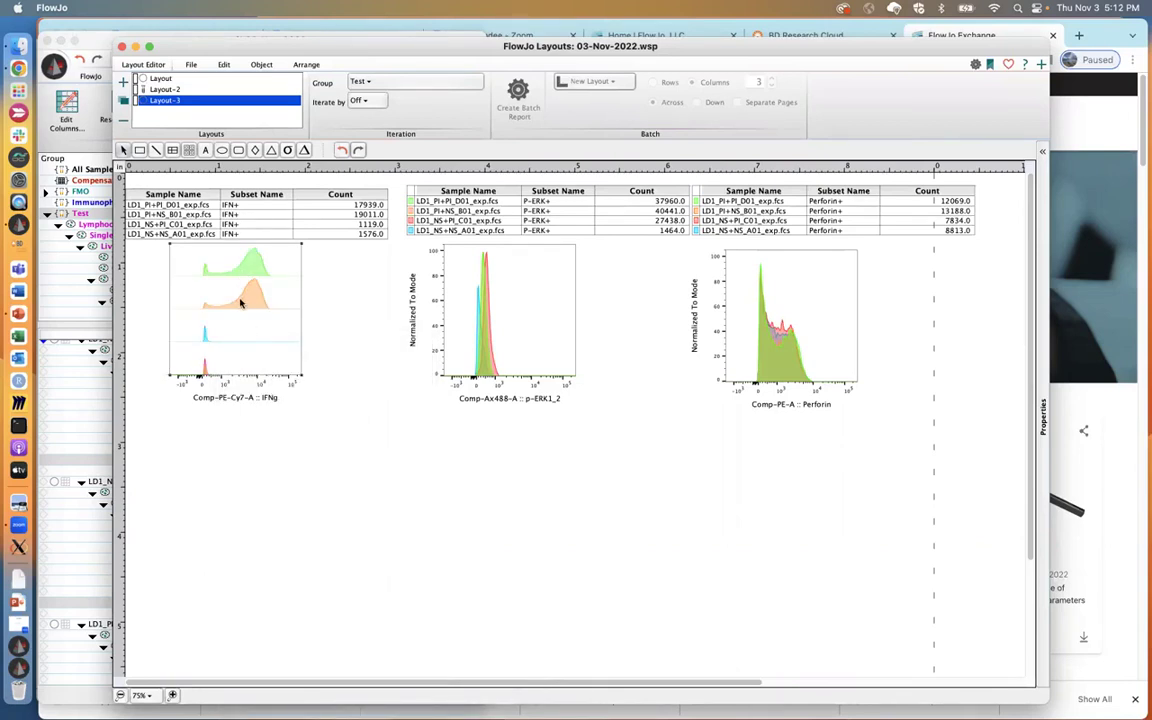
pyautogui.rightClick(490, 340)
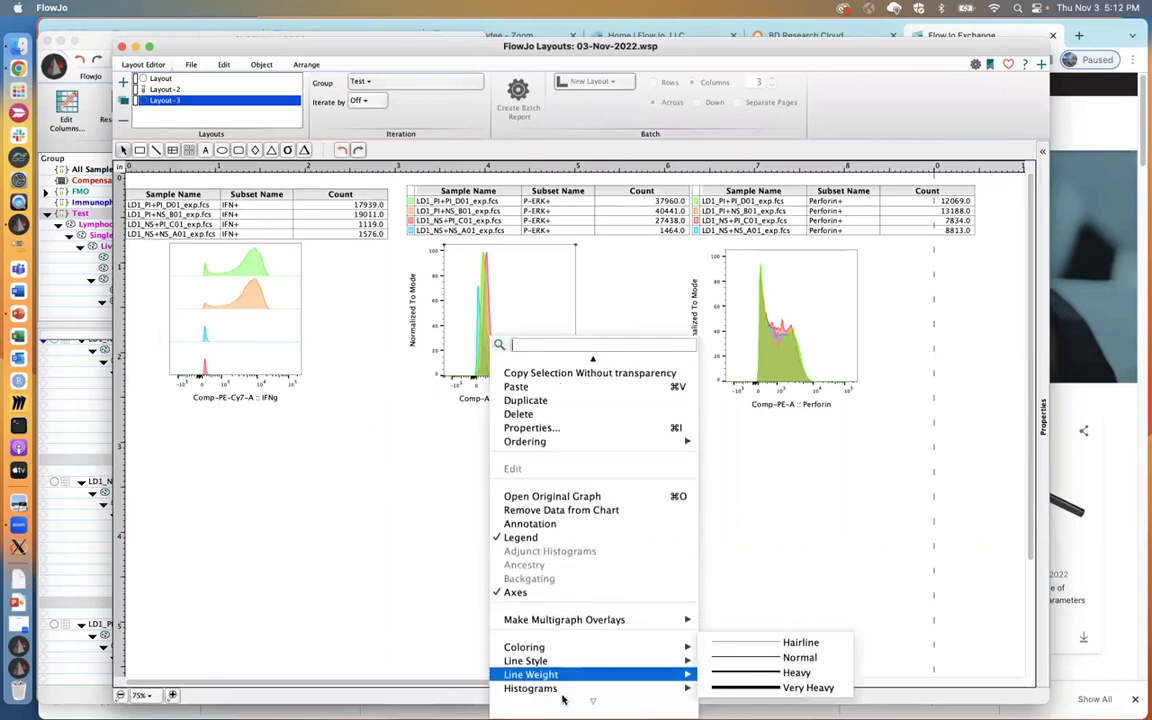
pyautogui.moveTo(560, 689)
pyautogui.click(735, 661)
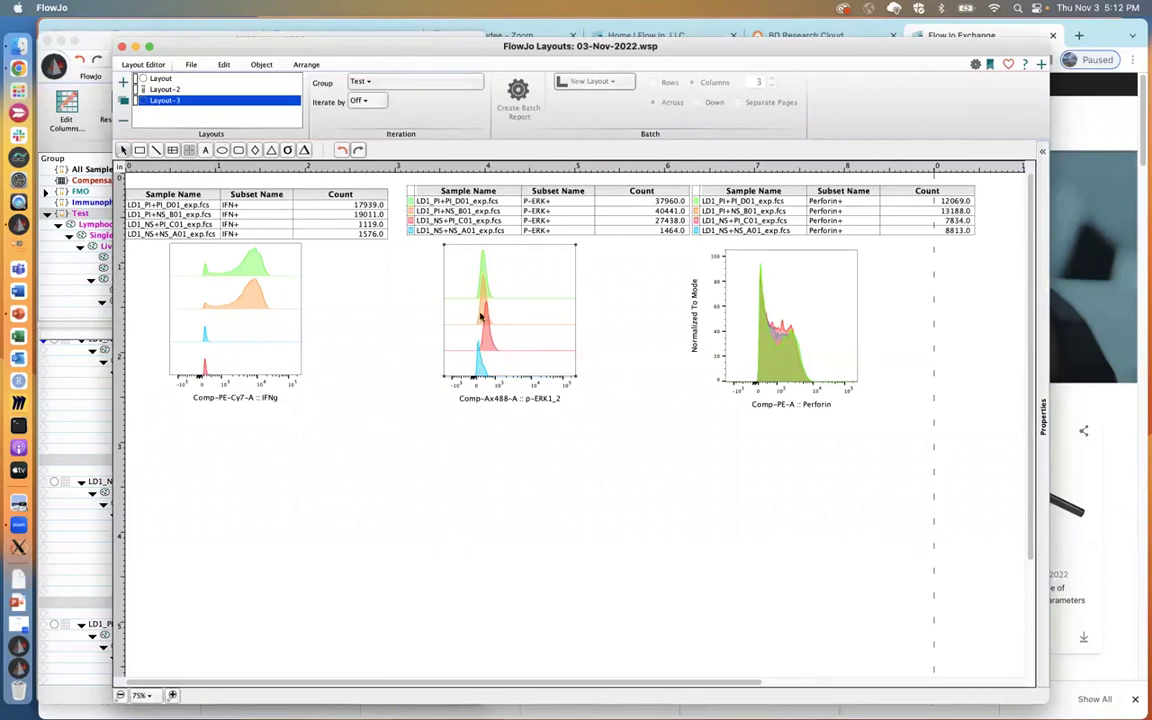
# - Set the Perforin overlay's histogram display to Stagger Offset
pyautogui.rightClick(773, 330)
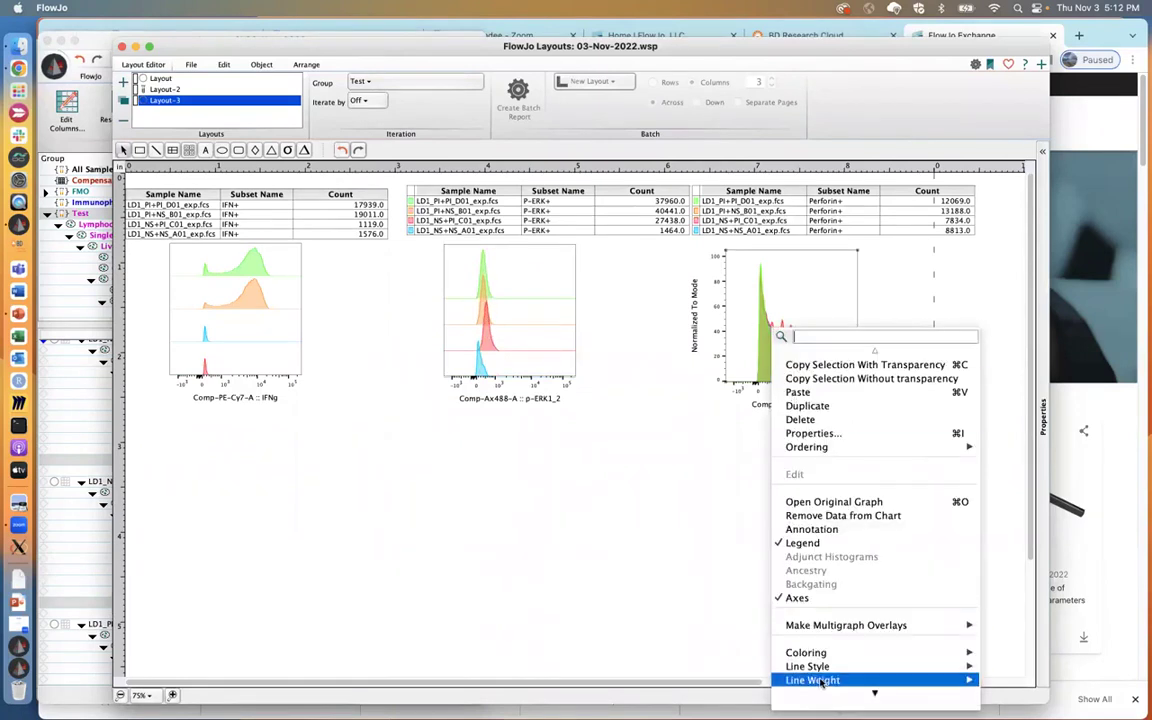
pyautogui.moveTo(826, 681)
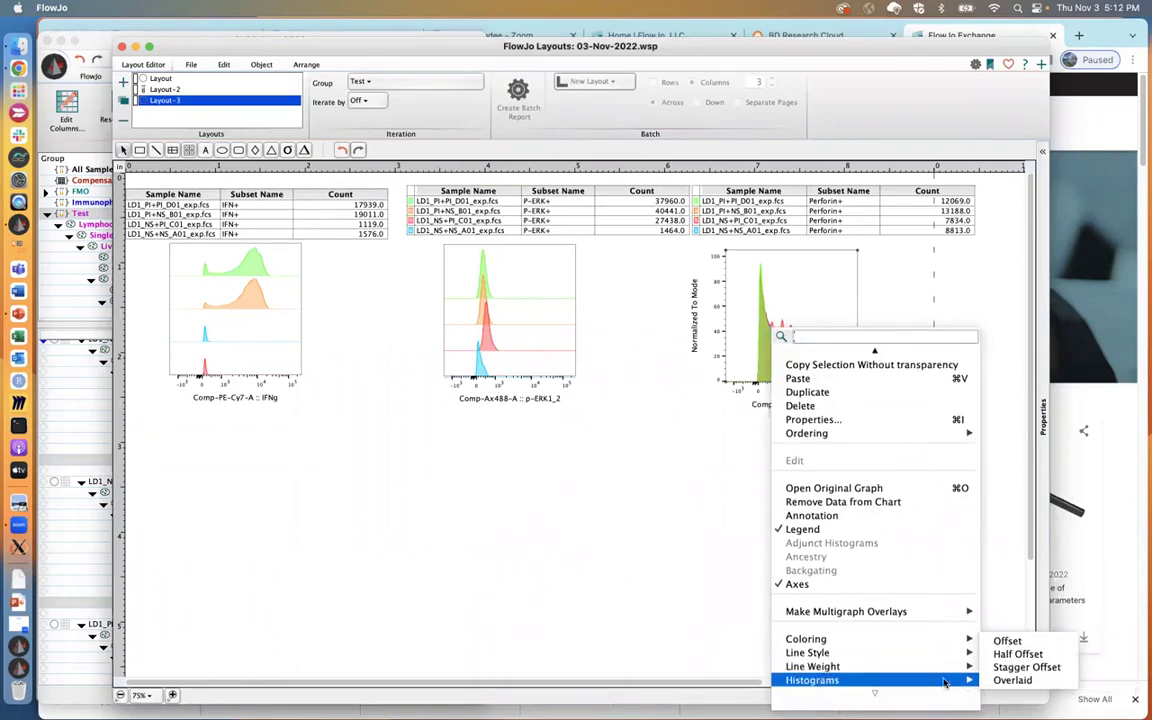
pyautogui.click(1013, 668)
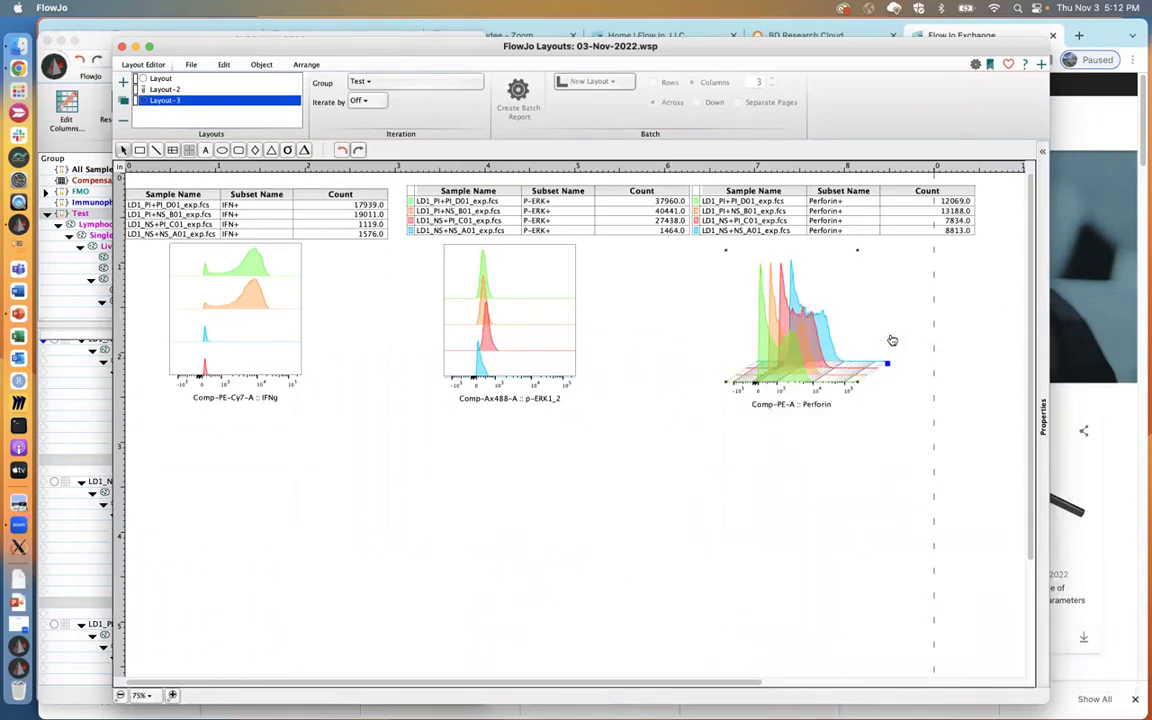
# - Spread the staggered Perforin histograms wider and more steeply along the diagonal, and move the Perforin+ legend back up beside the other legends
pyautogui.moveTo(892, 337); pyautogui.dragTo(943, 428)
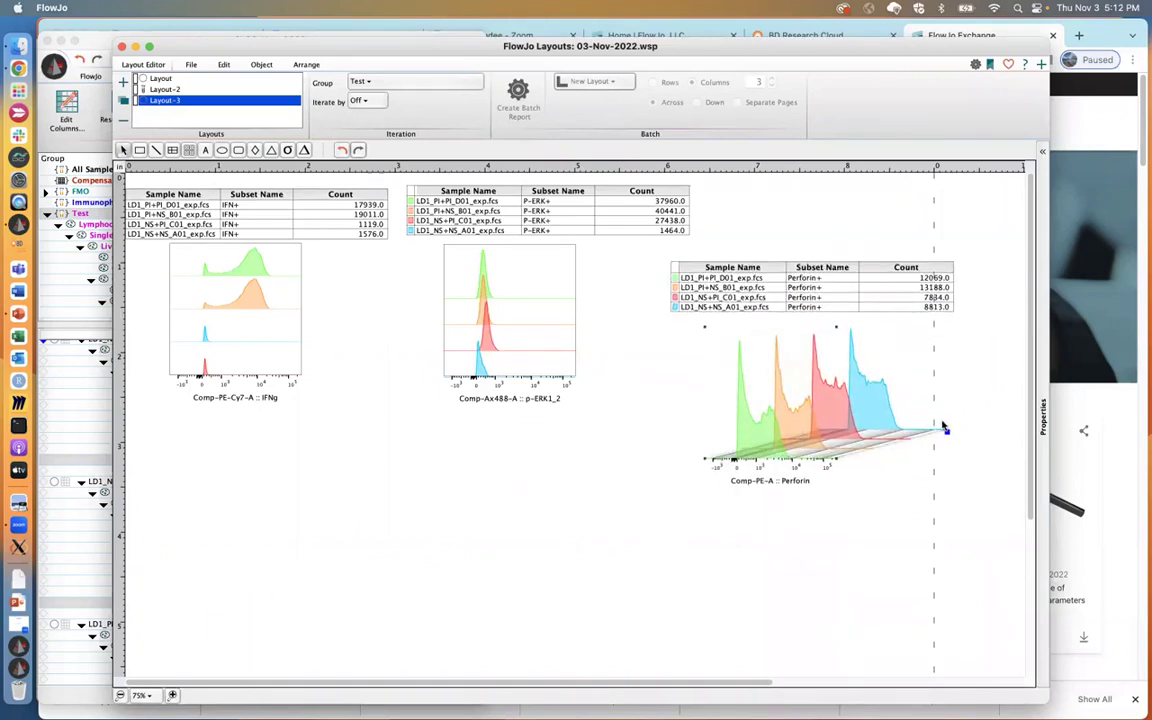
pyautogui.moveTo(851, 270); pyautogui.dragTo(882, 197)
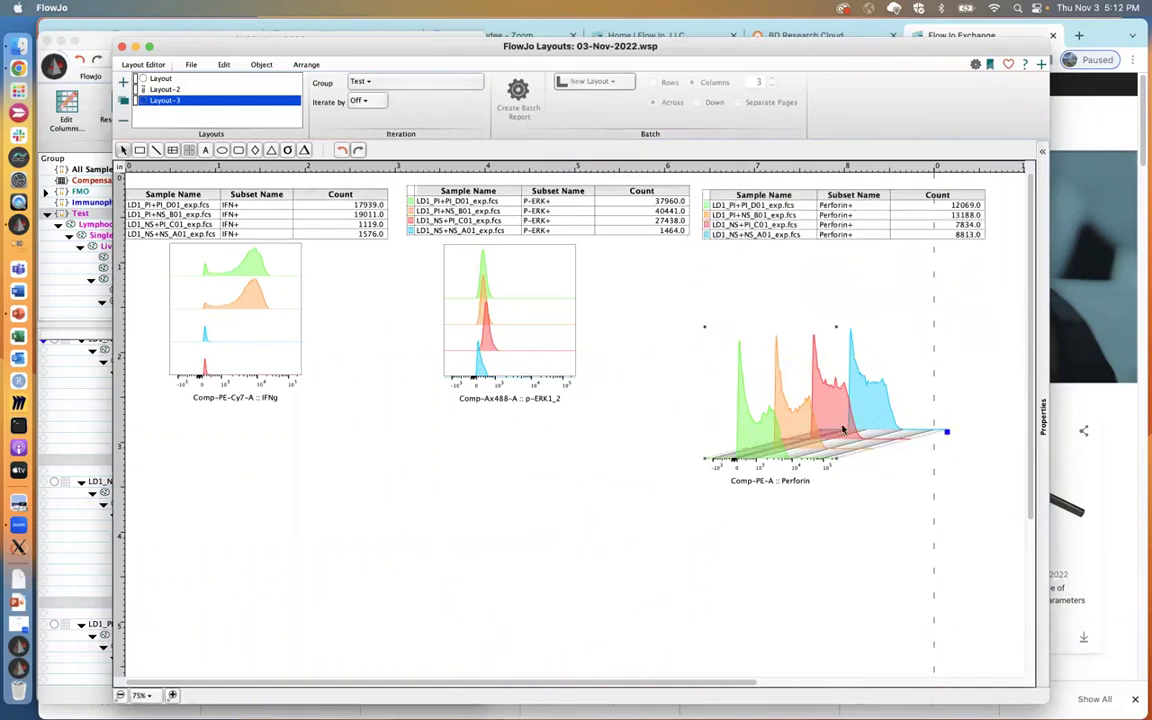
pyautogui.moveTo(945, 432); pyautogui.dragTo(959, 346)
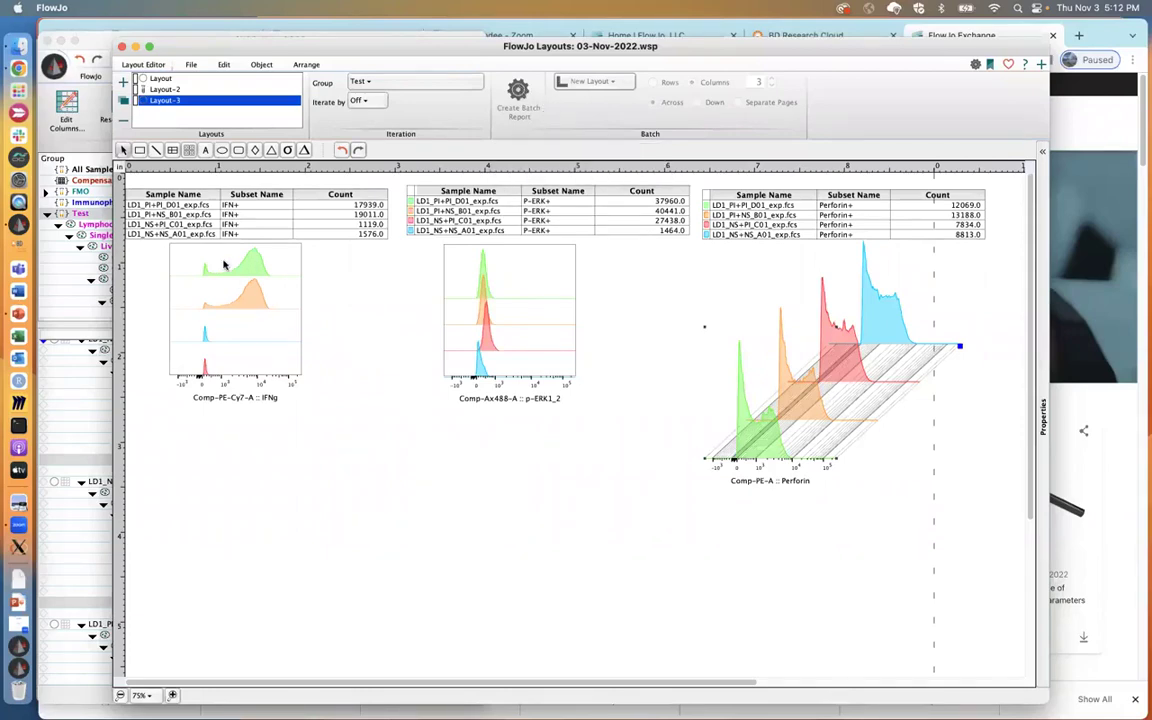
# - Iterate Layout-3 by Panel with 4 samples per panel
pyautogui.click(172, 695)
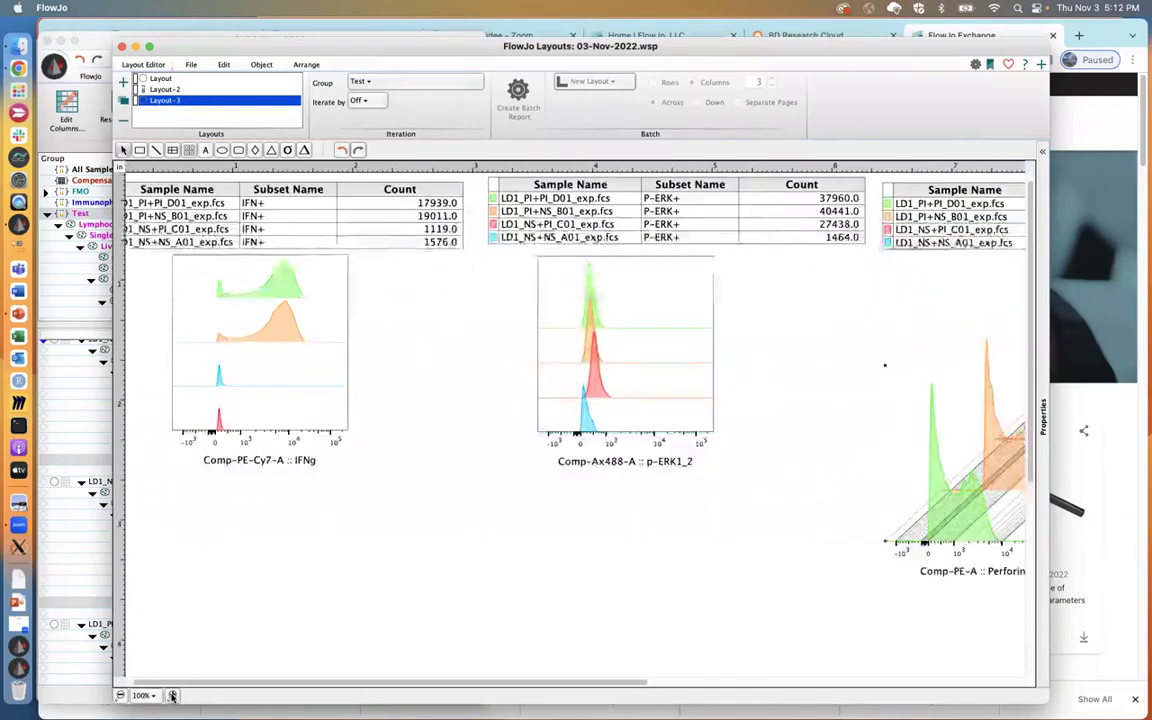
pyautogui.click(172, 695)
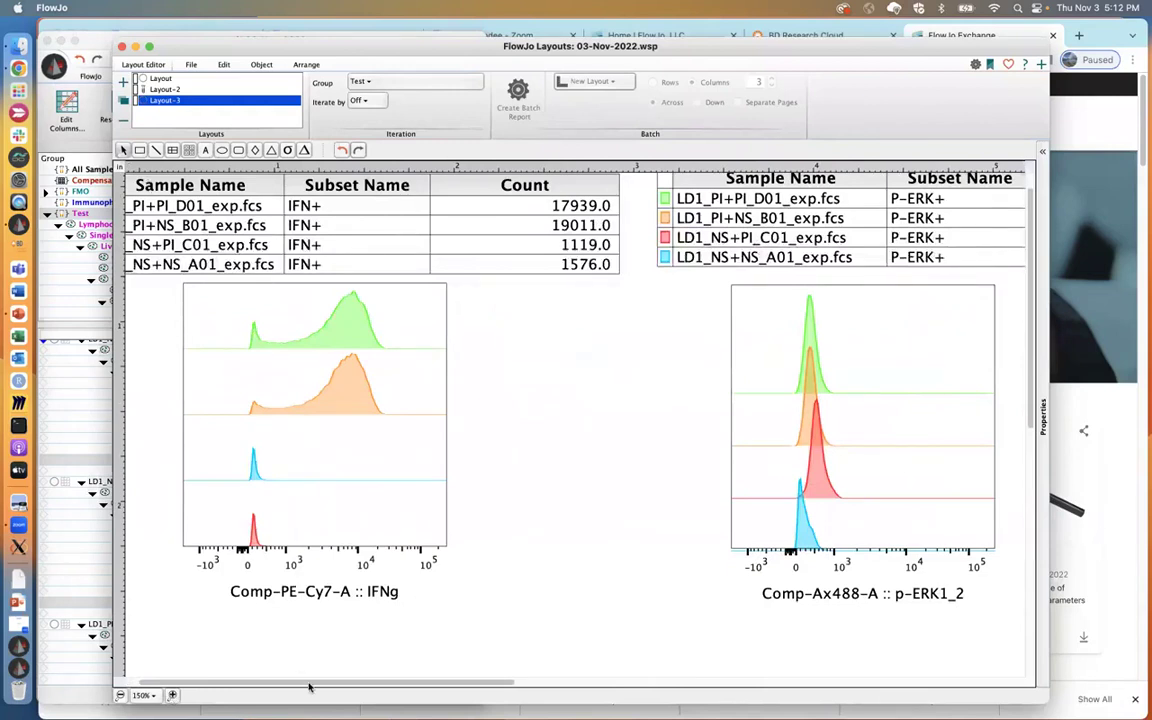
pyautogui.hscroll(-2, 250, 678)
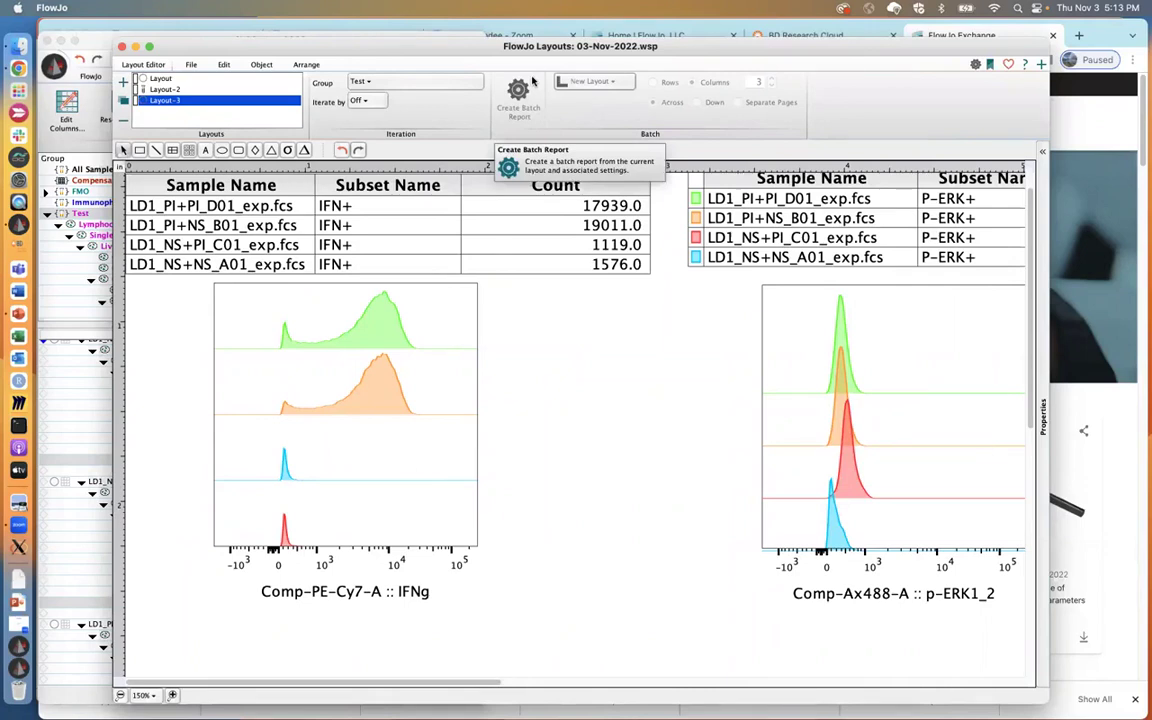
pyautogui.click(361, 102)
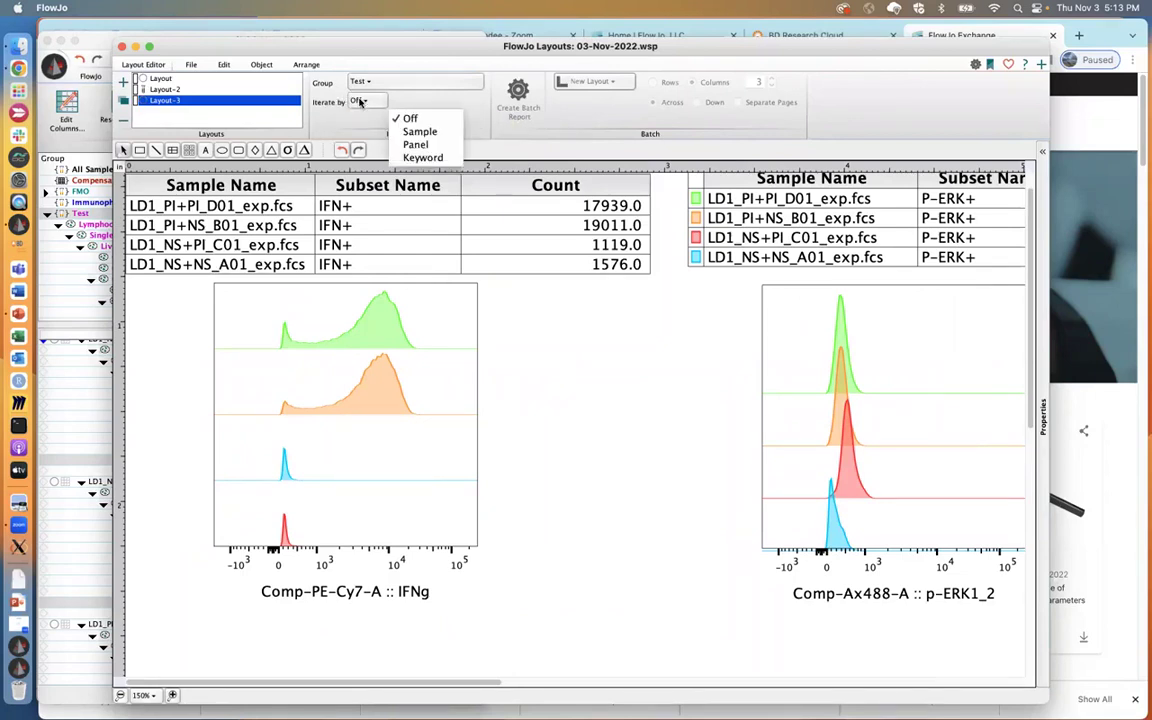
pyautogui.click(417, 147)
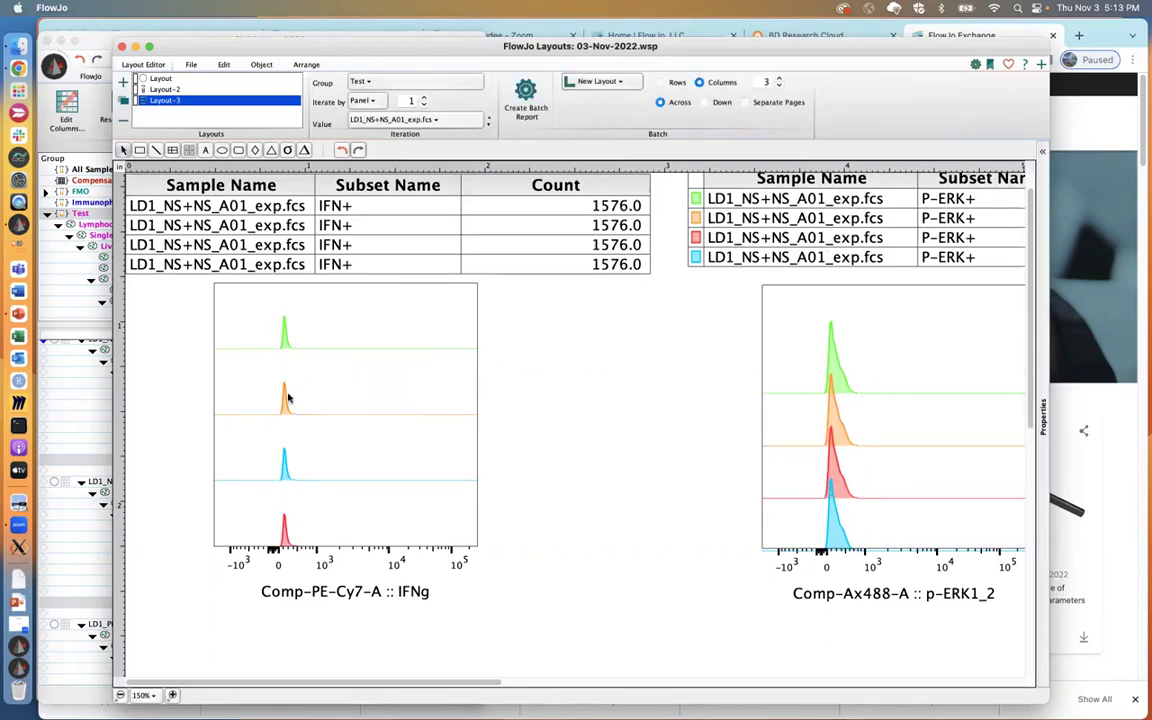
pyautogui.click(424, 99)
pyautogui.click(424, 99)
pyautogui.click(424, 99)
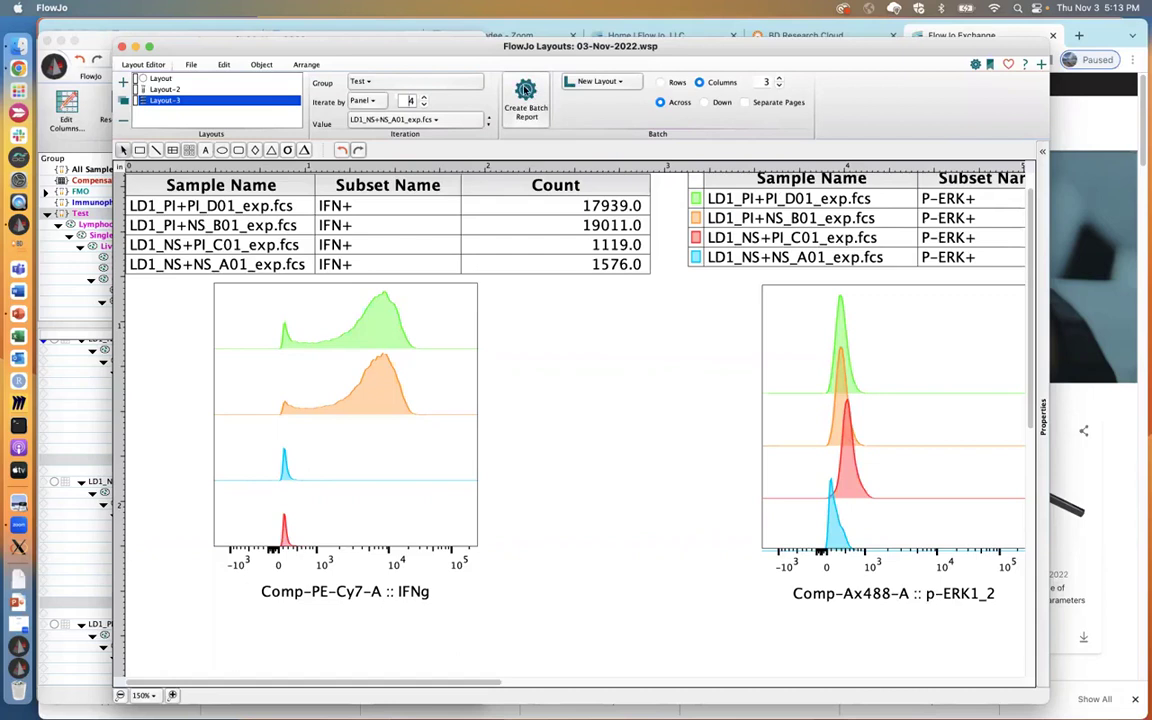
# - Create a batch report of Layout-3 in a new layout, arranged down in 1 column
pyautogui.click(704, 103)
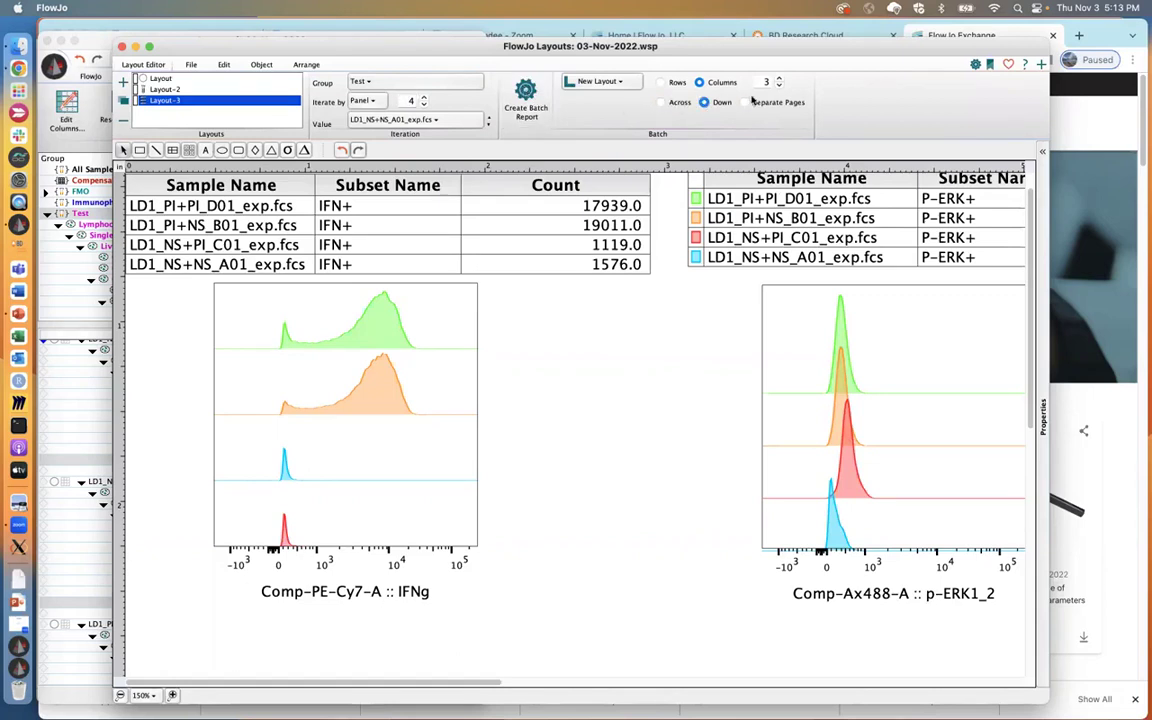
pyautogui.click(780, 87)
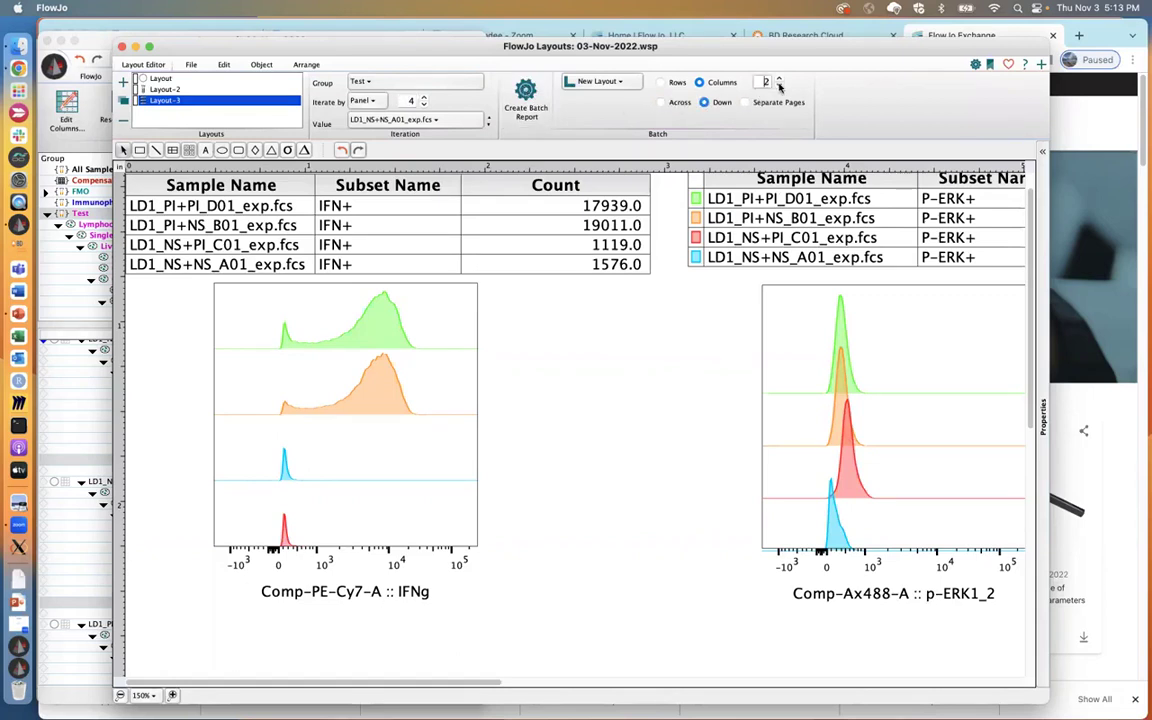
pyautogui.click(528, 100)
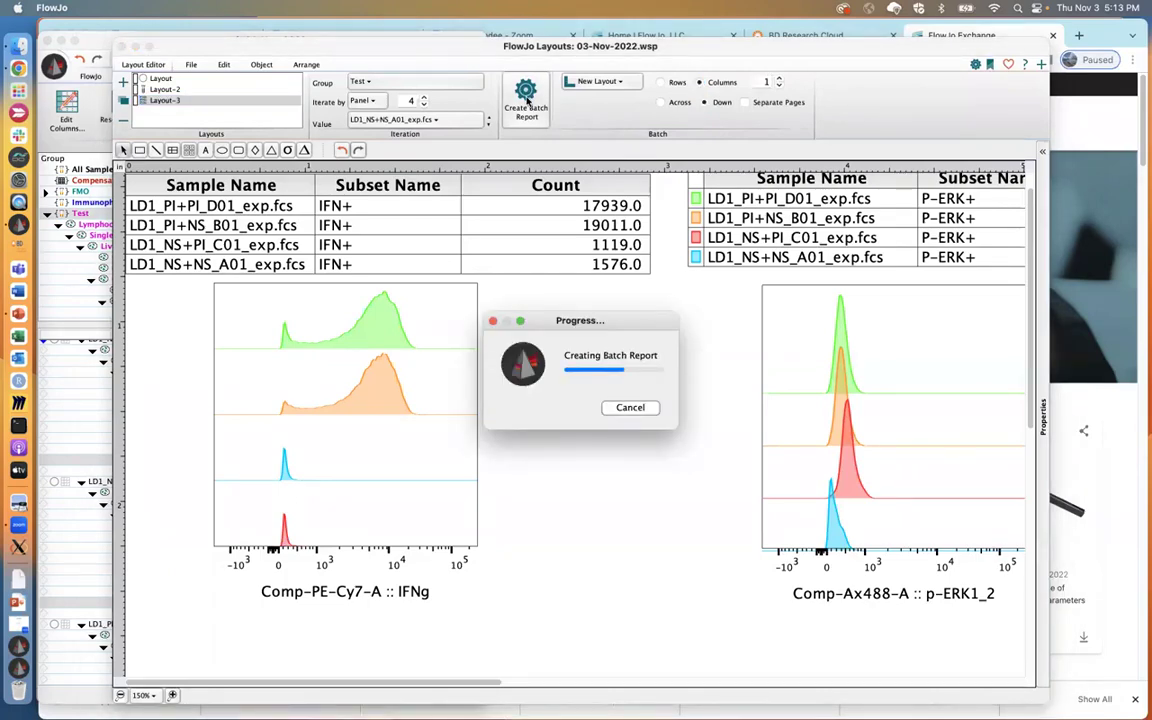
# - Examine the batch layout's IFNg, p-ERK1_2 and Perforin overlays and their legends for each sample set from LD1 to LD14
pyautogui.click(172, 695)
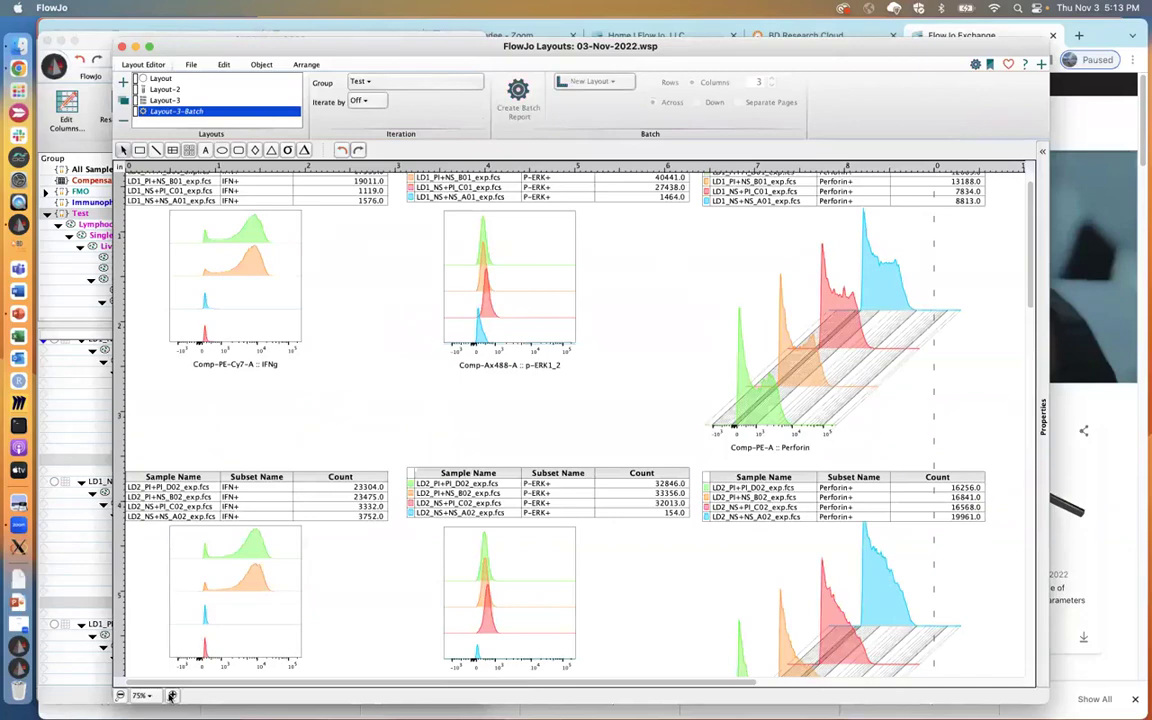
pyautogui.click(172, 695)
pyautogui.scroll(2, 252, 442)
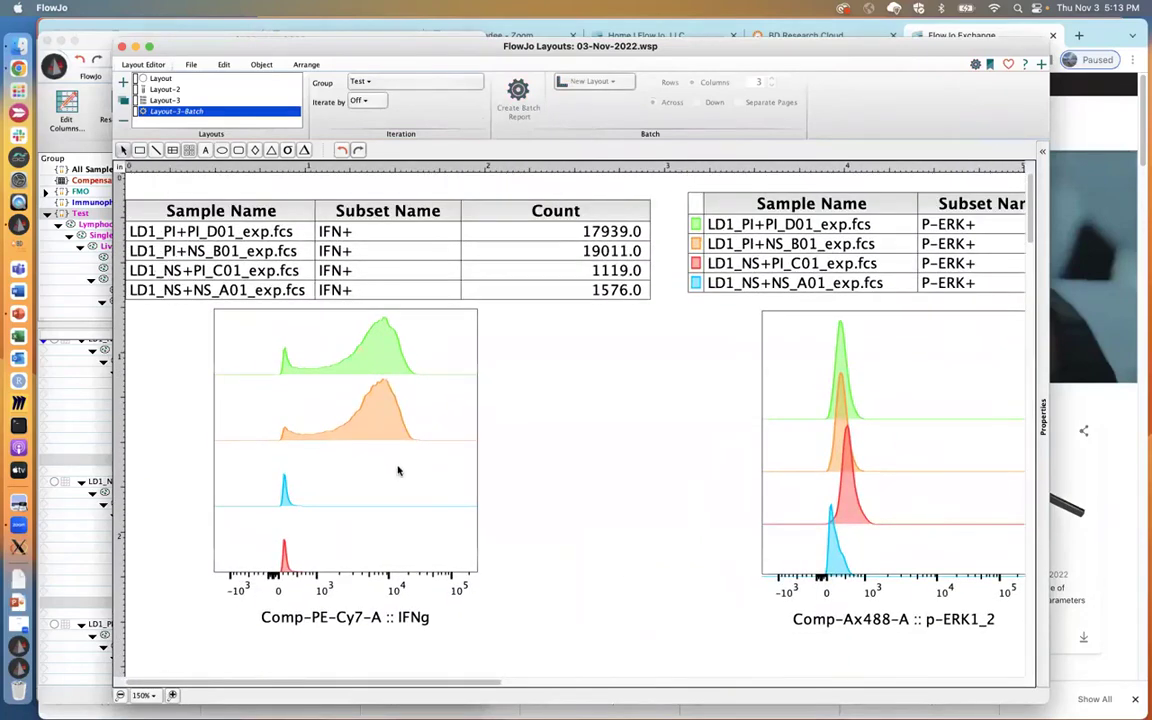
pyautogui.hscroll(5, 531, 482)
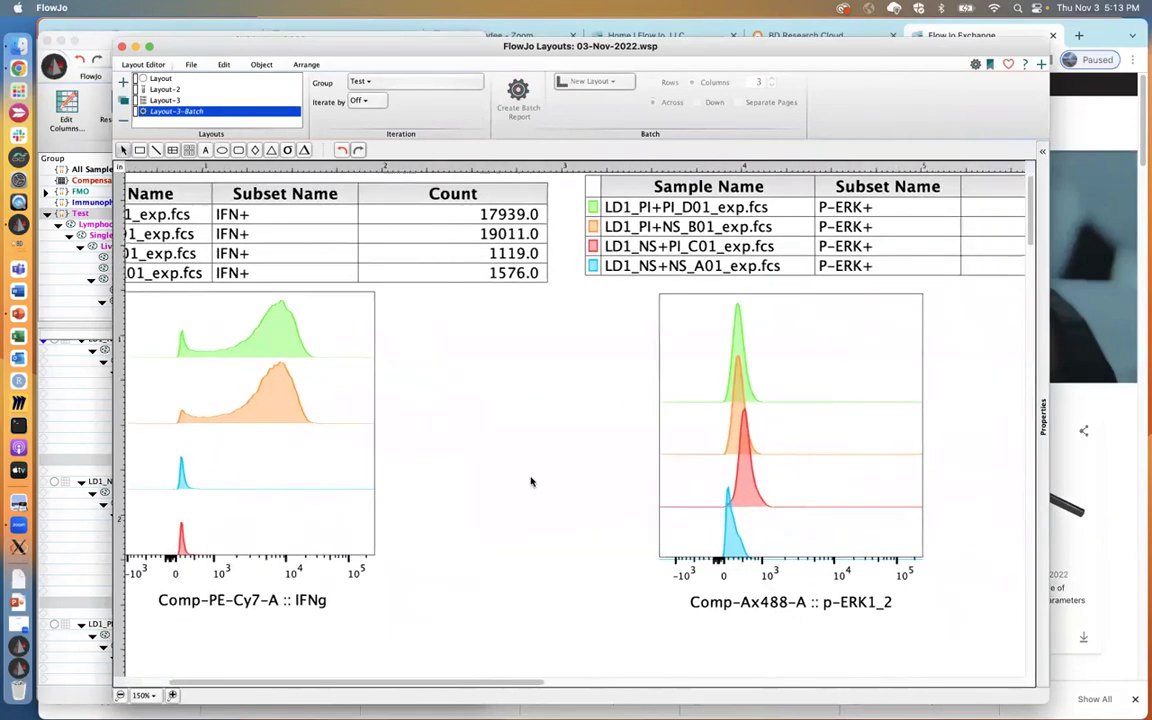
pyautogui.hscroll(-5, 531, 482)
pyautogui.scroll(-2, 531, 482)
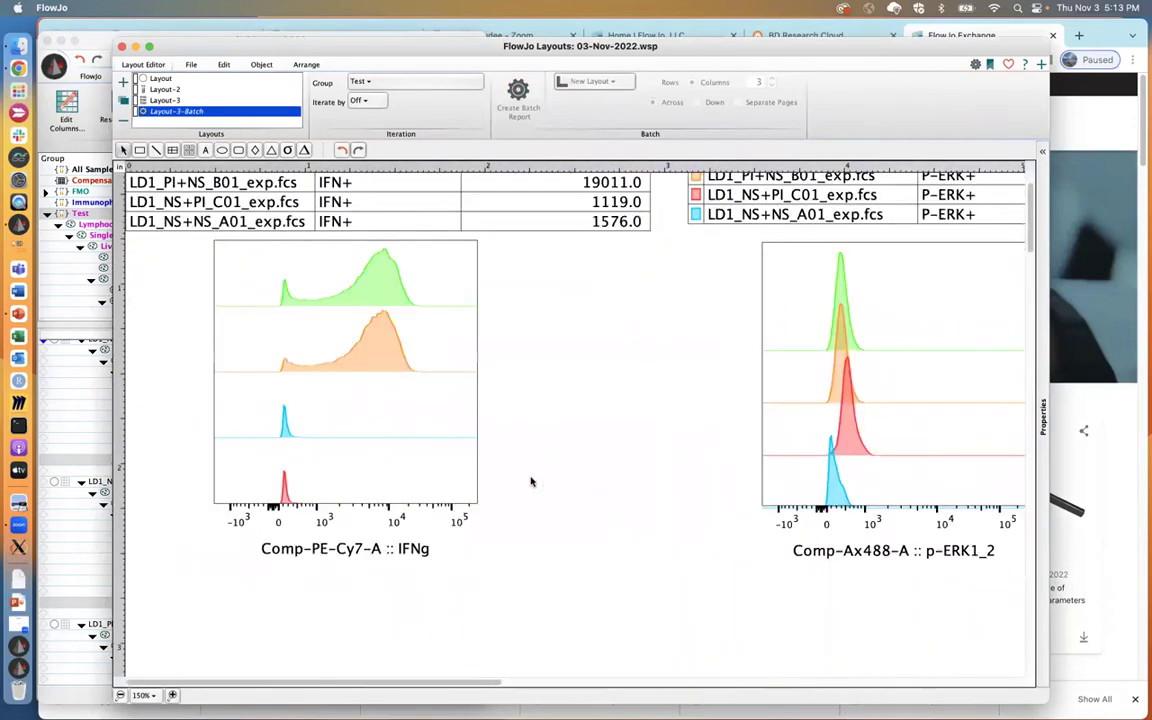
pyautogui.scroll(-10, 531, 482)
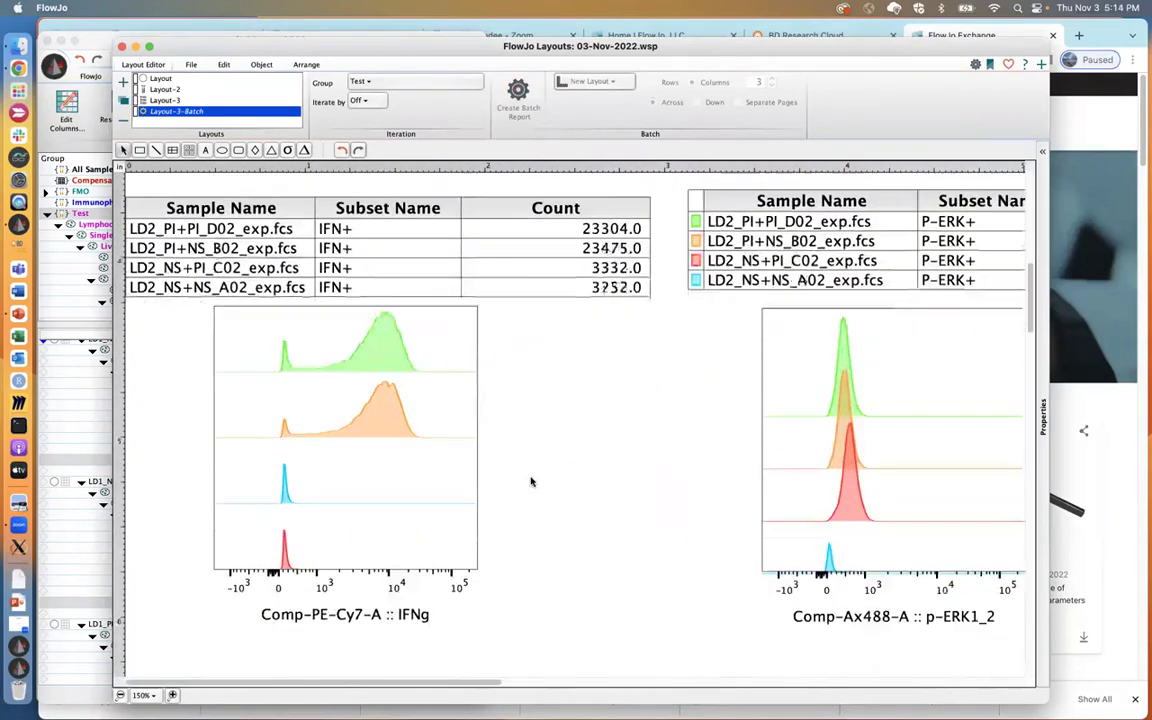
pyautogui.scroll(-3, 531, 482)
pyautogui.scroll(3, 531, 482)
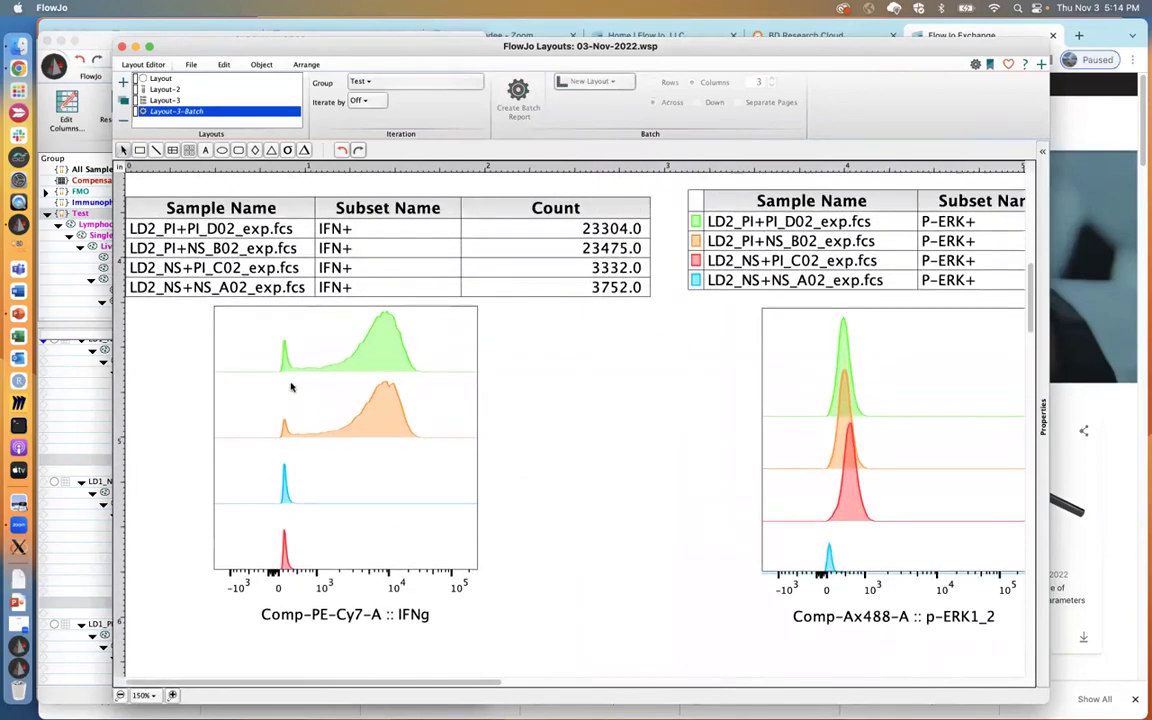
pyautogui.hscroll(15, 571, 443)
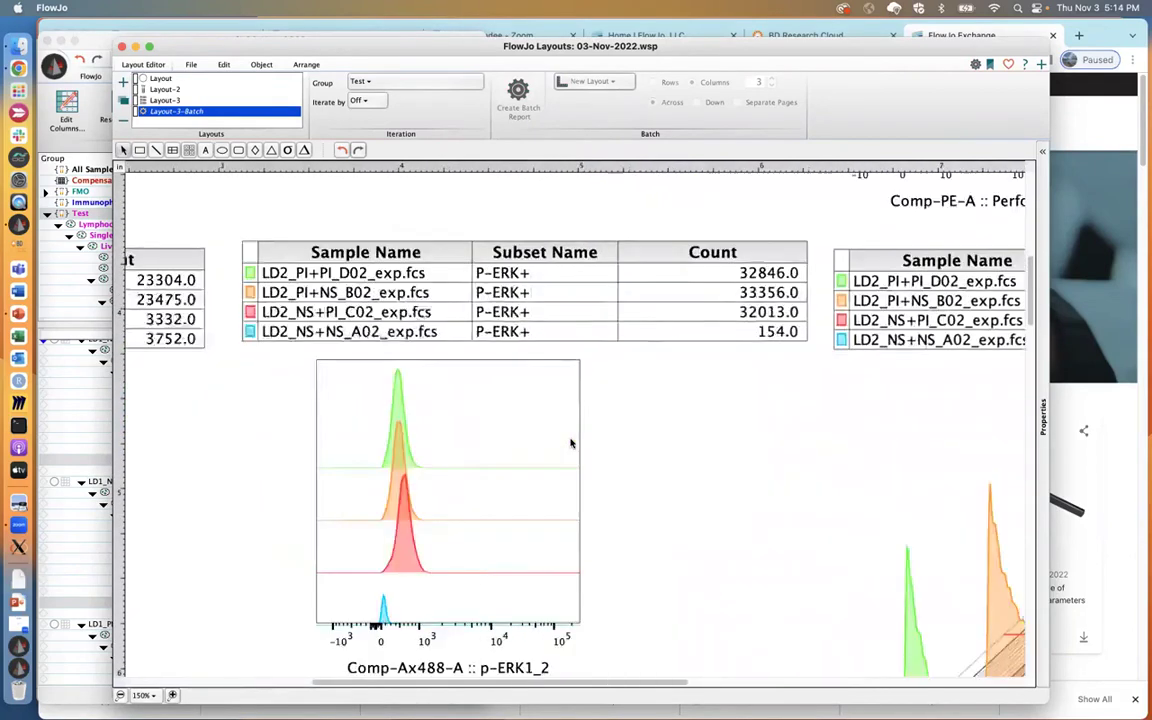
pyautogui.hscroll(-15, 571, 443)
pyautogui.scroll(-5, 571, 443)
pyautogui.scroll(-13, 571, 443)
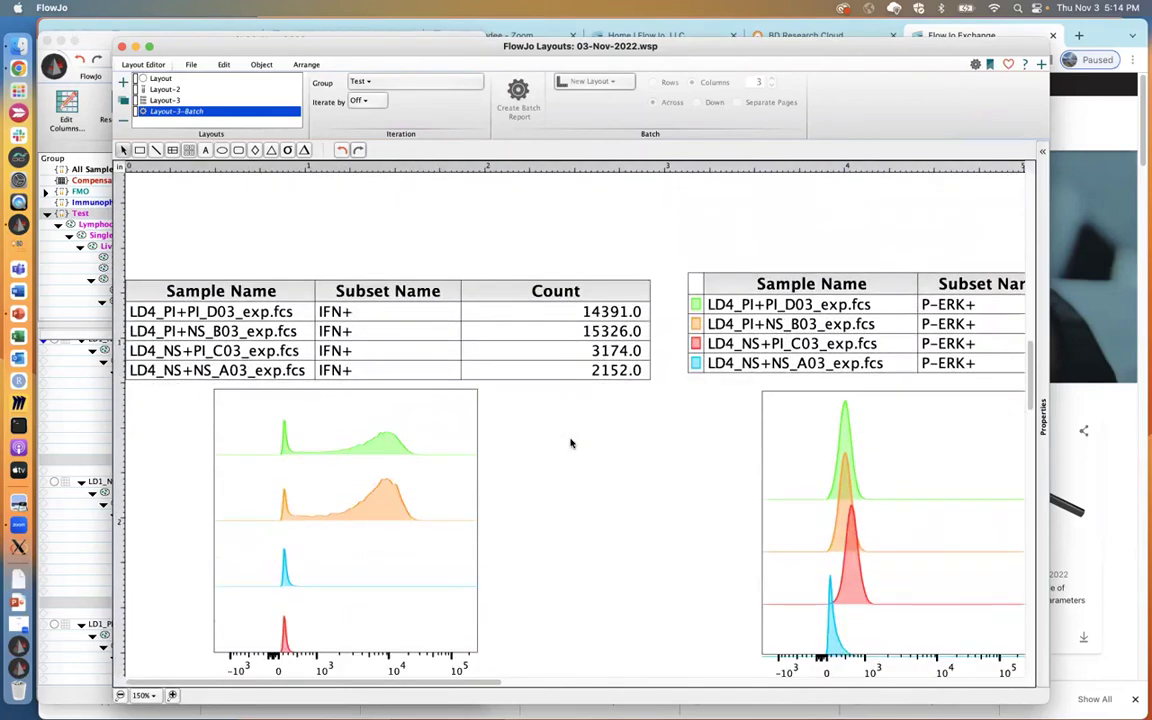
pyautogui.scroll(-15, 571, 443)
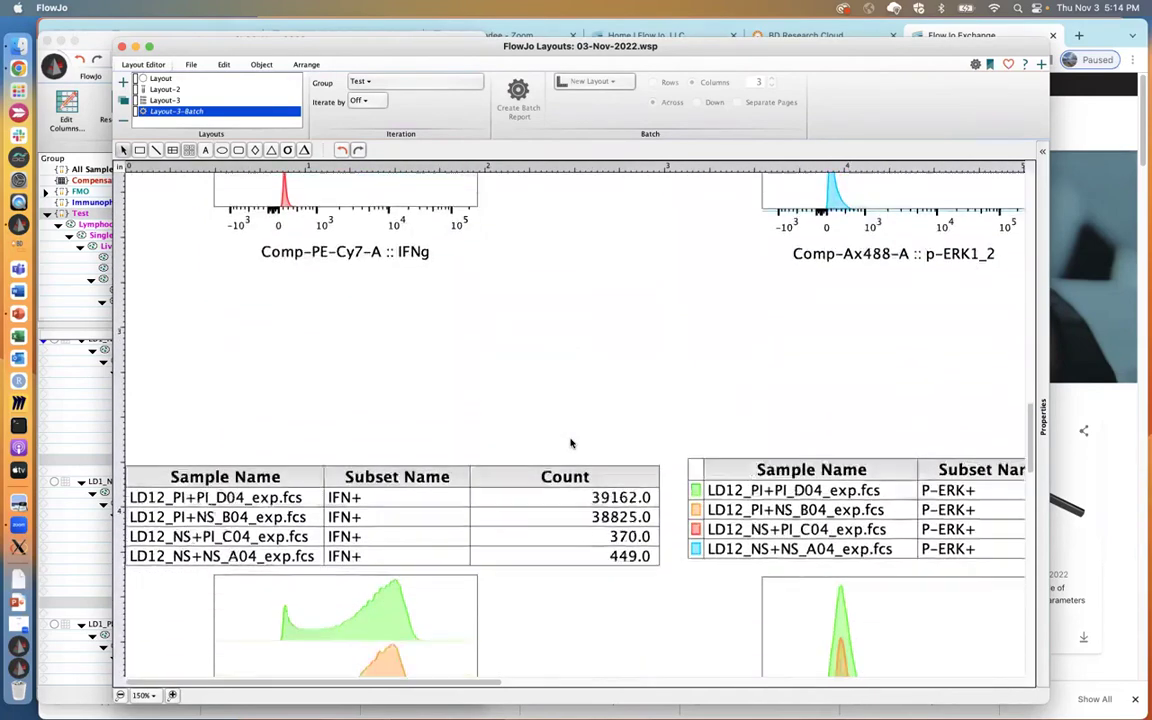
pyautogui.scroll(-20, 571, 443)
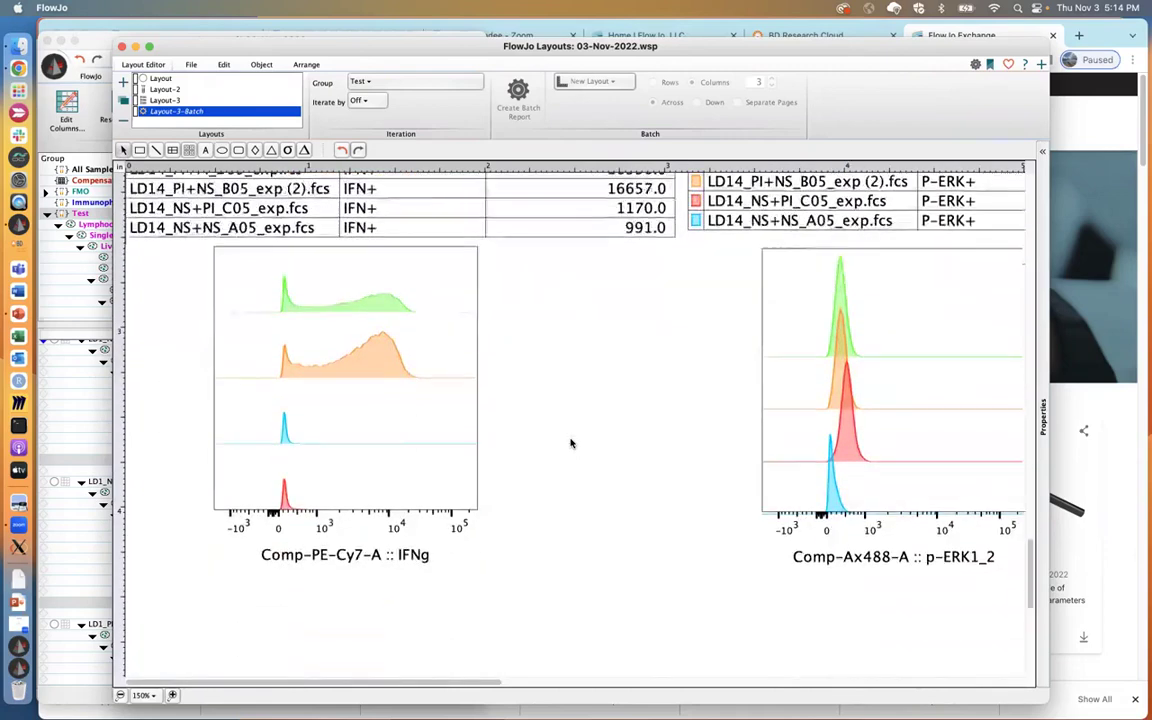
pyautogui.scroll(4, 571, 443)
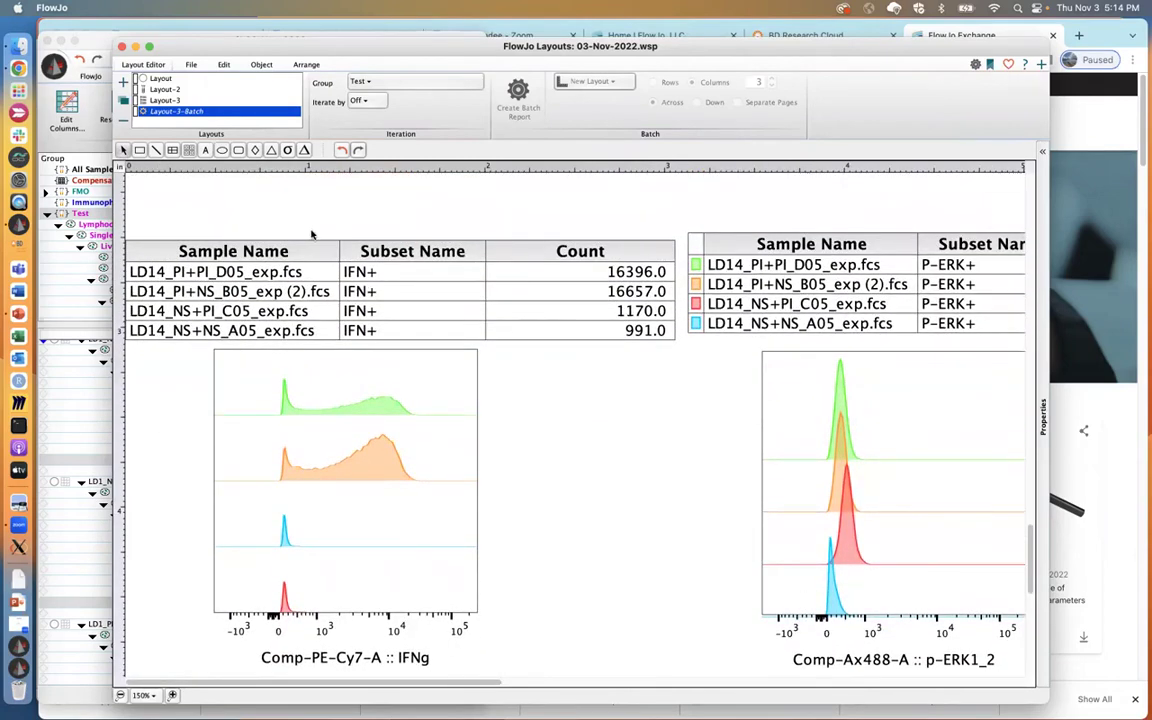
pyautogui.scroll(15, 312, 234)
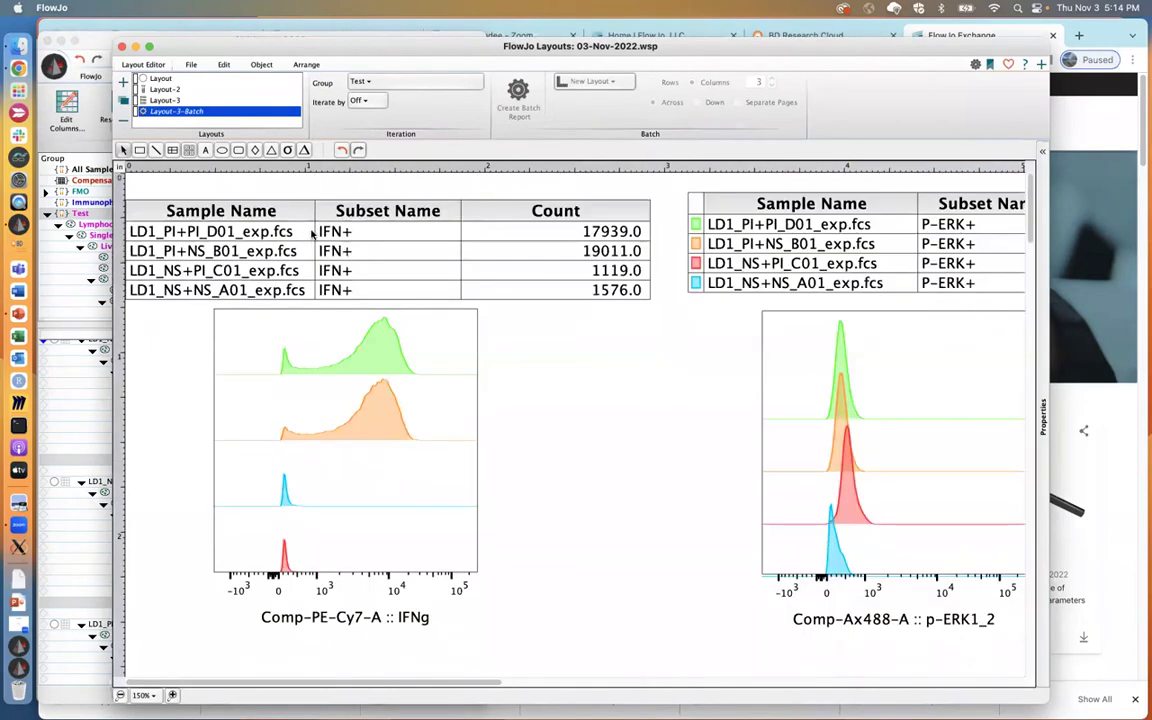
# - Revisit Layout-2, Layout-3 and the first layout to compare their plots and iteration settings
pyautogui.click(163, 89)
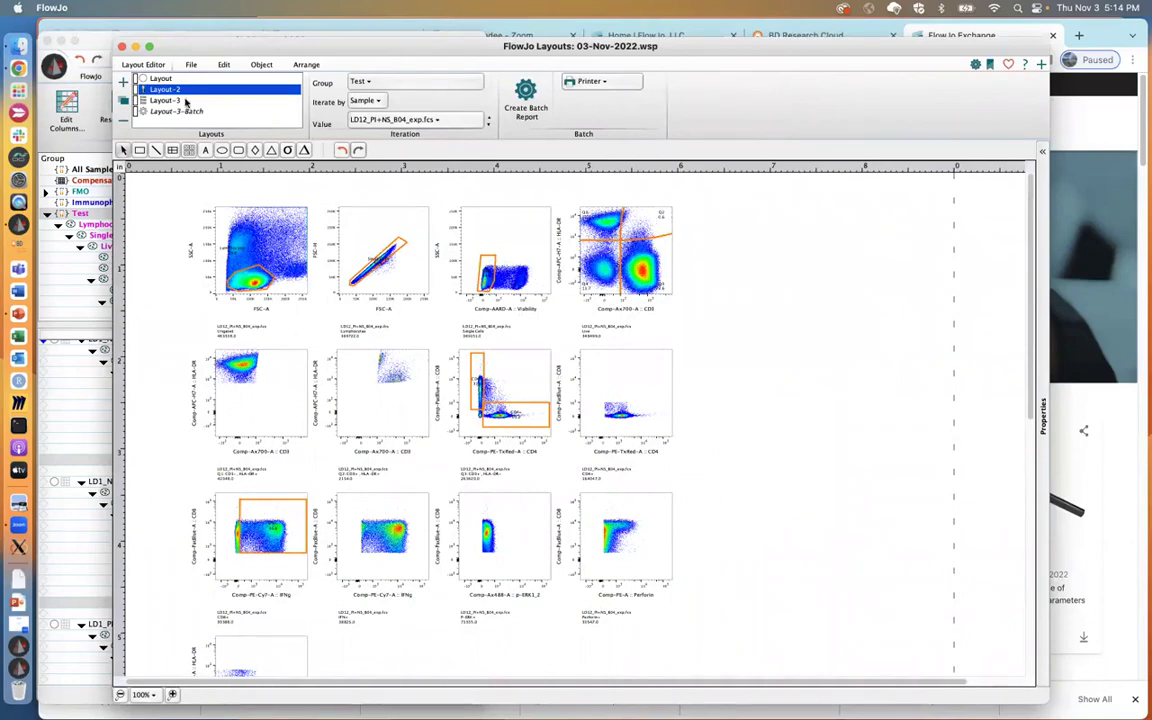
pyautogui.click(152, 100)
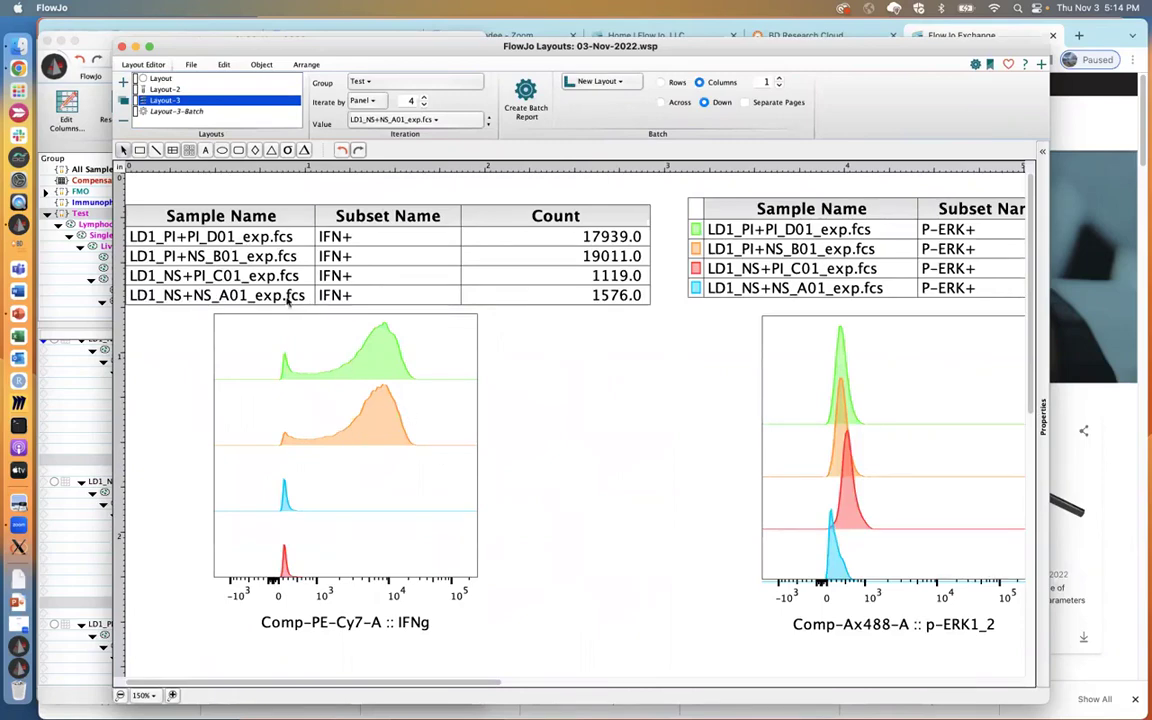
pyautogui.click(148, 78)
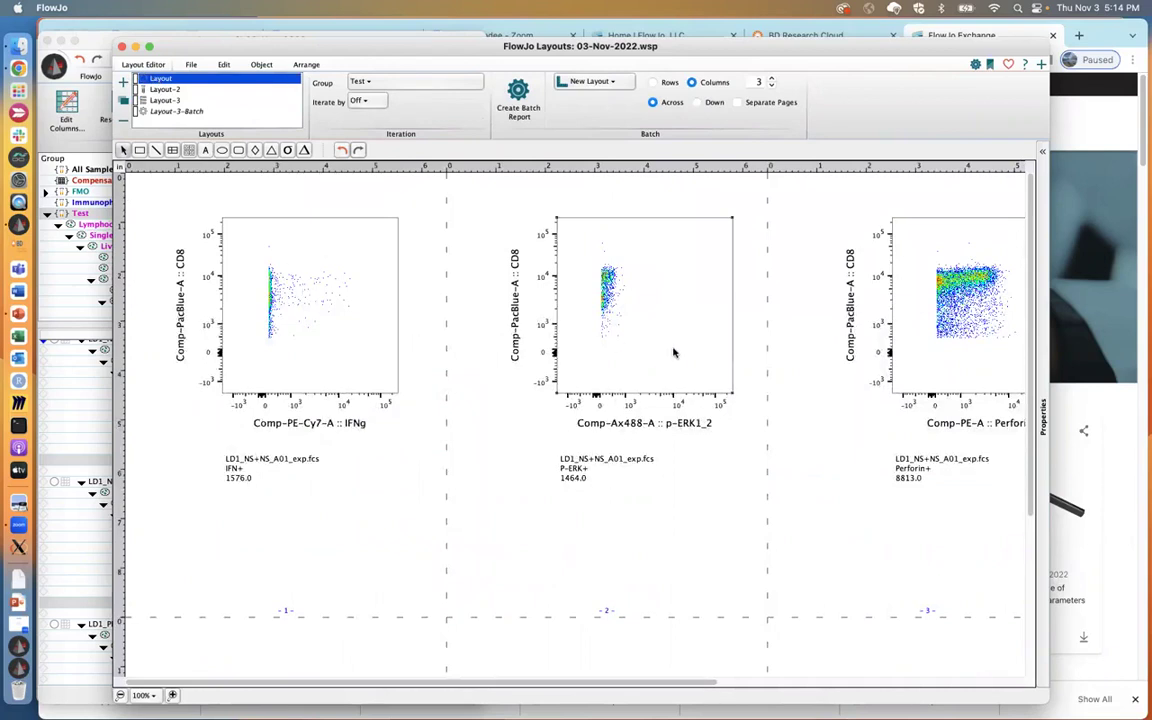
# - Delete the p-ERK1_2 and Perforin plots from the first layout and make NxN multigraph overlays from the IFNg plot
pyautogui.press('Delete')
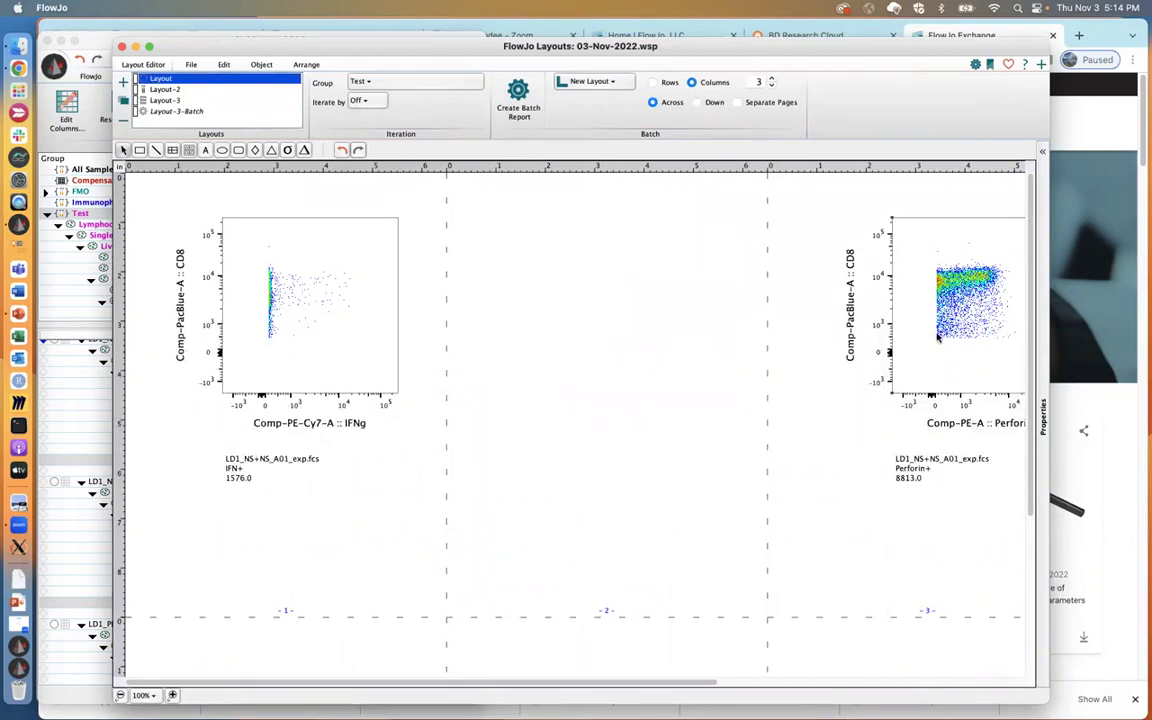
pyautogui.press('Delete')
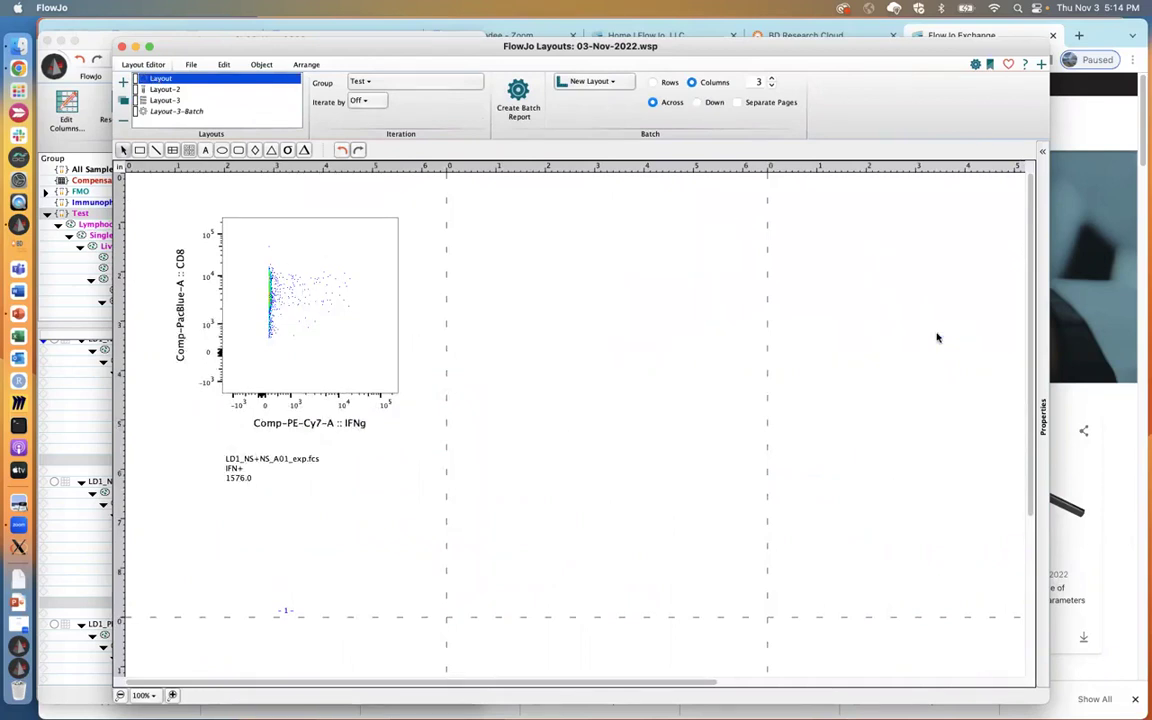
pyautogui.rightClick(331, 323)
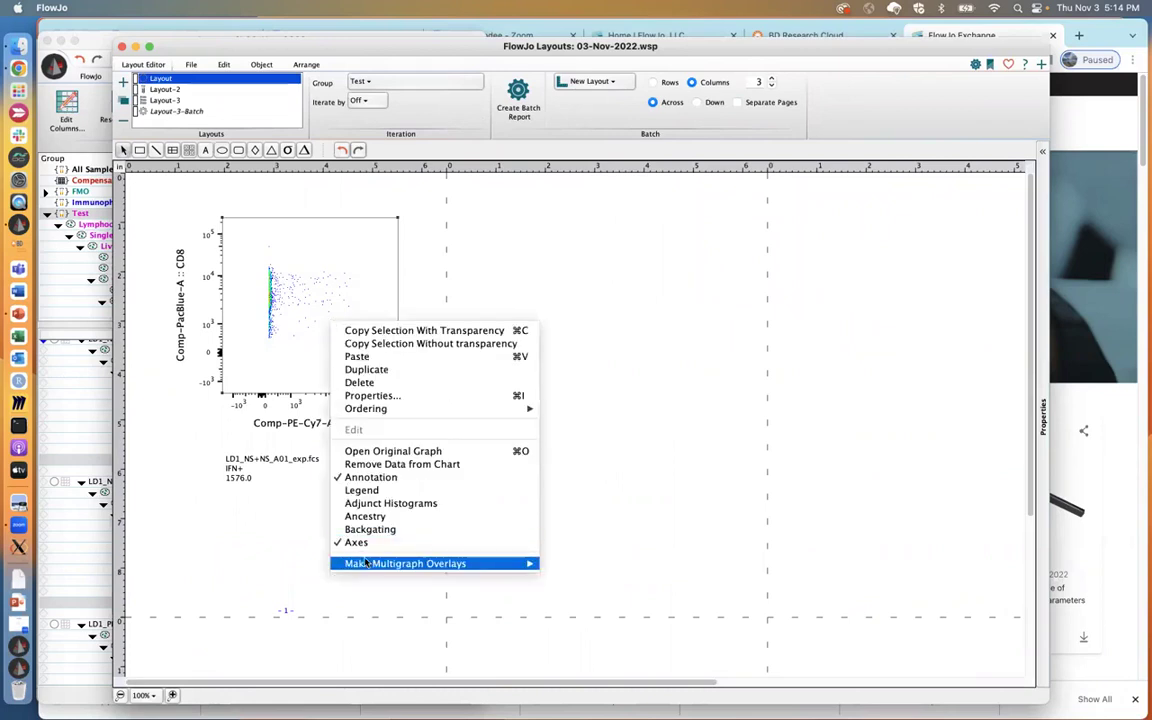
pyautogui.moveTo(380, 564)
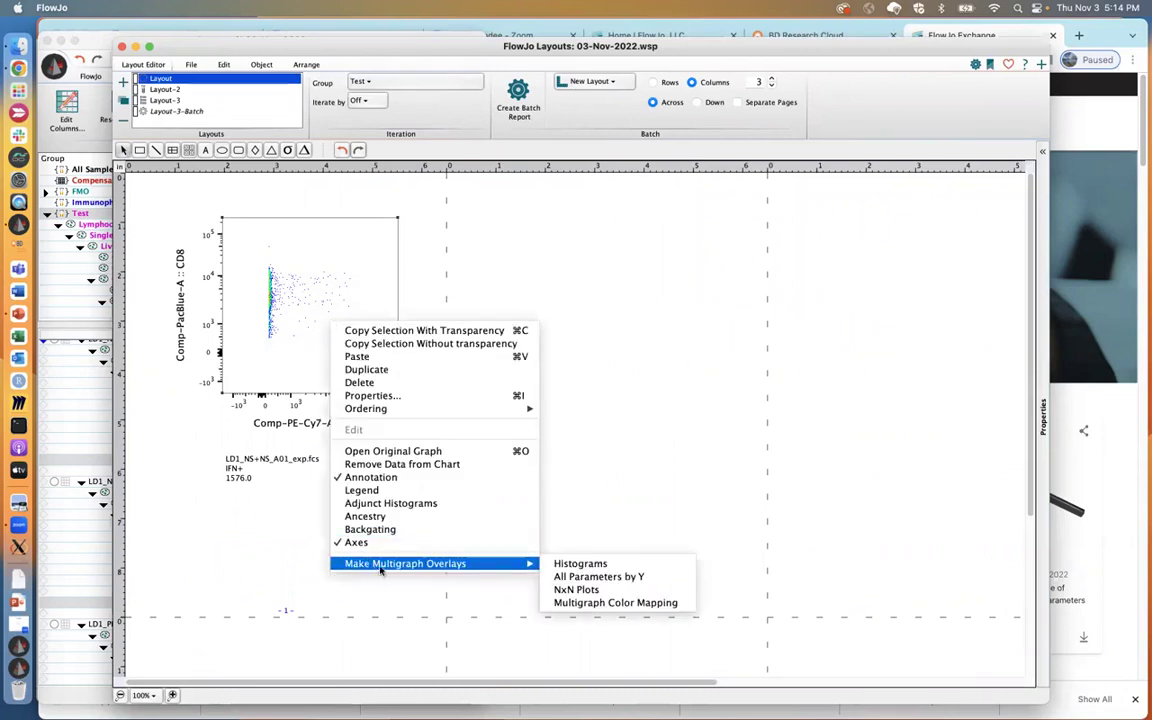
pyautogui.click(578, 591)
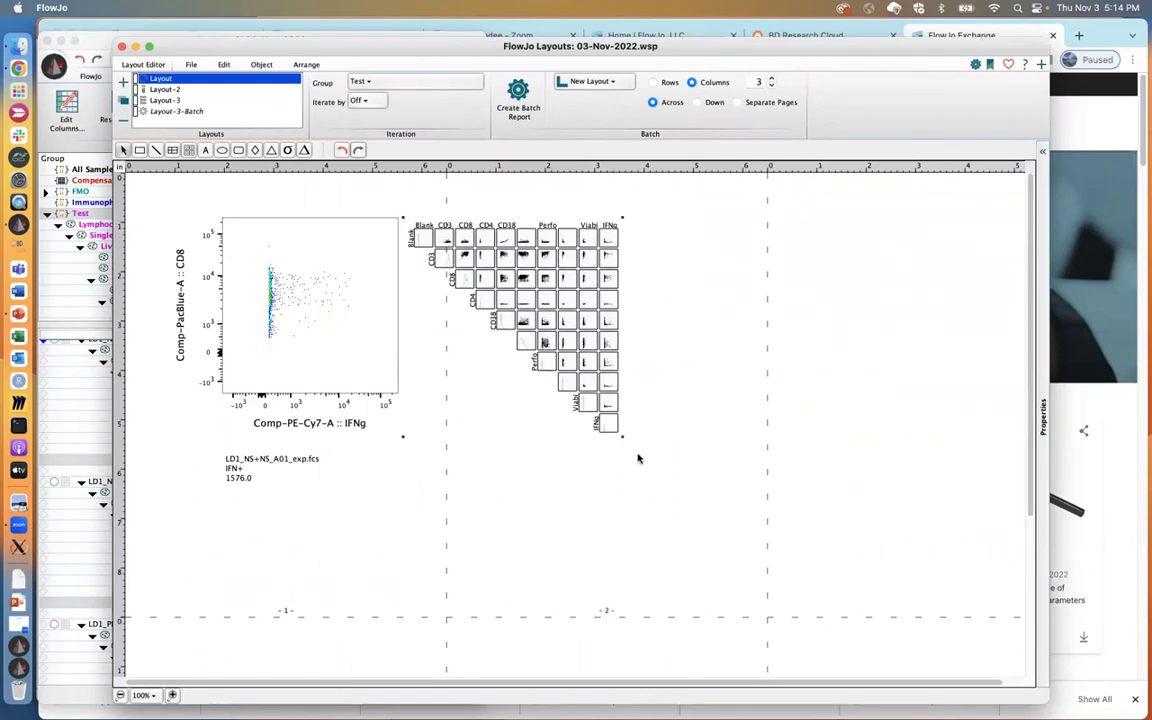
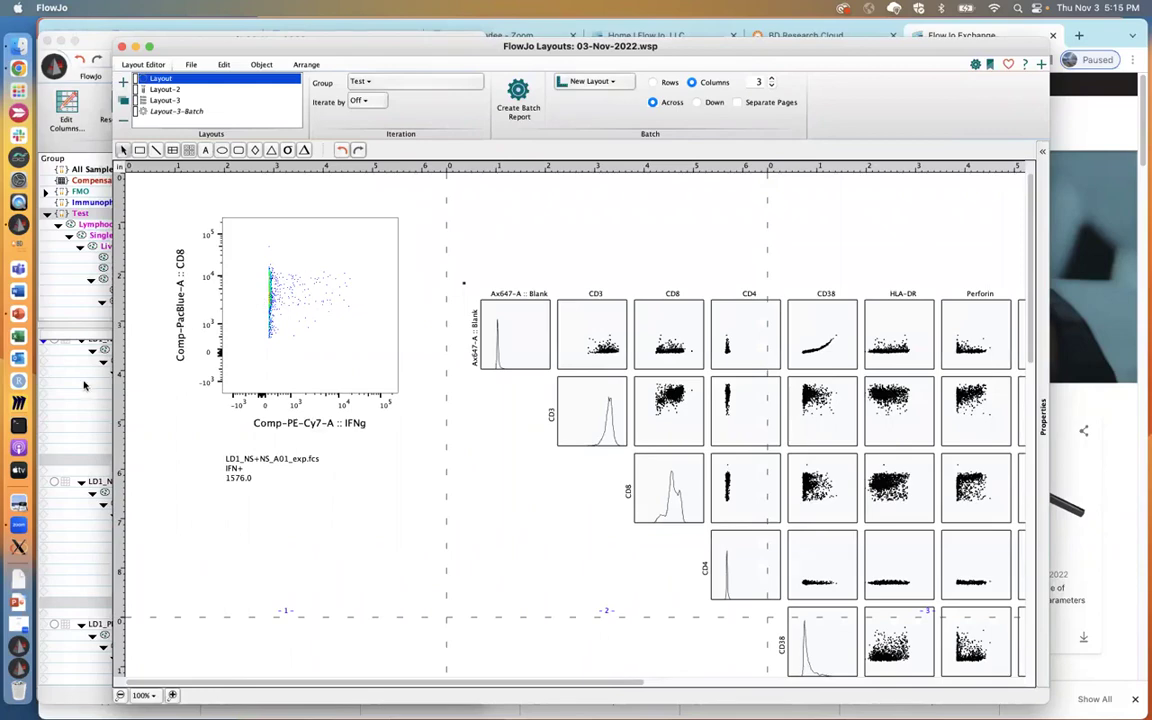
# - Overlay the Lymphocytes population of LD1_NS+NS_A01_exp.fcs on the layout's IFNg versus CD8 plot
pyautogui.click(82, 348)
pyautogui.click(130, 349)
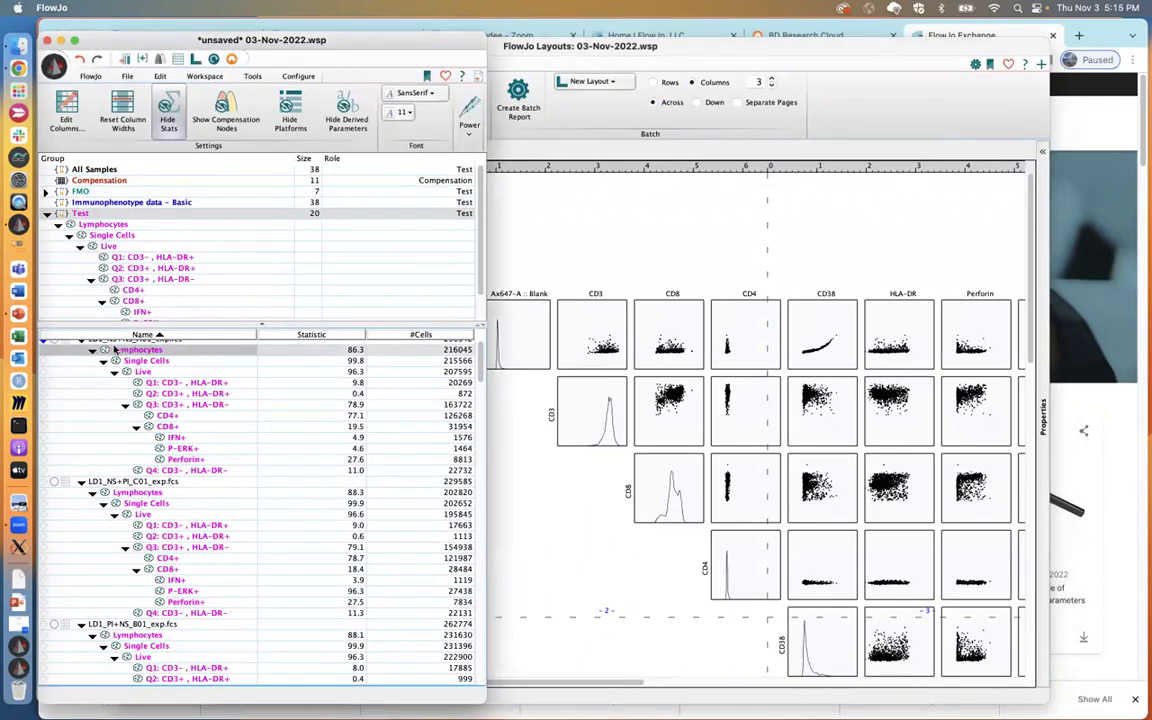
pyautogui.moveTo(115, 349); pyautogui.dragTo(322, 360)
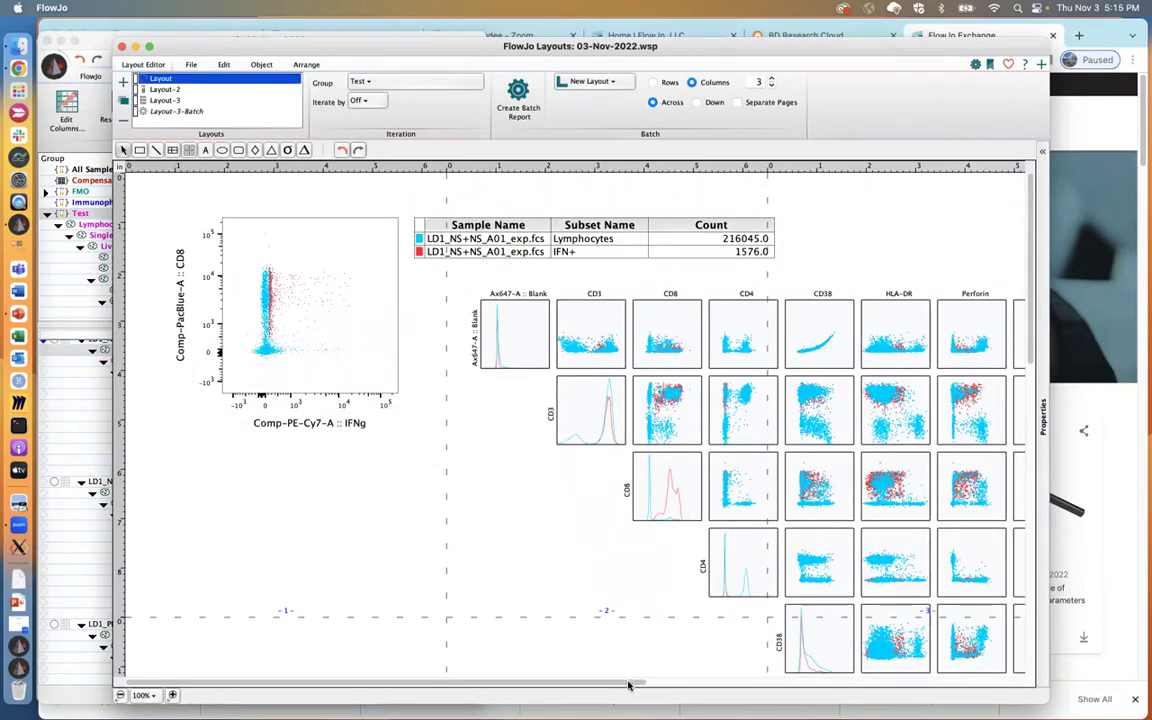
# - Enlarge the NxN multigraph grid and place it below the sample legend
pyautogui.moveTo(628, 685); pyautogui.dragTo(726, 683)
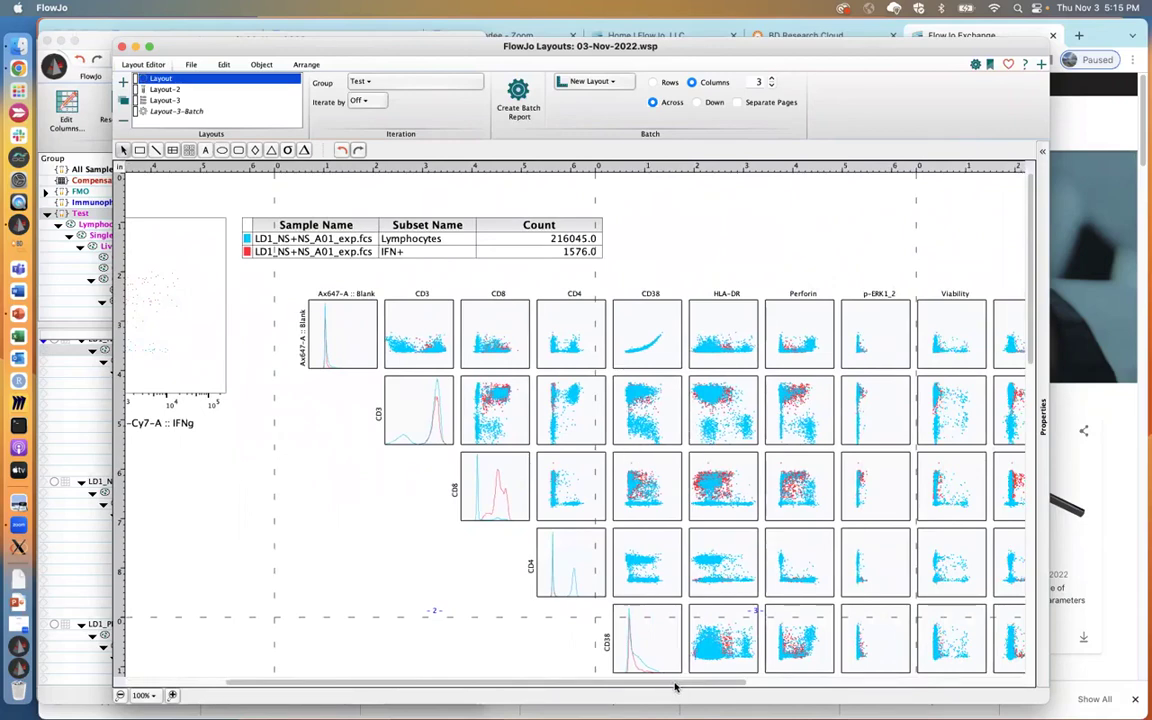
pyautogui.moveTo(675, 687); pyautogui.dragTo(805, 685)
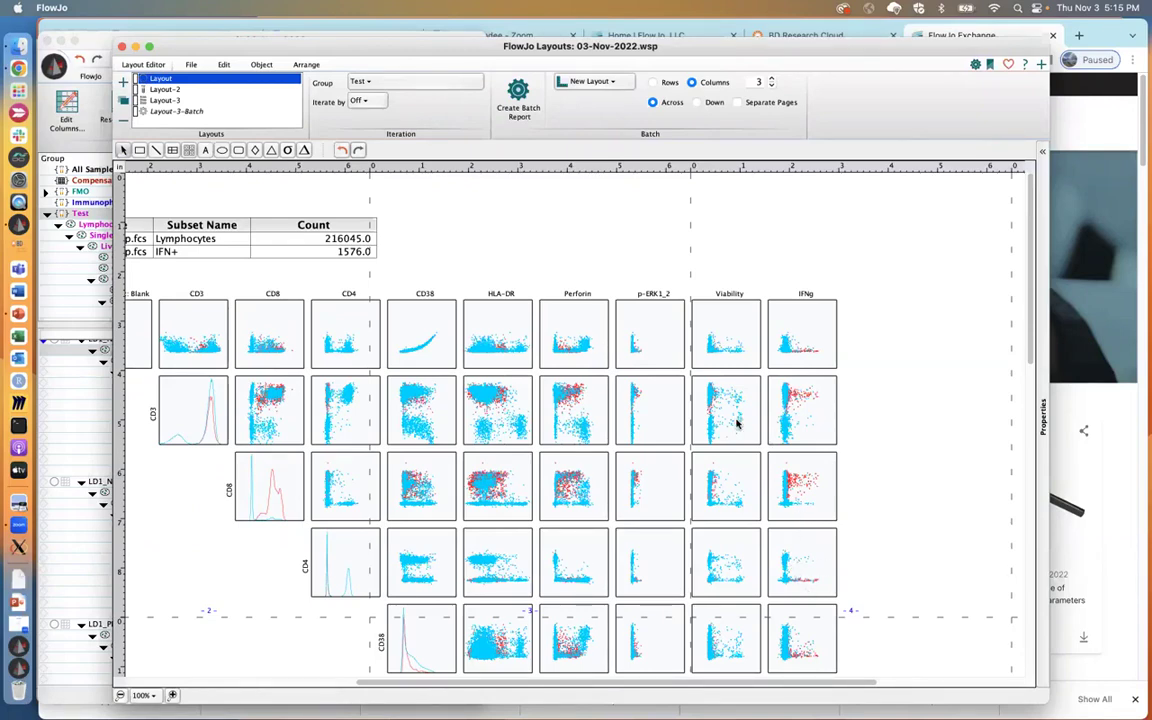
pyautogui.moveTo(851, 286); pyautogui.dragTo(962, 180)
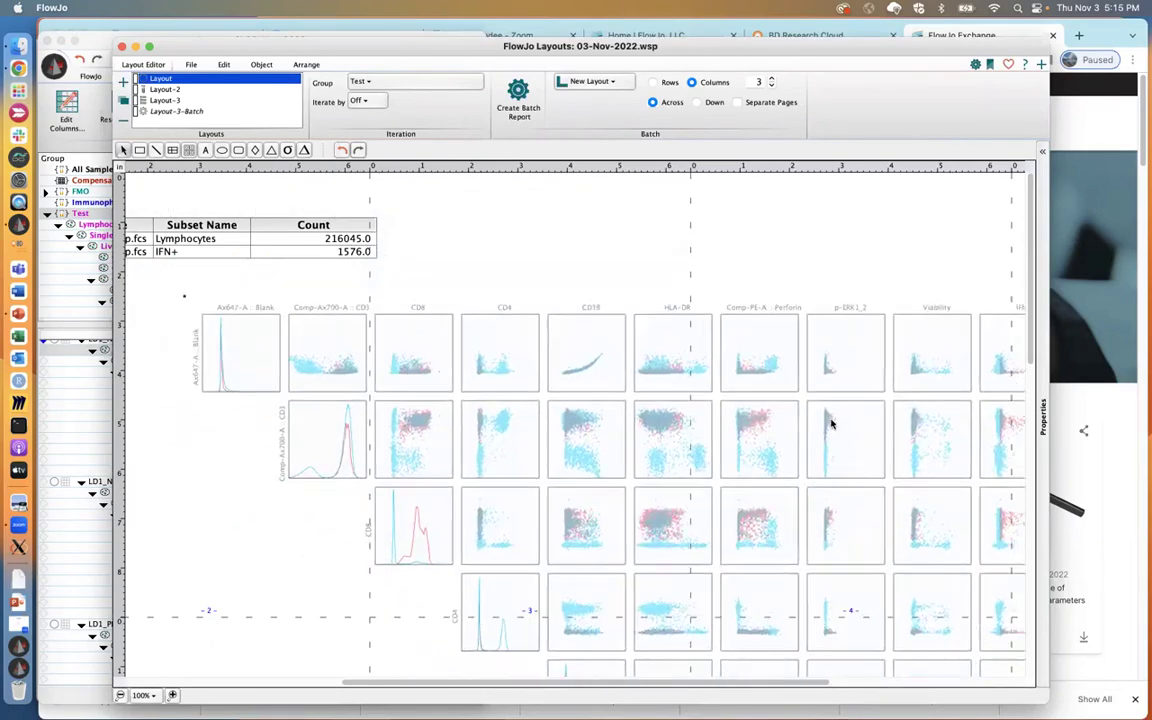
# - Remove Ax647-A :: Blank from the NxN multigraph's parameters and add Event #
pyautogui.click(597, 373)
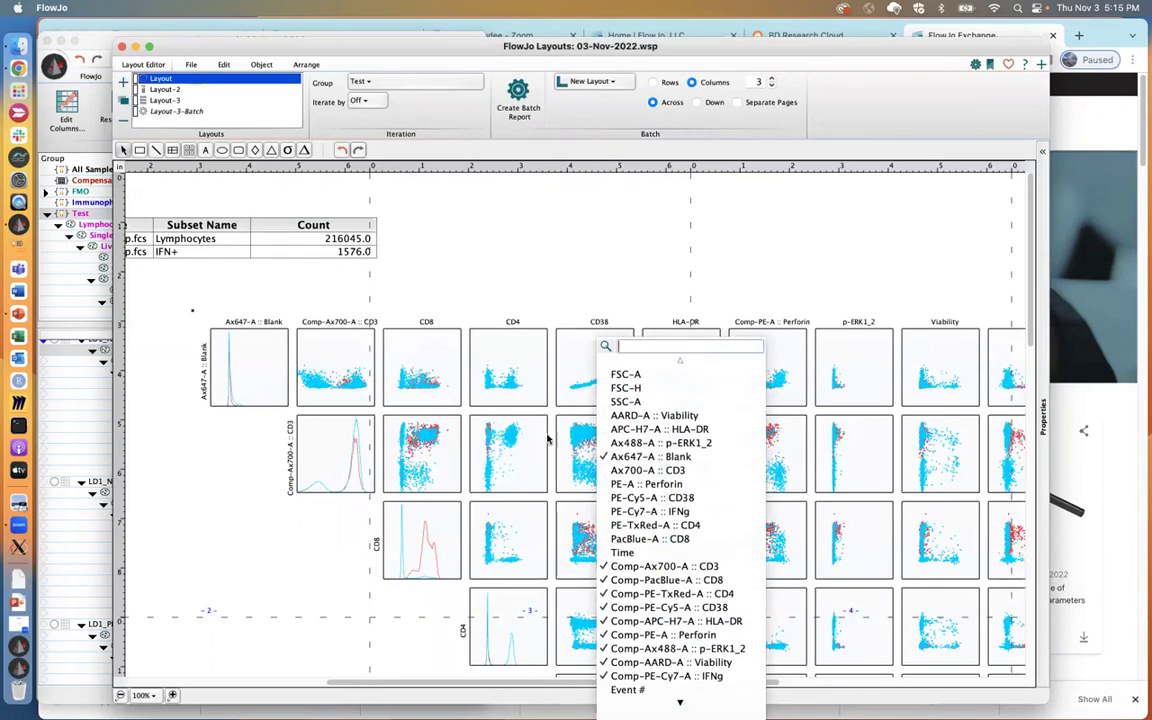
pyautogui.moveTo(680, 703)
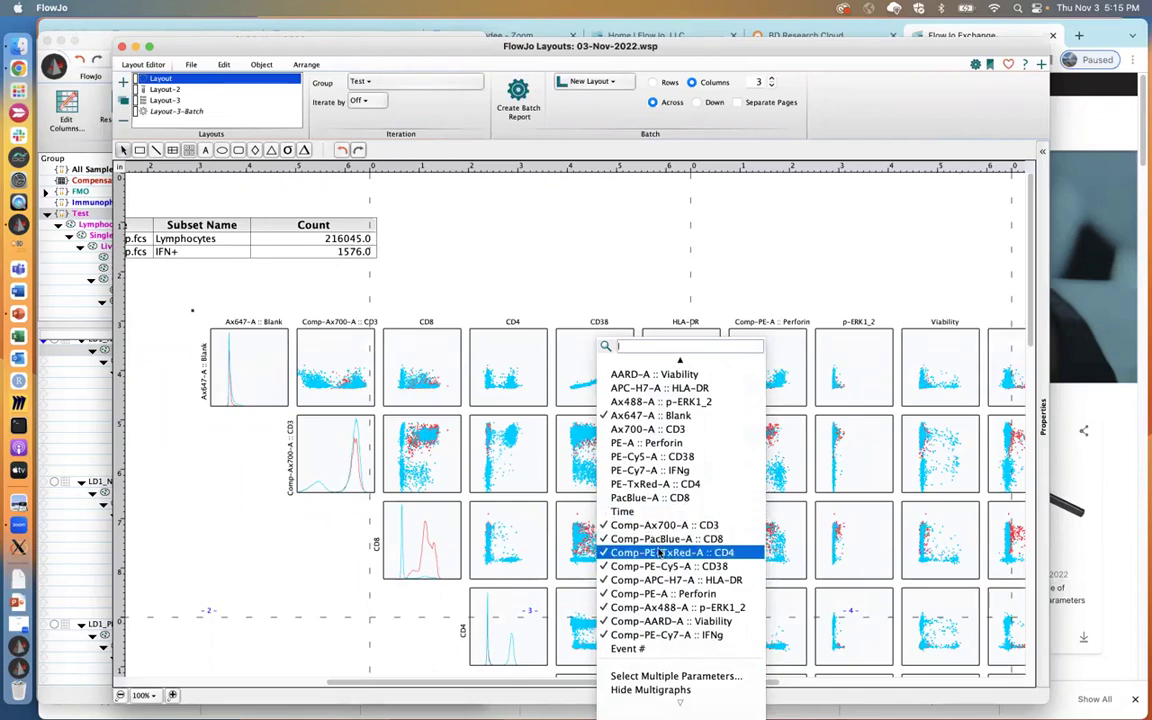
pyautogui.click(648, 415)
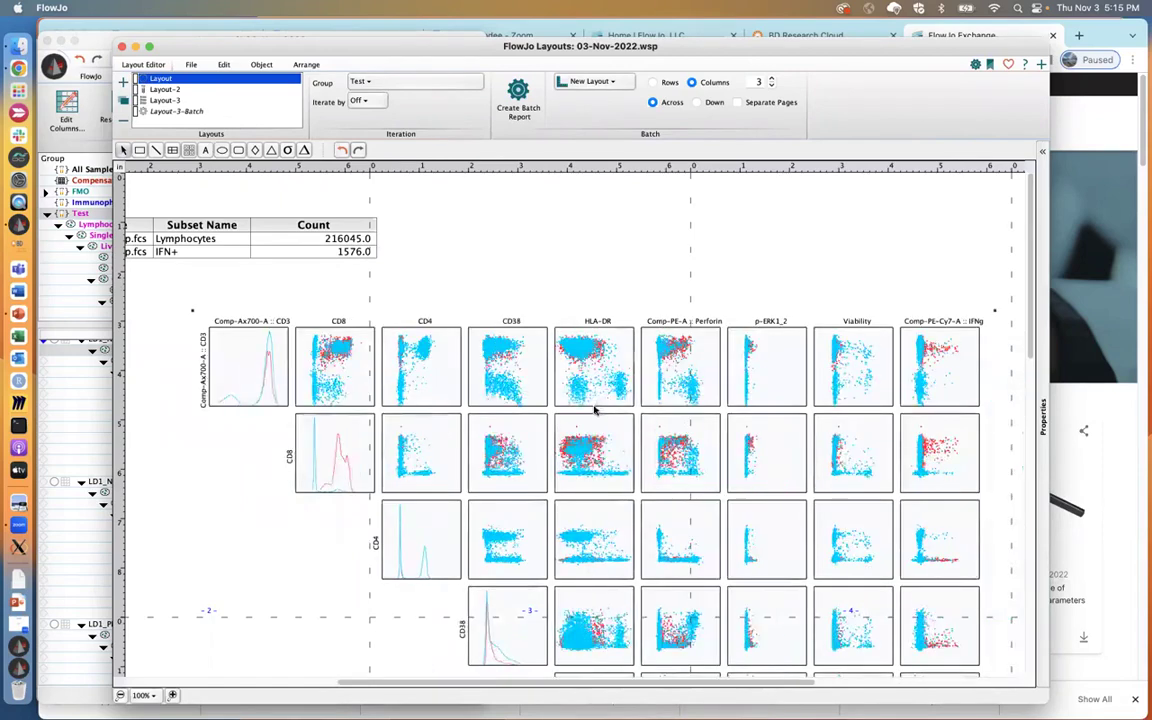
pyautogui.click(594, 409)
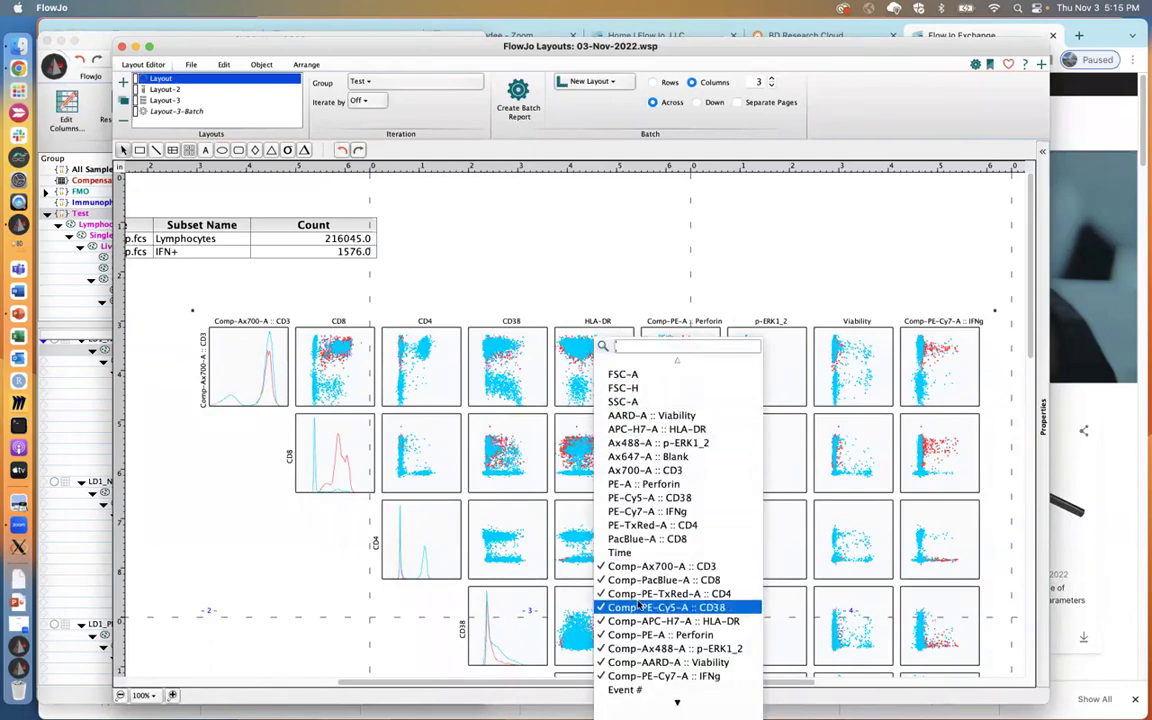
pyautogui.click(625, 689)
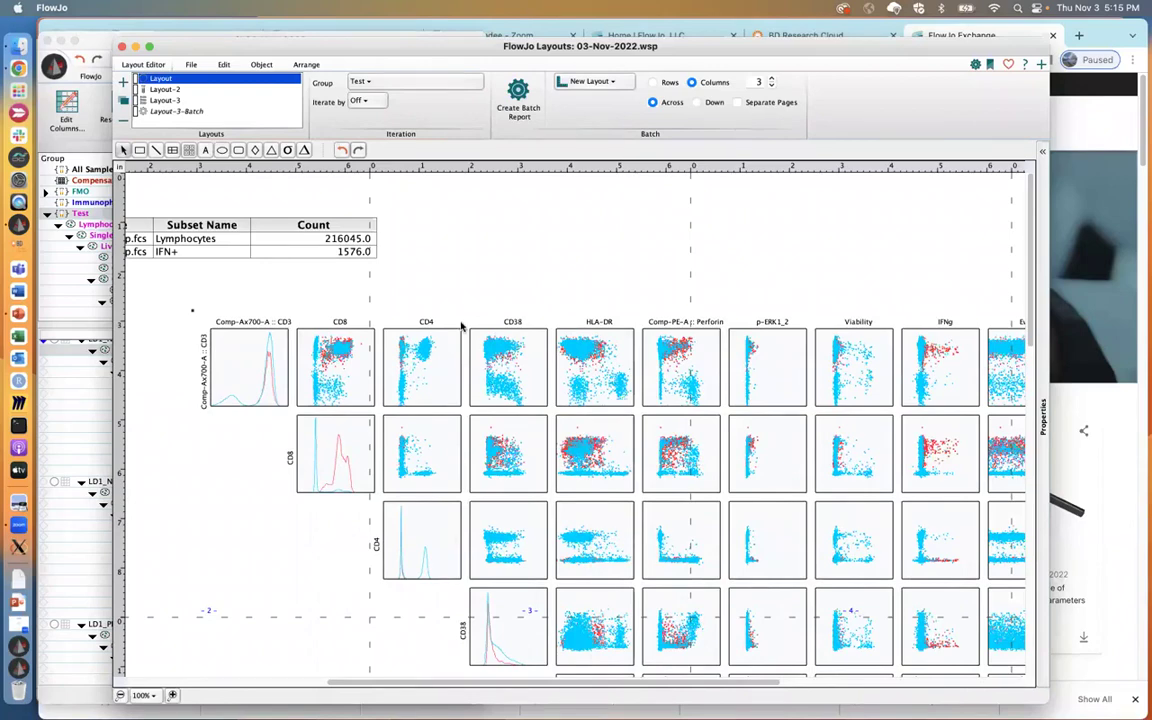
# - Review the IFNg overlay and its multigraph from the start of the layout, and close the Layout Editor
pyautogui.moveTo(394, 50); pyautogui.dragTo(496, 51)
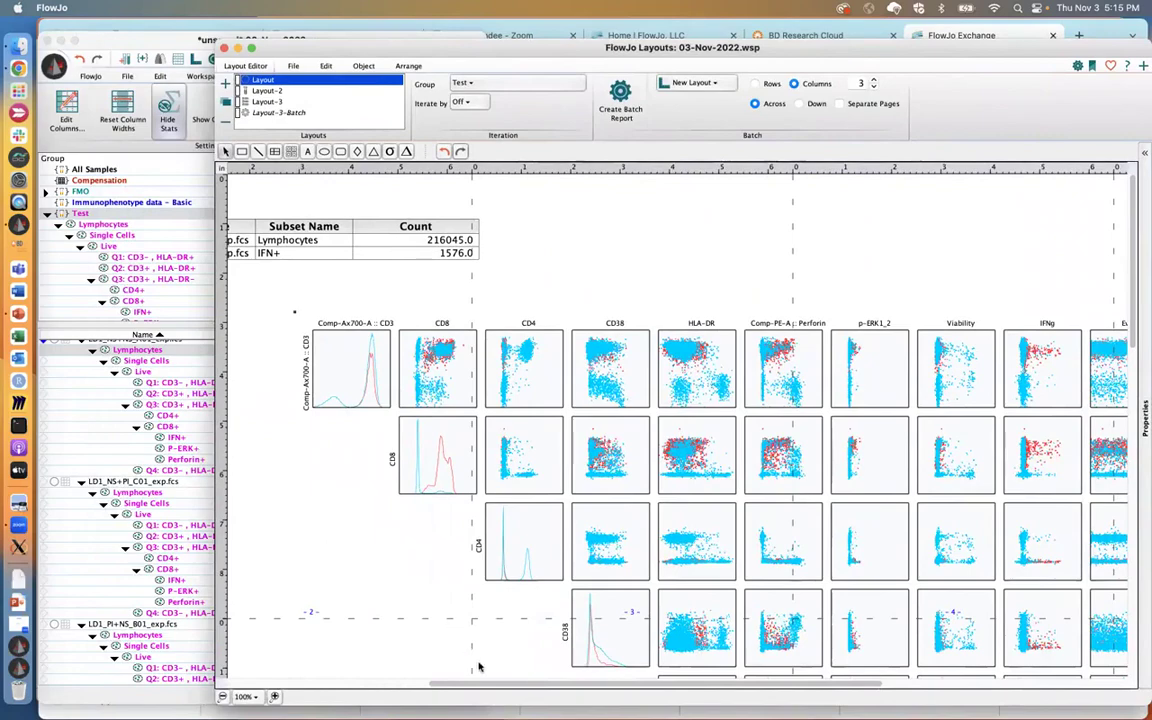
pyautogui.moveTo(437, 684); pyautogui.dragTo(232, 684)
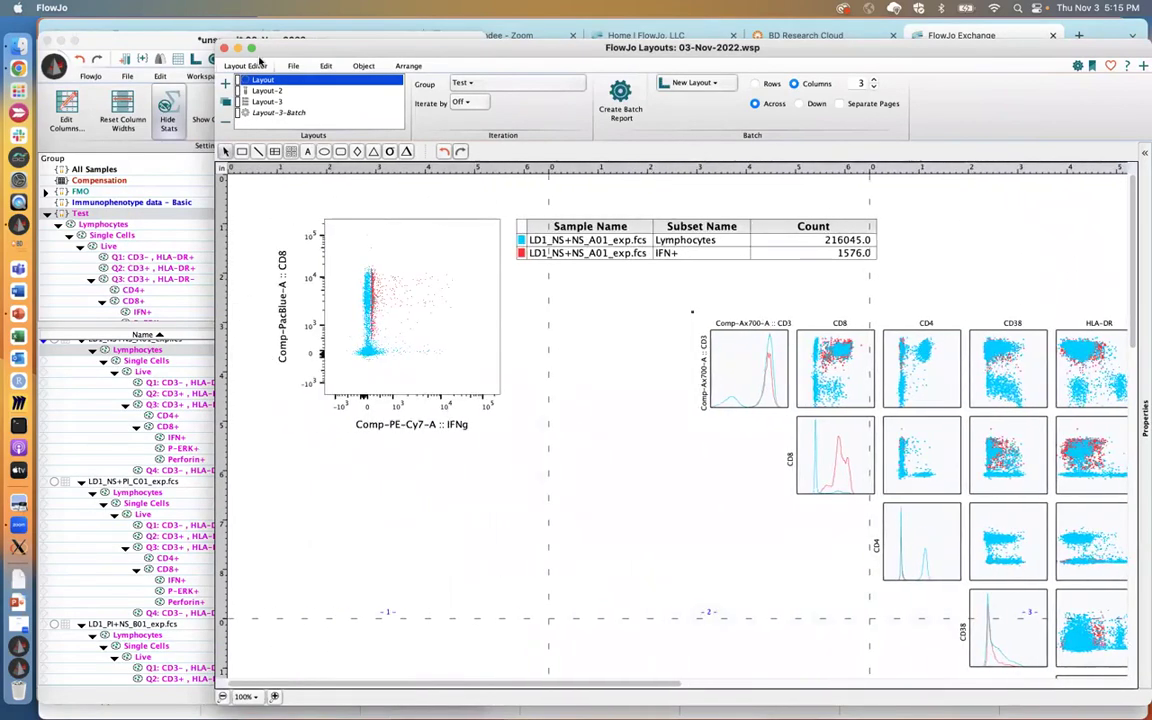
pyautogui.click(224, 49)
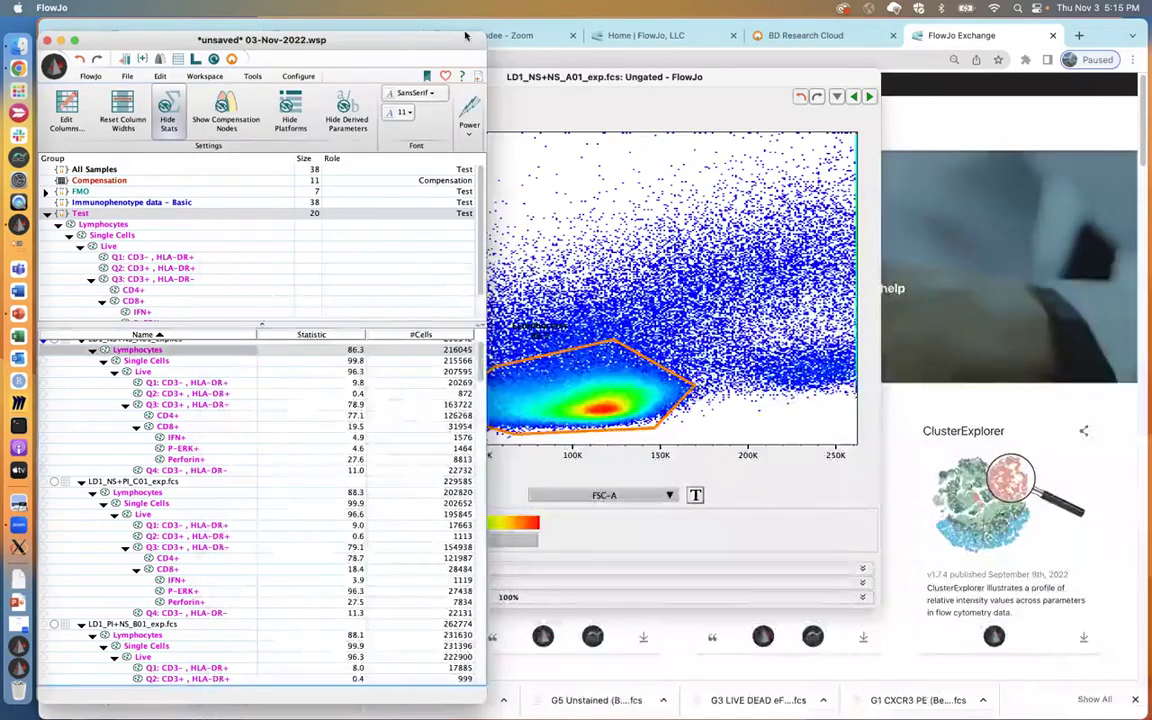
# - Open the Table Editor, enlarge its window and place it beside the workspace's population names
pyautogui.click(178, 60)
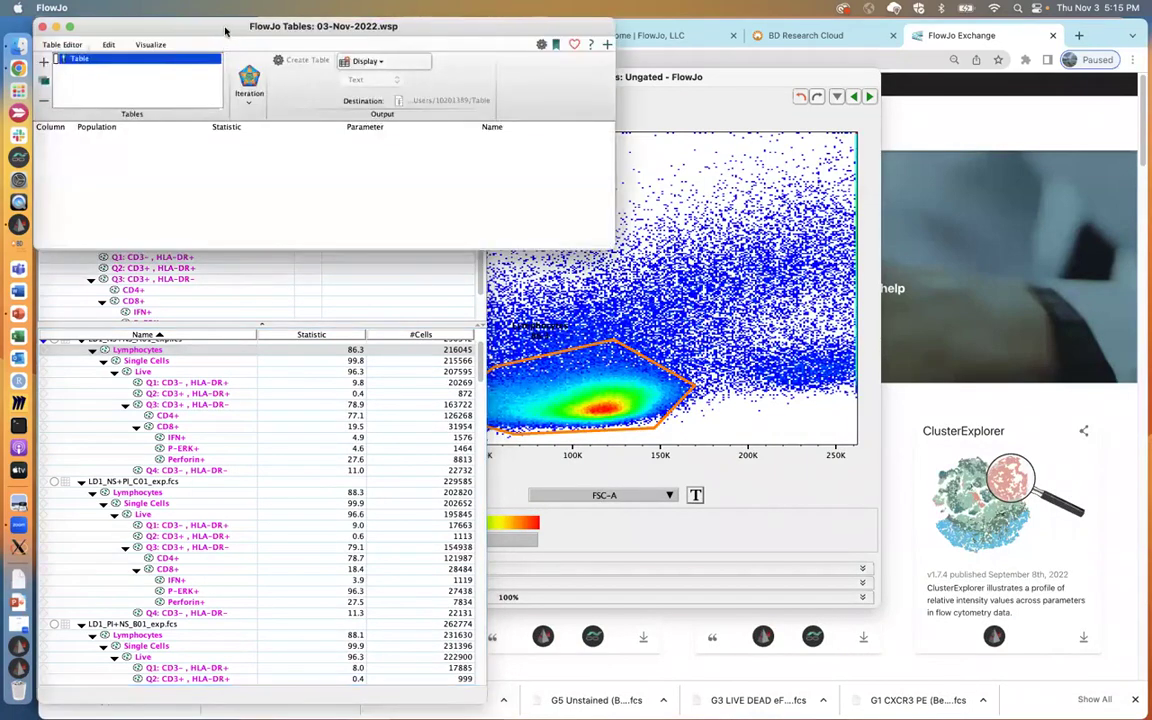
pyautogui.moveTo(232, 34); pyautogui.dragTo(494, 107)
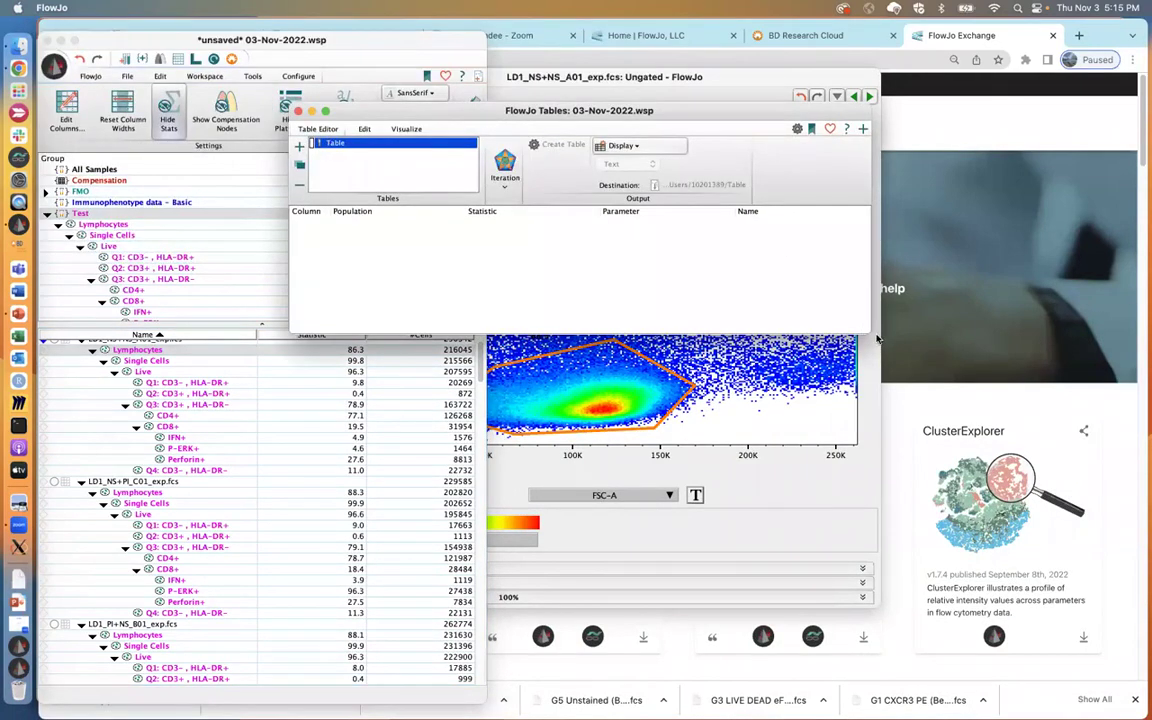
pyautogui.moveTo(863, 328); pyautogui.dragTo(1135, 555)
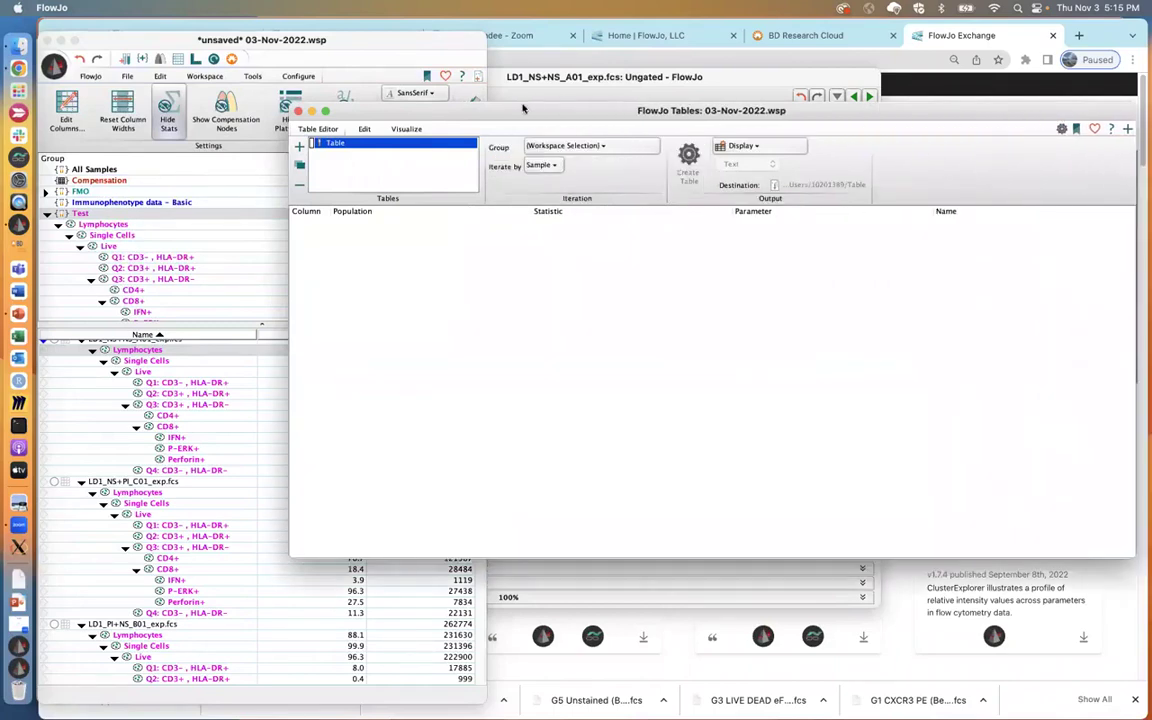
pyautogui.moveTo(535, 118); pyautogui.dragTo(516, 40)
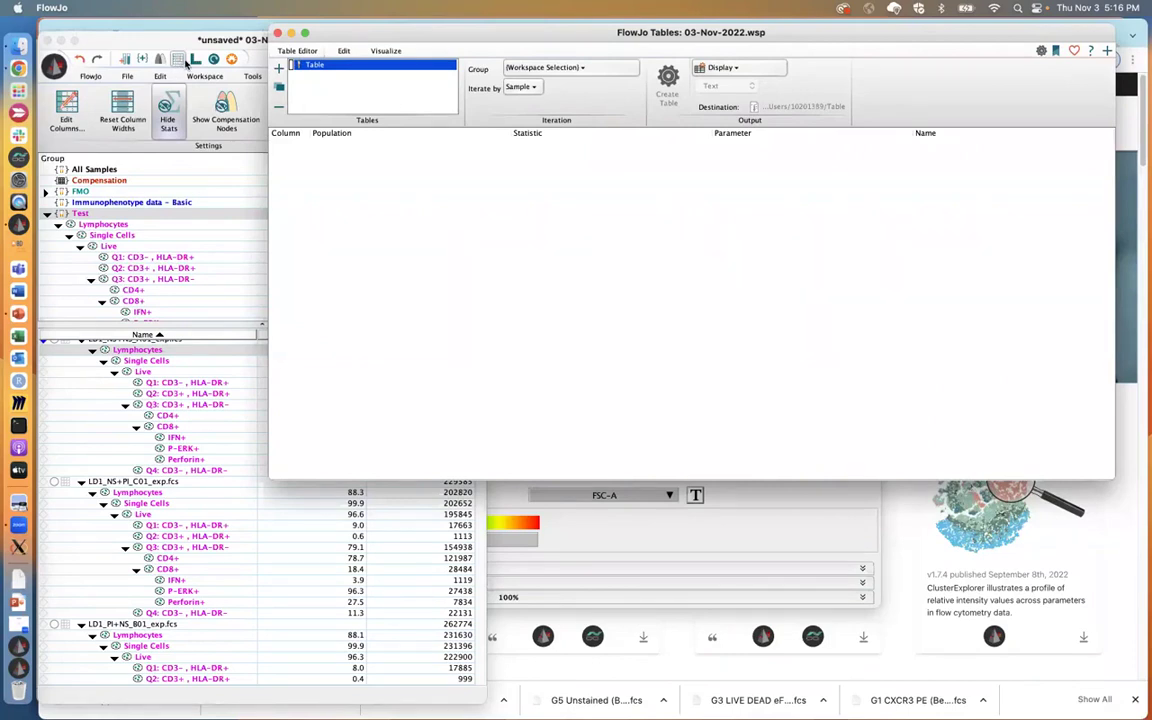
# - Show the workspace statistics and add LD1_NS+NS_A01's geometric mean and median of IFN+, P-ERK+ and Perforin+ to the table
pyautogui.click(210, 38)
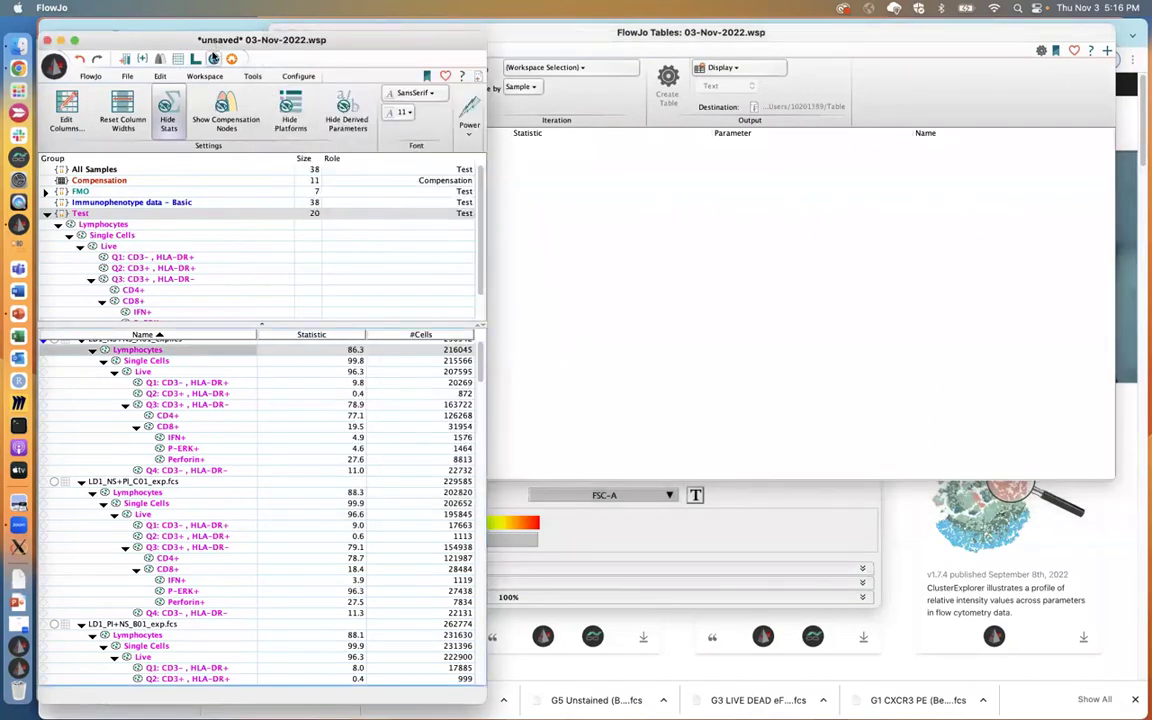
pyautogui.click(167, 125)
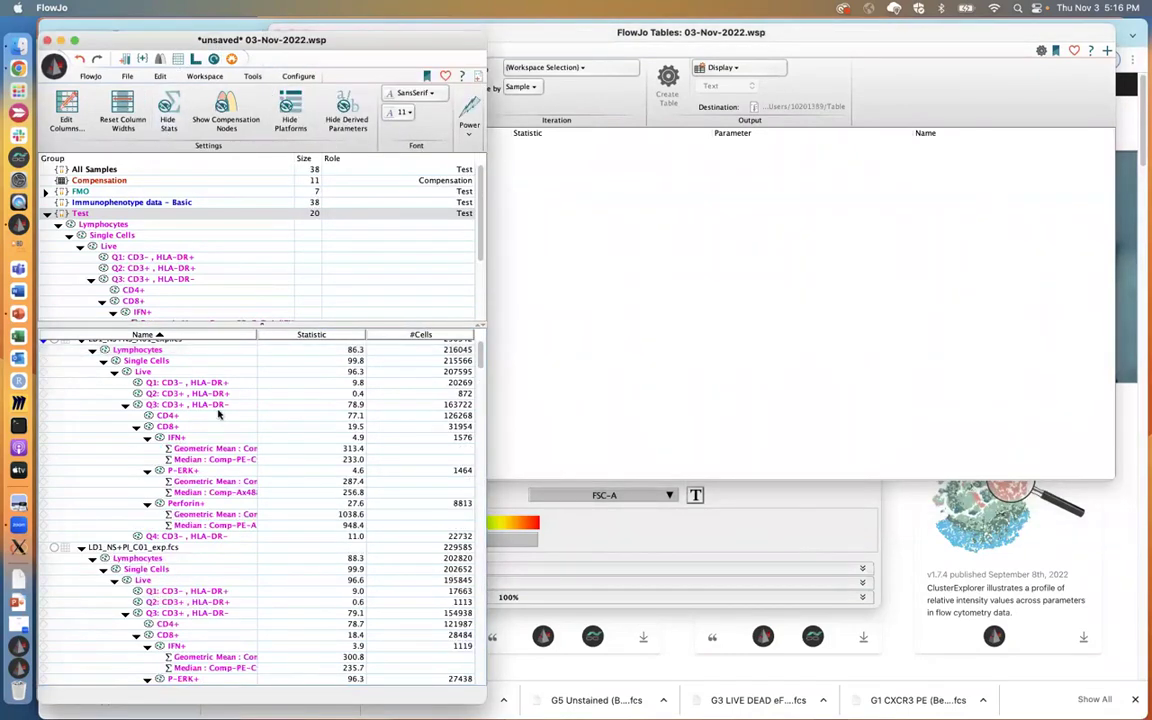
pyautogui.click(193, 449)
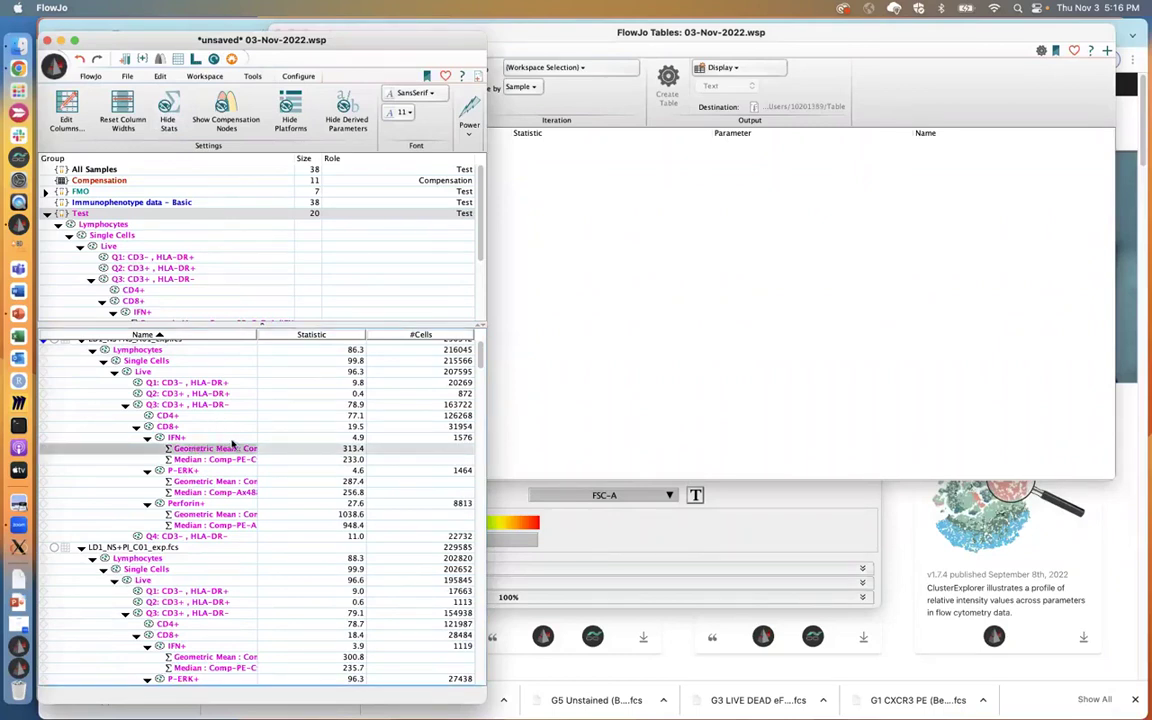
pyautogui.keyDown('super'); pyautogui.click(199, 460); pyautogui.keyUp('super')
pyautogui.keyDown('super'); pyautogui.click(193, 482); pyautogui.keyUp('super')
pyautogui.keyDown('super'); pyautogui.click(193, 493); pyautogui.keyUp('super')
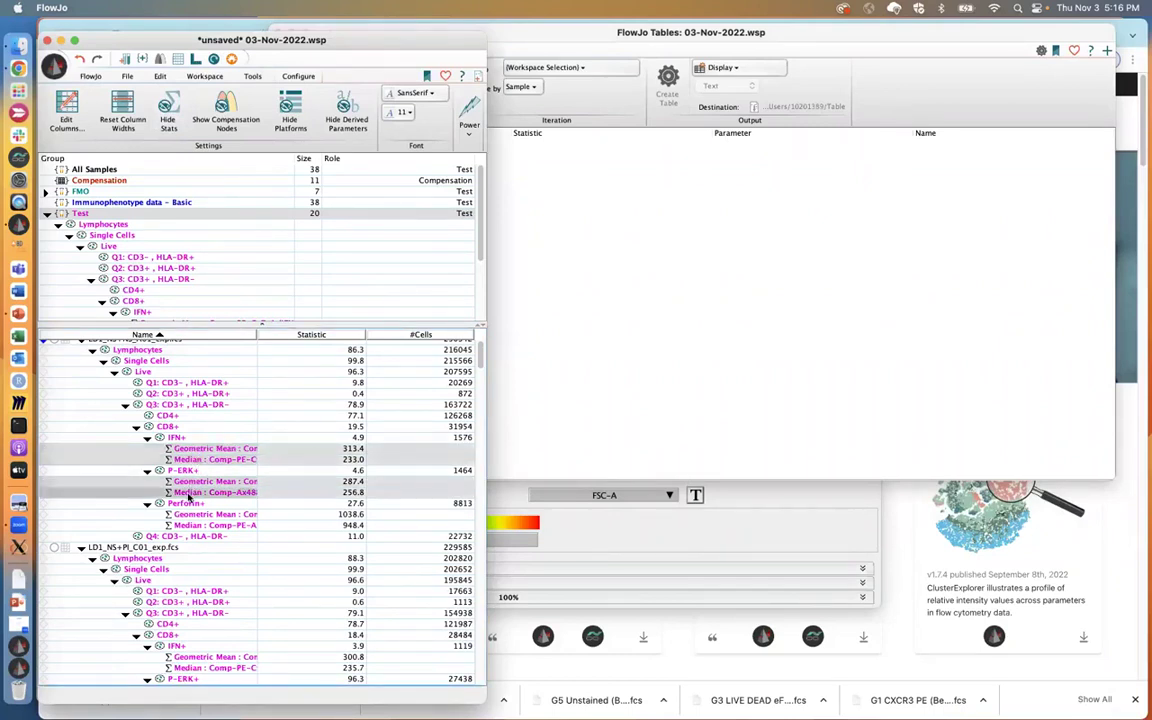
pyautogui.keyDown('super'); pyautogui.click(193, 514); pyautogui.keyUp('super')
pyautogui.keyDown('super'); pyautogui.click(193, 525); pyautogui.keyUp('super')
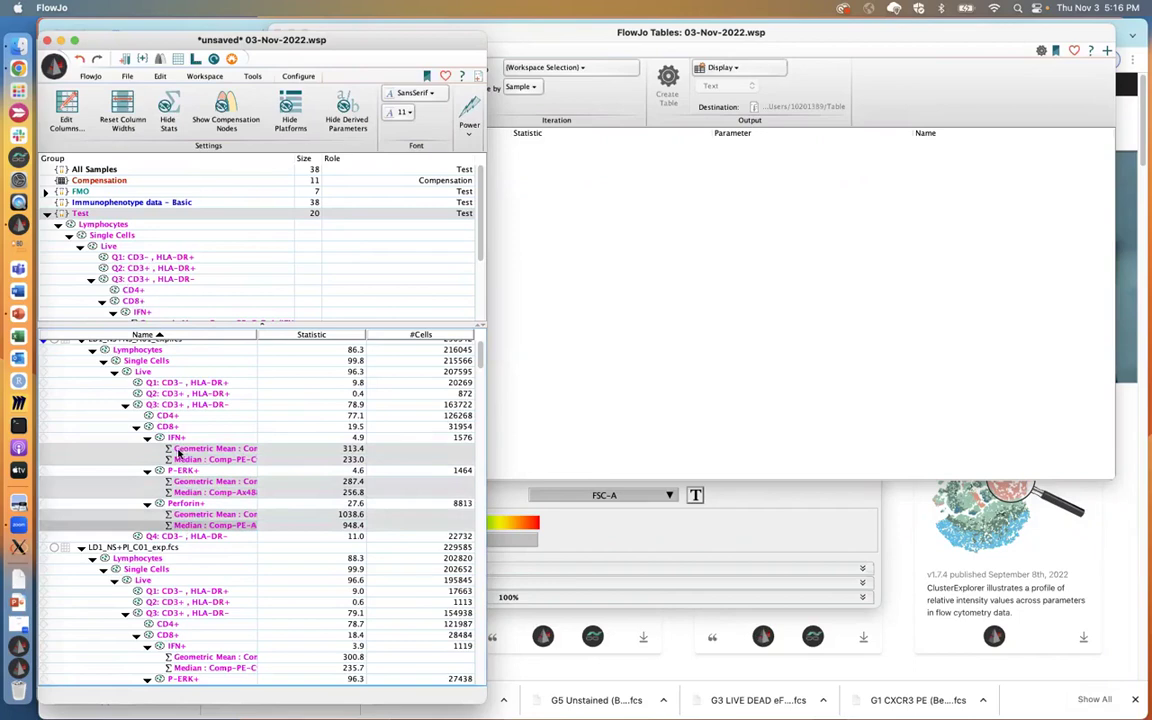
pyautogui.moveTo(534, 354); pyautogui.dragTo(766, 259)
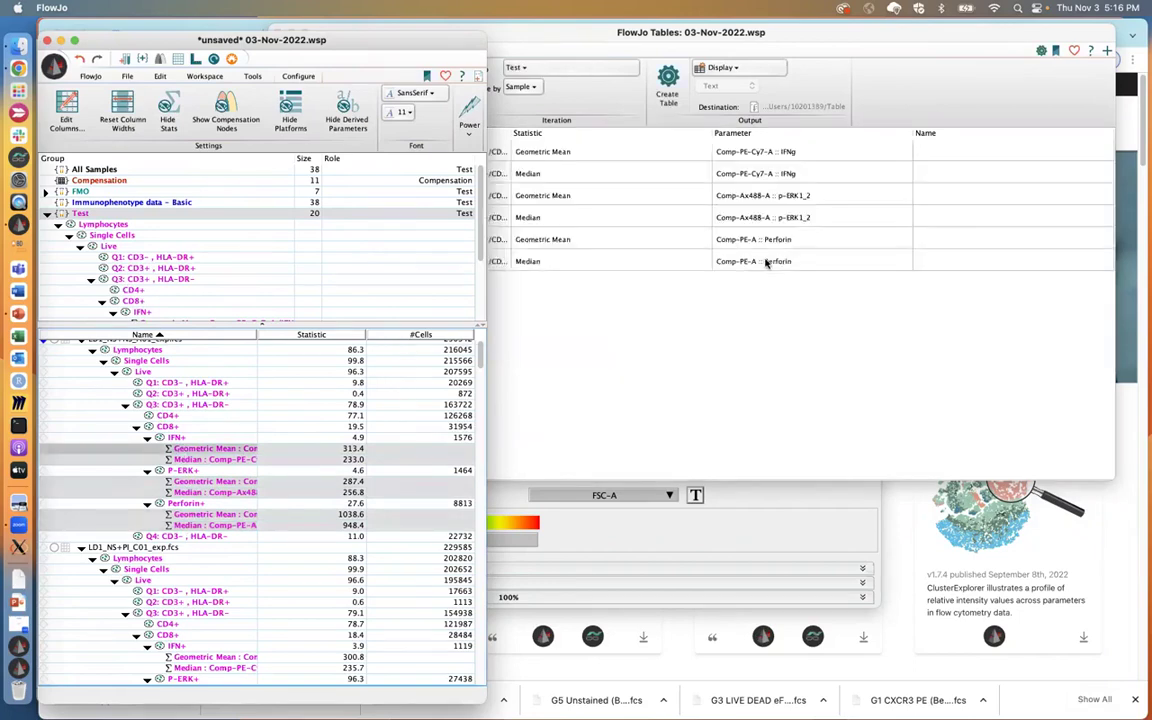
# - Examine the LD1_NS+NS_A01 gating hierarchy, checking the statistics of the Q3, Live, Single Cells and Lymphocytes populations
pyautogui.click(689, 322)
pyautogui.click(186, 320)
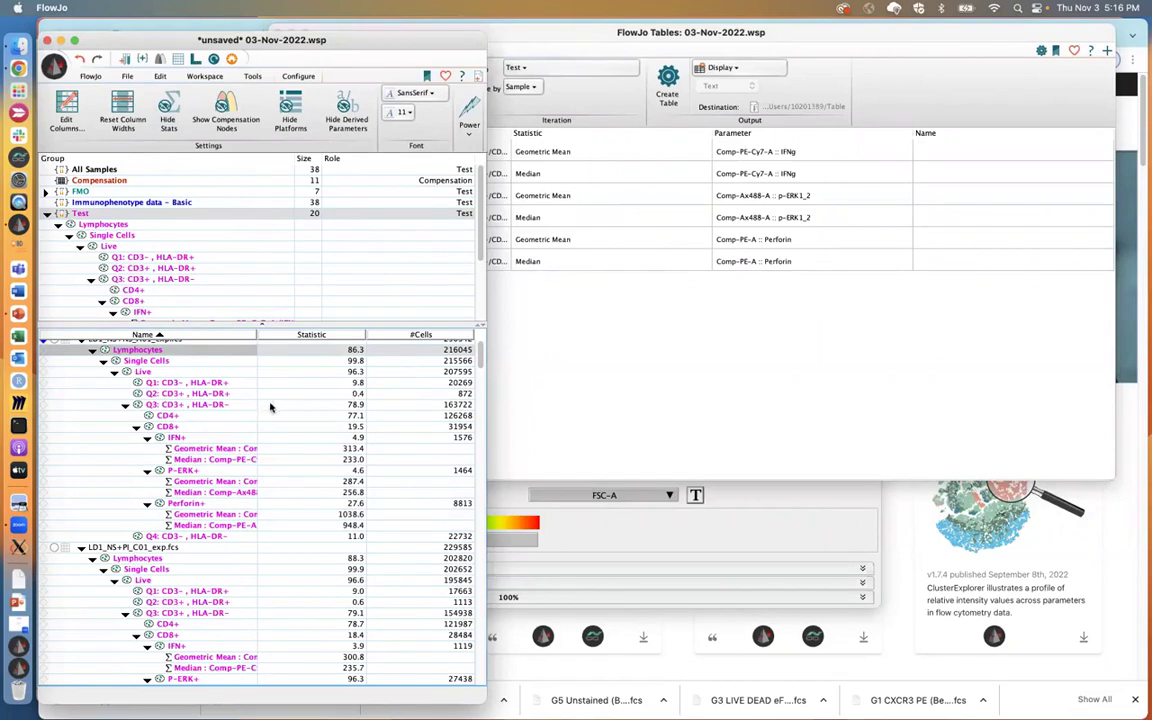
pyautogui.click(168, 404)
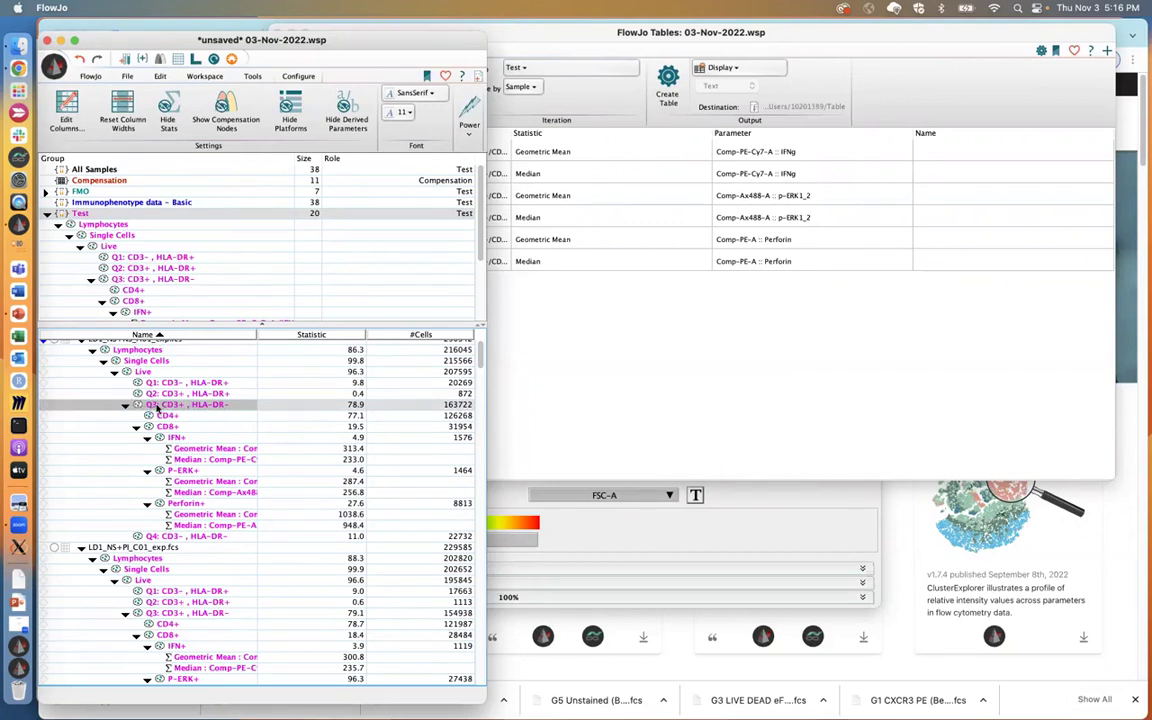
pyautogui.click(139, 372)
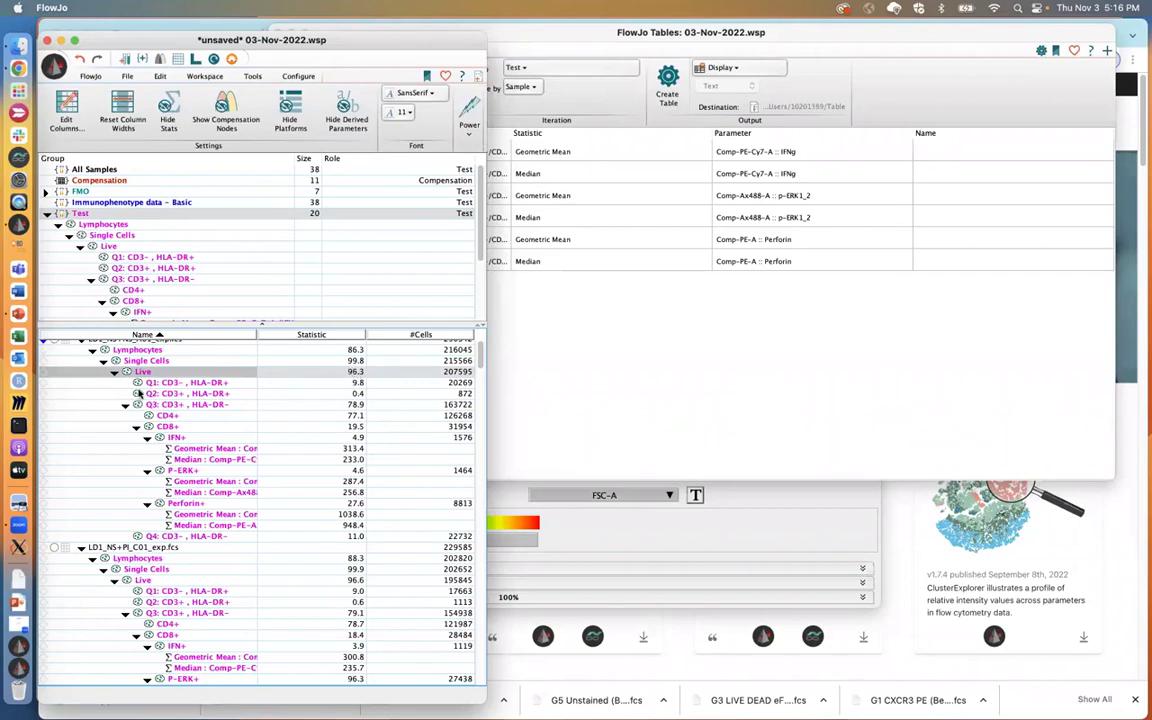
pyautogui.click(146, 362)
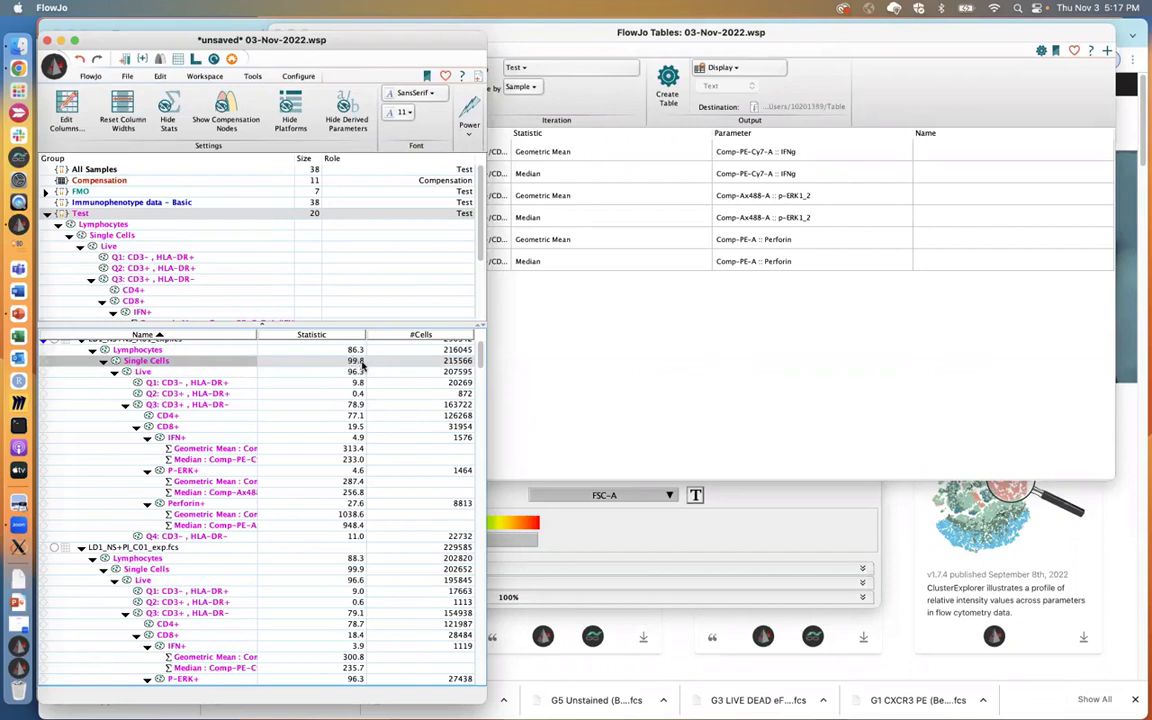
pyautogui.click(145, 352)
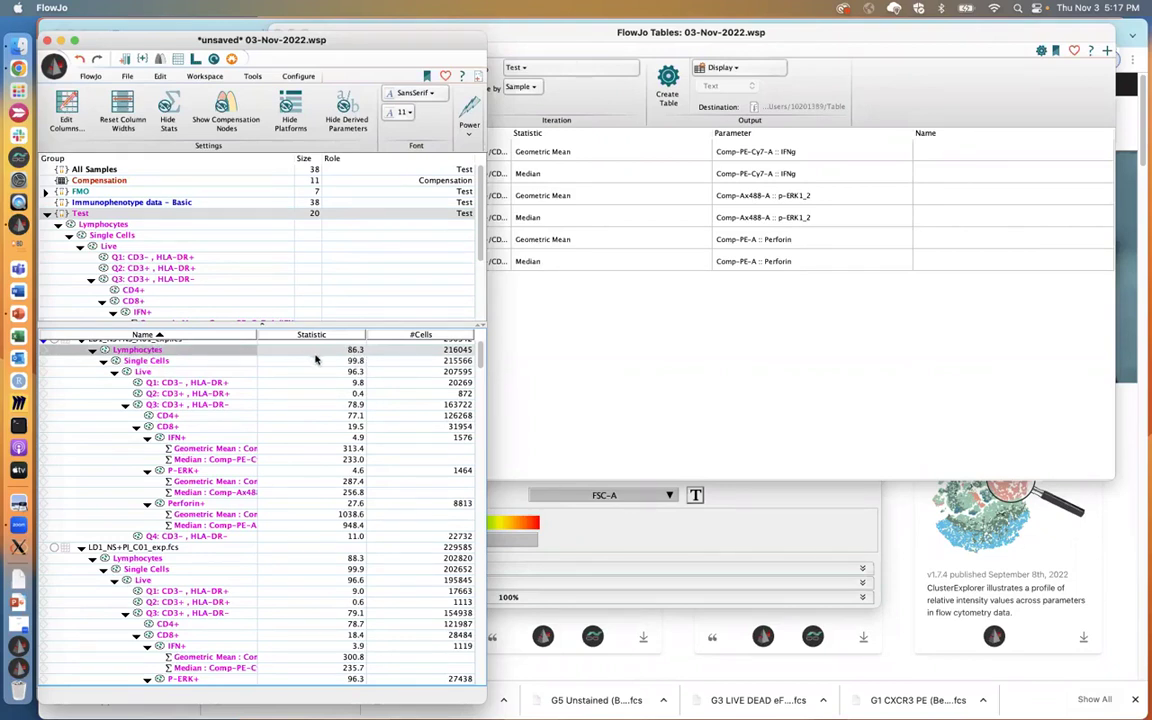
pyautogui.scroll(1, 479, 358)
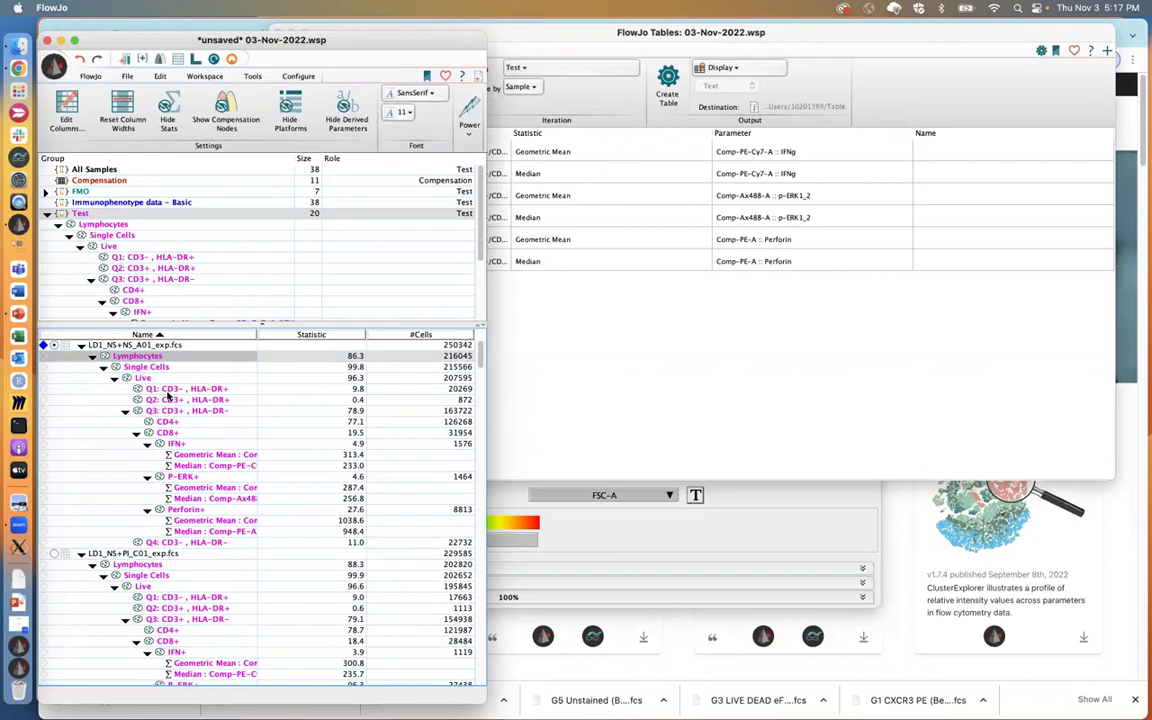
# - Add a Freq. of Lymphocytes statistic to the IFN+ population of LD1_NS+NS_A01
pyautogui.click(172, 443)
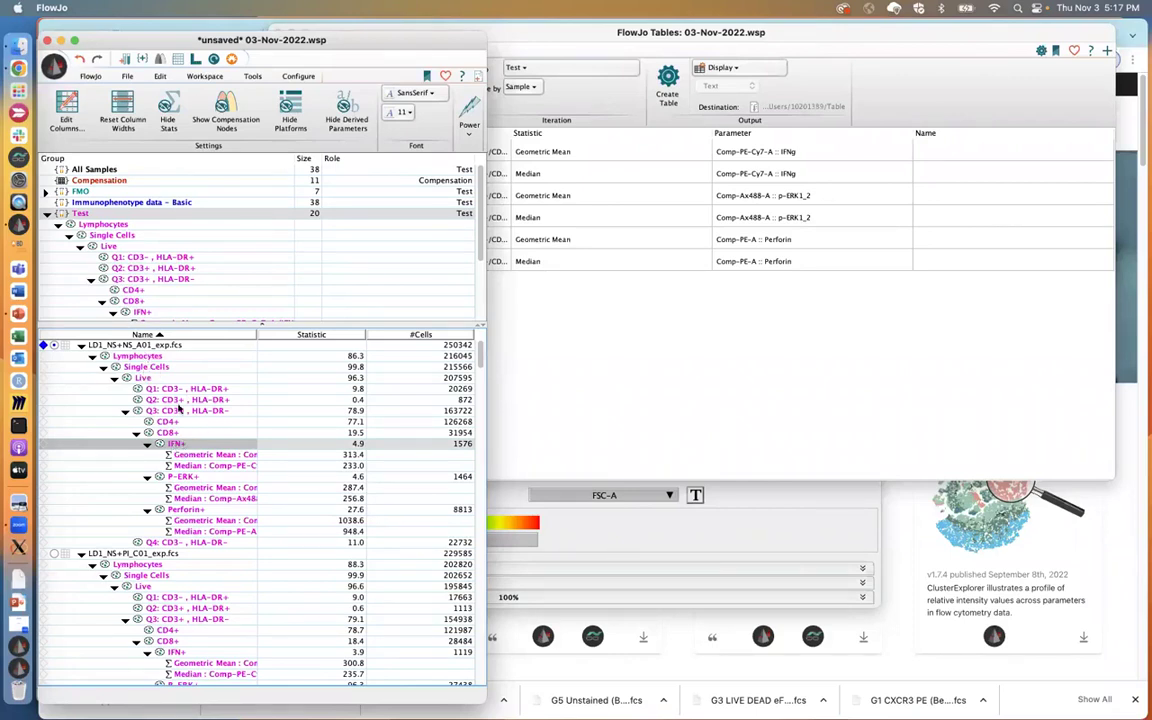
pyautogui.rightClick(160, 444)
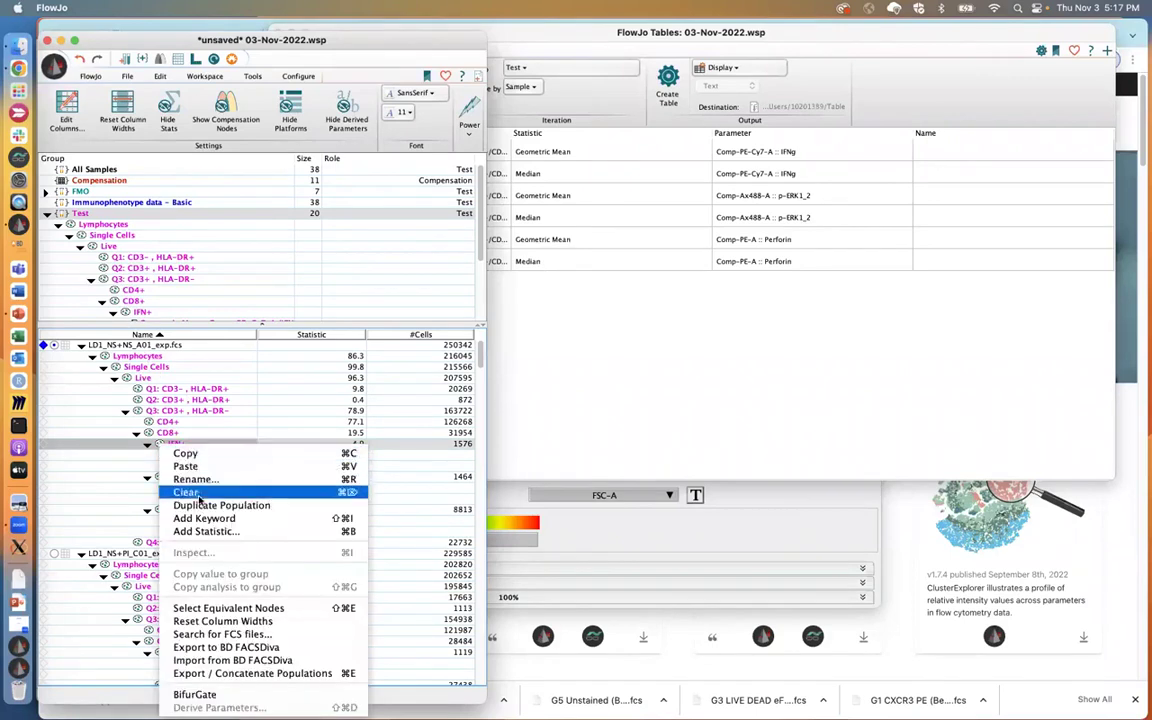
pyautogui.click(200, 532)
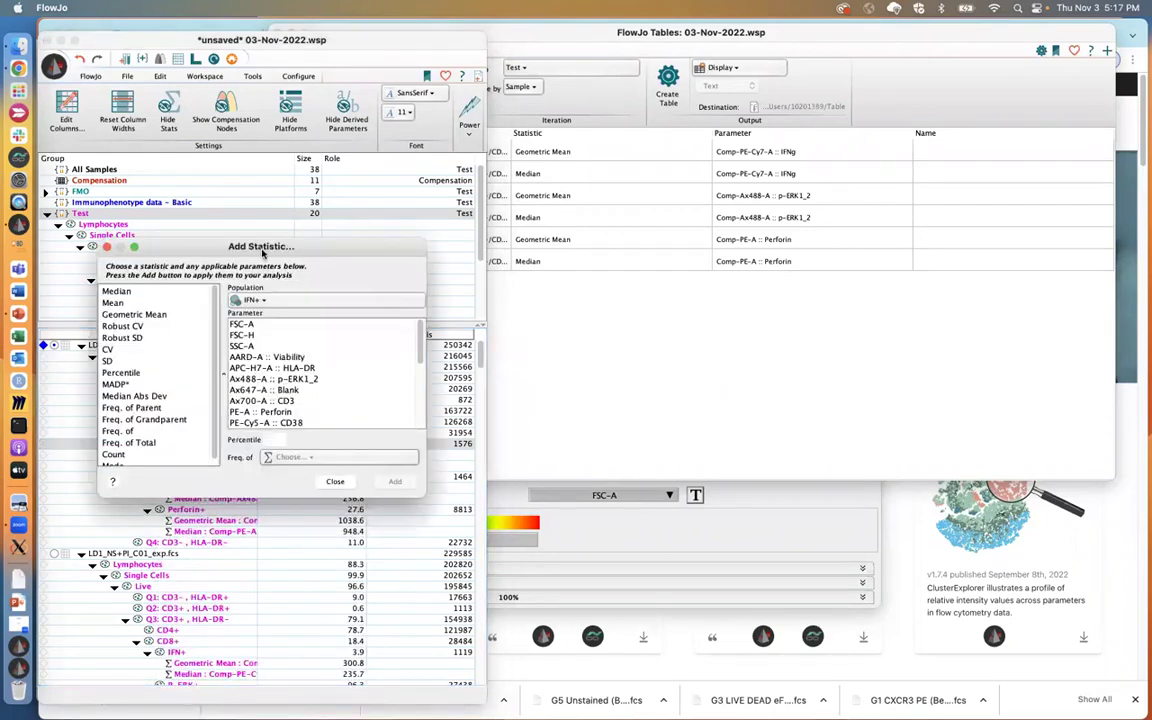
pyautogui.click(289, 374)
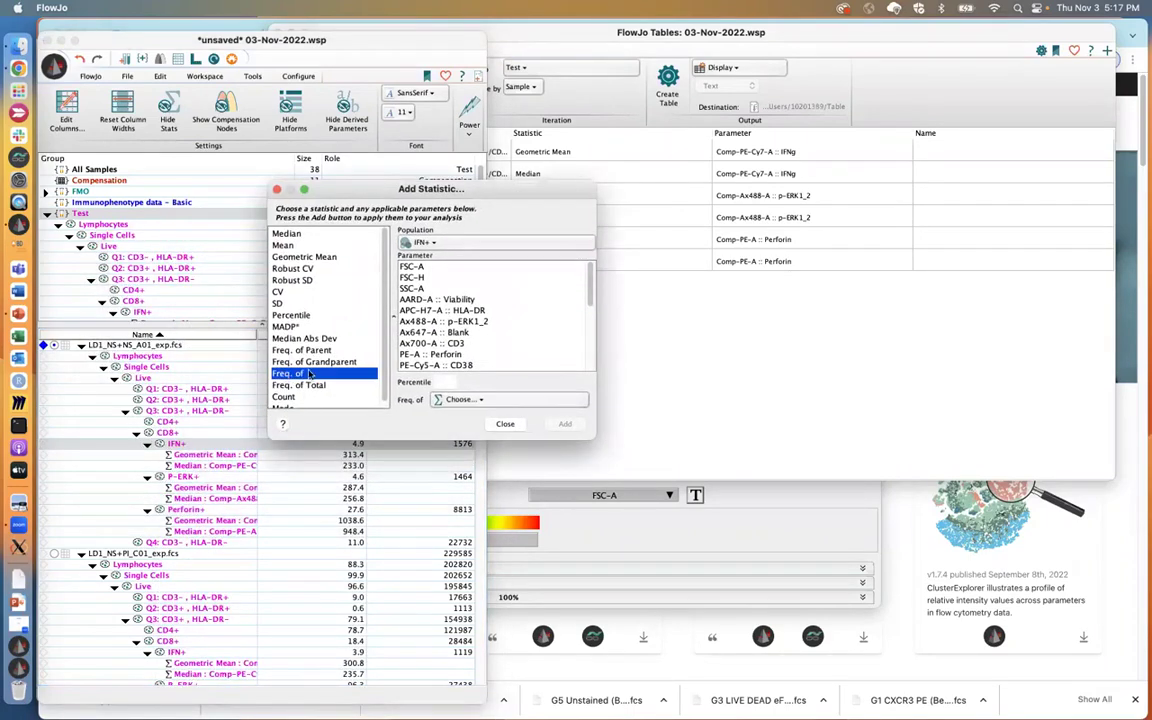
pyautogui.click(475, 400)
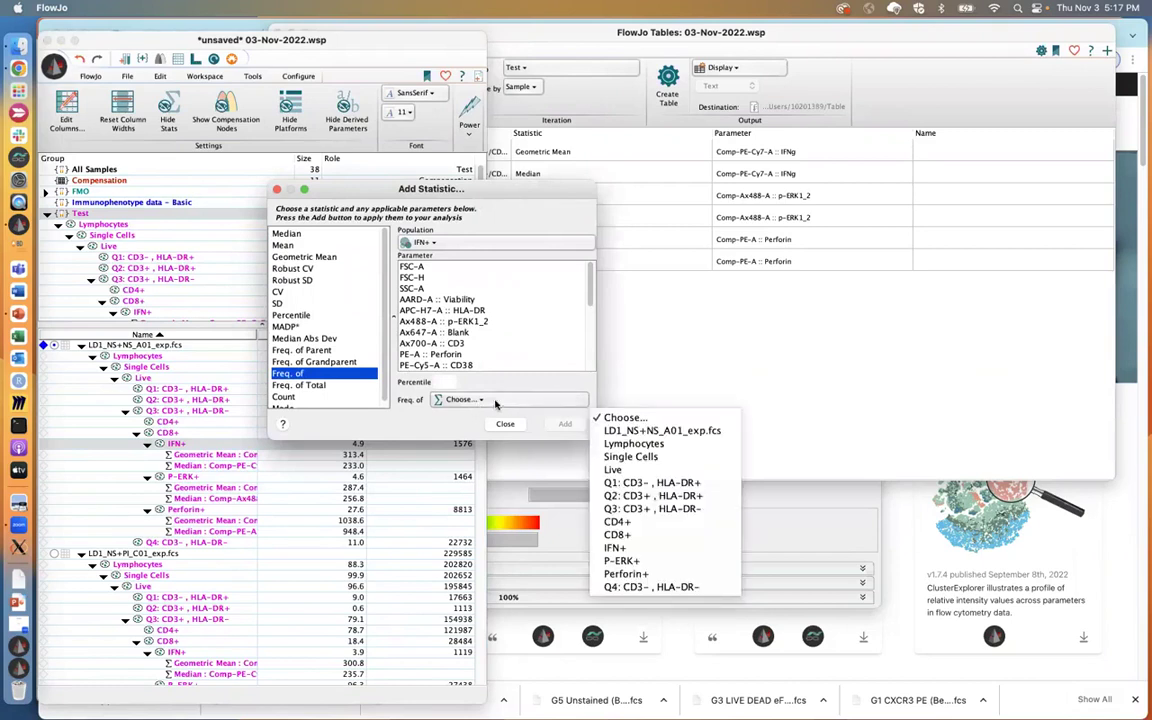
pyautogui.click(631, 445)
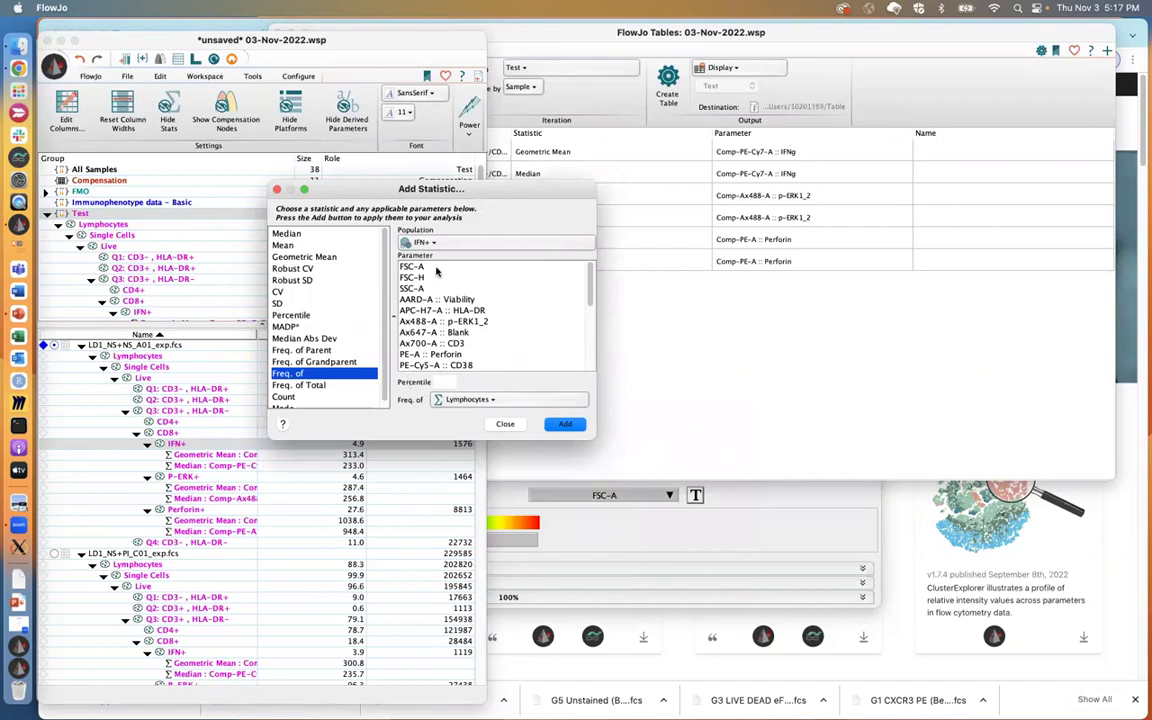
pyautogui.click(563, 424)
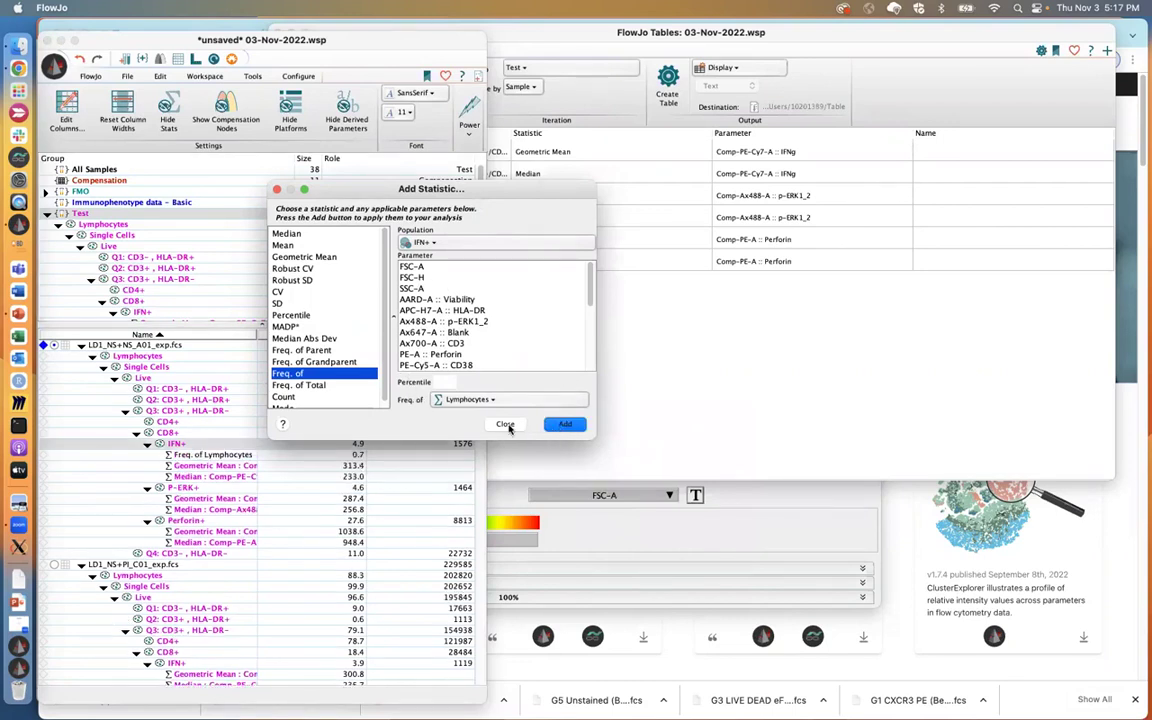
pyautogui.click(506, 425)
# - Copy the IFN+ Freq. of Lymphocytes statistic's analysis to the group and add the statistic to the table
pyautogui.click(212, 457)
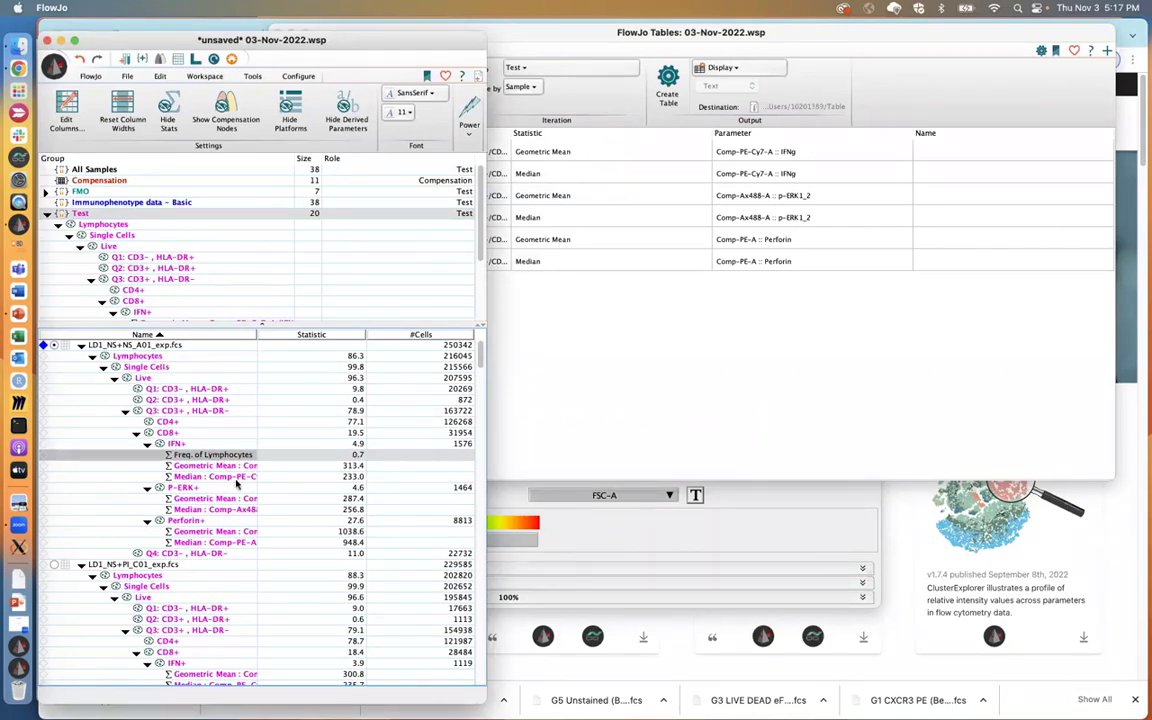
pyautogui.rightClick(200, 456)
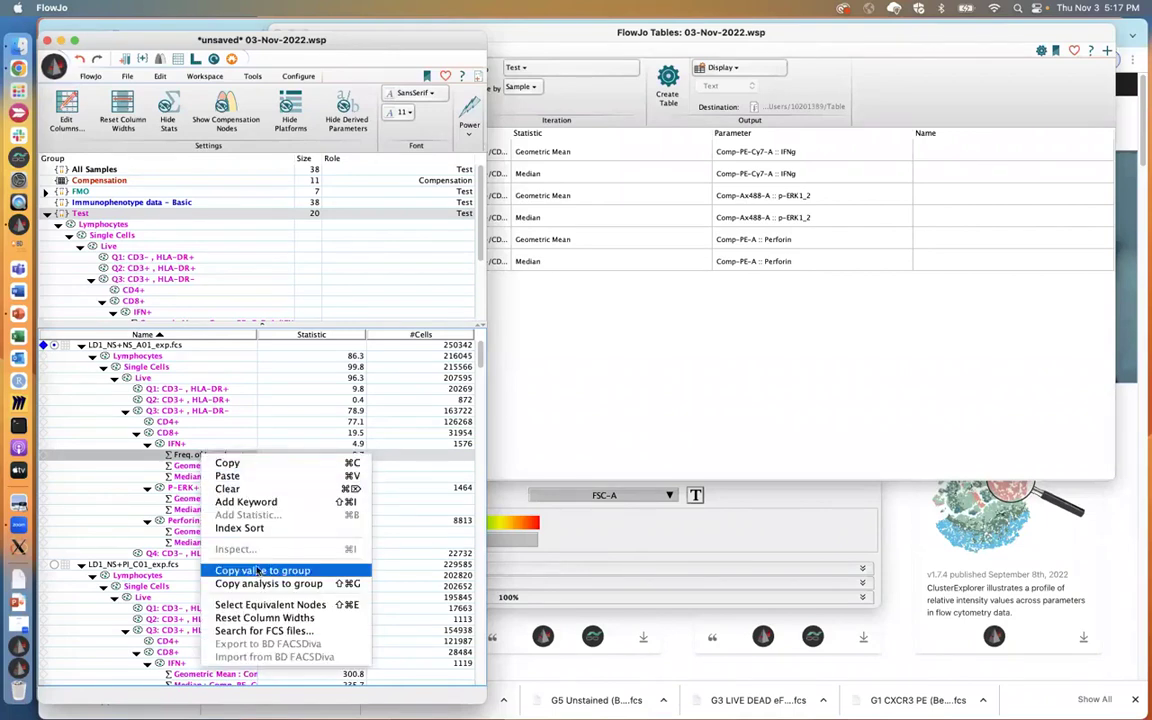
pyautogui.click(257, 585)
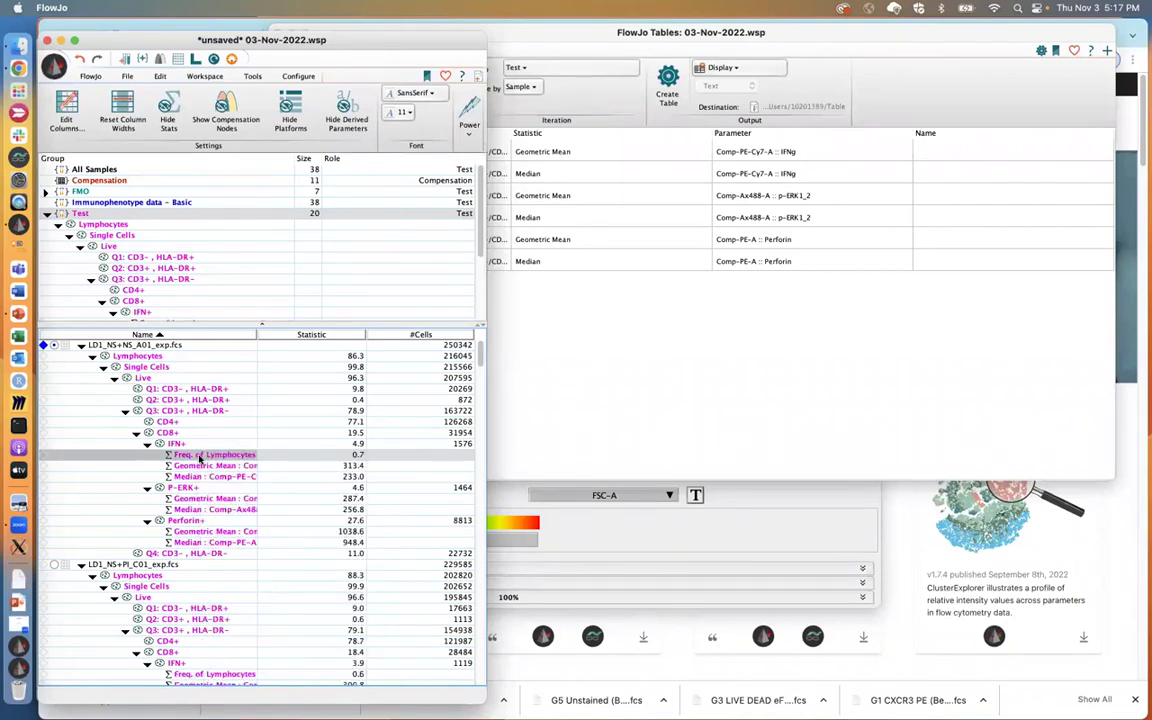
pyautogui.moveTo(200, 458); pyautogui.dragTo(635, 424)
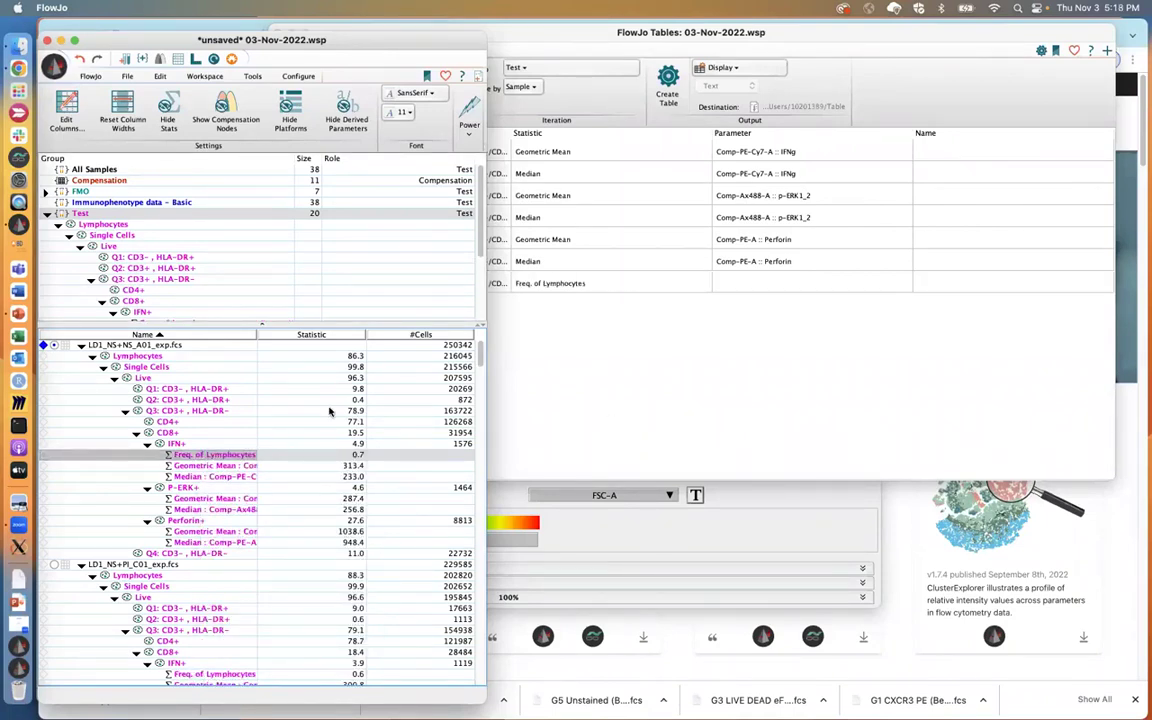
# - Add LD1_NS+NS_A01's Q1, Q2 and Q3 populations to the table as new columns and bring the Table Editor to the front
pyautogui.click(163, 390)
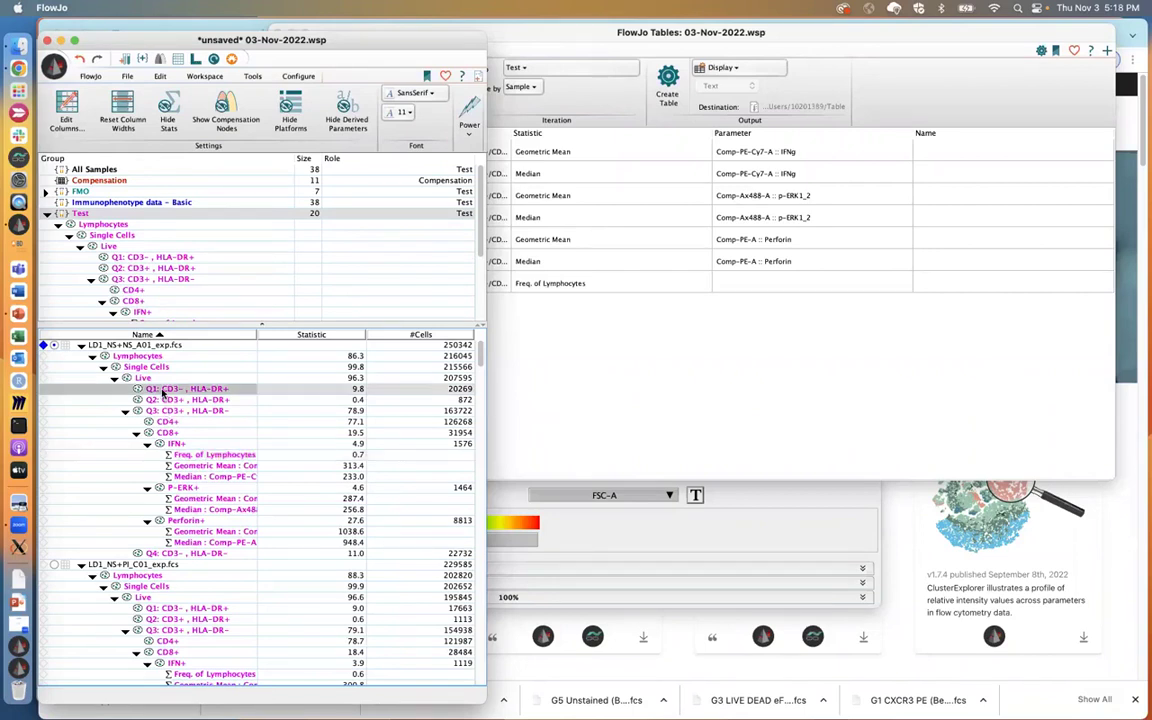
pyautogui.hotkey('shift', 'Down')
pyautogui.hotkey('shift', 'Down')
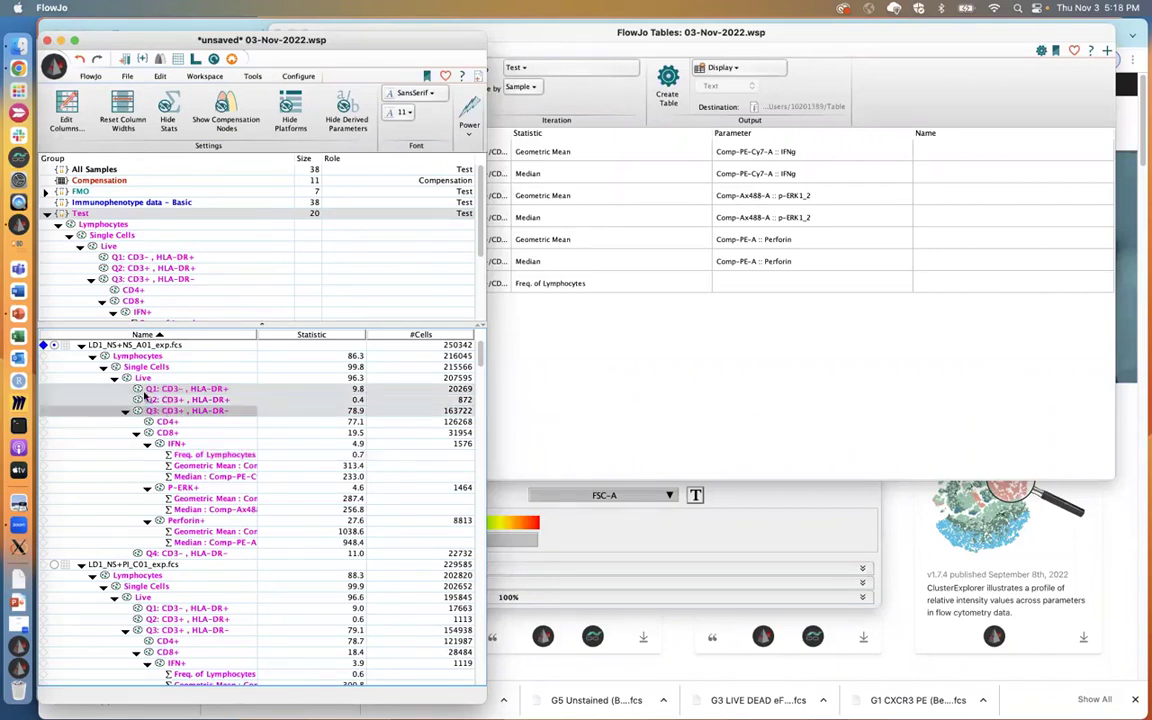
pyautogui.moveTo(137, 389); pyautogui.dragTo(720, 336)
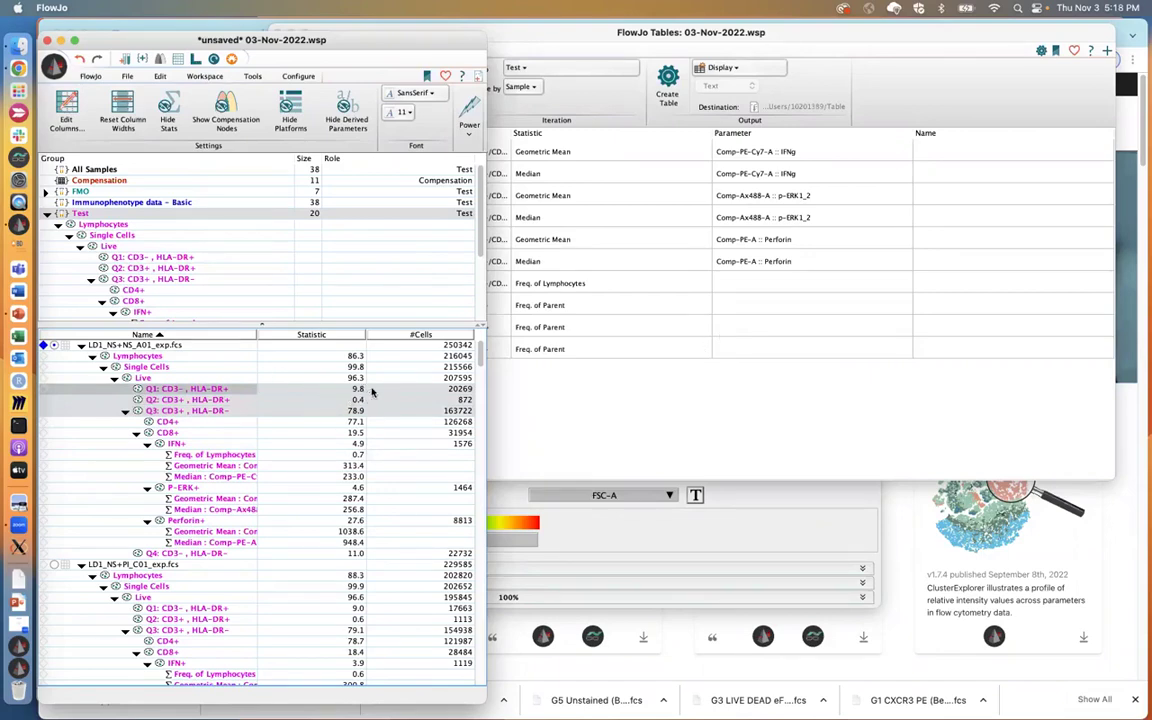
pyautogui.click(524, 402)
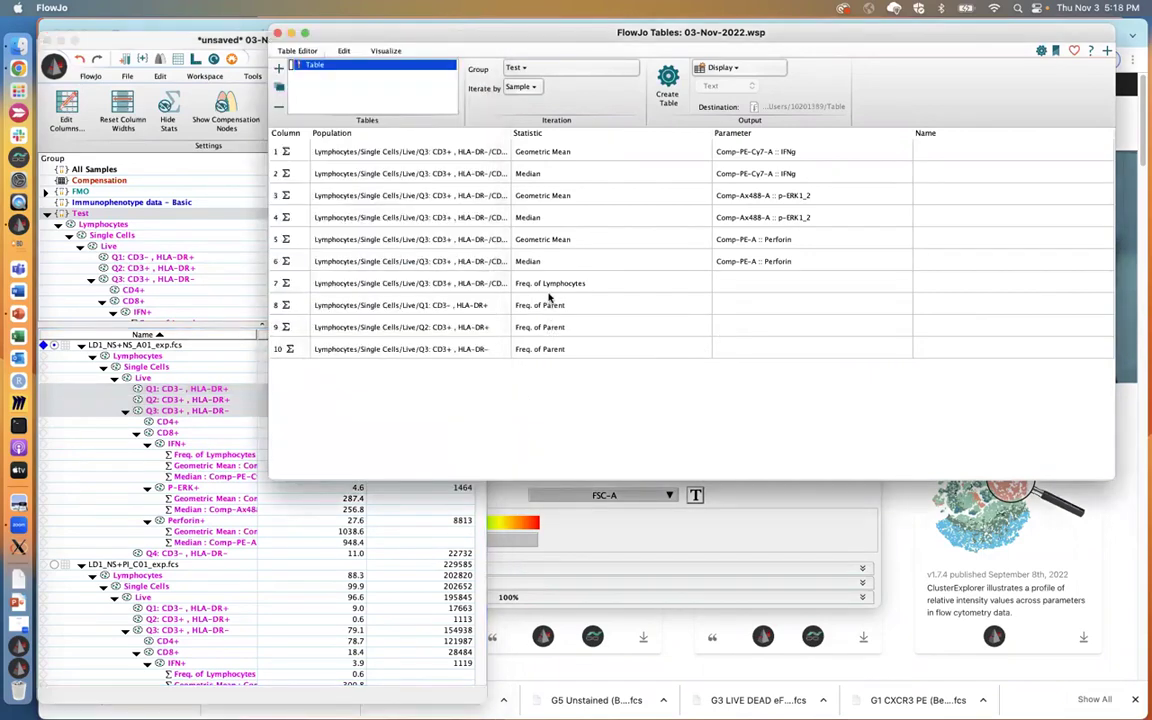
# - Change the statistic of the table's Q1 and Q2 columns to Freq. of Total
pyautogui.click(178, 420)
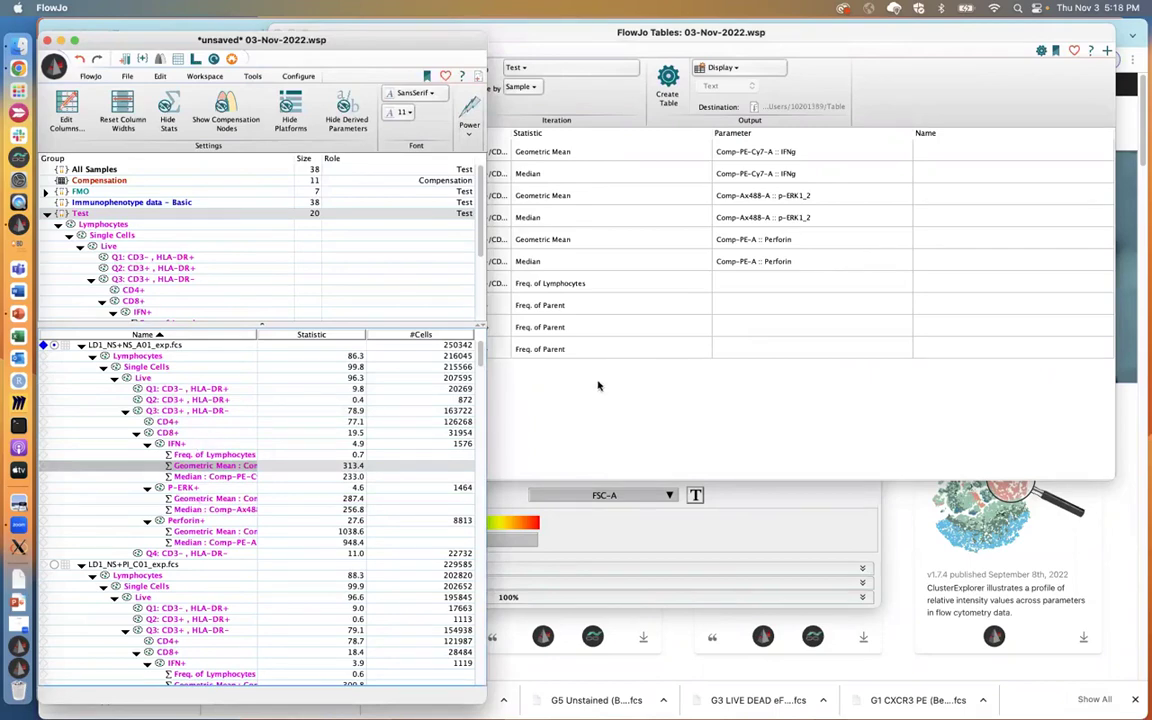
pyautogui.click(545, 308)
pyautogui.doubleClick(540, 306)
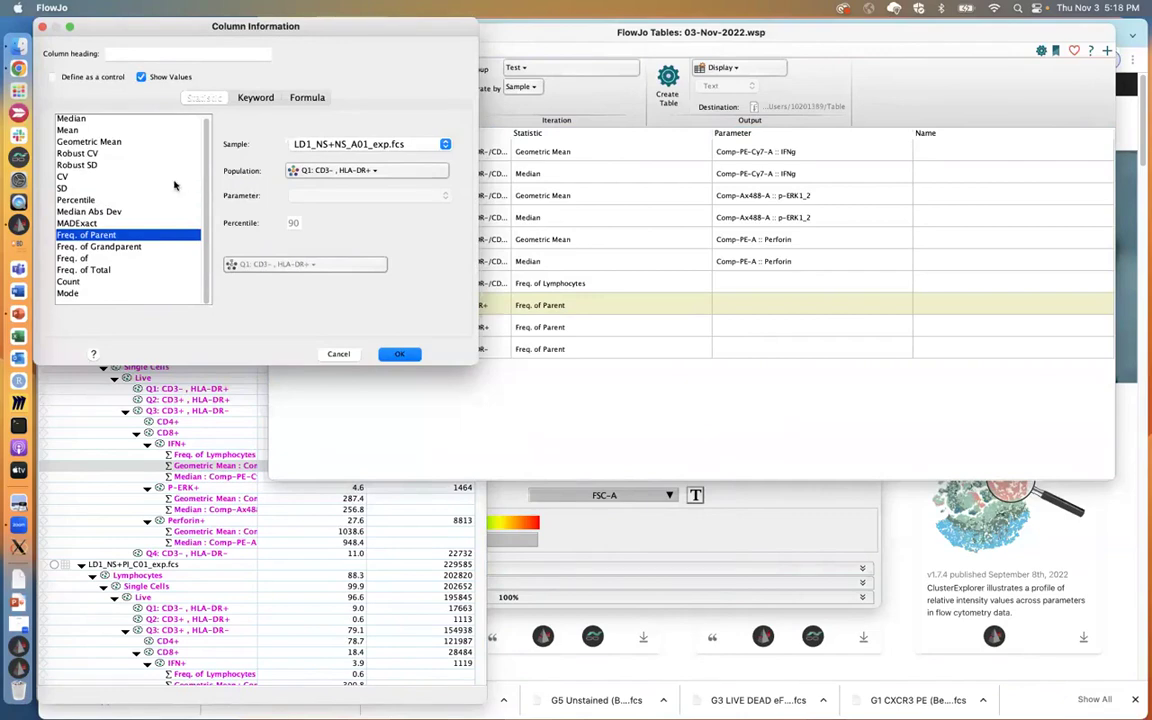
pyautogui.click(84, 270)
pyautogui.click(398, 356)
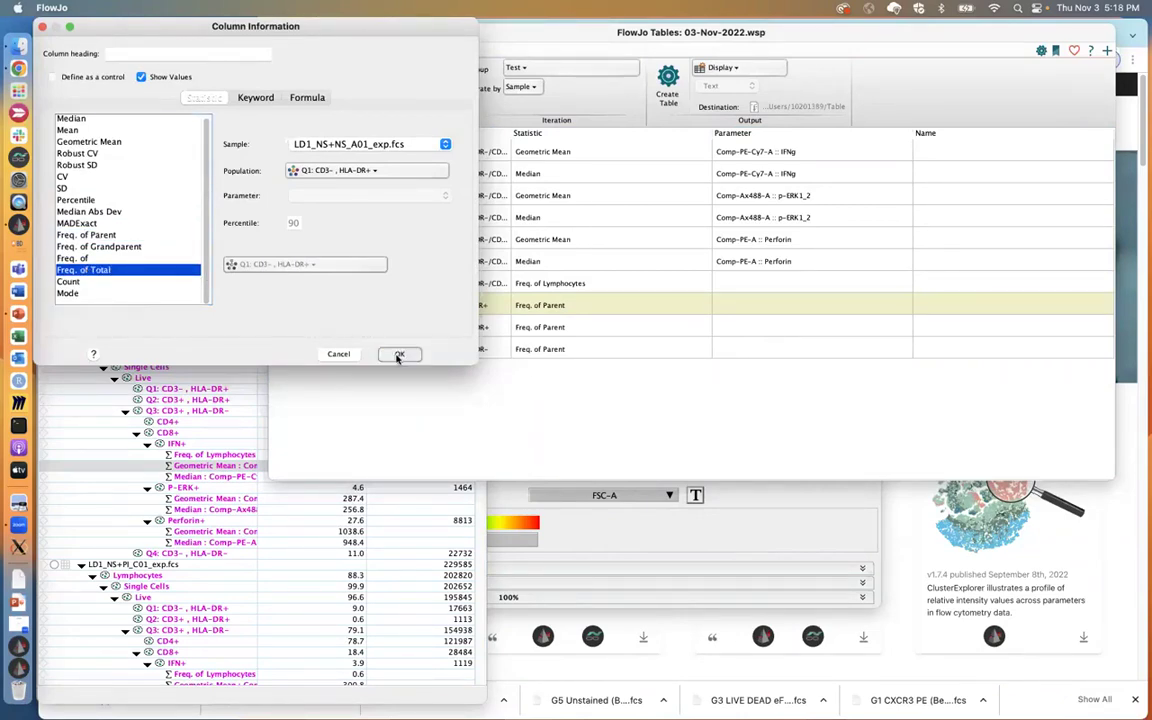
pyautogui.doubleClick(548, 327)
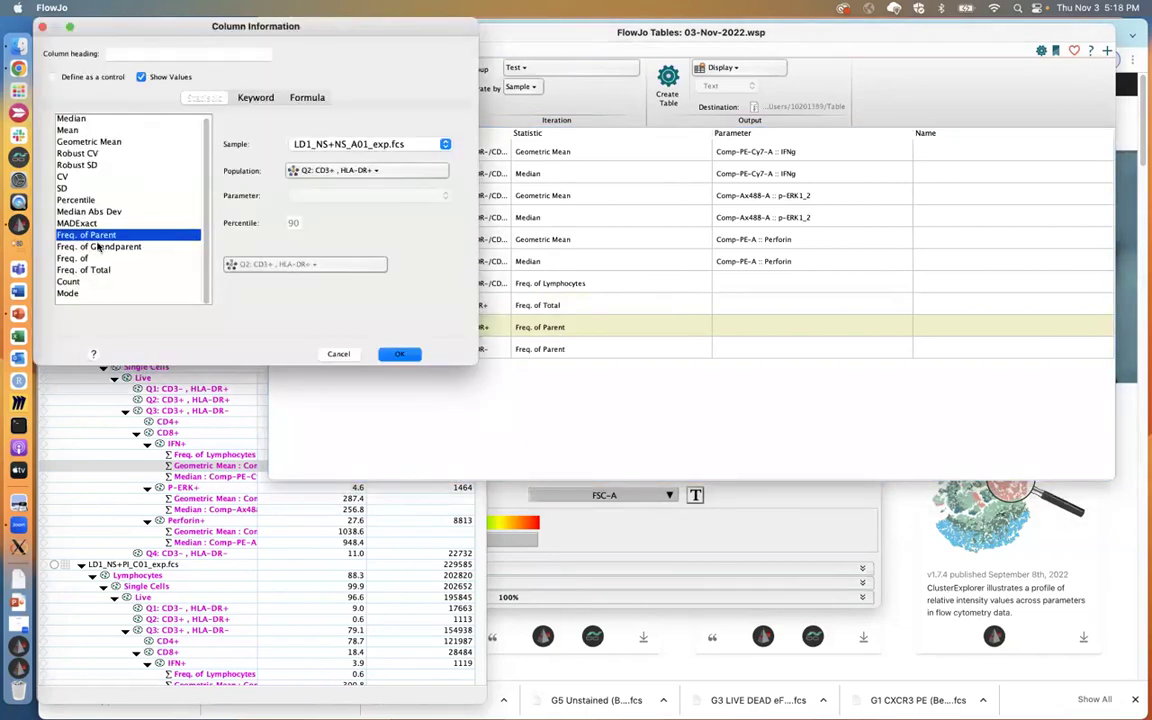
pyautogui.click(106, 270)
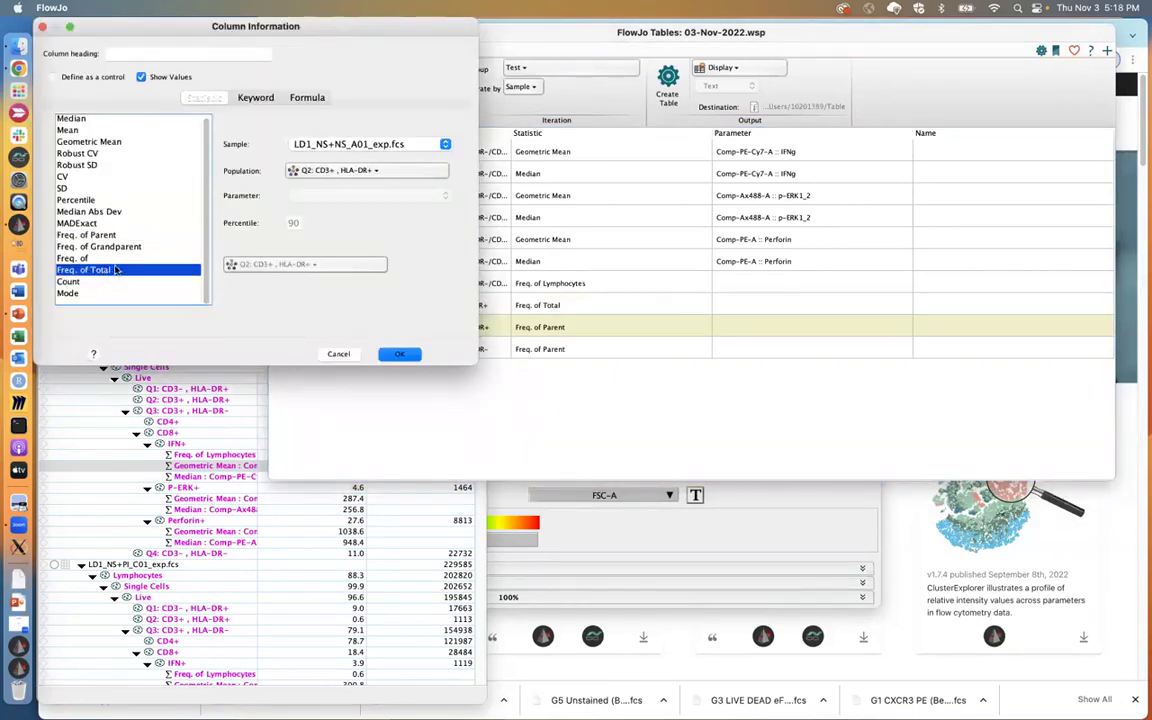
pyautogui.click(399, 354)
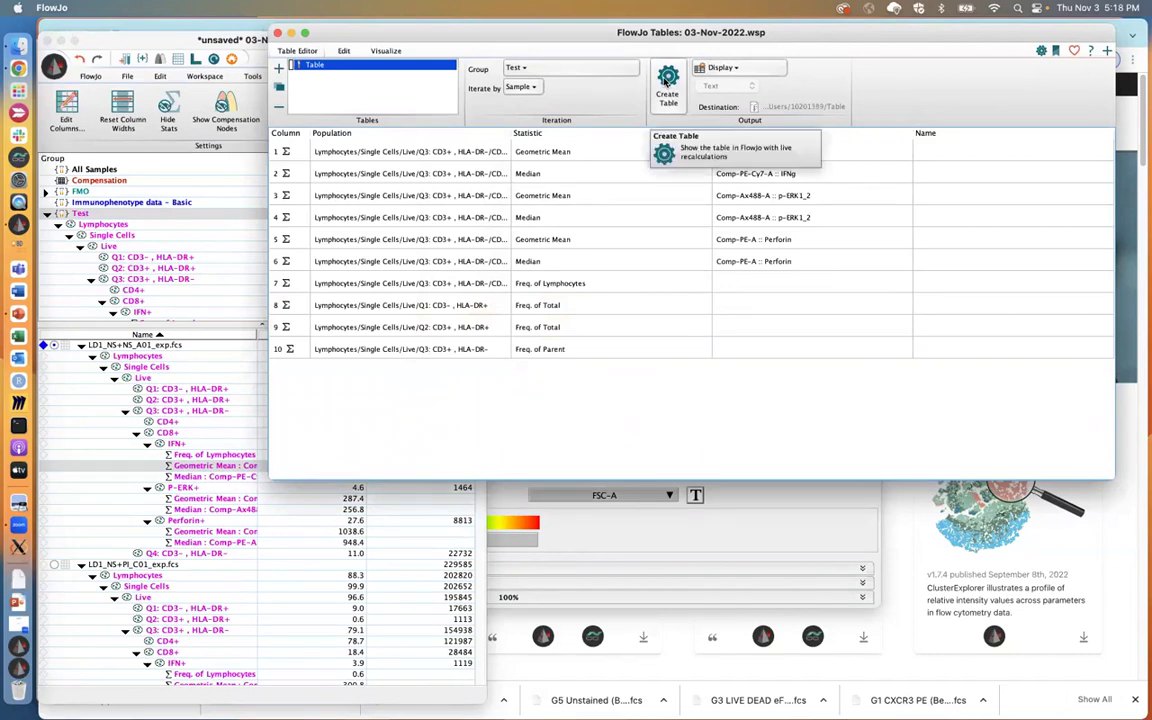
# - Apply heat map formatting to all the columns in the table definition
pyautogui.click(375, 258)
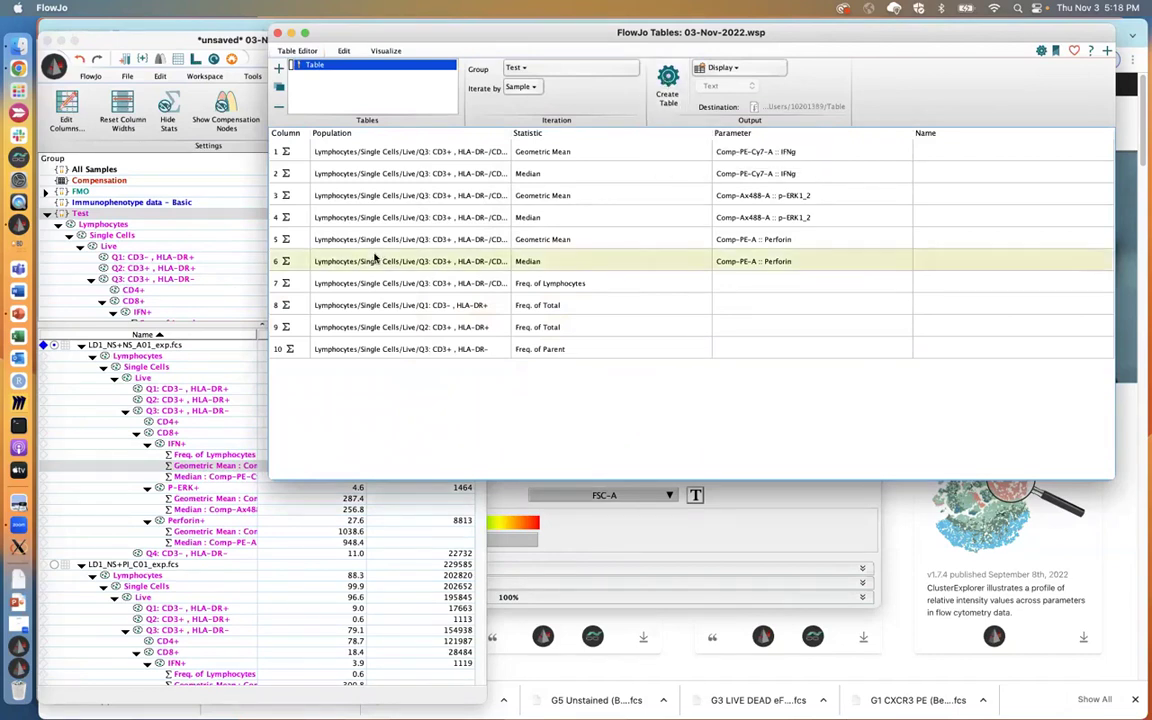
pyautogui.press('super+a')
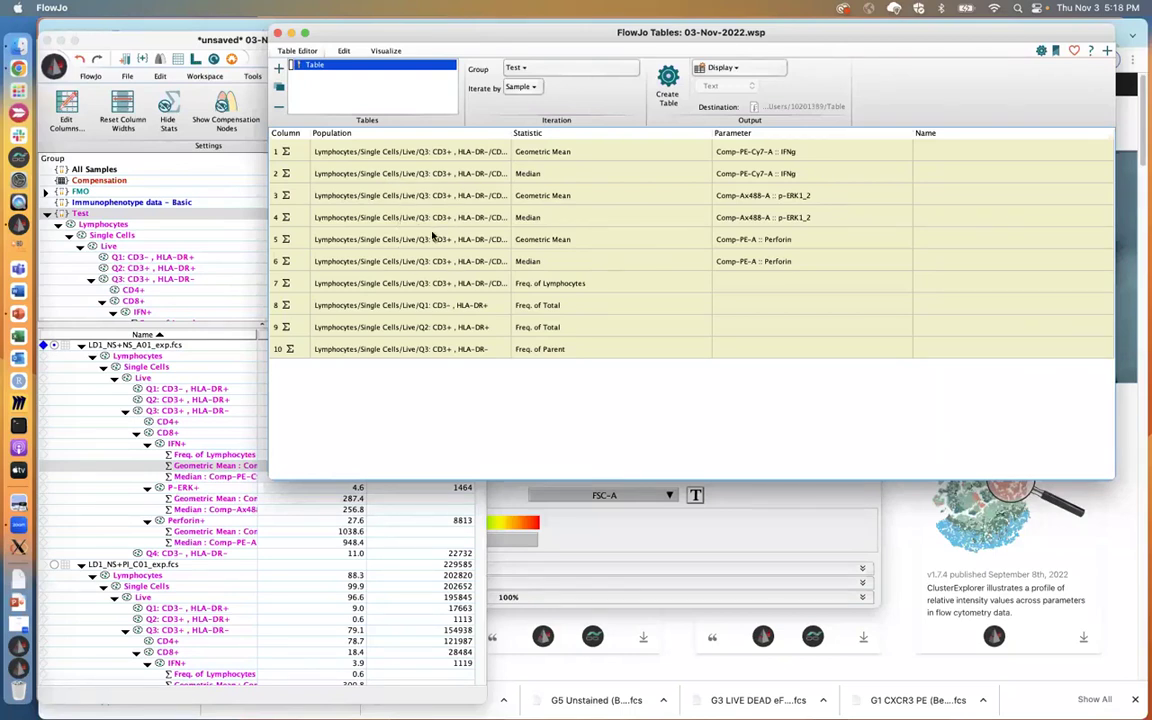
pyautogui.click(381, 51)
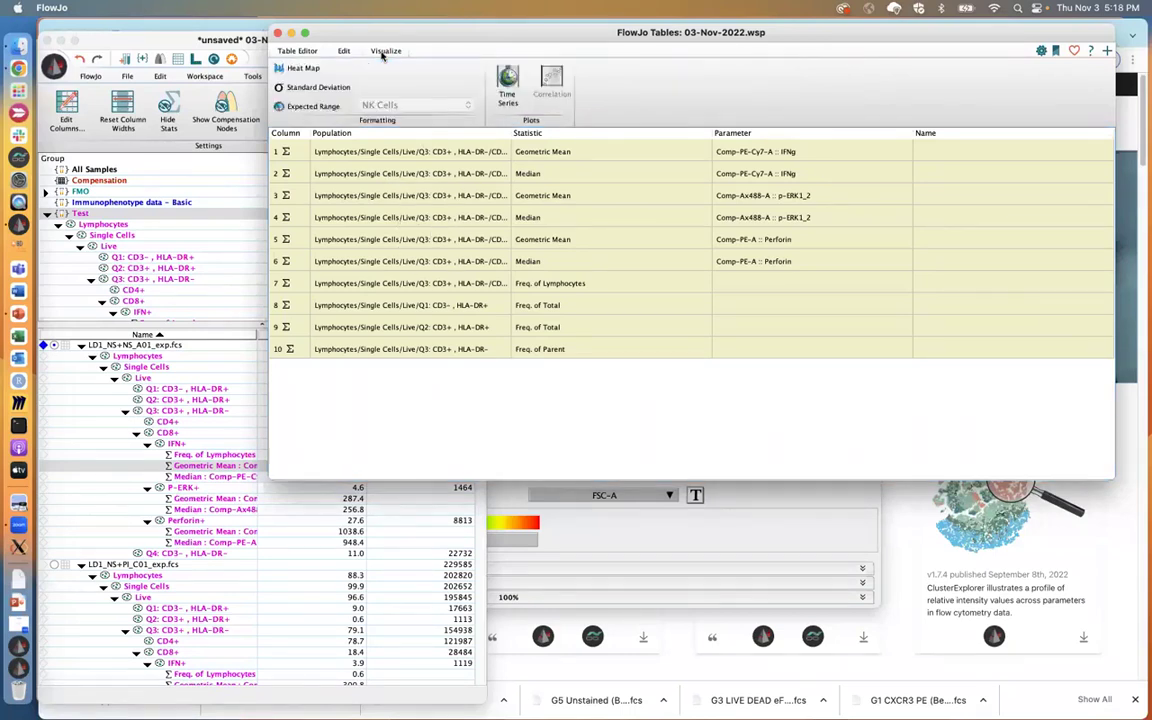
pyautogui.click(299, 69)
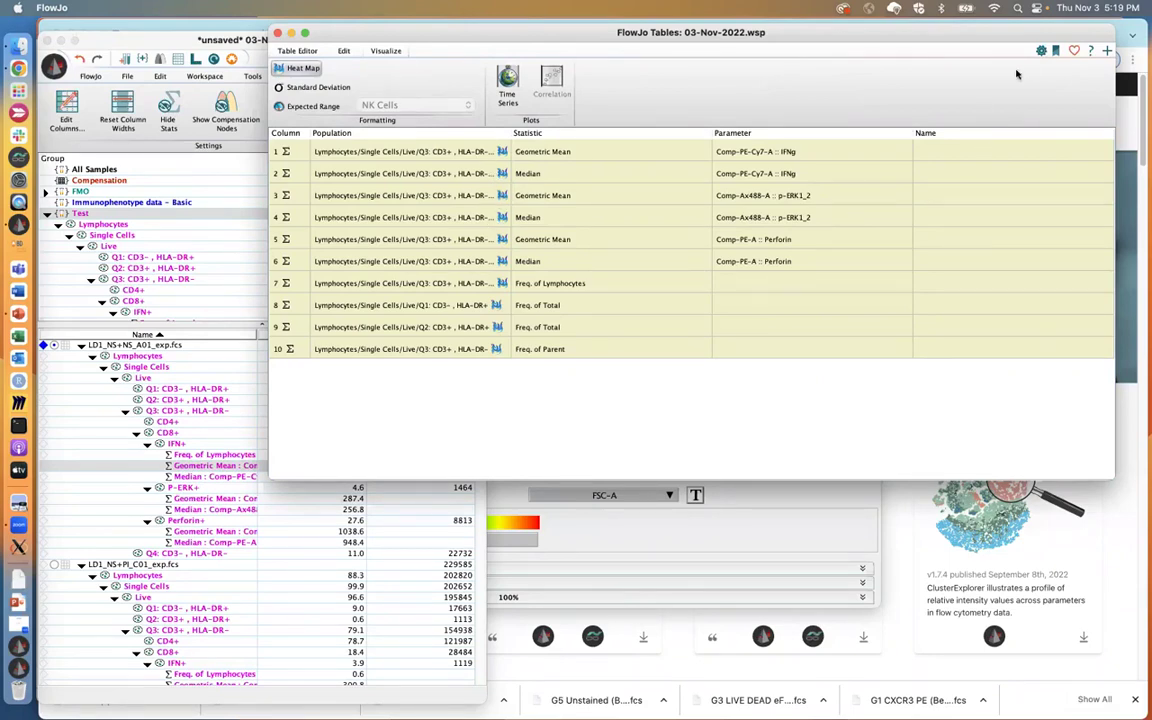
# - Generate the table and enlarge its window until all ten statistic columns fit
pyautogui.click(1041, 52)
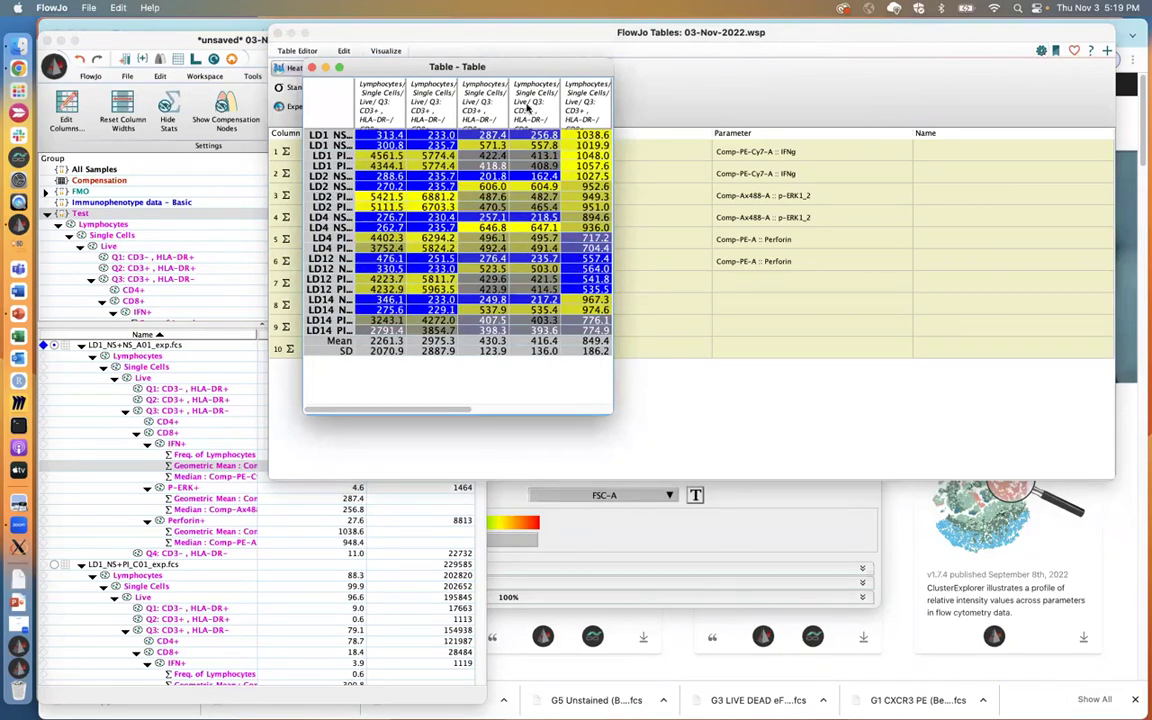
pyautogui.moveTo(510, 72); pyautogui.dragTo(284, 130)
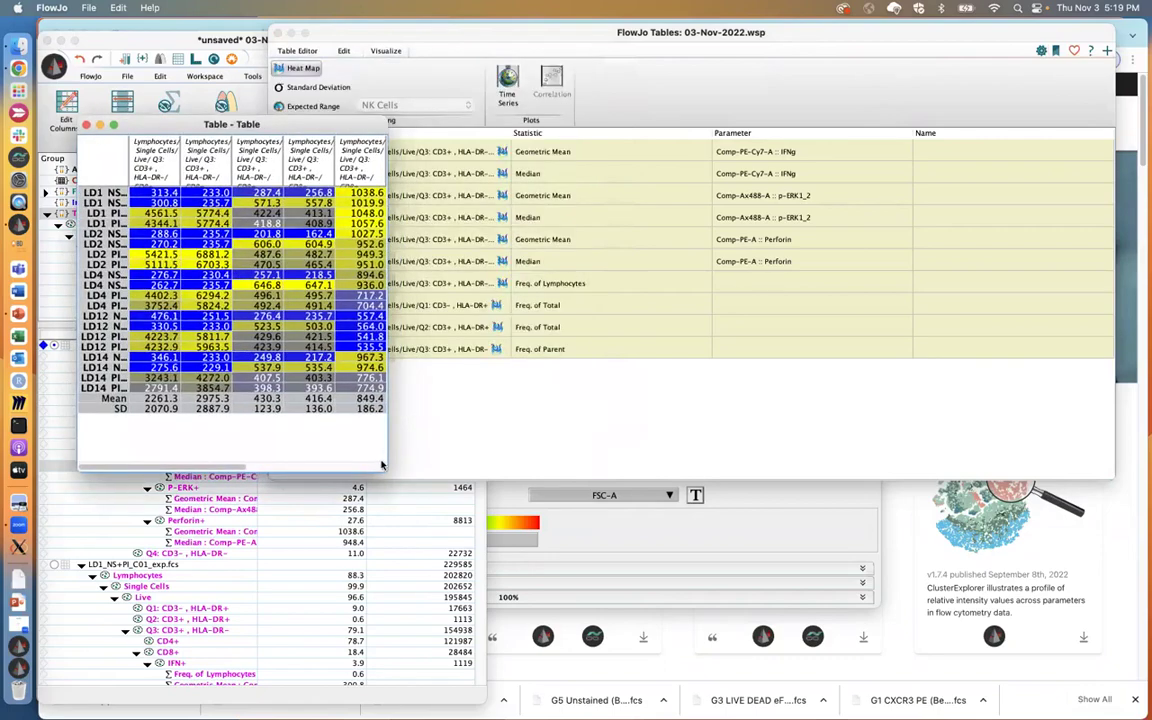
pyautogui.moveTo(386, 469); pyautogui.dragTo(1057, 560)
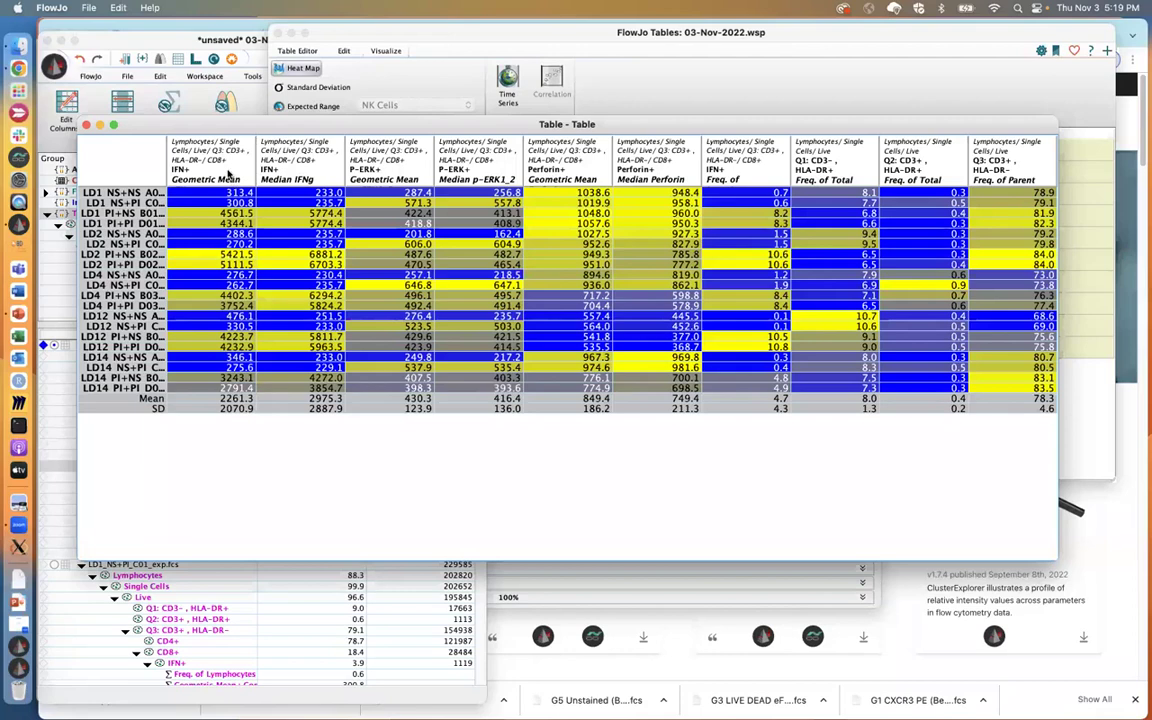
# - Try sorting the results by the IFN+ geometric mean, IFN+ median and P-ERK+ geometric mean, and restore ascending sample name order
pyautogui.click(230, 173)
pyautogui.click(232, 173)
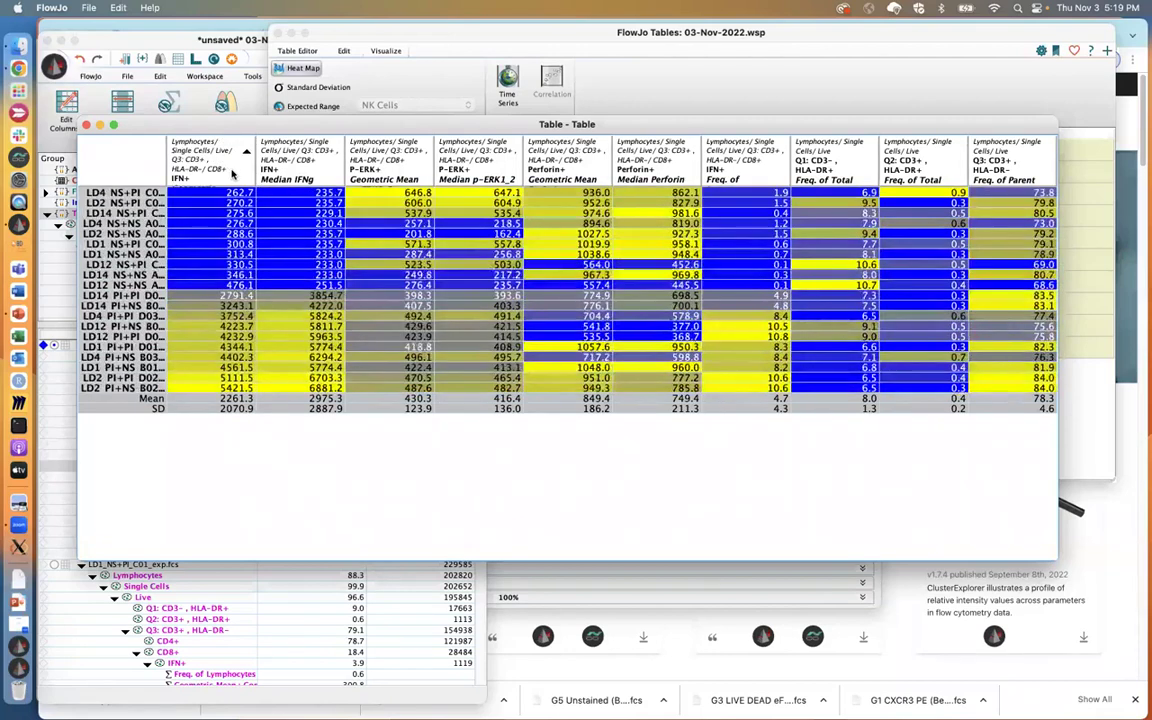
pyautogui.click(305, 173)
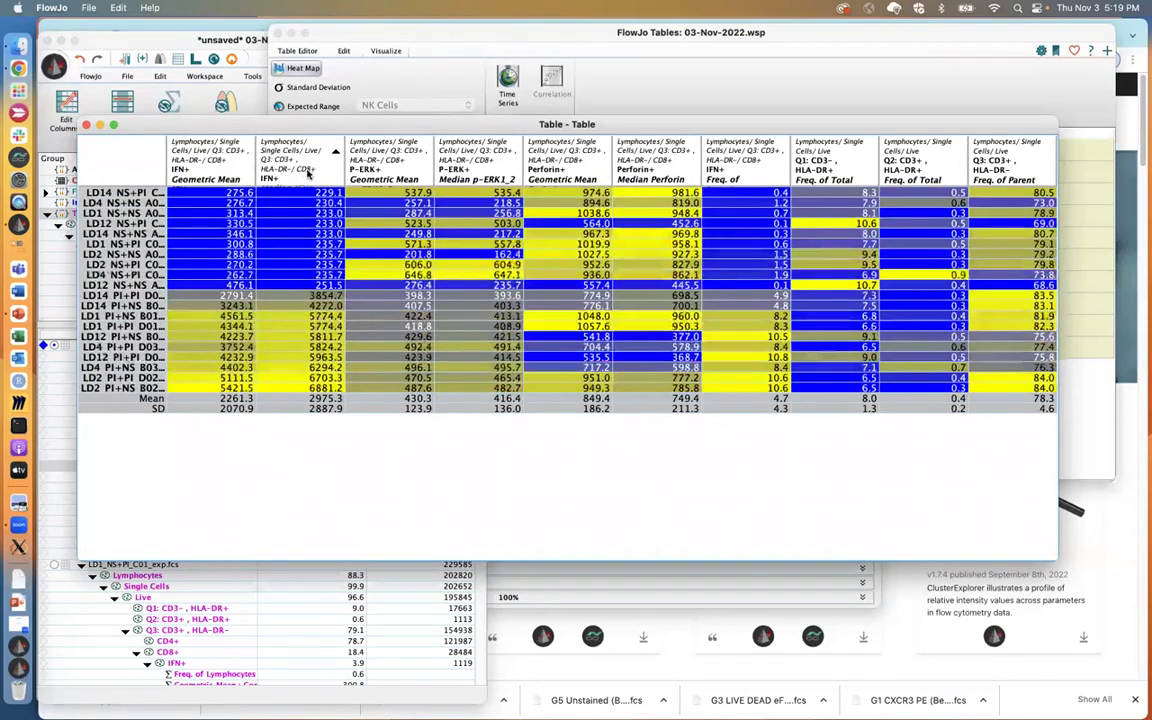
pyautogui.click(432, 173)
pyautogui.click(432, 173)
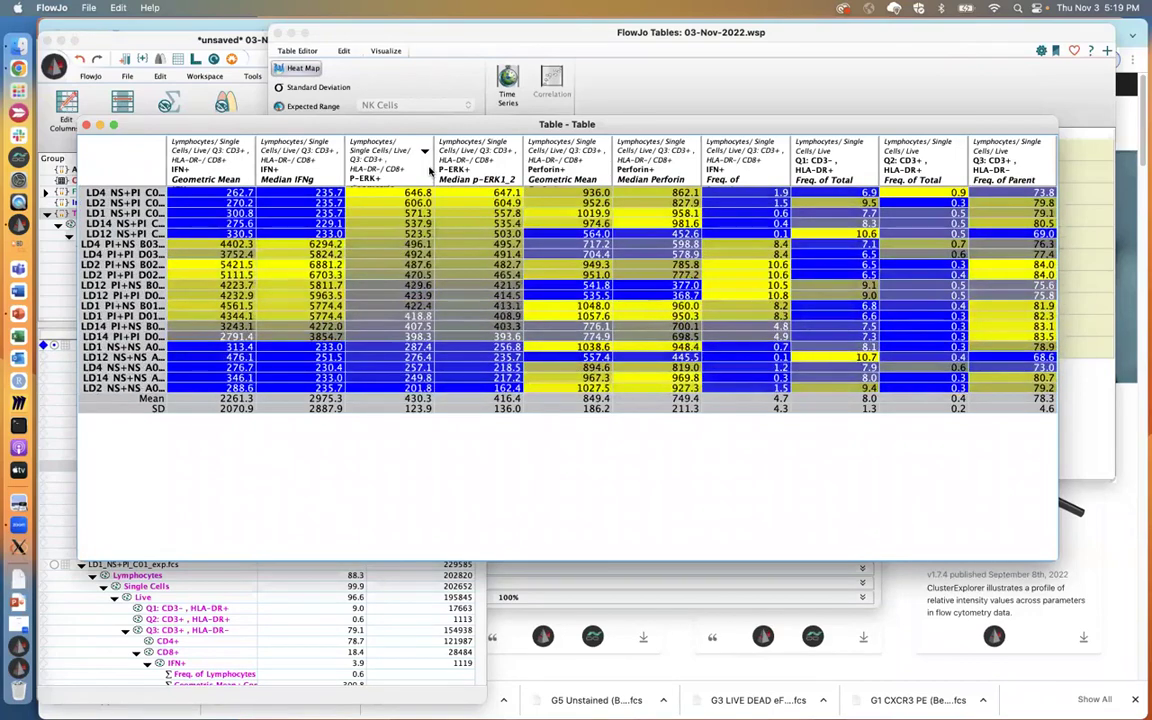
pyautogui.click(119, 170)
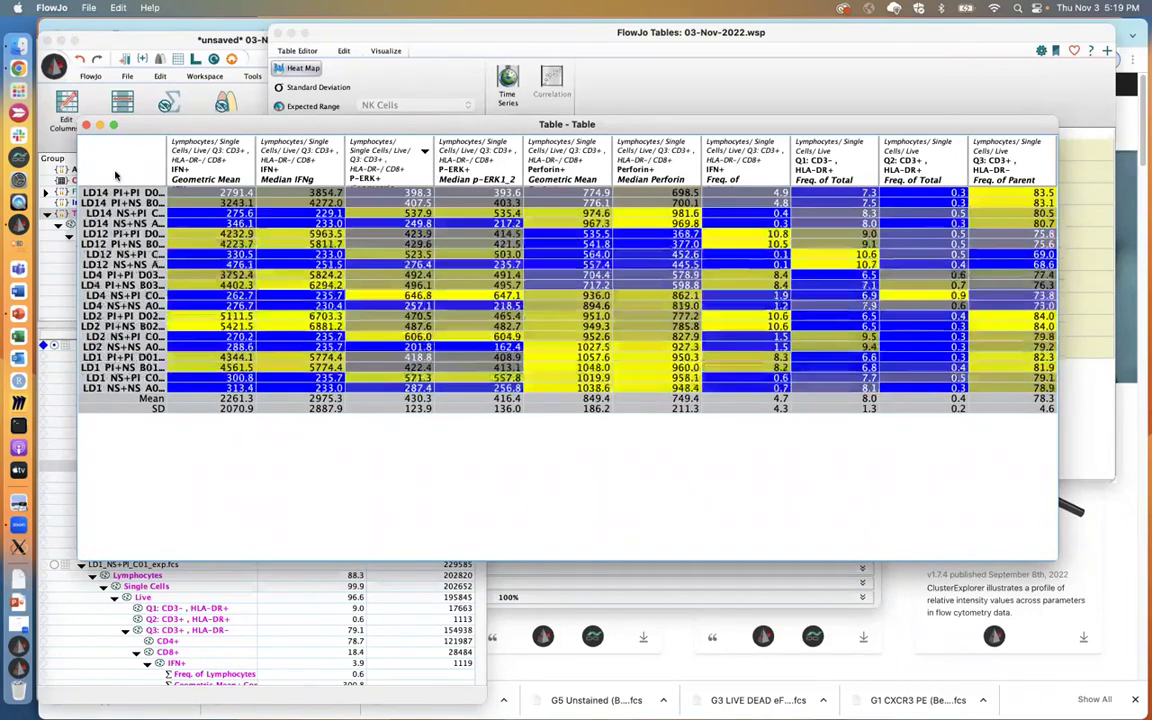
pyautogui.click(117, 172)
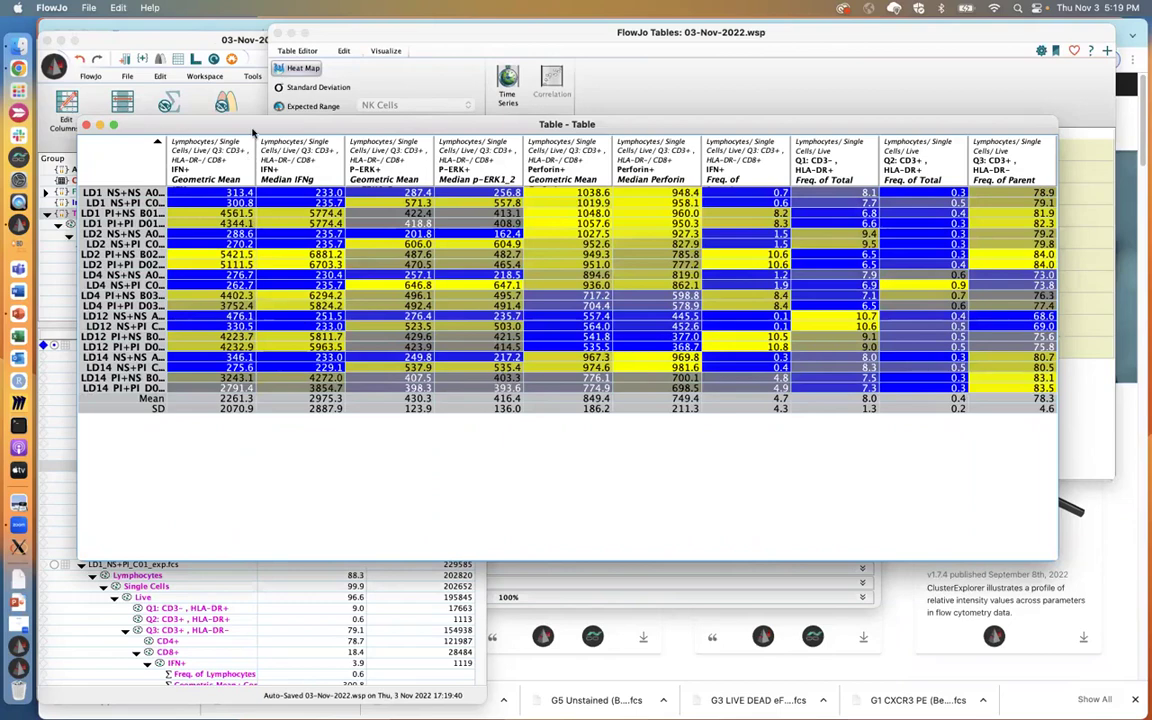
# - Review the file formats offered for saving the generated table and close the table's results window
pyautogui.click(89, 8)
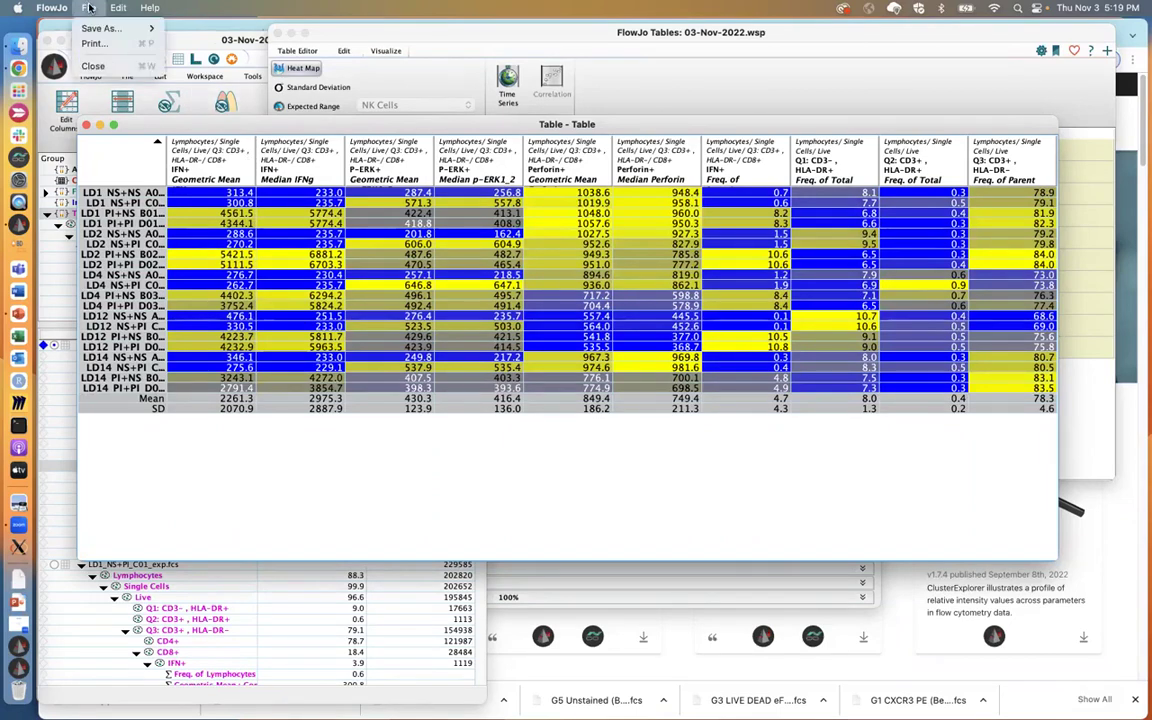
pyautogui.moveTo(110, 28)
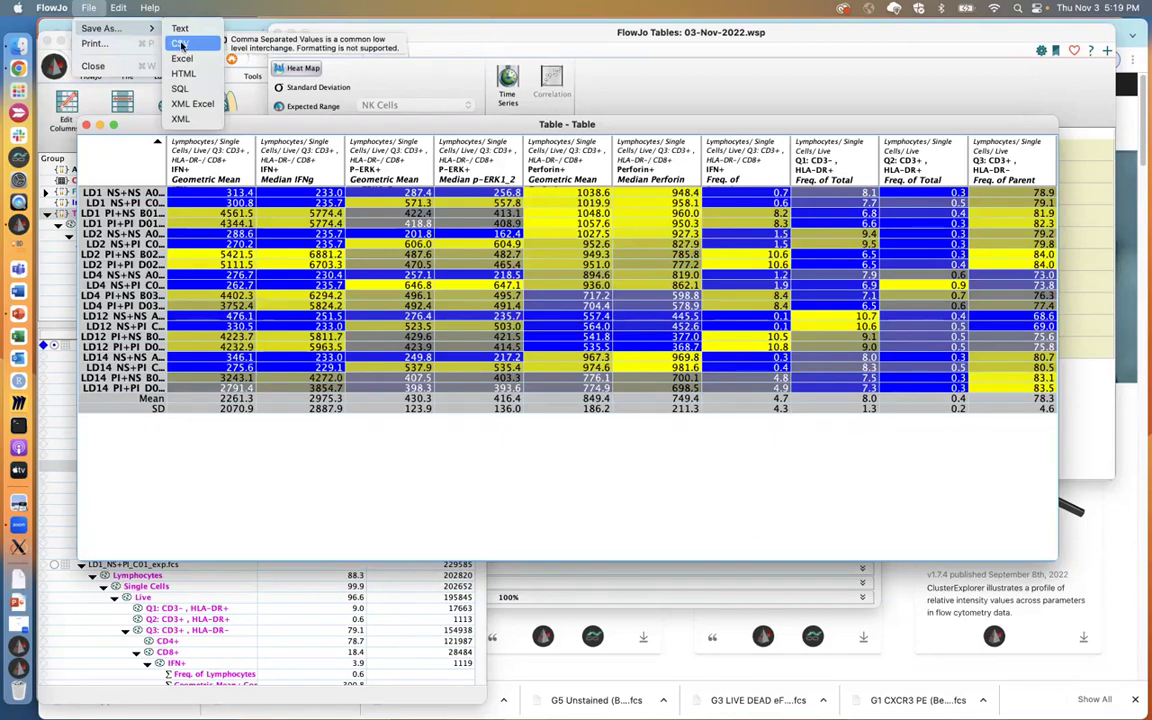
pyautogui.click(90, 8)
pyautogui.click(86, 126)
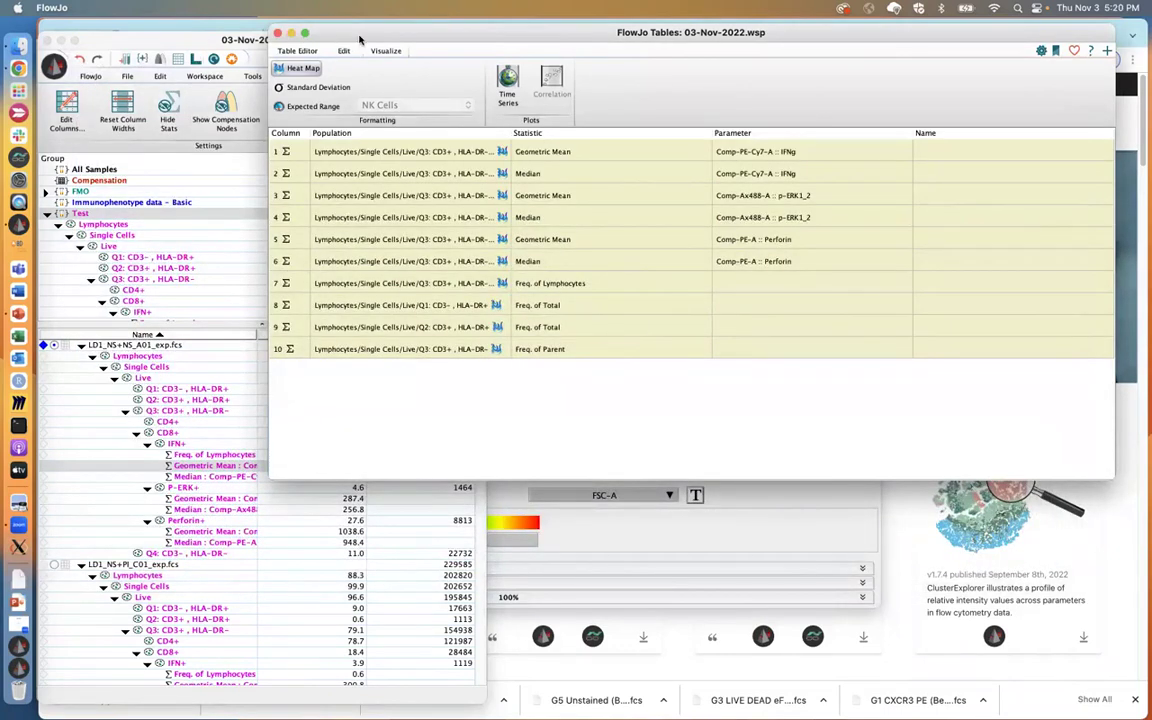
# - Output the heat-mapped table to the current layout and move it below the existing plots
pyautogui.moveTo(326, 38); pyautogui.dragTo(268, 70)
pyautogui.click(246, 85)
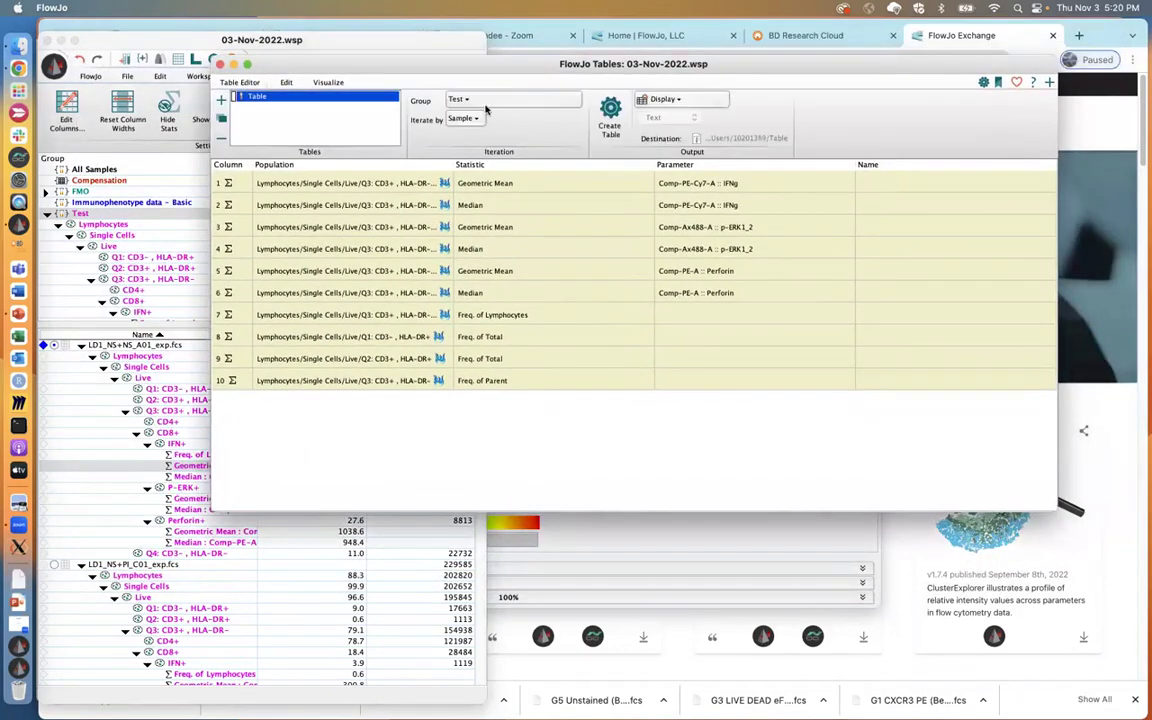
pyautogui.click(675, 101)
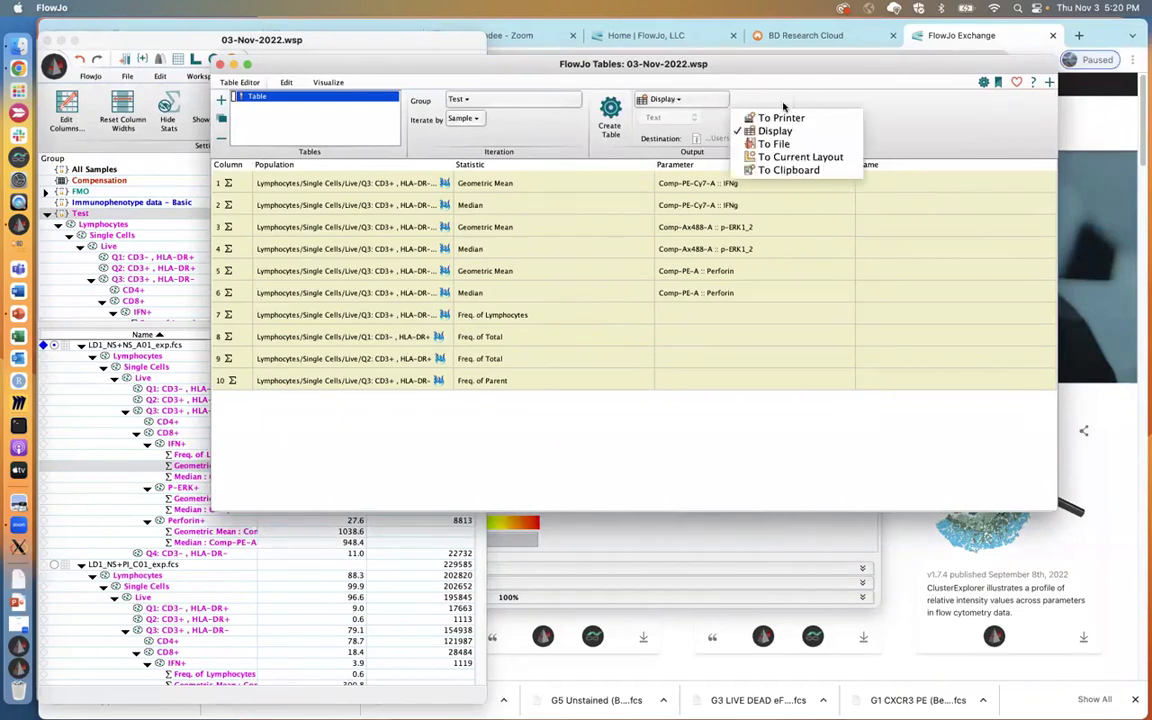
pyautogui.click(801, 158)
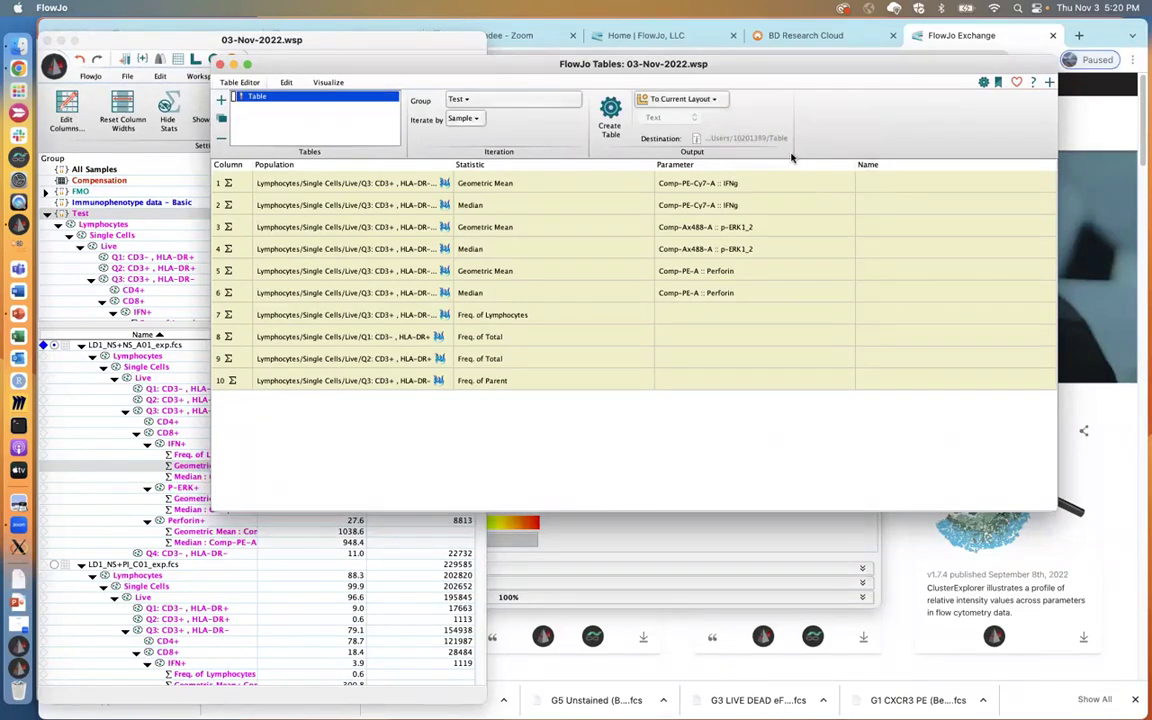
pyautogui.click(610, 110)
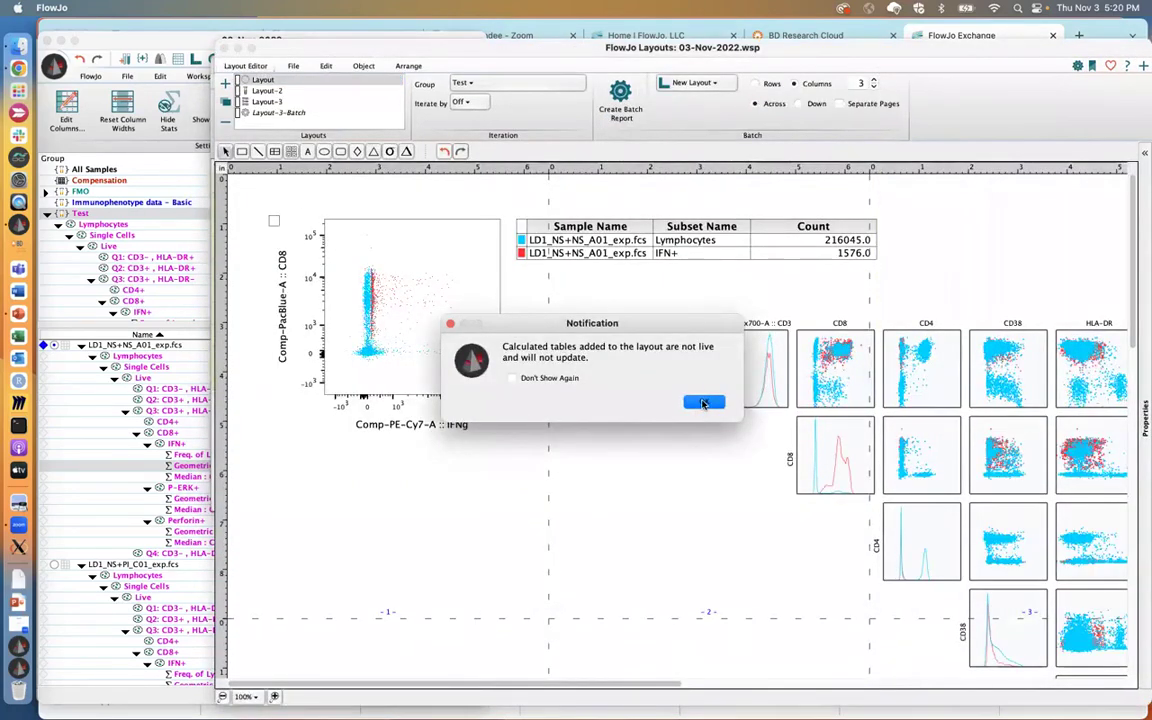
pyautogui.click(704, 403)
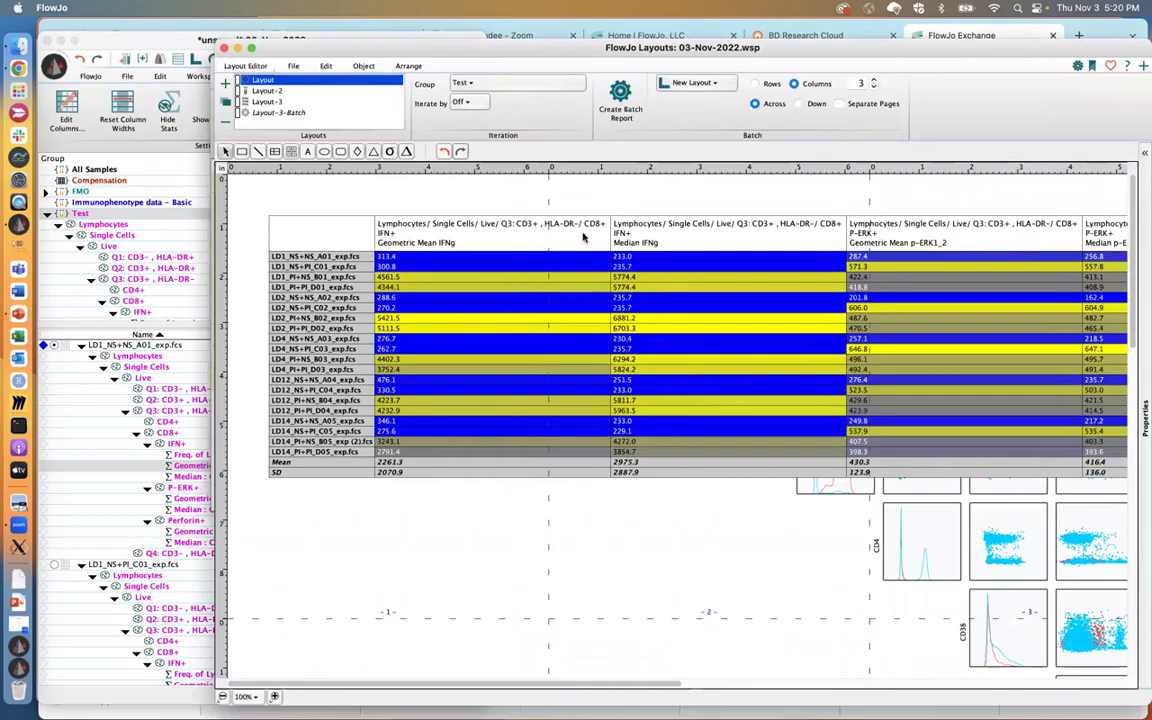
pyautogui.moveTo(571, 338); pyautogui.dragTo(545, 470)
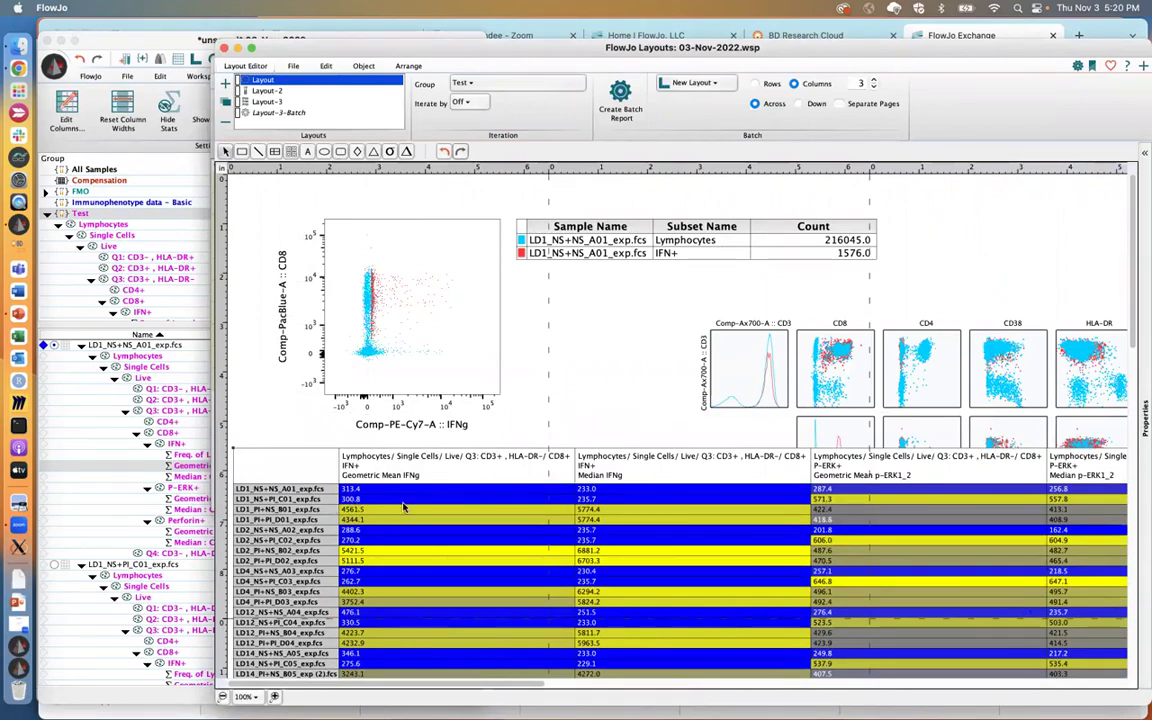
pyautogui.moveTo(422, 464); pyautogui.dragTo(471, 517)
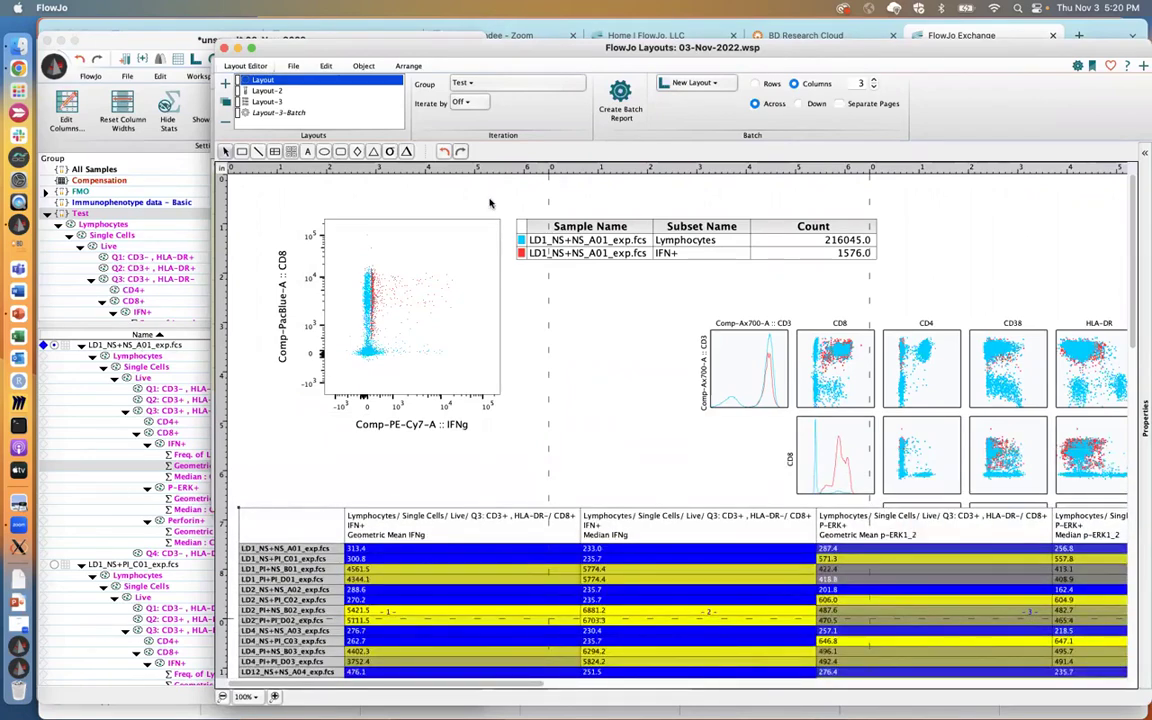
# - Open the compensation setup for the Compensation group and widen its window to show the full control assignments
pyautogui.click(158, 44)
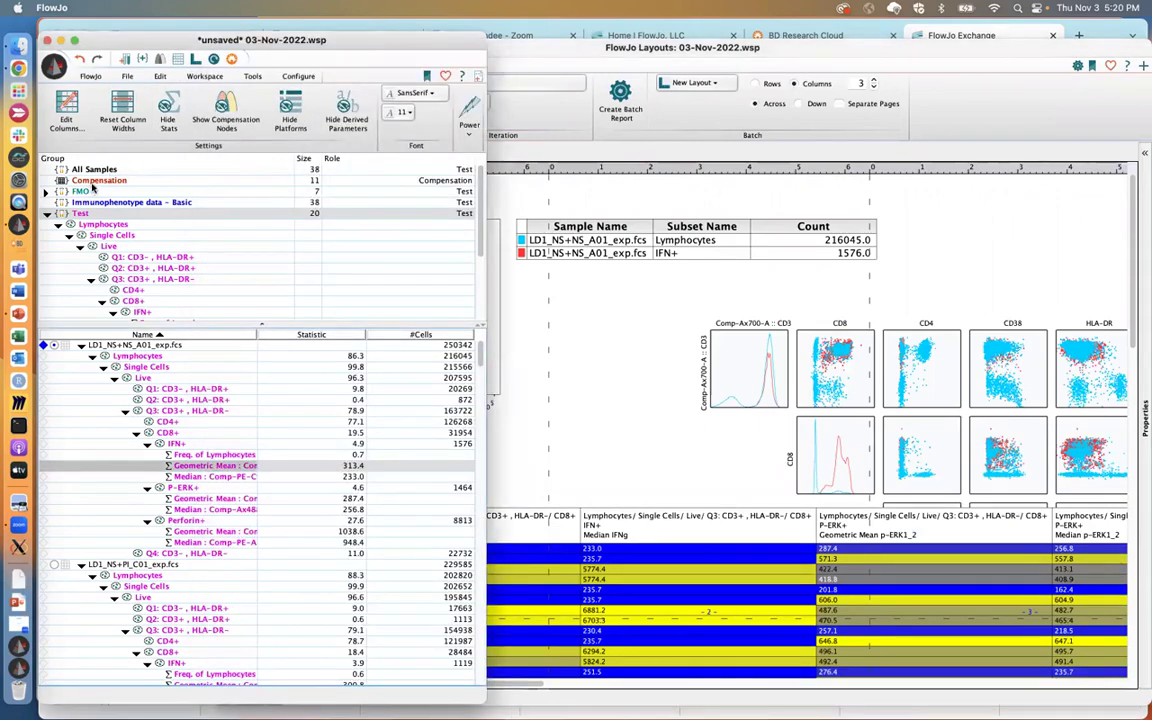
pyautogui.click(96, 182)
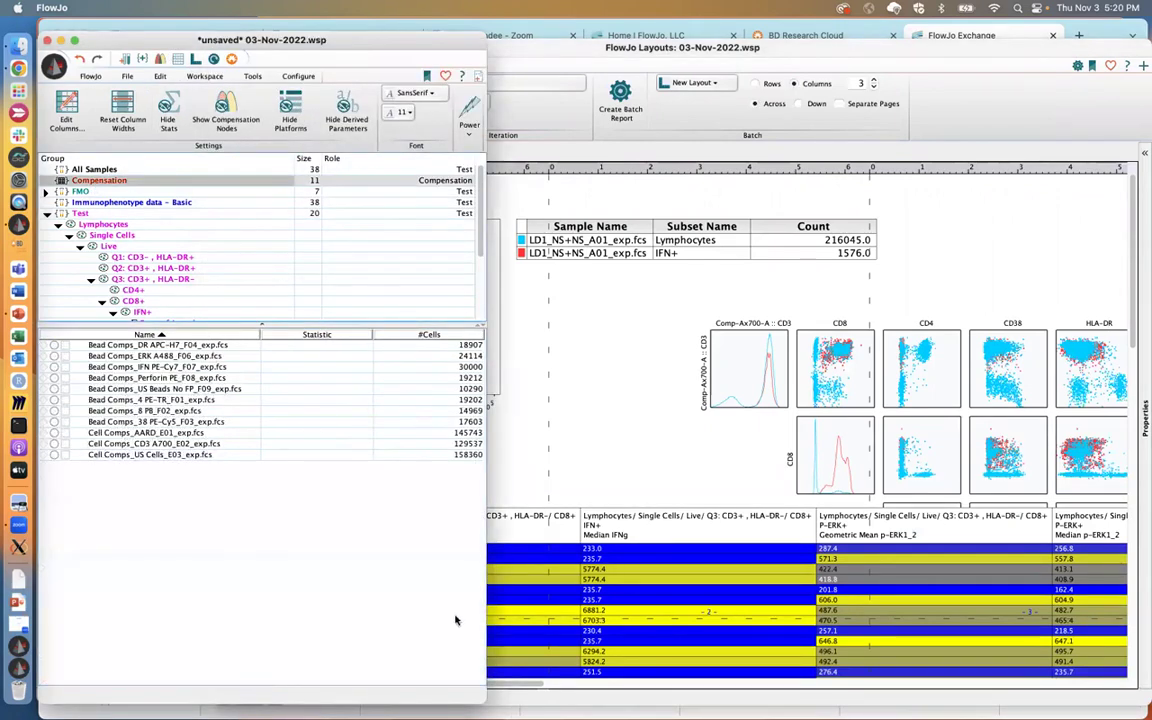
pyautogui.moveTo(486, 703); pyautogui.dragTo(600, 704)
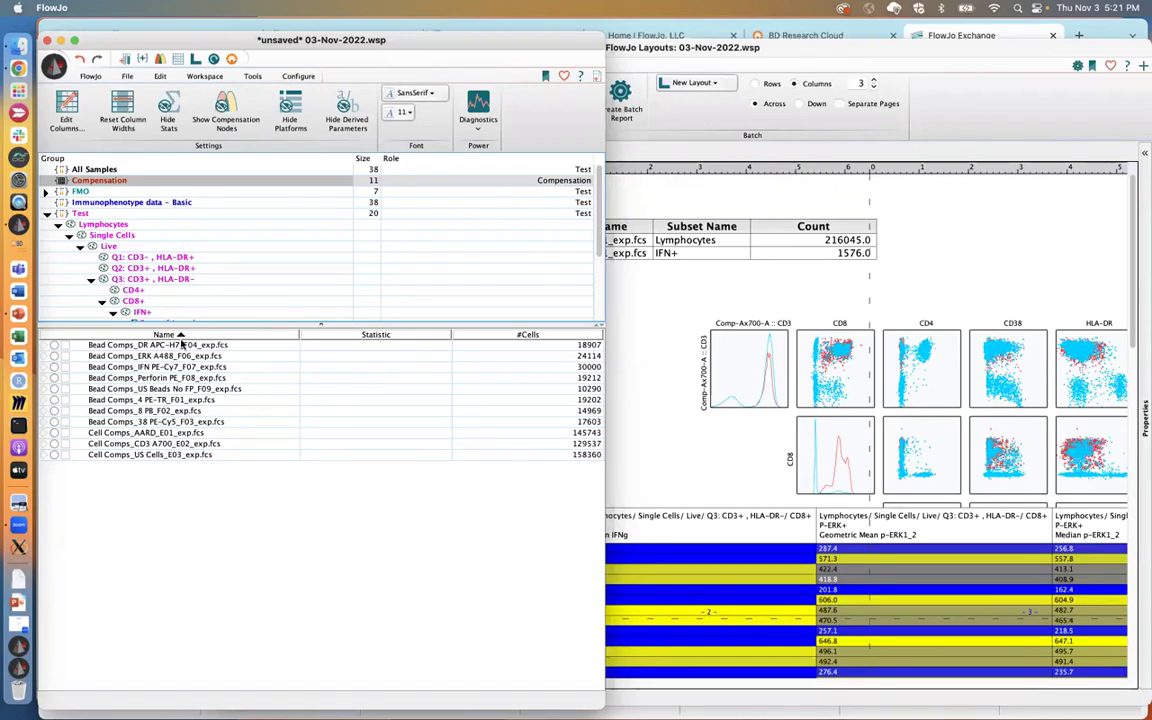
pyautogui.click(152, 344)
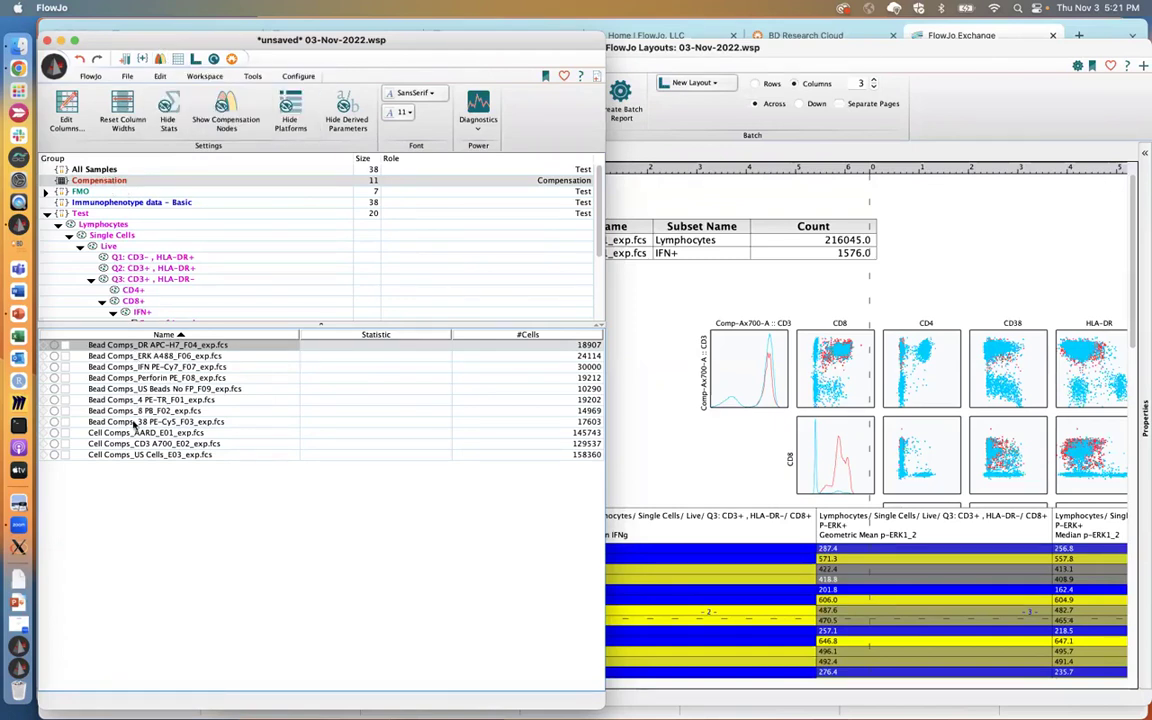
pyautogui.click(160, 59)
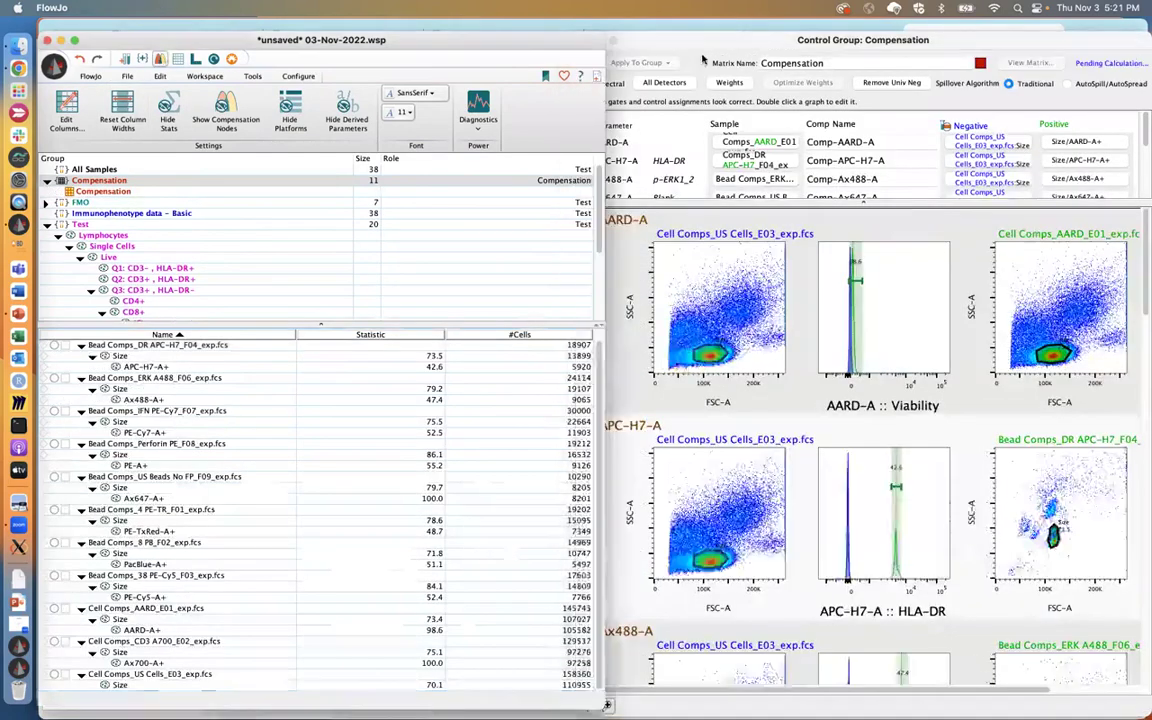
pyautogui.moveTo(690, 53); pyautogui.dragTo(318, 53)
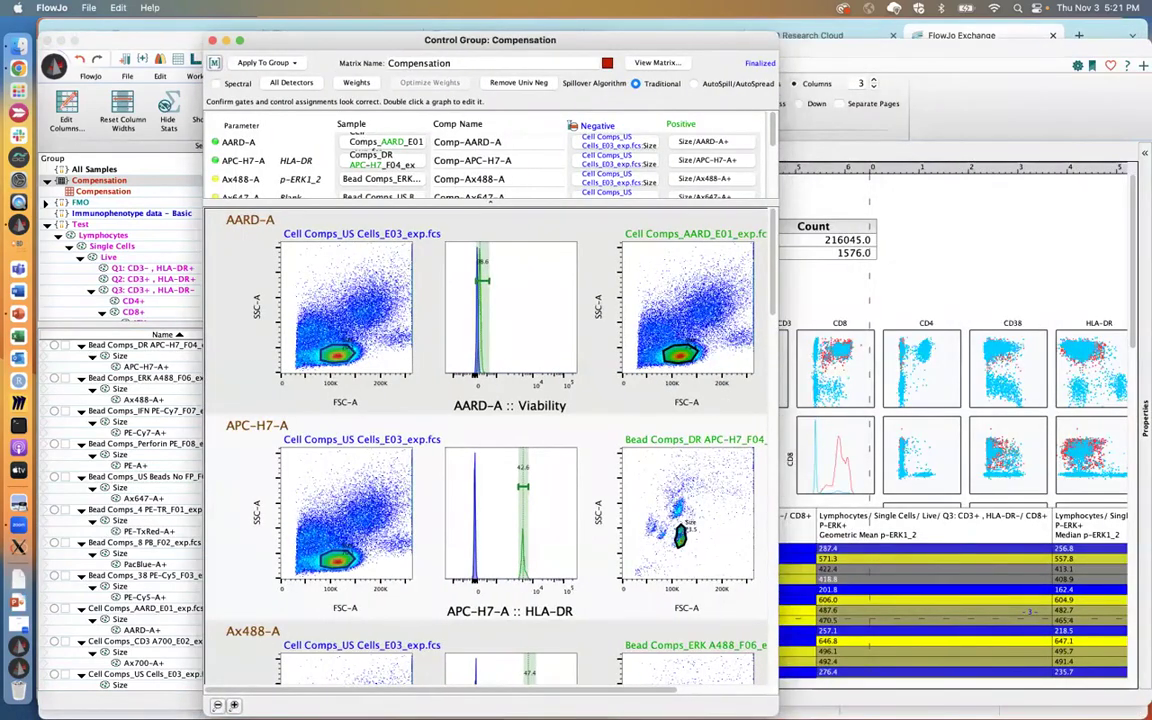
pyautogui.moveTo(778, 100); pyautogui.dragTo(1070, 100)
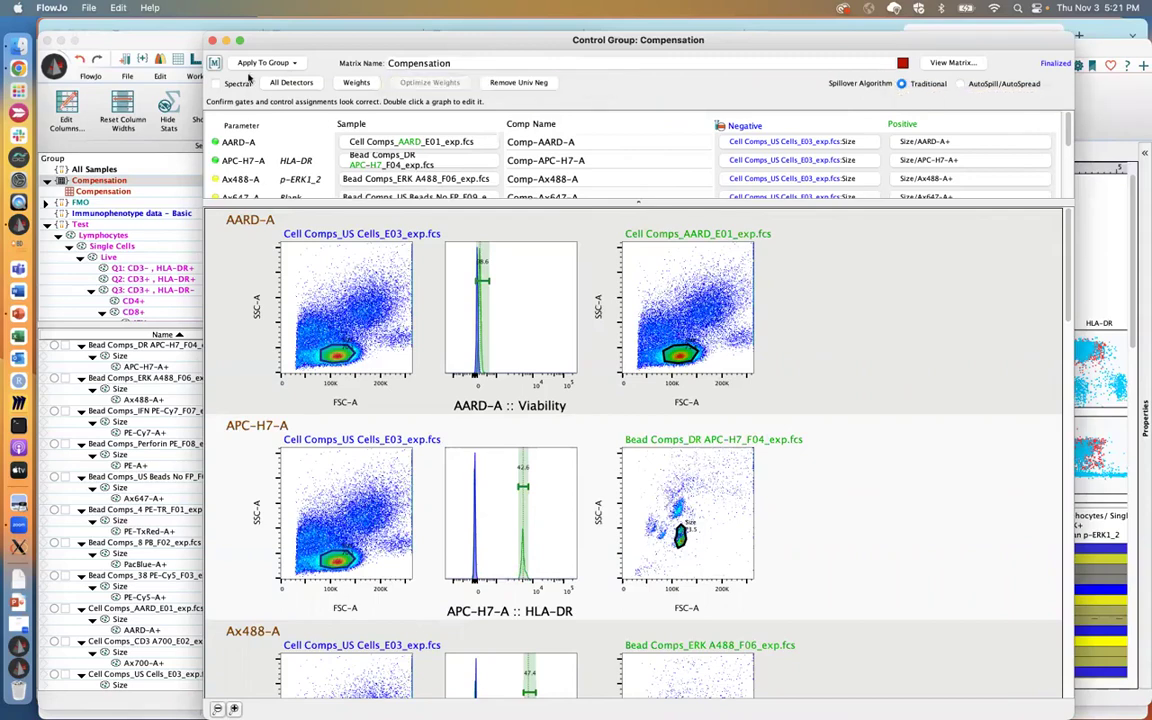
# - Try the Spectral option, switch it off again, and enlarge the assignment list to review every parameter's control plots
pyautogui.click(216, 84)
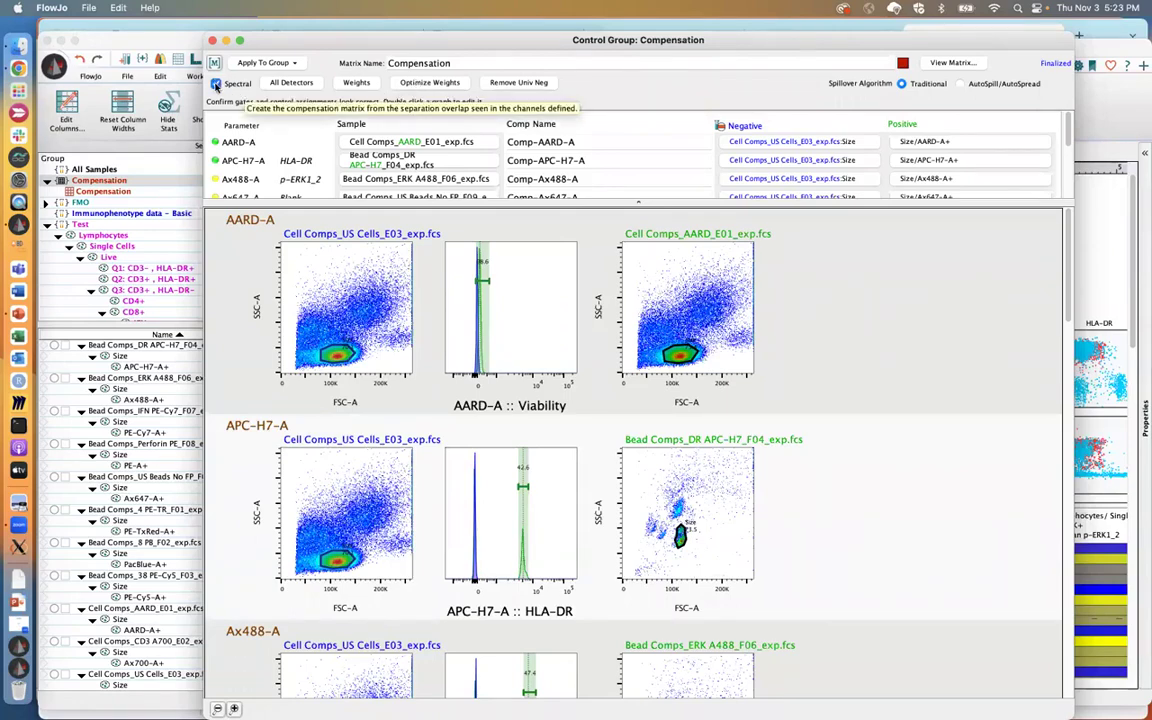
pyautogui.click(216, 85)
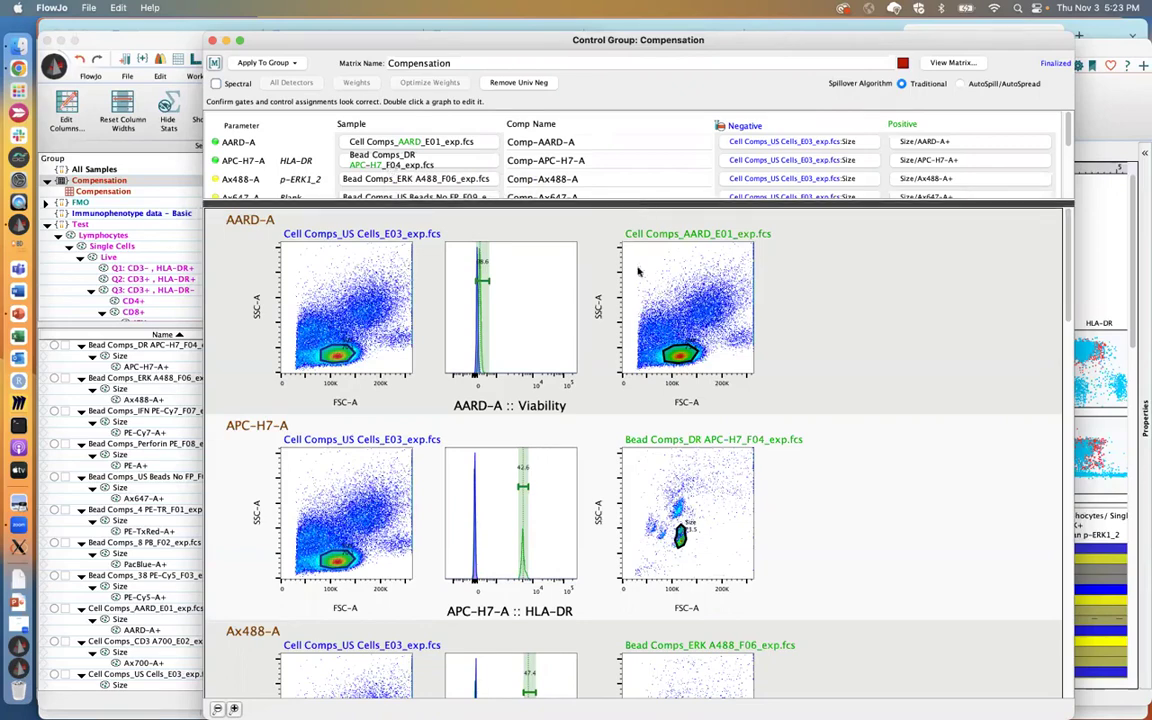
pyautogui.moveTo(637, 205); pyautogui.dragTo(637, 333)
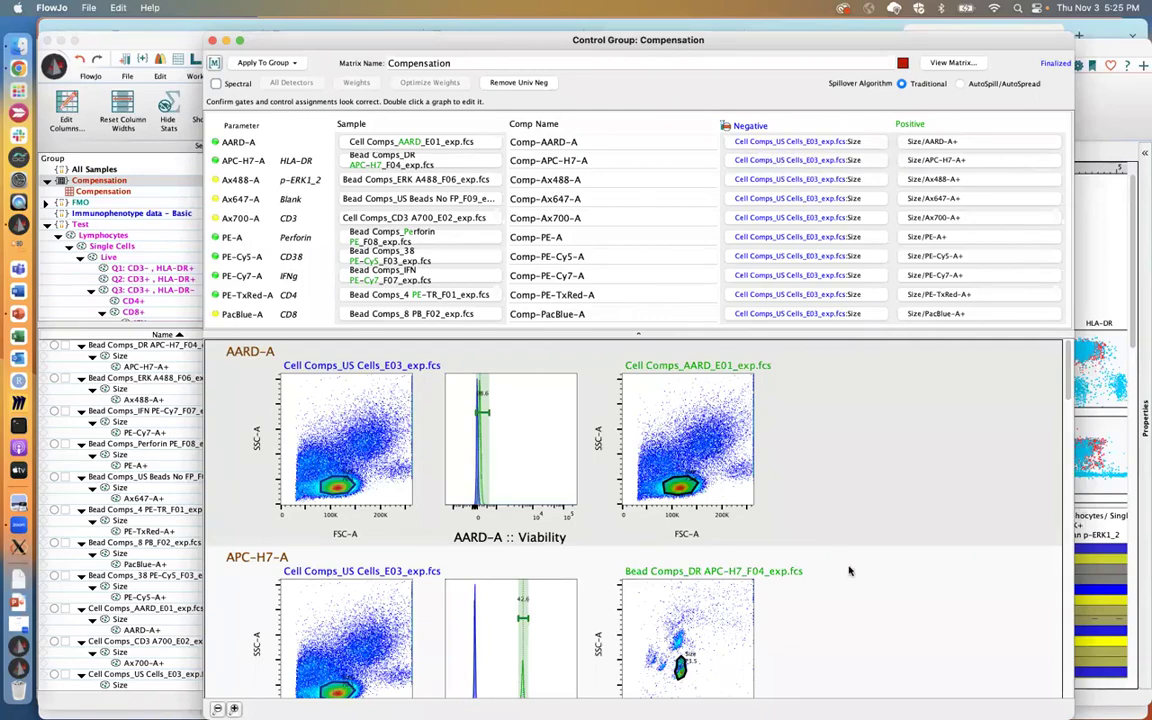
pyautogui.moveTo(1068, 365); pyautogui.dragTo(1055, 470)
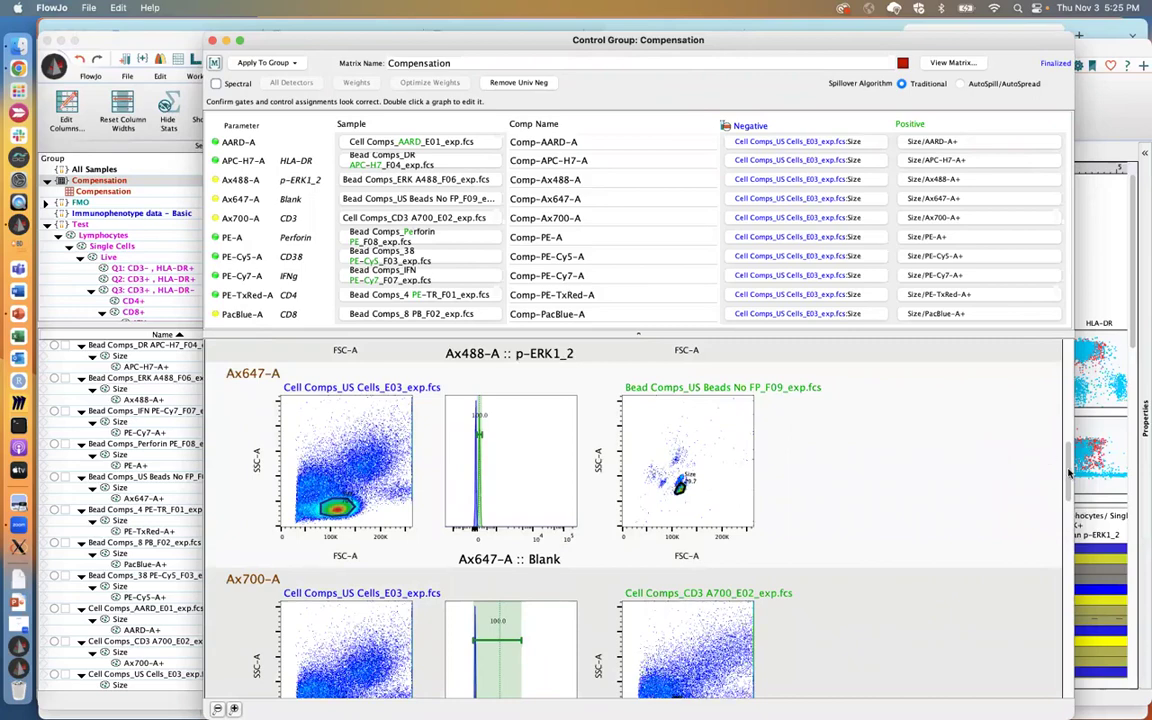
pyautogui.scroll(4, 1068, 472)
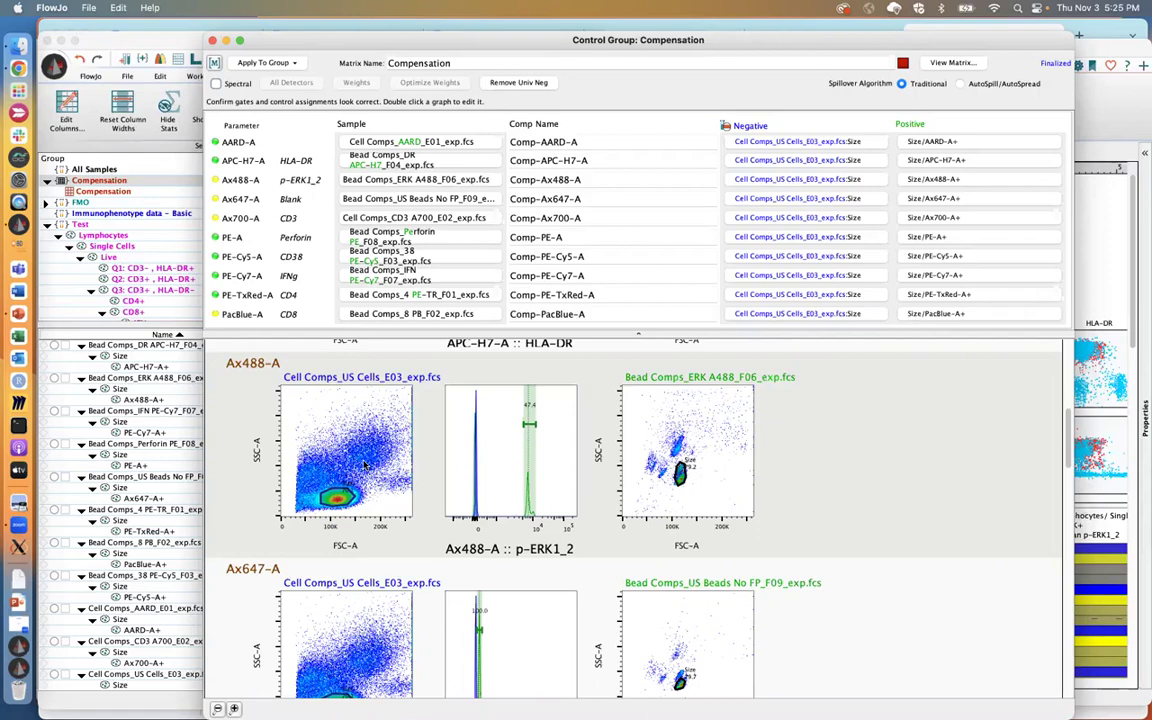
# - Assign the Size population of Bead Comps_US Beads No FP_F09_exp.fcs as the universal negative for all compensation parameters
pyautogui.click(122, 557)
pyautogui.click(145, 620)
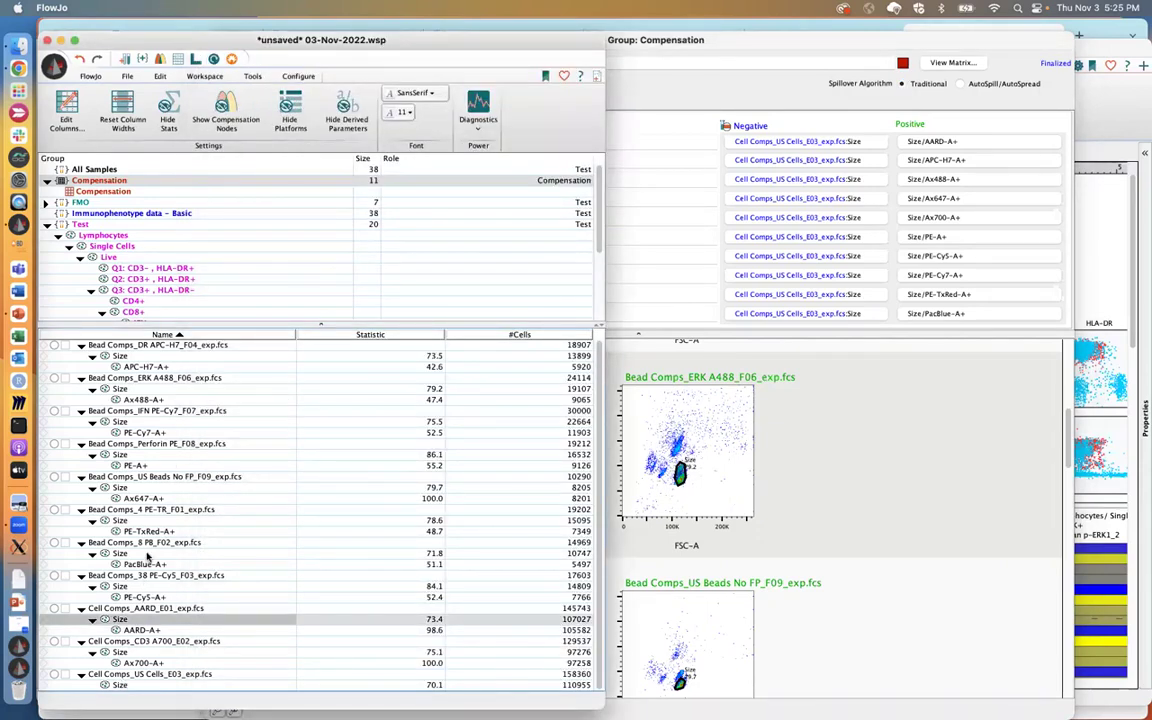
pyautogui.click(117, 488)
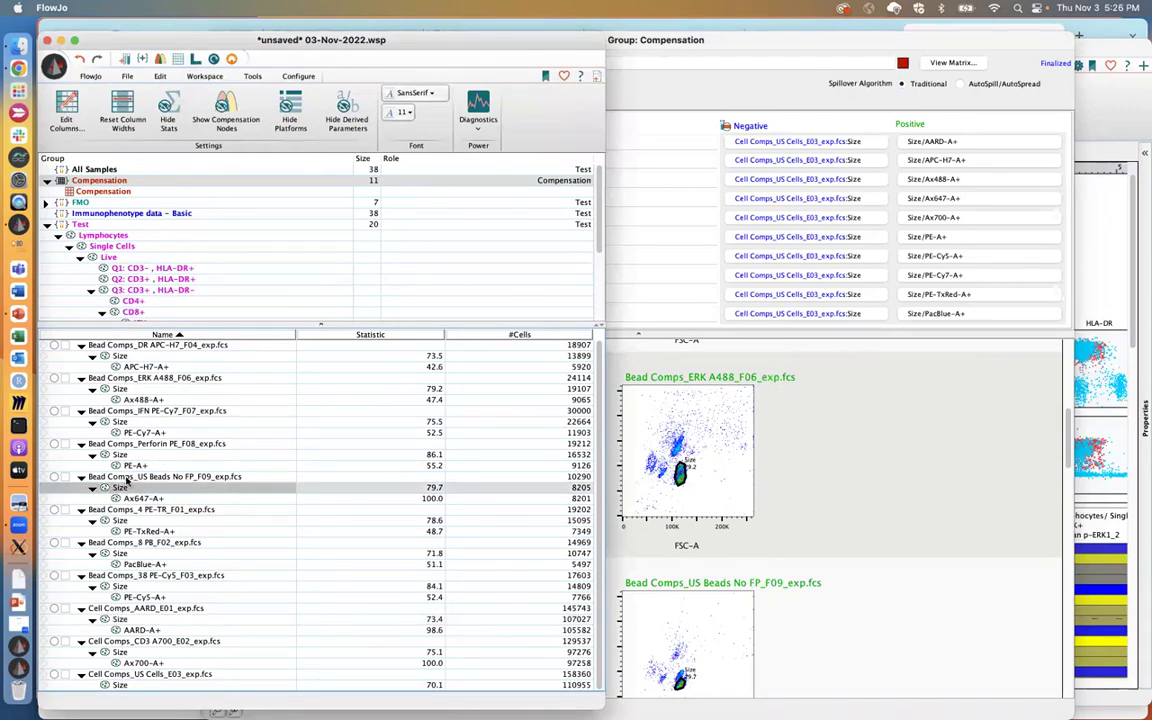
pyautogui.moveTo(107, 487); pyautogui.dragTo(722, 126)
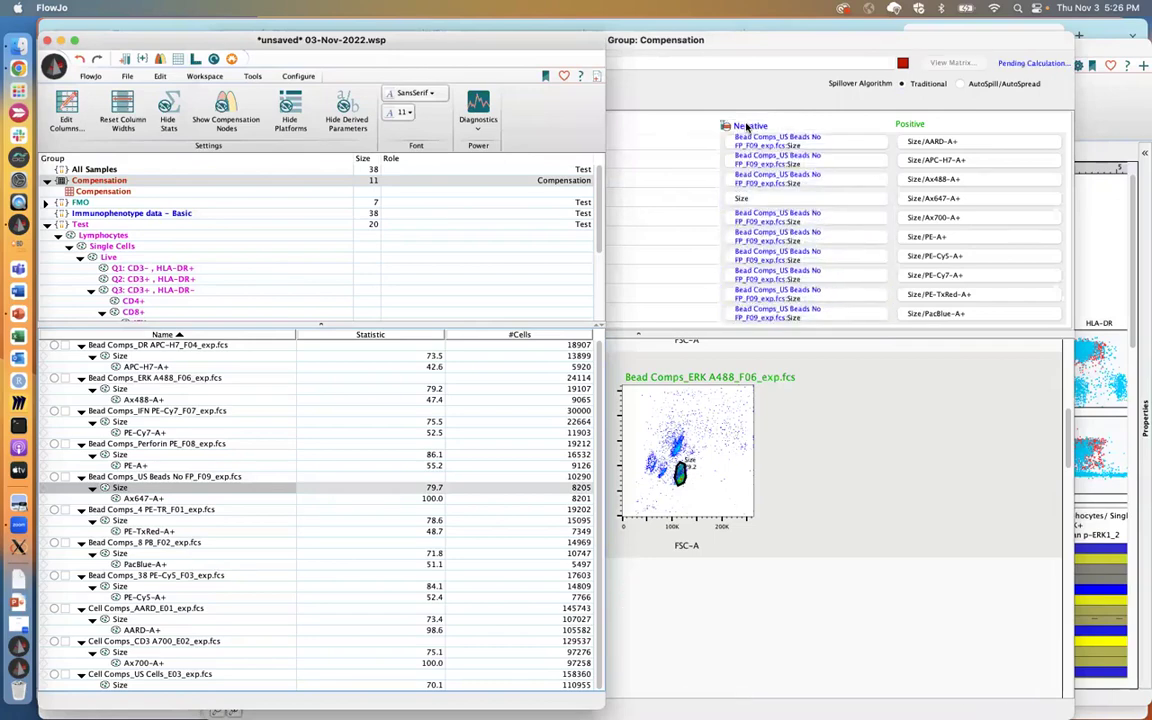
pyautogui.click(757, 46)
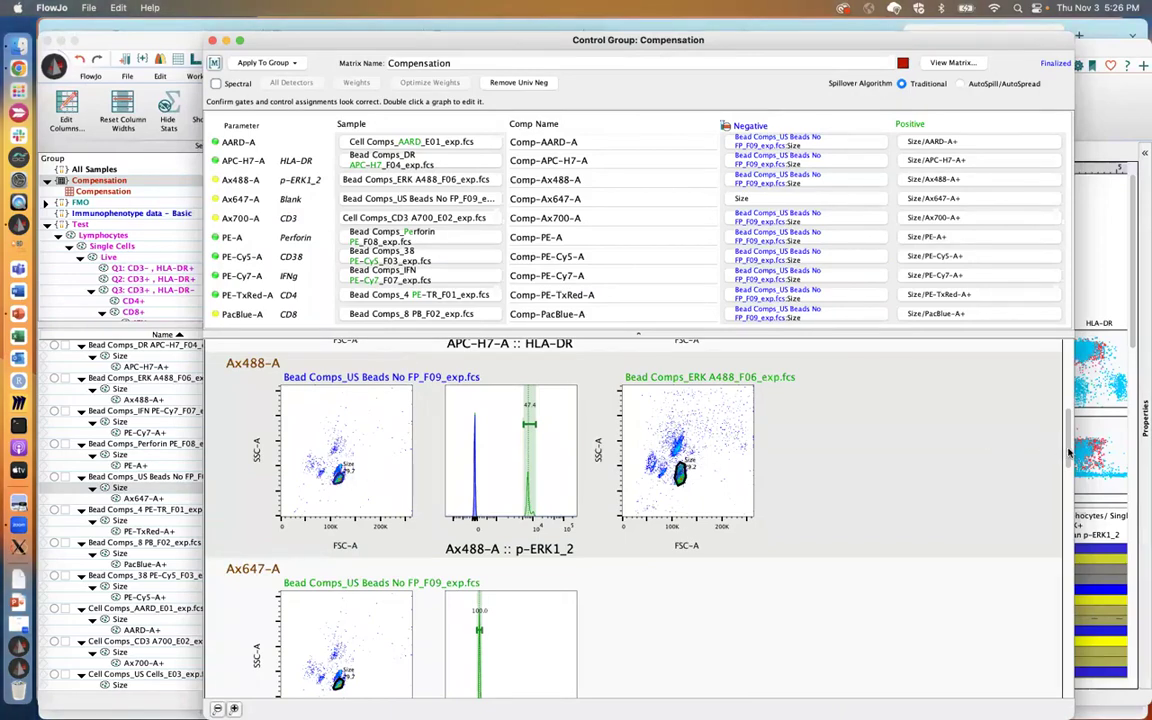
# - Set the AARD-A parameter's negative control to Cell Comps_US Cells_E03_exp.fcs :: Size and check the control plots
pyautogui.scroll(3, 1066, 385)
pyautogui.moveTo(1066, 385); pyautogui.dragTo(1075, 458)
pyautogui.scroll(10, 353, 462)
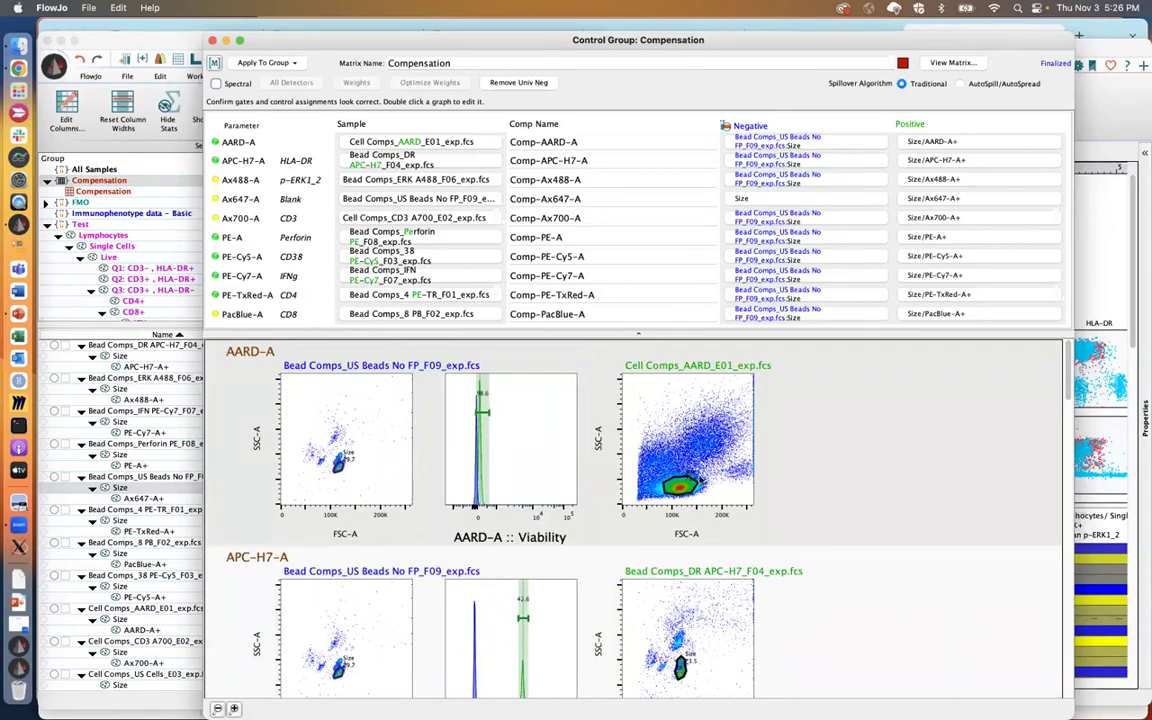
pyautogui.moveTo(1068, 372)
pyautogui.mouseDown()
pyautogui.moveTo(1080, 483)
pyautogui.moveTo(1069, 357)
pyautogui.mouseUp()
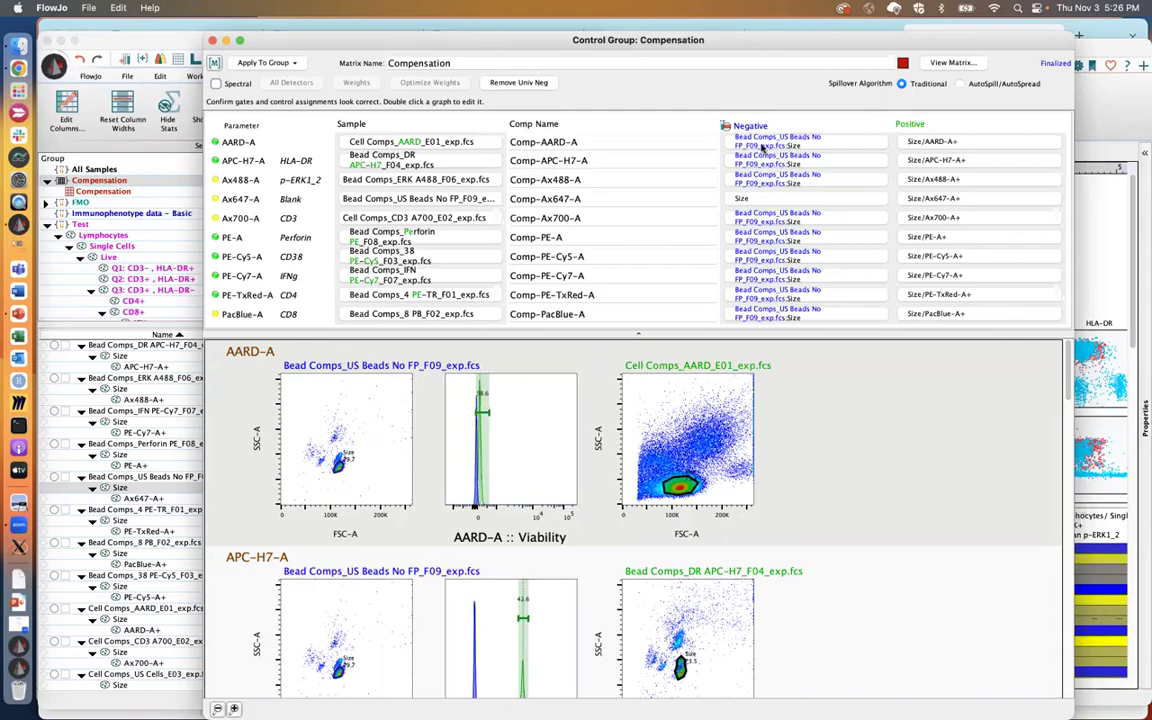
pyautogui.click(759, 143)
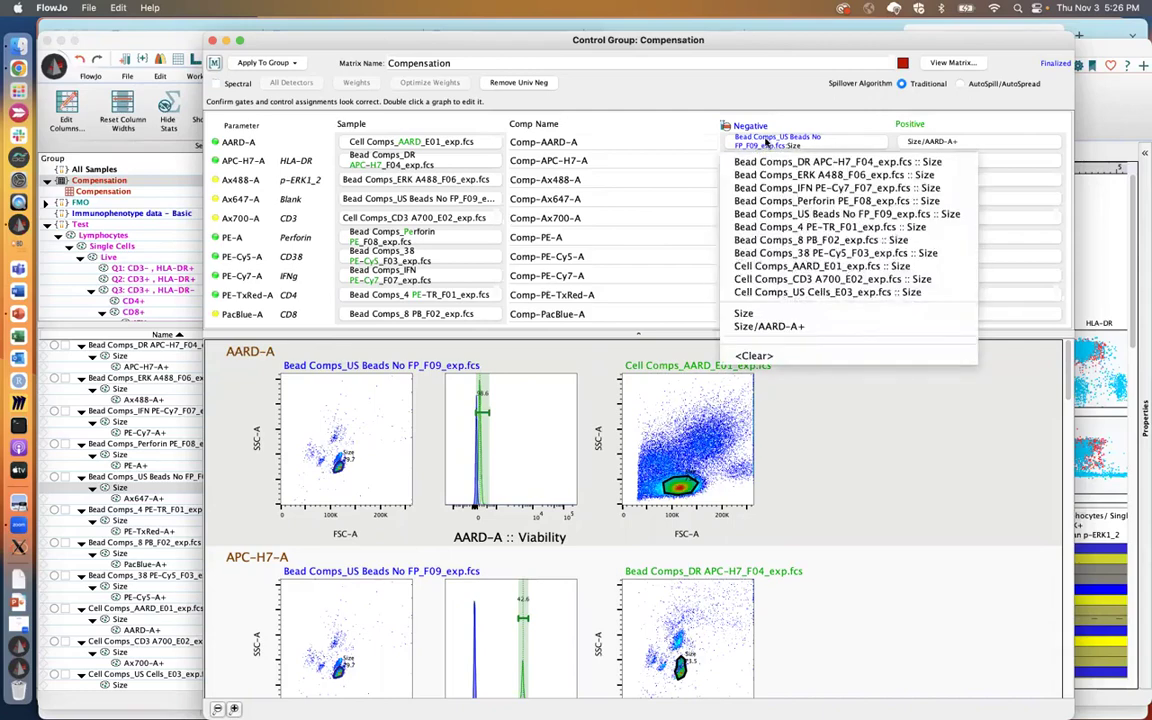
pyautogui.click(811, 292)
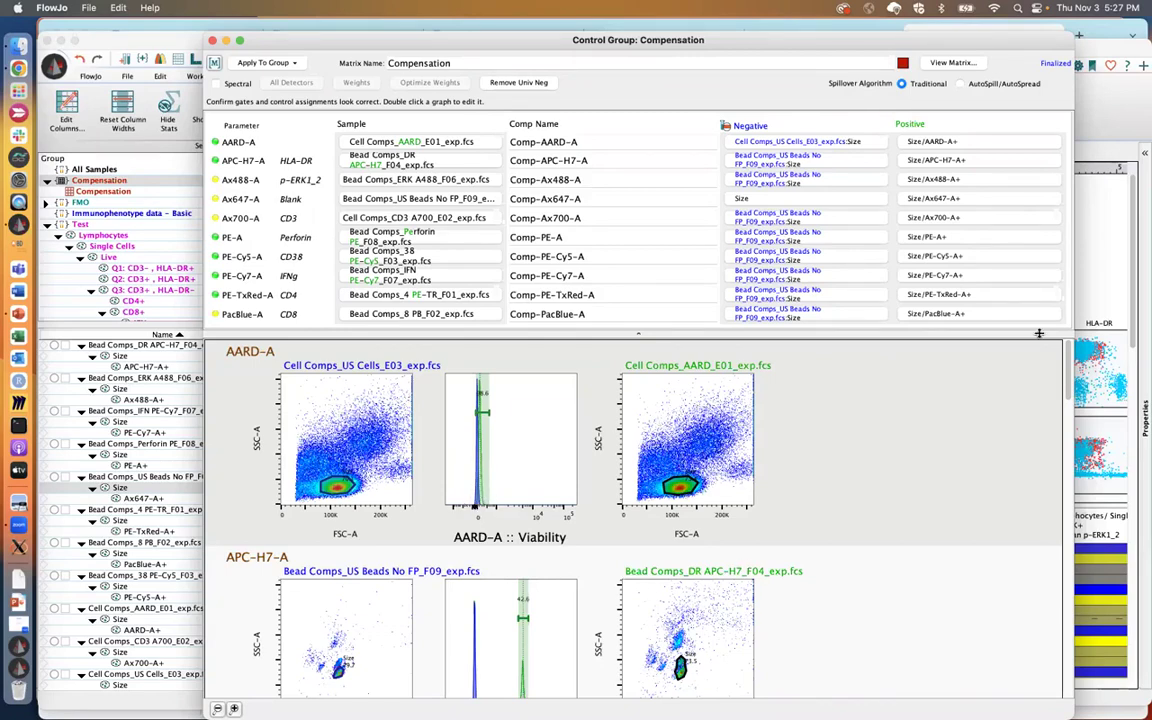
pyautogui.scroll(-3, 600, 480)
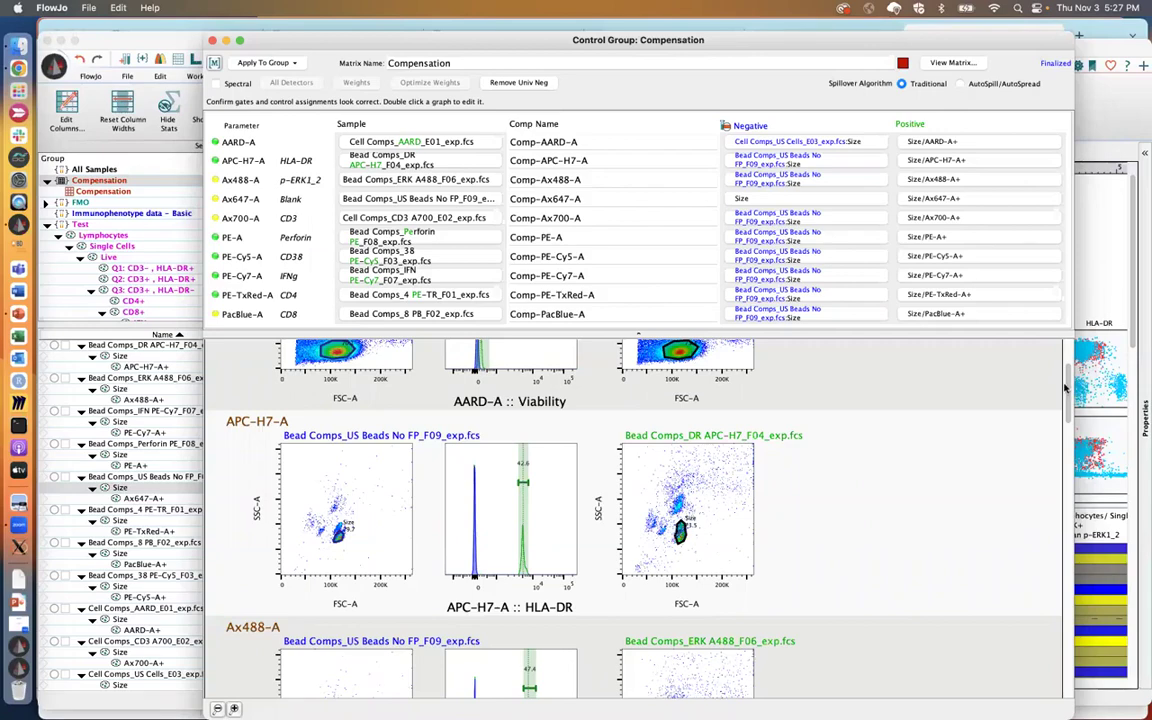
pyautogui.moveTo(1070, 400); pyautogui.dragTo(1070, 370)
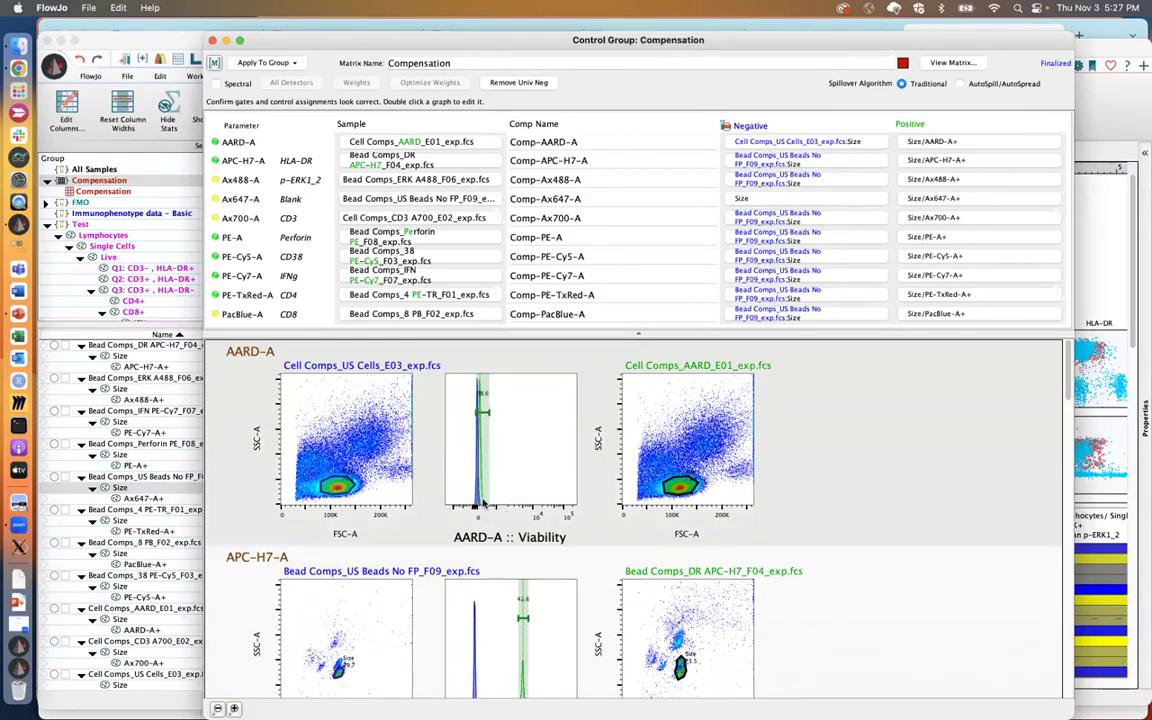
# - Move the Size gate of Cell Comps_AARD_E01_exp.fcs to the events around 70K FSC-A and 90K SSC-A
pyautogui.doubleClick(681, 484)
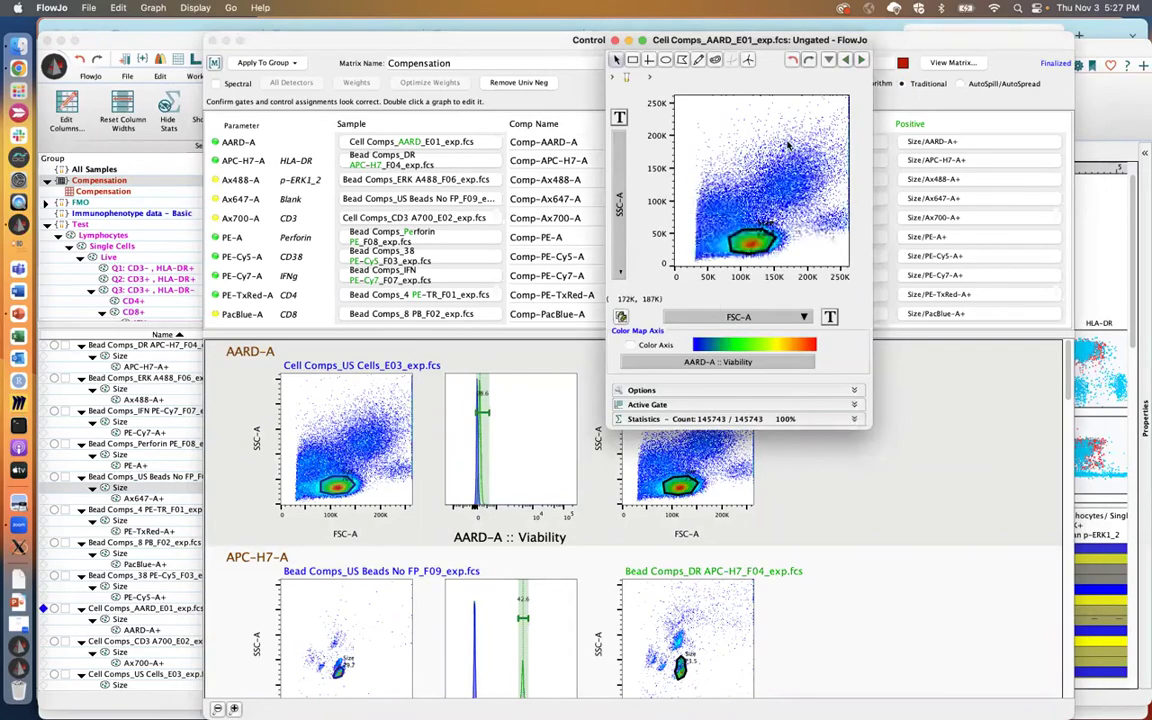
pyautogui.moveTo(778, 38); pyautogui.dragTo(941, 109)
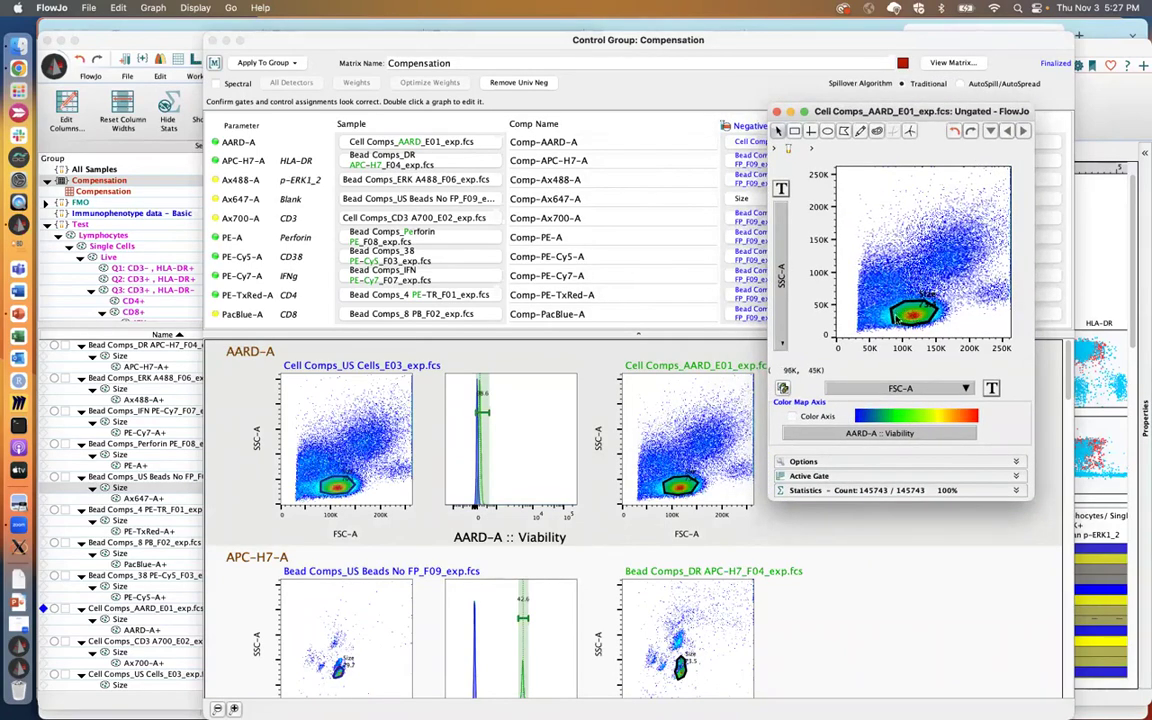
pyautogui.click(908, 313)
pyautogui.moveTo(908, 313); pyautogui.dragTo(882, 285)
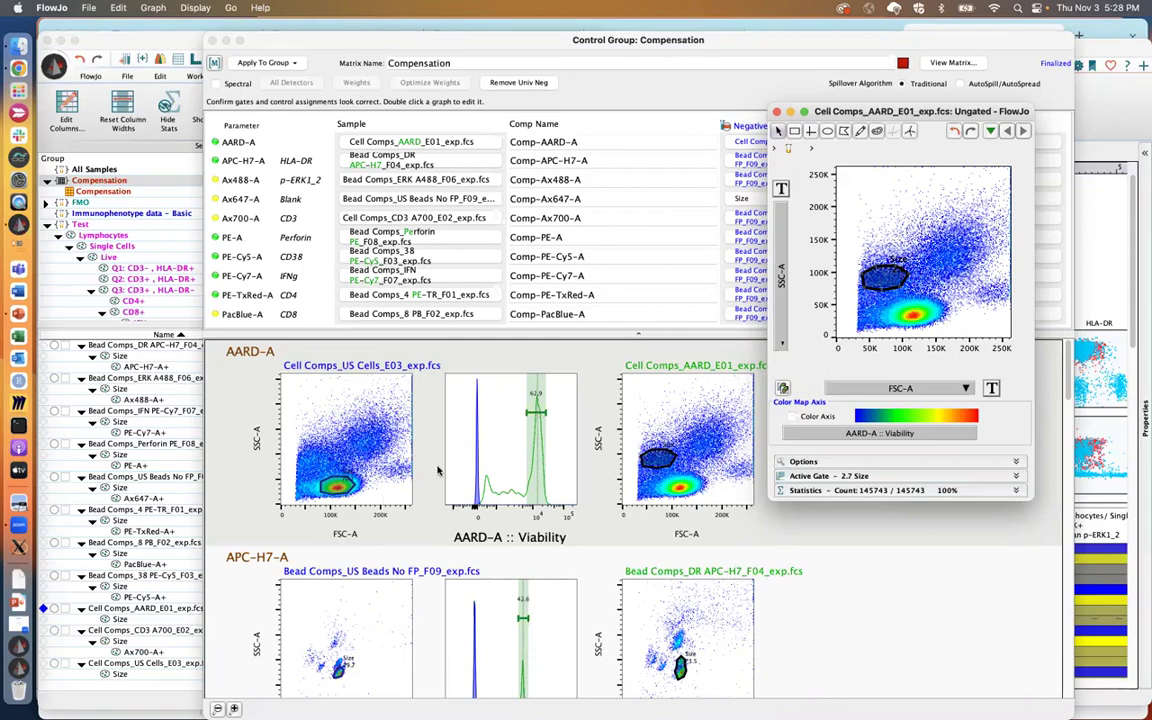
# - Move the Size gate of Cell Comps_US Cells_E03_exp.fcs to the events around 70K FSC-A and 90K SSC-A
pyautogui.doubleClick(337, 486)
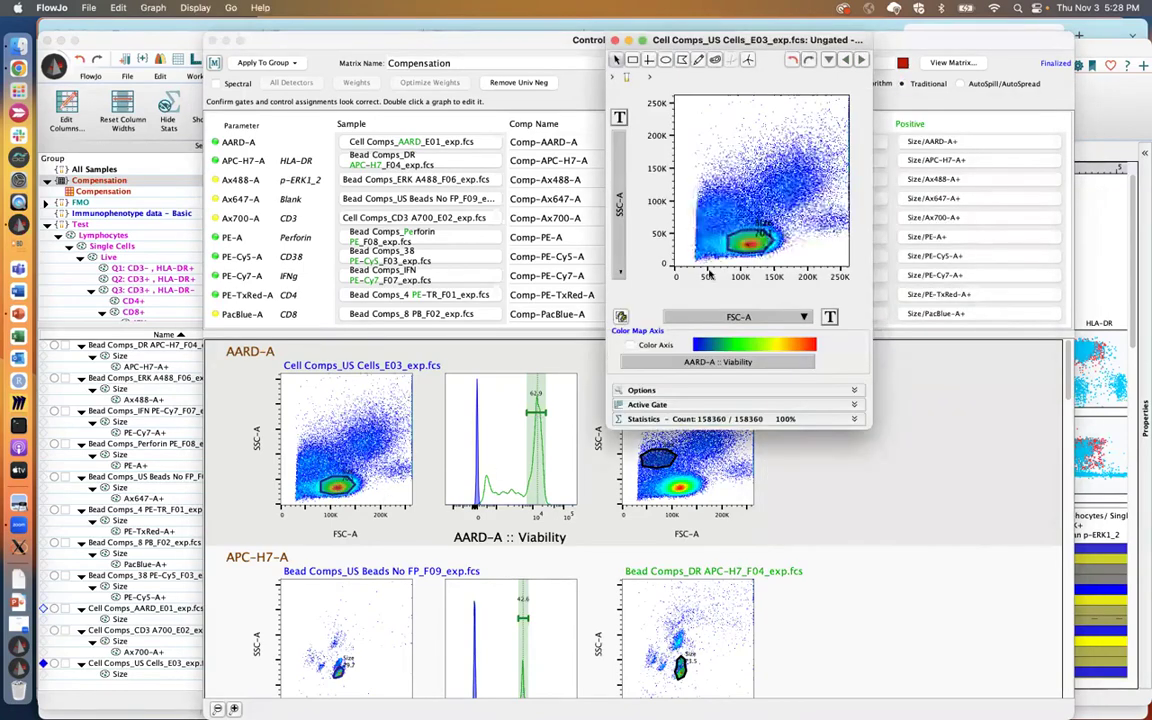
pyautogui.moveTo(746, 245); pyautogui.dragTo(722, 214)
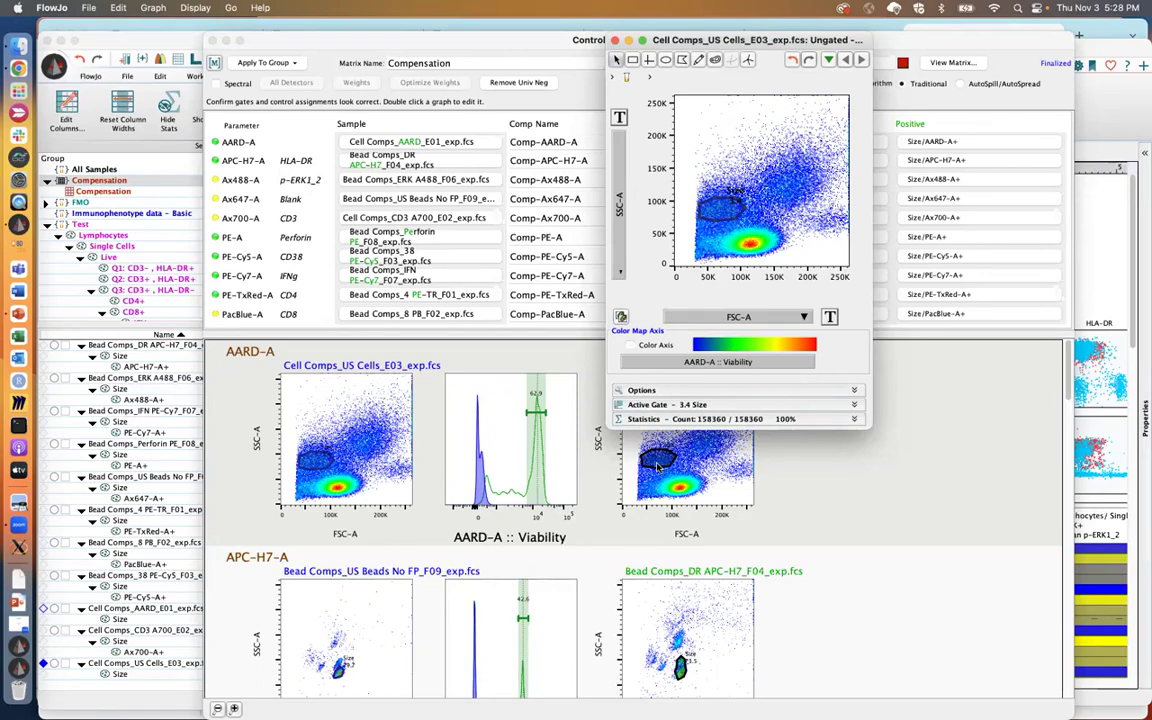
pyautogui.moveTo(728, 44); pyautogui.dragTo(736, 105)
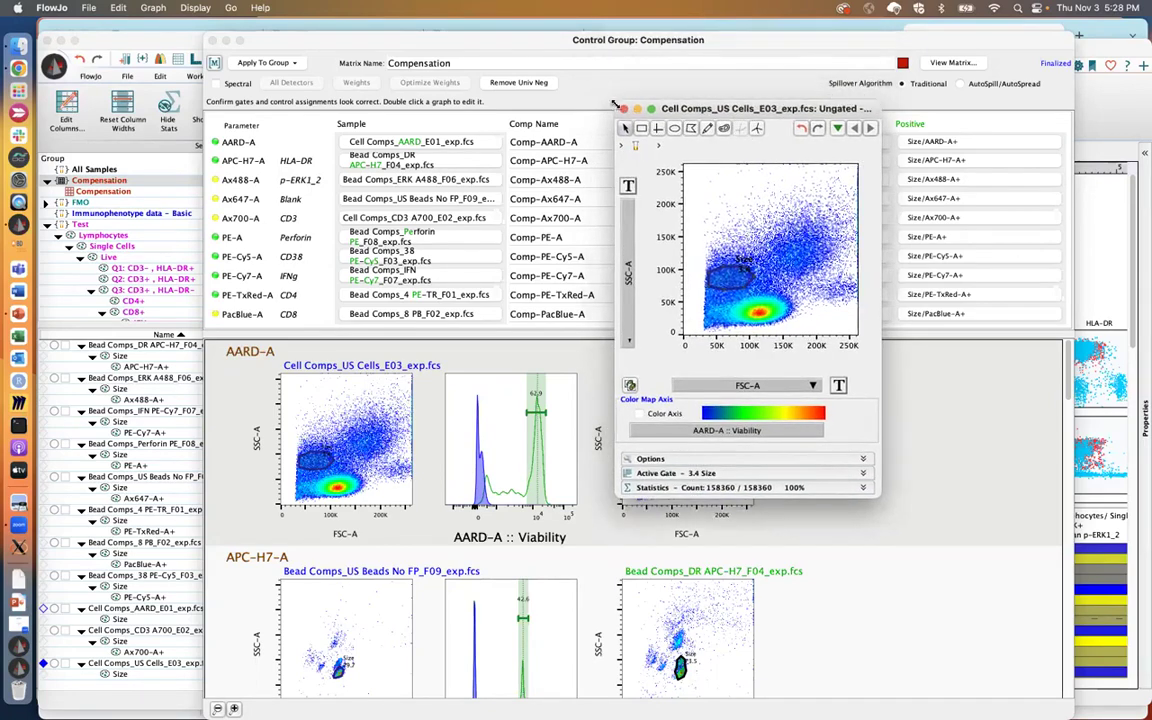
pyautogui.click(622, 102)
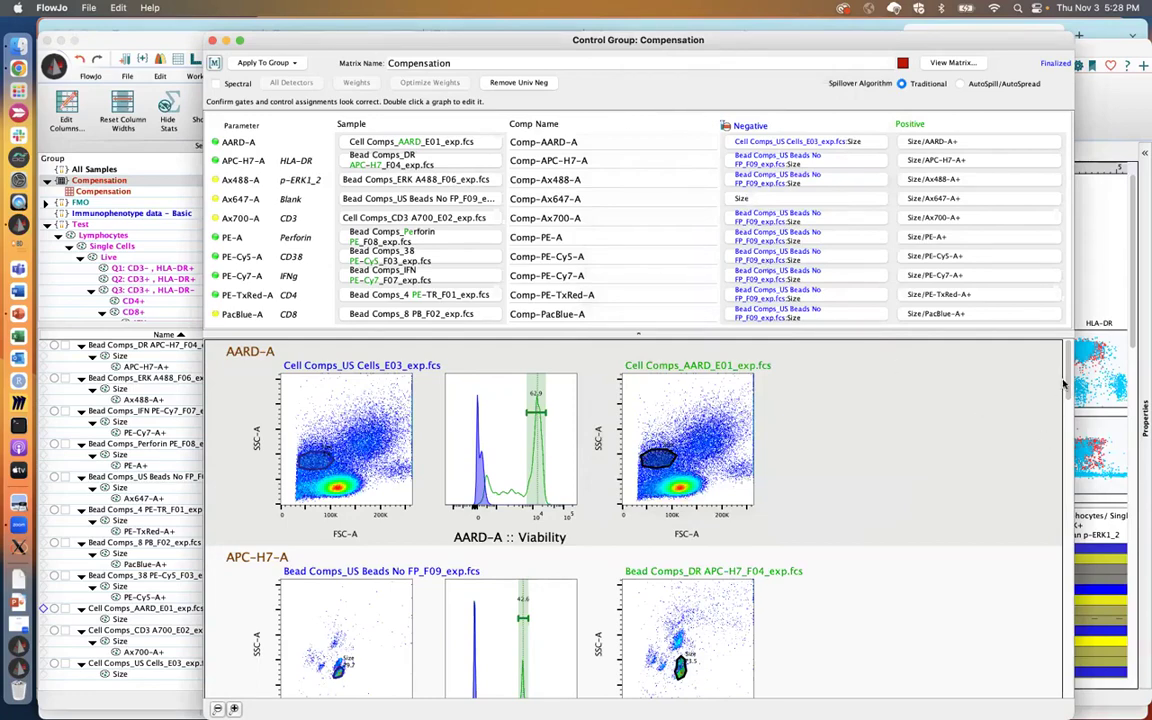
# - Check the APC-H7-A and Ax488-A control plots and remove the blank Ax647-A parameter from the compensation group
pyautogui.moveTo(1068, 376); pyautogui.dragTo(1068, 402)
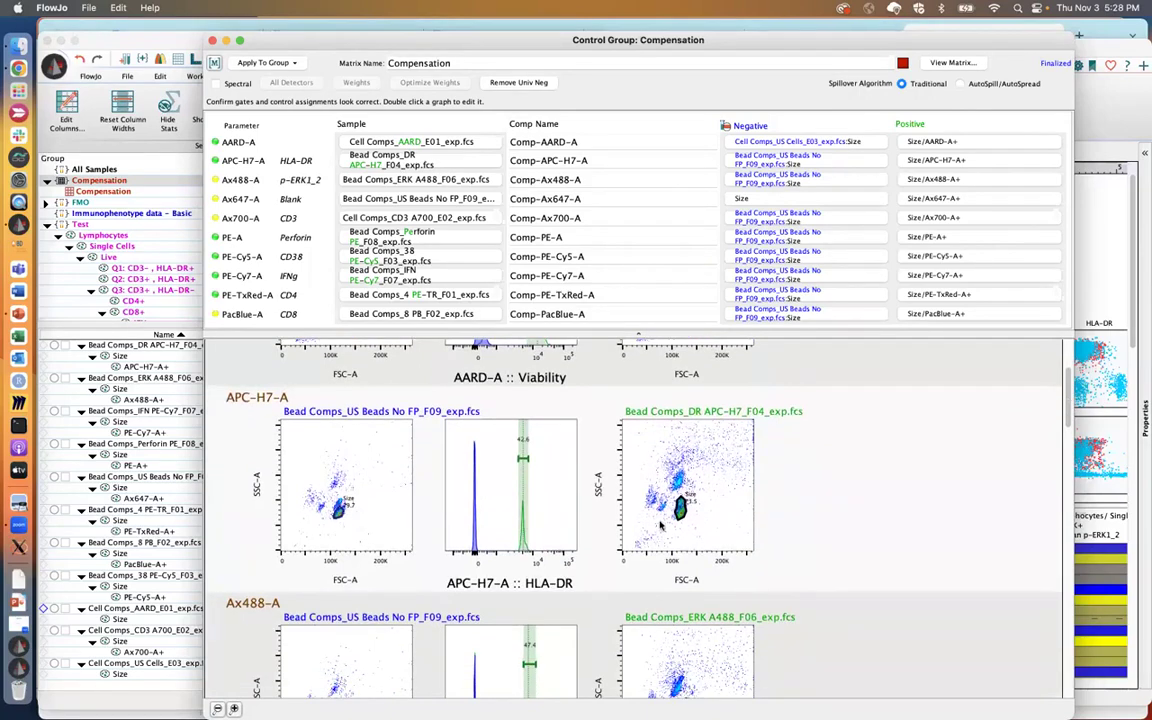
pyautogui.moveTo(1068, 398); pyautogui.dragTo(1073, 432)
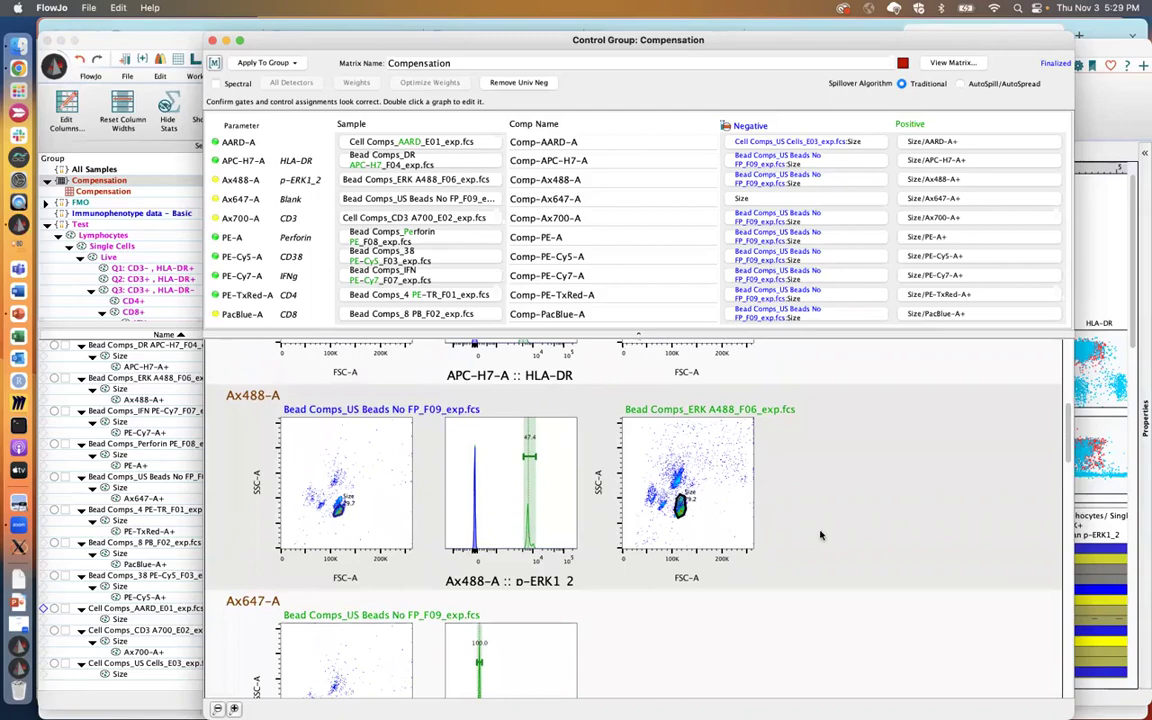
pyautogui.scroll(-5, 960, 405)
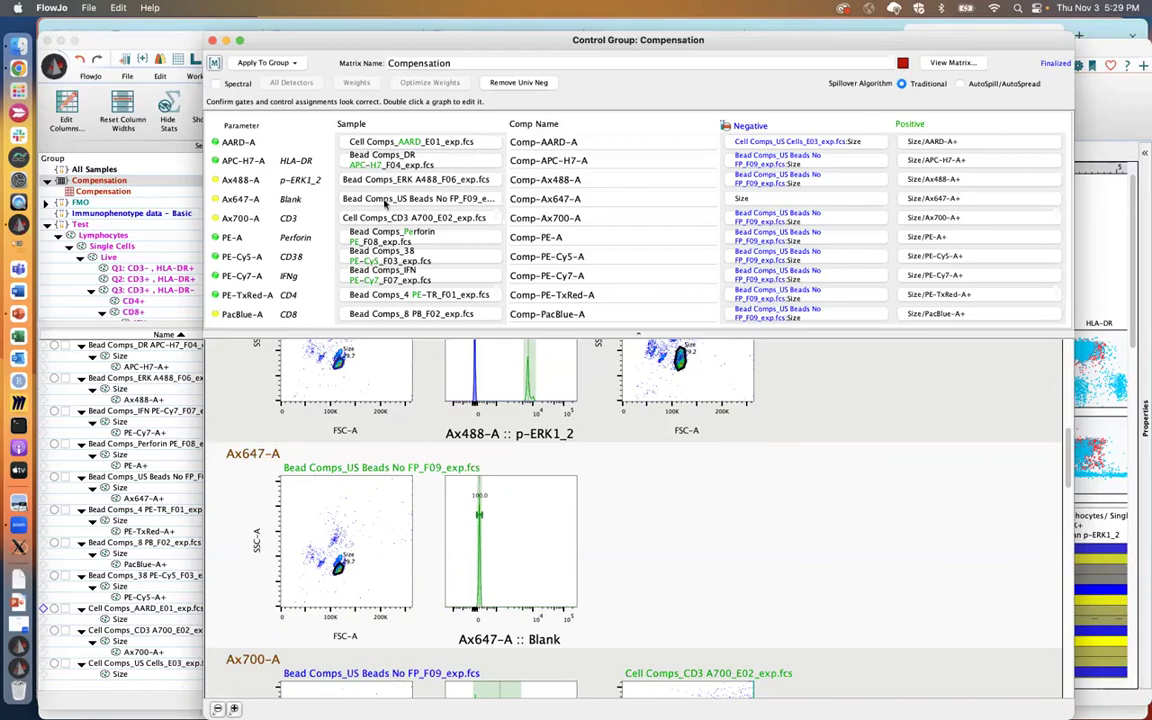
pyautogui.click(395, 200)
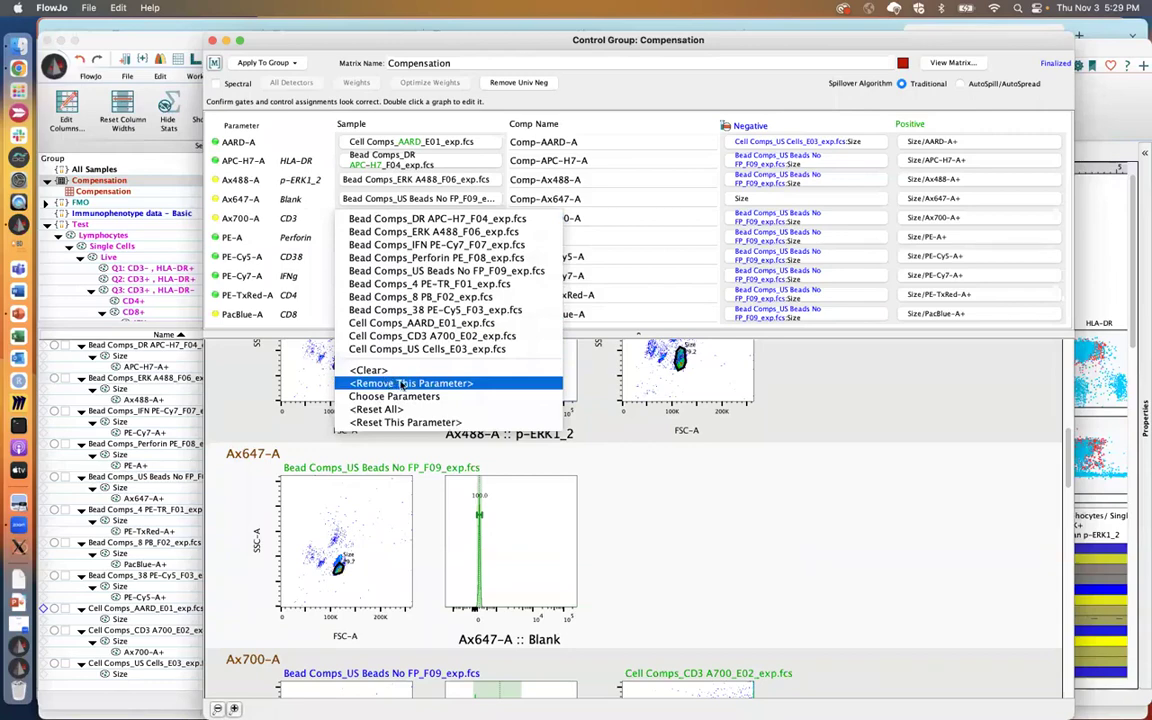
pyautogui.click(401, 384)
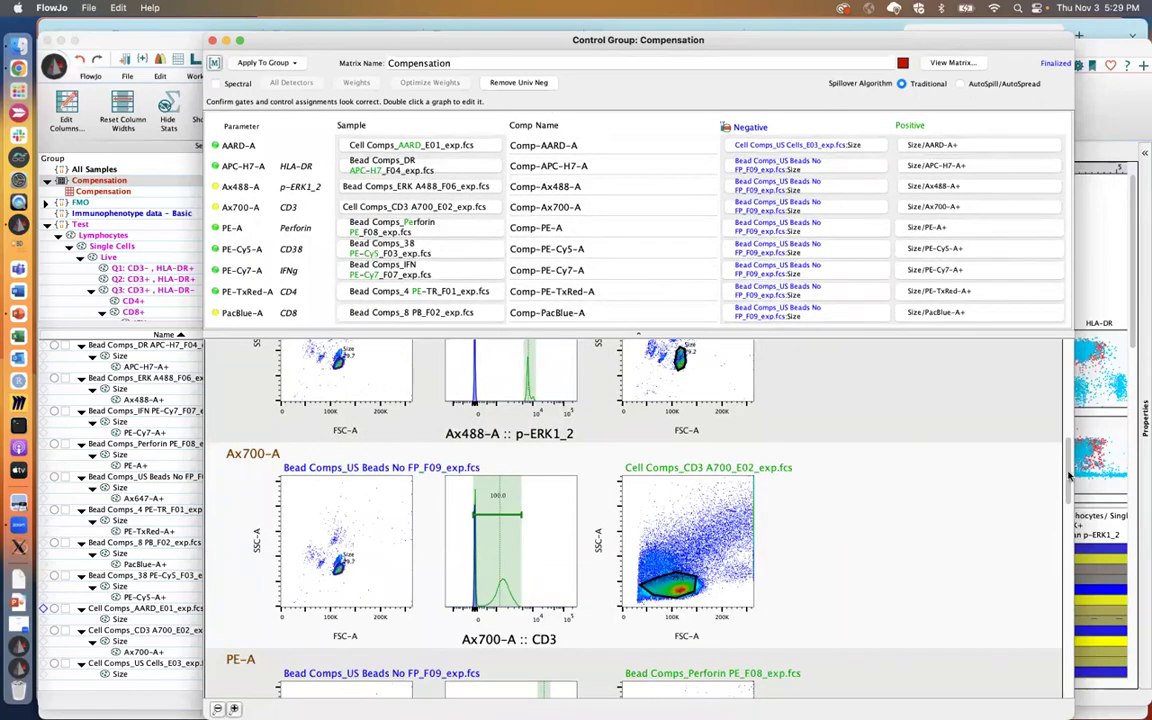
# - Set the Ax700-A parameter's negative control to Cell Comps_US Cells_E03_exp.fcs :: Size
pyautogui.moveTo(1068, 477); pyautogui.dragTo(1068, 495)
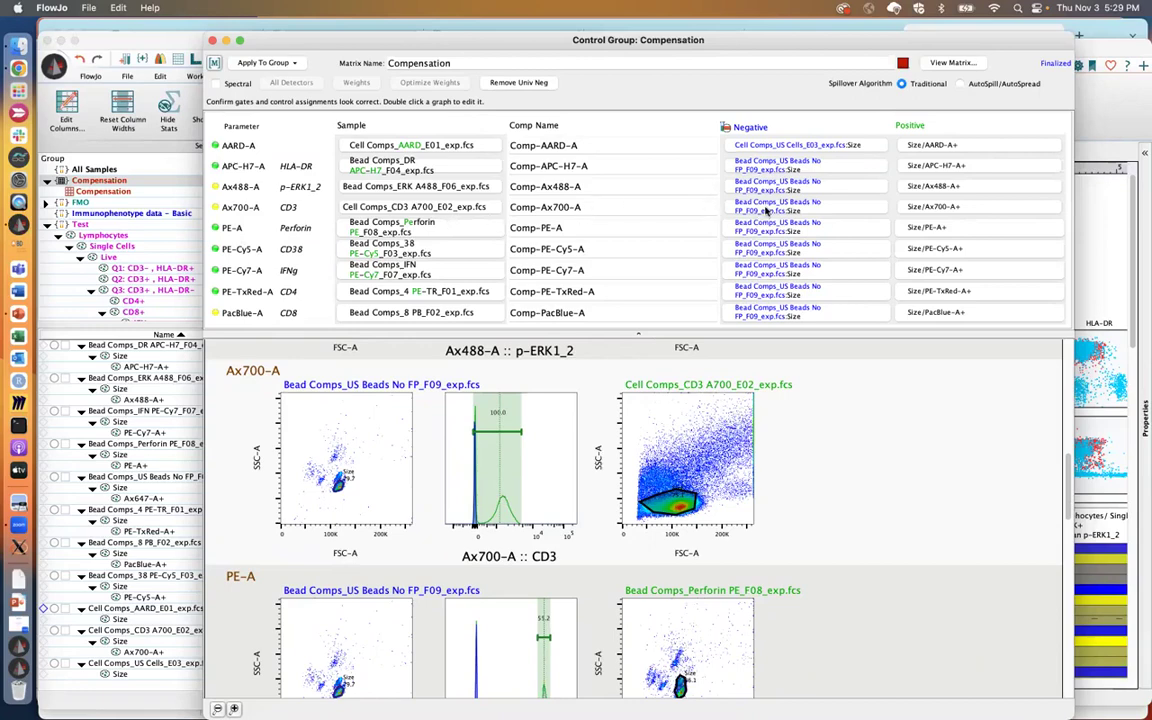
pyautogui.click(765, 292)
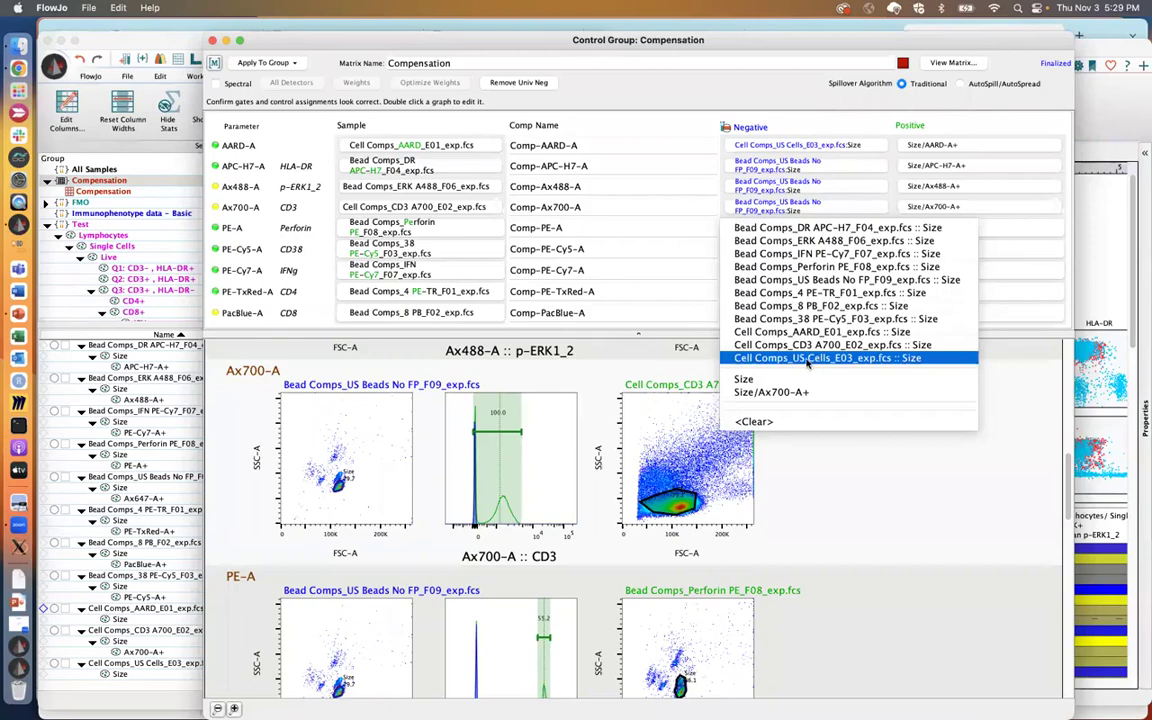
pyautogui.click(807, 358)
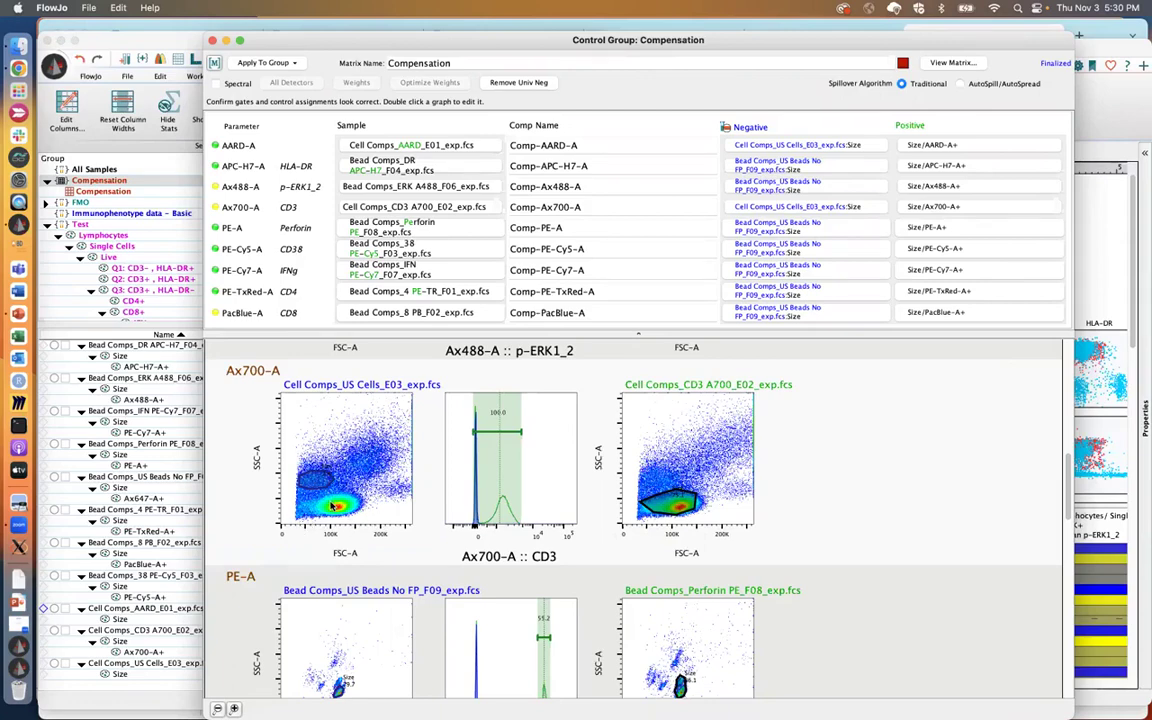
# - Rename the Size population of Cell Comps_CD3 A700_E02_exp.fcs in the workspace as CleanUp
pyautogui.click(157, 531)
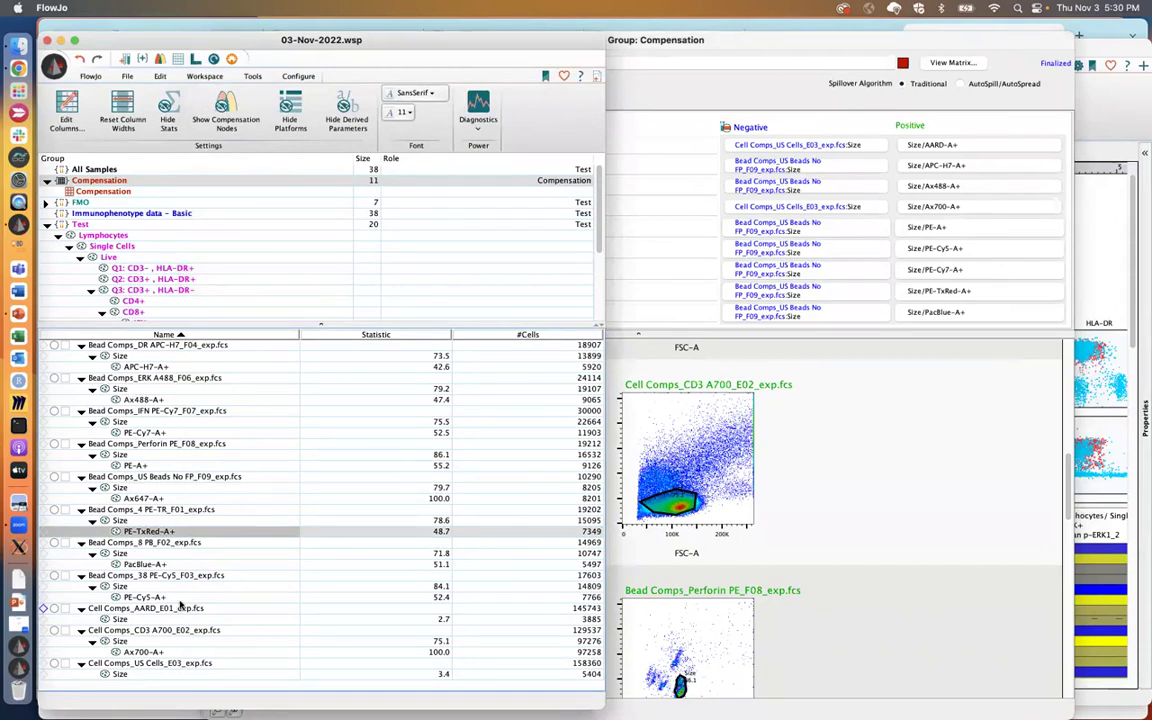
pyautogui.click(148, 631)
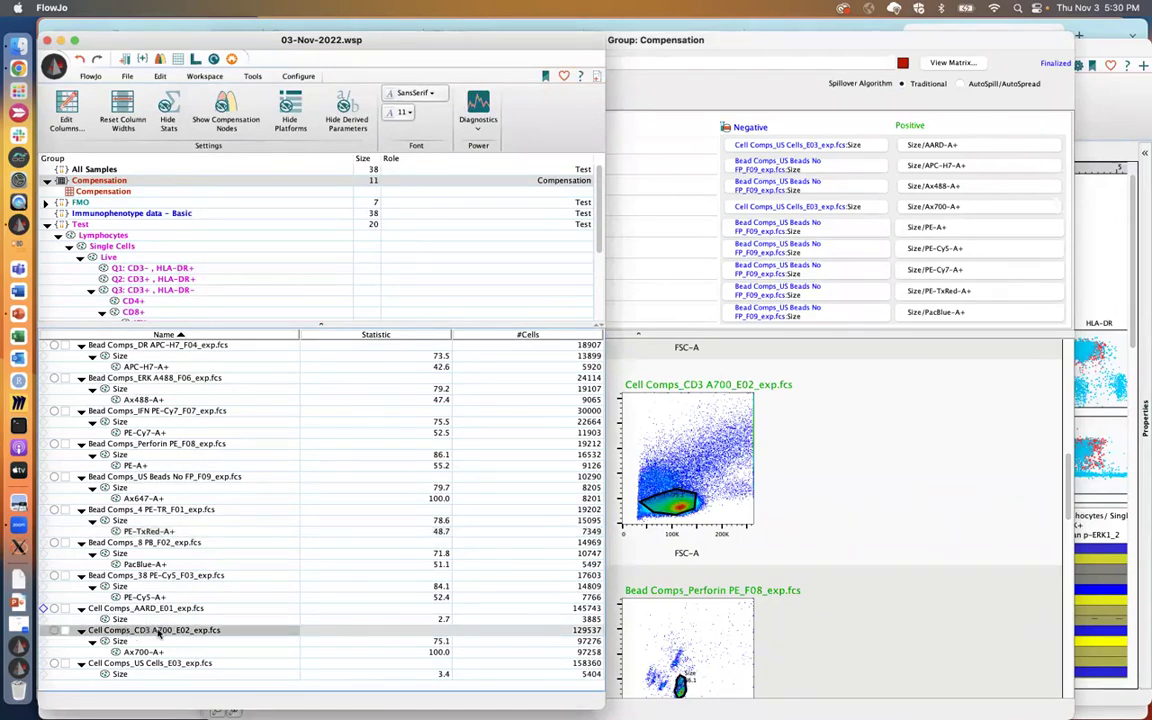
pyautogui.click(110, 641)
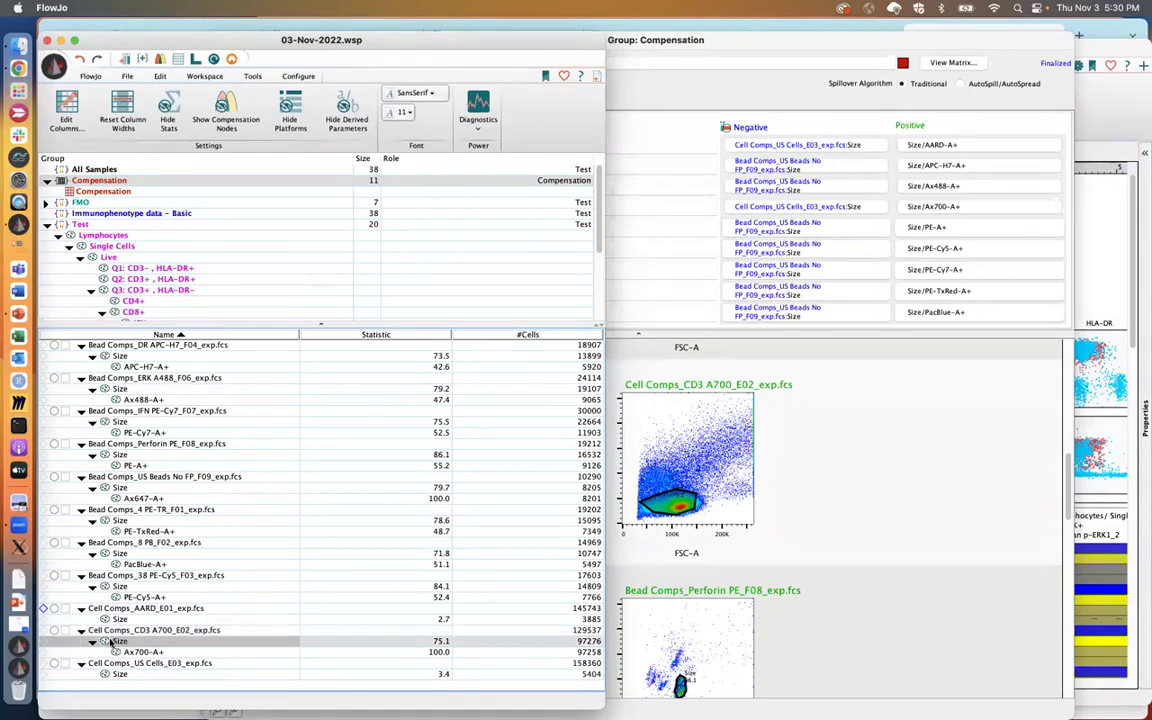
pyautogui.rightClick(111, 641)
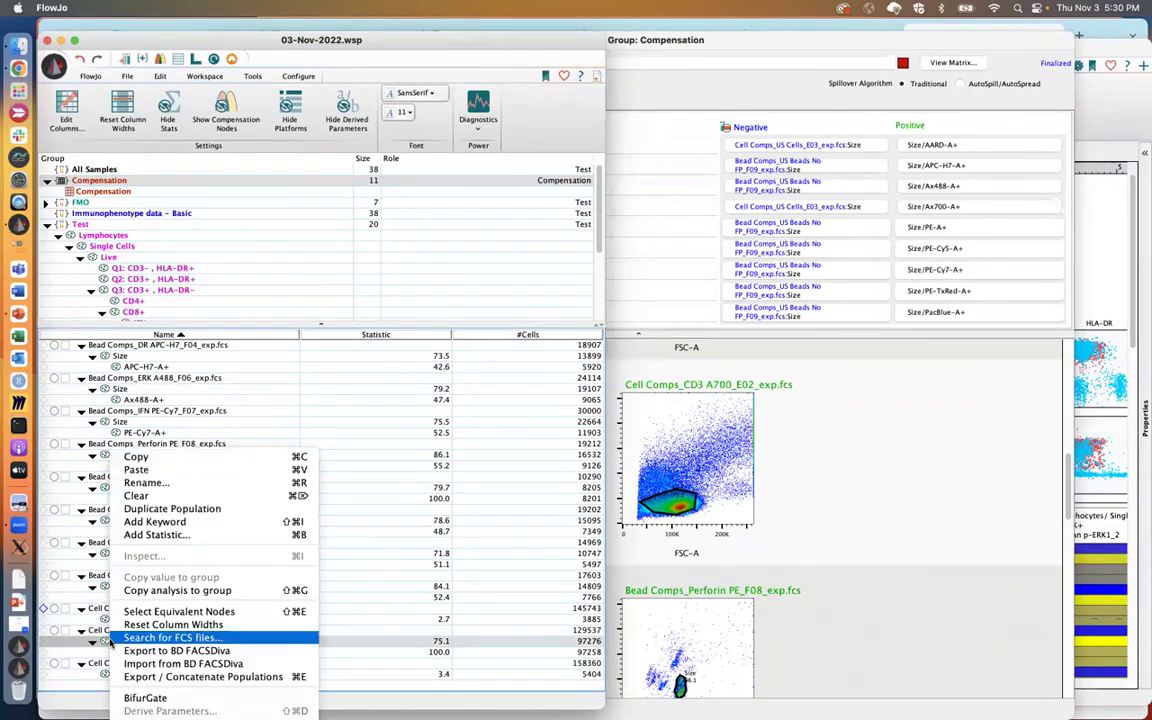
pyautogui.click(145, 483)
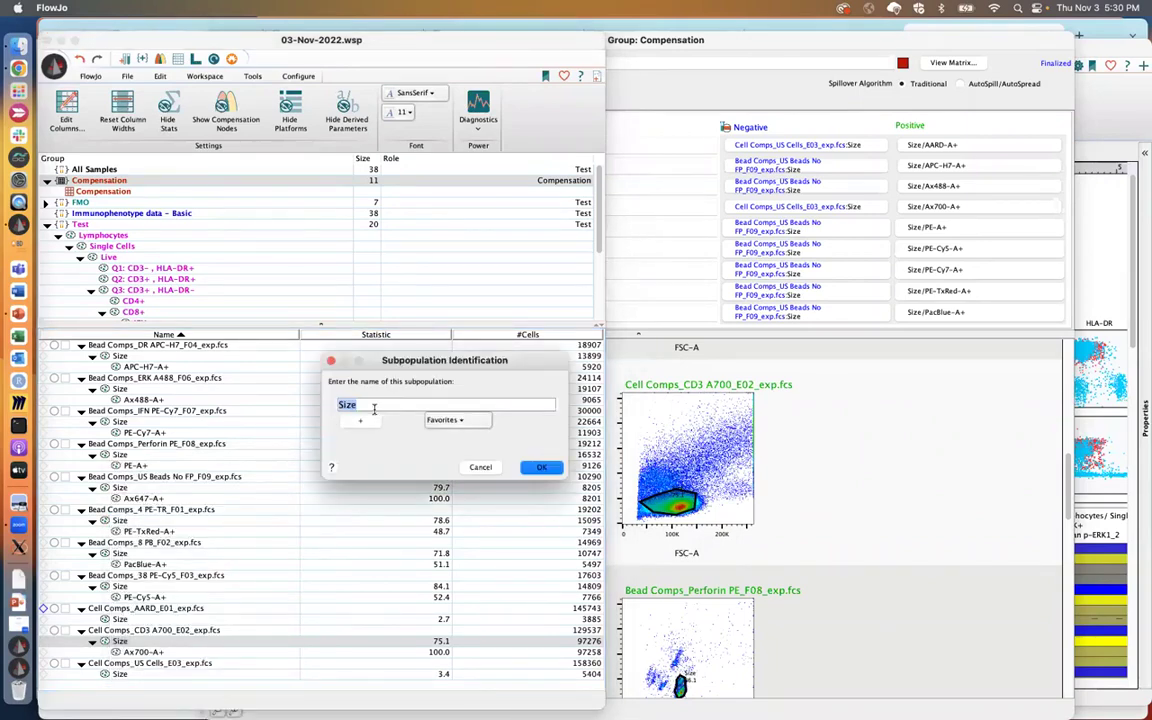
pyautogui.write('CleanUp')
pyautogui.click(540, 468)
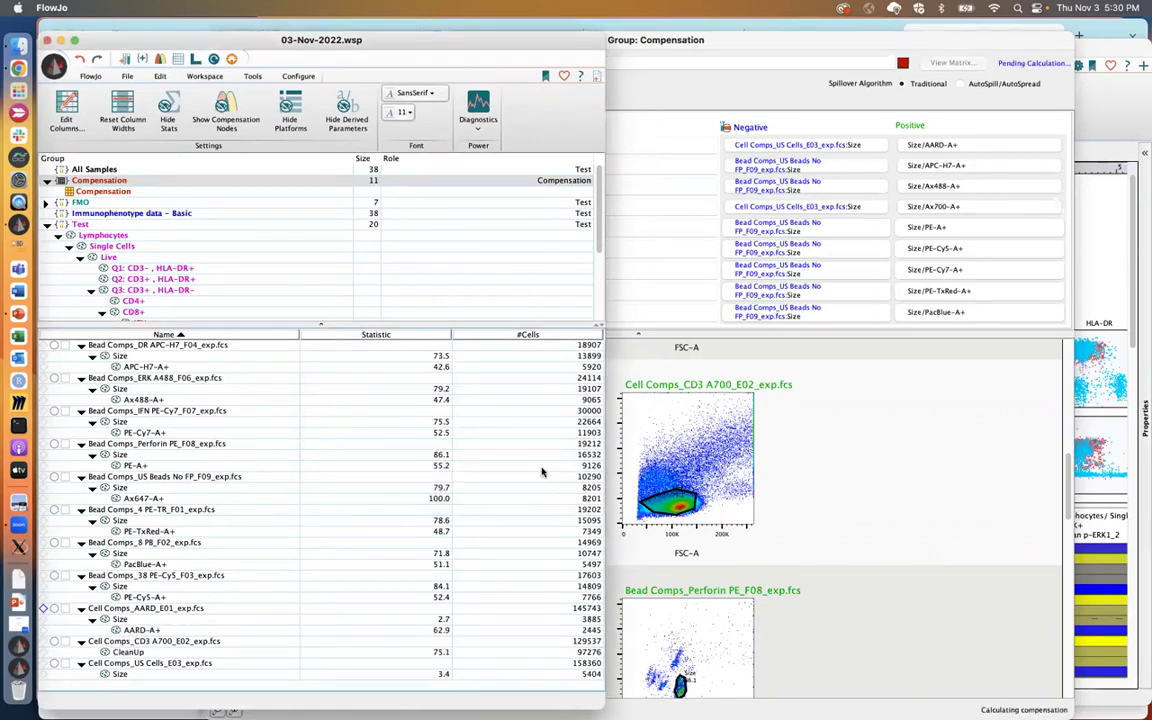
# - Copy the CleanUp gate from Cell Comps_CD3 A700_E02_exp.fcs to the Cell Comps_US Cells_E03_exp.fcs sample
pyautogui.click(114, 652)
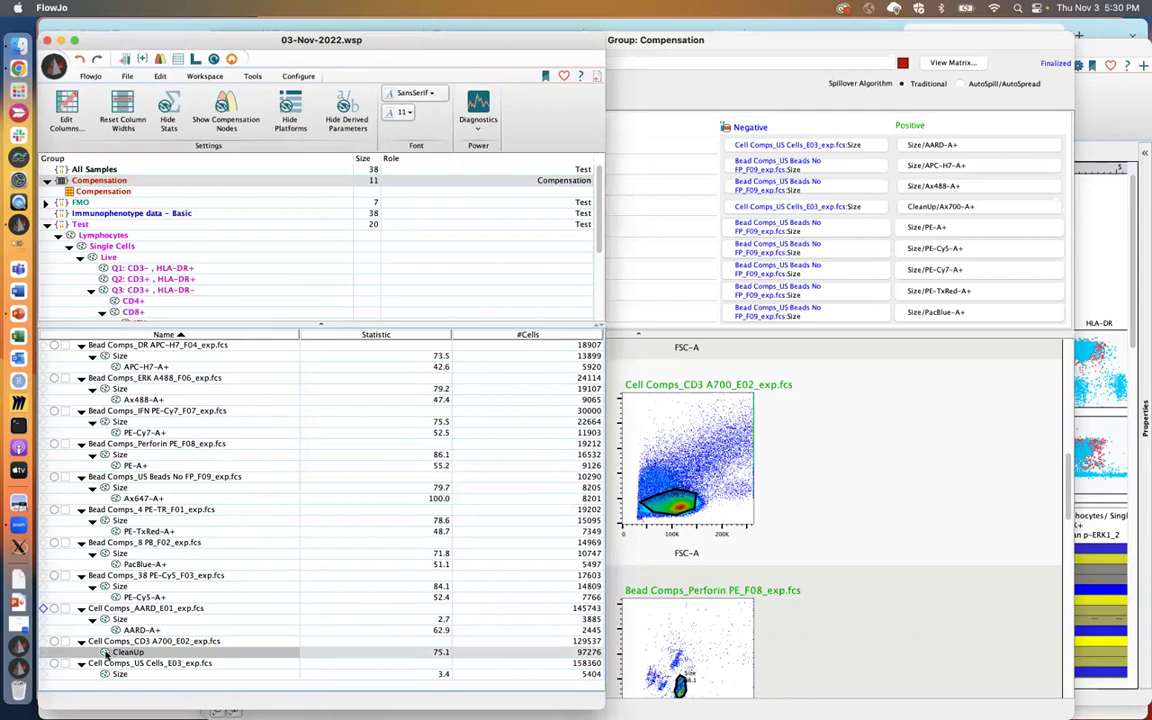
pyautogui.moveTo(104, 652); pyautogui.dragTo(131, 666)
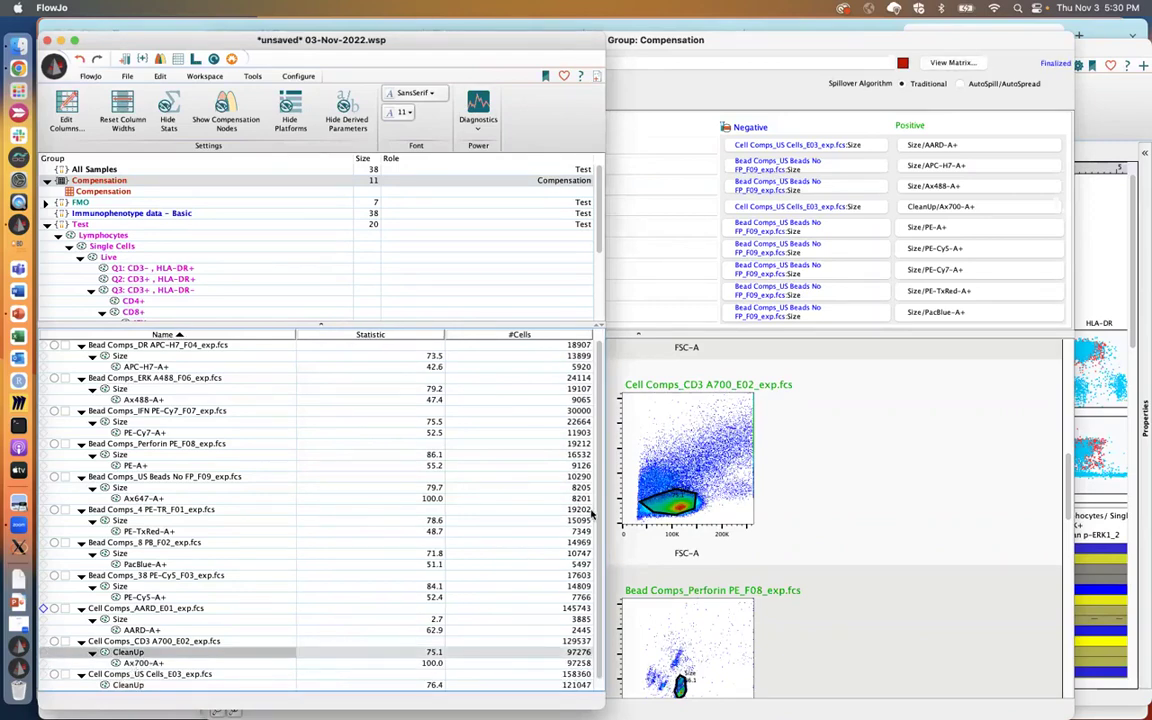
pyautogui.scroll(-1, 540, 535)
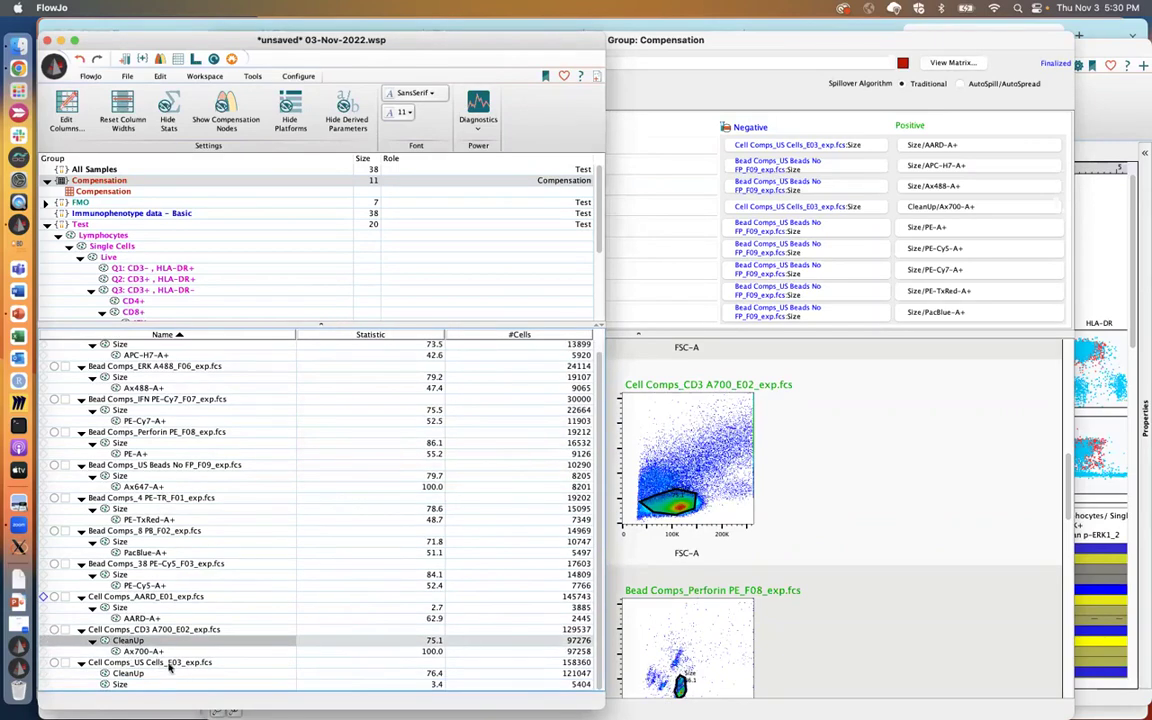
# - Assign Cell Comps_US Cells_E03_exp.fcs :: CleanUp as the negative control for the Ax700-A parameter
pyautogui.click(855, 445)
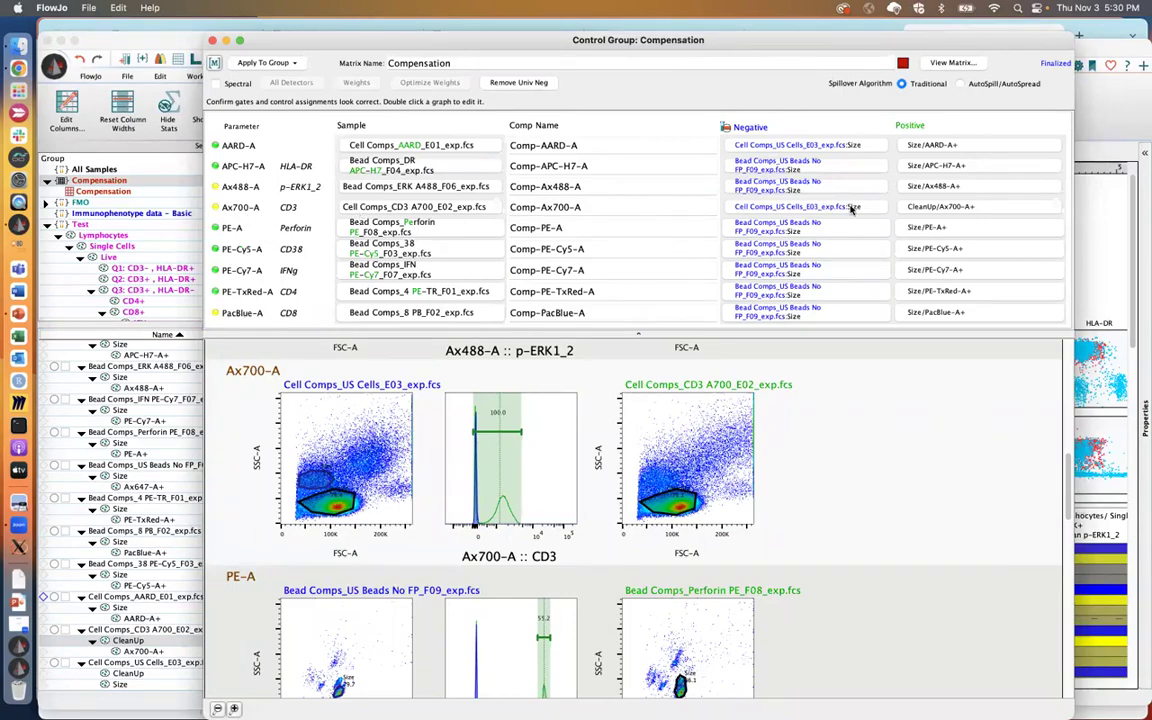
pyautogui.click(813, 207)
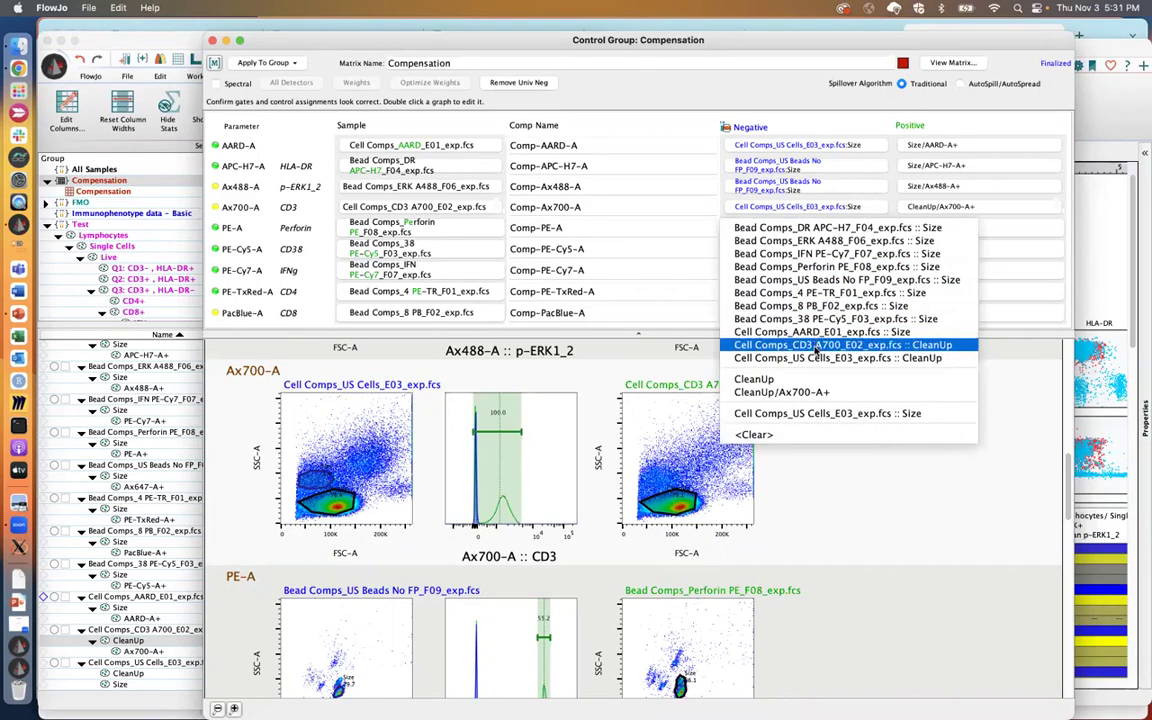
pyautogui.click(924, 358)
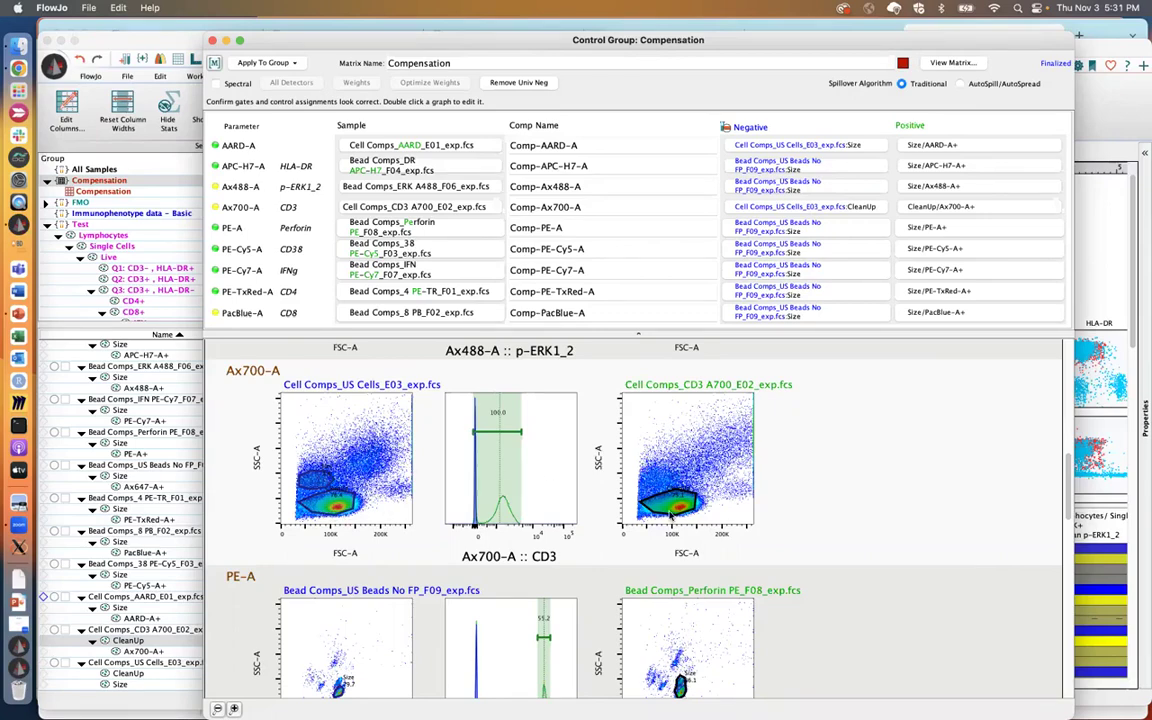
# - Shift the Ax700-A+ range gate on the CD3 histogram onto the positive peak, with its upper end near 10^4
pyautogui.doubleClick(509, 447)
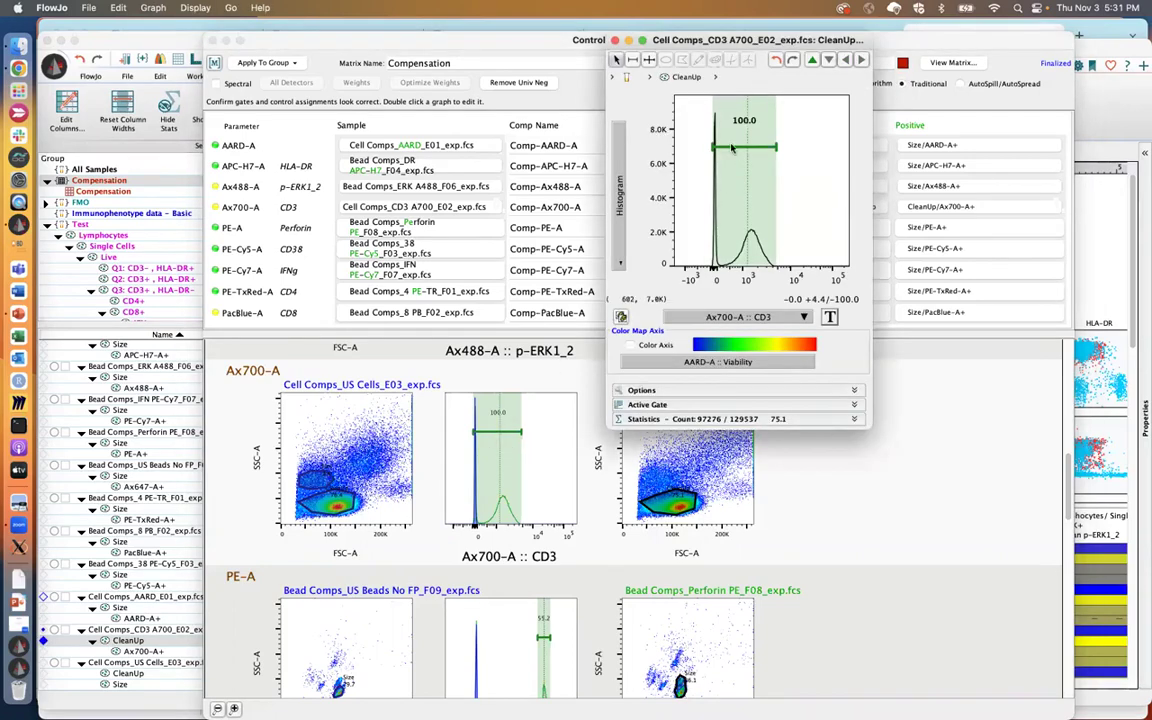
pyautogui.moveTo(731, 149)
pyautogui.mouseDown()
pyautogui.moveTo(765, 156)
pyautogui.moveTo(722, 150)
pyautogui.mouseUp()
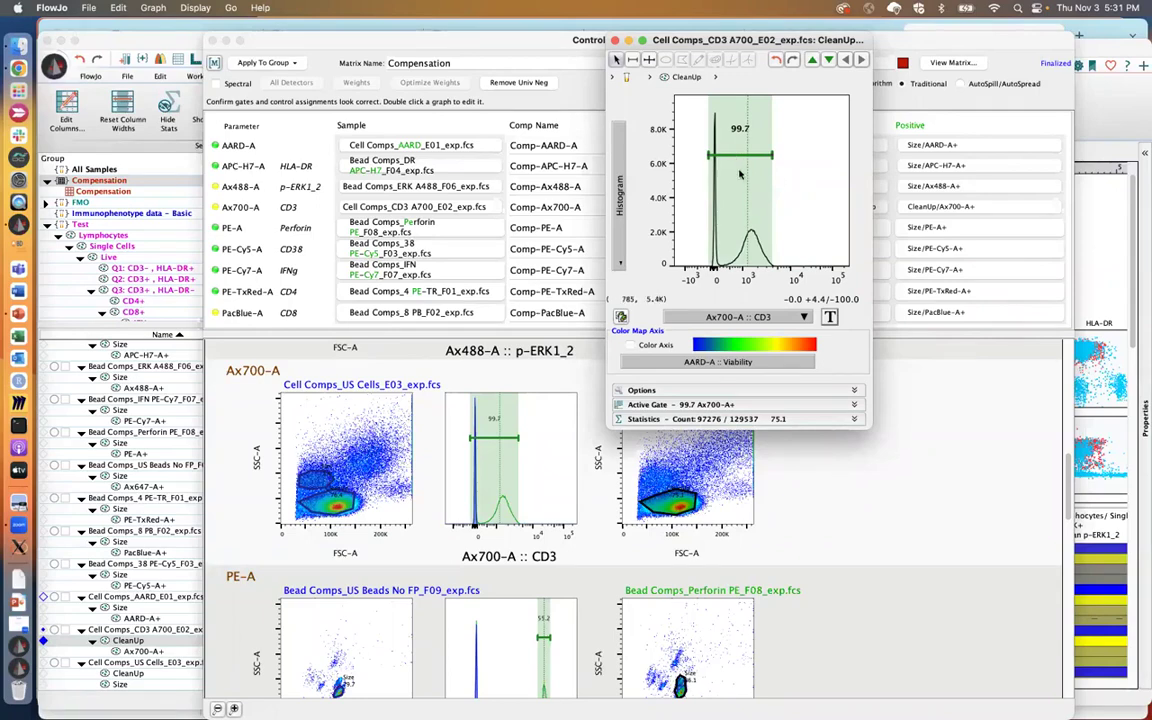
pyautogui.moveTo(733, 160); pyautogui.dragTo(759, 160)
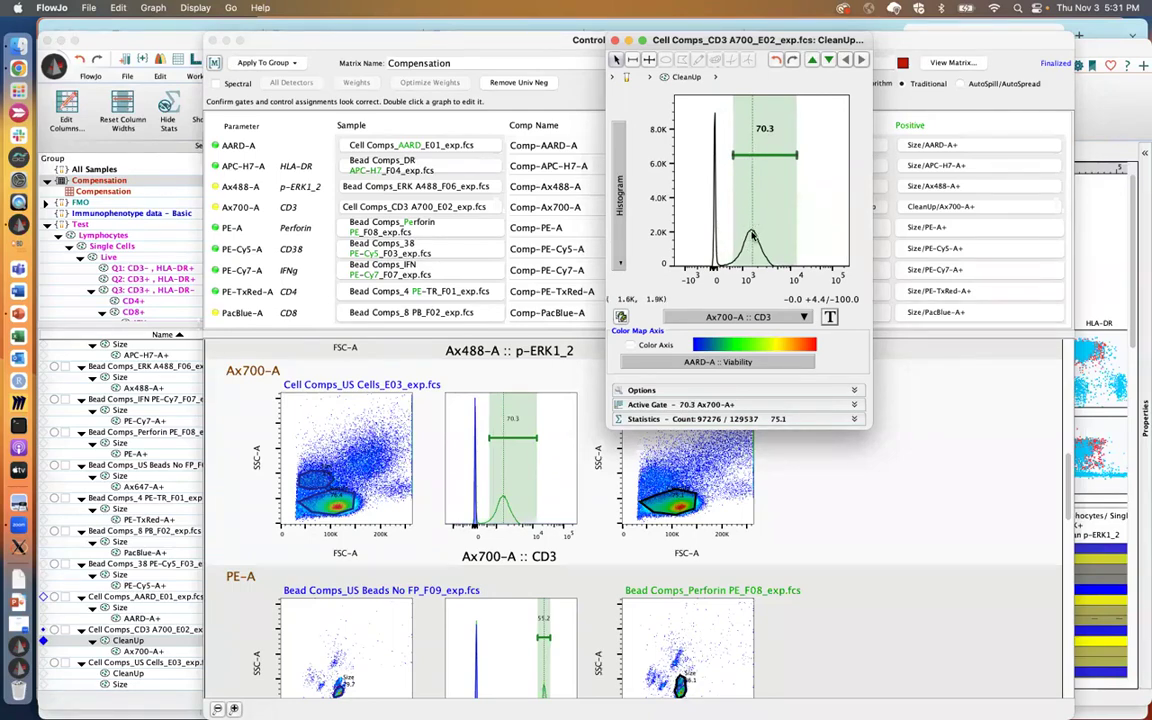
pyautogui.moveTo(748, 45); pyautogui.dragTo(774, 79)
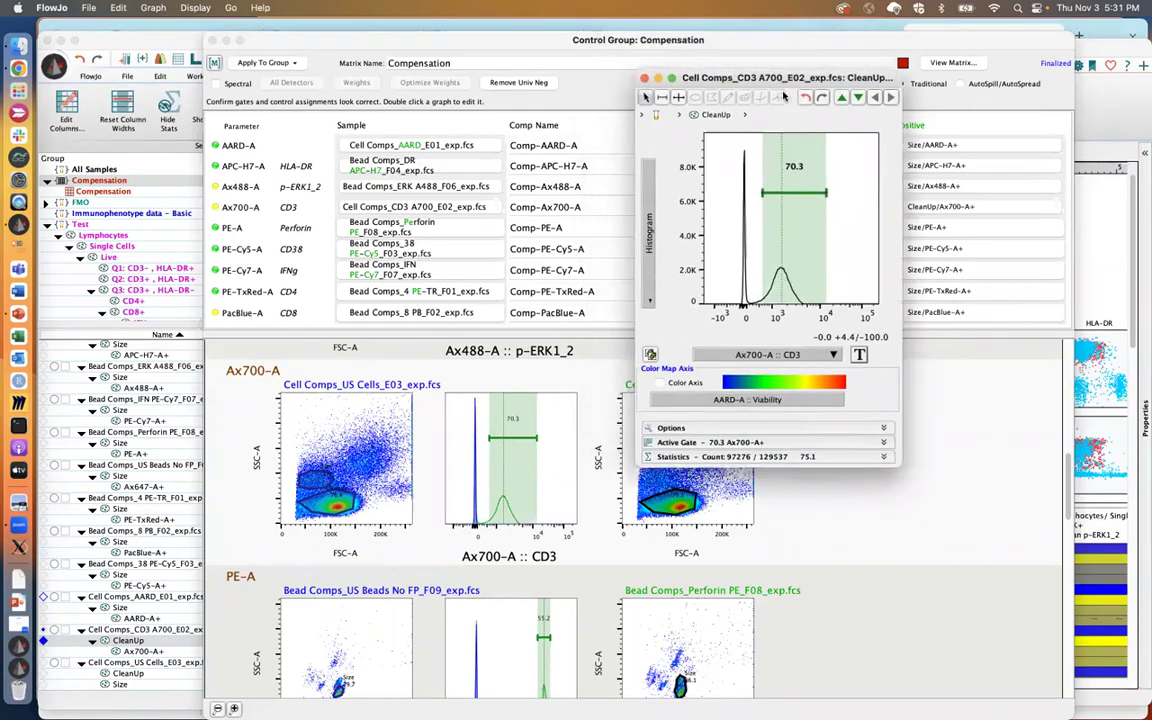
pyautogui.click(640, 74)
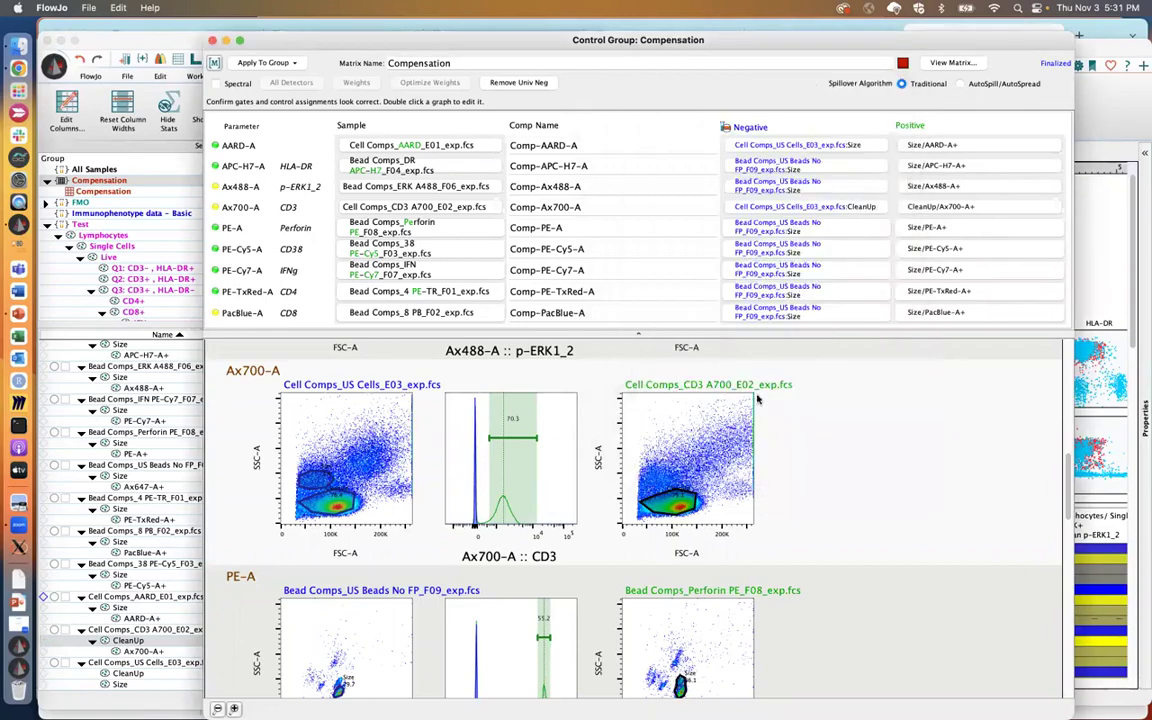
# - Check the remaining parameters' control plots down to PacBlue-A and name the compensation matrix Traditional
pyautogui.moveTo(1068, 467); pyautogui.dragTo(1064, 634)
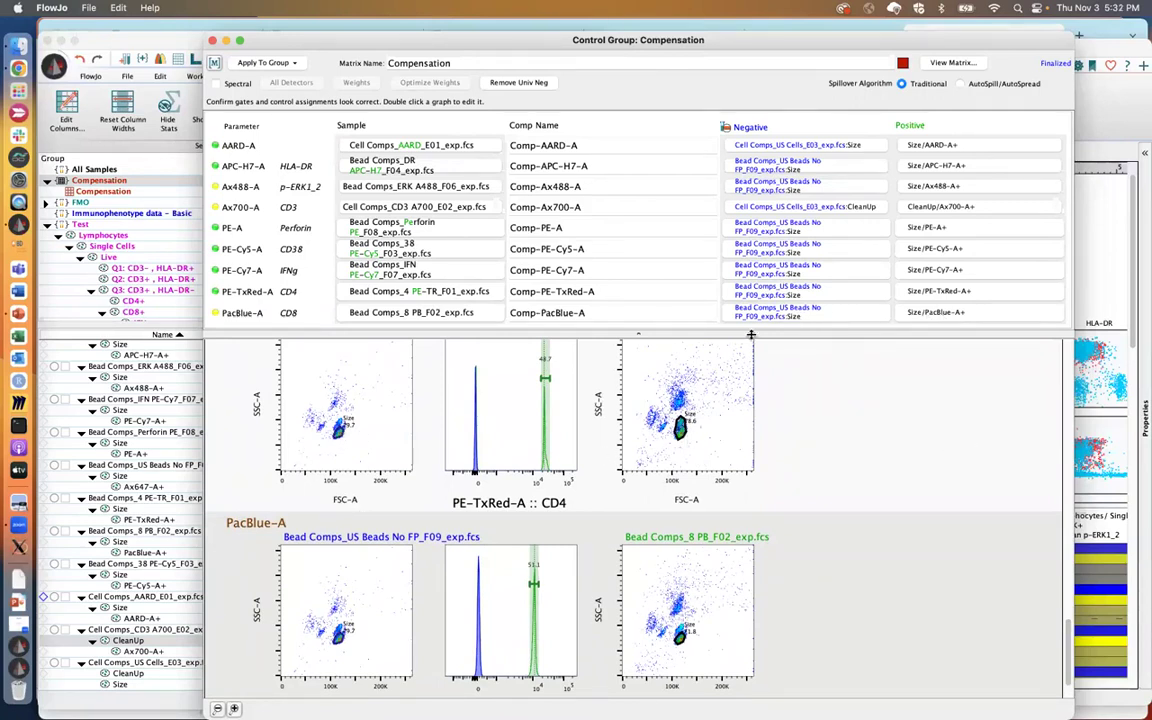
pyautogui.doubleClick(476, 59)
pyautogui.write('Traditional')
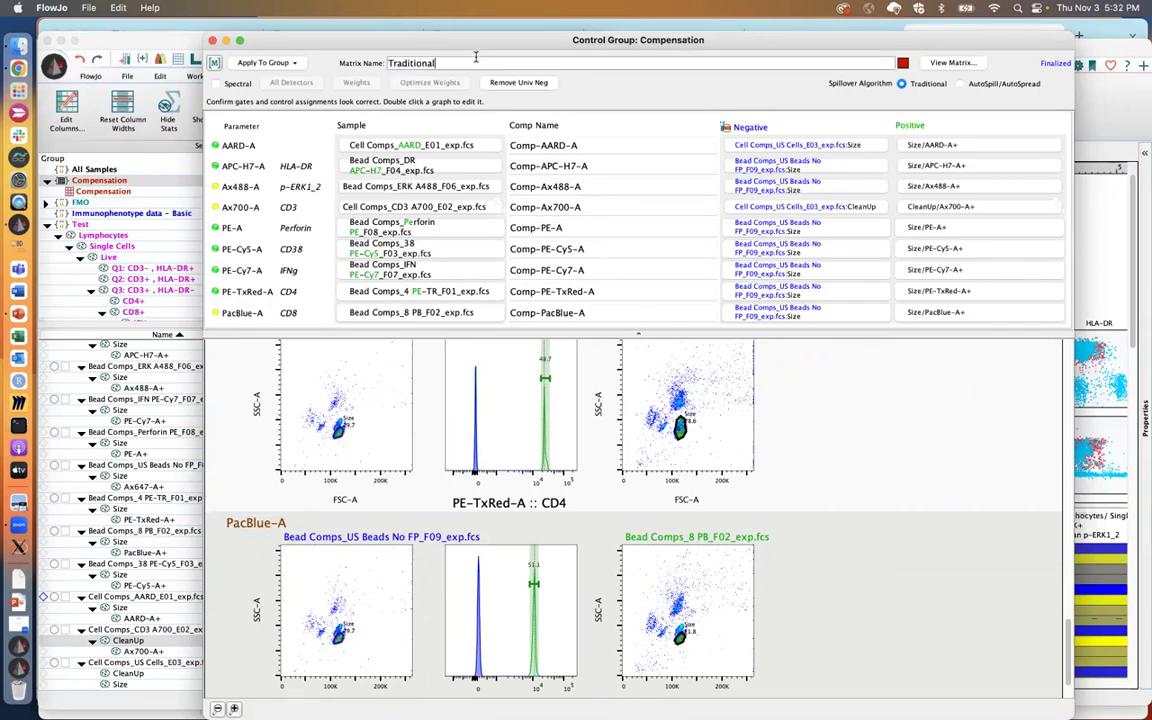
# - View the Traditional matrix and examine its compensated pairwise plots for sample LD1_NS+NS_A01_exp.fcs at reduced plot size
pyautogui.click(949, 63)
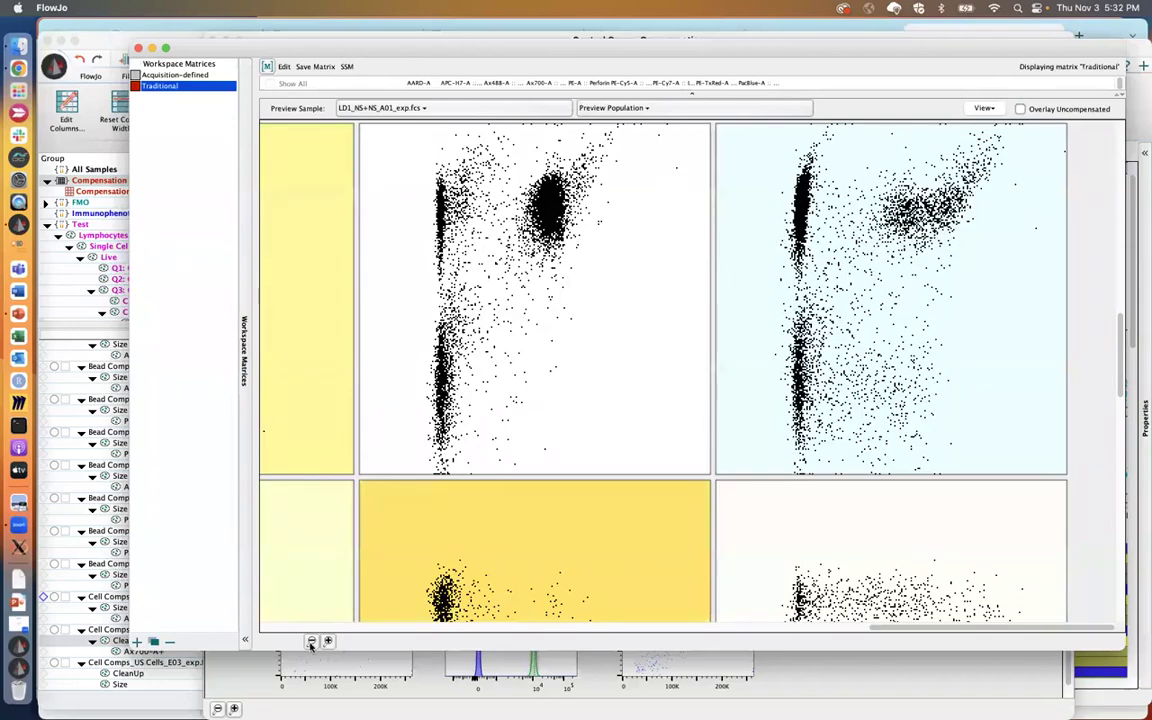
pyautogui.click(311, 640)
pyautogui.click(311, 640)
pyautogui.click(311, 640)
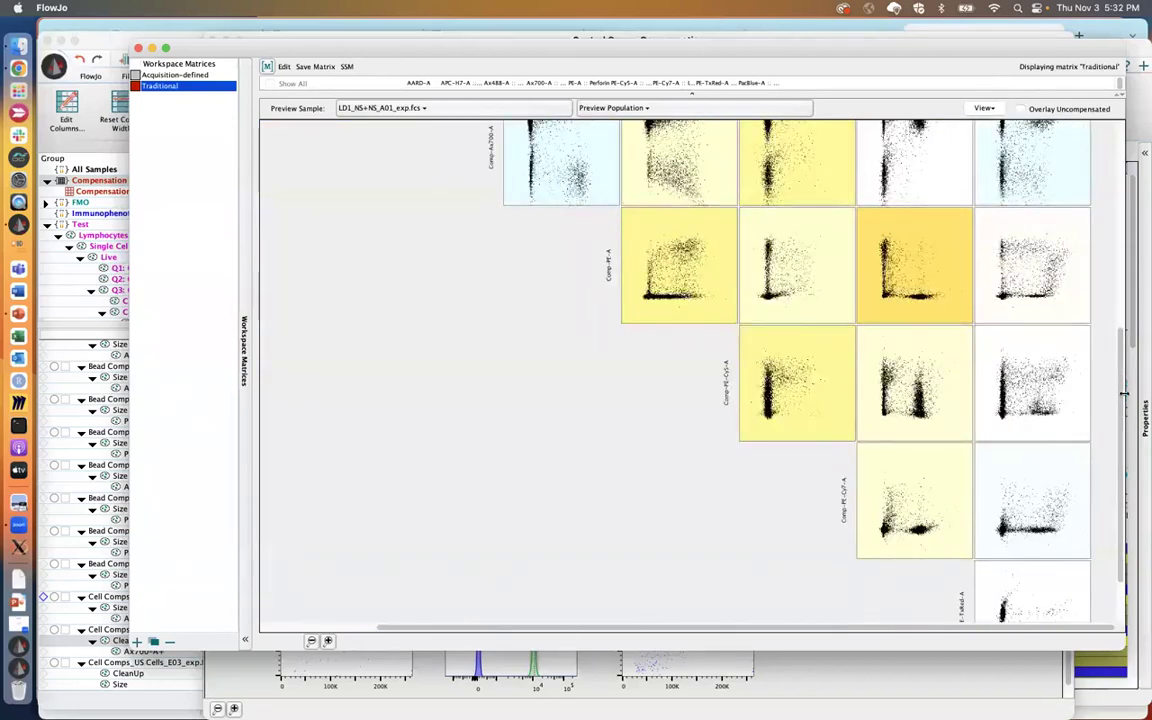
pyautogui.moveTo(1124, 395); pyautogui.dragTo(1117, 202)
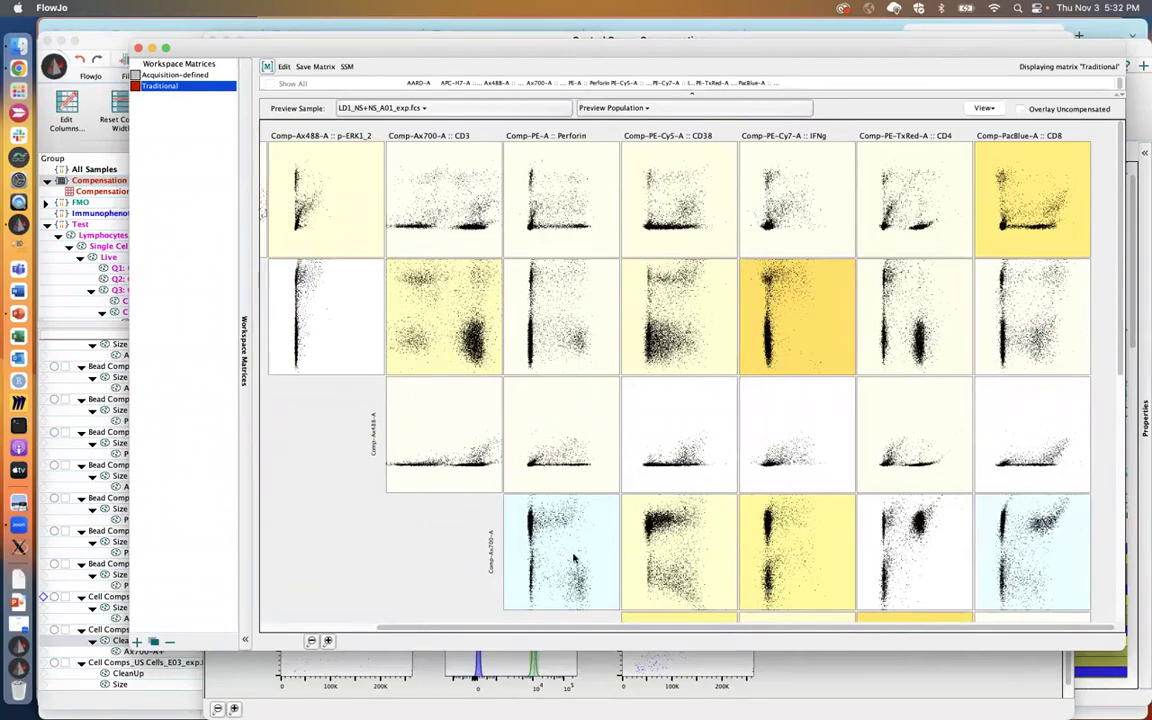
pyautogui.moveTo(607, 632); pyautogui.dragTo(432, 609)
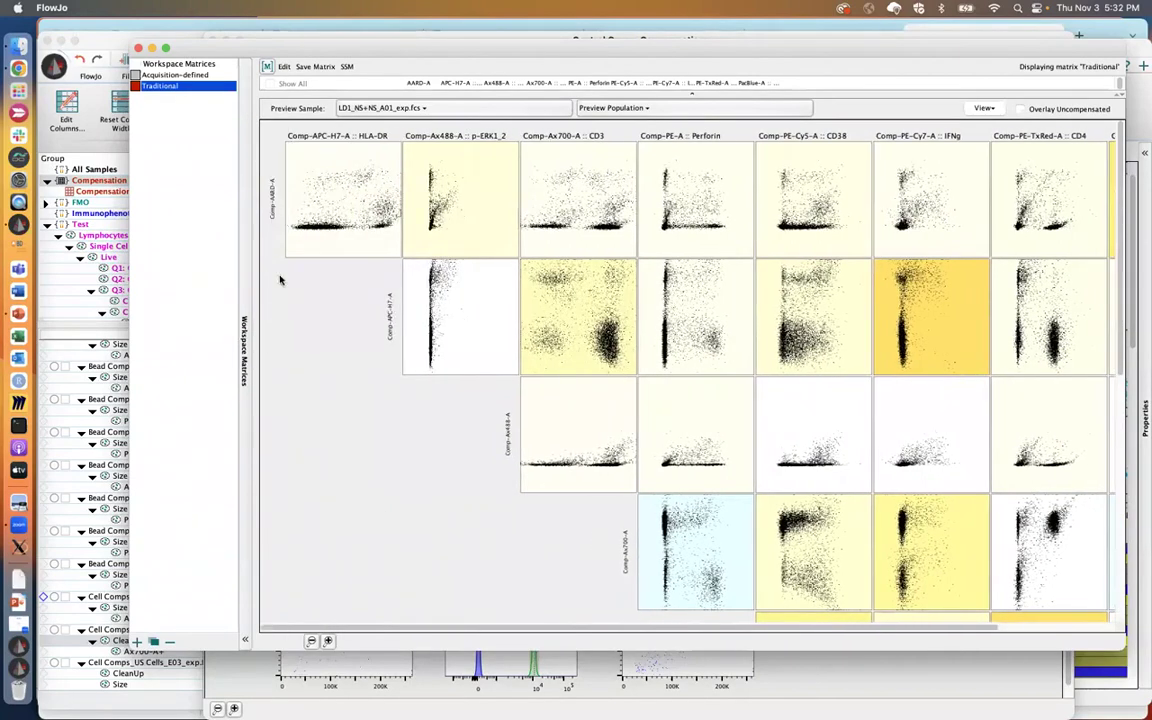
# - Compare the Acquisition-defined and Traditional matrices, reviewing their difference values and the overlaid pairwise plots
pyautogui.keyDown('super'); pyautogui.click(172, 77); pyautogui.keyUp('super')
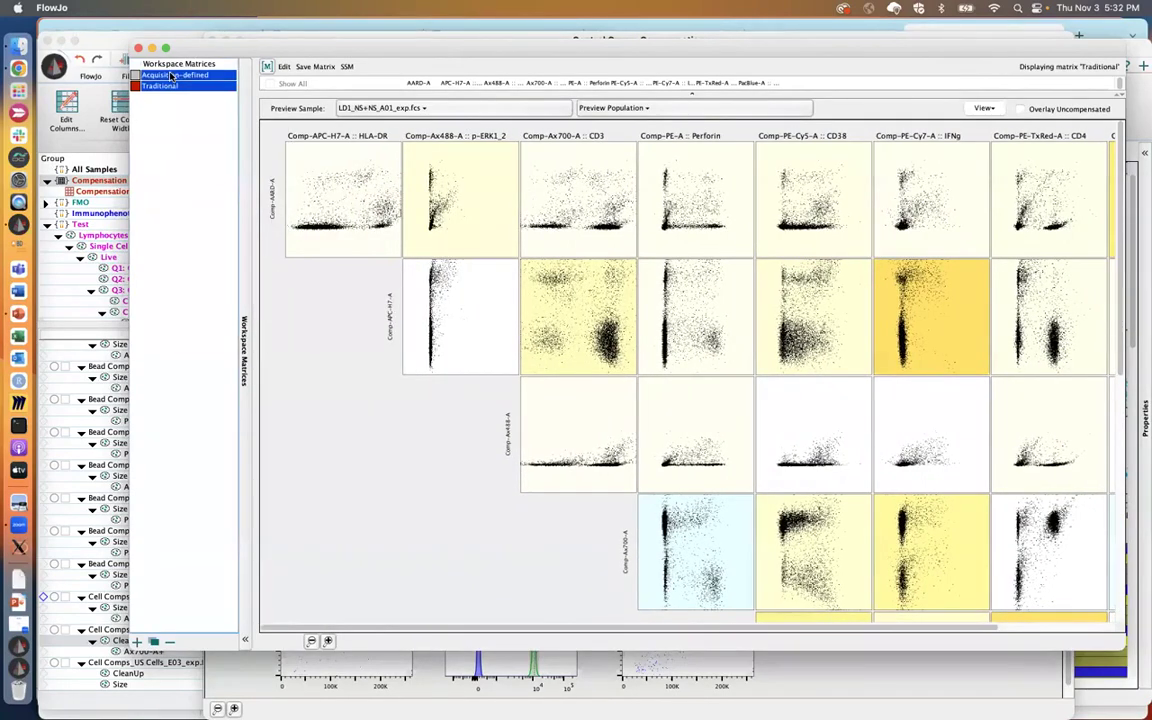
pyautogui.moveTo(620, 95); pyautogui.dragTo(632, 298)
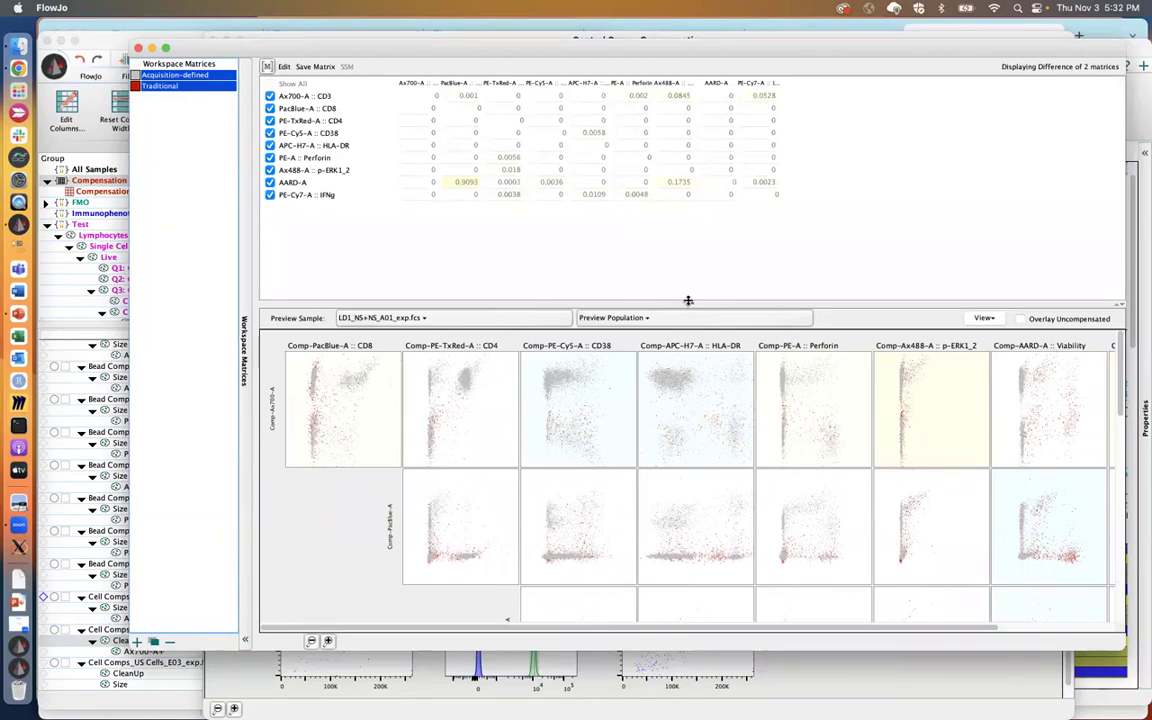
pyautogui.moveTo(689, 299); pyautogui.dragTo(684, 148)
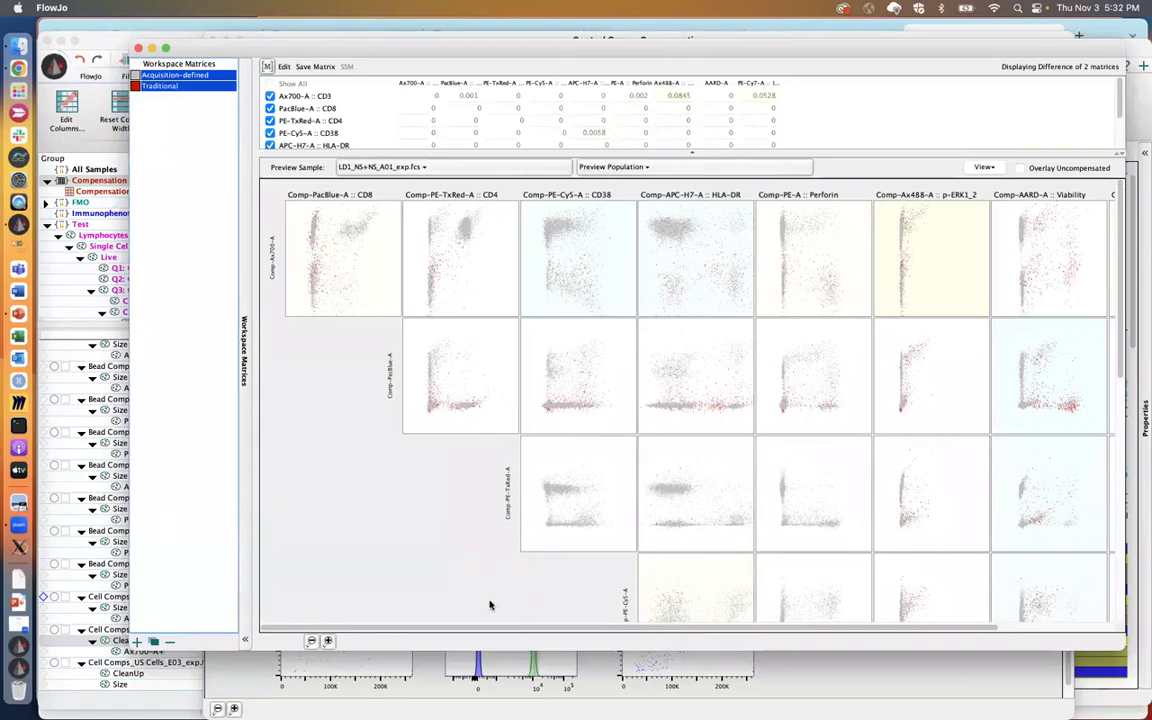
pyautogui.moveTo(501, 627); pyautogui.dragTo(665, 610)
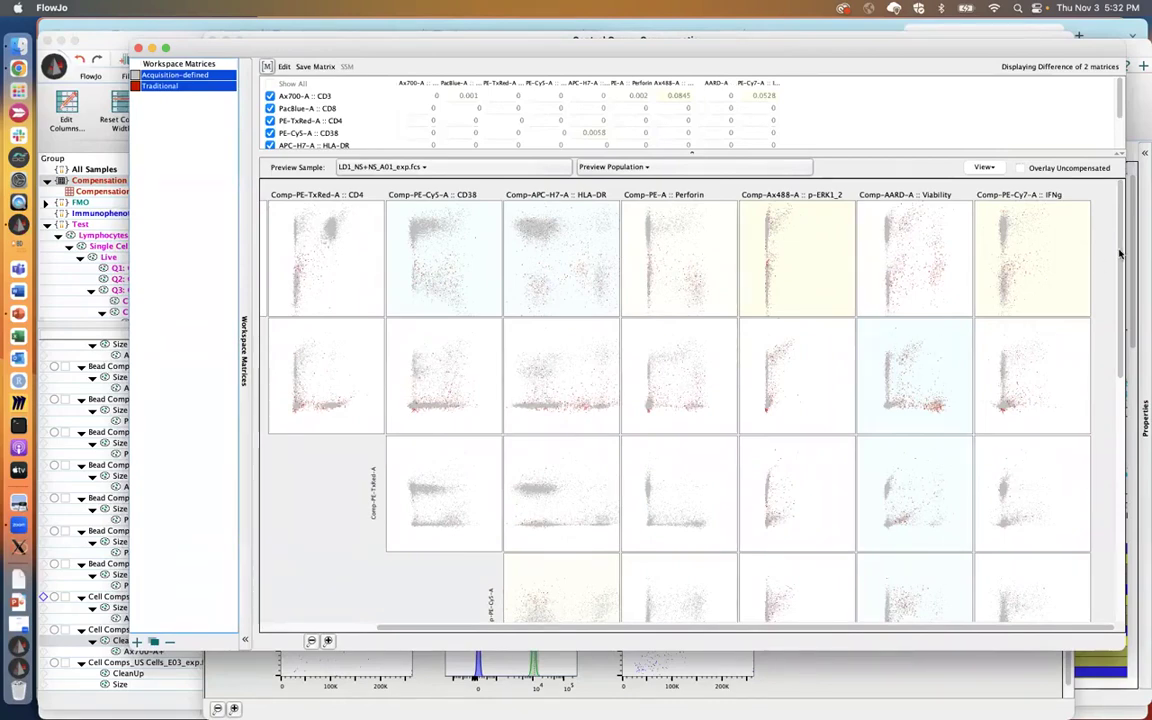
pyautogui.moveTo(1120, 253); pyautogui.dragTo(1116, 494)
pyautogui.scroll(10, 560, 271)
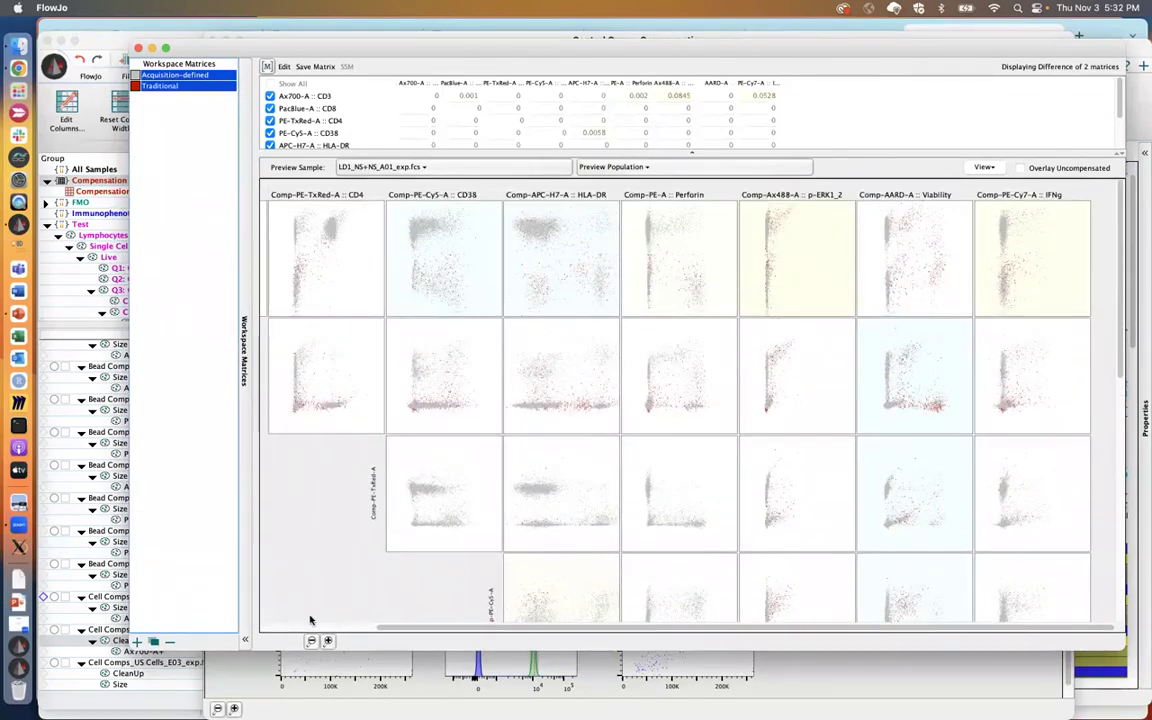
# - Enlarge the overlaid comparison plots and examine the Ax700-A row from PacBlue-A to PE-Cy7-A, plus the rows below
pyautogui.click(327, 641)
pyautogui.click(327, 641)
pyautogui.click(327, 641)
pyautogui.click(327, 641)
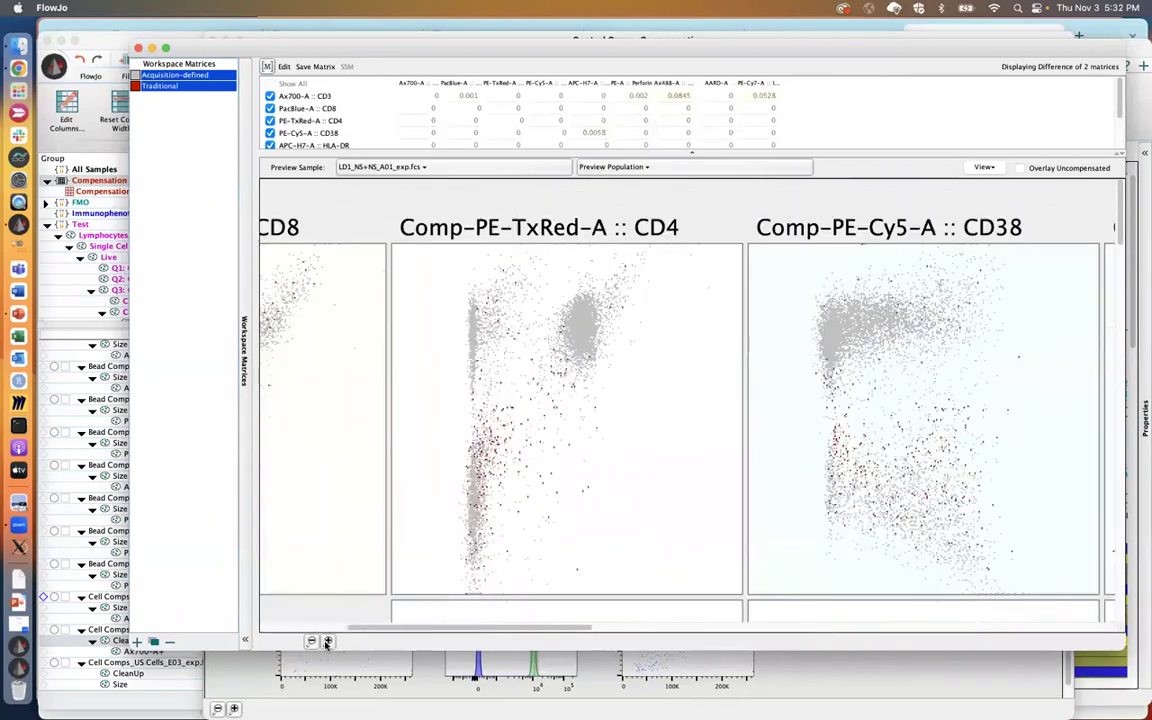
pyautogui.moveTo(495, 620); pyautogui.dragTo(342, 625)
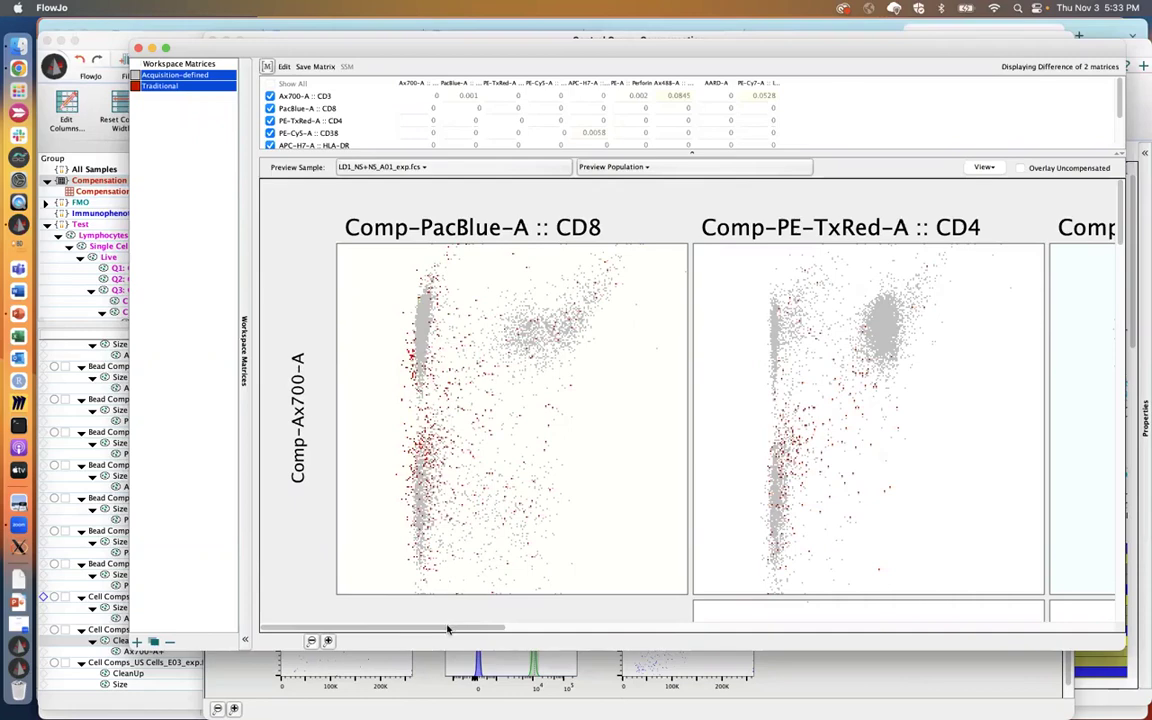
pyautogui.moveTo(448, 629); pyautogui.dragTo(1021, 638)
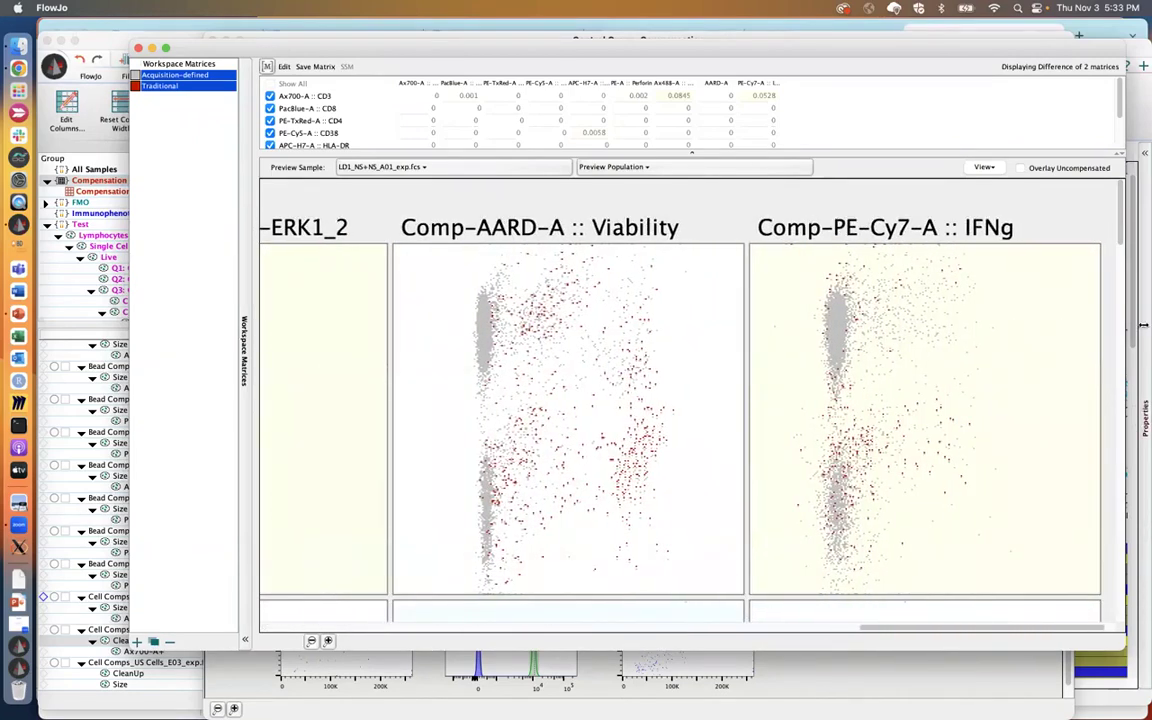
pyautogui.moveTo(1124, 206); pyautogui.dragTo(1125, 465)
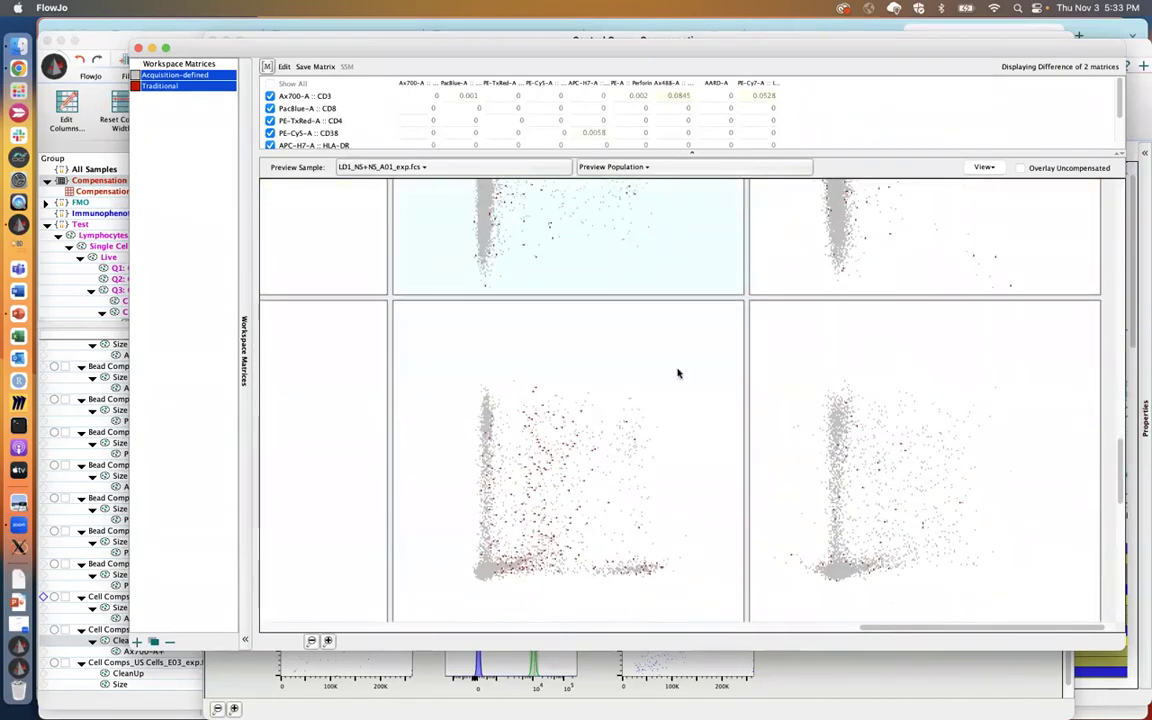
# - Make Traditional the displayed matrix, and collapse the gating trees of the Test group and all its samples in the workspace
pyautogui.click(186, 86)
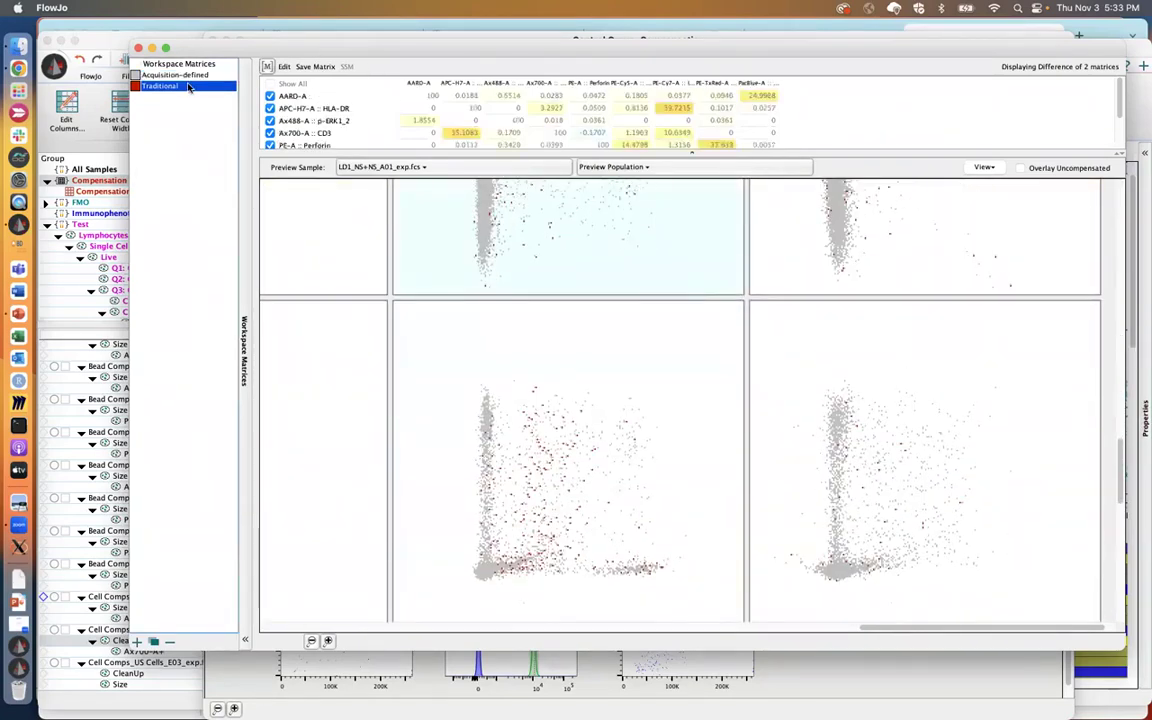
pyautogui.moveTo(205, 48); pyautogui.dragTo(325, 48)
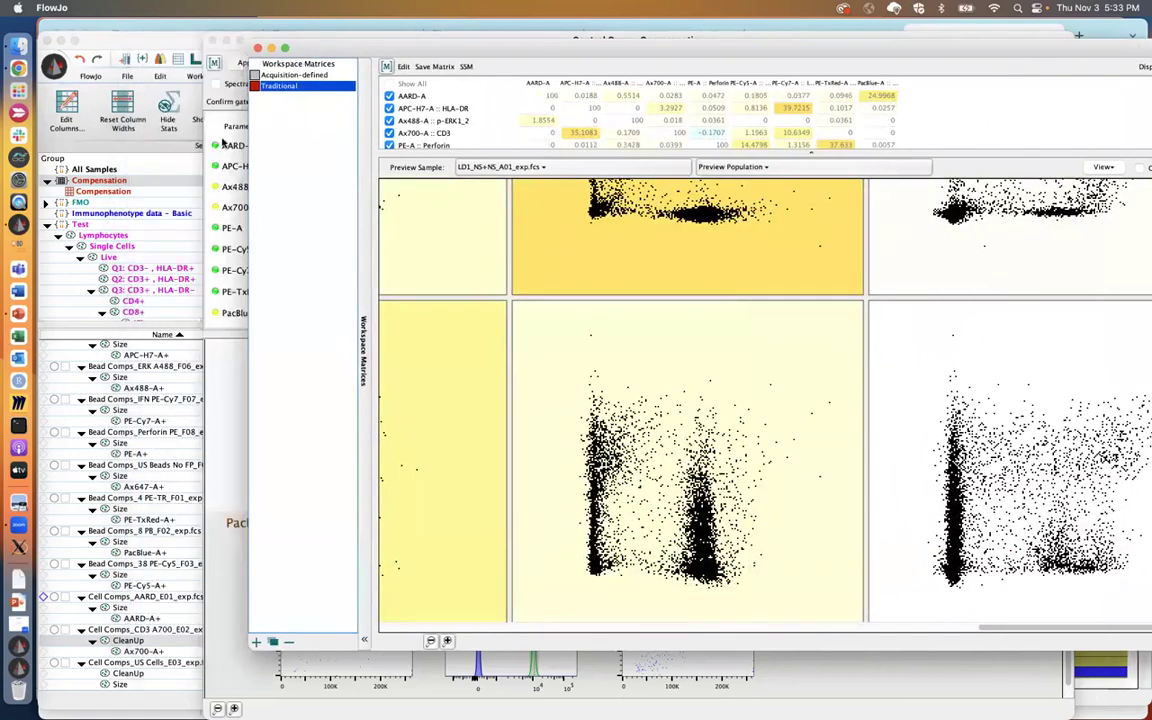
pyautogui.click(50, 228)
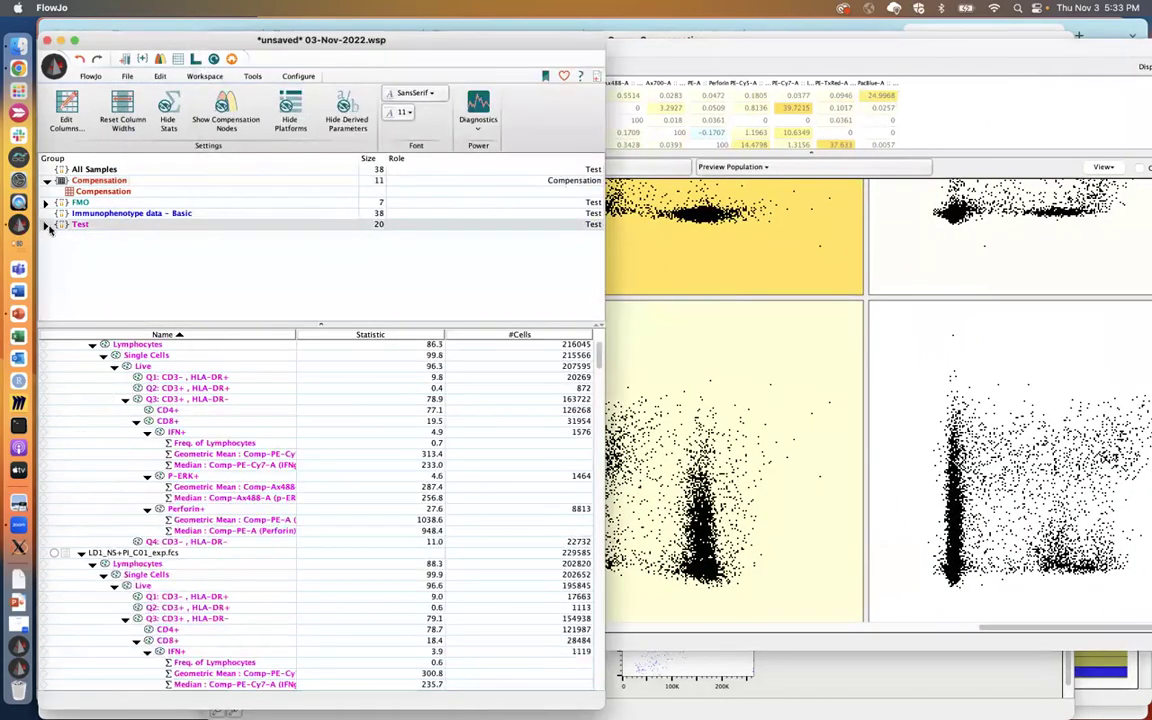
pyautogui.keyDown('alt'); pyautogui.click(81, 554); pyautogui.keyUp('alt')
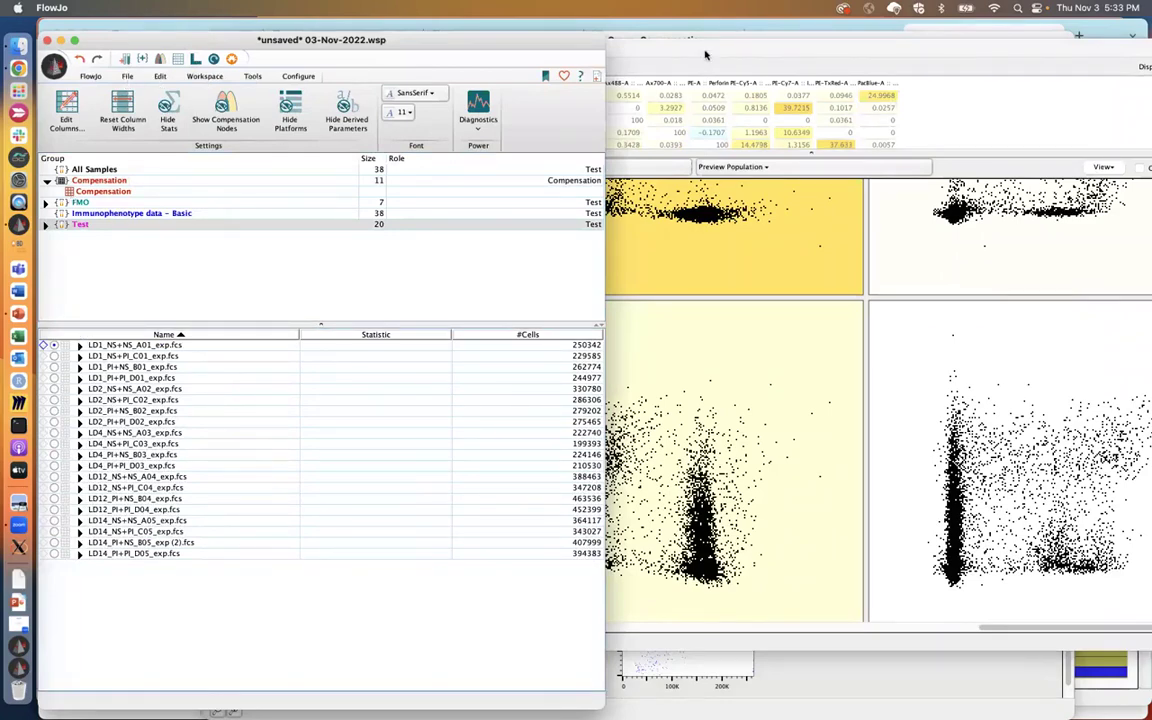
# - Apply the Traditional compensation matrix to the whole Test group
pyautogui.click(705, 55)
pyautogui.moveTo(390, 62); pyautogui.dragTo(435, 68)
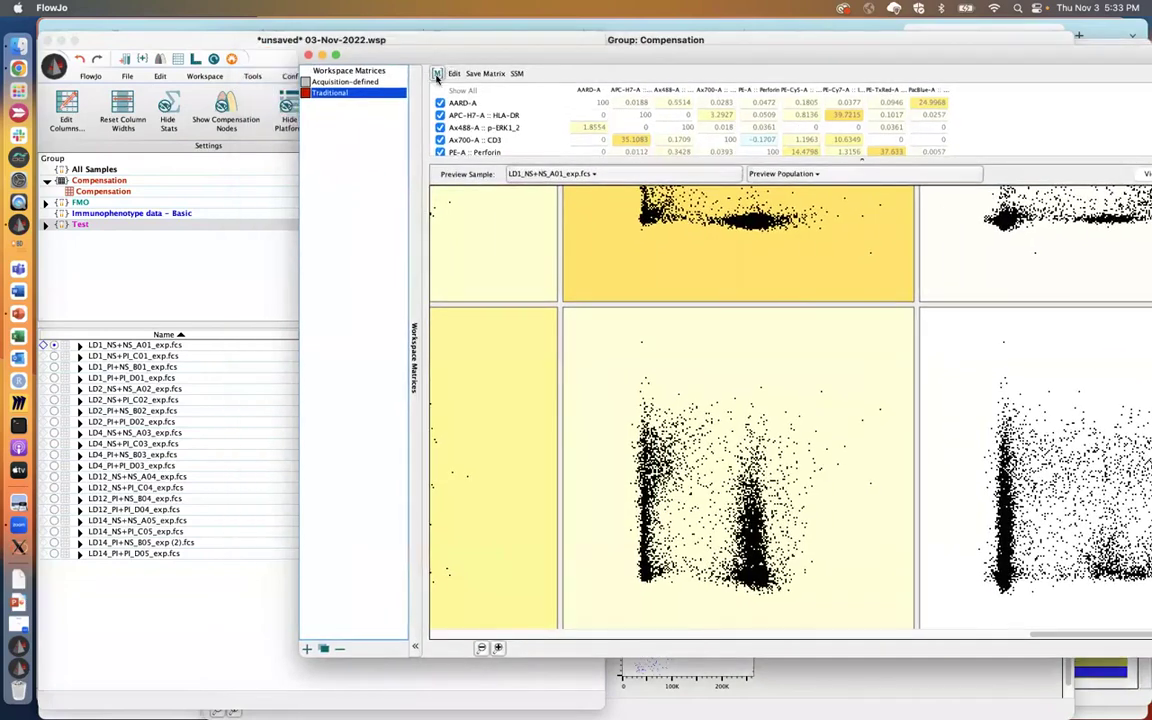
pyautogui.click(144, 225)
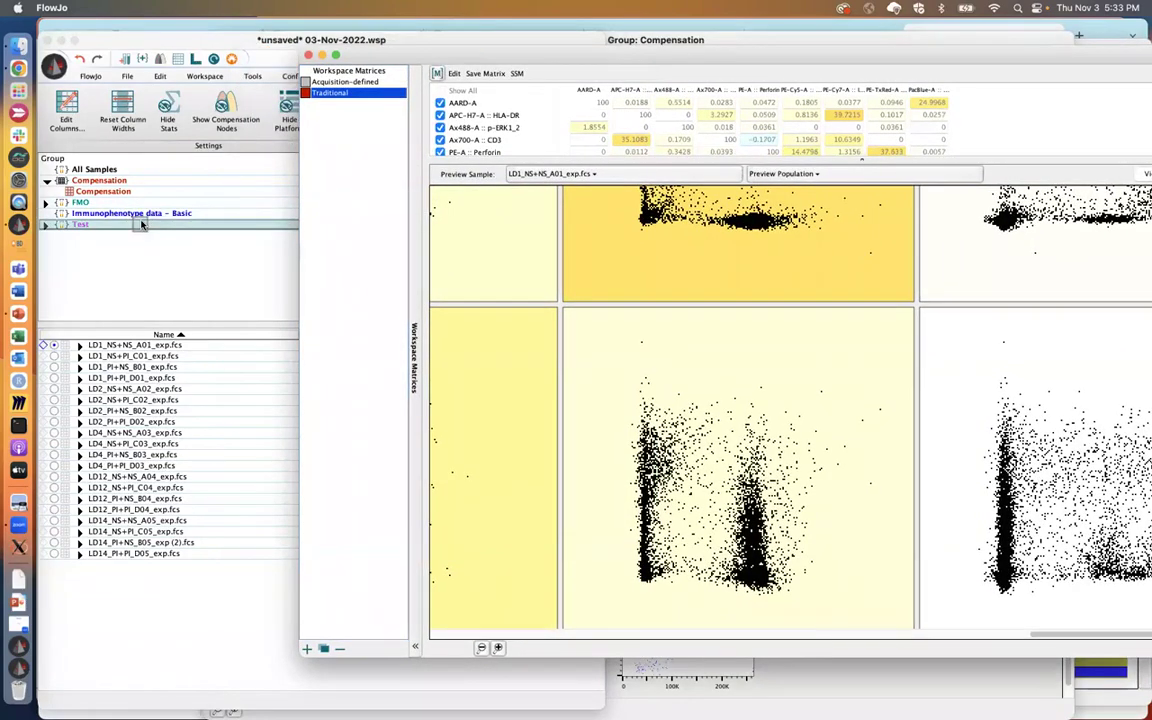
# - Try the Acquisition-defined matrix on individual samples such as LD2_NS+NS_A02_exp.fcs, and reapply Traditional to the Test group
pyautogui.click(337, 83)
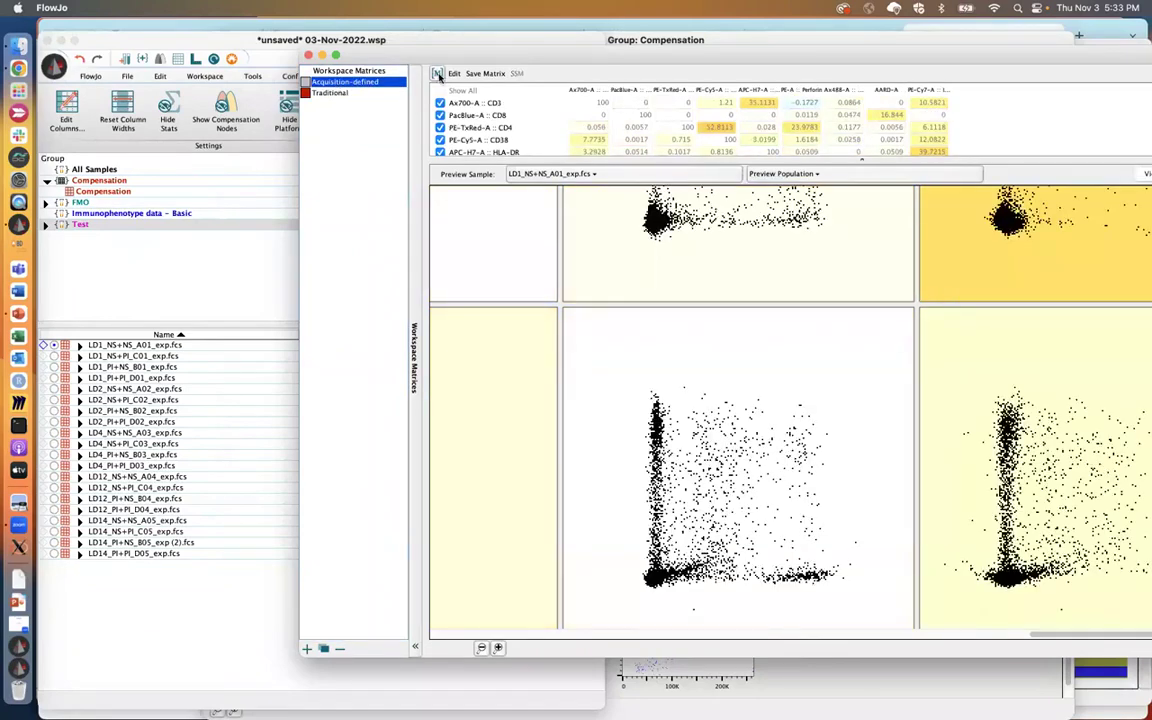
pyautogui.moveTo(121, 389); pyautogui.dragTo(121, 389)
pyautogui.click(338, 93)
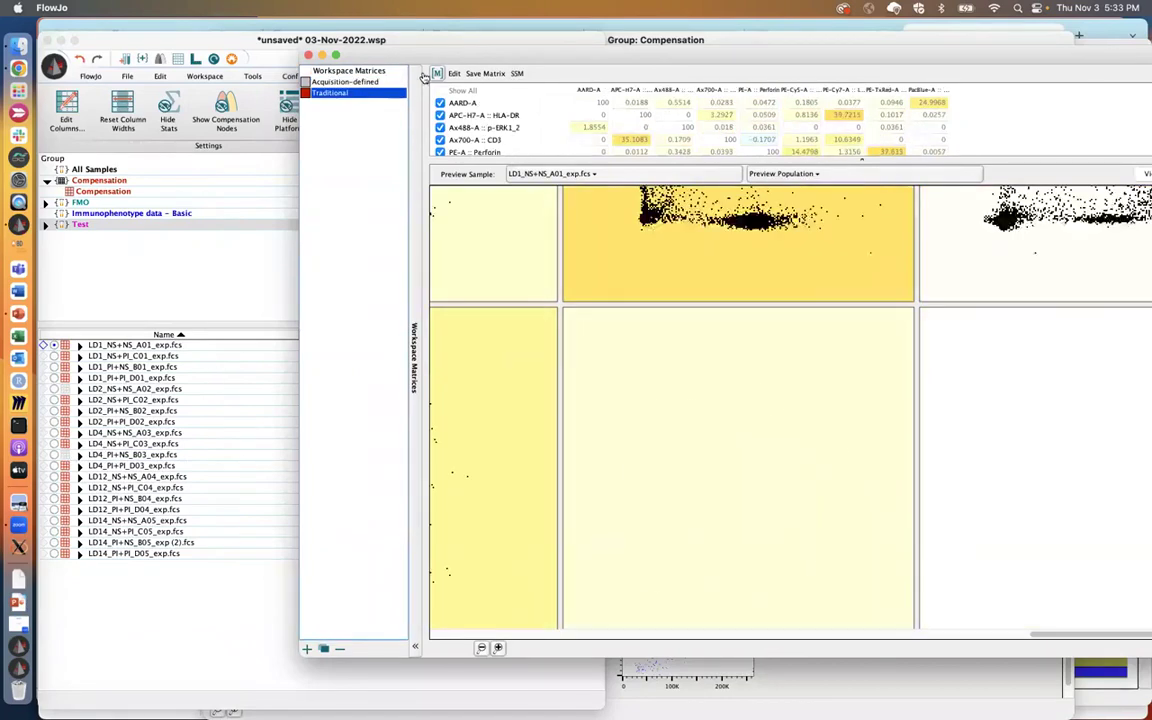
pyautogui.moveTo(438, 75); pyautogui.dragTo(134, 226)
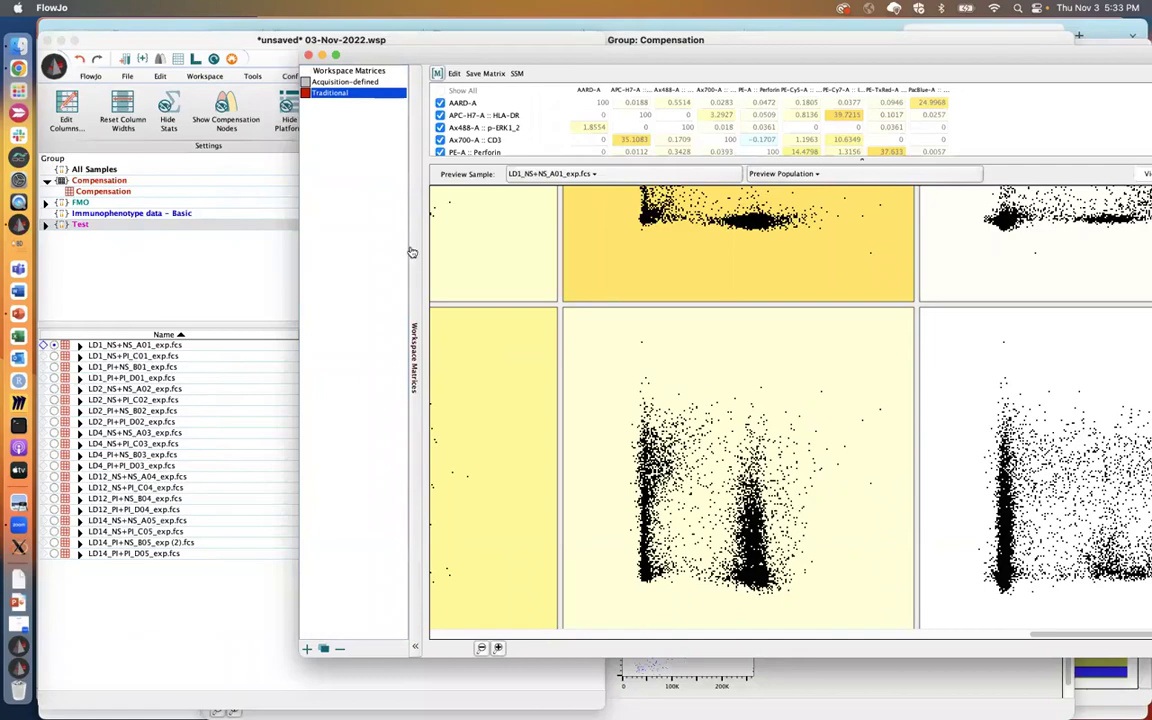
# - Close the matrix view, switch the Compensation control group to the AutoSpill/AutoSpread algorithm and remove the universal negatives
pyautogui.click(310, 55)
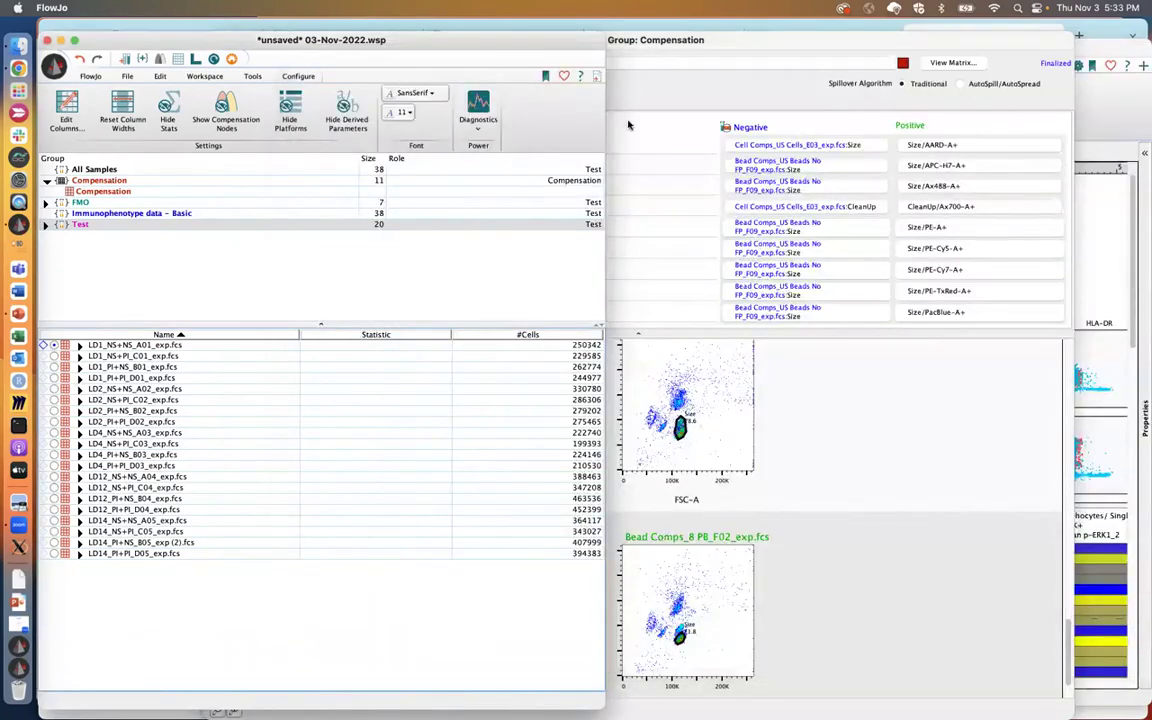
pyautogui.click(727, 42)
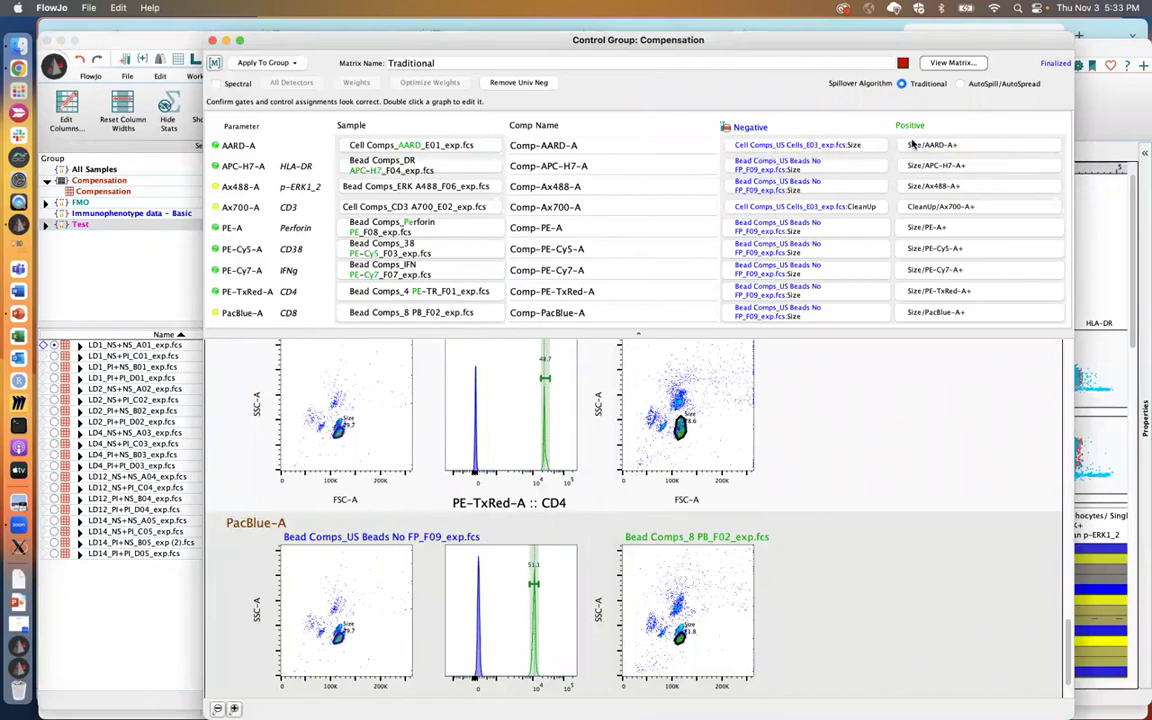
pyautogui.click(960, 84)
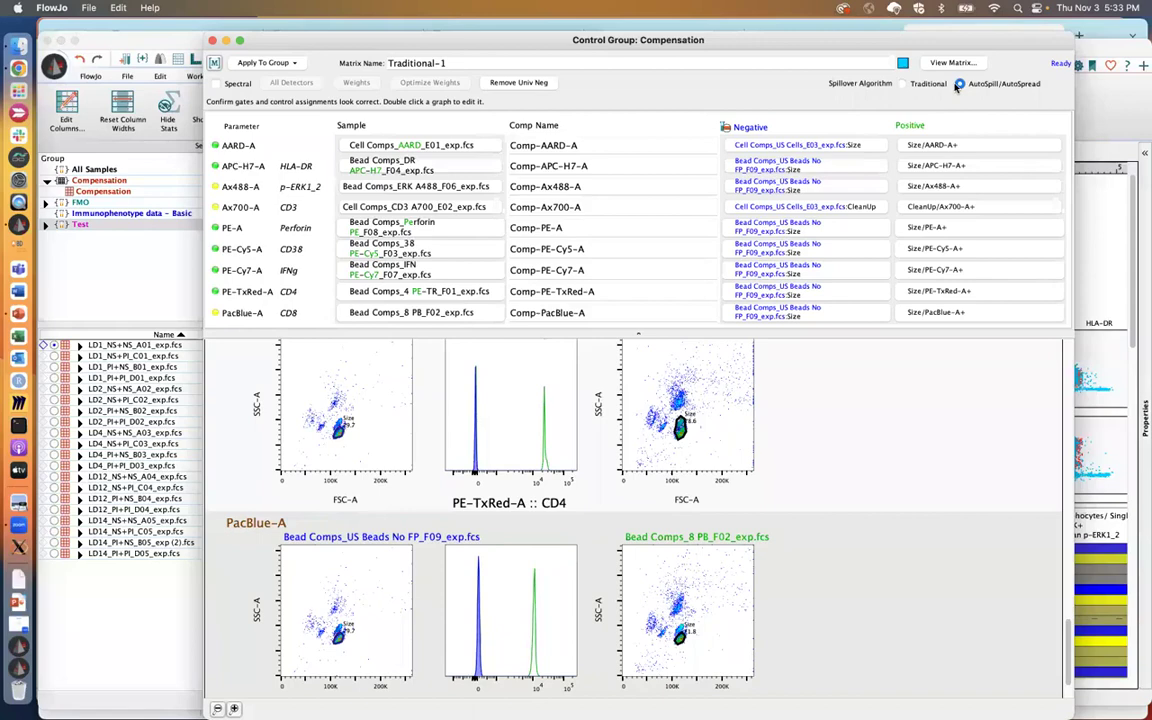
pyautogui.click(516, 83)
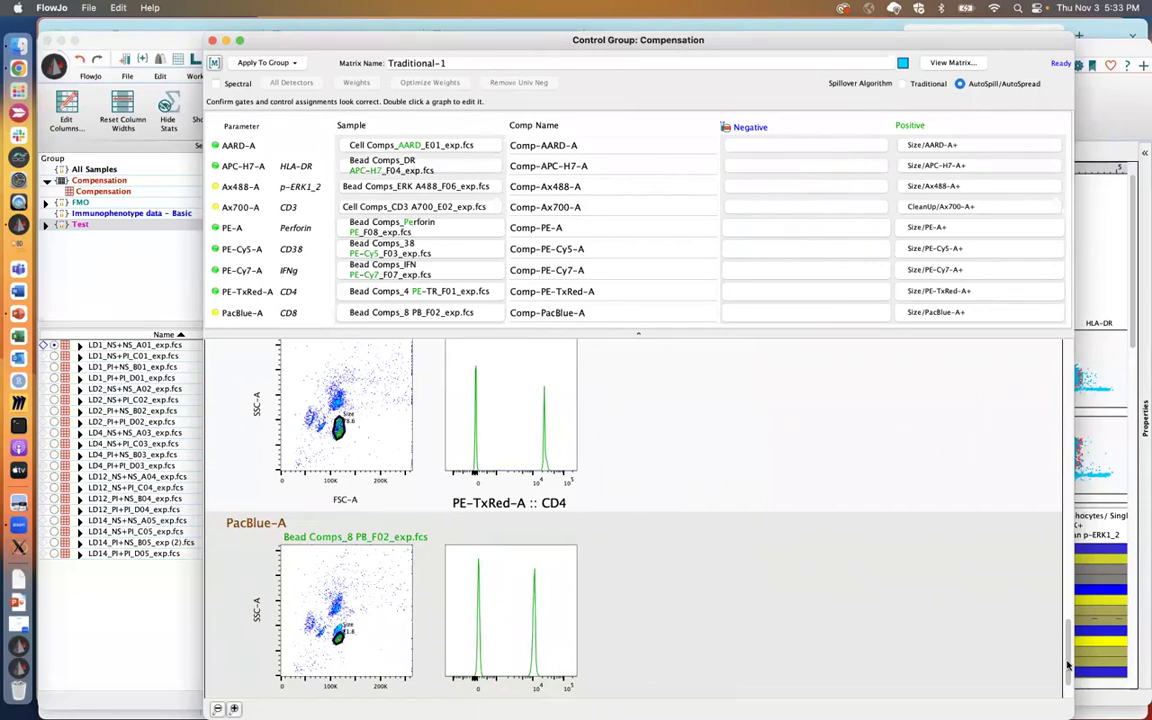
# - Check the AutoSpill control plots, looking at the population gates and ungated histograms from AARD-A down to PE-Cy5-A
pyautogui.moveTo(1068, 665); pyautogui.dragTo(1068, 373)
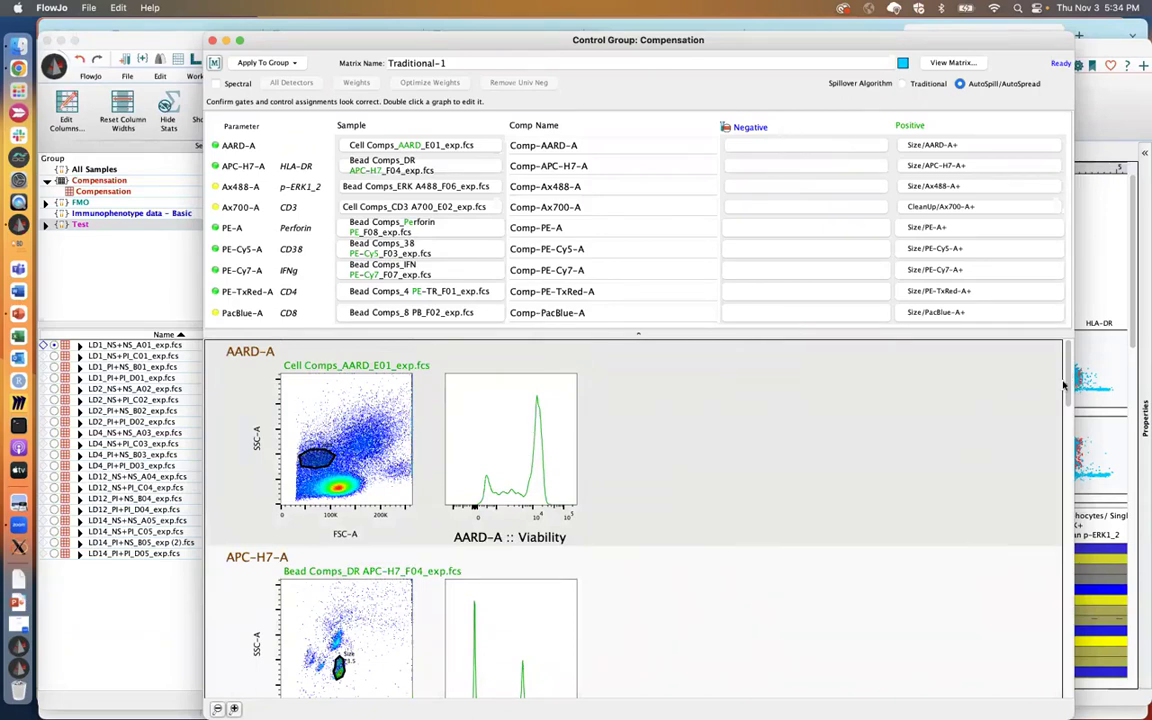
pyautogui.scroll(-2, 460, 400)
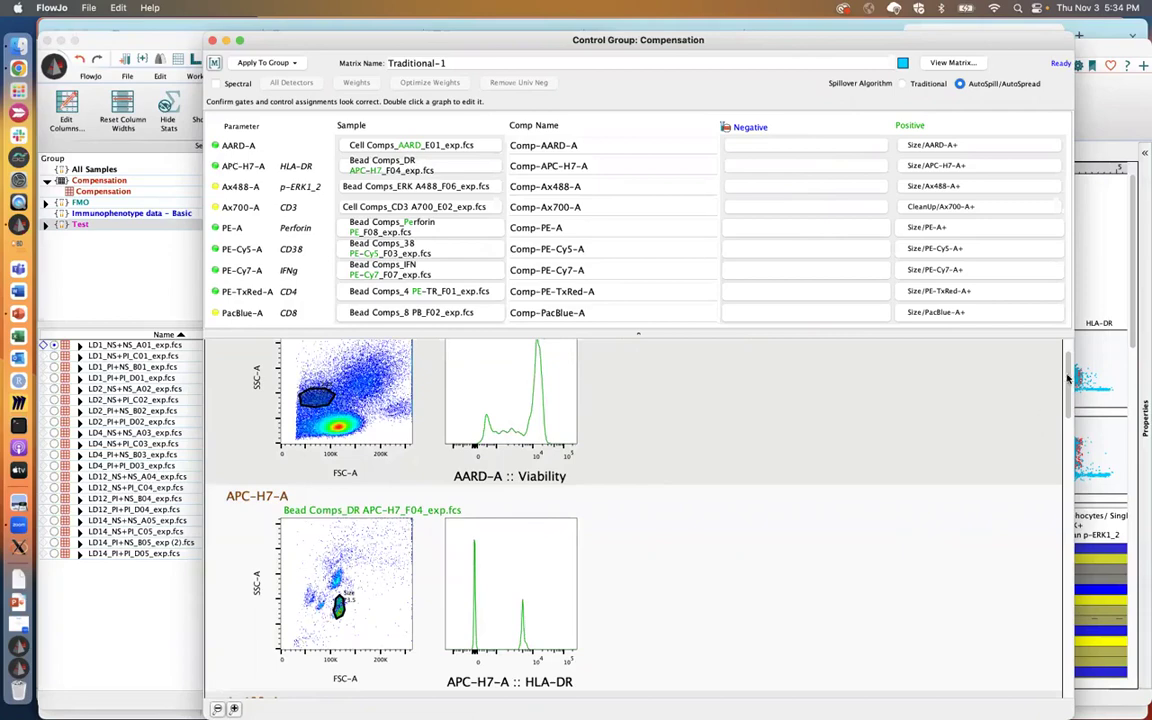
pyautogui.moveTo(1068, 376); pyautogui.dragTo(1068, 397)
pyautogui.moveTo(1068, 398); pyautogui.dragTo(1066, 500)
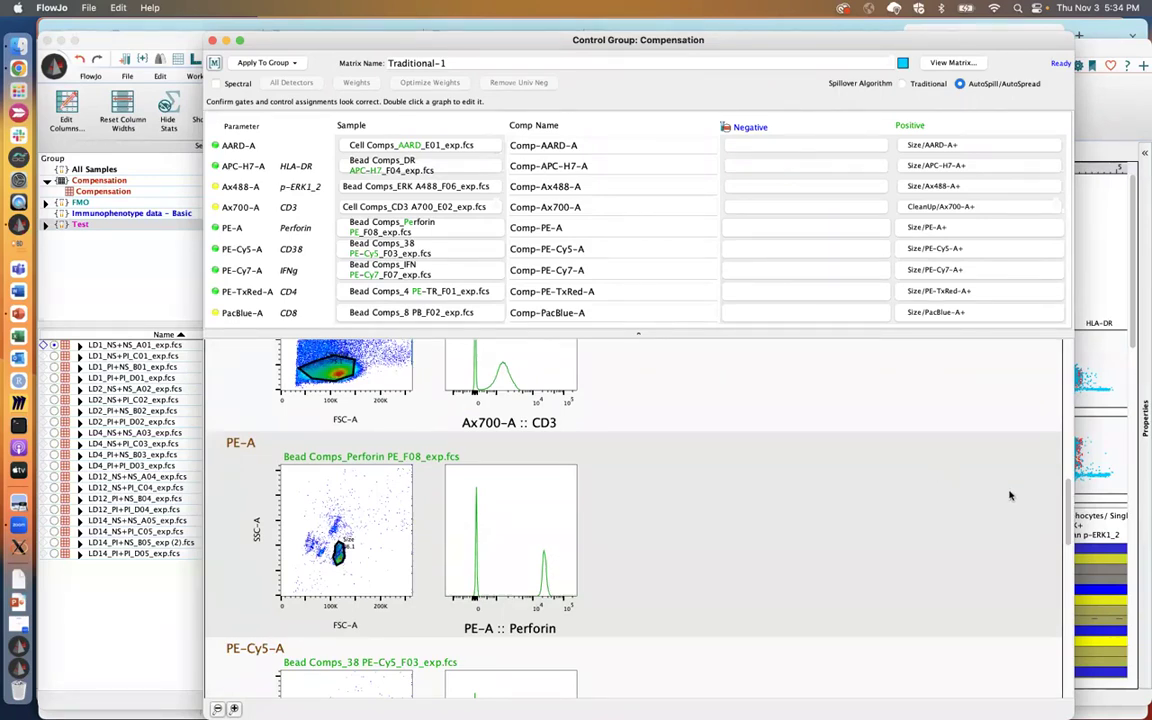
pyautogui.moveTo(1068, 493); pyautogui.dragTo(1063, 338)
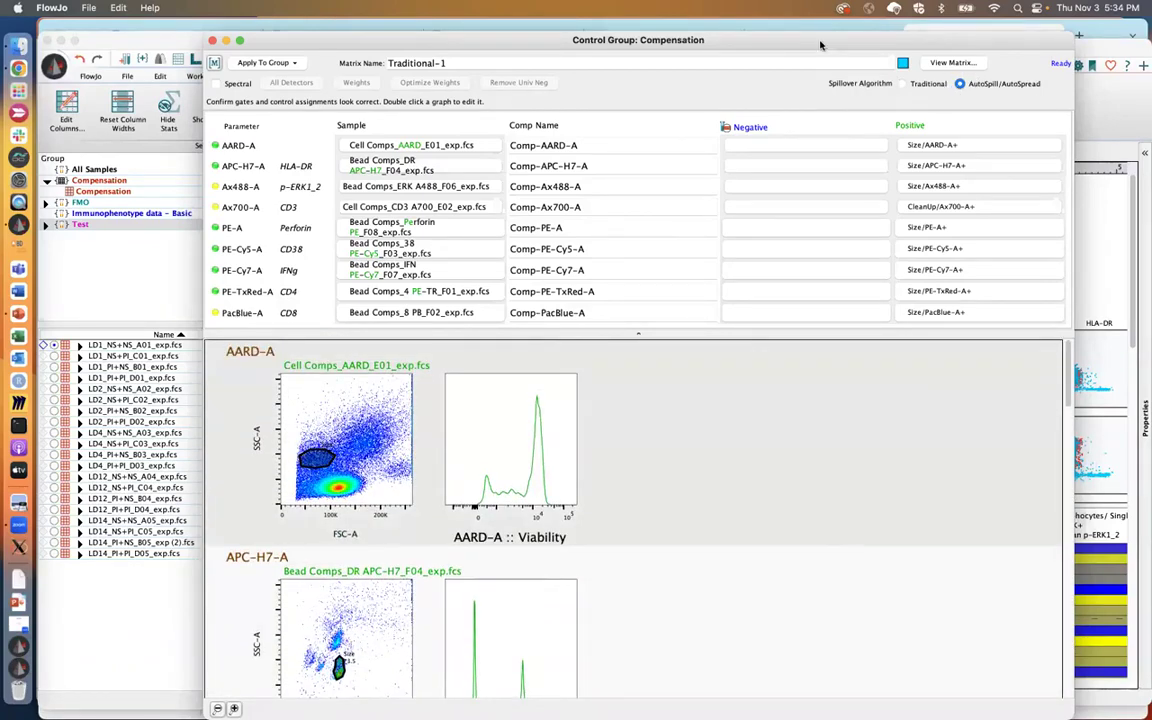
# - Name the new compensation matrix Autospill
pyautogui.moveTo(820, 44); pyautogui.dragTo(794, 67)
pyautogui.click(530, 85)
pyautogui.doubleClick(530, 85)
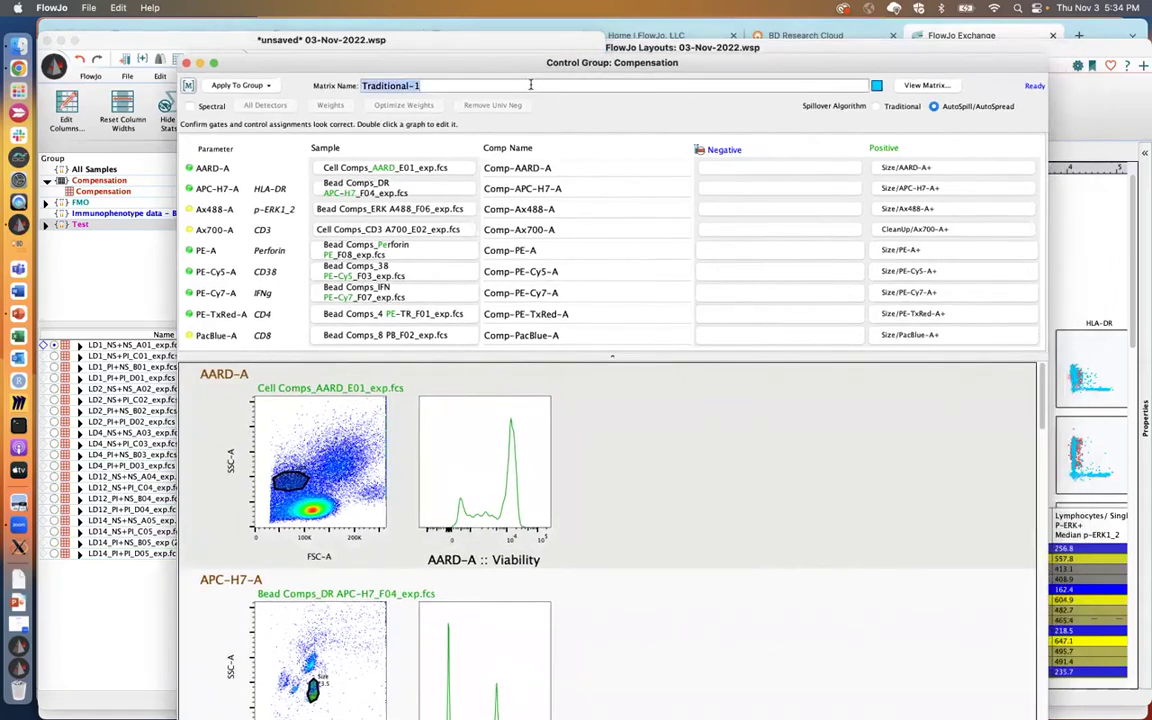
pyautogui.write('Autospill')
# - View the Autospill matrix with all its coefficients shown and examine its pairwise plots for LD1_NS+NS_A01_exp.fcs at reduced size
pyautogui.click(925, 88)
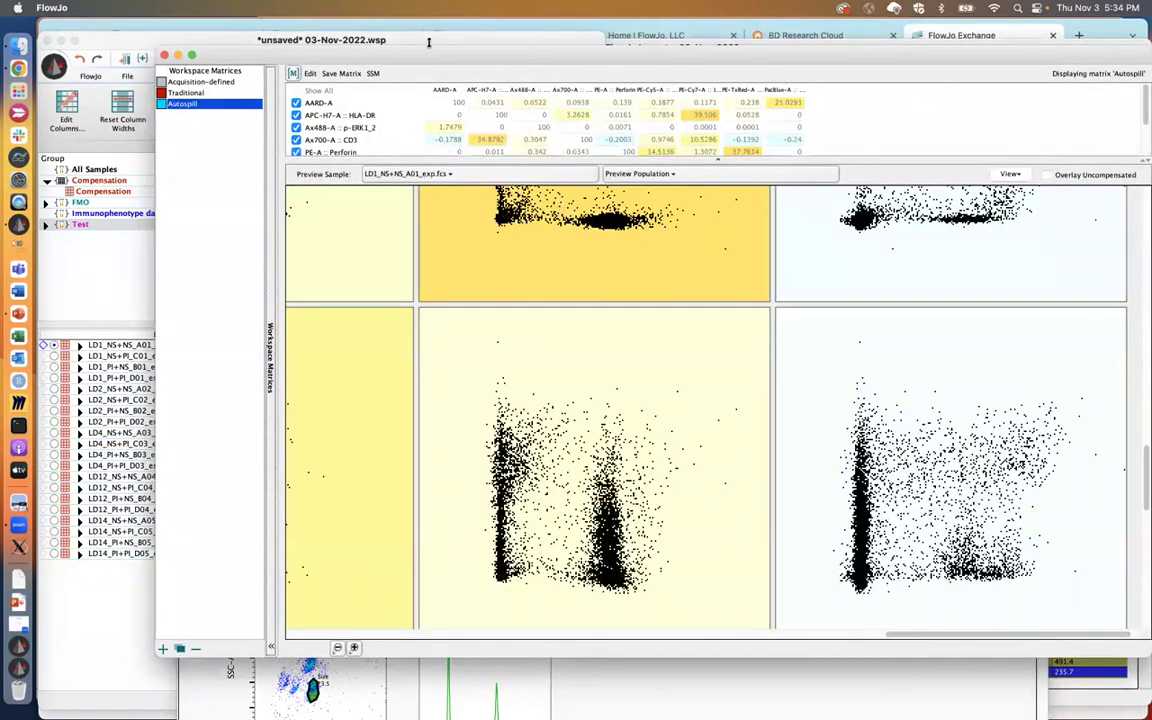
pyautogui.moveTo(388, 58); pyautogui.dragTo(313, 51)
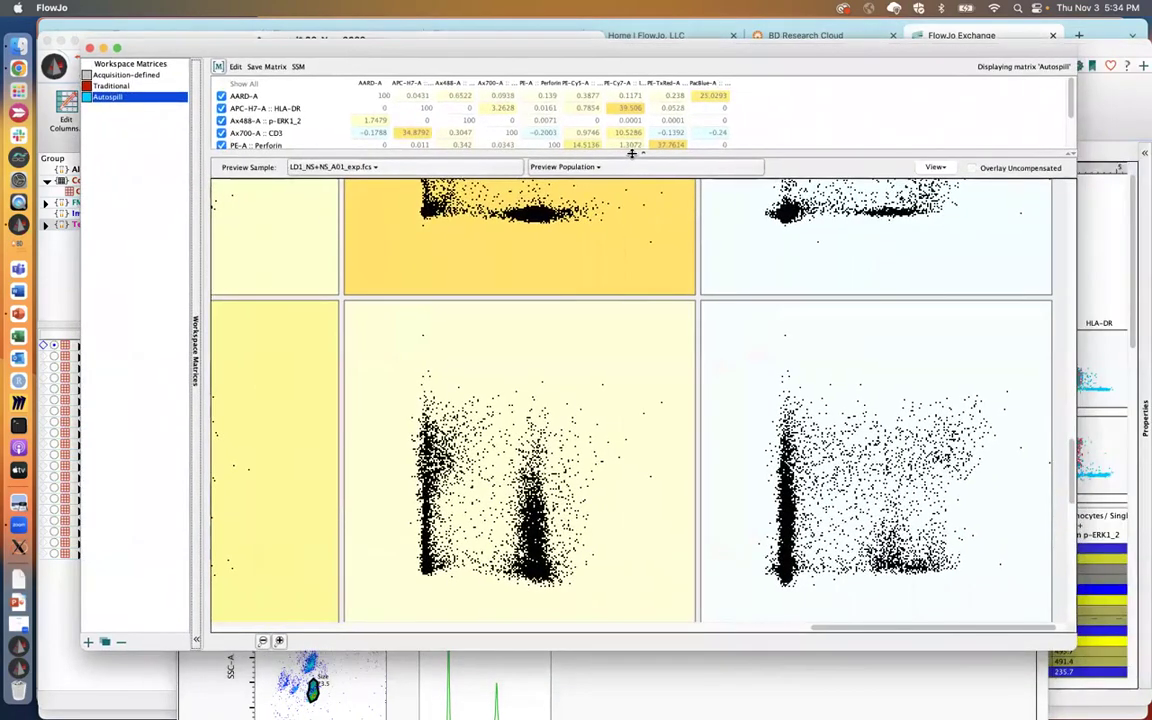
pyautogui.moveTo(635, 149); pyautogui.dragTo(635, 237)
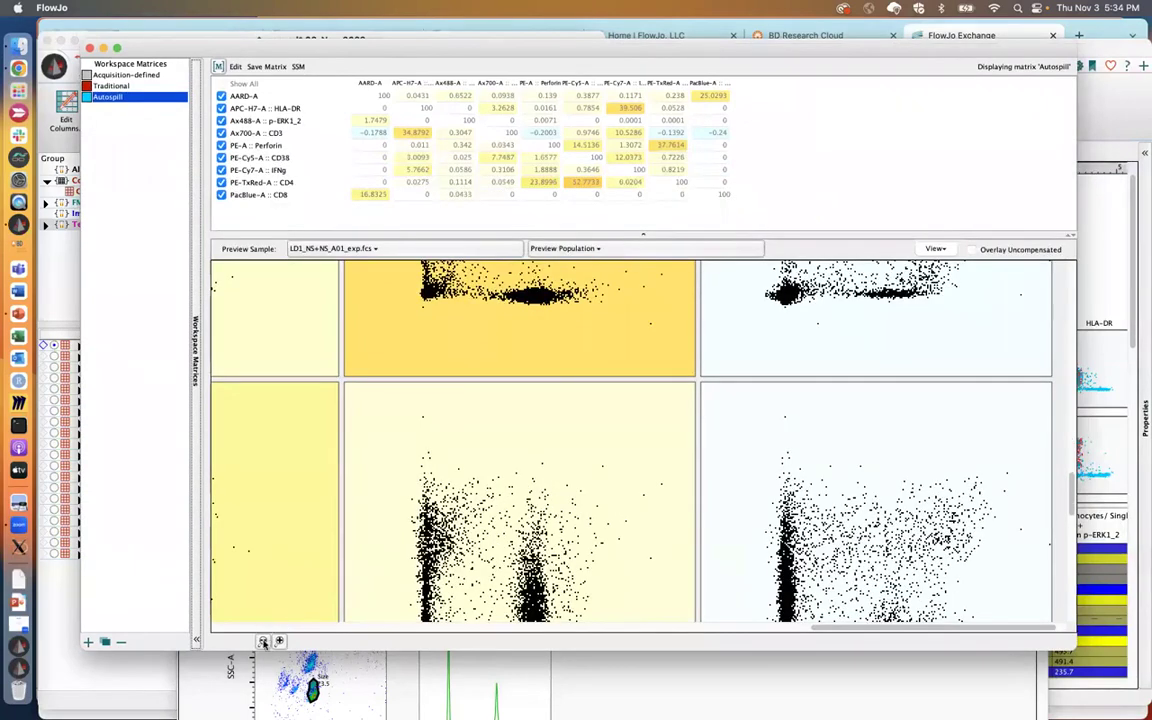
pyautogui.scroll(-5, 239, 580)
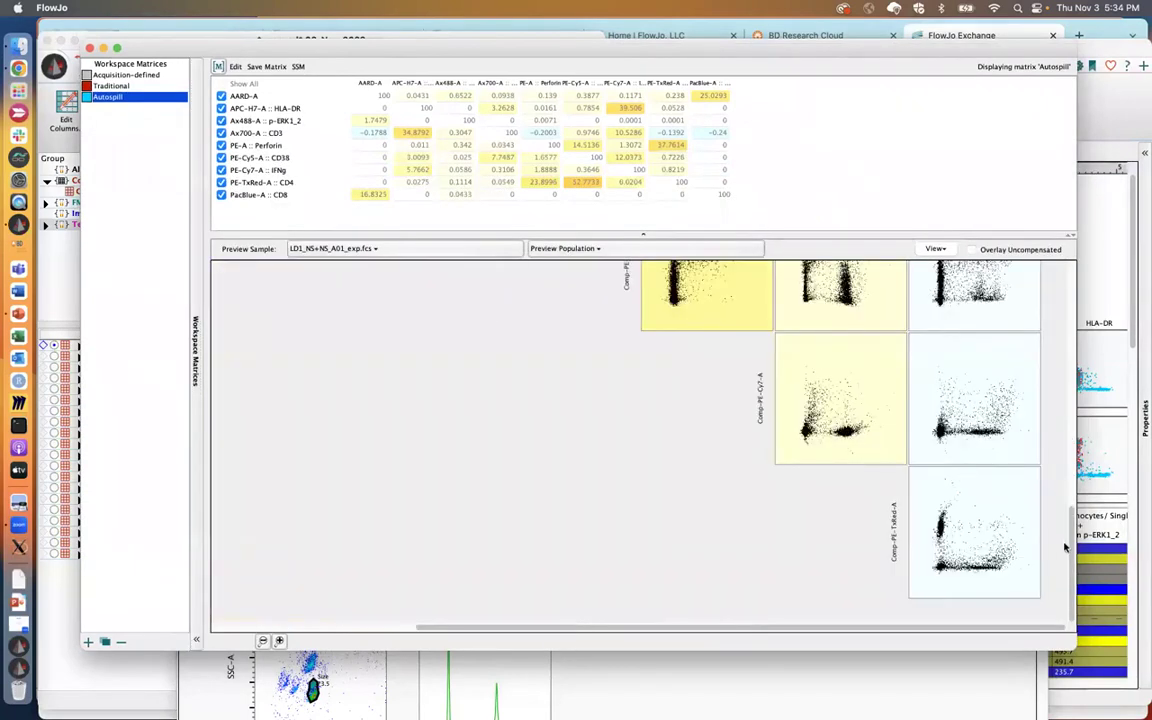
pyautogui.moveTo(1067, 548); pyautogui.dragTo(1072, 285)
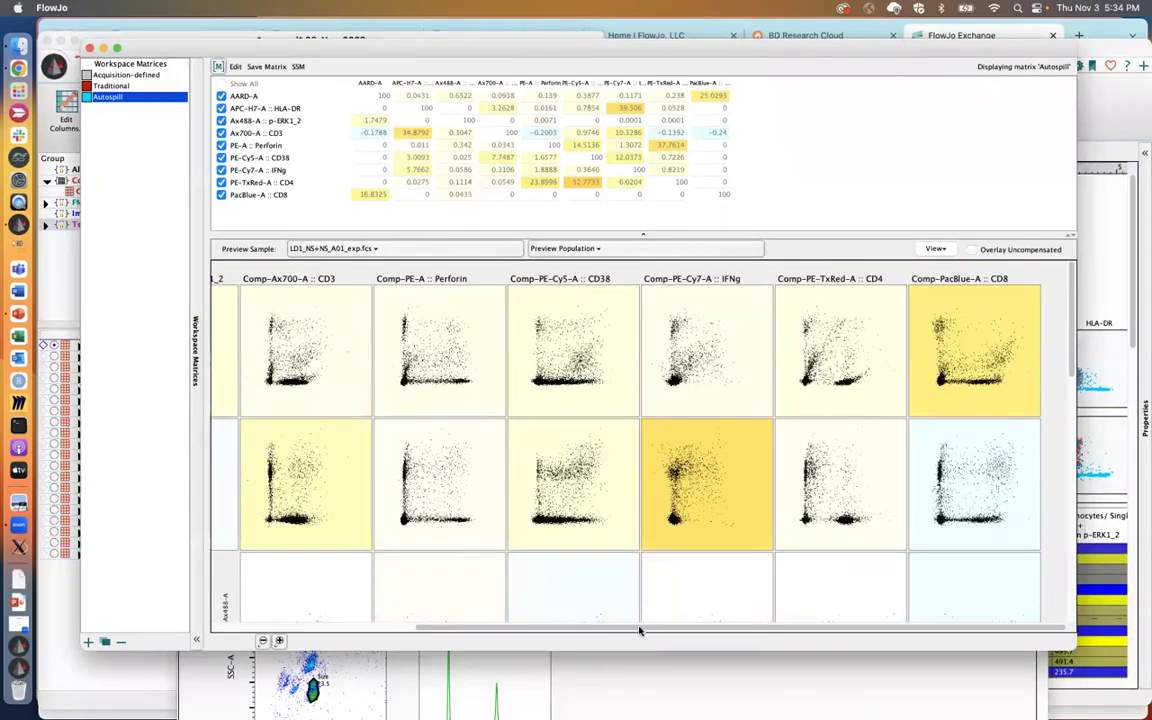
pyautogui.moveTo(640, 627); pyautogui.dragTo(350, 633)
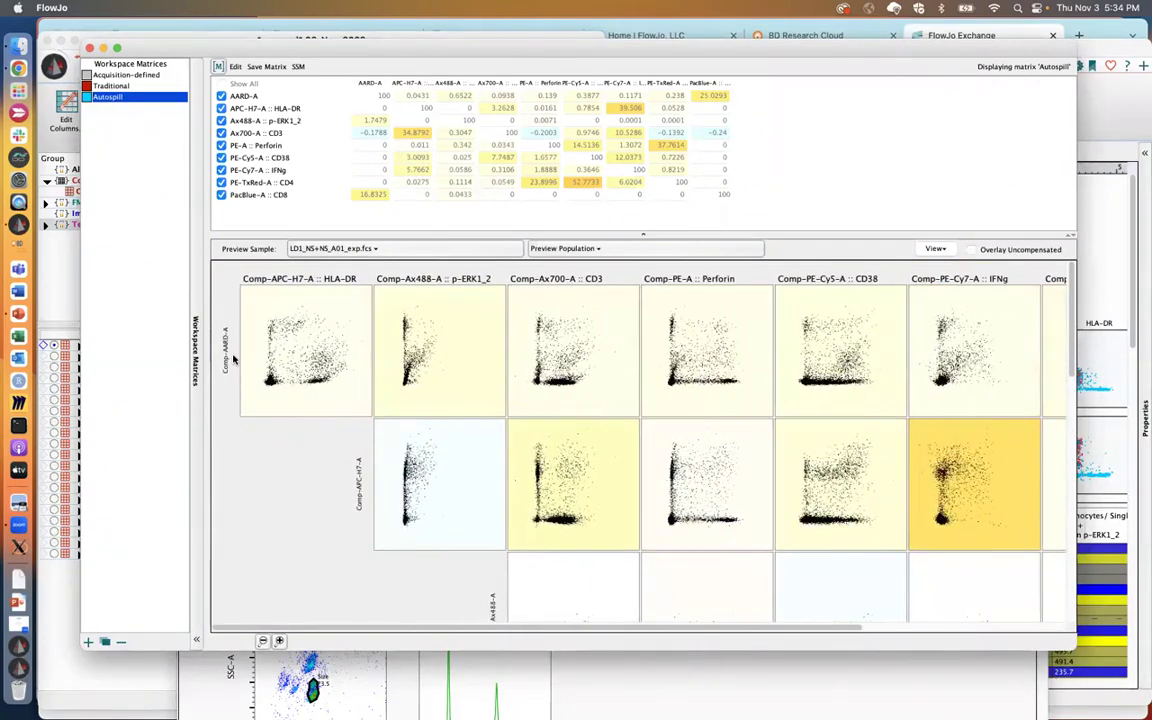
# - View the Traditional and Autospill matrices together and compare their overlaid, enlarged Comp-AARD-A plots from HLA-DR across to CD8
pyautogui.keyDown('super'); pyautogui.click(106, 88); pyautogui.keyUp('super')
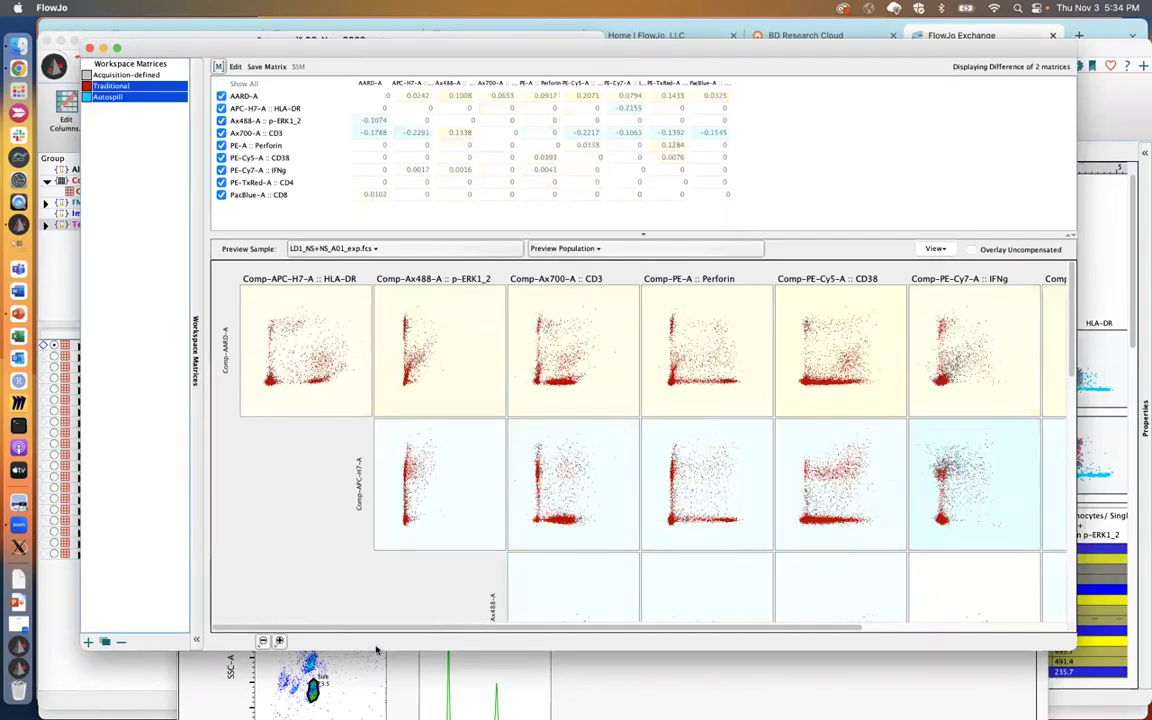
pyautogui.scroll(3, 257, 580)
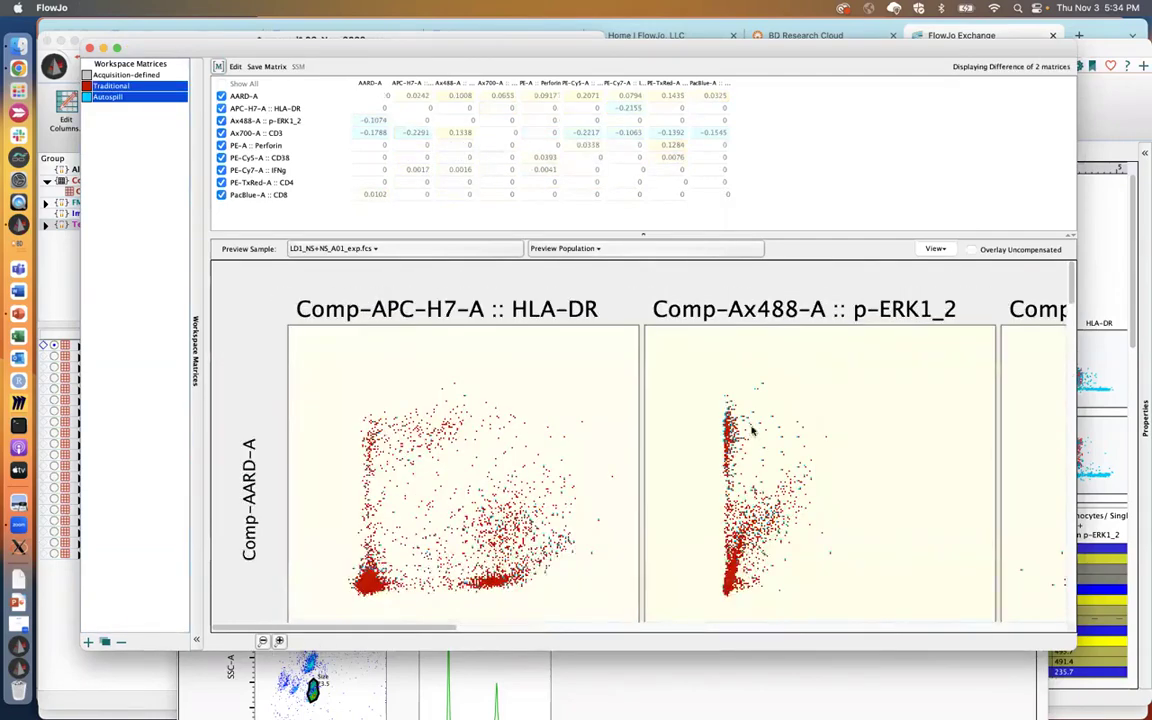
pyautogui.scroll(-3, 1073, 280)
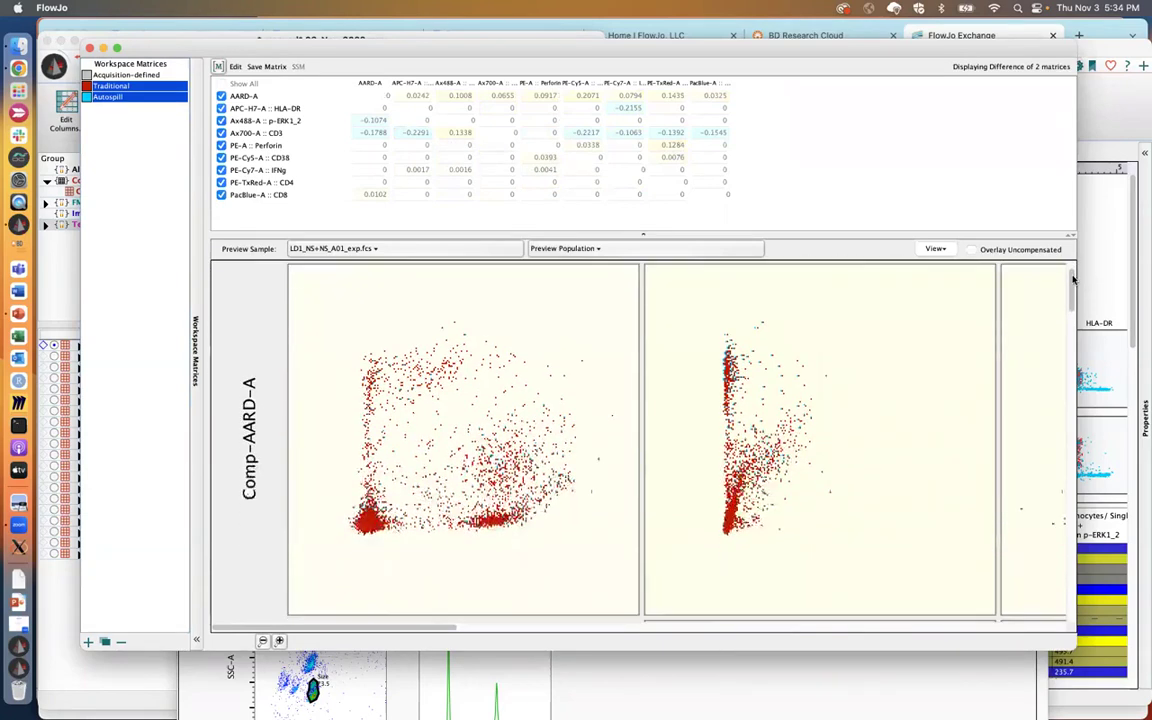
pyautogui.scroll(-1, 1073, 280)
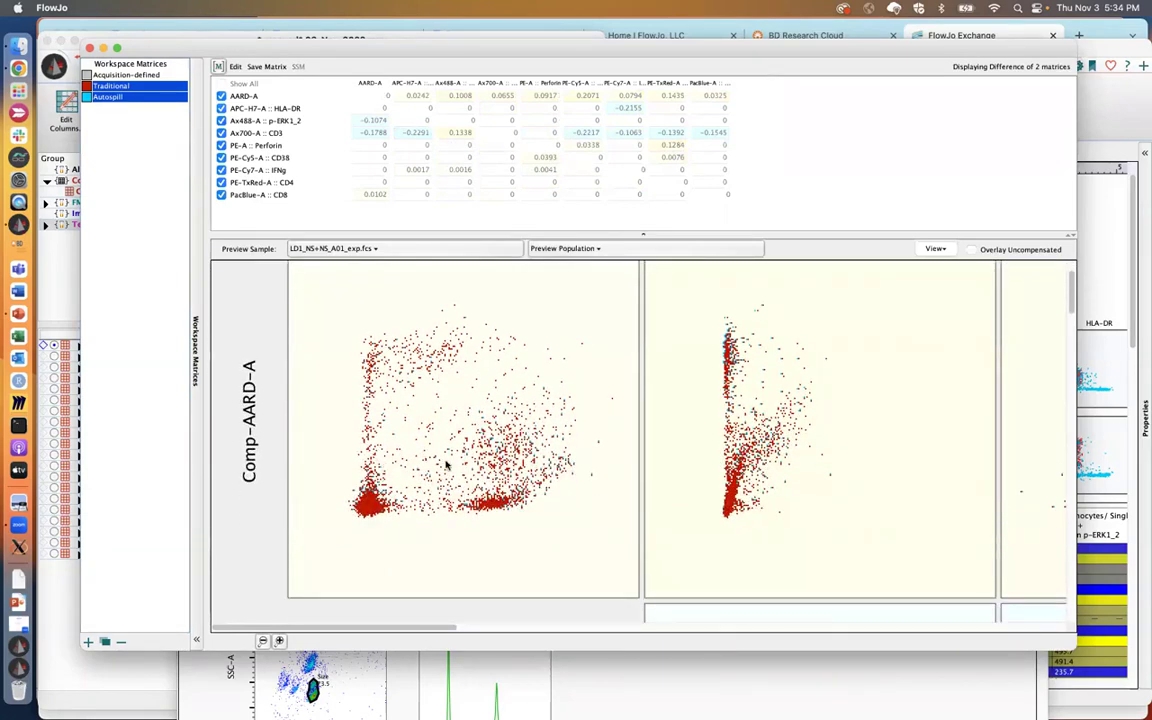
pyautogui.moveTo(398, 628); pyautogui.dragTo(1050, 627)
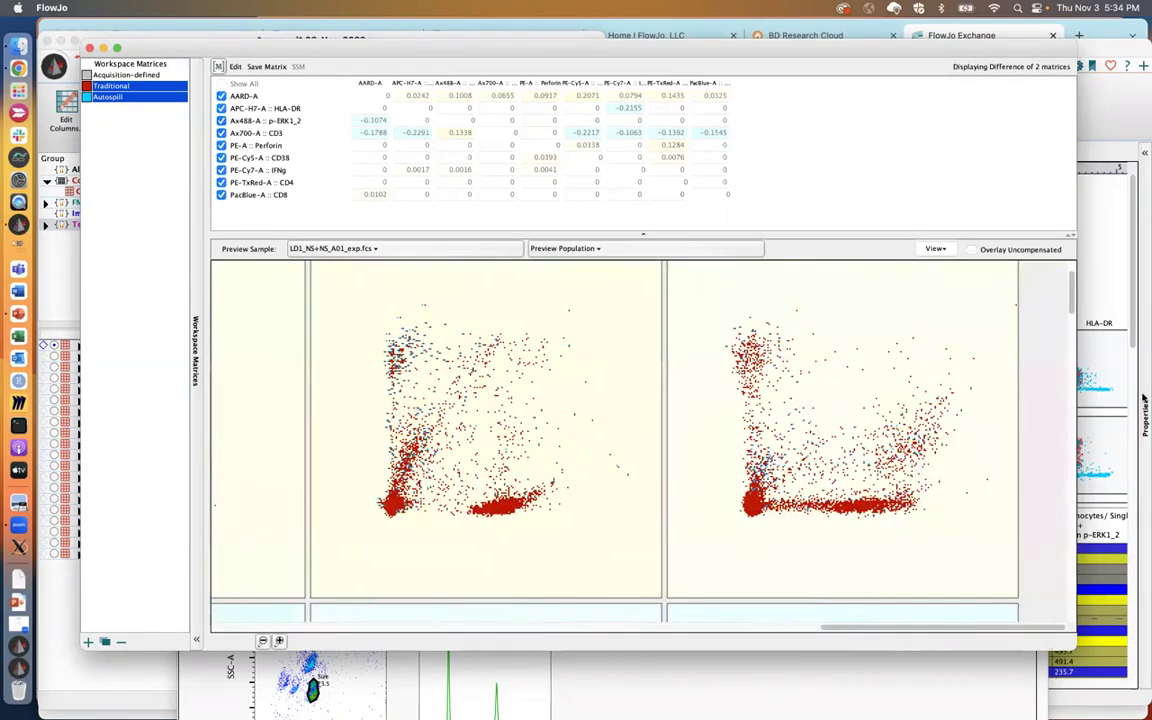
pyautogui.moveTo(1069, 290); pyautogui.dragTo(1081, 265)
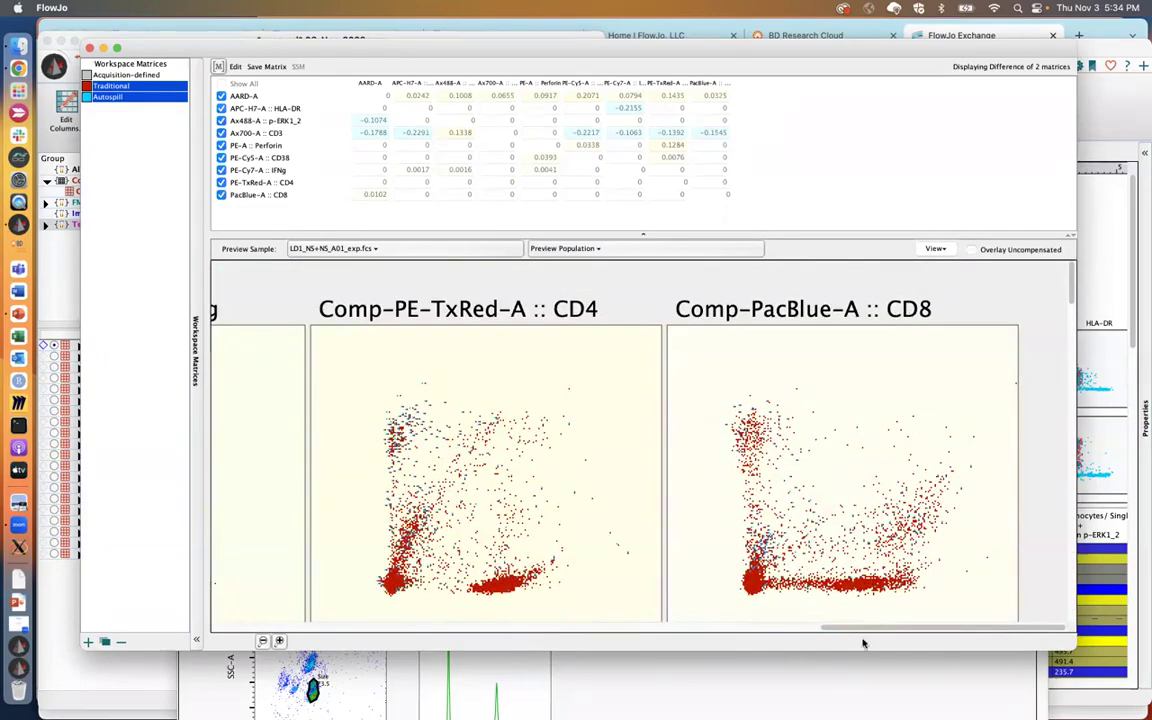
pyautogui.moveTo(892, 627); pyautogui.dragTo(527, 598)
pyautogui.hscroll(-10, 500, 598)
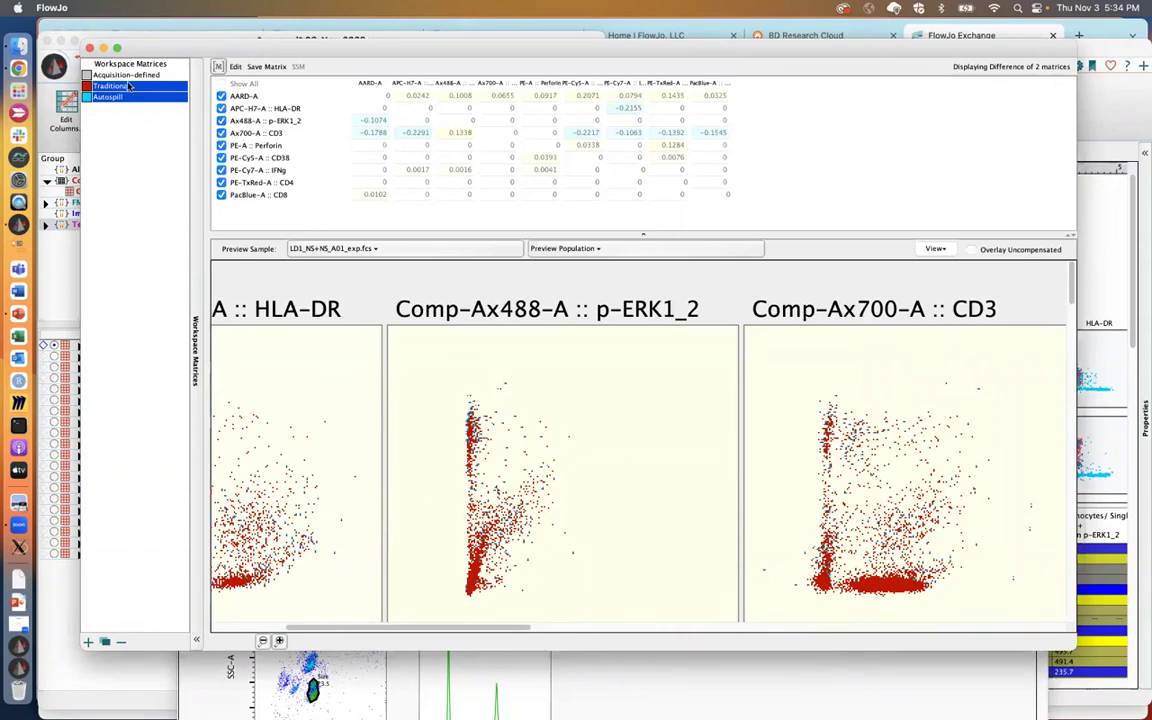
# - Close the matrix view and the Compensation control group, and bring up the workspace's Save As options
pyautogui.moveTo(144, 58); pyautogui.dragTo(218, 58)
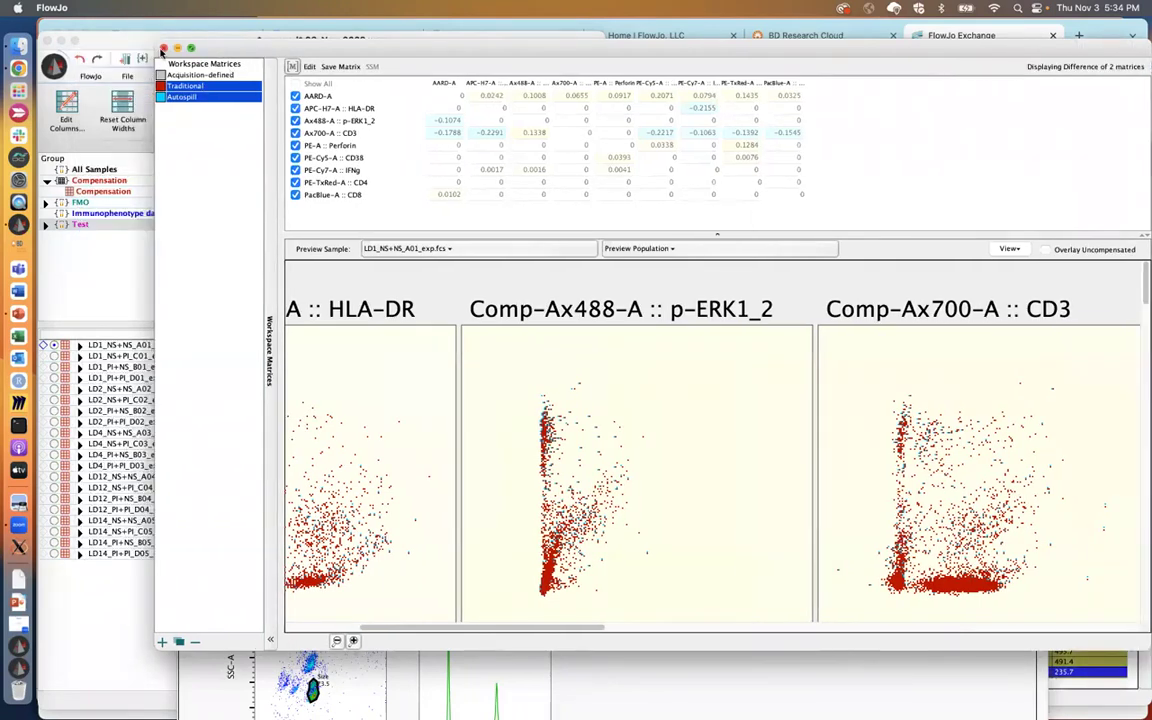
pyautogui.click(163, 48)
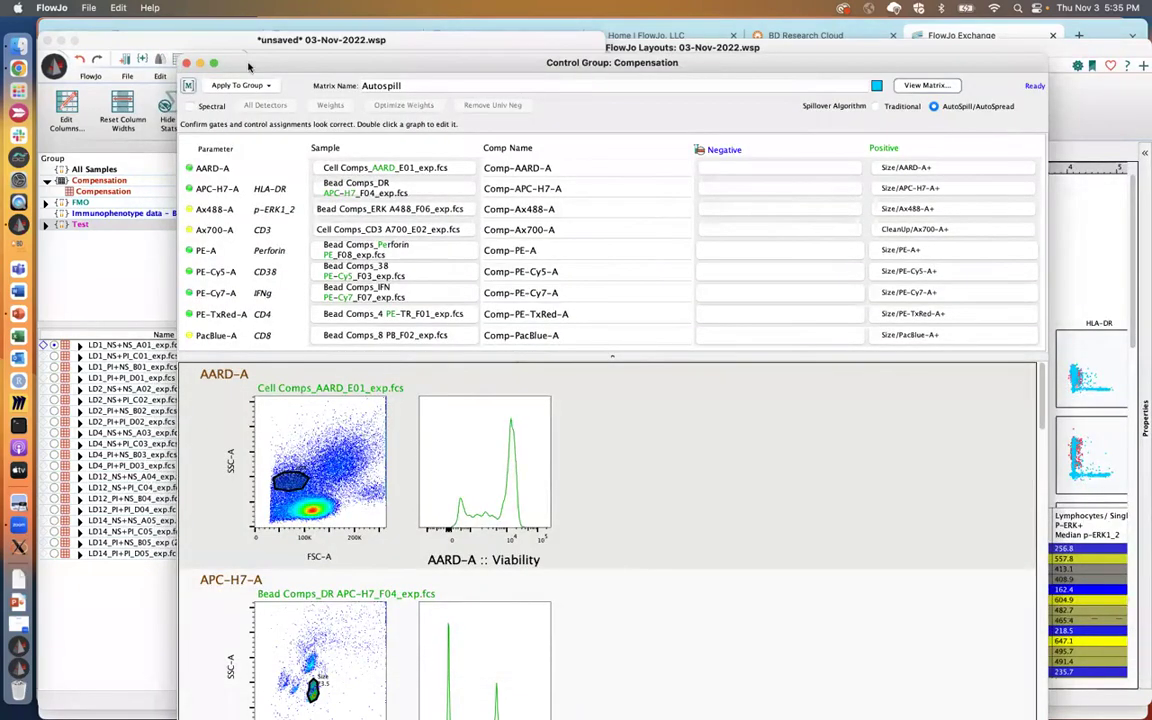
pyautogui.click(186, 63)
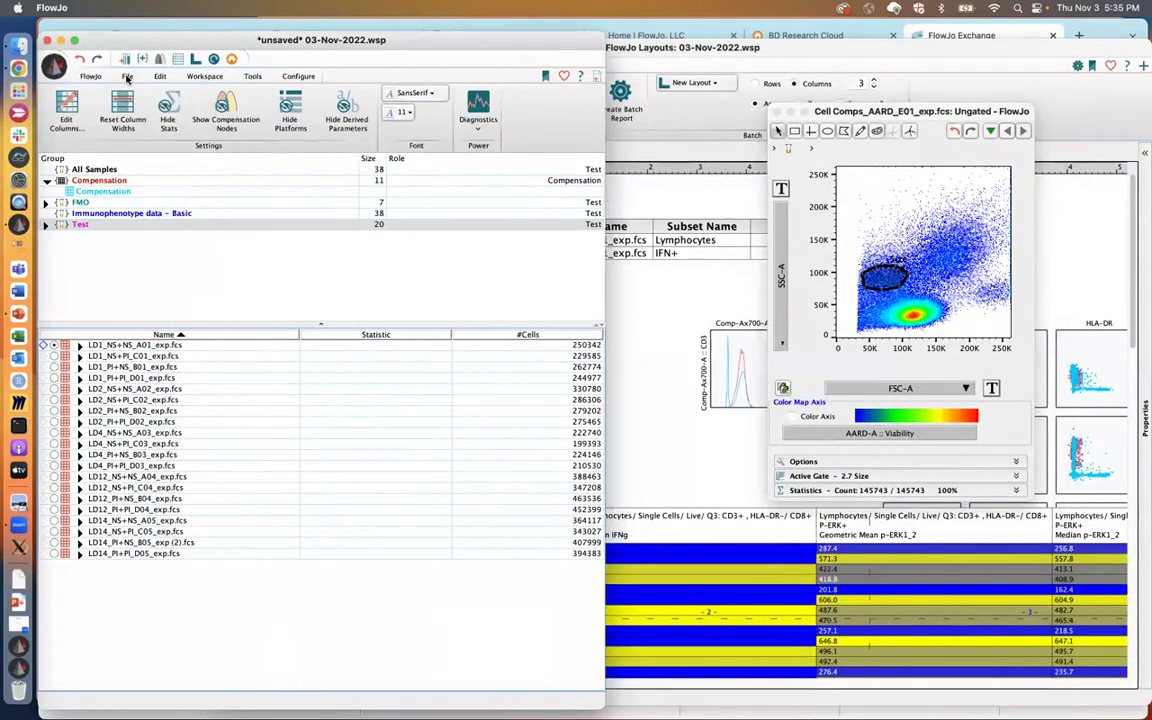
pyautogui.click(127, 77)
pyautogui.click(150, 126)
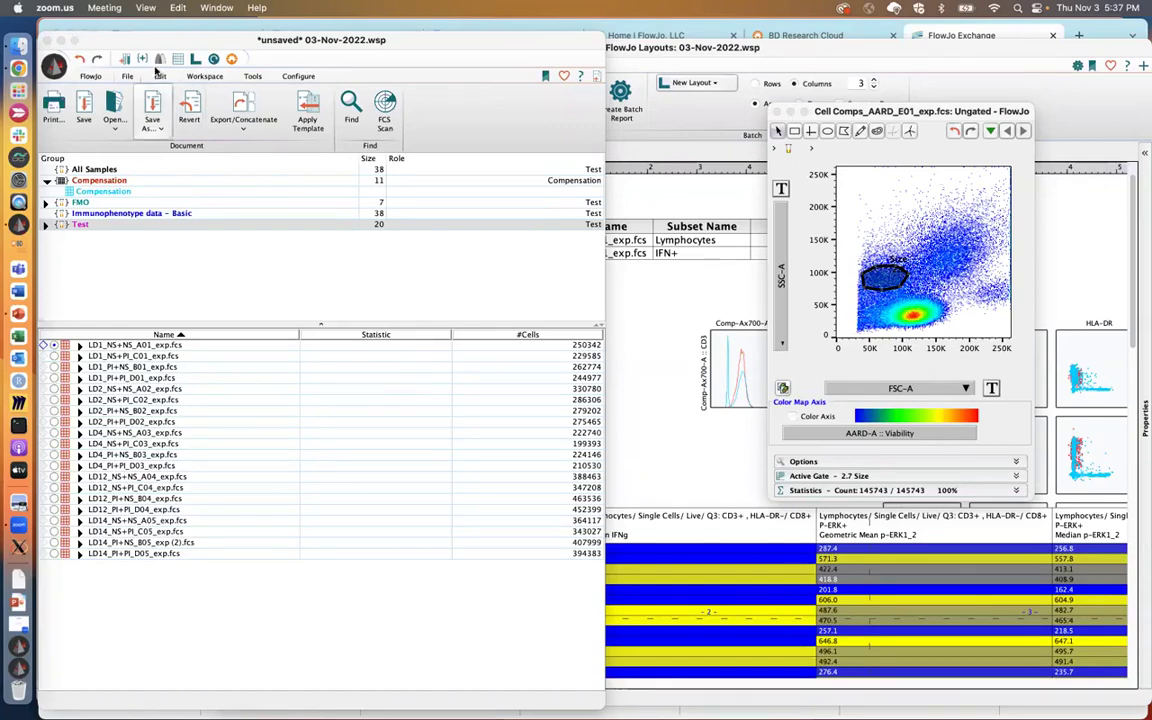
# - Switch to Chrome, go to the flowjo.com home page and dismiss the subscription pop-up
pyautogui.click(18, 69)
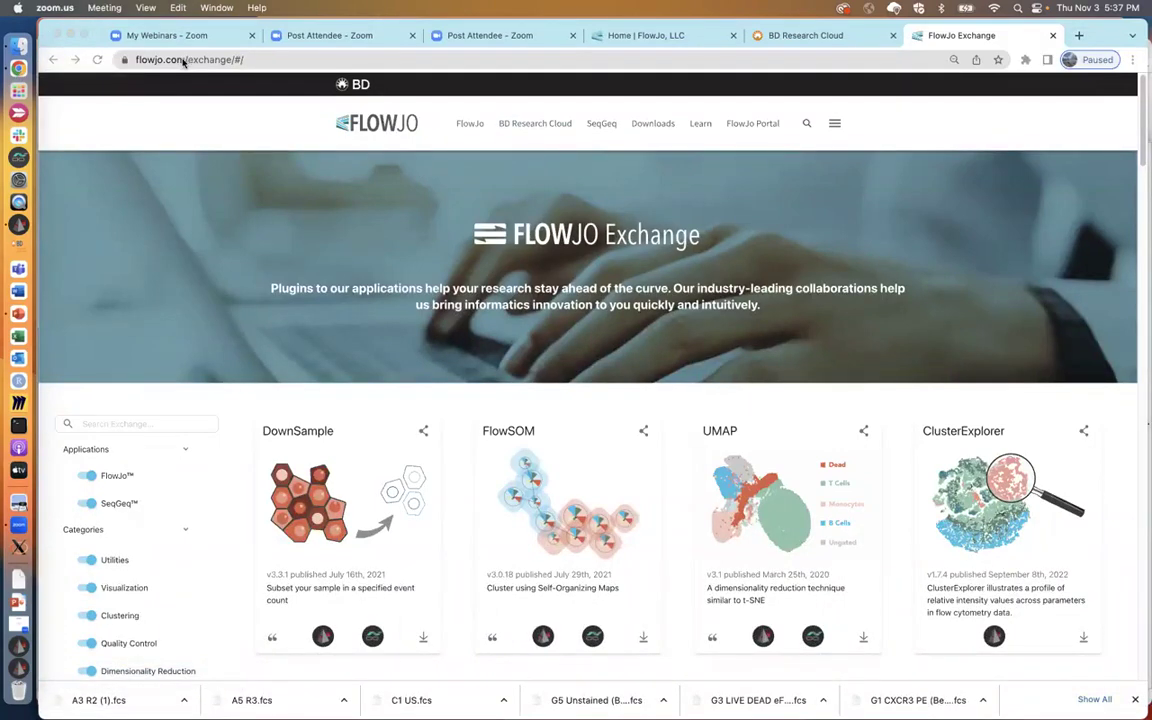
pyautogui.click(336, 60)
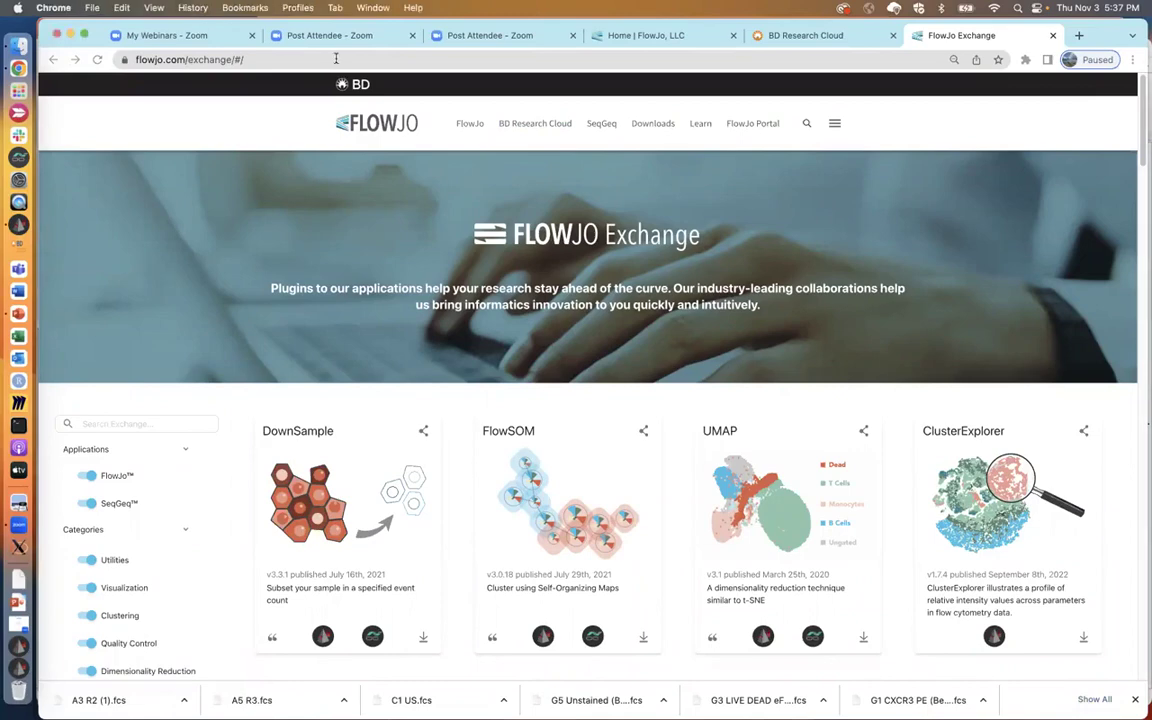
pyautogui.write('flowjo.com/ex')
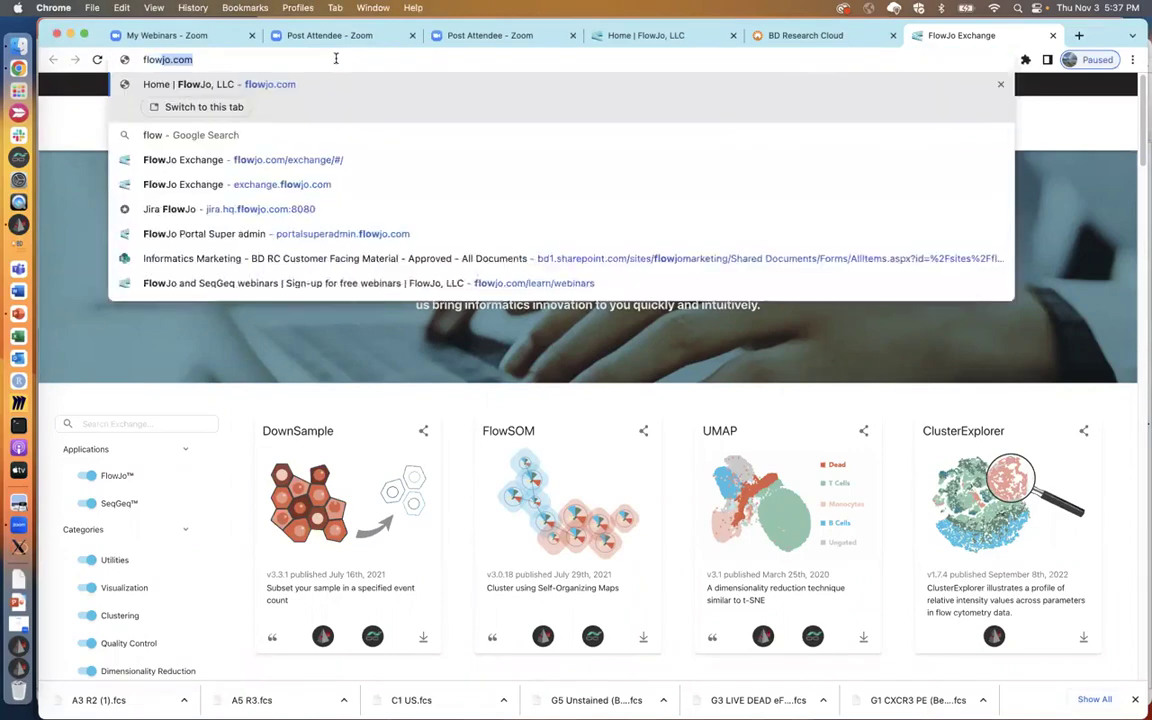
pyautogui.press('Return')
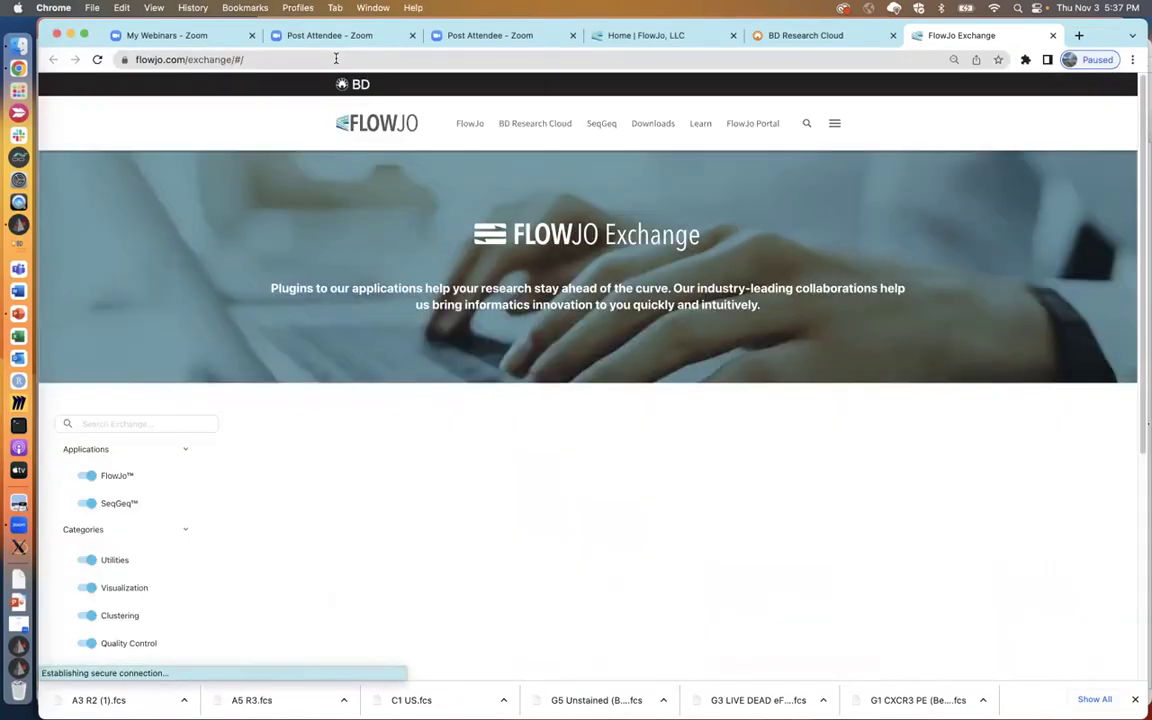
pyautogui.click(362, 124)
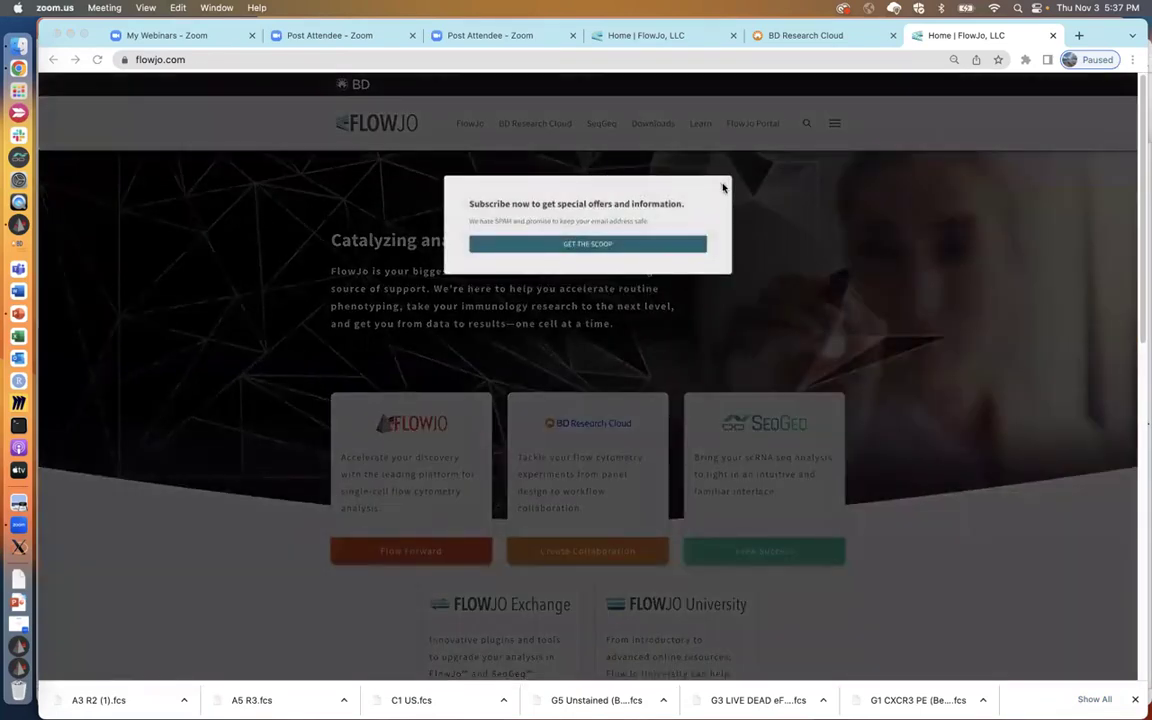
pyautogui.click(723, 187)
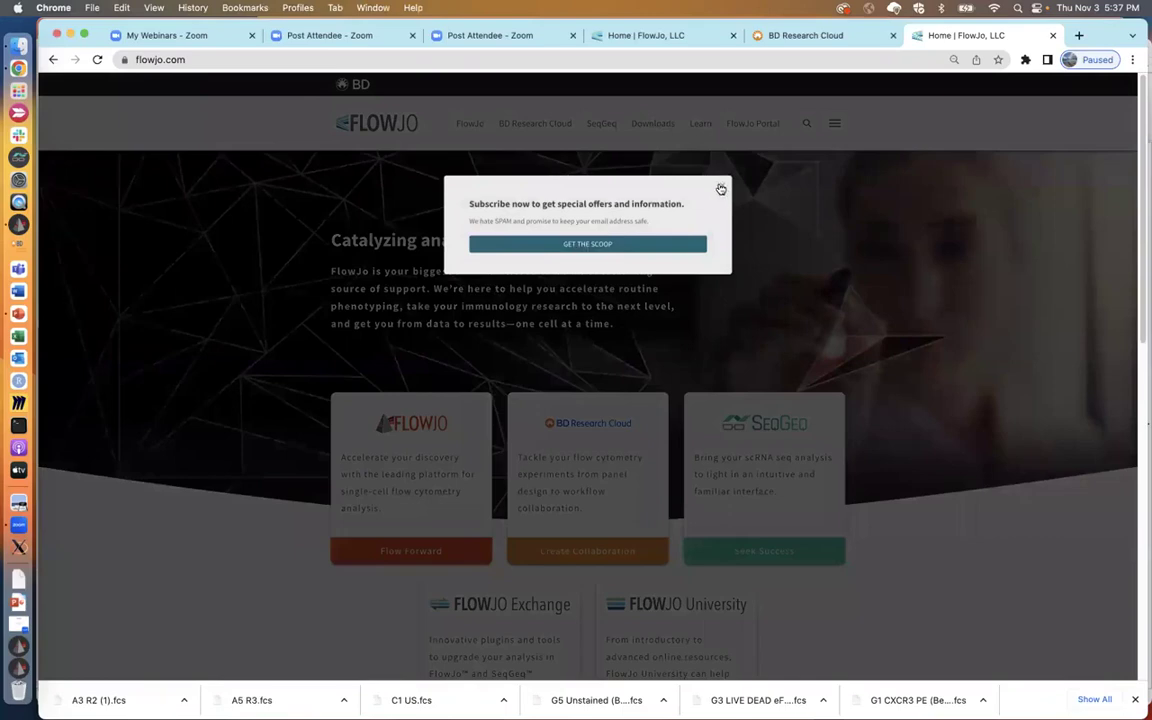
pyautogui.click(721, 189)
# - Open the FlowJo site's Webinars page and look through the upcoming webinars down to the recorded webinars section
pyautogui.moveTo(700, 133)
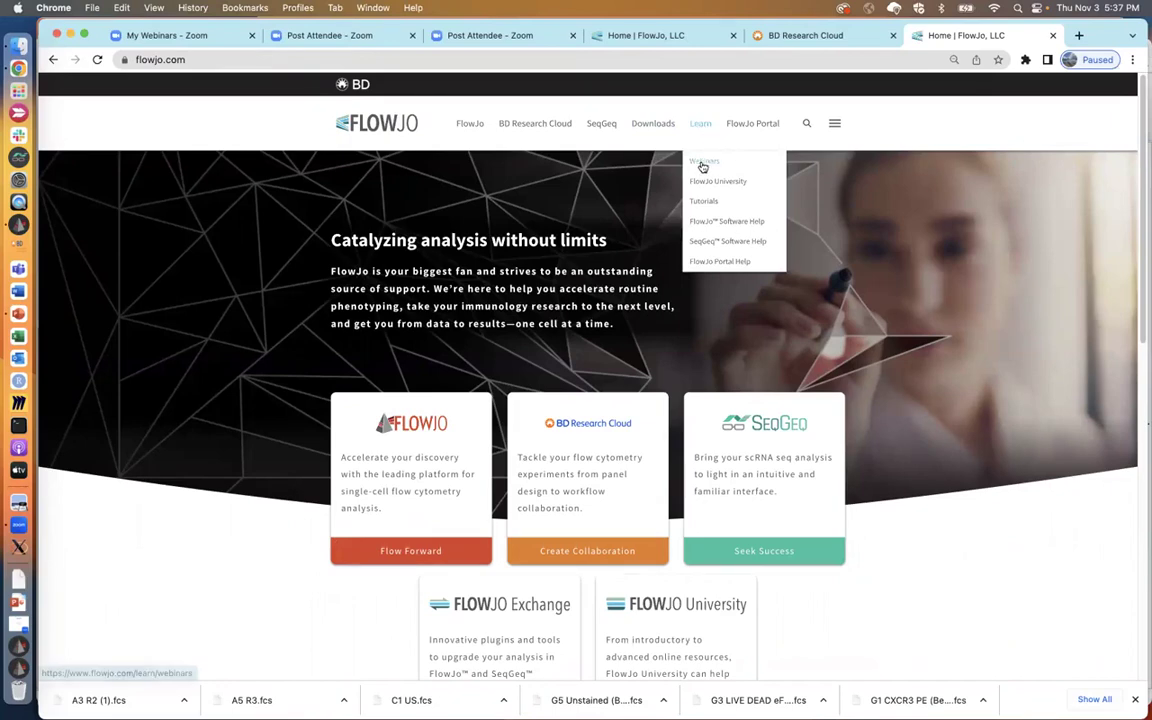
pyautogui.click(706, 165)
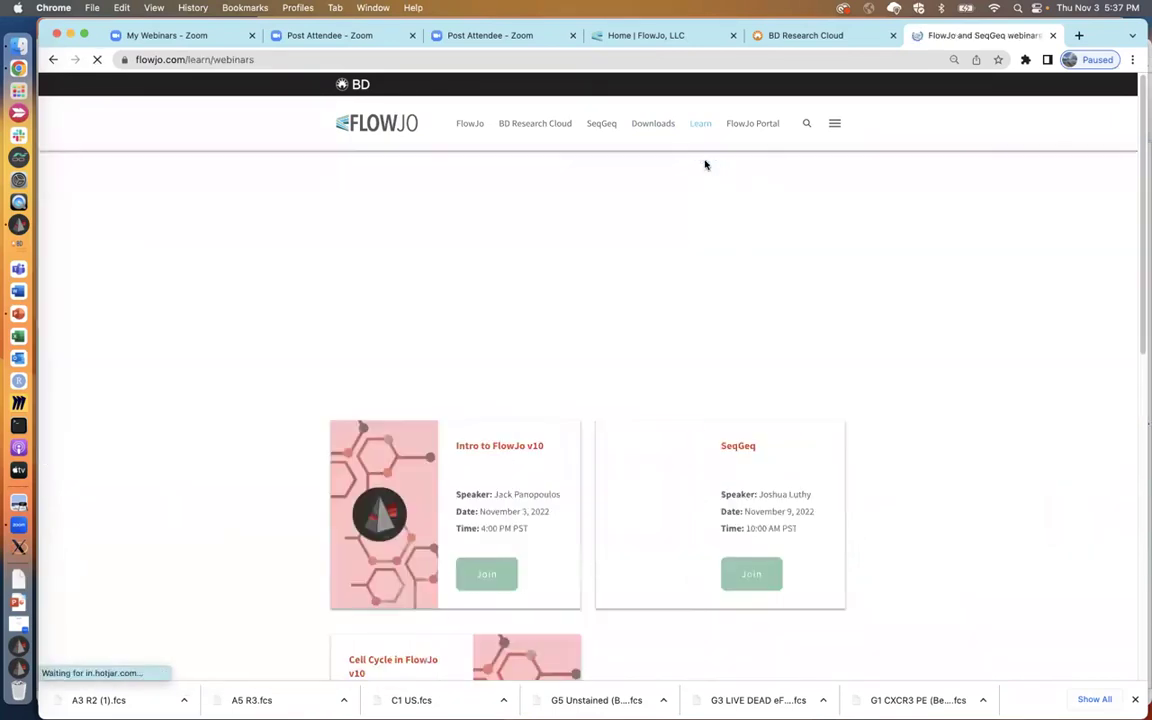
pyautogui.scroll(-3, 882, 442)
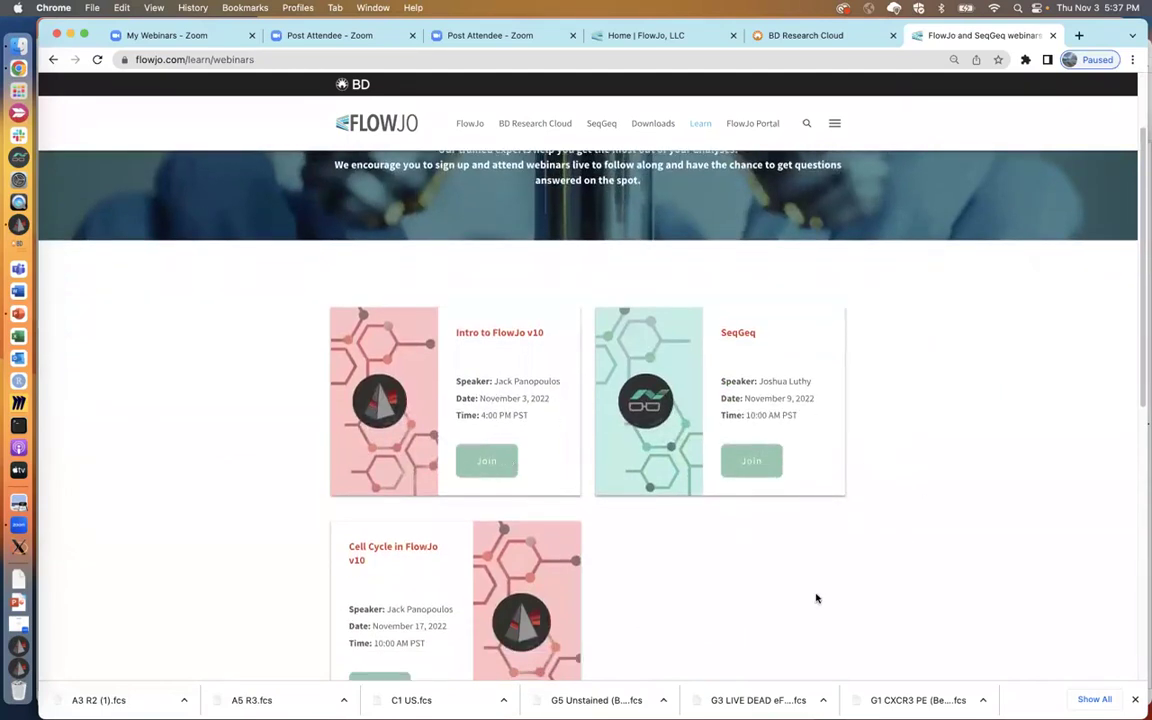
pyautogui.scroll(-4, 815, 597)
pyautogui.scroll(-3, 816, 598)
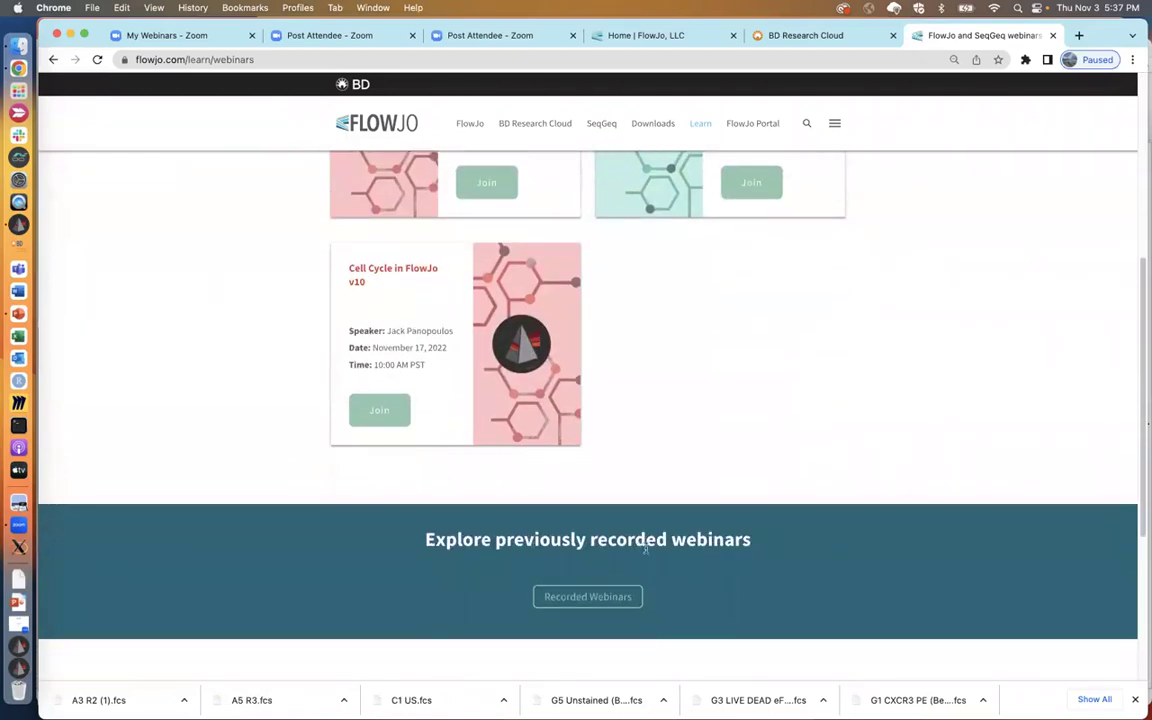
# - Open the Recorded Webinars page and look through the list of past FlowJo and SeqGeq sessions
pyautogui.click(590, 598)
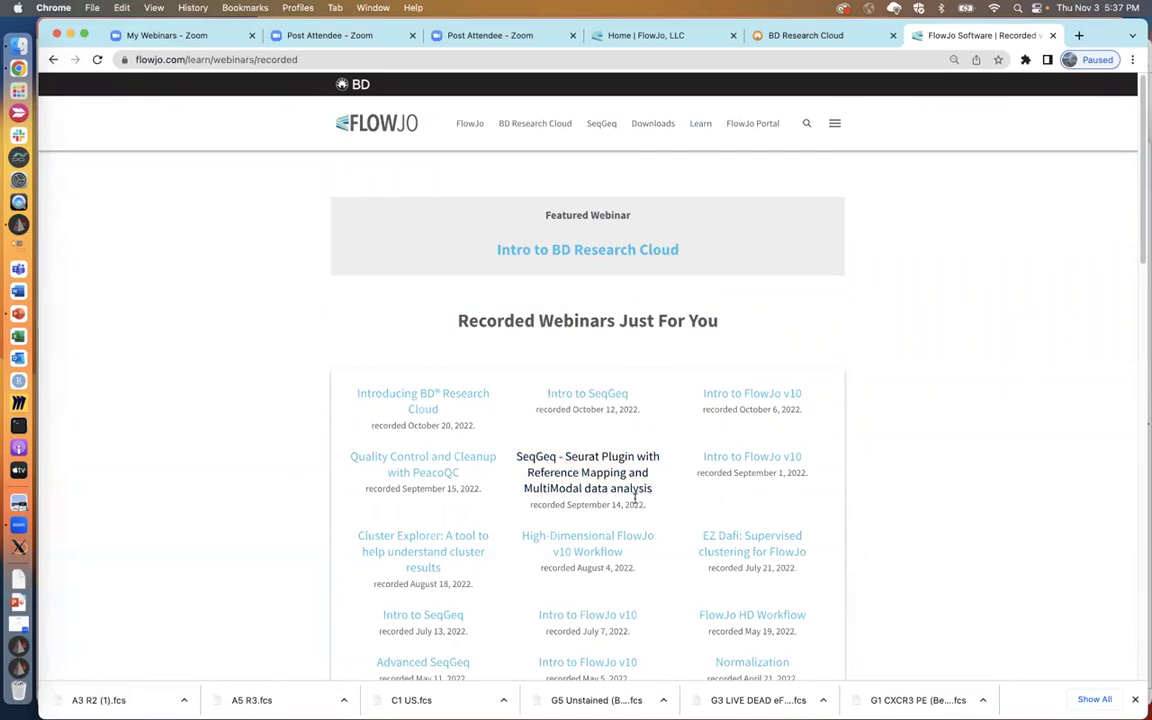
pyautogui.scroll(-2, 676, 522)
pyautogui.scroll(-1, 677, 522)
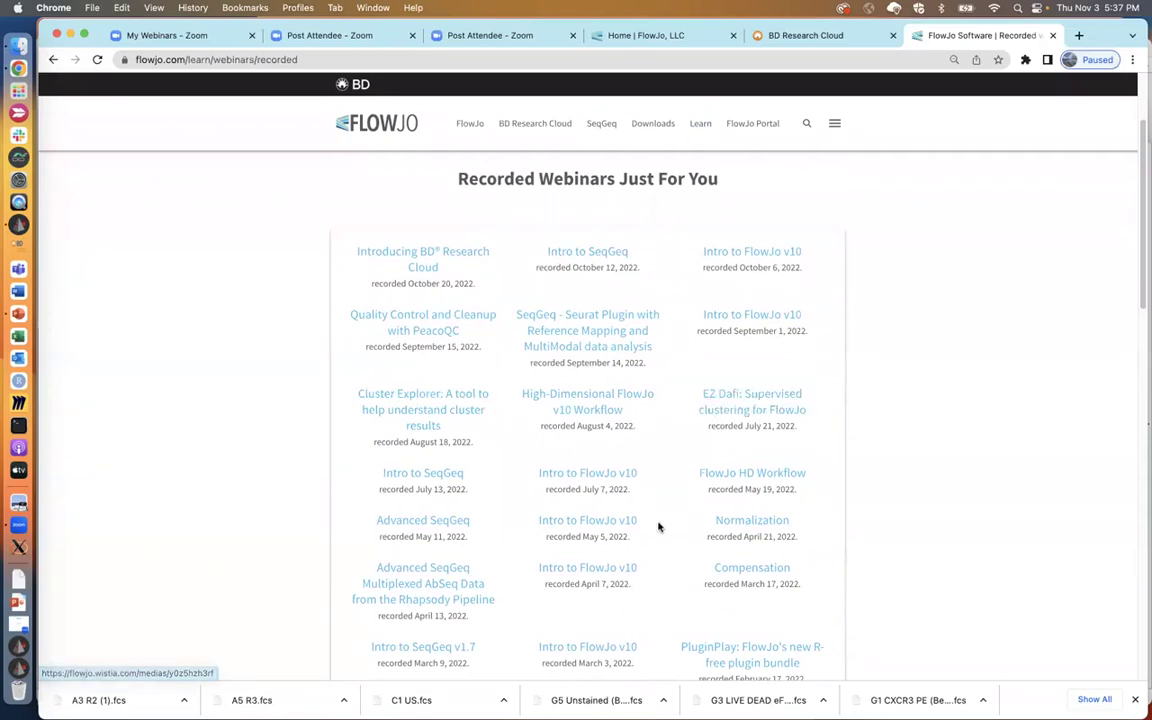
pyautogui.scroll(-2, 658, 527)
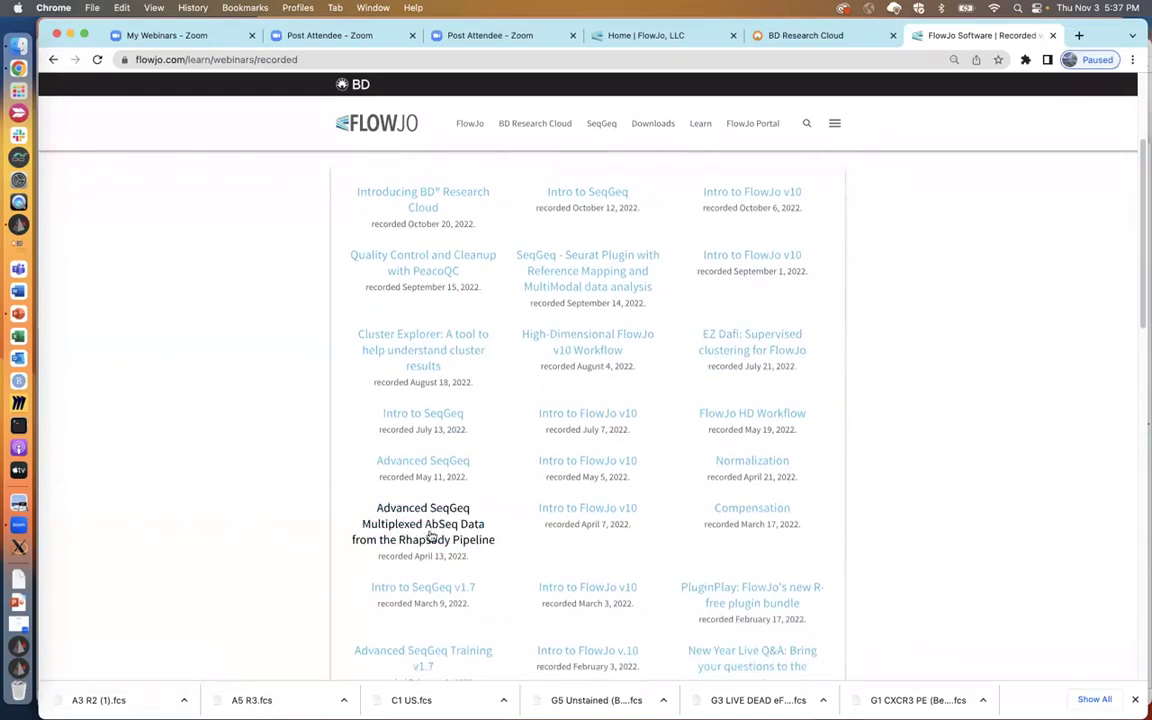
pyautogui.scroll(-1, 651, 557)
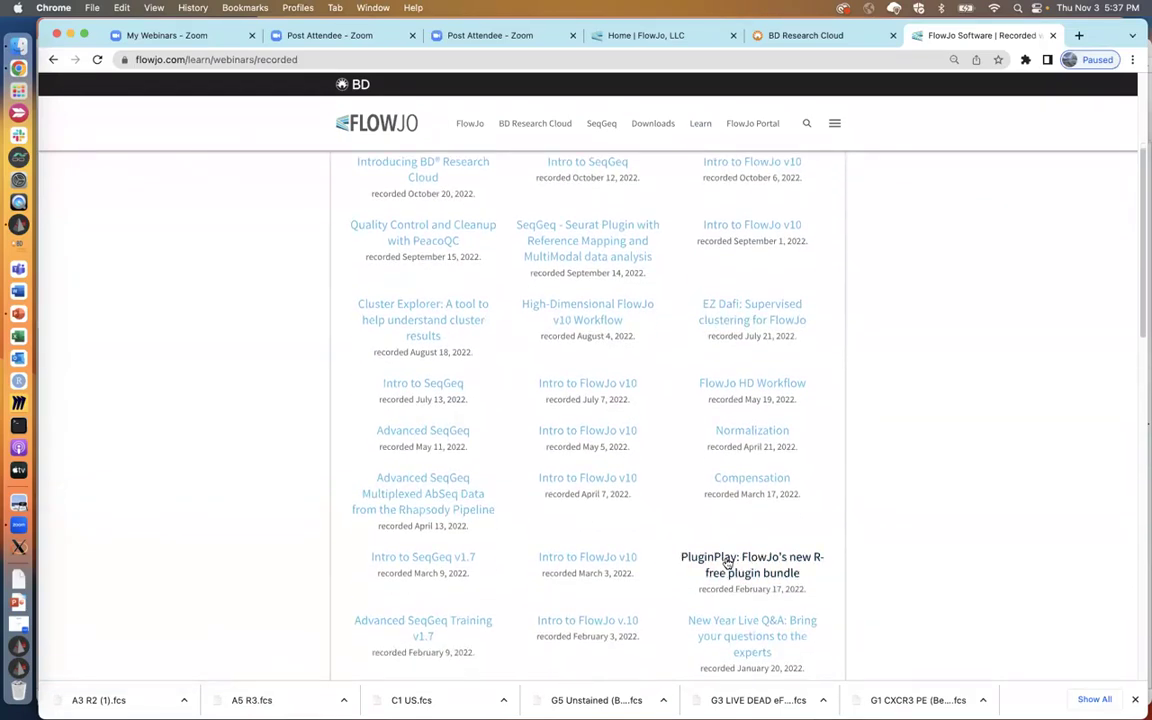
pyautogui.scroll(-2, 664, 521)
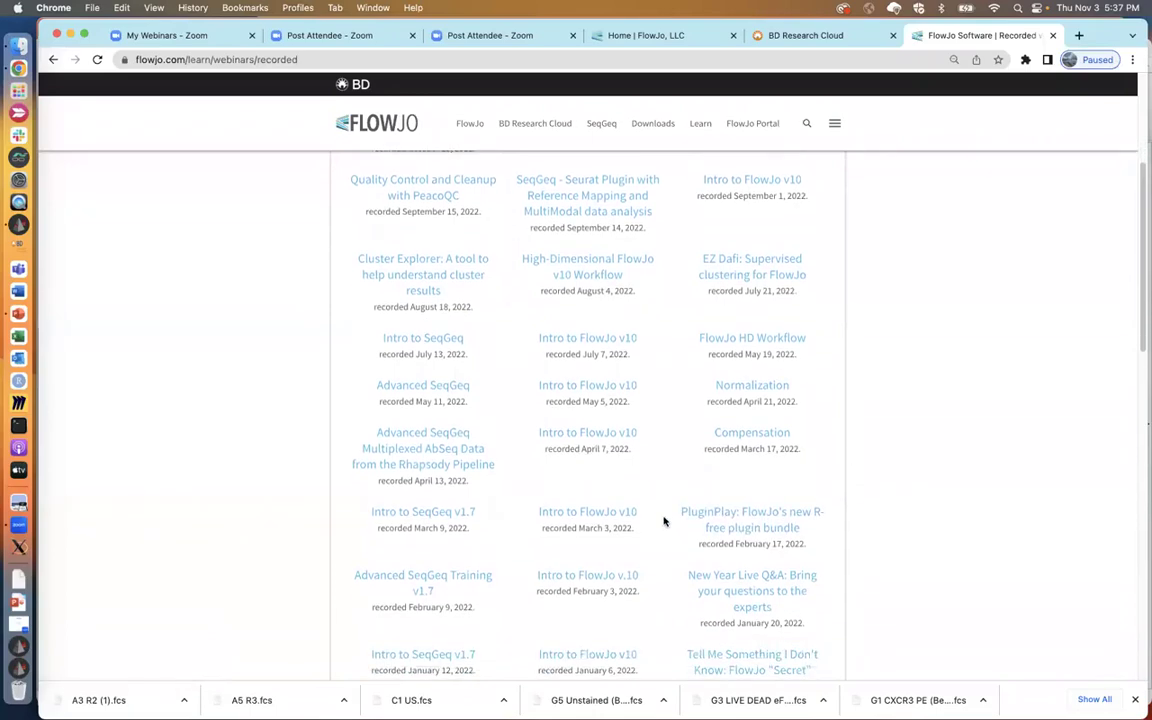
pyautogui.scroll(6, 664, 521)
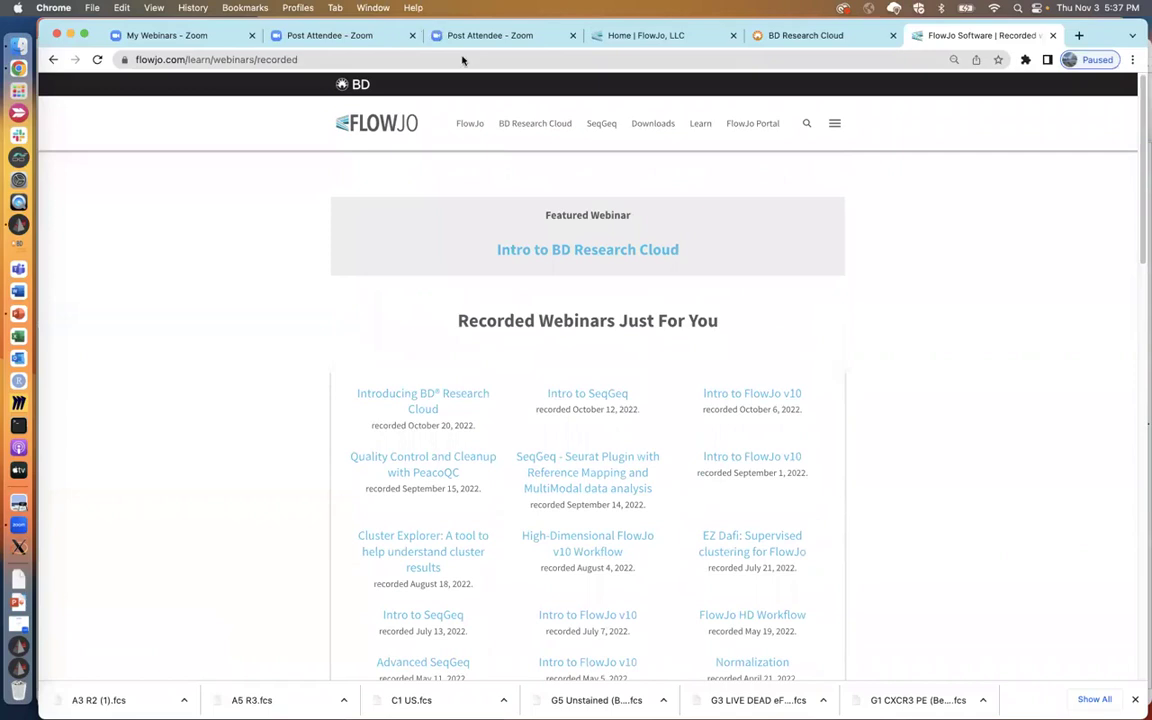
# - Go to FlowJo University and open its FlowJo v10 classes
pyautogui.moveTo(697, 136)
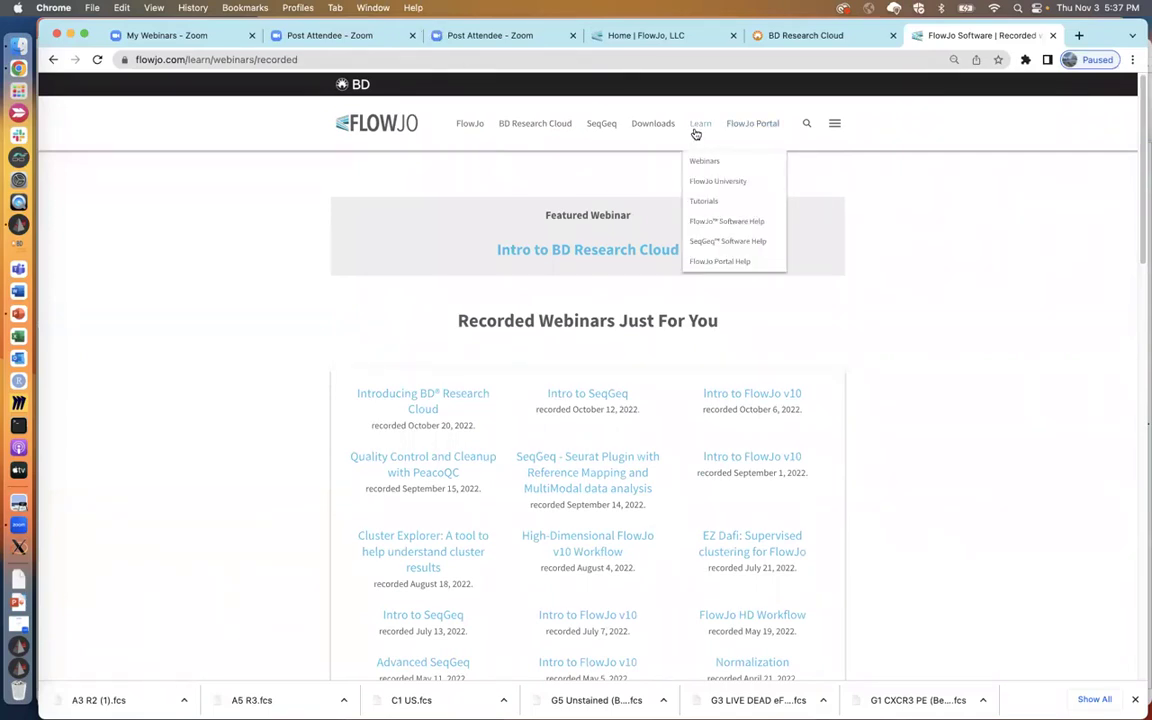
pyautogui.click(710, 181)
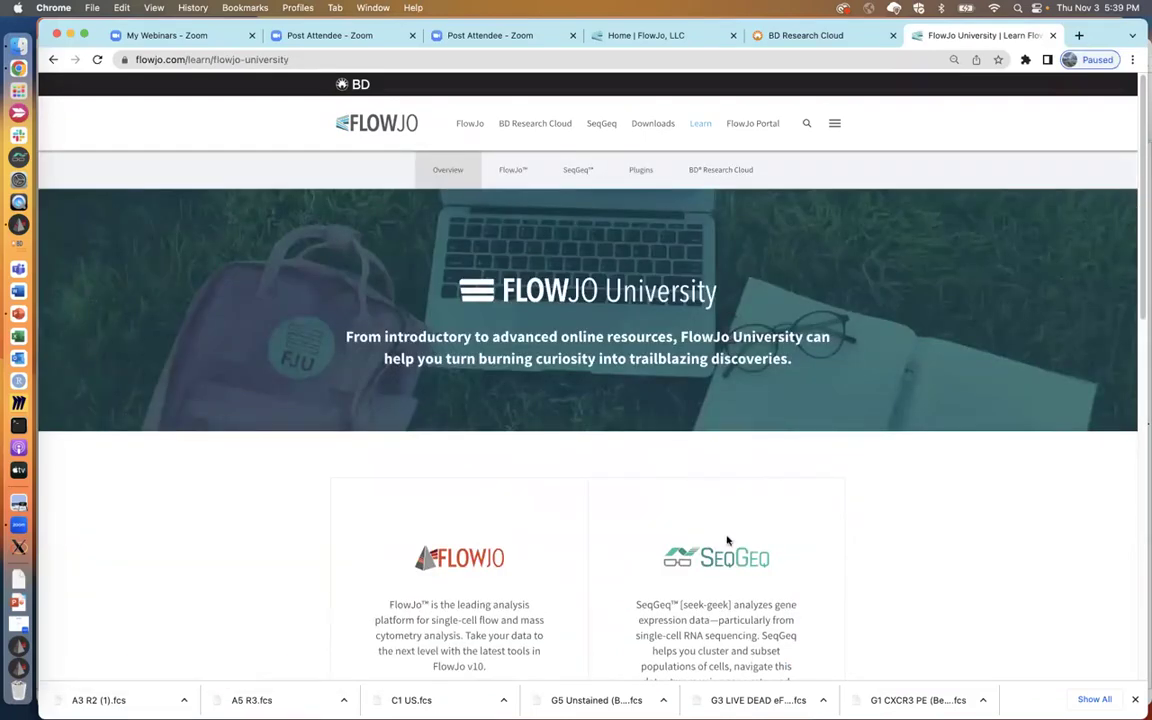
pyautogui.scroll(-3, 540, 555)
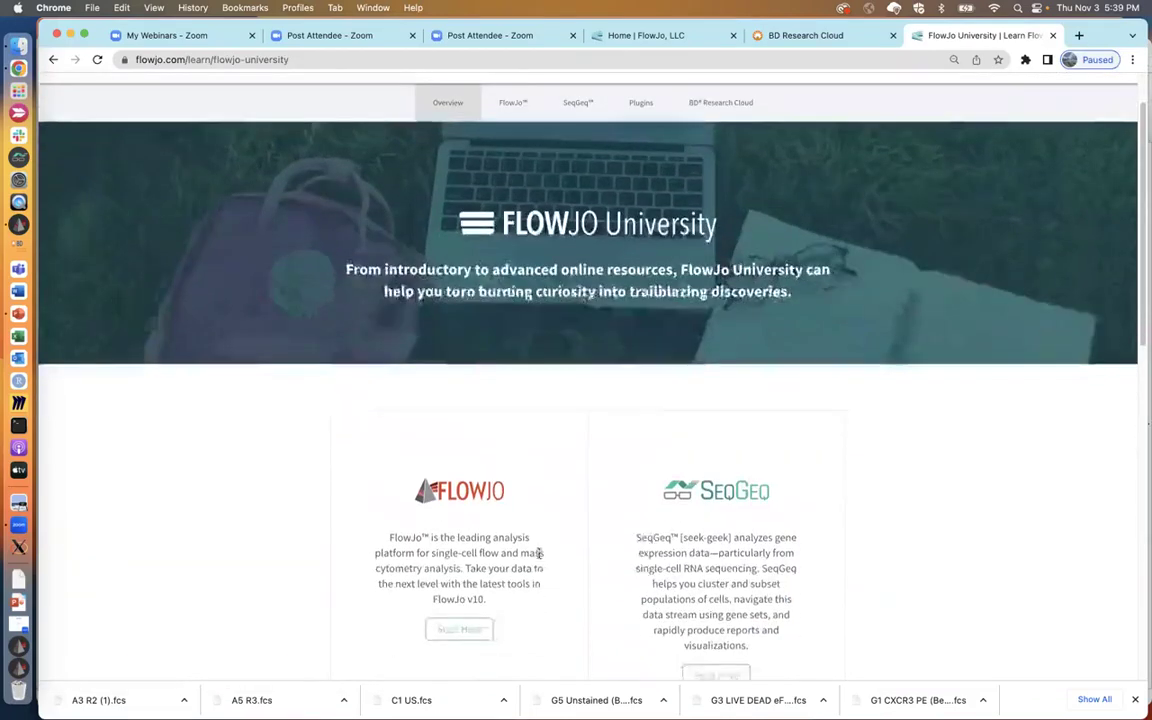
pyautogui.click(460, 595)
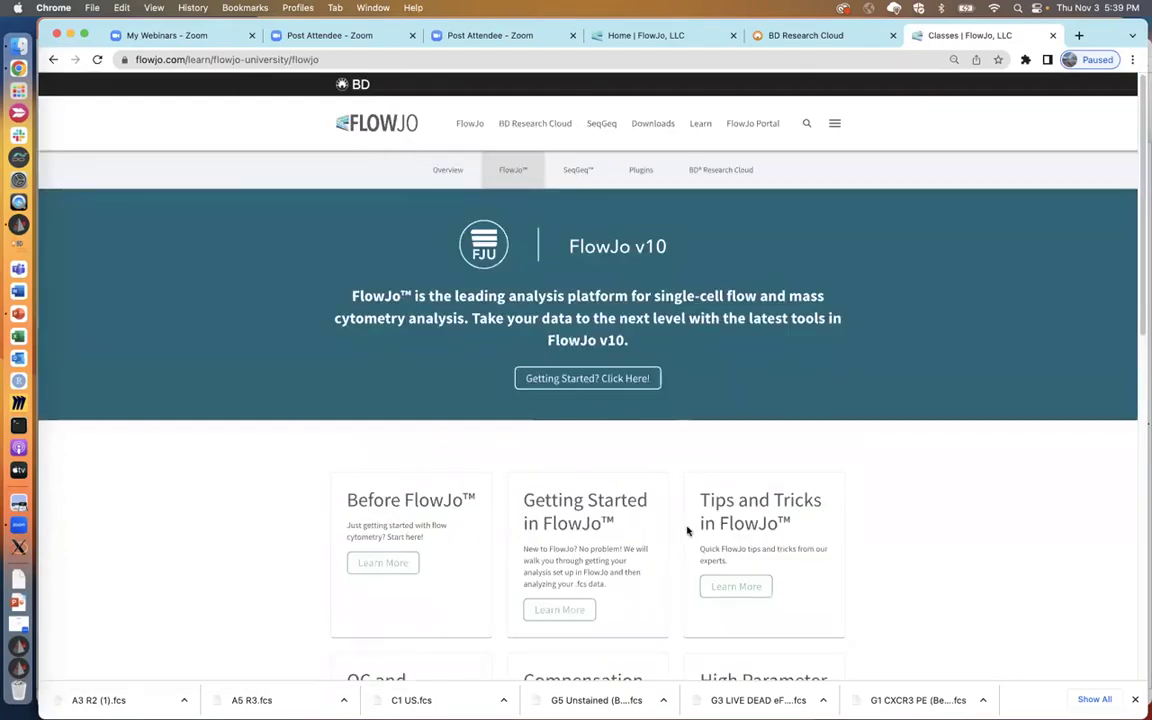
# - Look over the FlowJo v10 class topics and open the Compensation and Unmixing class
pyautogui.scroll(-2, 688, 530)
pyautogui.scroll(-4, 688, 530)
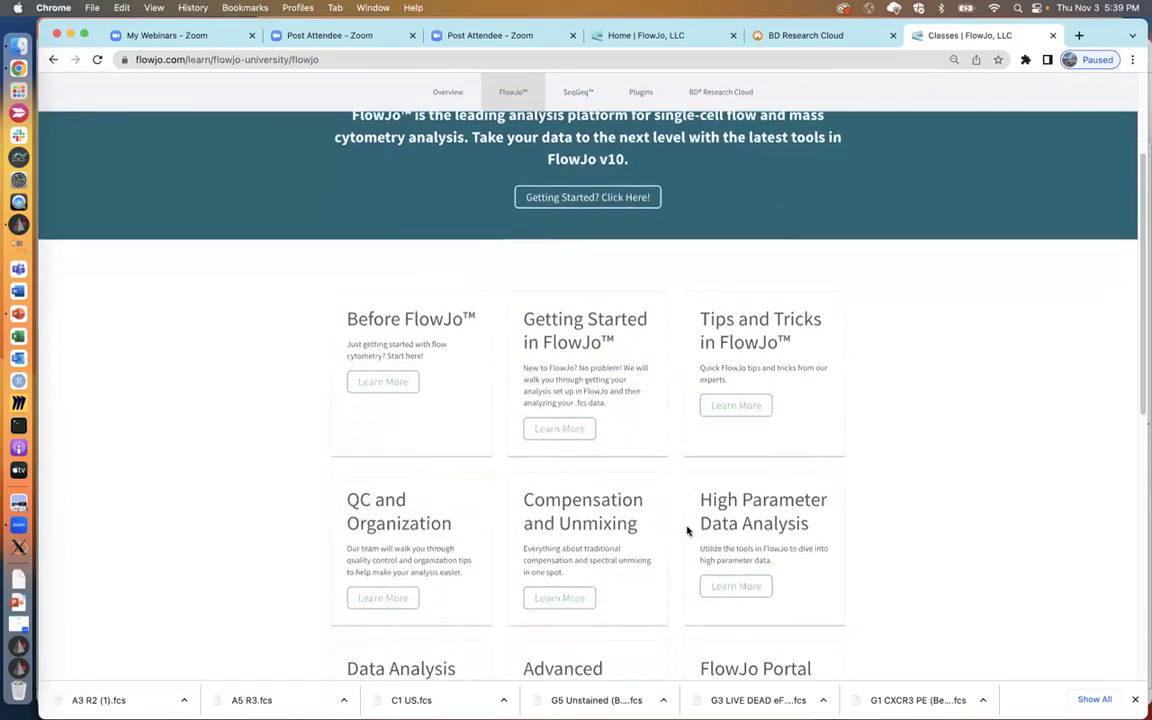
pyautogui.scroll(-3, 688, 530)
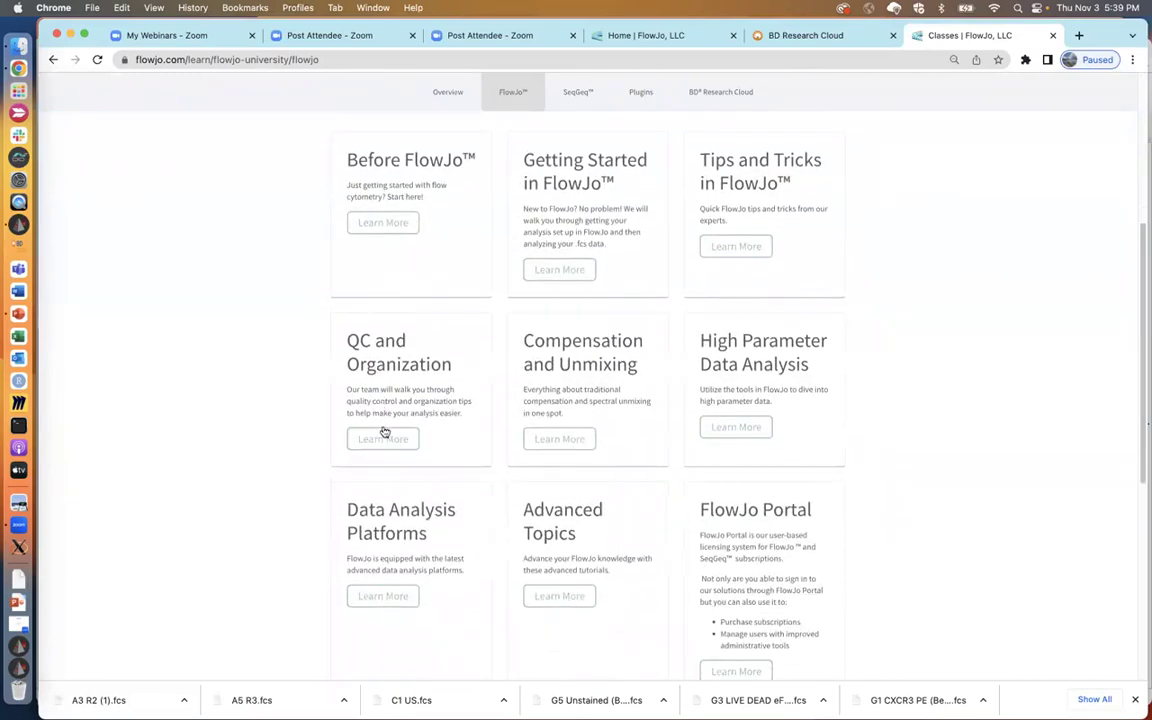
pyautogui.click(561, 439)
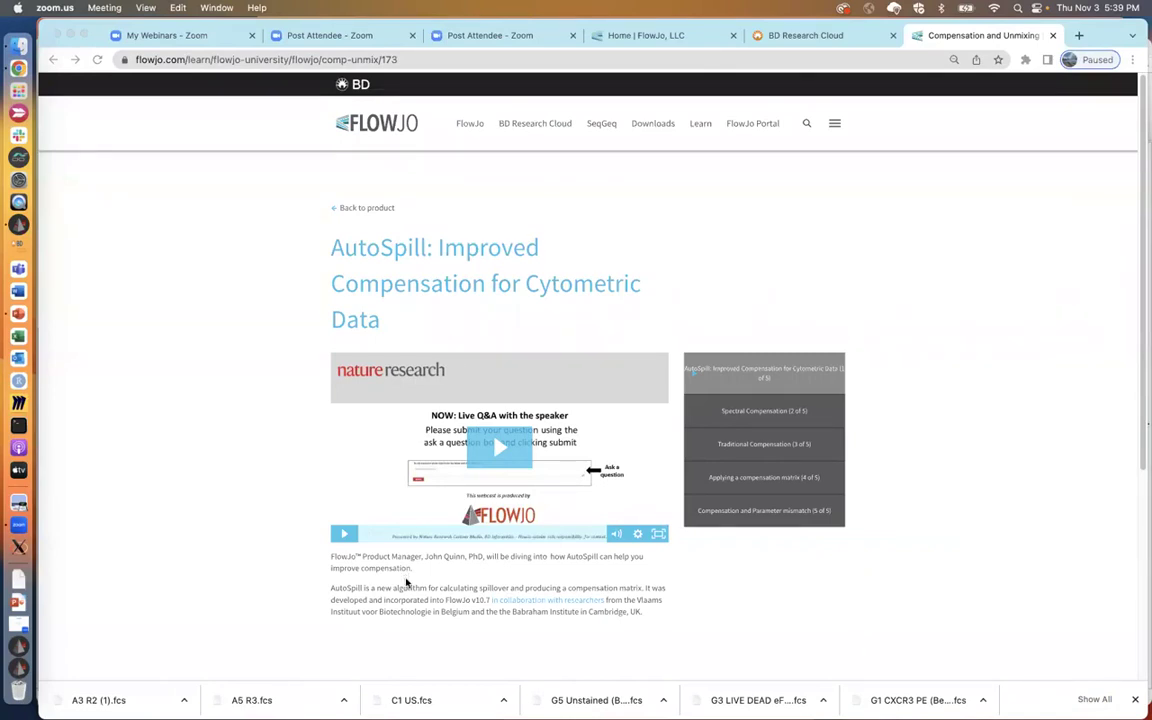
# - Switch to the IntrotoFlowJo presentation in PowerPoint and show the closing Thank You slide, slide 28
pyautogui.click(17, 316)
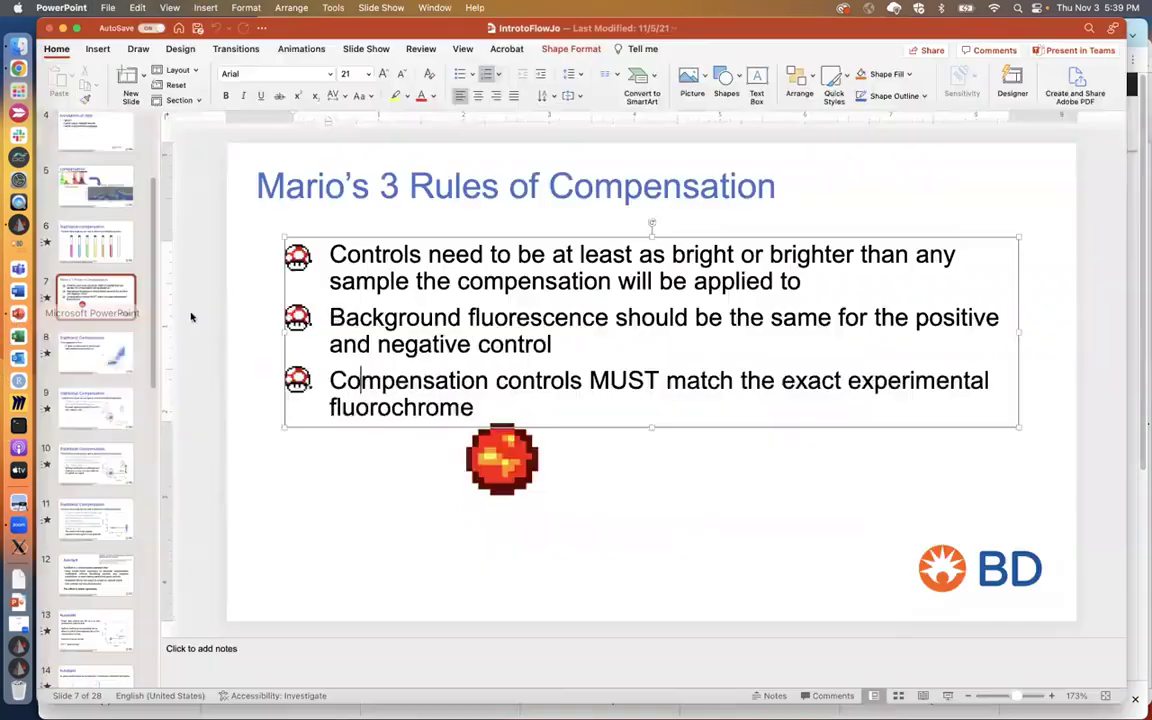
pyautogui.scroll(-10, 160, 433)
pyautogui.scroll(-7, 160, 433)
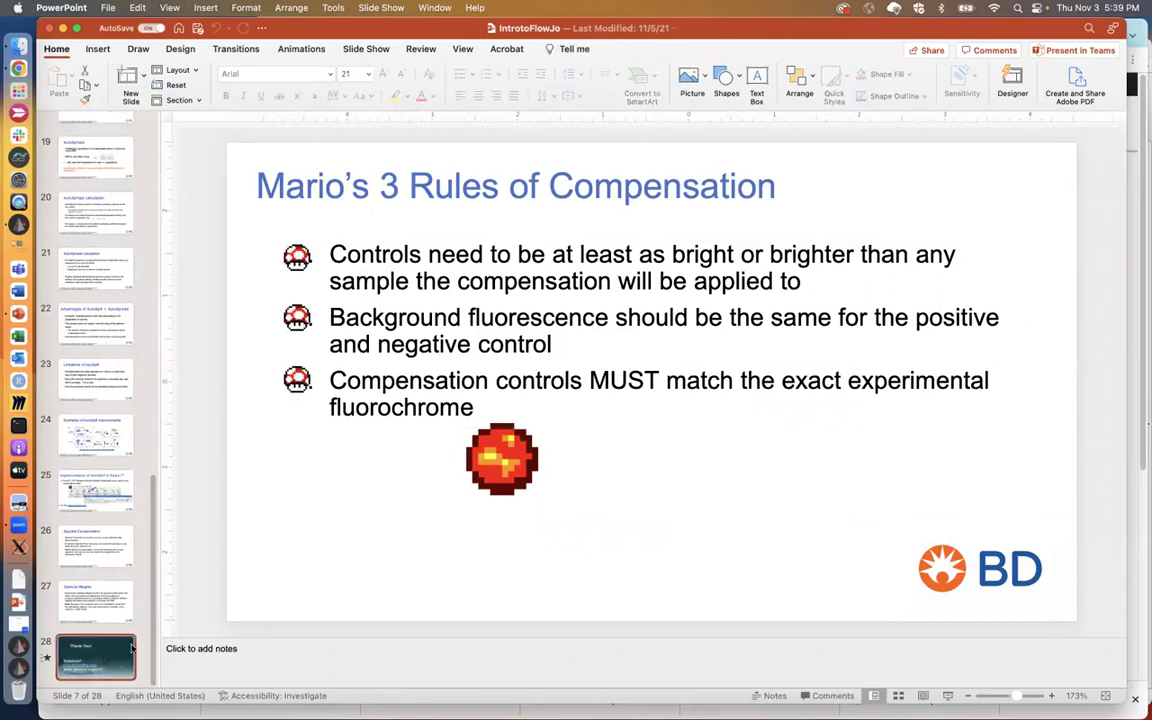
pyautogui.click(98, 657)
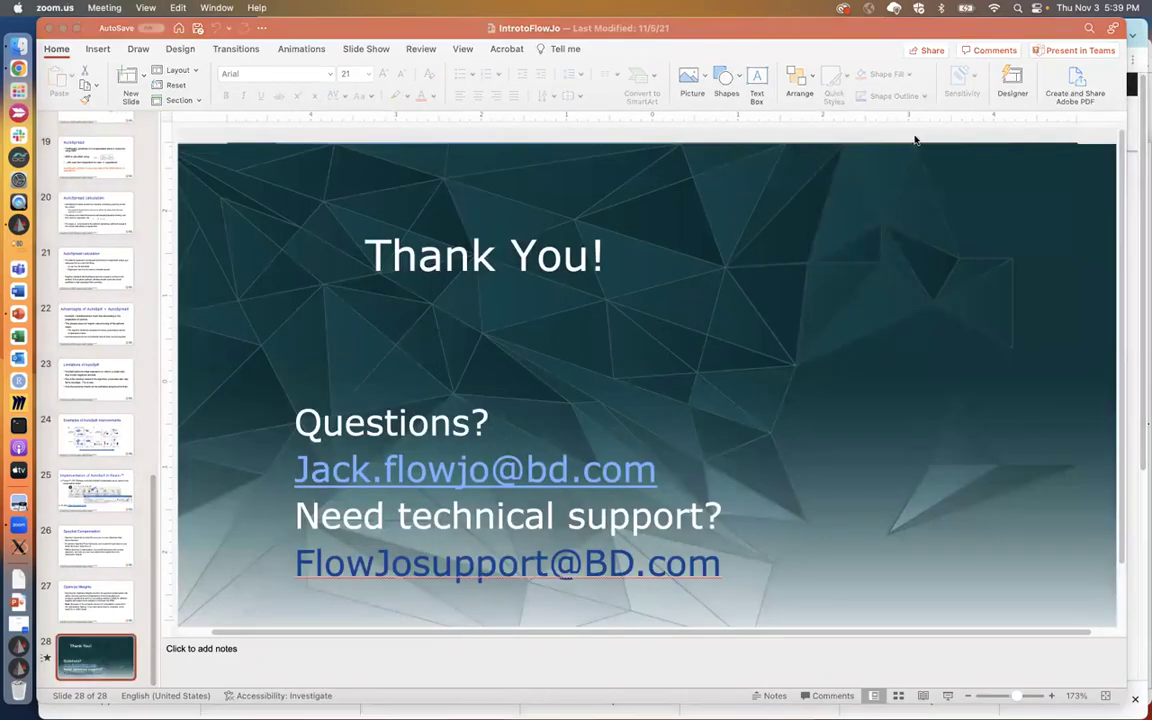